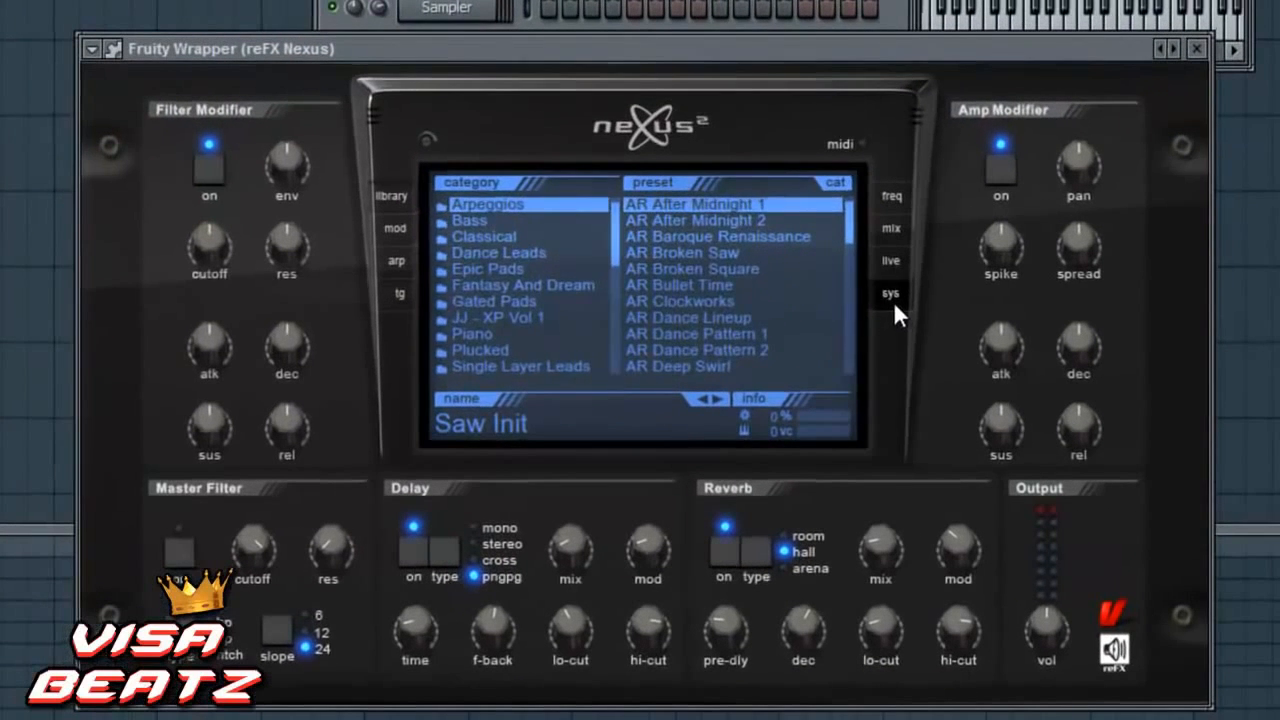
# - Try the bill killed and black (matrix) interface skins in the Nexus system settings, and restore black (good)
pyautogui.click(891, 294)
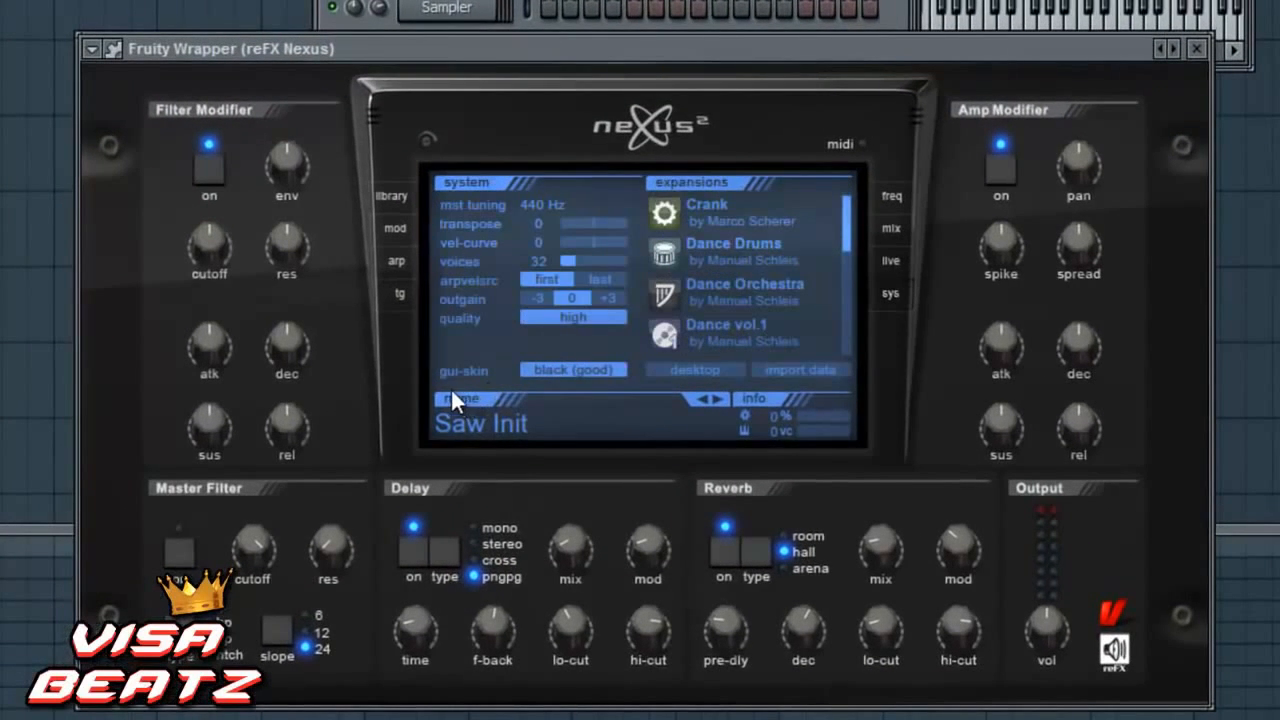
pyautogui.click(561, 368)
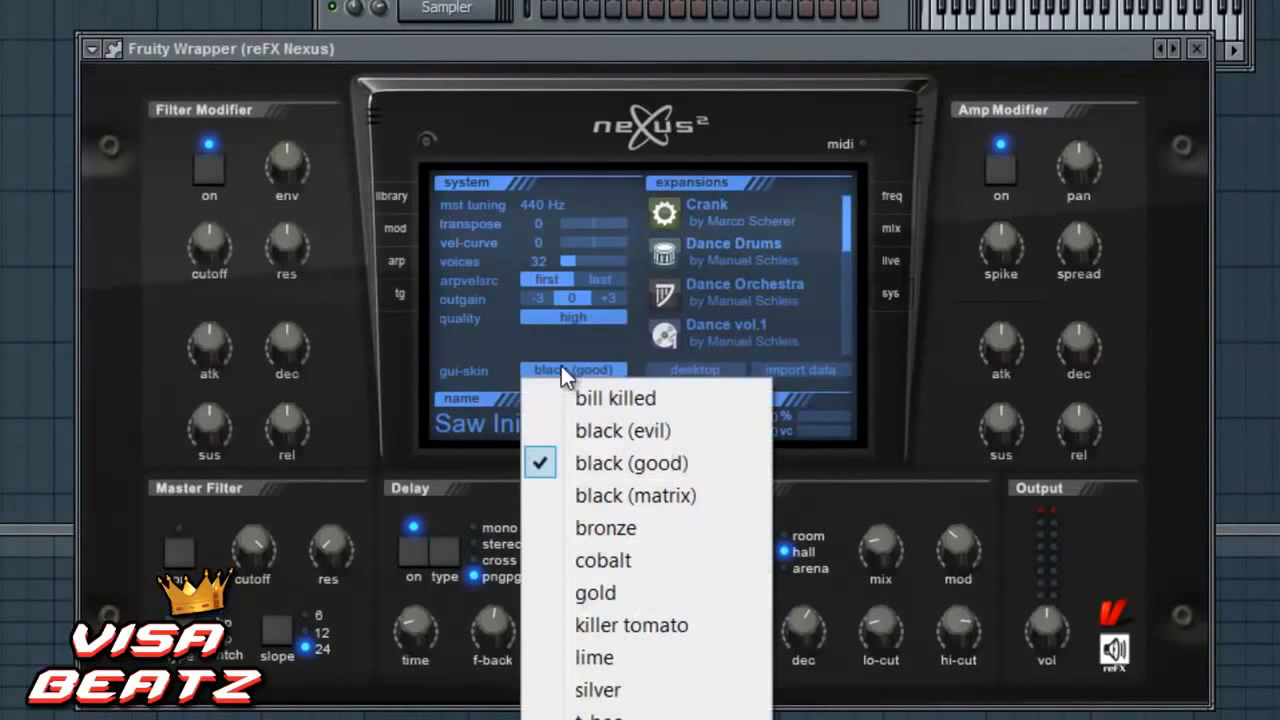
pyautogui.click(600, 399)
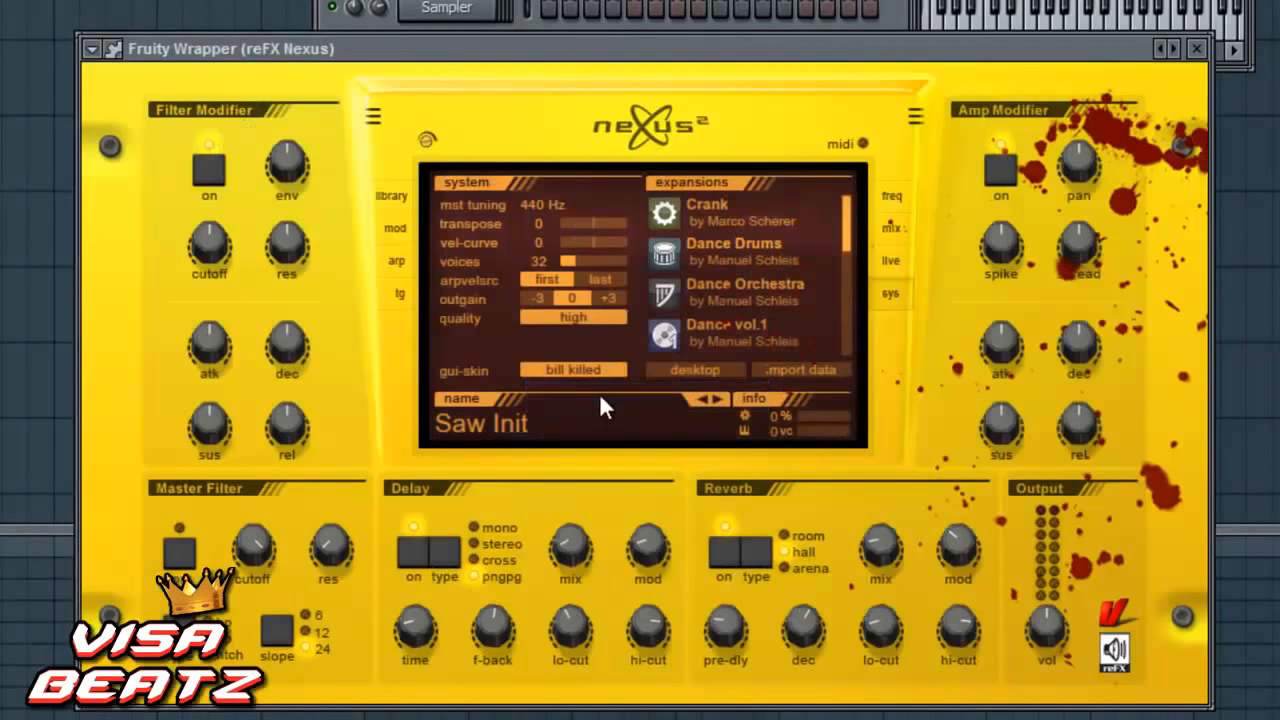
pyautogui.click(599, 367)
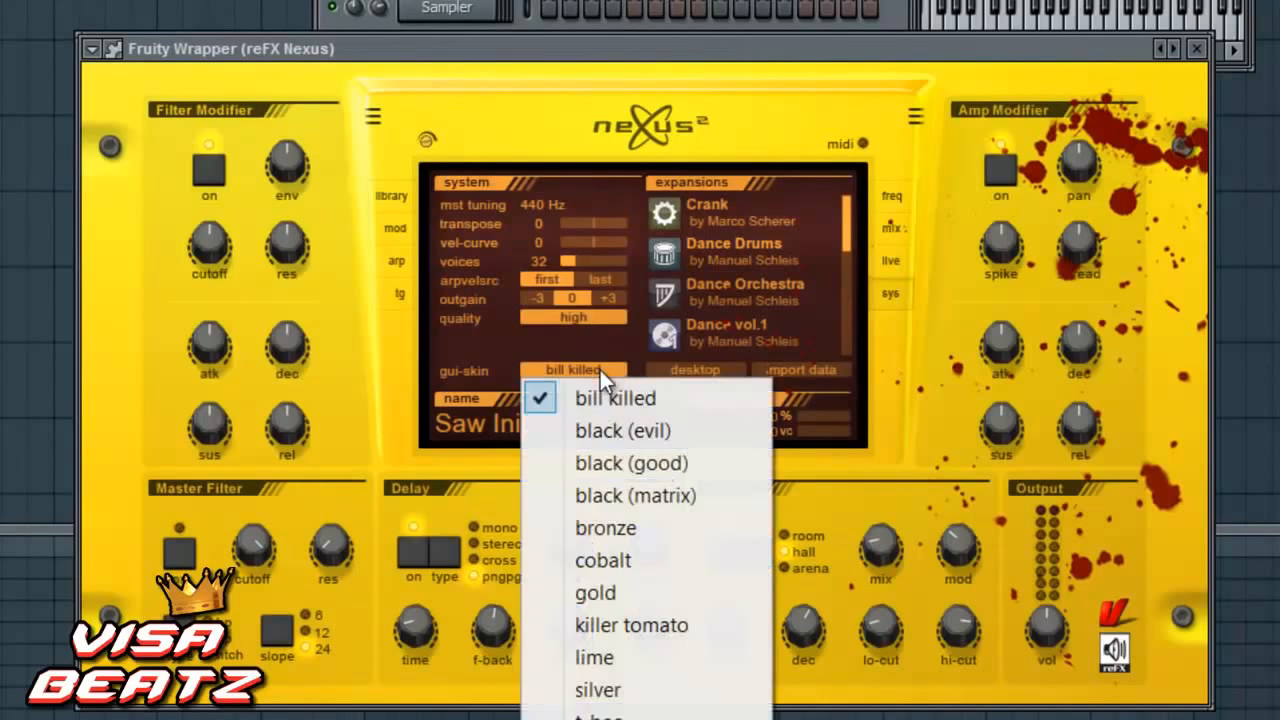
pyautogui.click(621, 489)
pyautogui.click(594, 368)
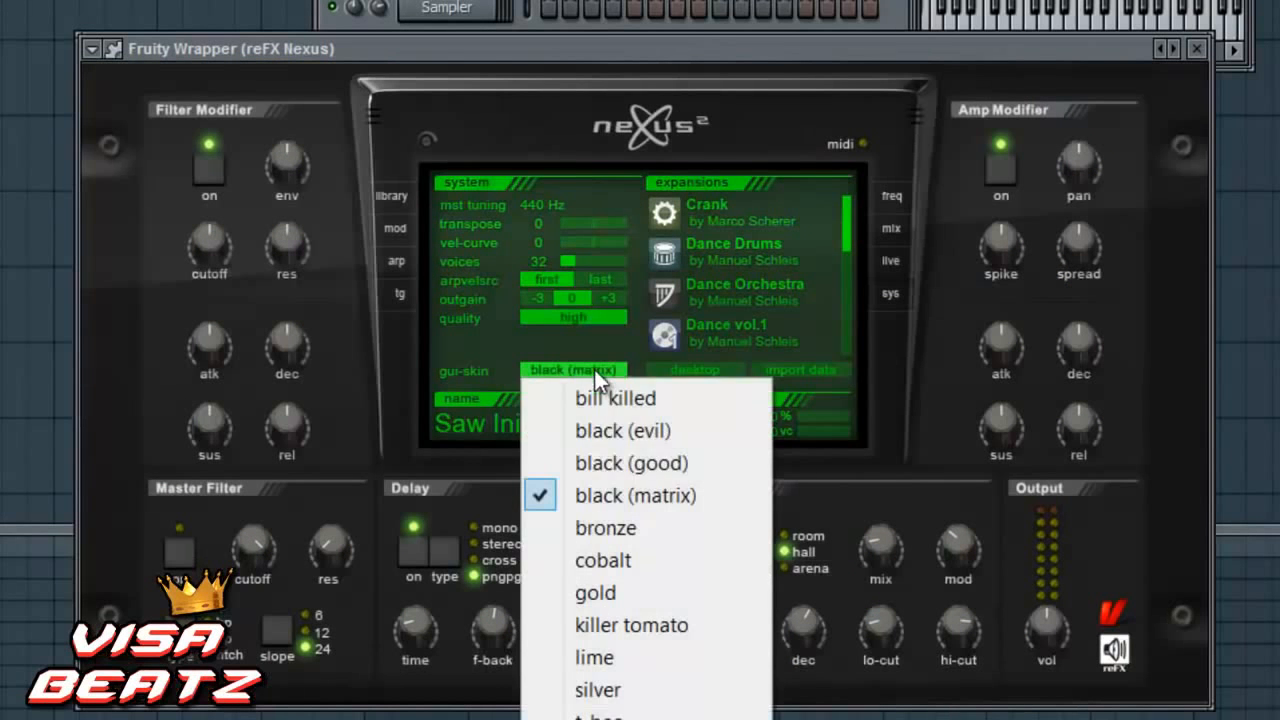
pyautogui.click(649, 465)
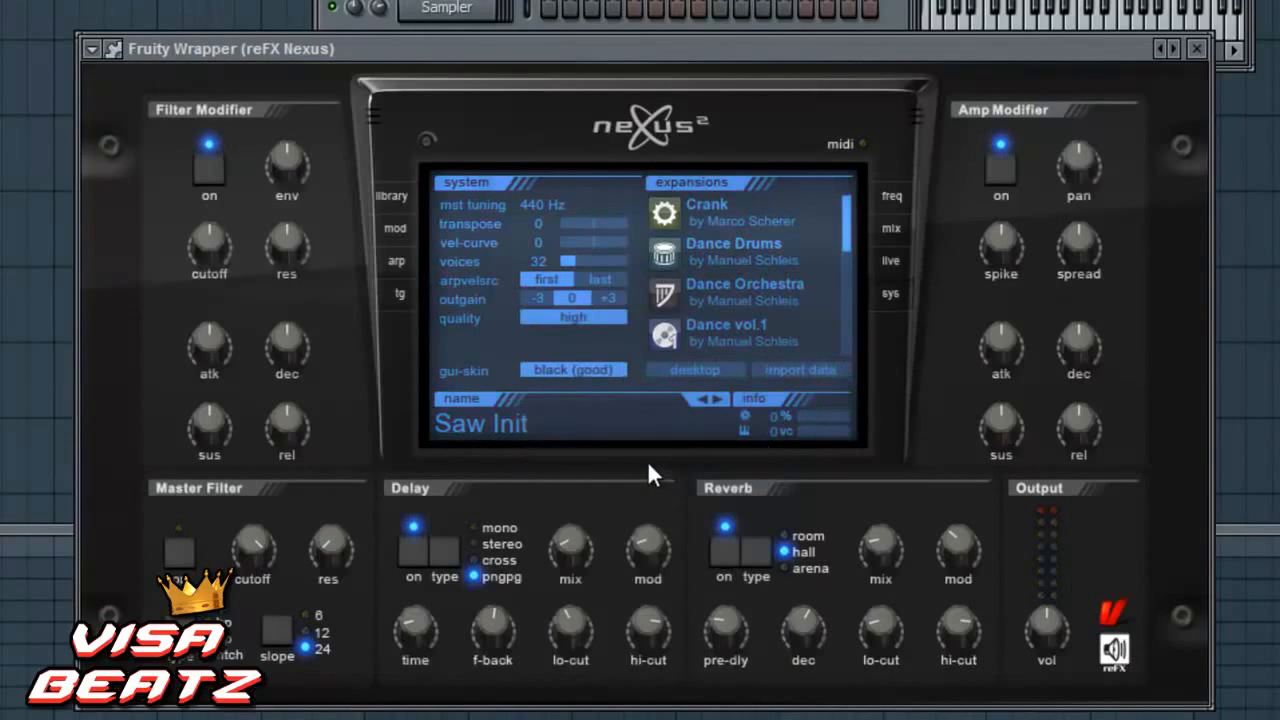
# - Return to the Nexus sound library and open the XP Dance Orchestra category
pyautogui.click(402, 195)
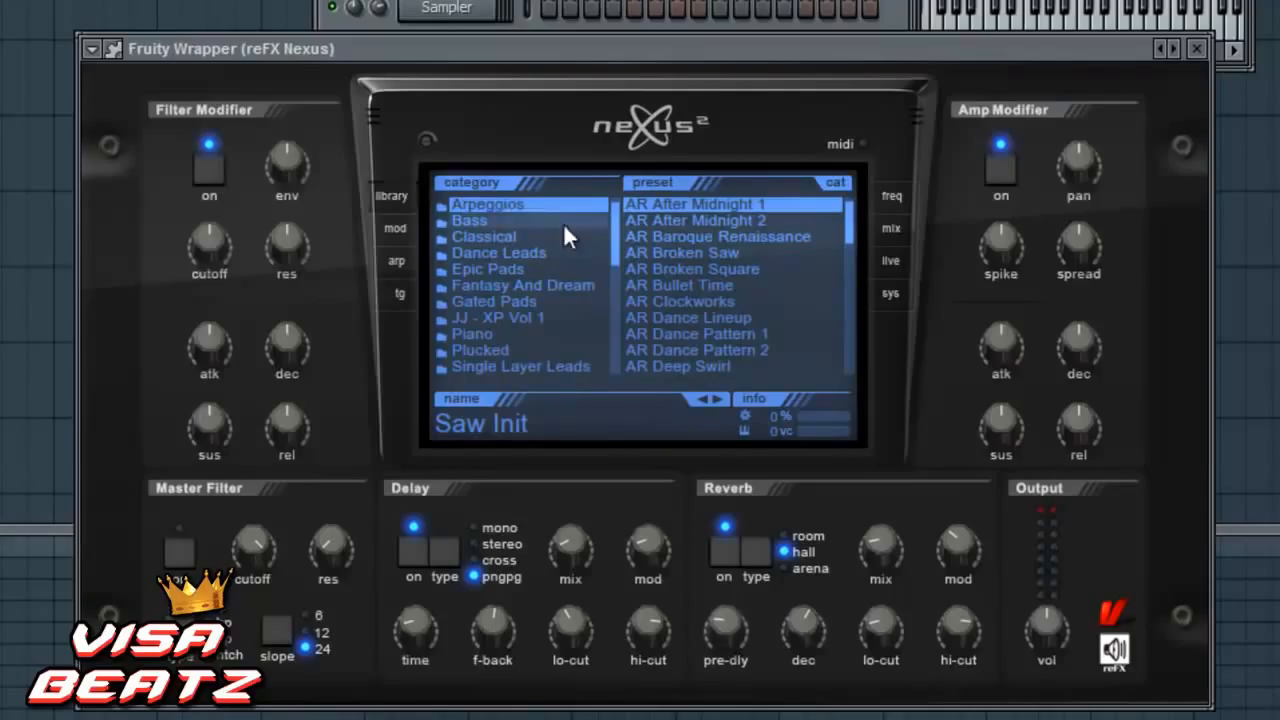
pyautogui.click(537, 285)
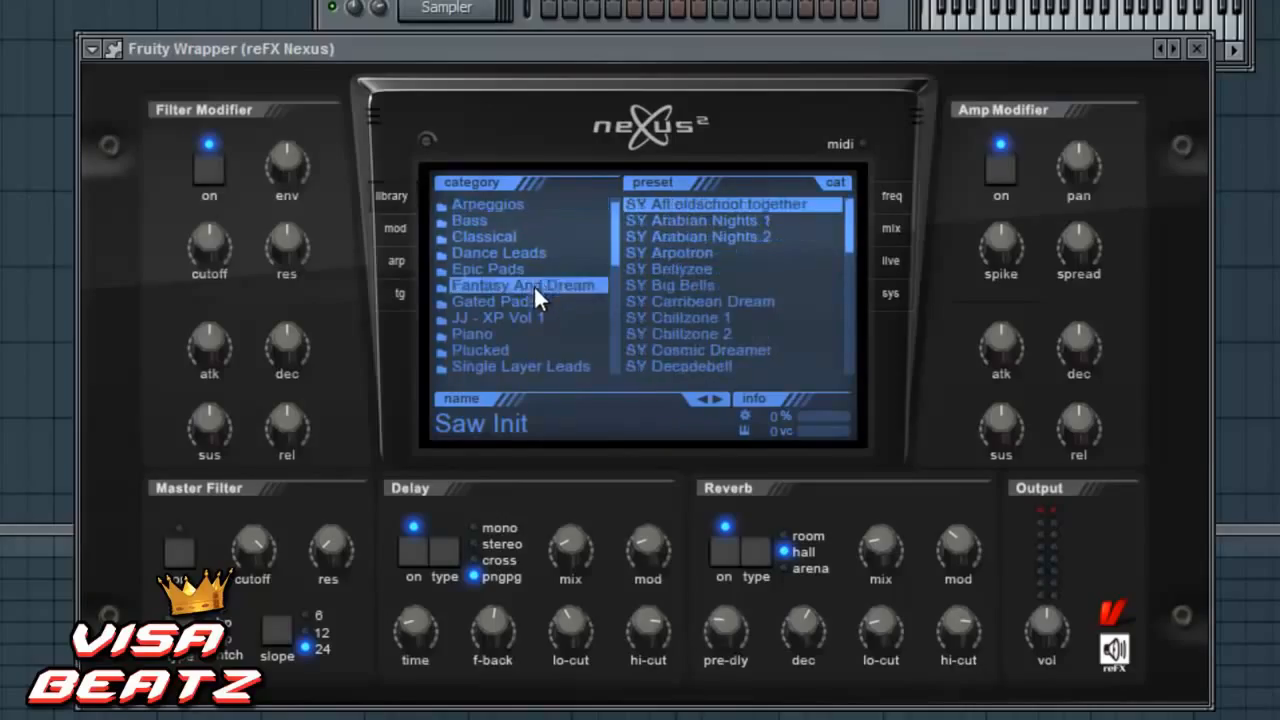
pyautogui.scroll(-3, 534, 292)
pyautogui.scroll(-2, 534, 295)
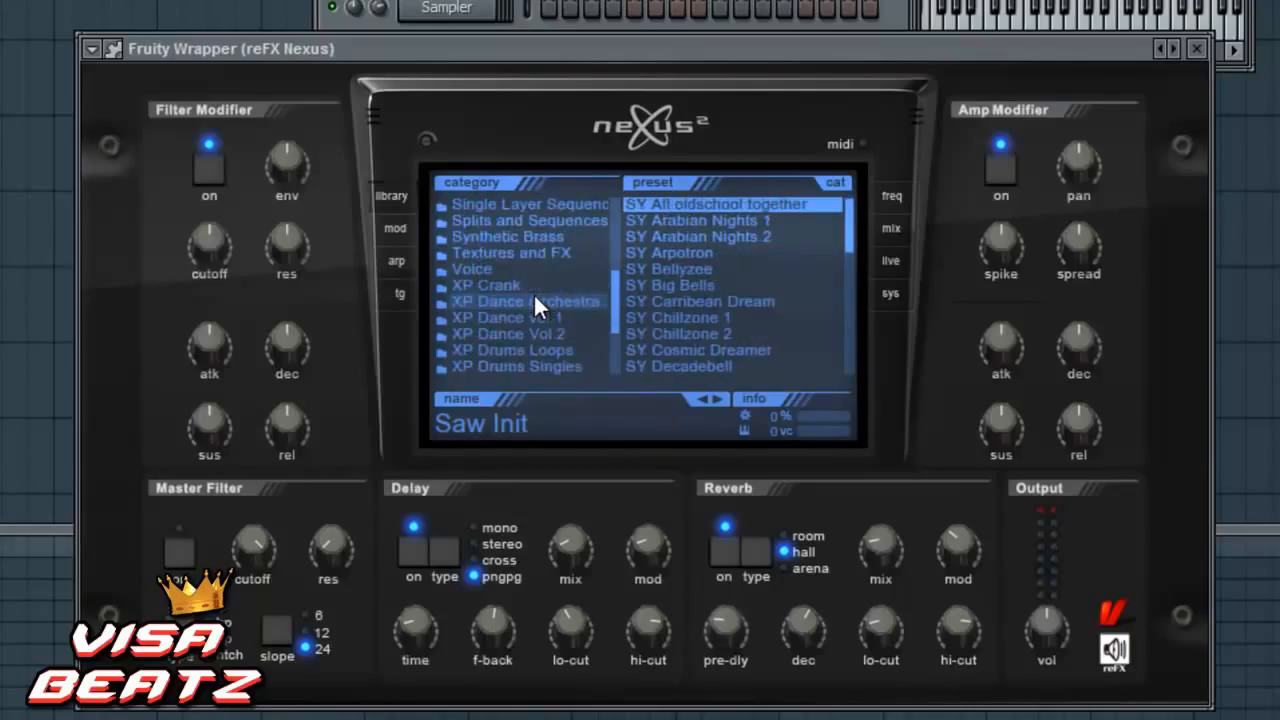
pyautogui.click(533, 298)
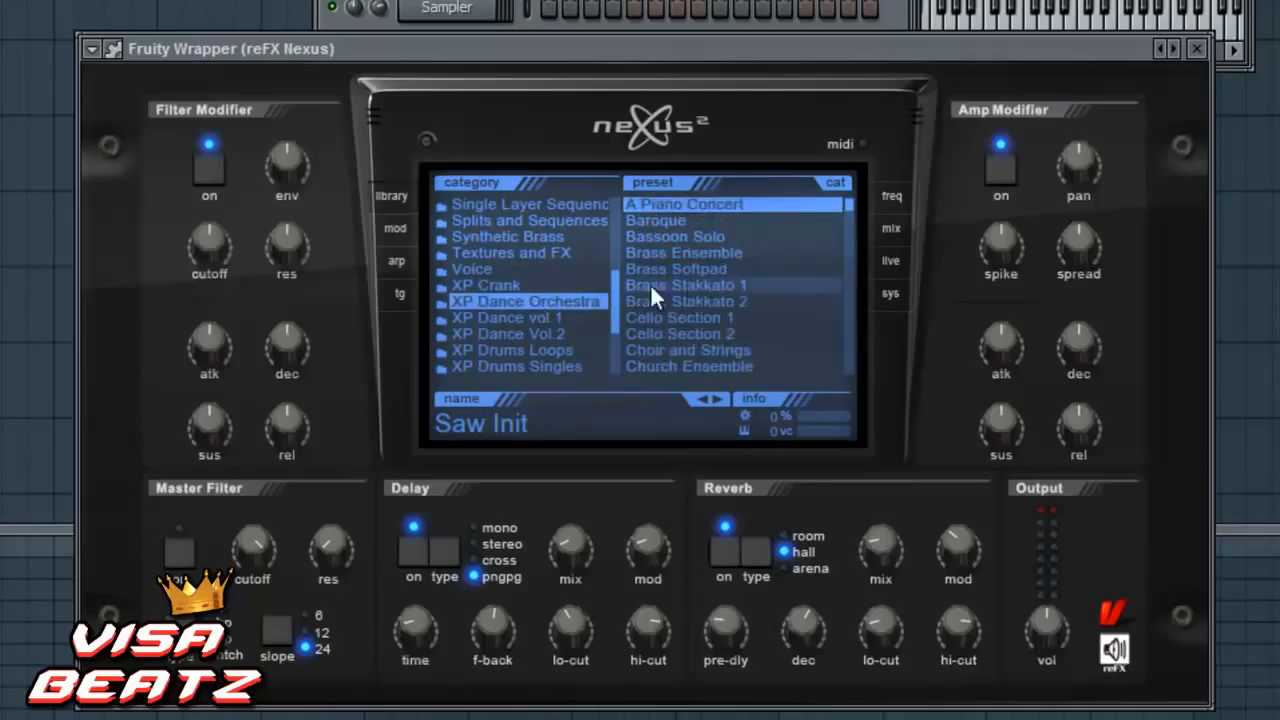
# - Load the Jurassic Brass preset from the XP Dance Orchestra category
pyautogui.scroll(-2, 702, 284)
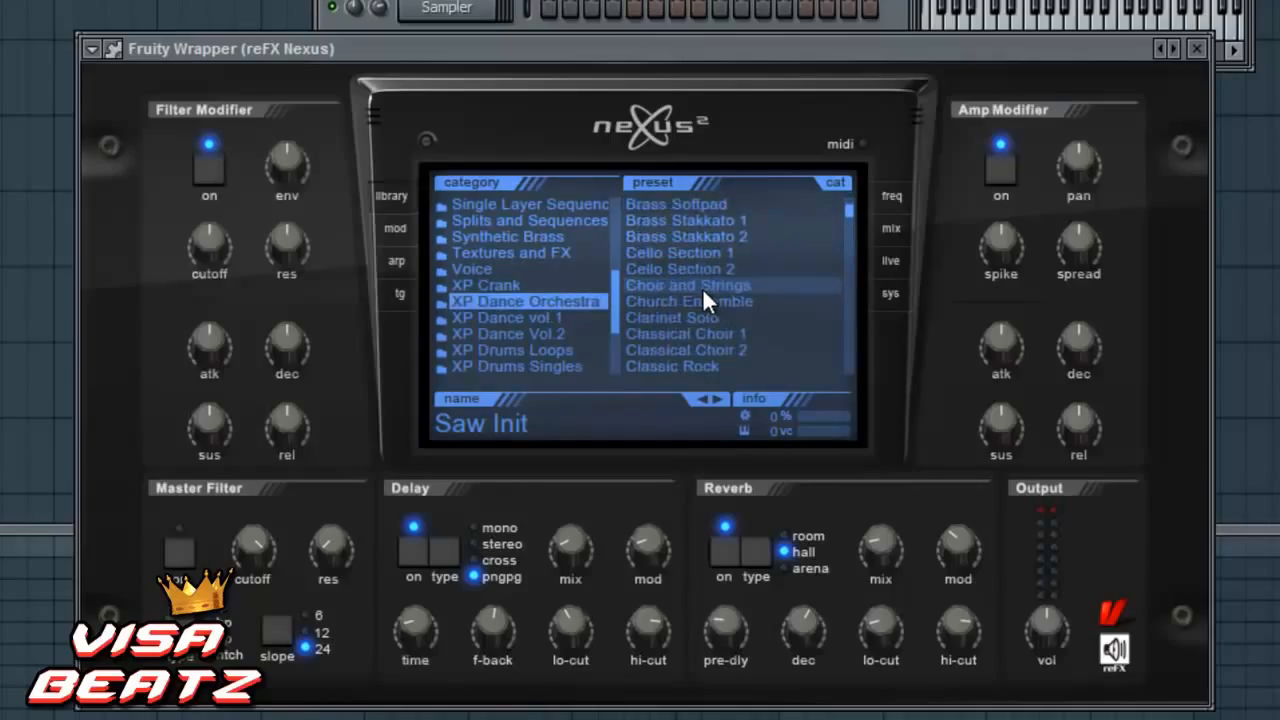
pyautogui.click(717, 283)
pyautogui.scroll(-6, 717, 295)
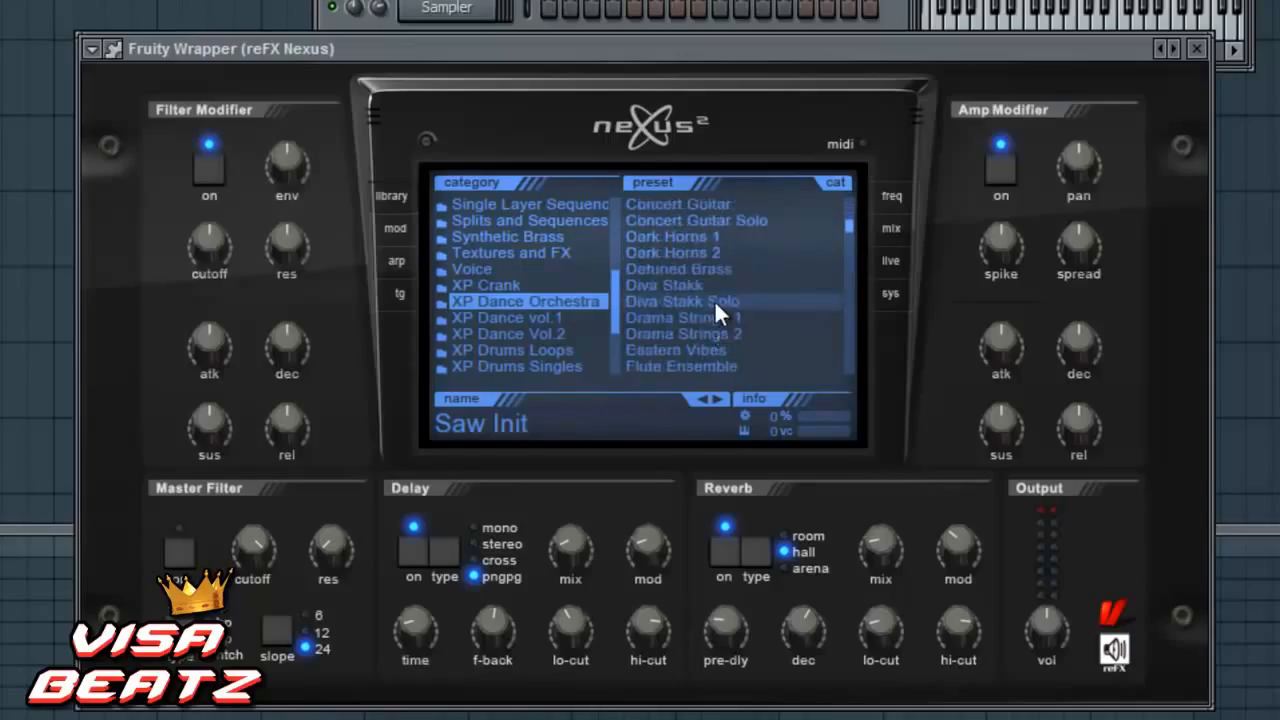
pyautogui.scroll(-5, 701, 288)
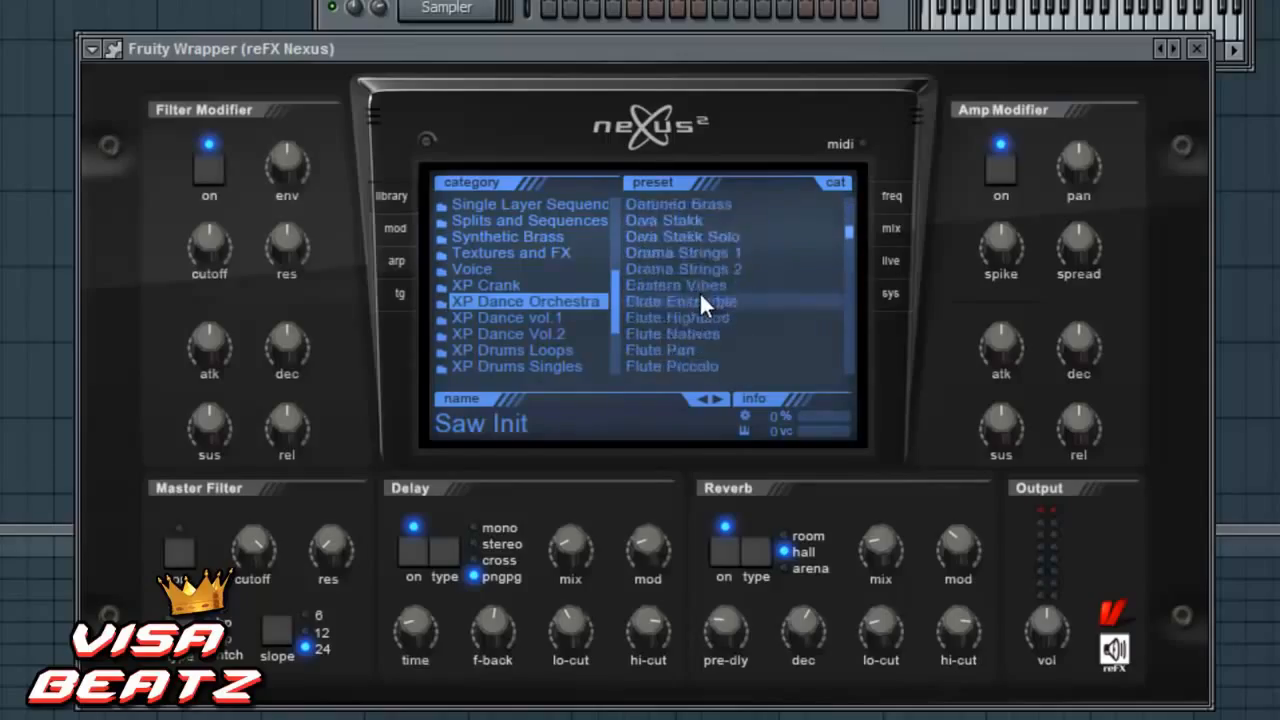
pyautogui.scroll(-8, 699, 291)
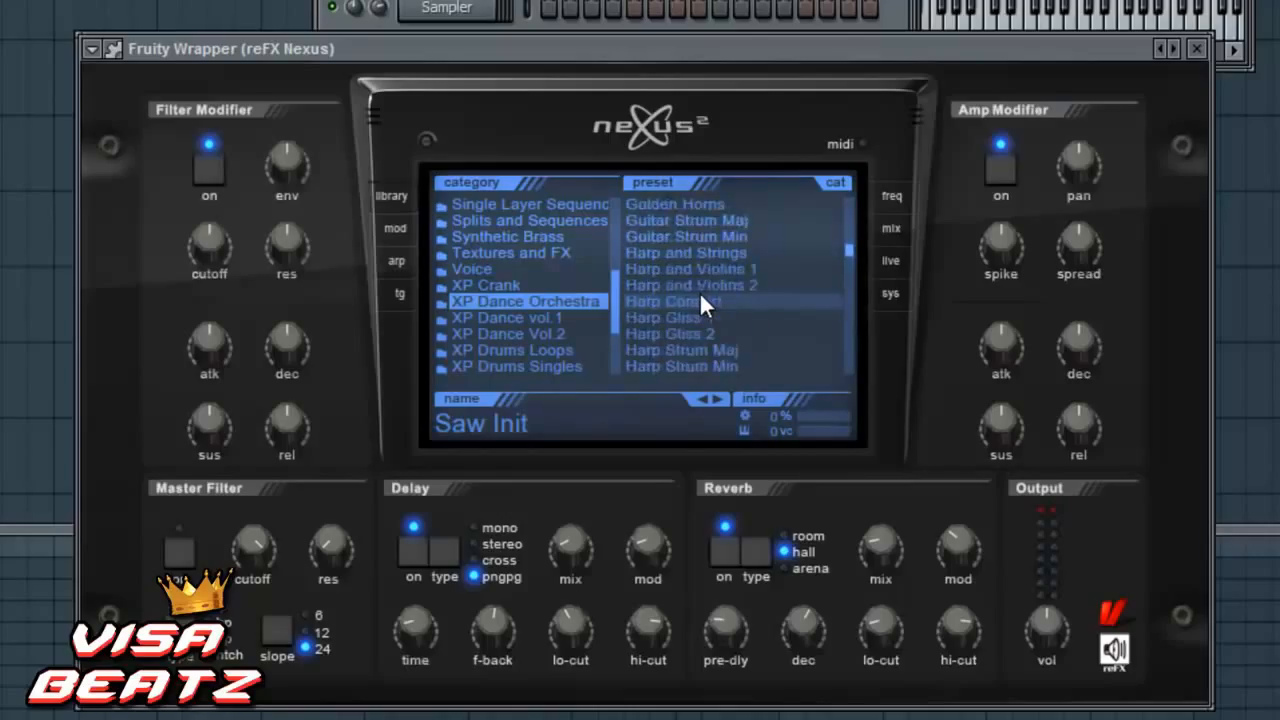
pyautogui.scroll(-6, 699, 288)
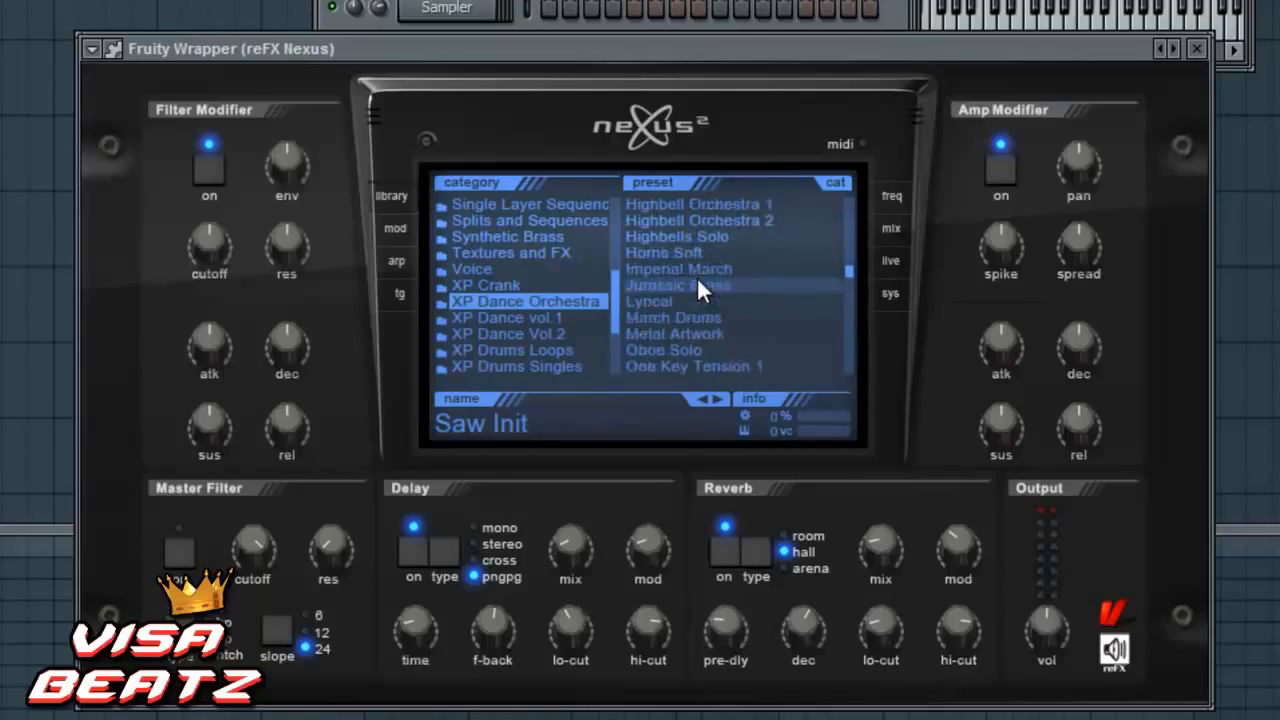
pyautogui.click(698, 285)
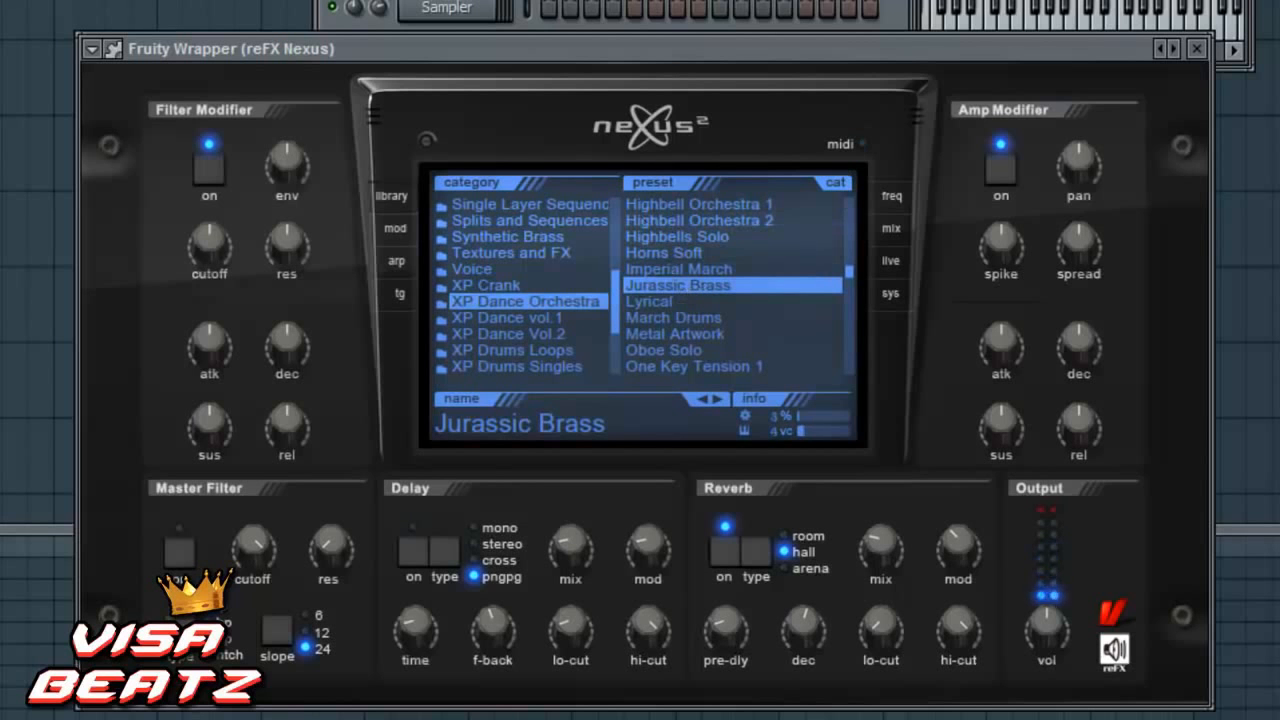
# - Rename the reFX Nexus channel to LOW CHORDS and give it a light blue color
pyautogui.rightClick(447, 4)
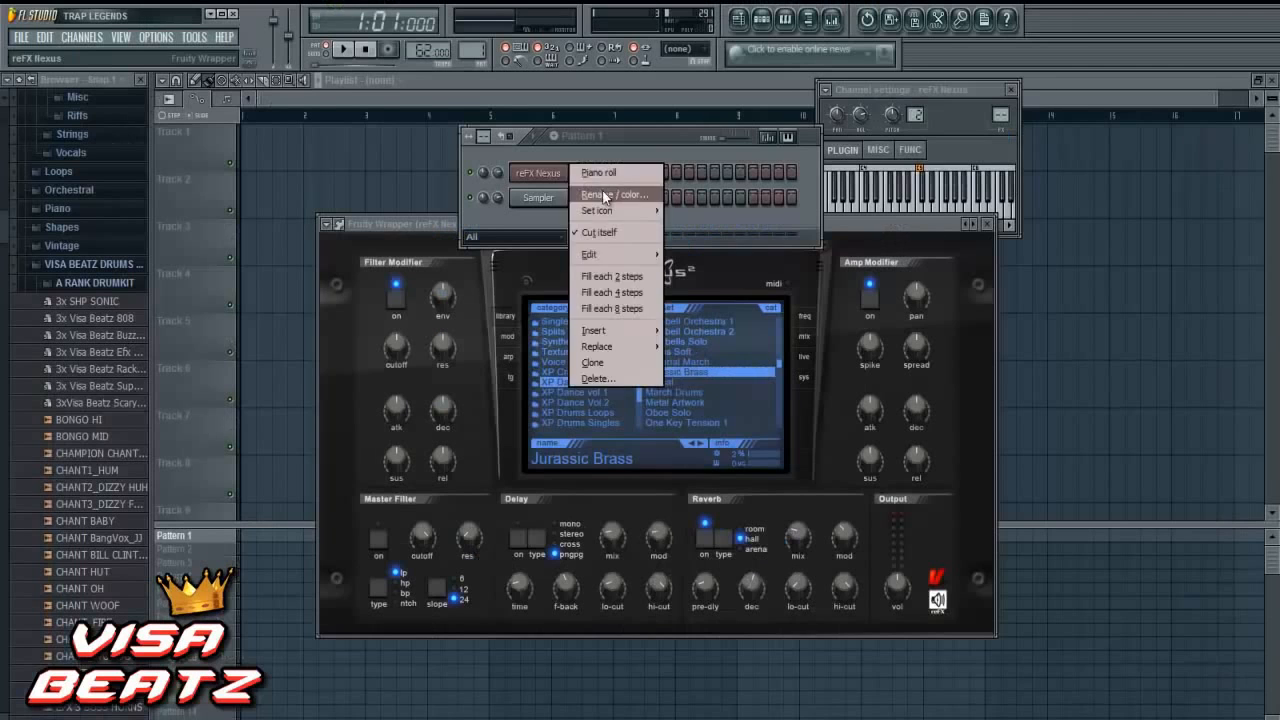
pyautogui.click(560, 2)
pyautogui.write('LOW CHORDS')
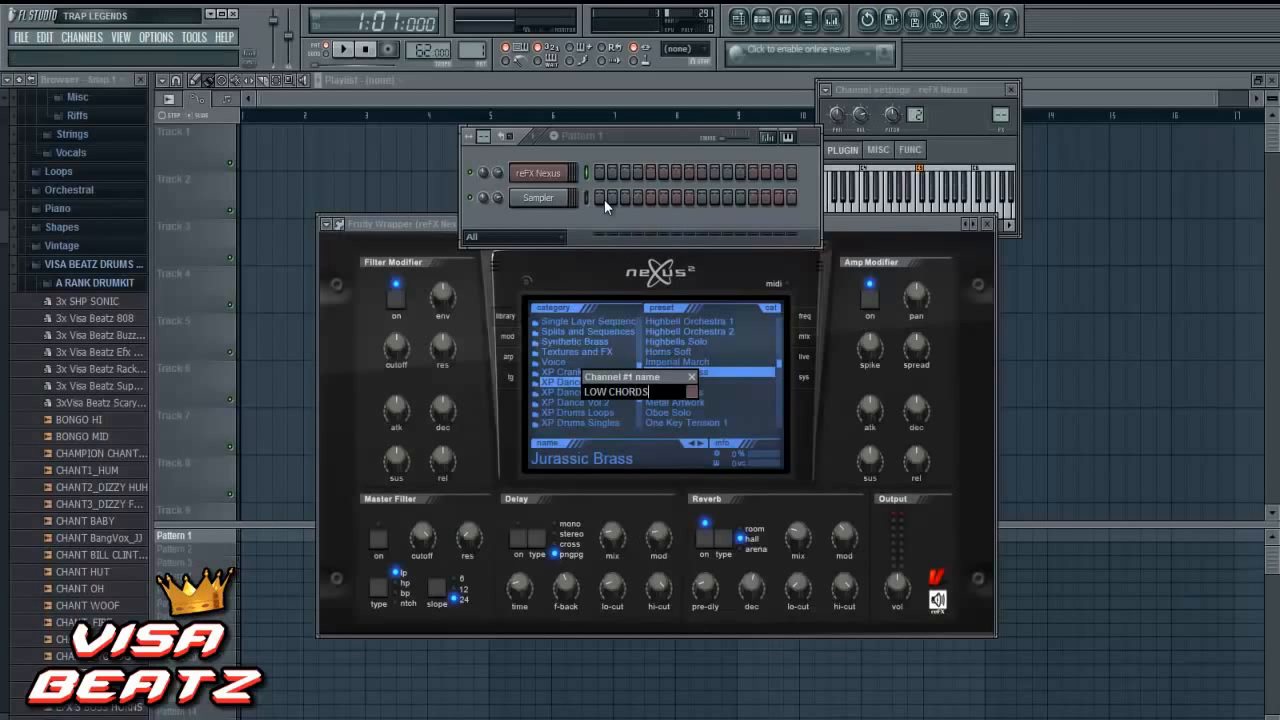
pyautogui.click(686, 391)
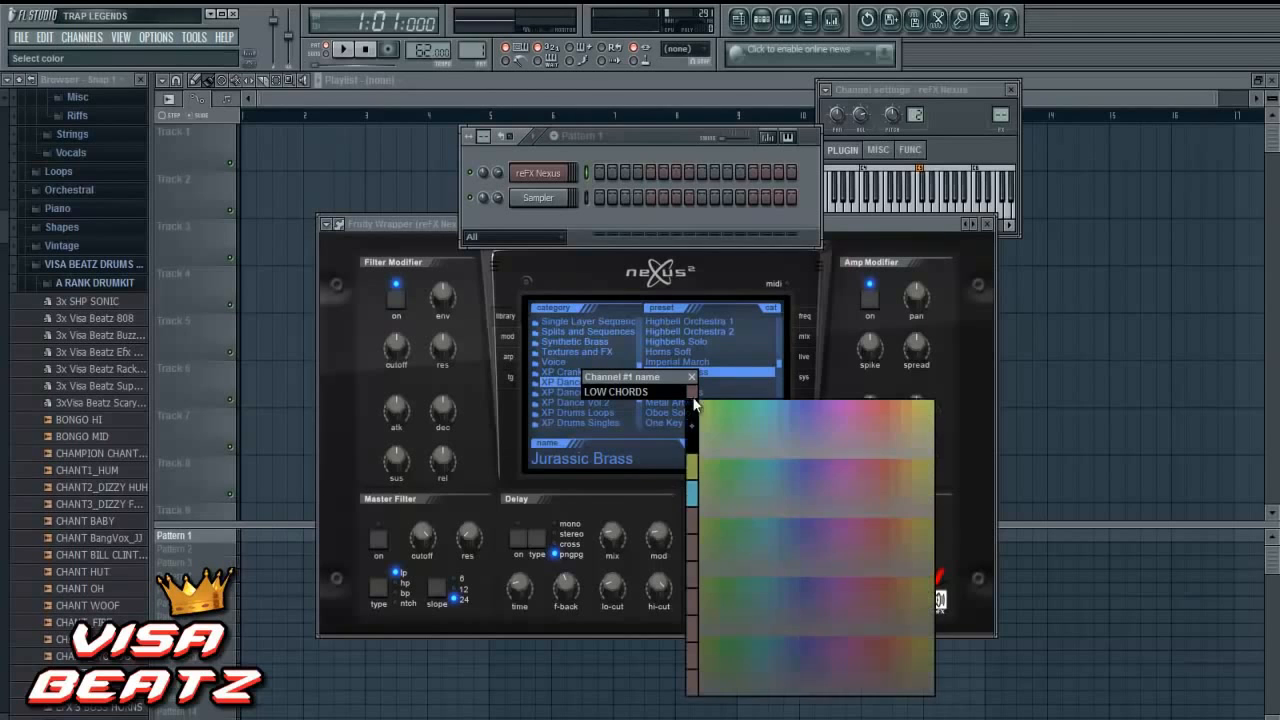
pyautogui.click(777, 411)
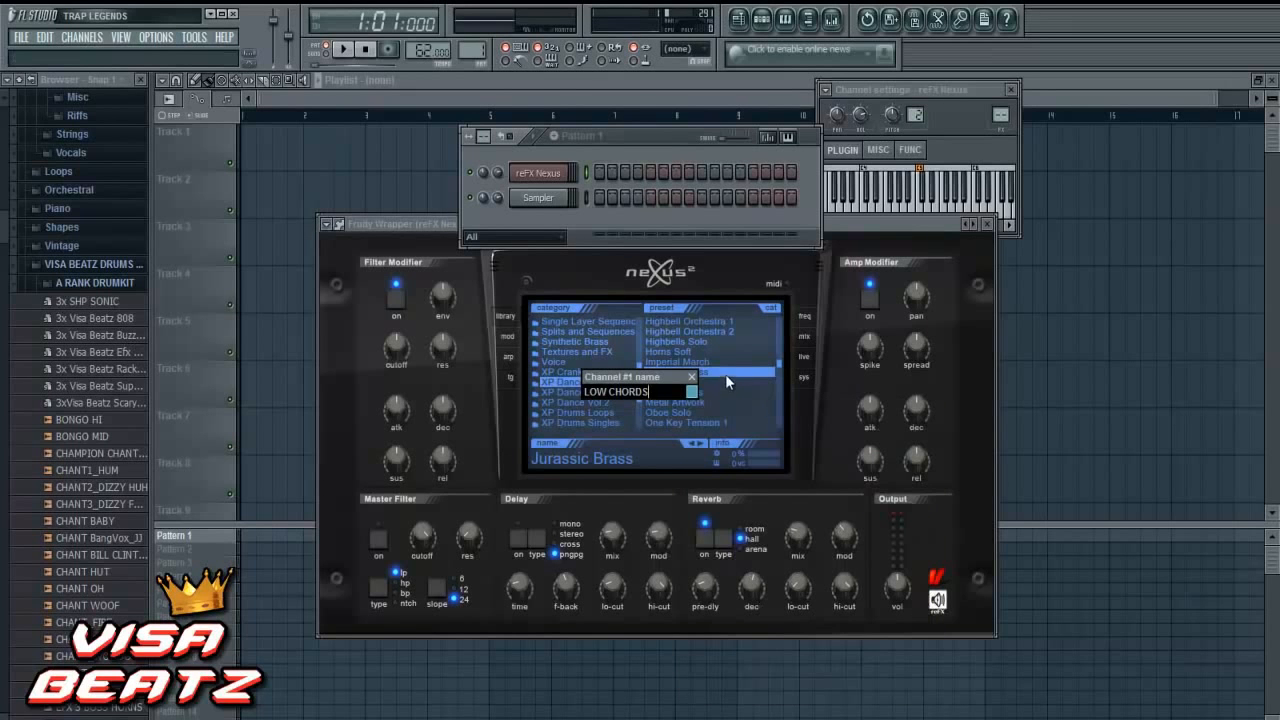
pyautogui.press('Return')
# - Open the piano roll of the LOW CHORDS channel and set its grid snap to 1/4 step
pyautogui.rightClick(555, 178)
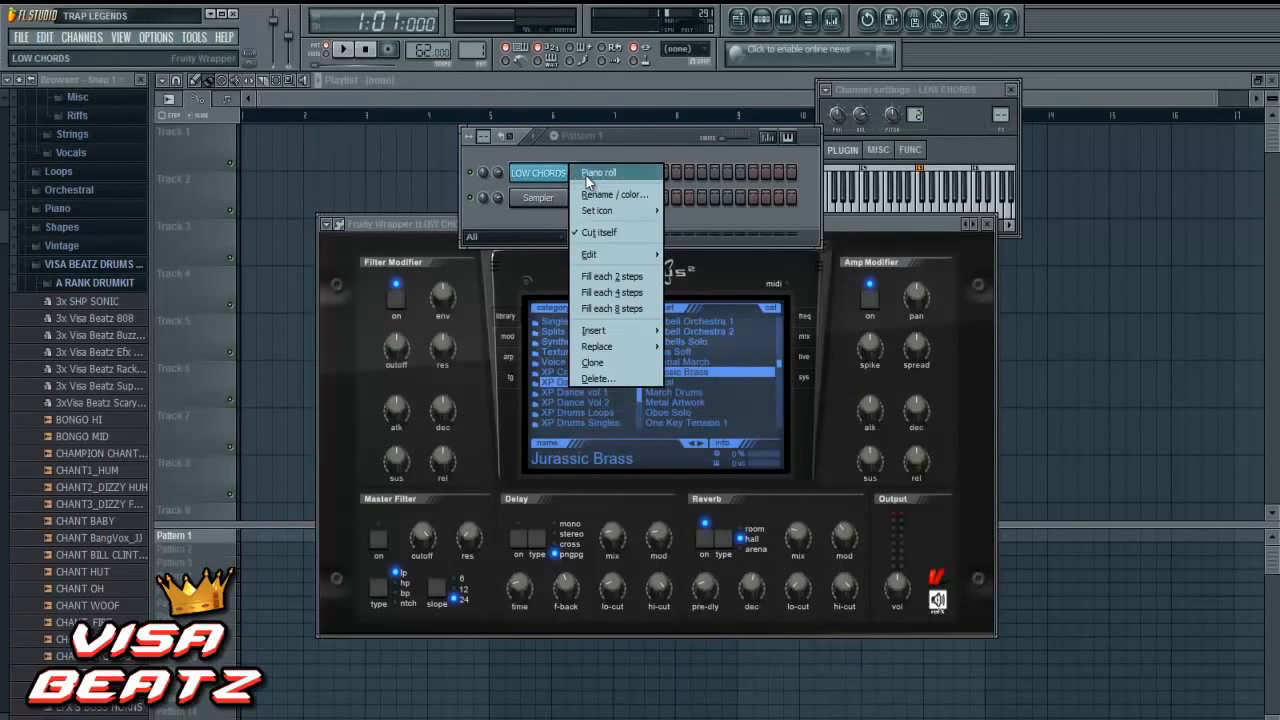
pyautogui.click(598, 173)
pyautogui.click(1050, 296)
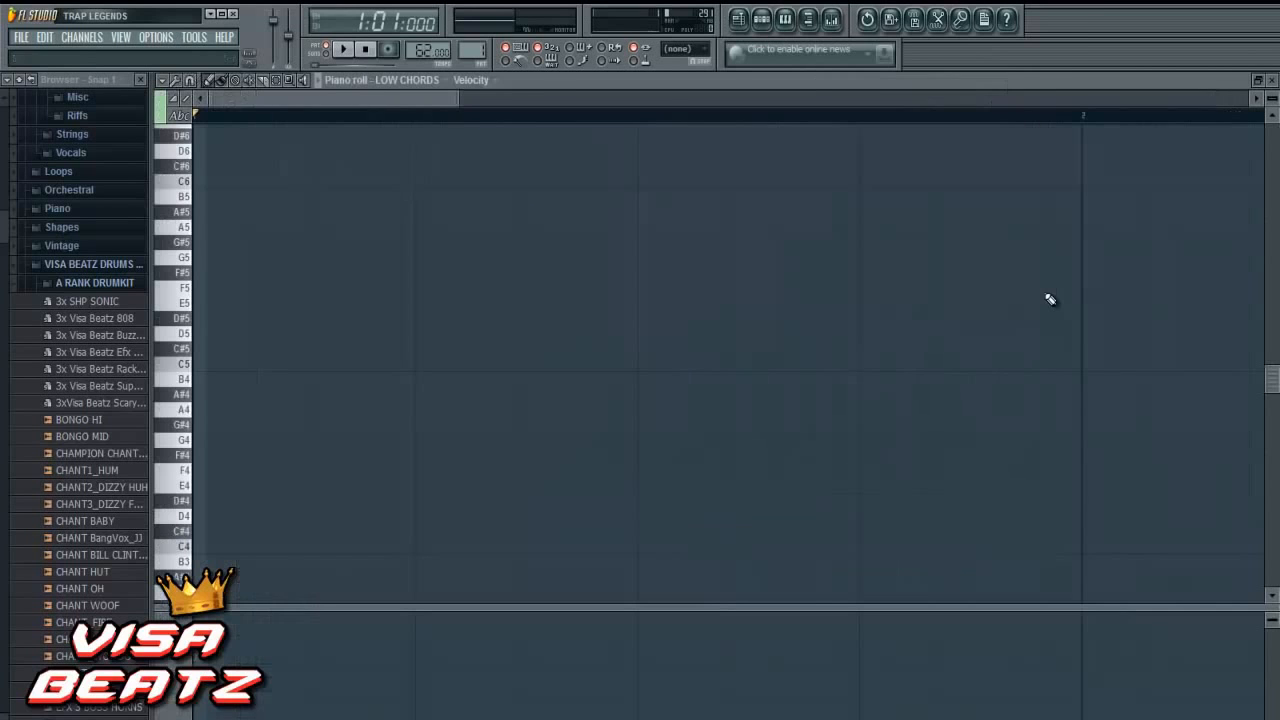
pyautogui.click(190, 81)
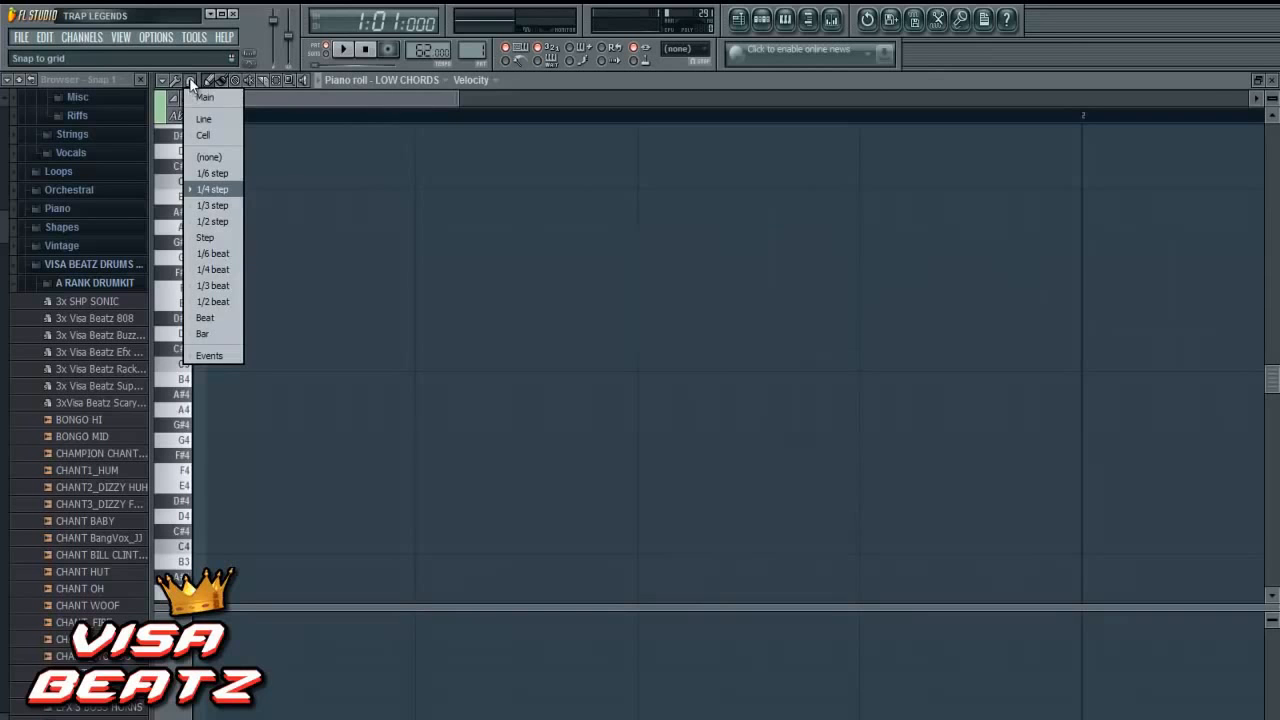
pyautogui.click(227, 186)
# - Add a G#4 note at the start of bar 1 and extend it to the full bar
pyautogui.moveTo(455, 106); pyautogui.dragTo(709, 140)
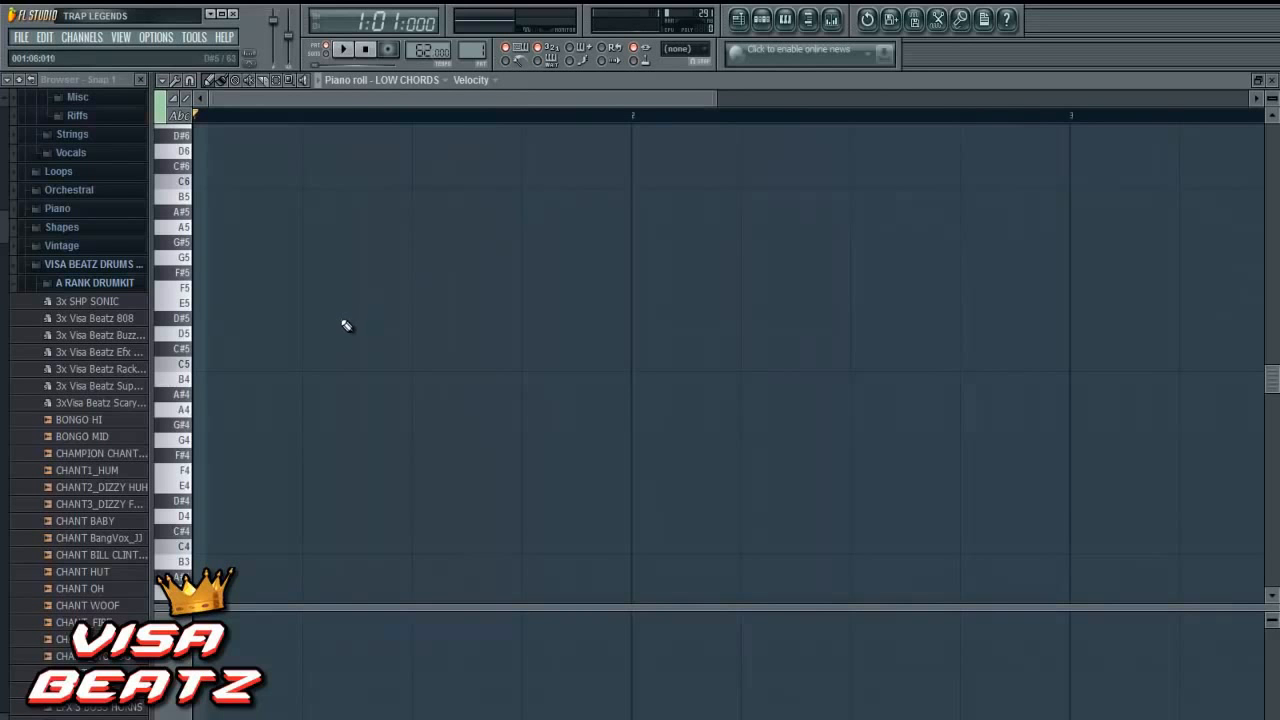
pyautogui.scroll(-3, 330, 341)
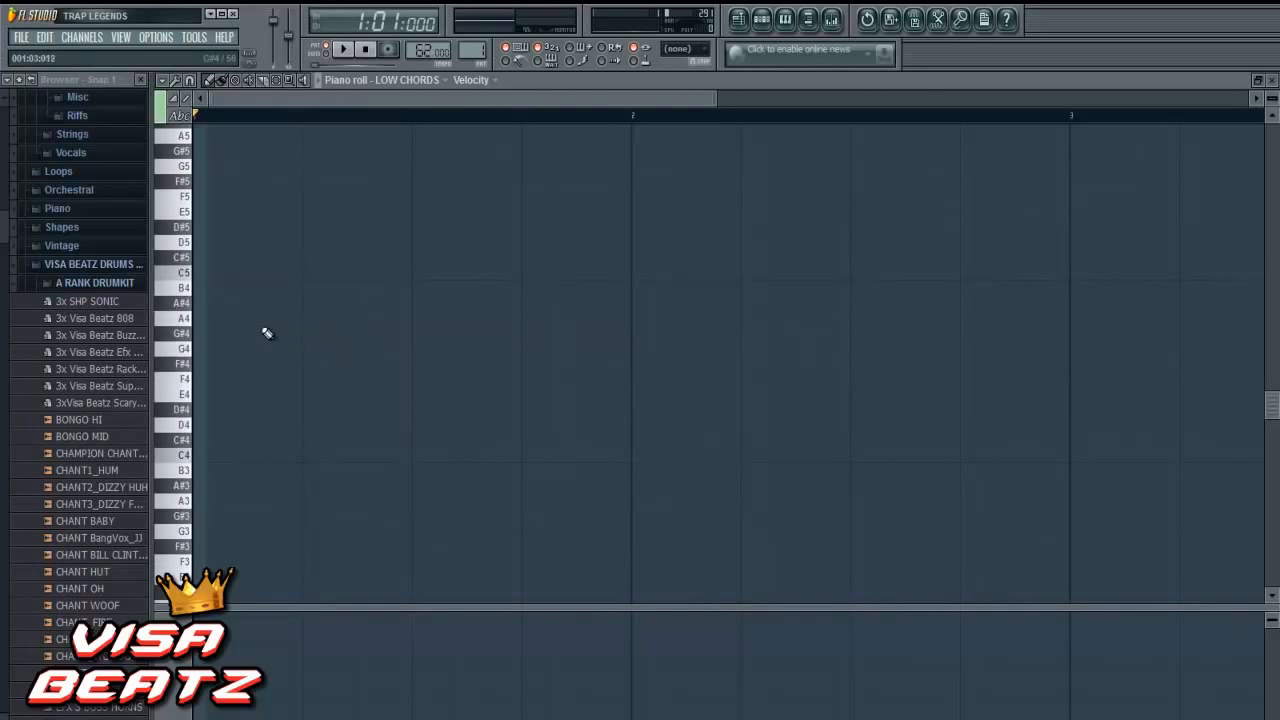
pyautogui.moveTo(224, 333); pyautogui.dragTo(204, 335)
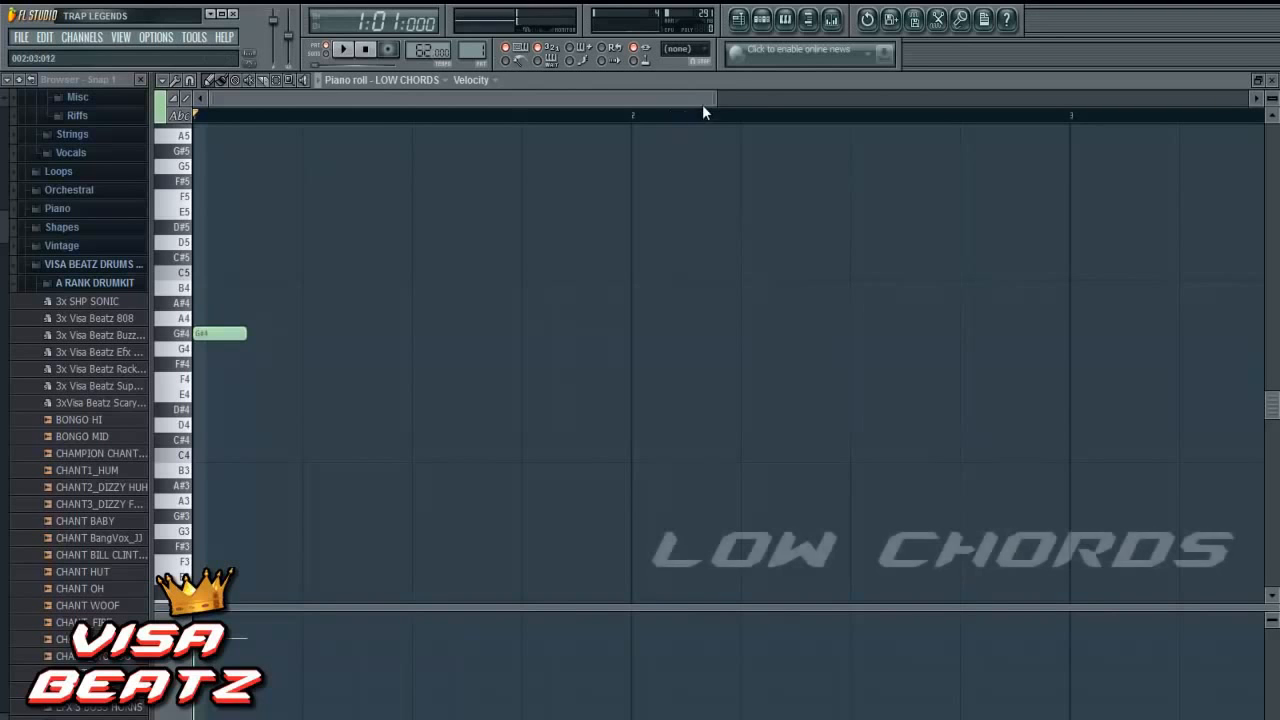
pyautogui.moveTo(716, 99); pyautogui.dragTo(805, 101)
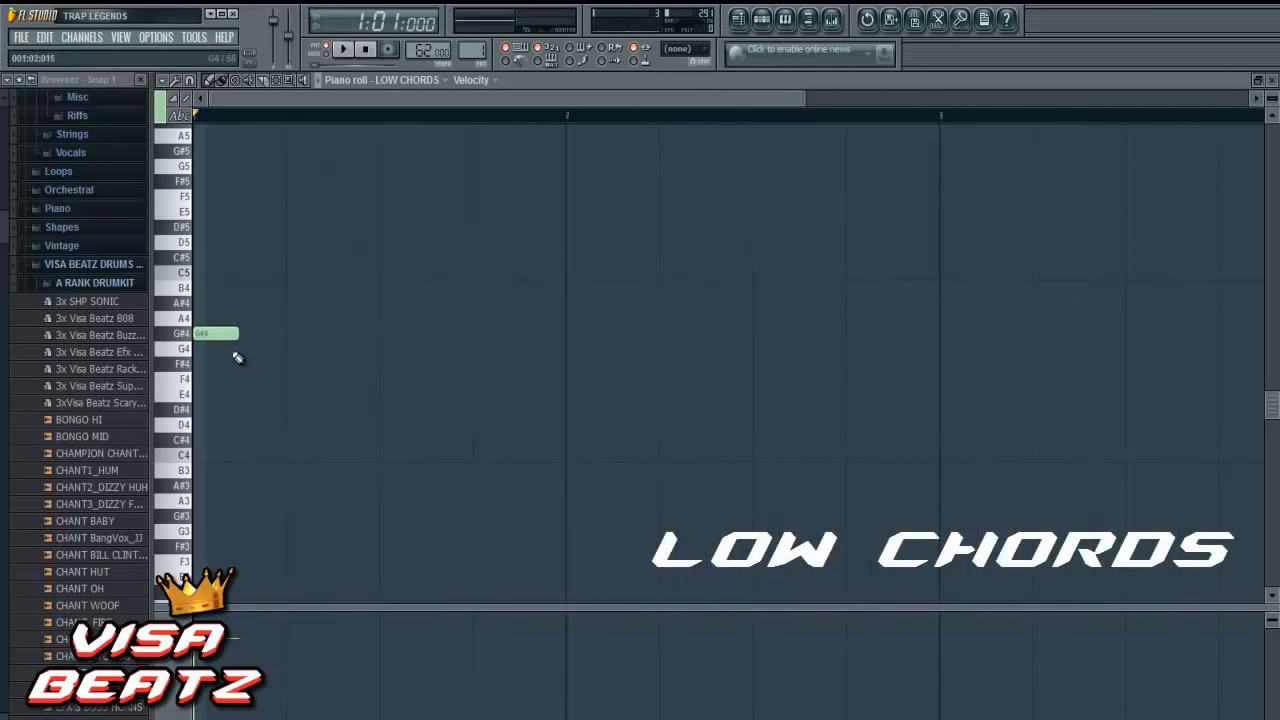
pyautogui.moveTo(238, 334); pyautogui.dragTo(566, 356)
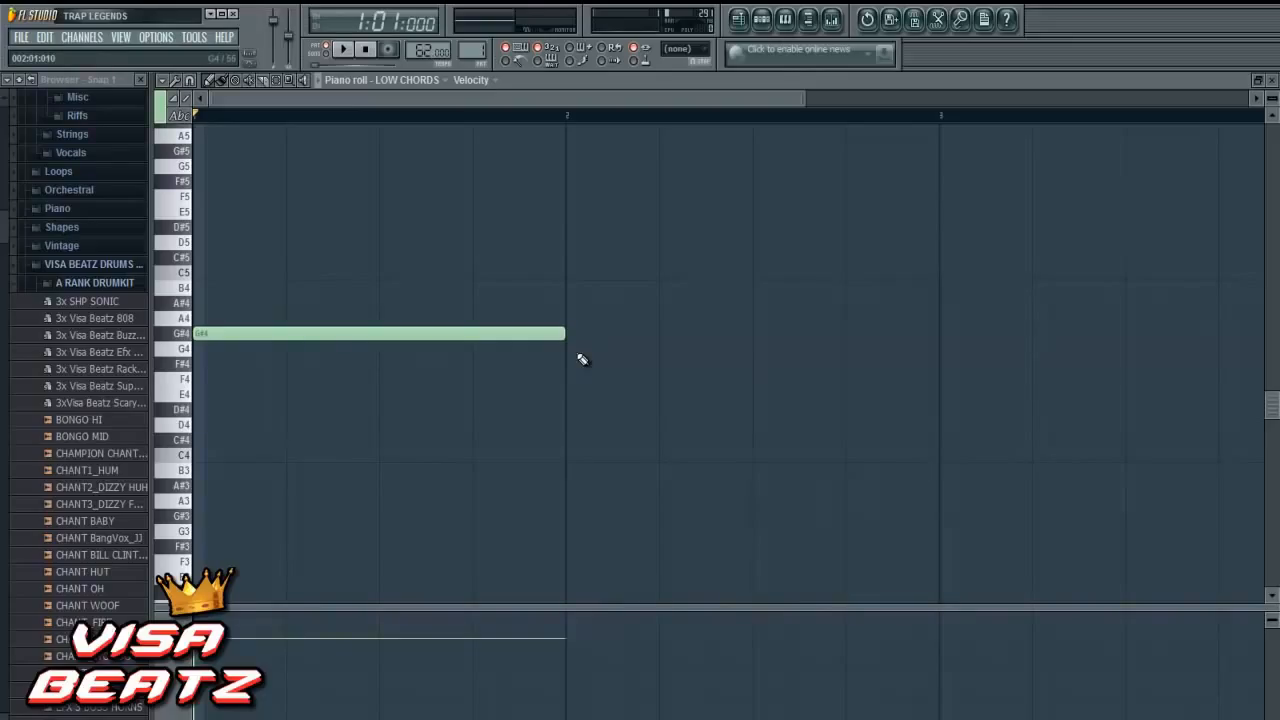
# - Add one-bar notes on D#4 in bar 2 and on E4 in bar 3
pyautogui.click(568, 412)
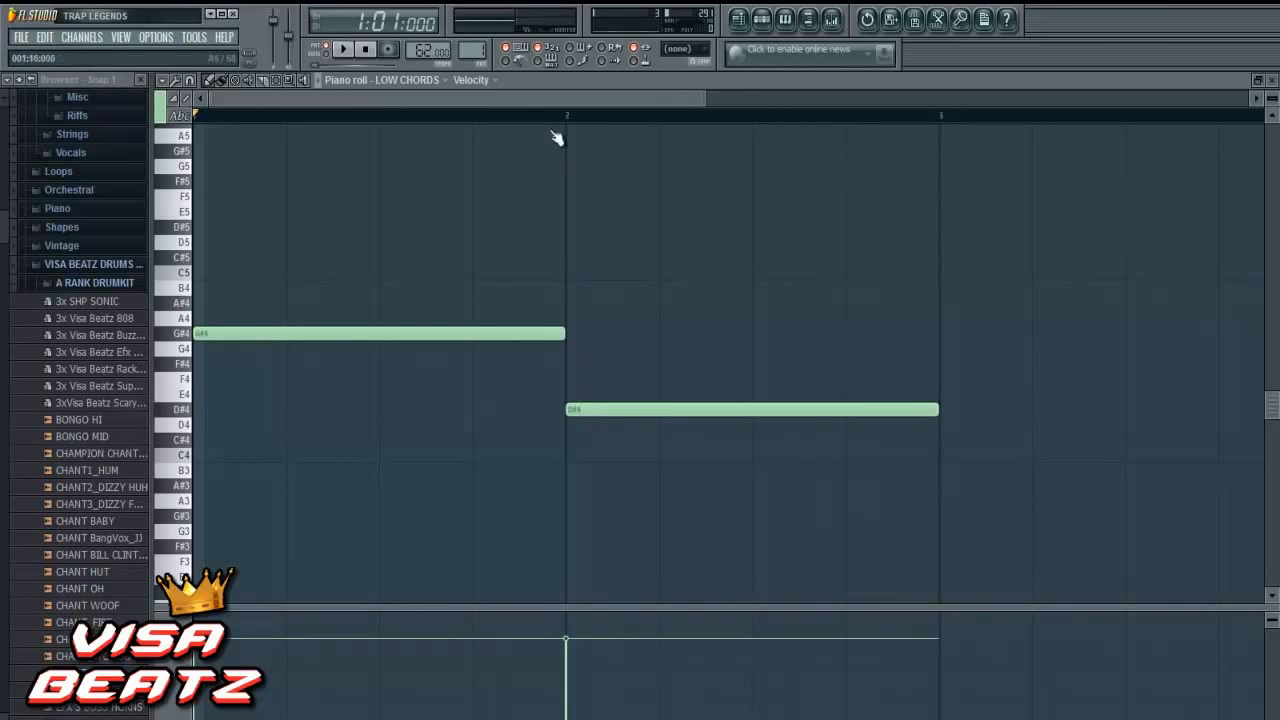
pyautogui.moveTo(533, 95); pyautogui.dragTo(733, 110)
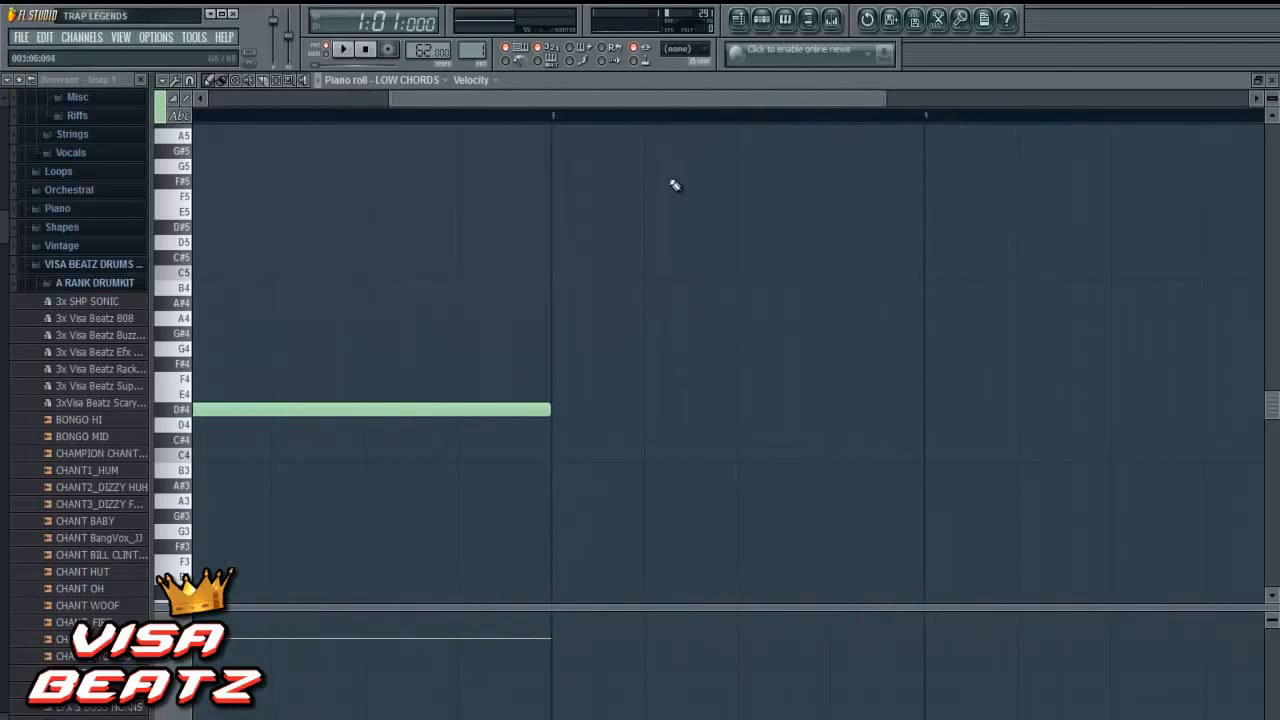
pyautogui.click(554, 393)
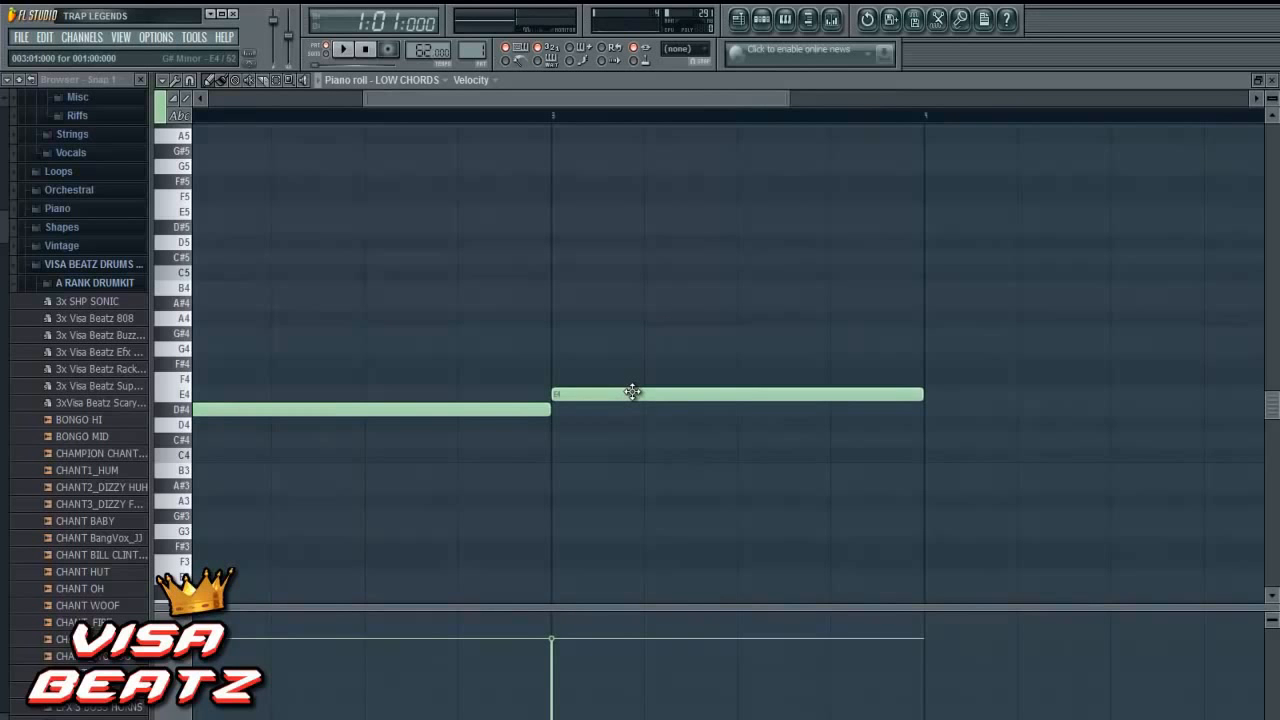
# - Add a C#4 note about 1.5 beats long at the start of bar 4, followed directly by an E4 note of equal length
pyautogui.moveTo(739, 99); pyautogui.dragTo(836, 99)
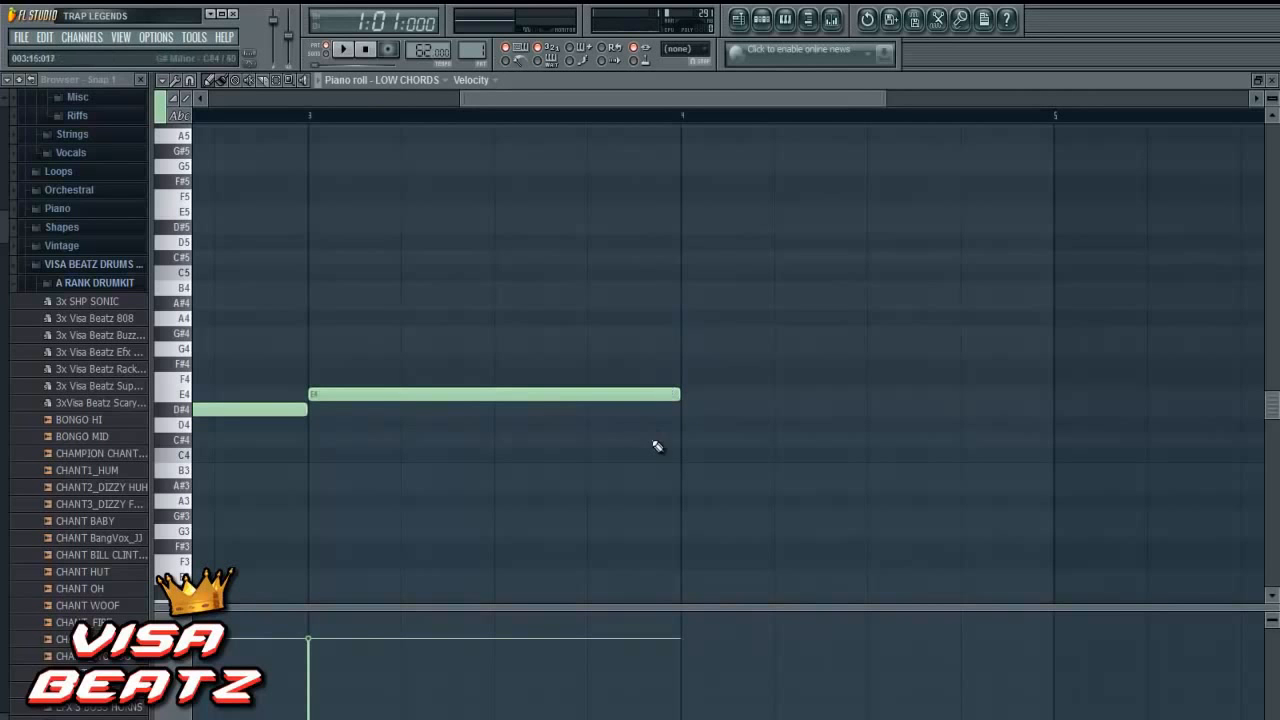
pyautogui.click(686, 439)
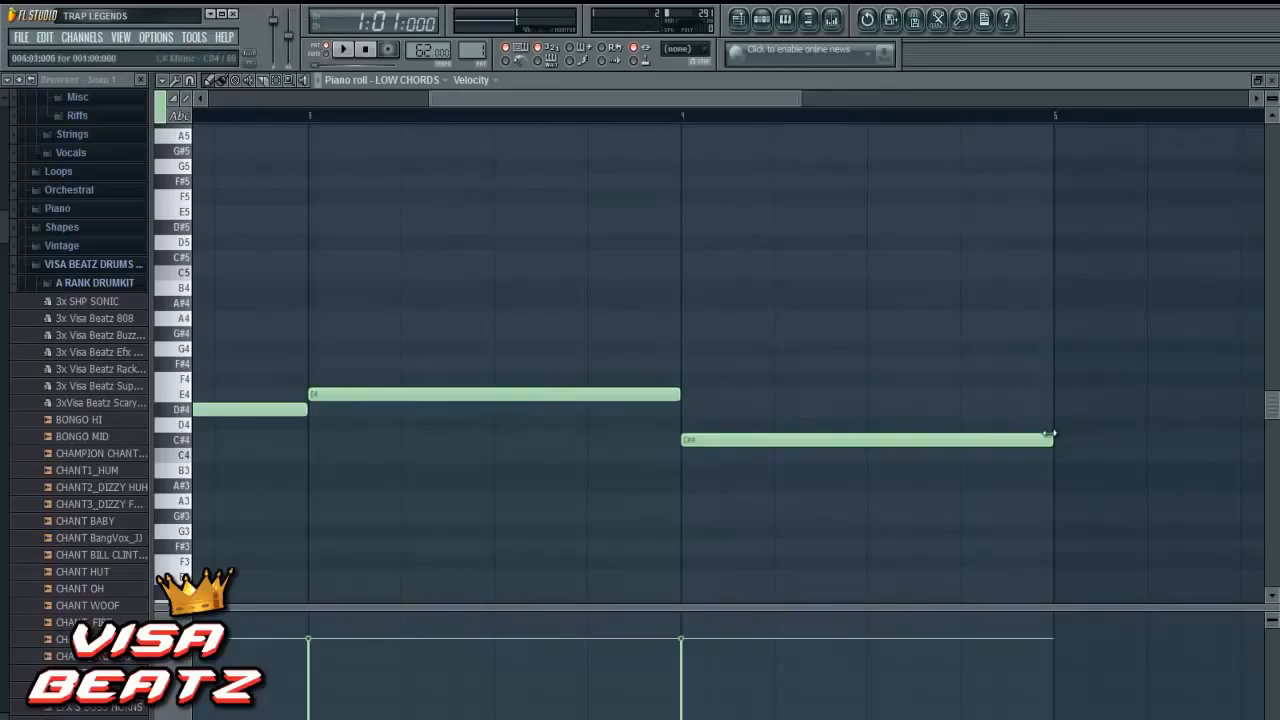
pyautogui.moveTo(1046, 436); pyautogui.dragTo(815, 467)
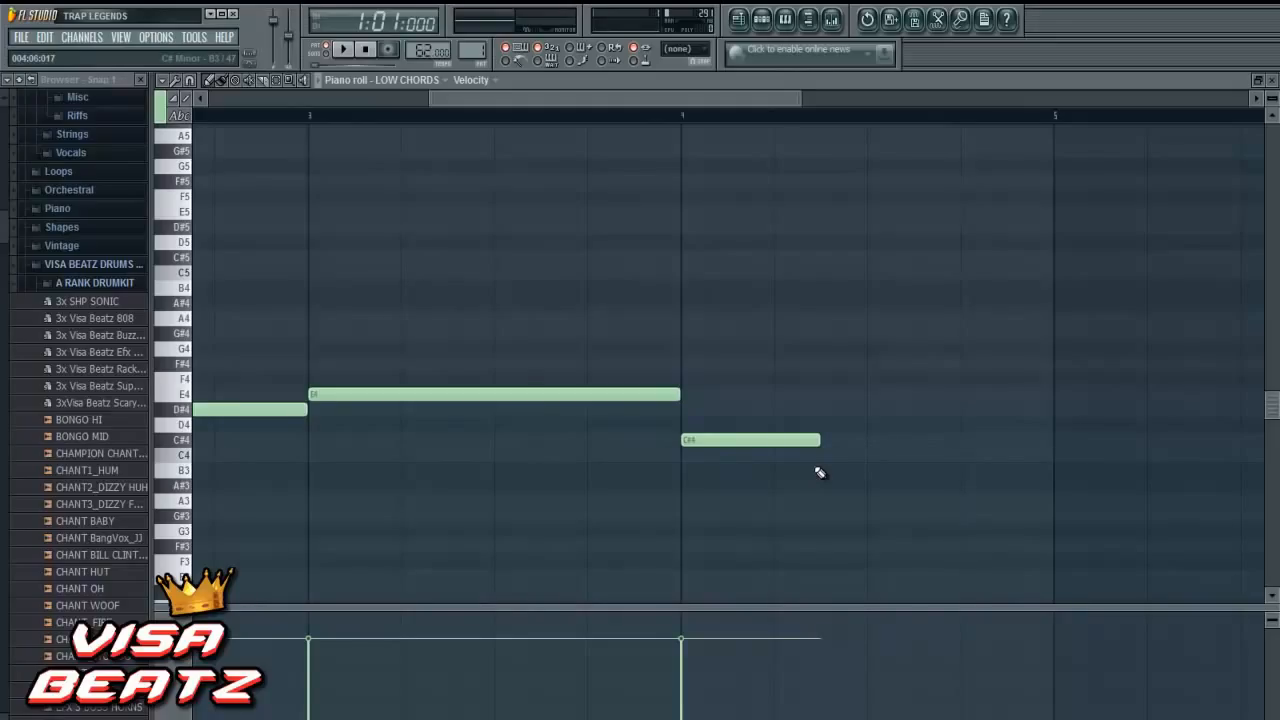
pyautogui.click(825, 398)
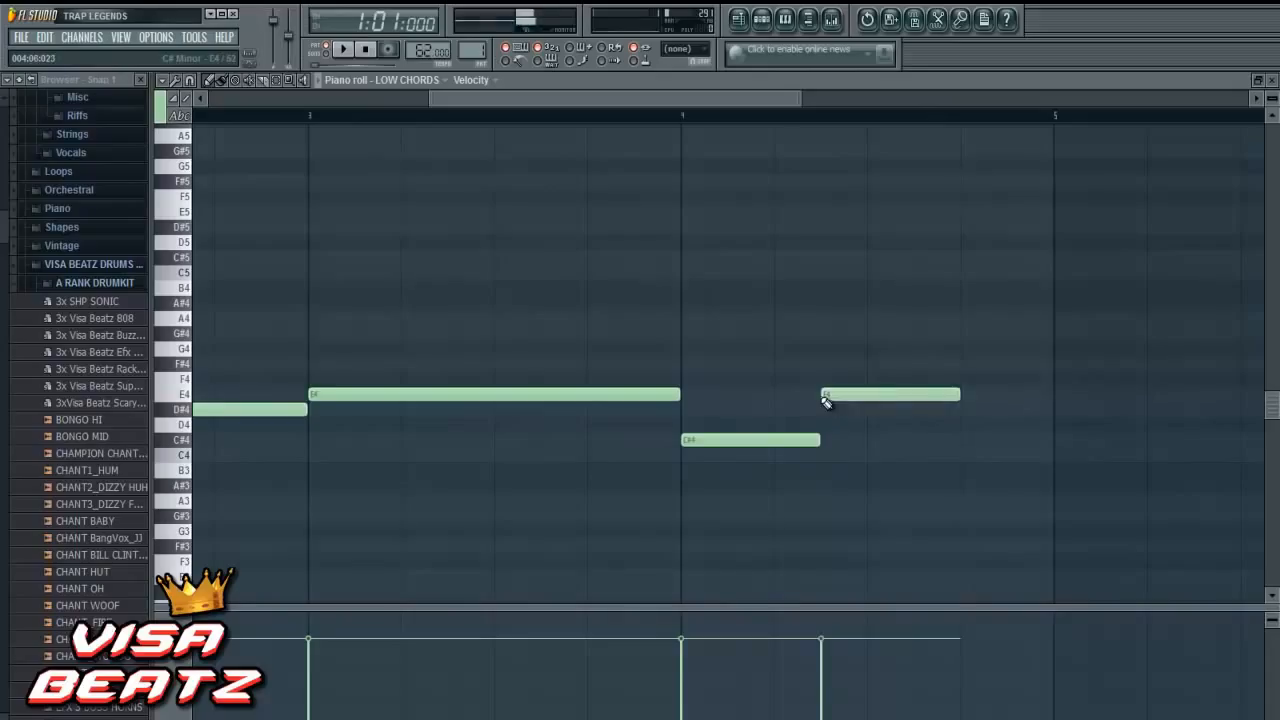
# - Add a D#4 note directly after the last E4 note, shortened to fill just under one beat up to the end of bar 4
pyautogui.click(964, 425)
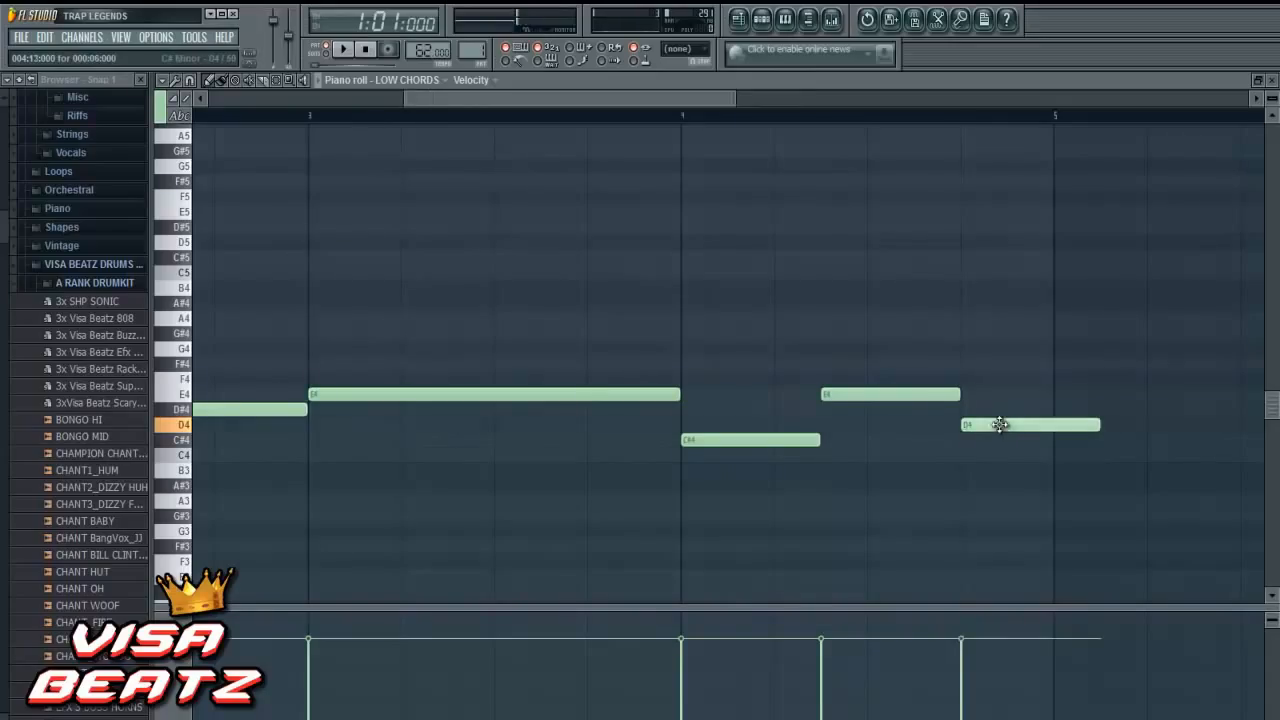
pyautogui.moveTo(1000, 424); pyautogui.dragTo(1000, 409)
pyautogui.moveTo(1100, 409); pyautogui.dragTo(1045, 411)
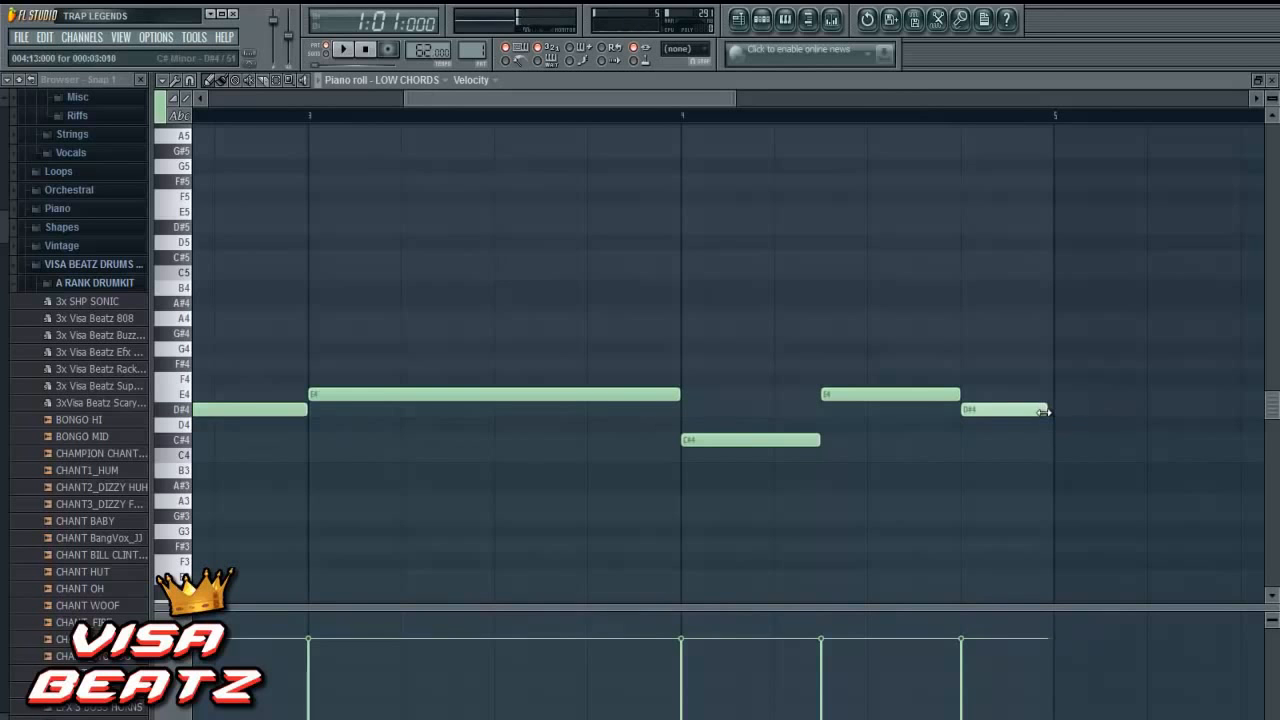
# - Select all notes of the four-bar LOW CHORDS line and put a copy one octave lower
pyautogui.moveTo(687, 94); pyautogui.dragTo(542, 98)
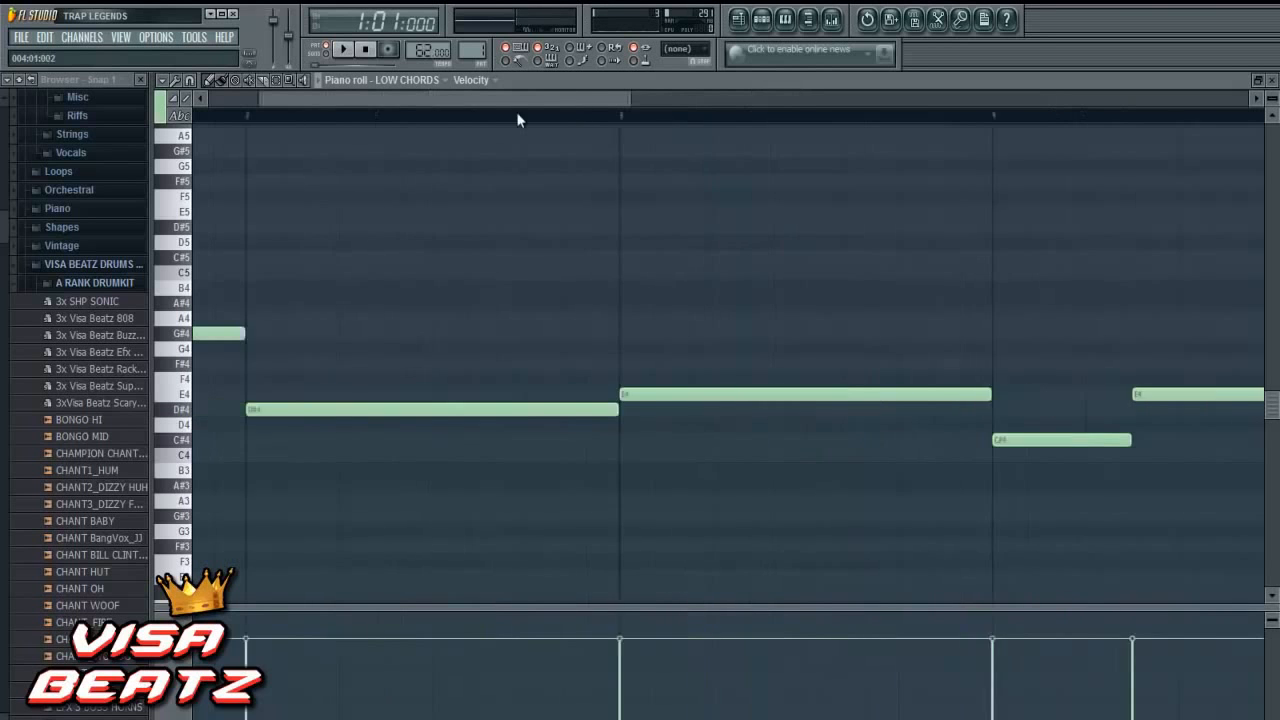
pyautogui.scroll(-5, 480, 129)
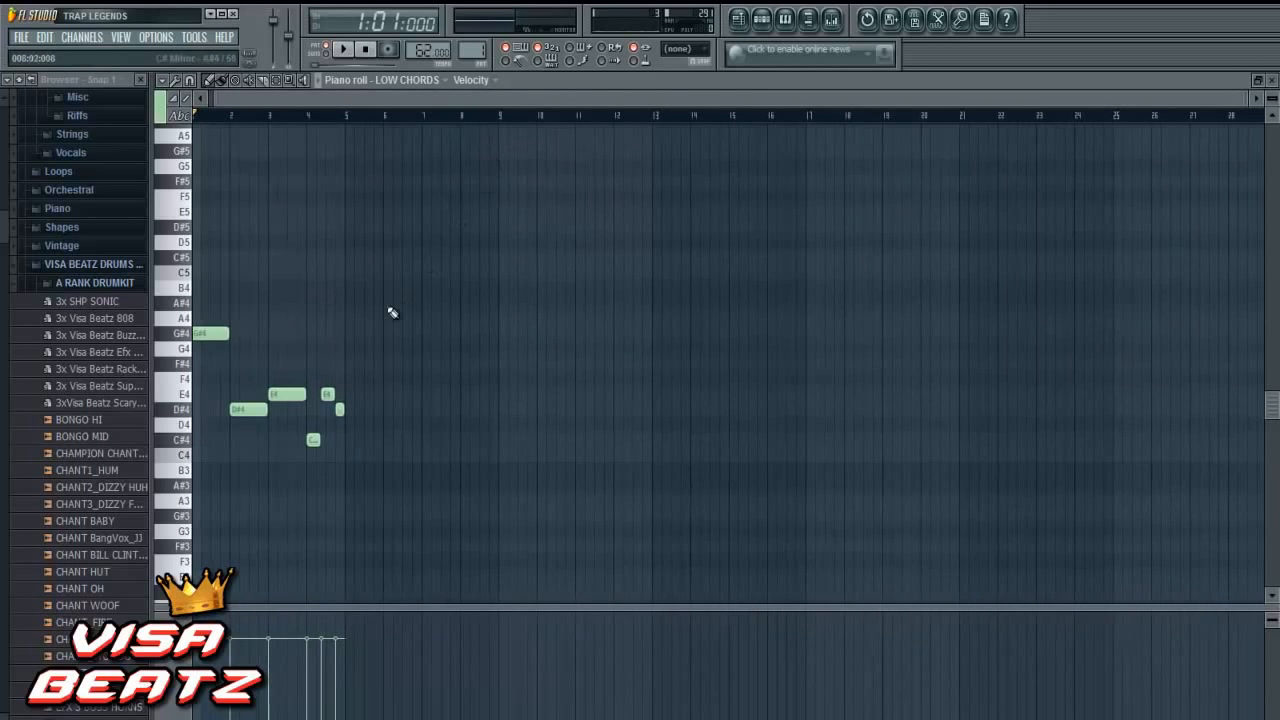
pyautogui.moveTo(423, 257); pyautogui.dragTo(192, 551)
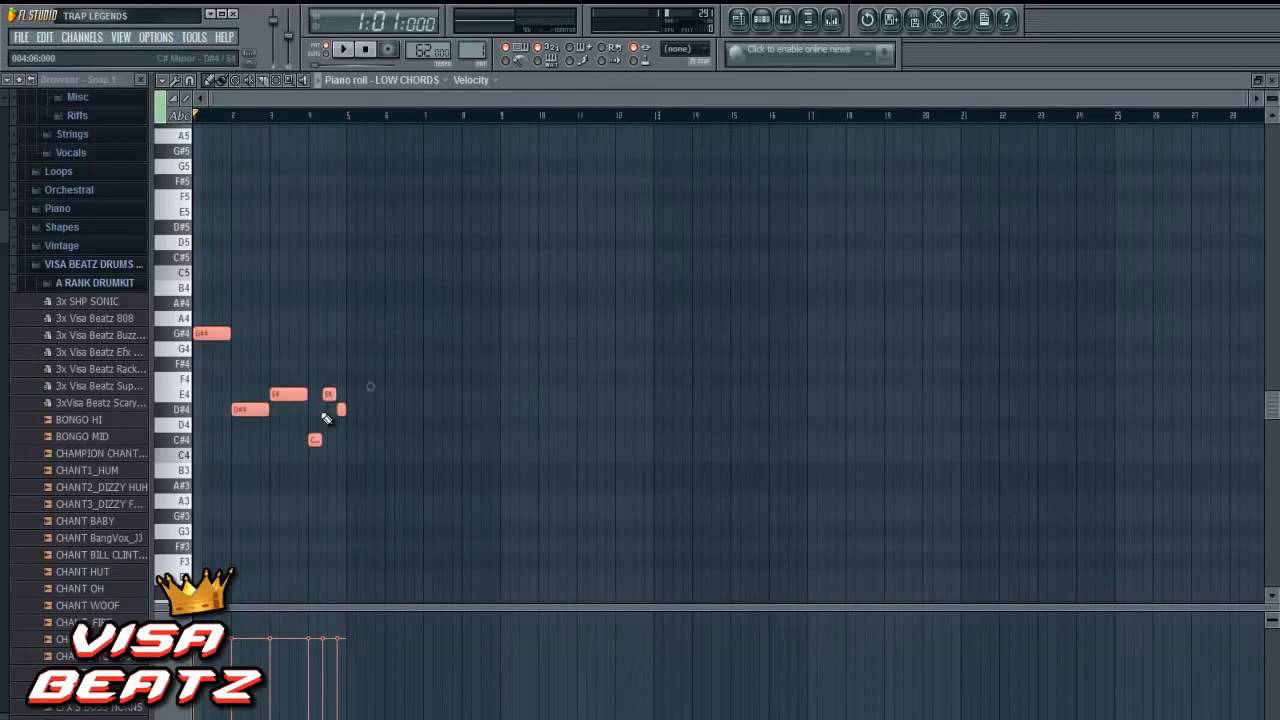
pyautogui.hotkey('ctrl', 'Down')
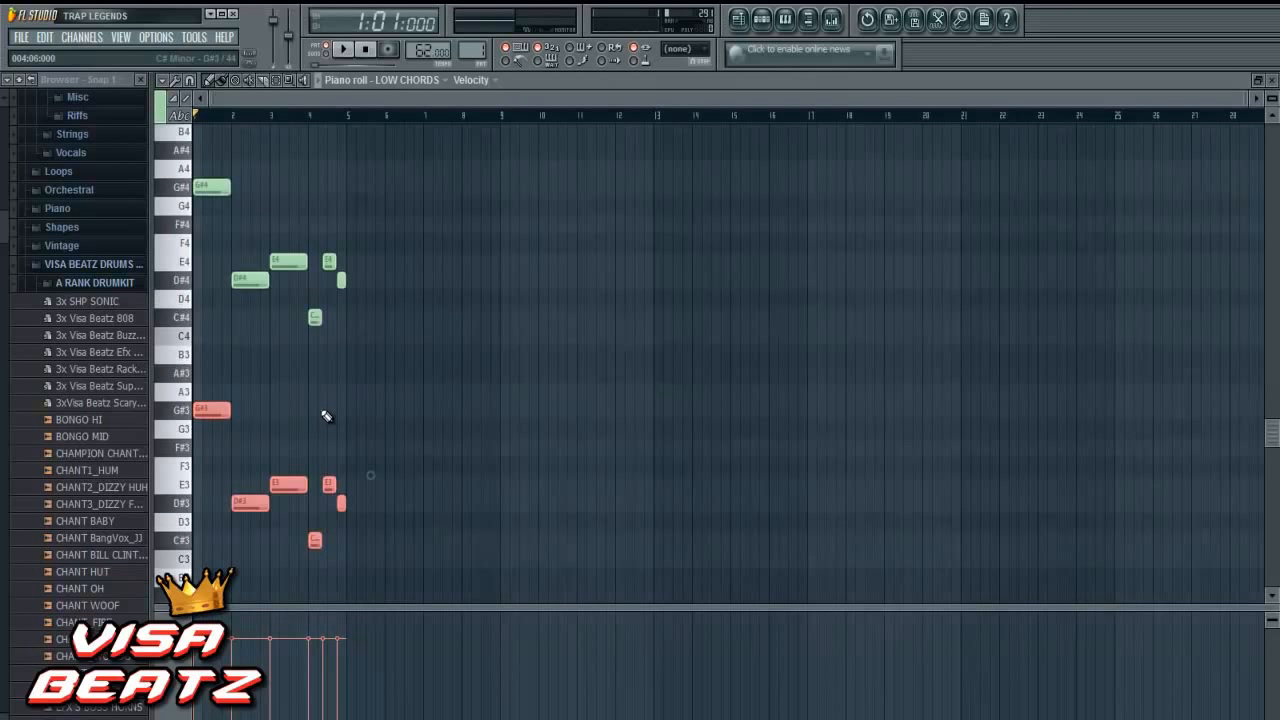
# - Play back the LOW CHORDS pattern and examine the notes of both octaves across the four bars
pyautogui.click(342, 50)
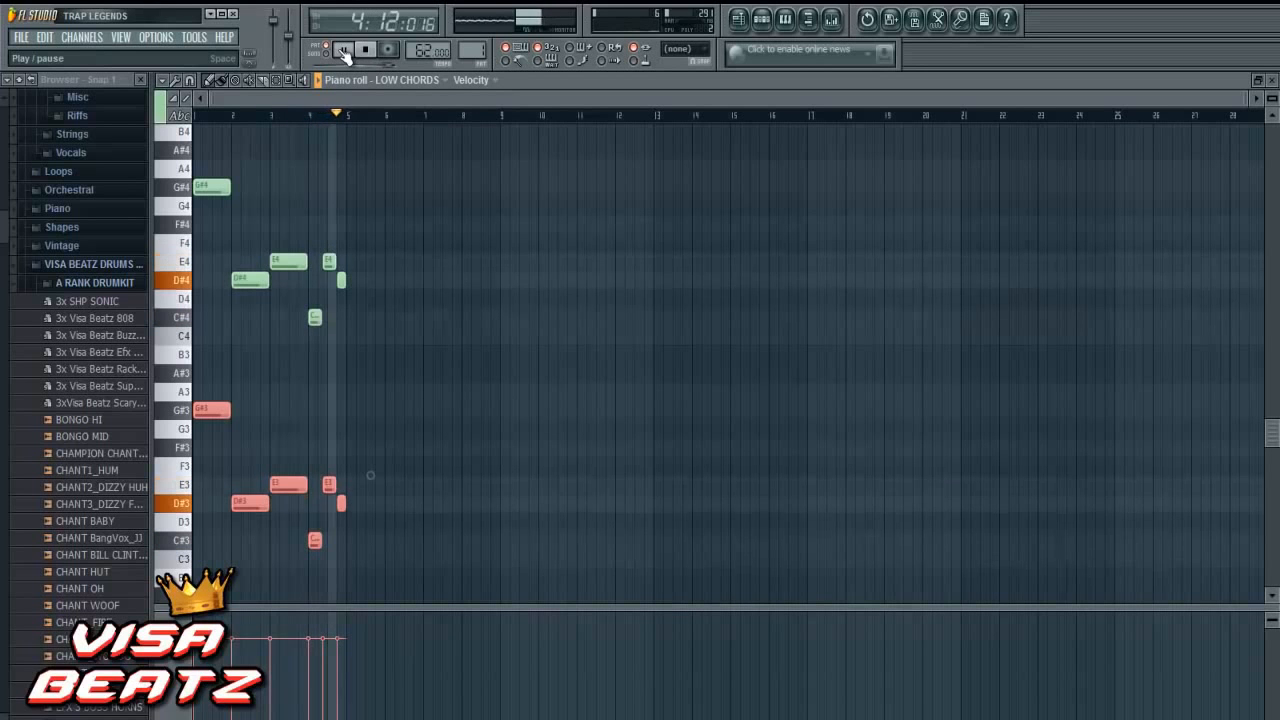
pyautogui.scroll(2, 358, 98)
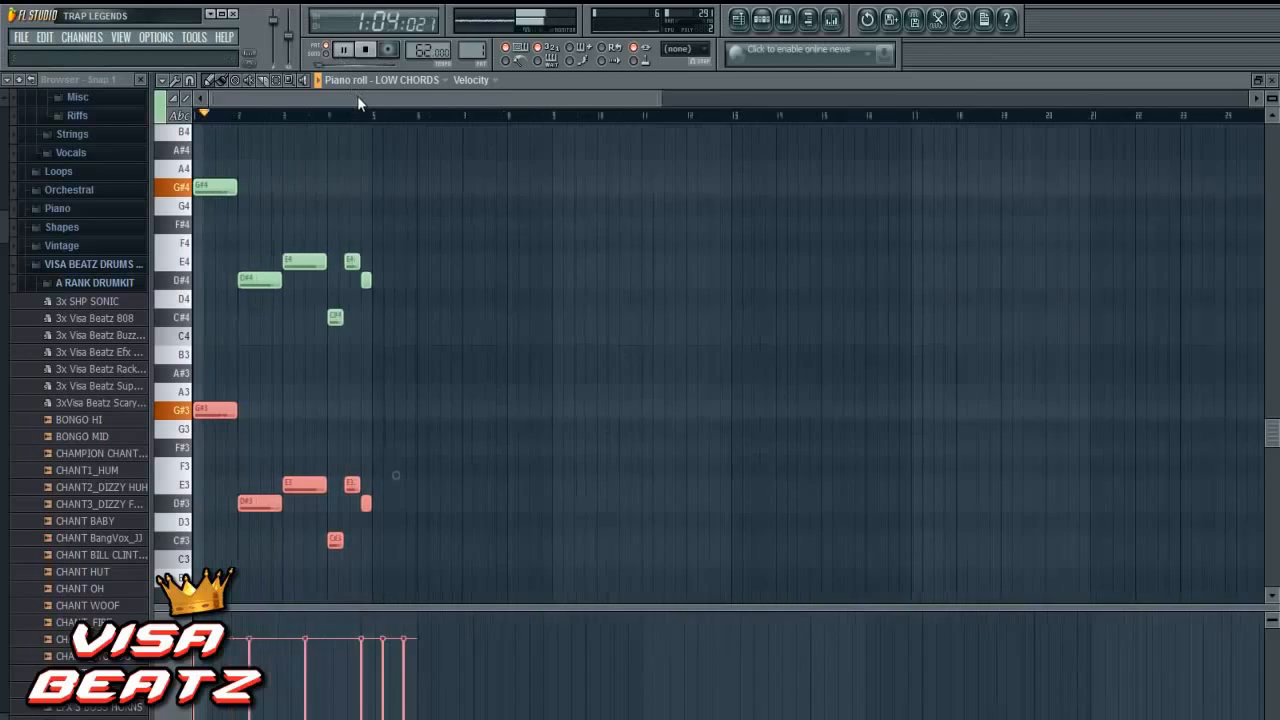
pyautogui.scroll(3, 464, 90)
pyautogui.scroll(-2, 466, 100)
pyautogui.moveTo(549, 100); pyautogui.dragTo(579, 78)
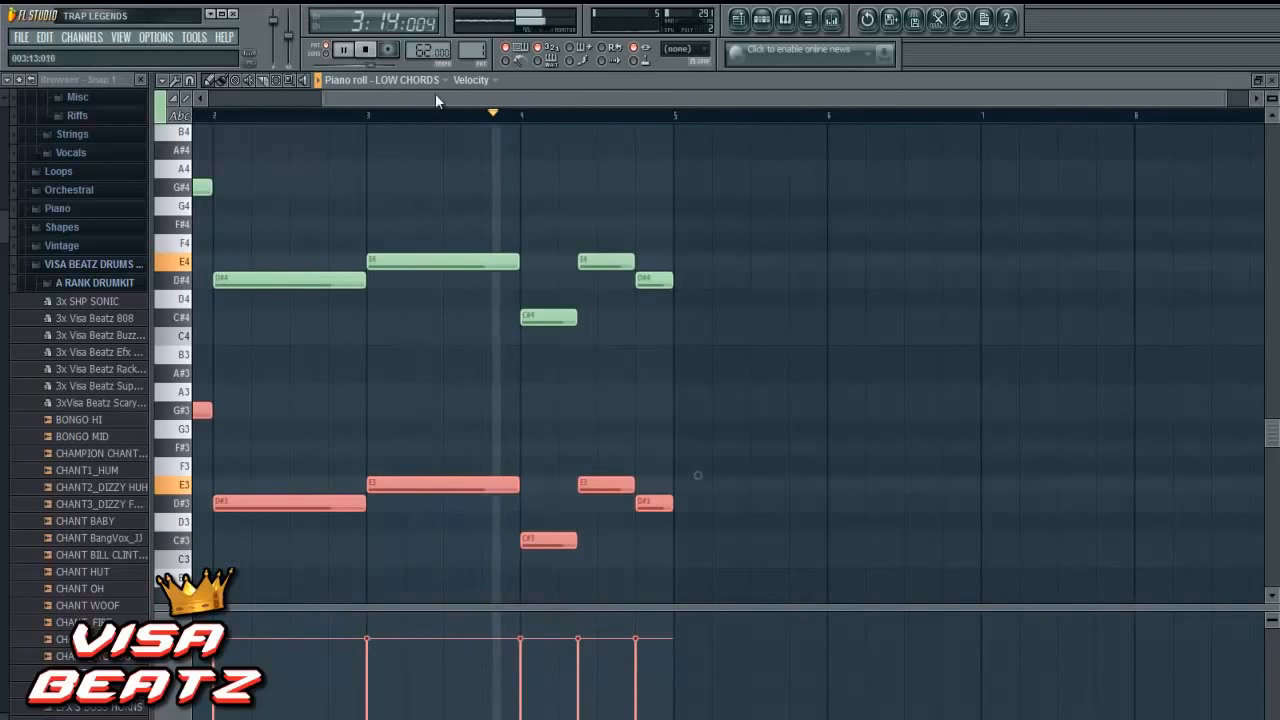
pyautogui.click(366, 50)
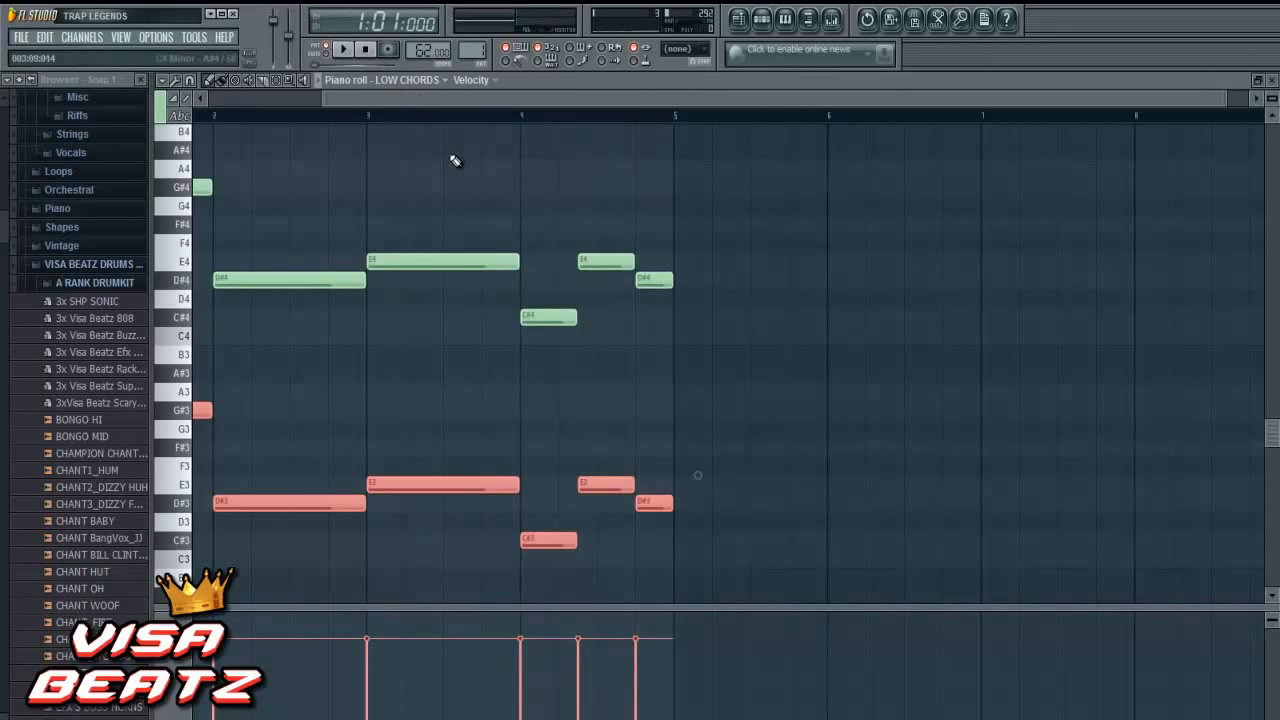
pyautogui.moveTo(847, 96); pyautogui.dragTo(771, 115)
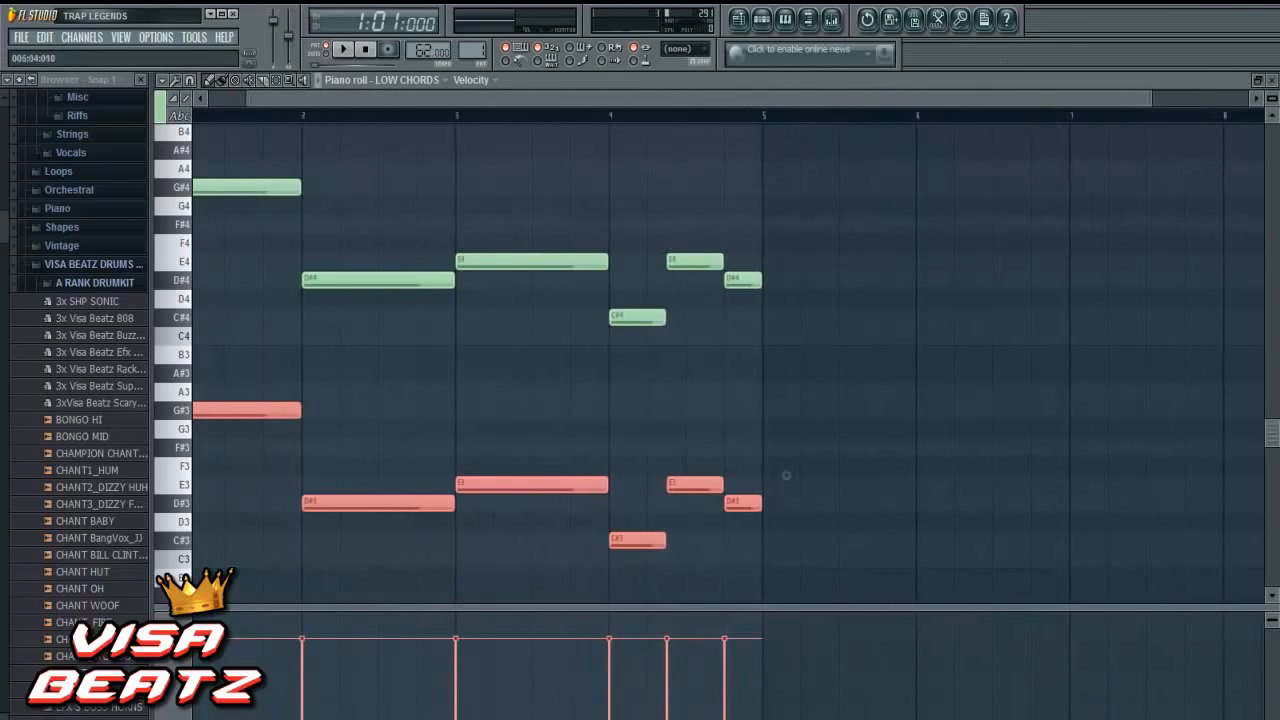
# - Close the piano roll and clone the LOW CHORDS channel
pyautogui.click(1271, 80)
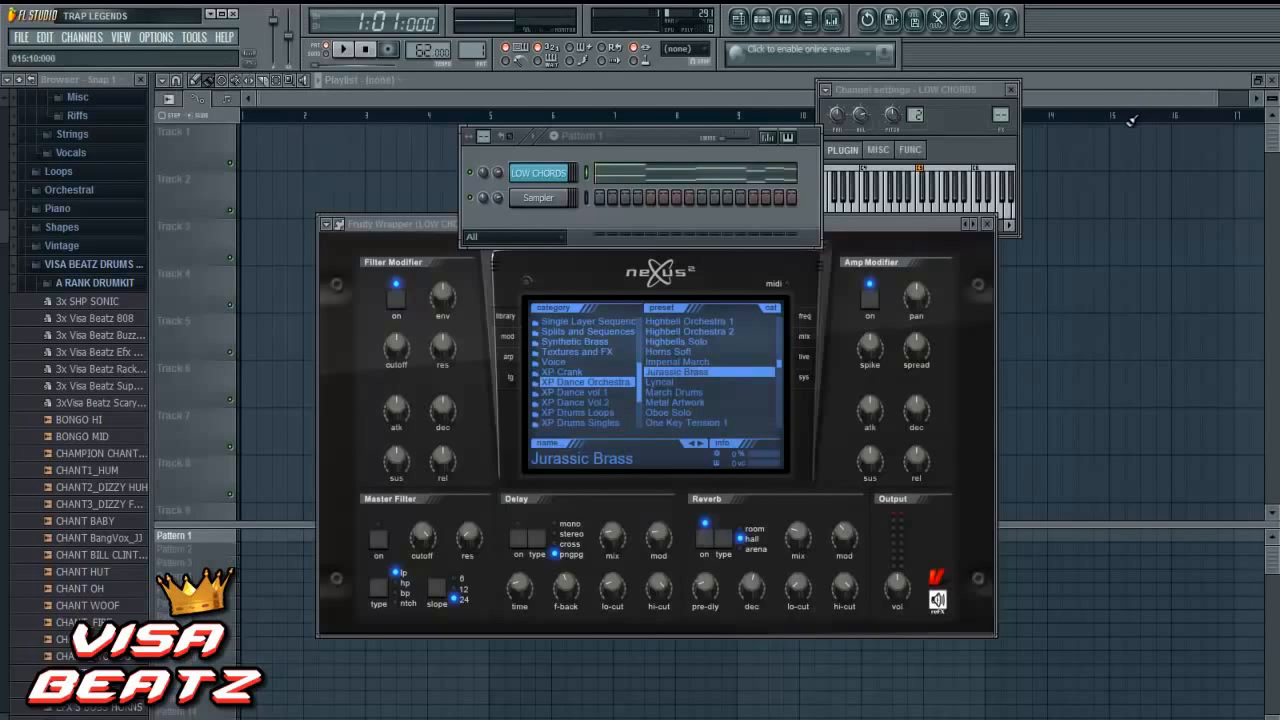
pyautogui.rightClick(546, 176)
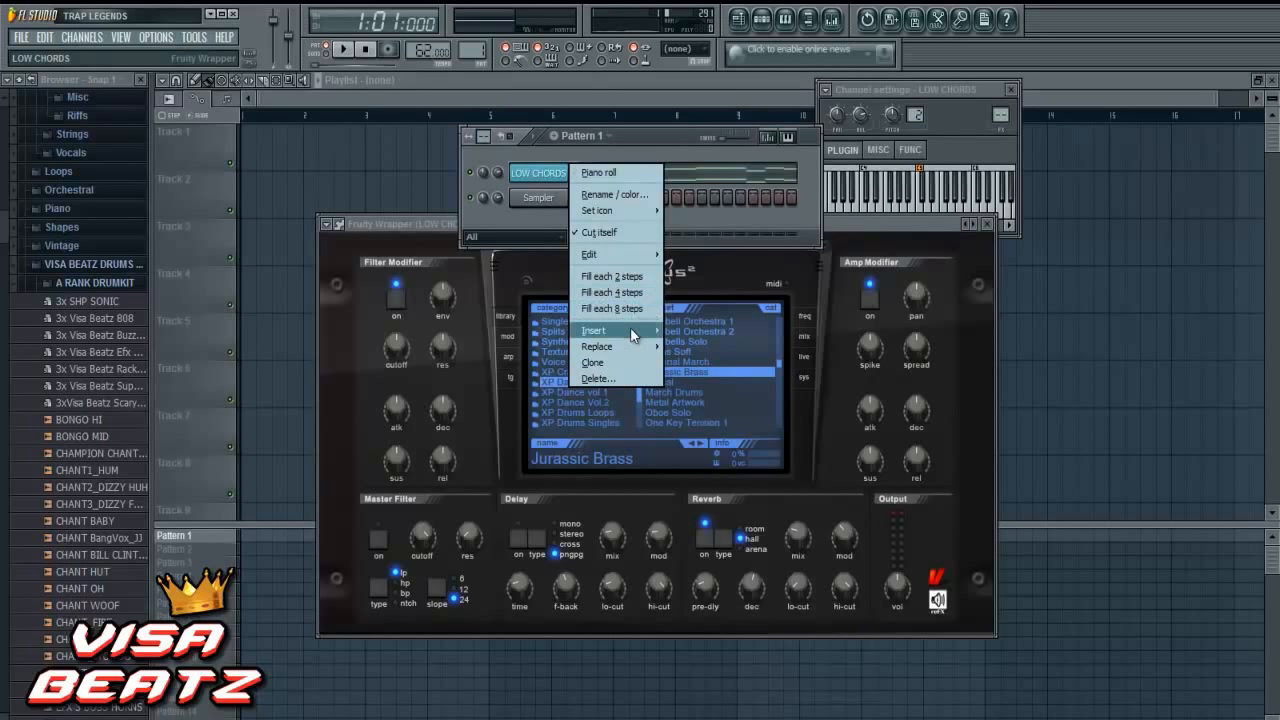
pyautogui.moveTo(631, 333)
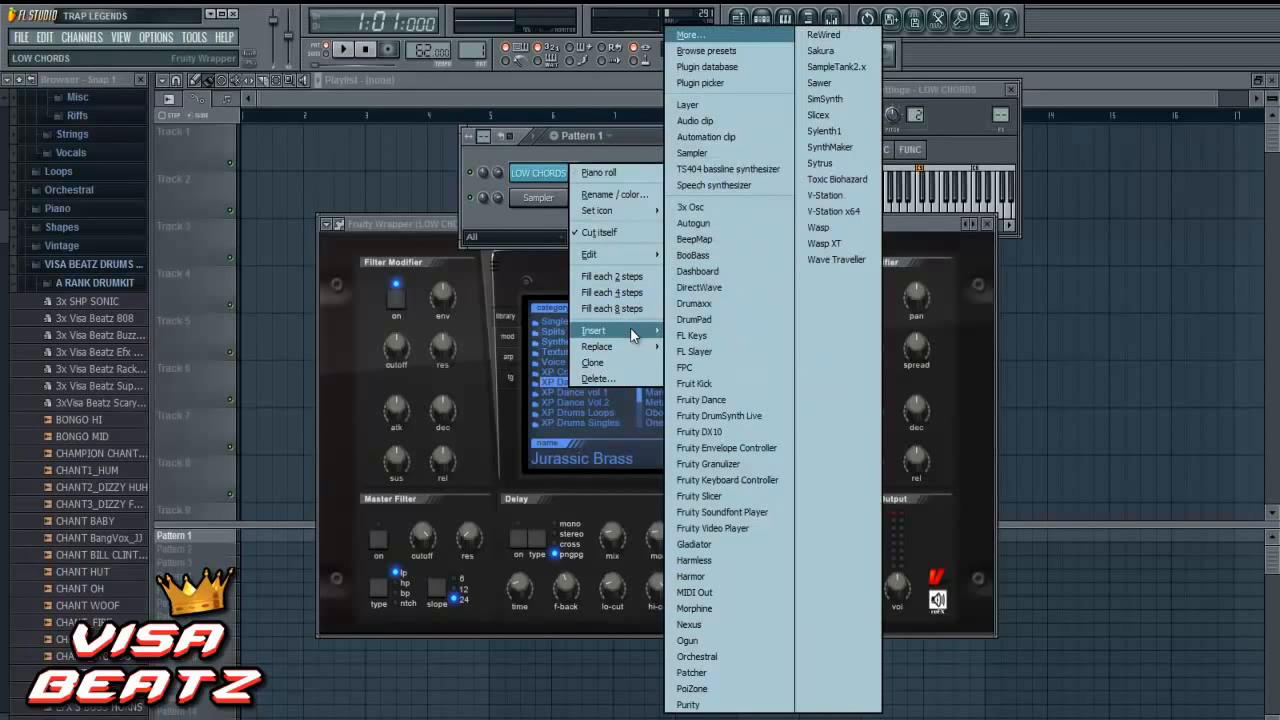
pyautogui.click(535, 180)
pyautogui.rightClick(535, 180)
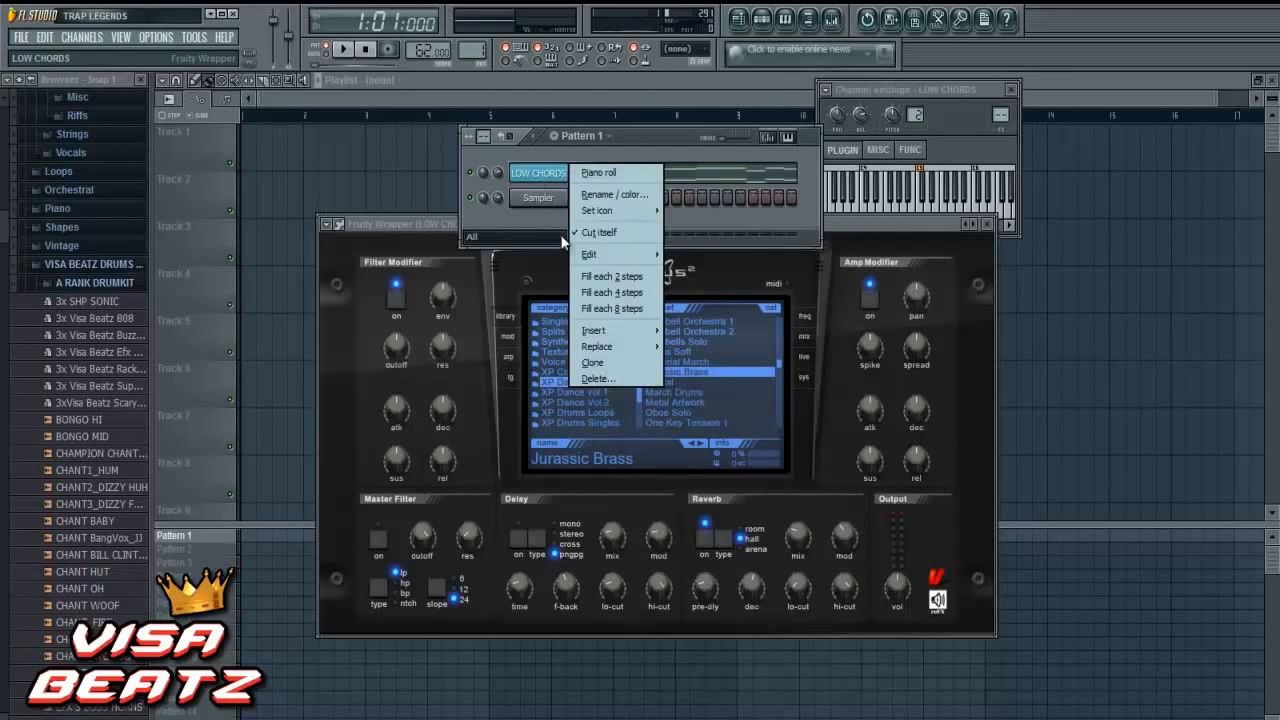
pyautogui.click(606, 360)
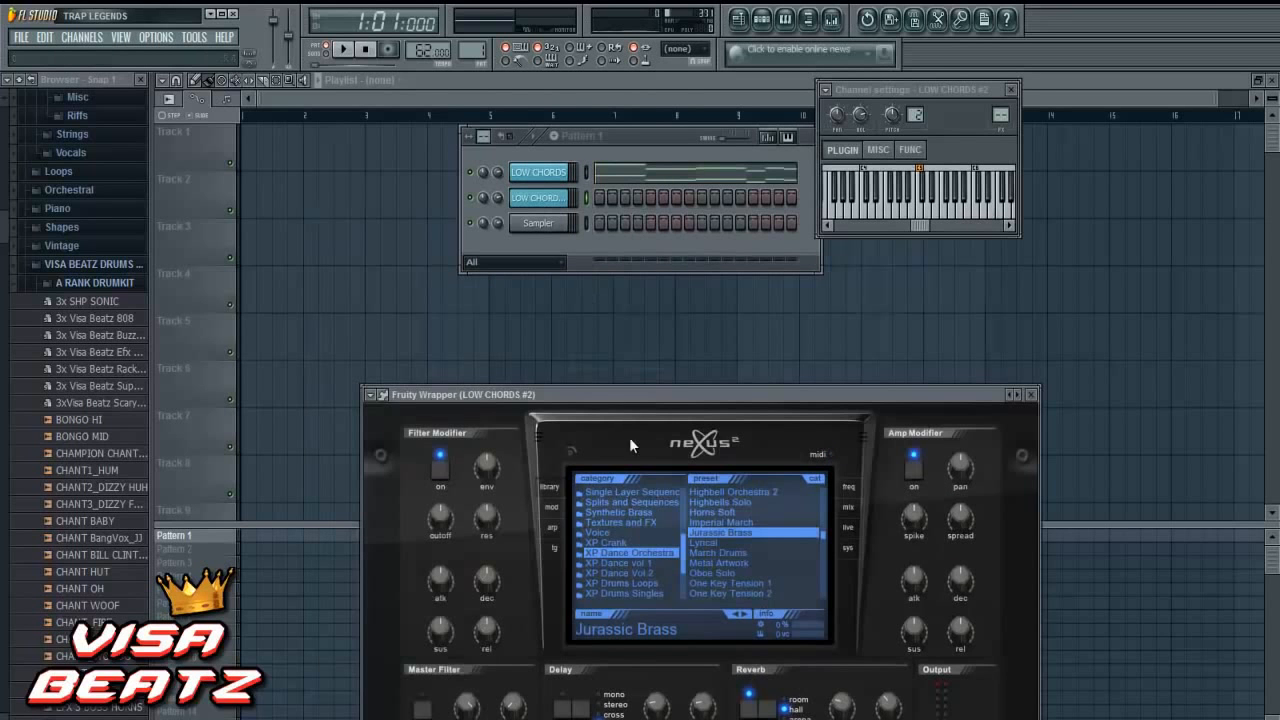
# - Show the Piano category in the cloned channel's Nexus and audition the PN Ballad Grand Piano preset
pyautogui.click(644, 508)
pyautogui.scroll(4, 645, 511)
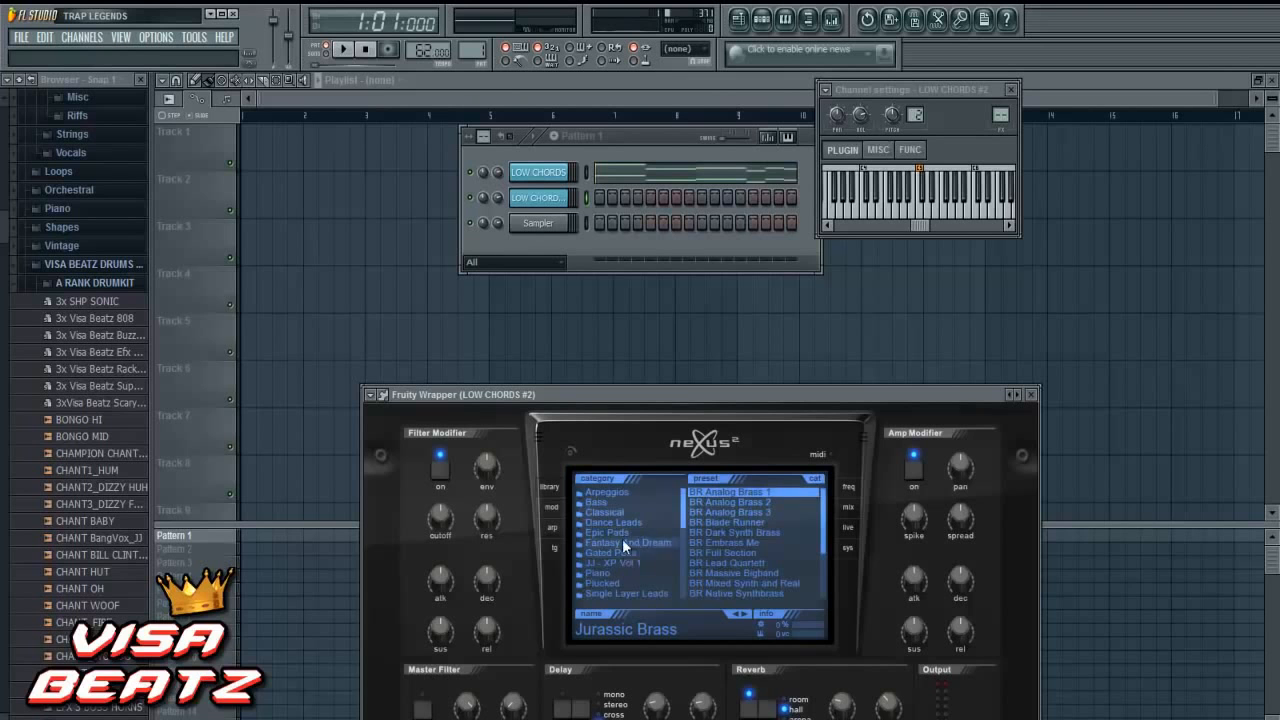
pyautogui.click(622, 573)
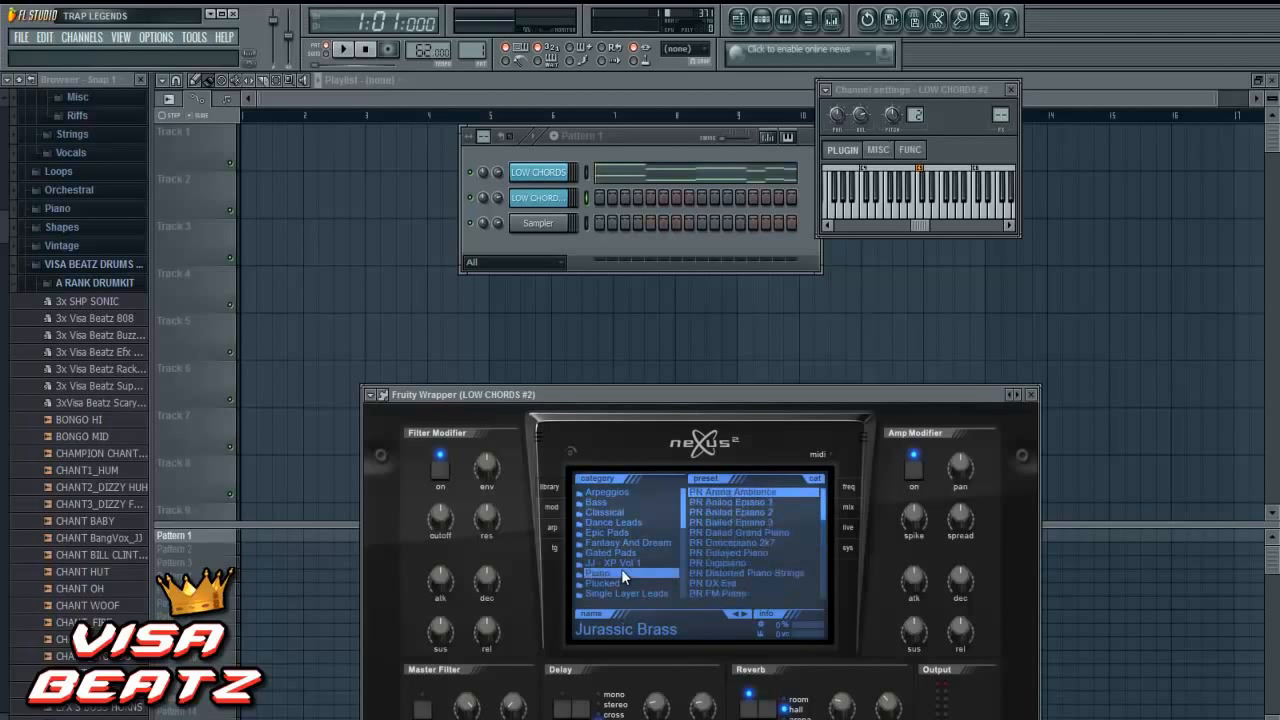
pyautogui.click(697, 534)
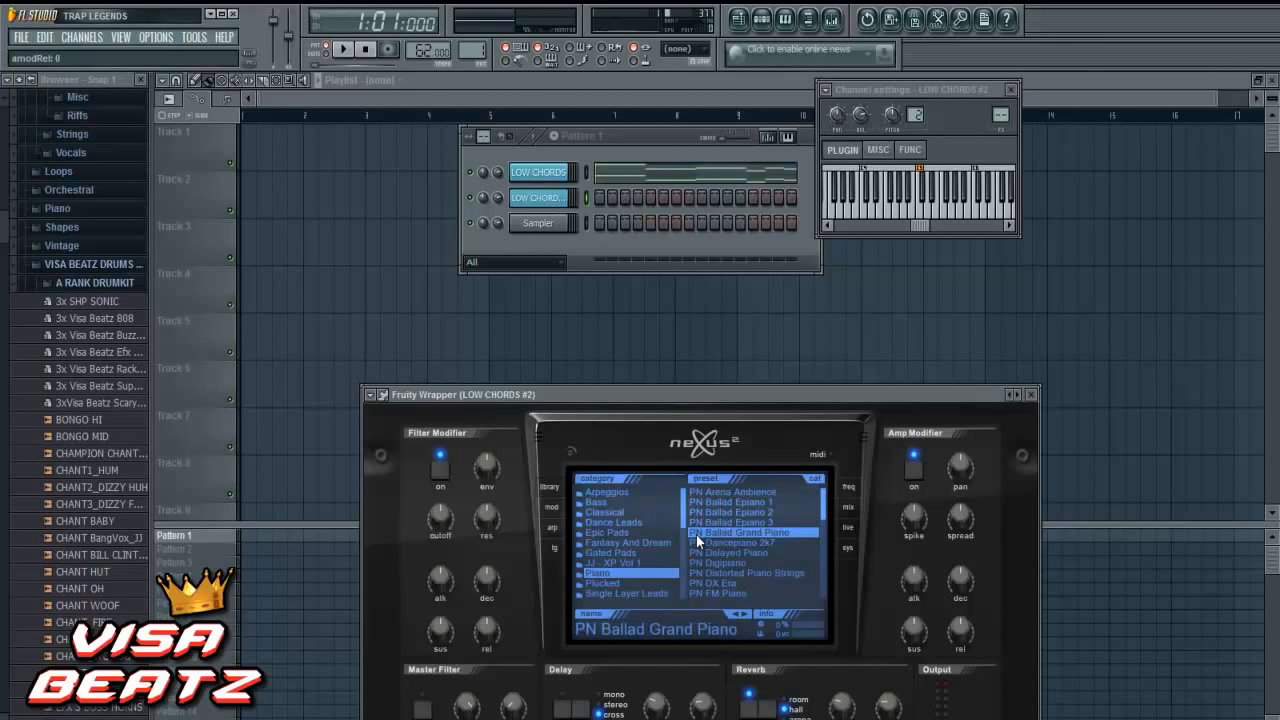
pyautogui.press('v')
# - Load the PN Soft and Tiny preset from the Piano category and look through the other piano presets
pyautogui.scroll(-3, 781, 536)
pyautogui.scroll(-5, 780, 537)
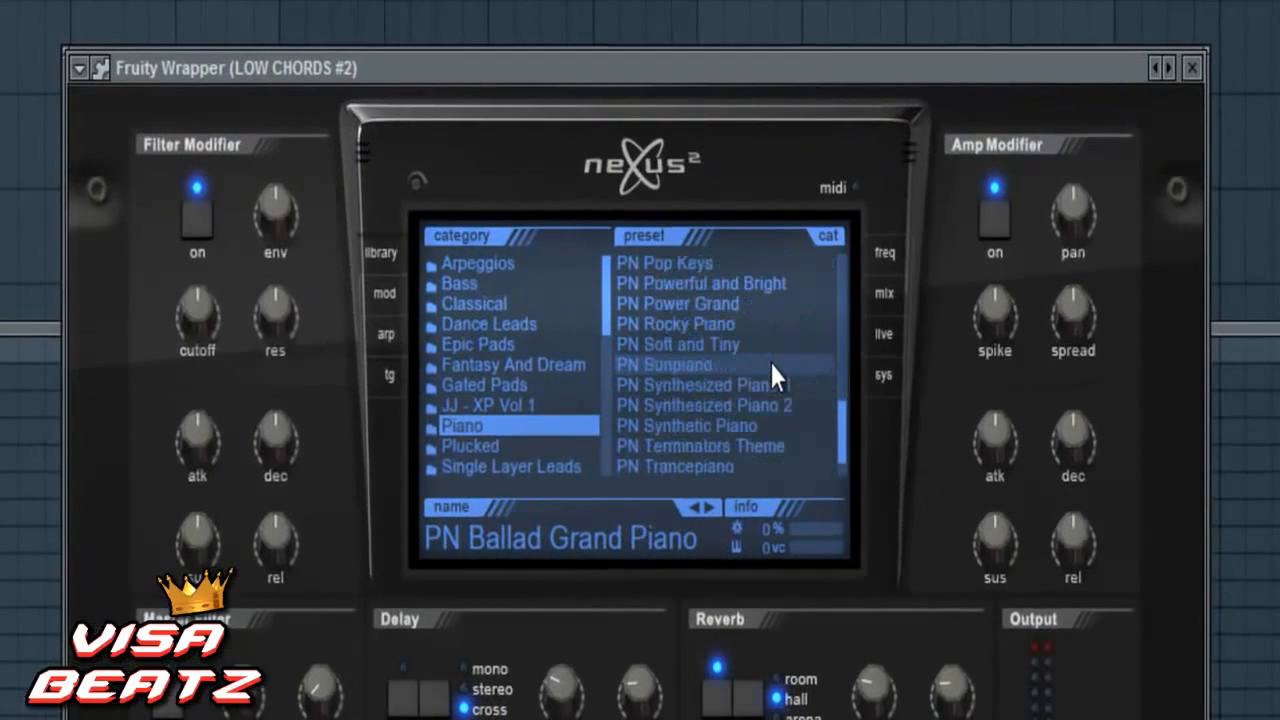
pyautogui.scroll(-1, 770, 362)
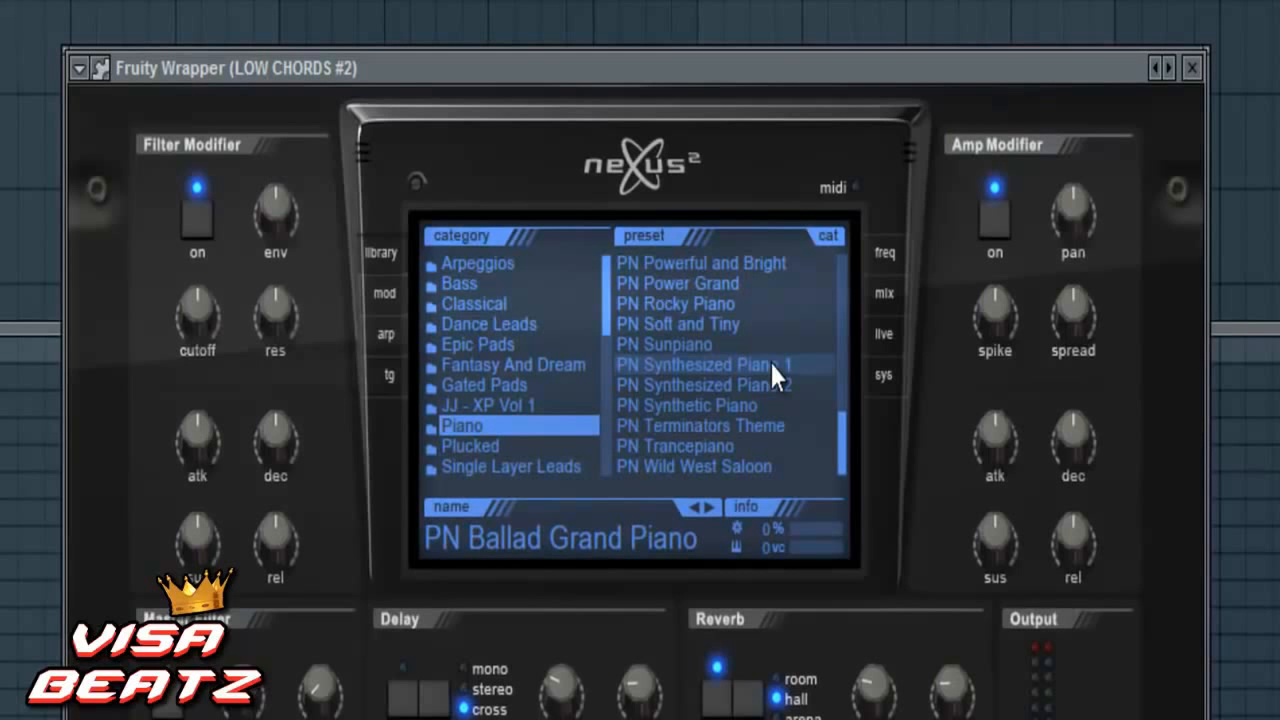
pyautogui.click(741, 324)
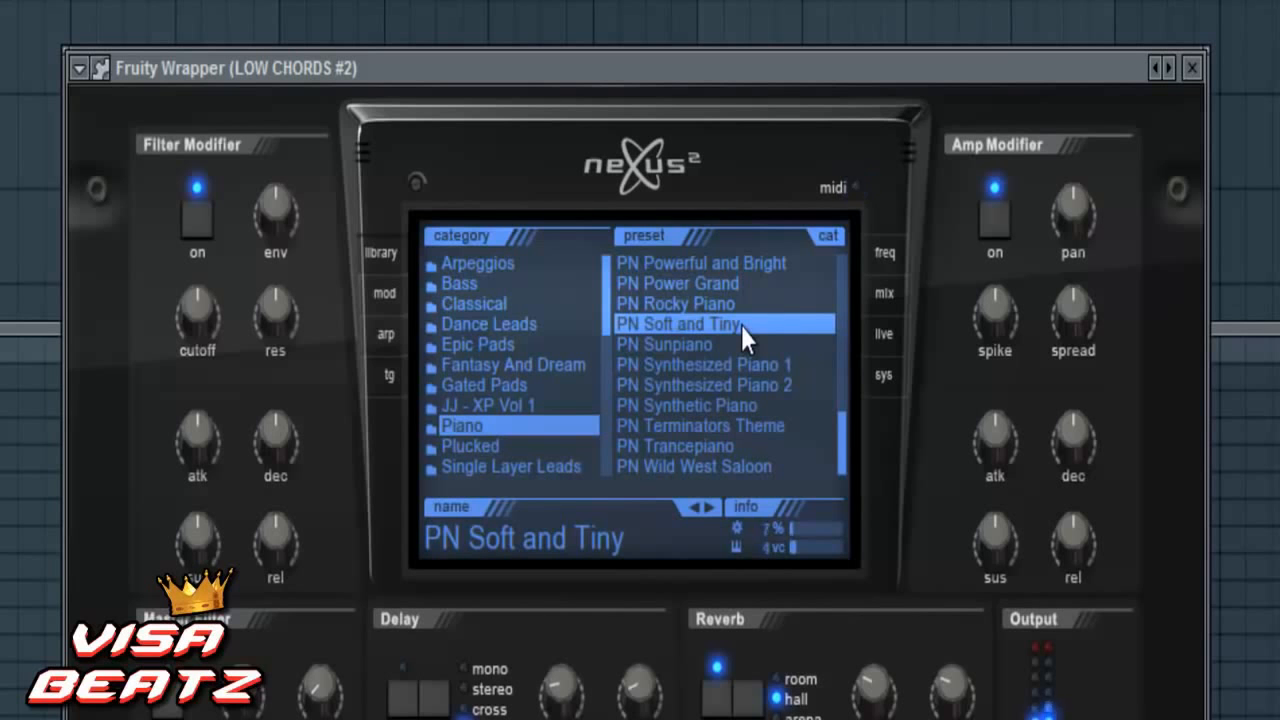
pyautogui.scroll(4, 726, 348)
pyautogui.scroll(10, 728, 355)
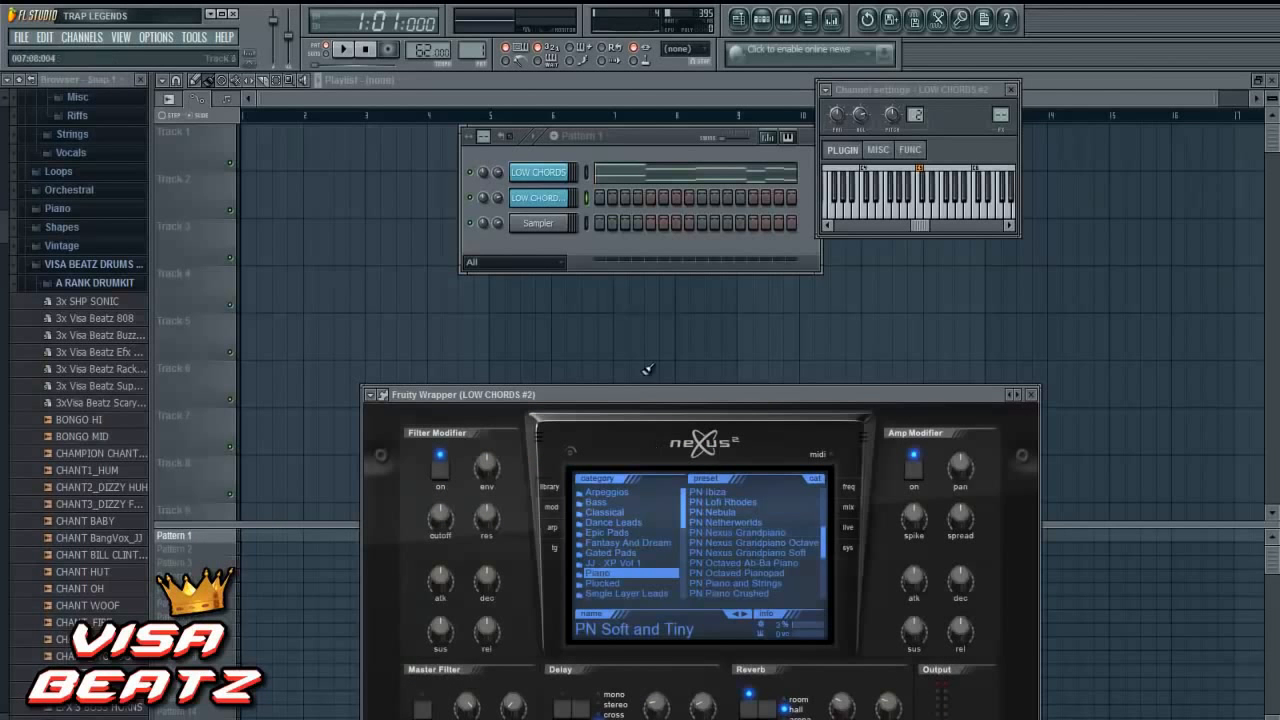
# - Rename the cloned LOW CHORDS #2 channel as PIANO
pyautogui.rightClick(553, 204)
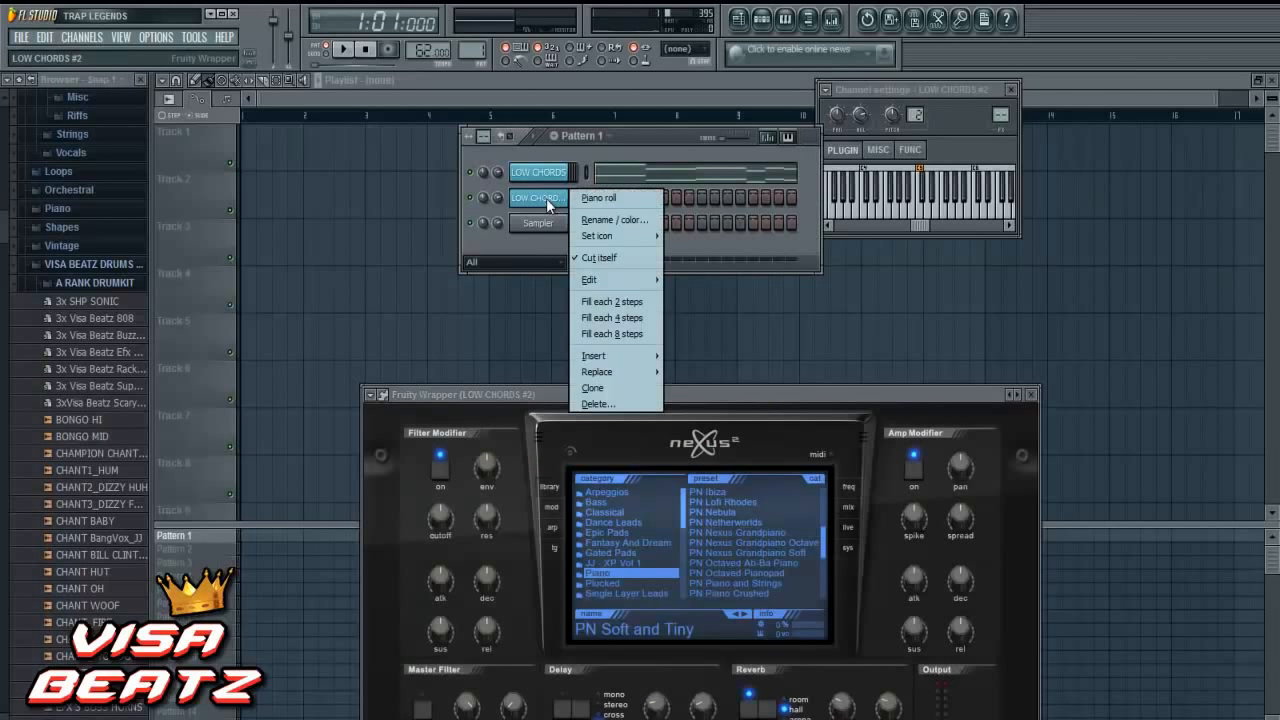
pyautogui.click(582, 211)
pyautogui.write('PIANO')
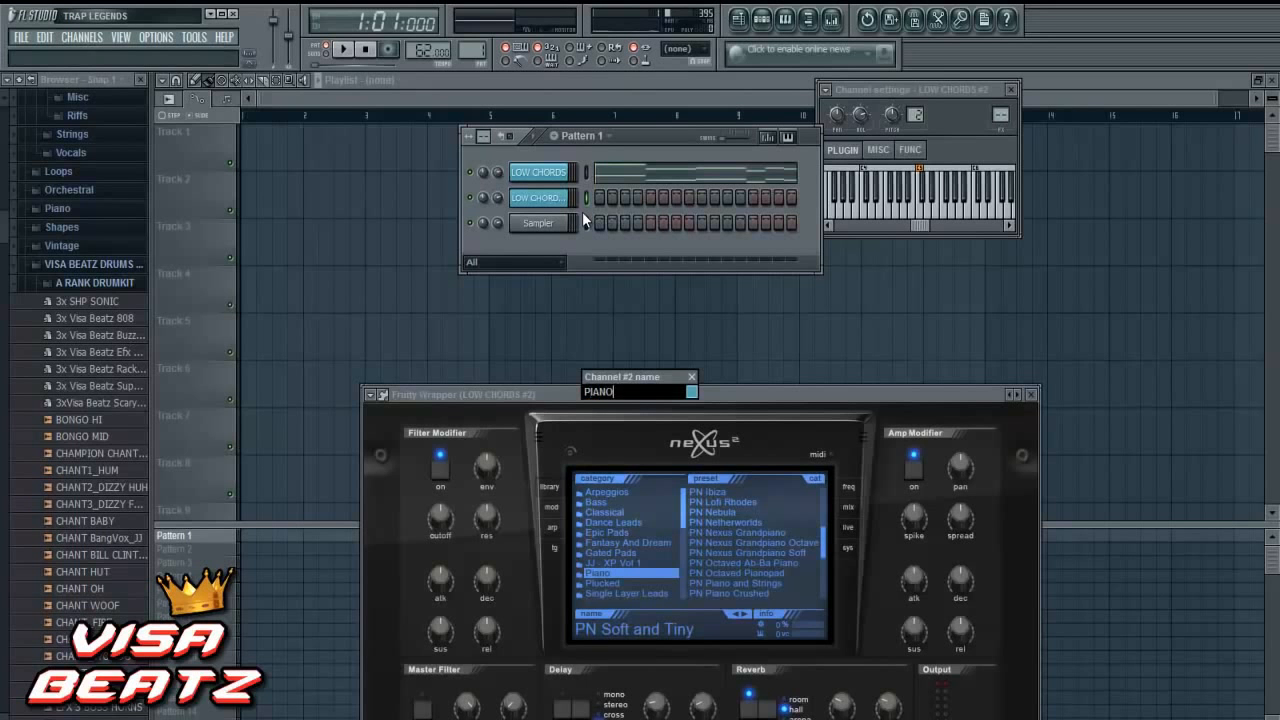
pyautogui.press('Return')
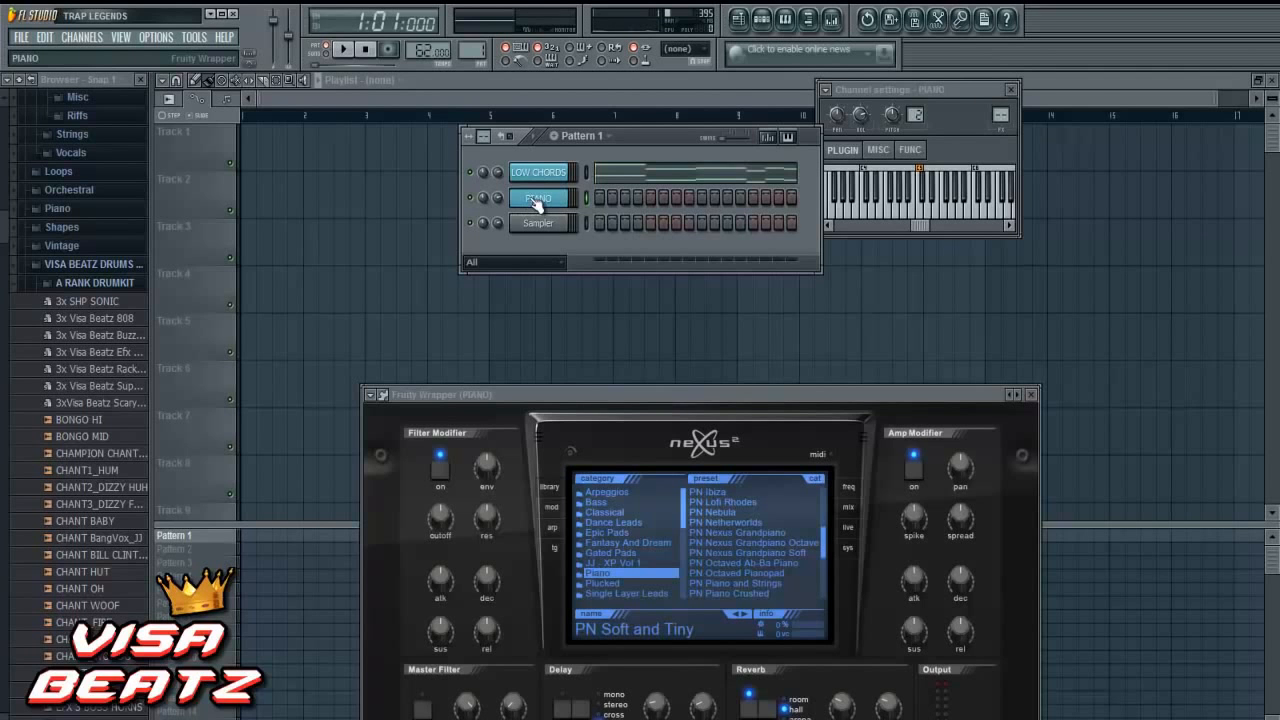
# - Open the piano roll of the PIANO channel and add two consecutive one-step B5 notes at the start of bar 1
pyautogui.rightClick(537, 203)
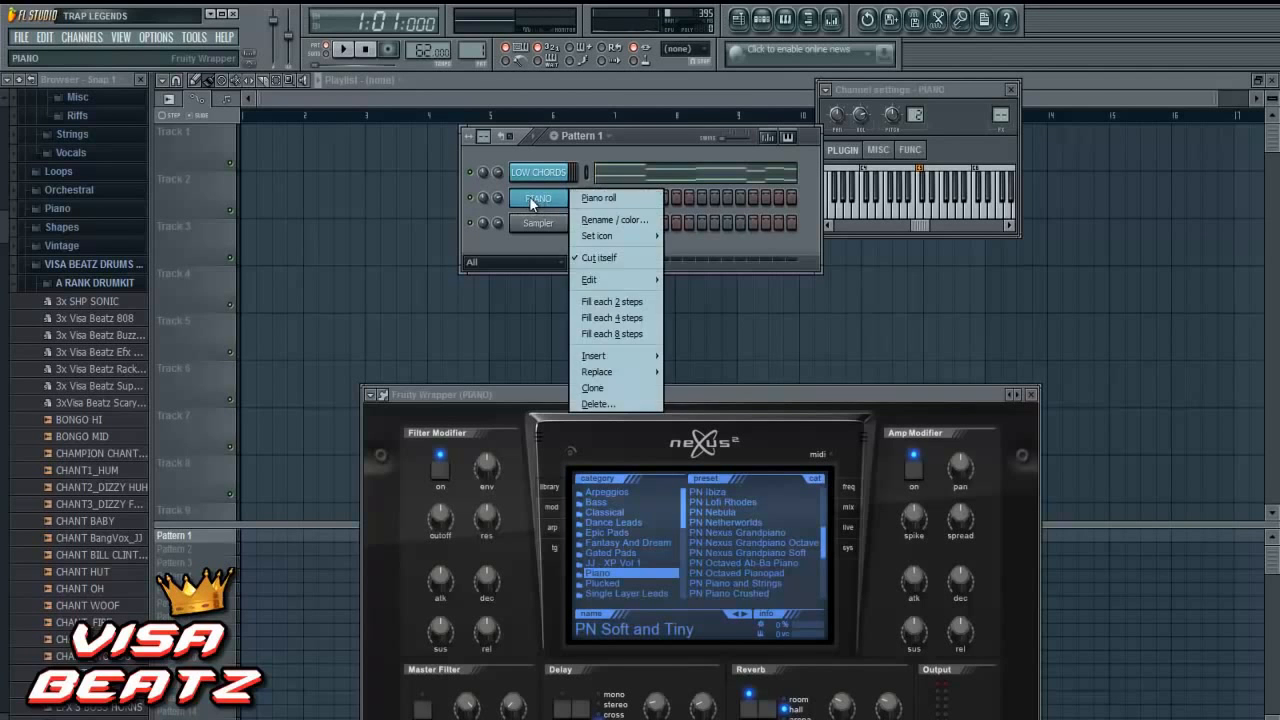
pyautogui.click(582, 202)
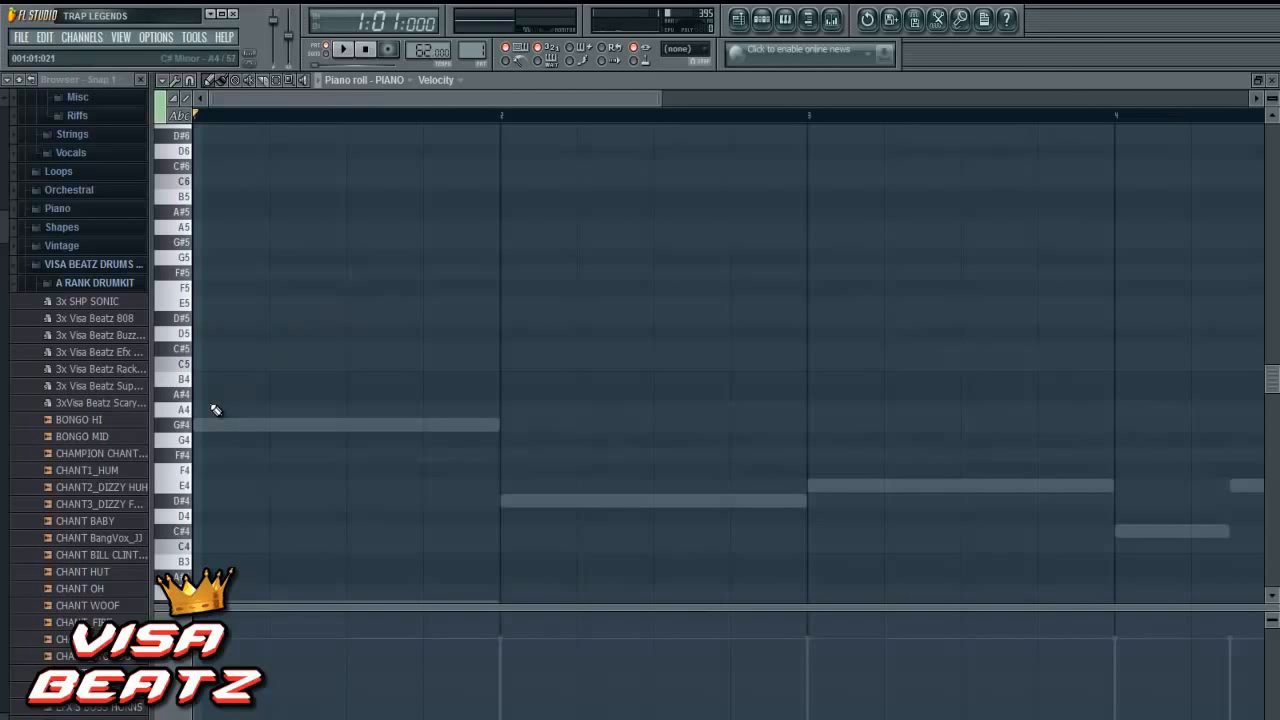
pyautogui.scroll(3, 215, 410)
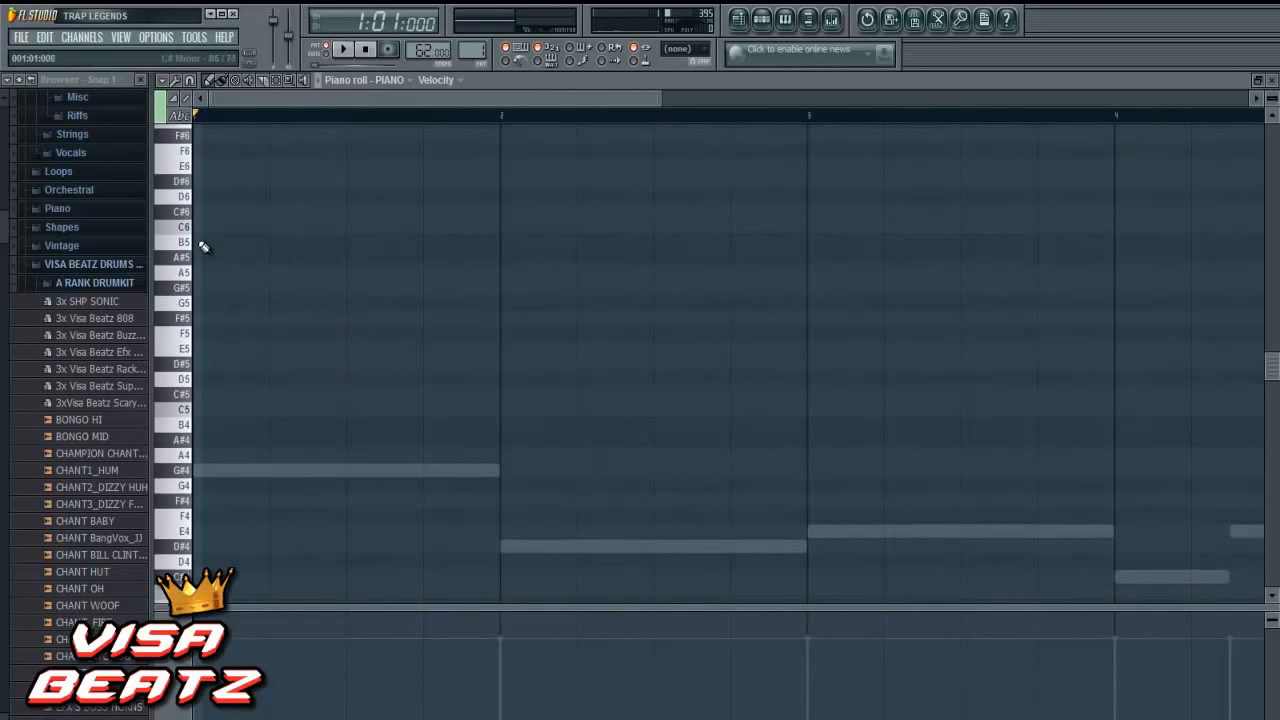
pyautogui.click(202, 244)
pyautogui.moveTo(229, 262); pyautogui.dragTo(210, 271)
pyautogui.click(220, 244)
pyautogui.click(217, 245)
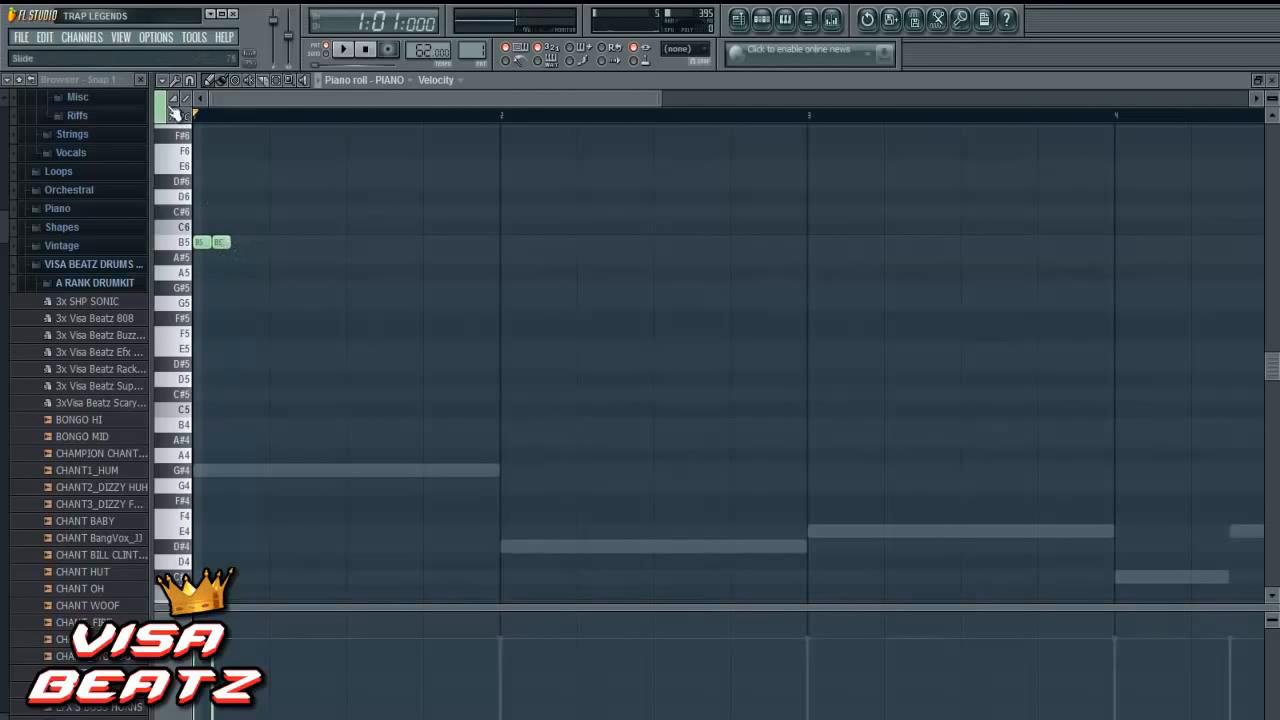
# - Add a third one-step B5 note directly after the first two and play back the pattern briefly
pyautogui.click(190, 80)
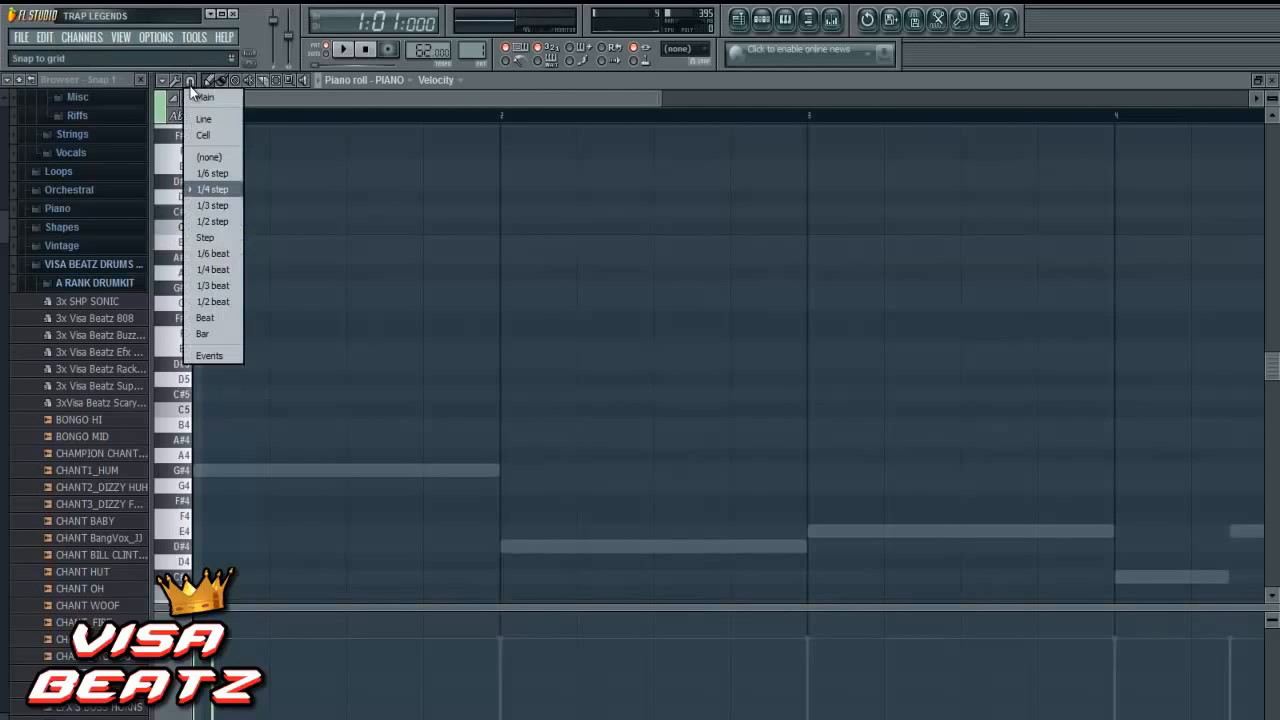
pyautogui.click(272, 221)
pyautogui.click(240, 244)
pyautogui.moveTo(246, 244); pyautogui.dragTo(242, 244)
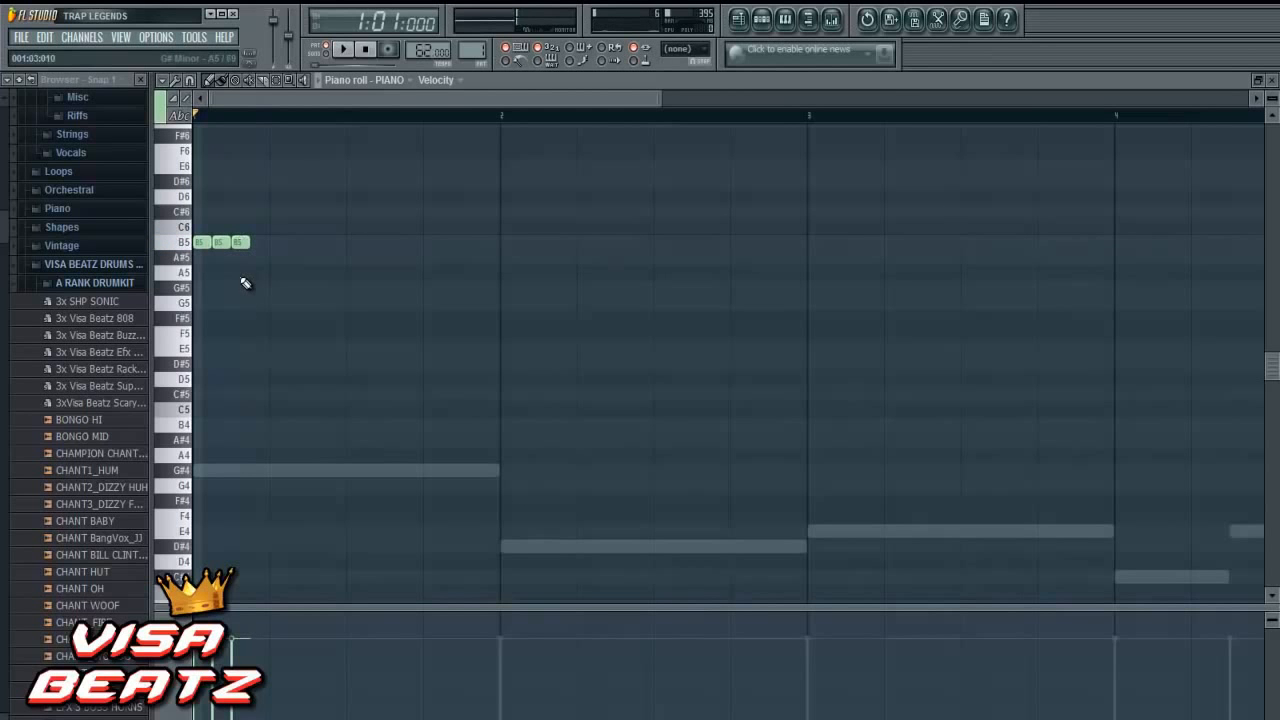
pyautogui.click(342, 49)
pyautogui.click(366, 50)
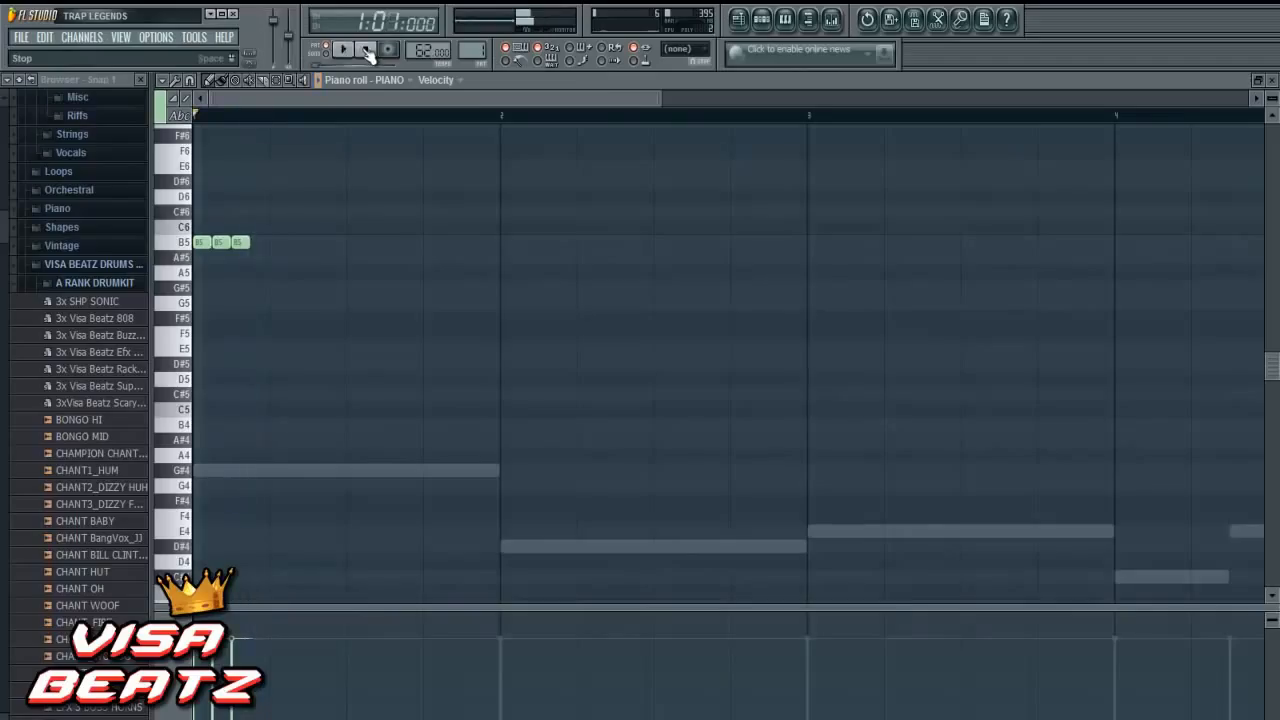
# - Add a one-step F#5 note on step 4, followed by one-step C#6 notes on step 5 and just after the start of step 6
pyautogui.click(254, 319)
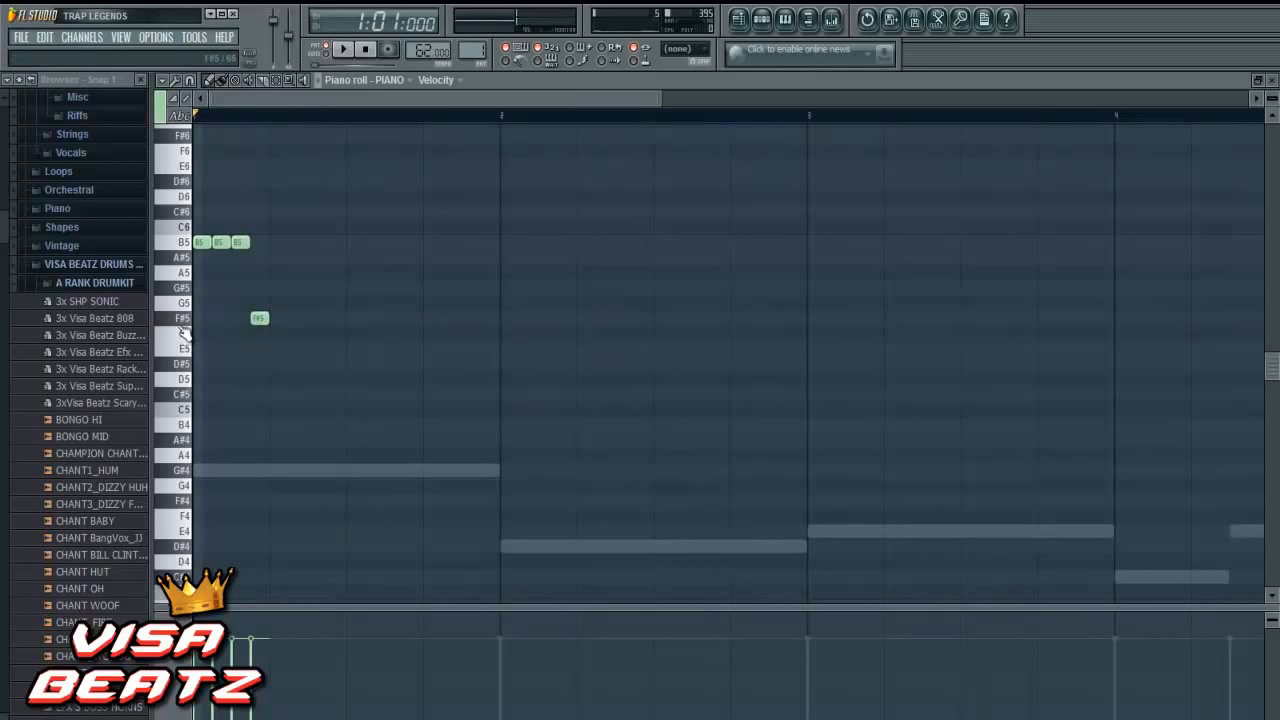
pyautogui.scroll(3, 280, 345)
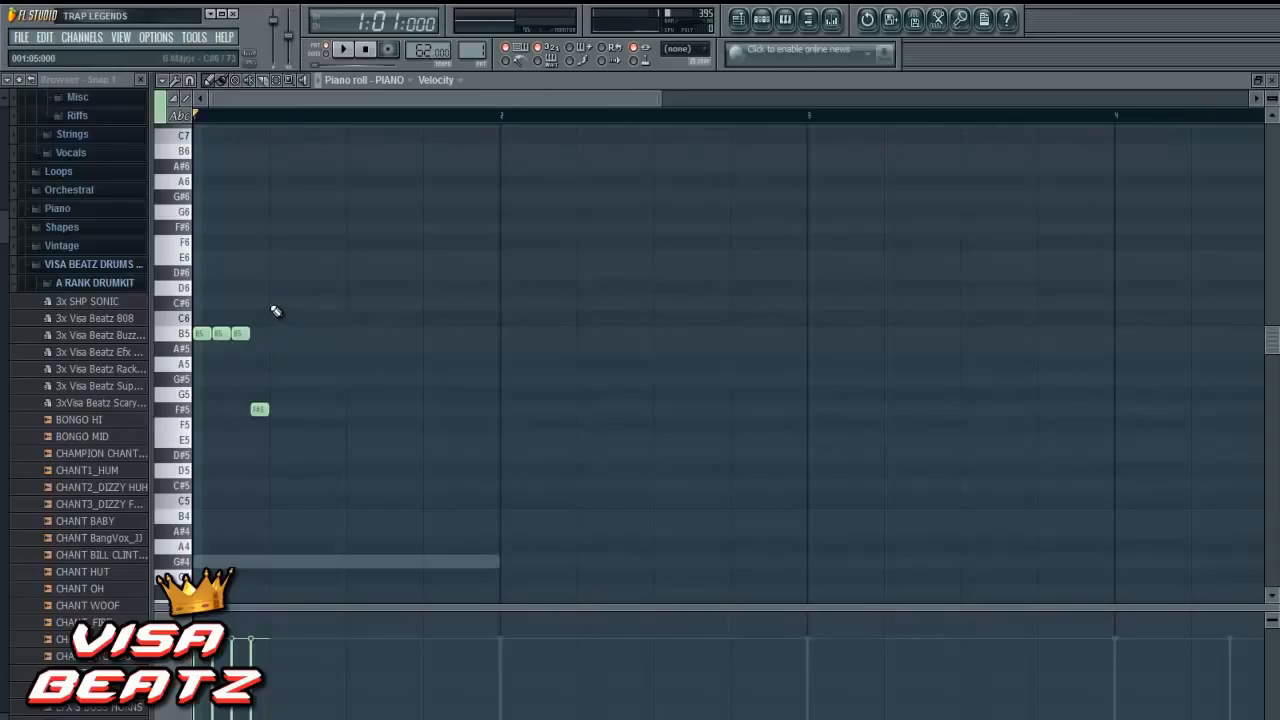
pyautogui.click(278, 302)
pyautogui.click(300, 302)
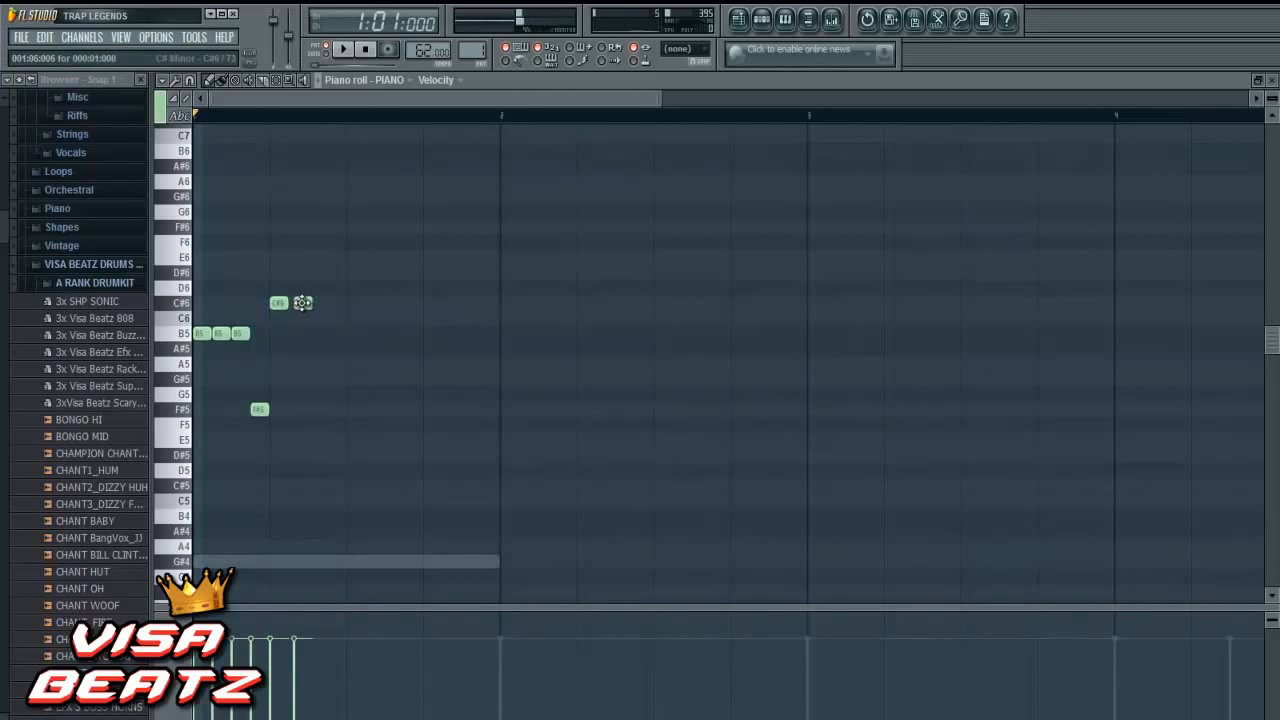
# - Align the second C#6 note to step 6, and add one-step C#6 and F#5 notes on steps 7 and 8
pyautogui.moveTo(302, 303); pyautogui.dragTo(297, 303)
pyautogui.click(318, 303)
pyautogui.click(331, 410)
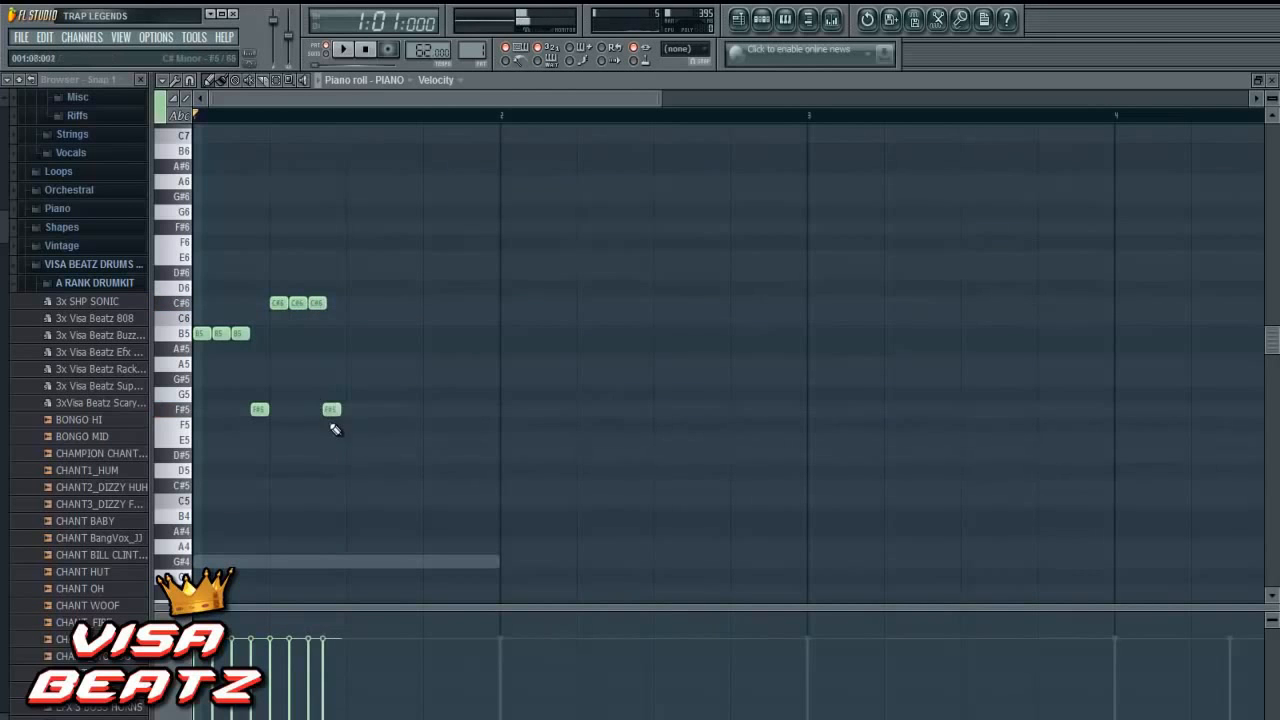
pyautogui.moveTo(331, 409); pyautogui.dragTo(336, 409)
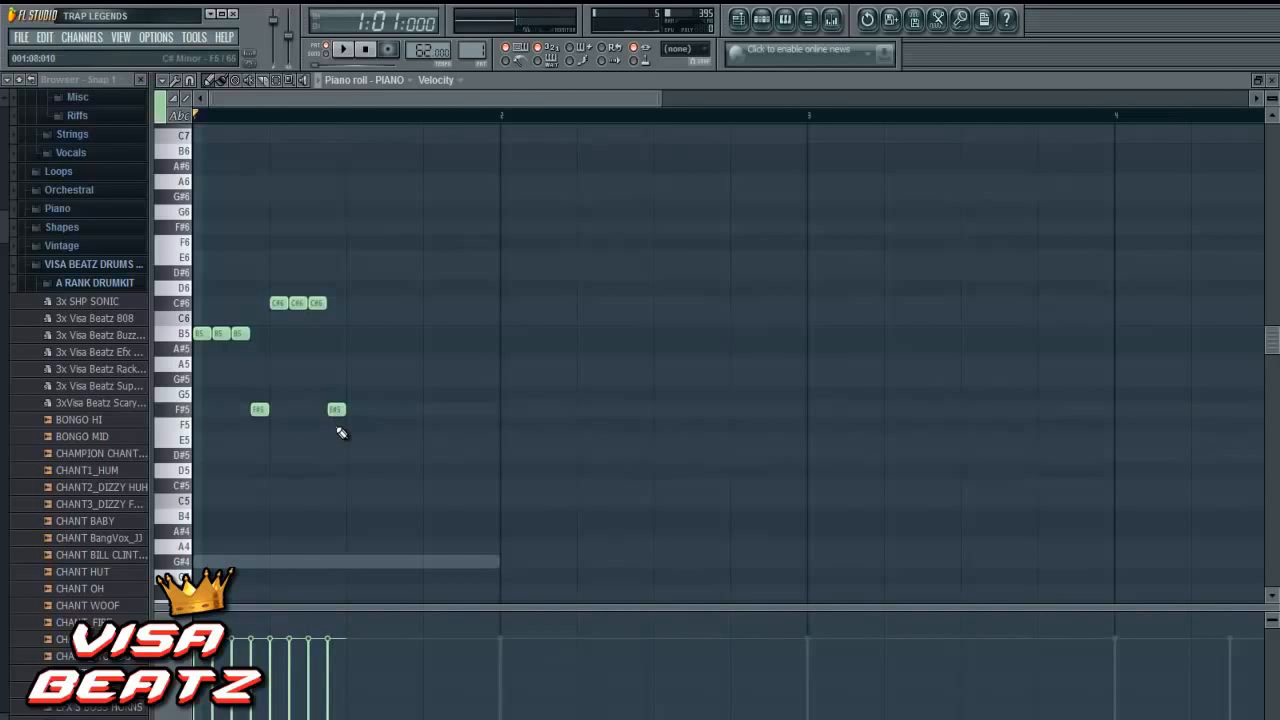
# - Add one-step E6 notes on steps 9 to 11 and an F#5 note on step 12, and play back the pattern briefly
pyautogui.scroll(1, 343, 395)
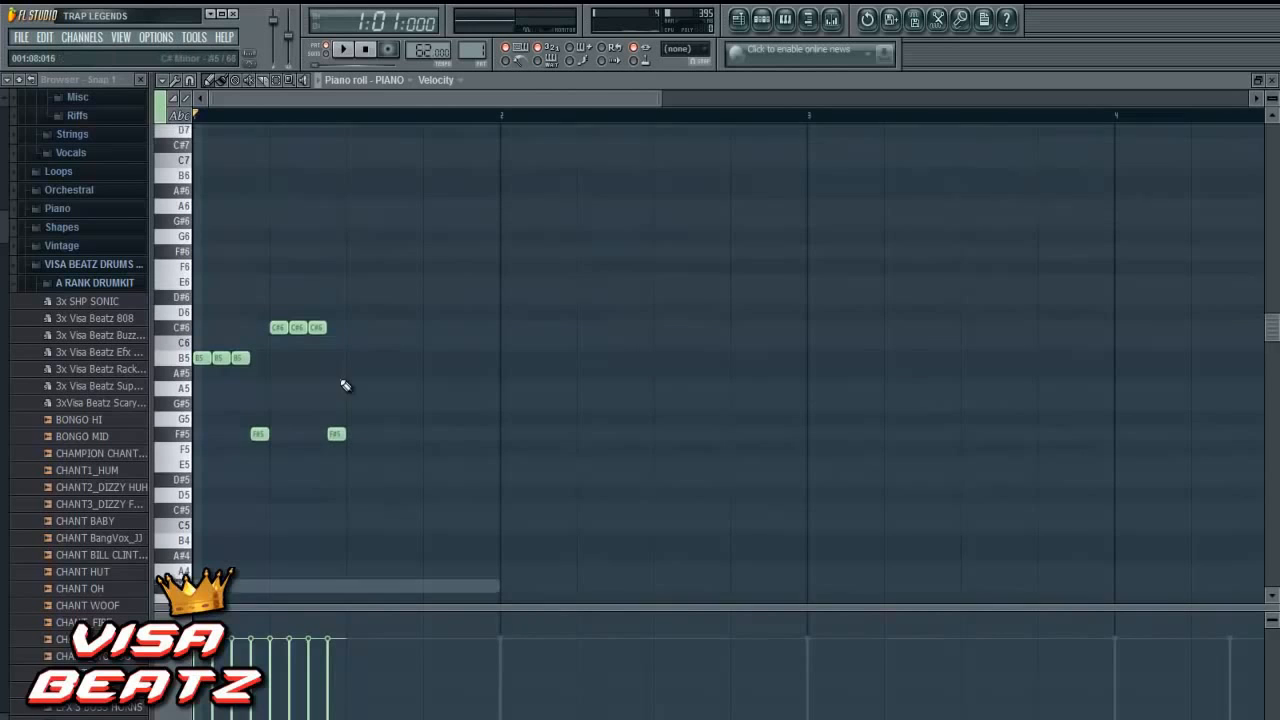
pyautogui.scroll(1, 345, 386)
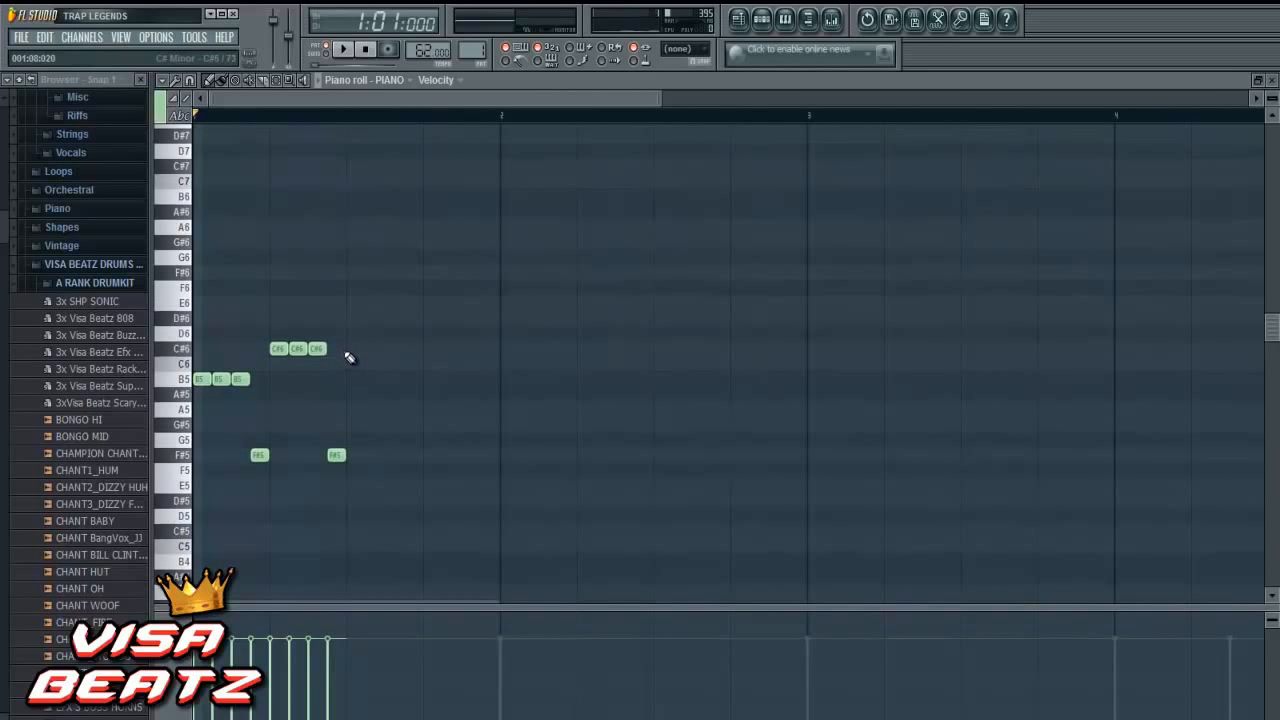
pyautogui.scroll(2, 362, 360)
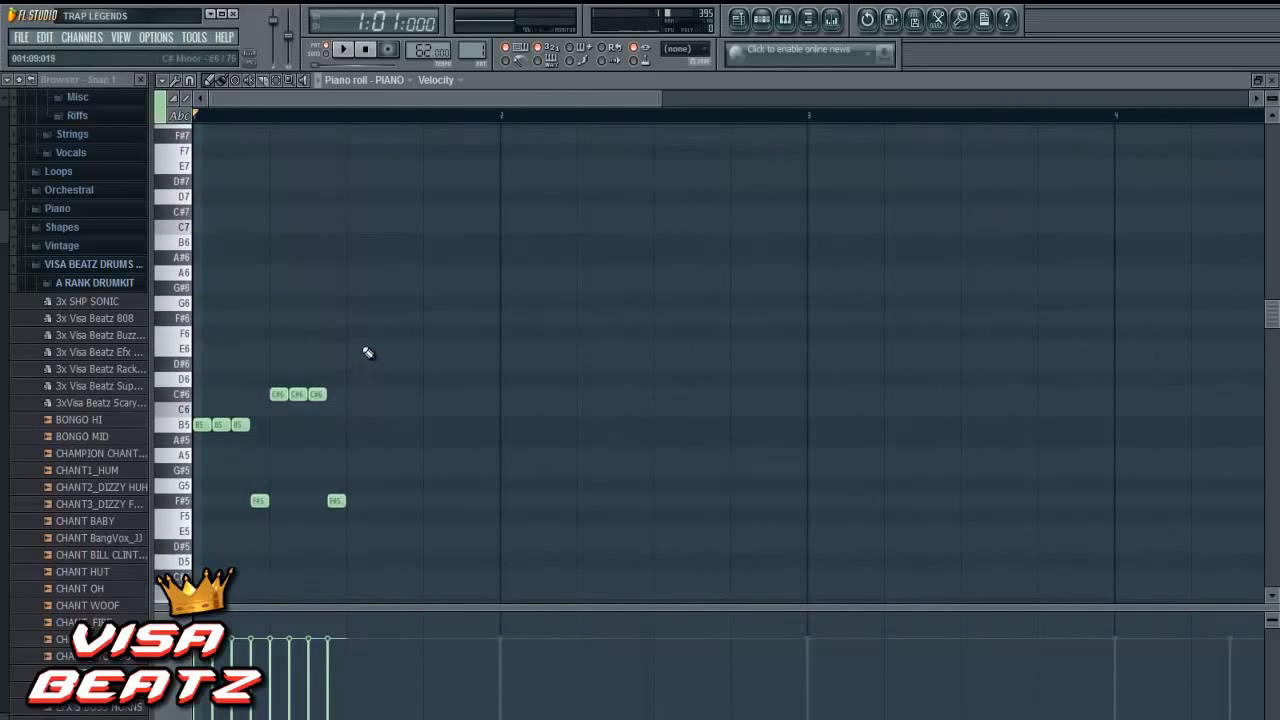
pyautogui.click(356, 349)
pyautogui.click(373, 349)
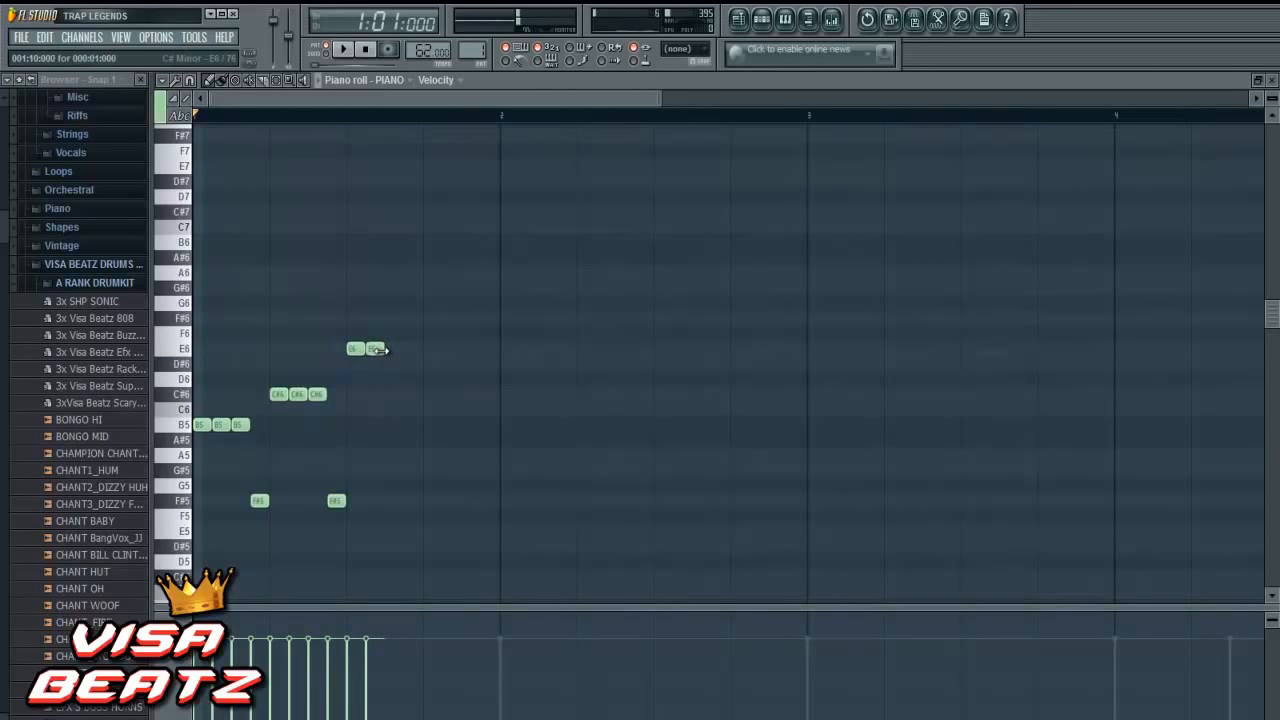
pyautogui.click(396, 349)
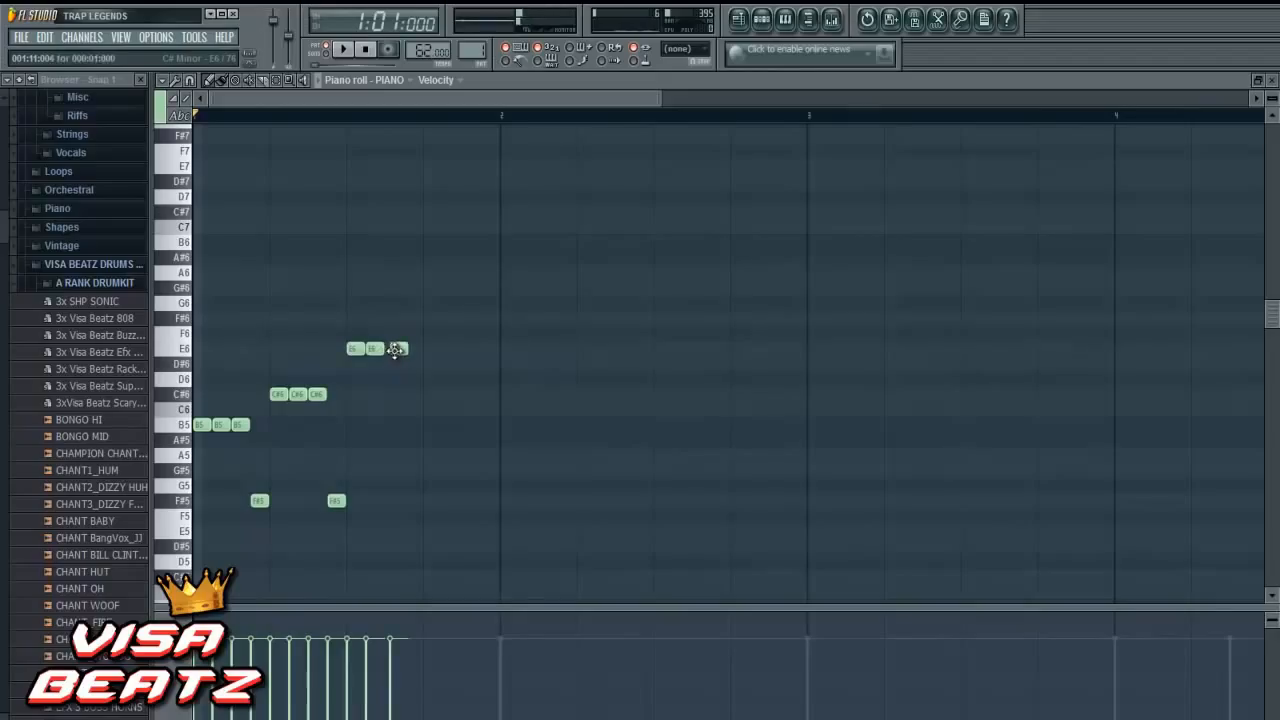
pyautogui.moveTo(396, 349); pyautogui.dragTo(391, 348)
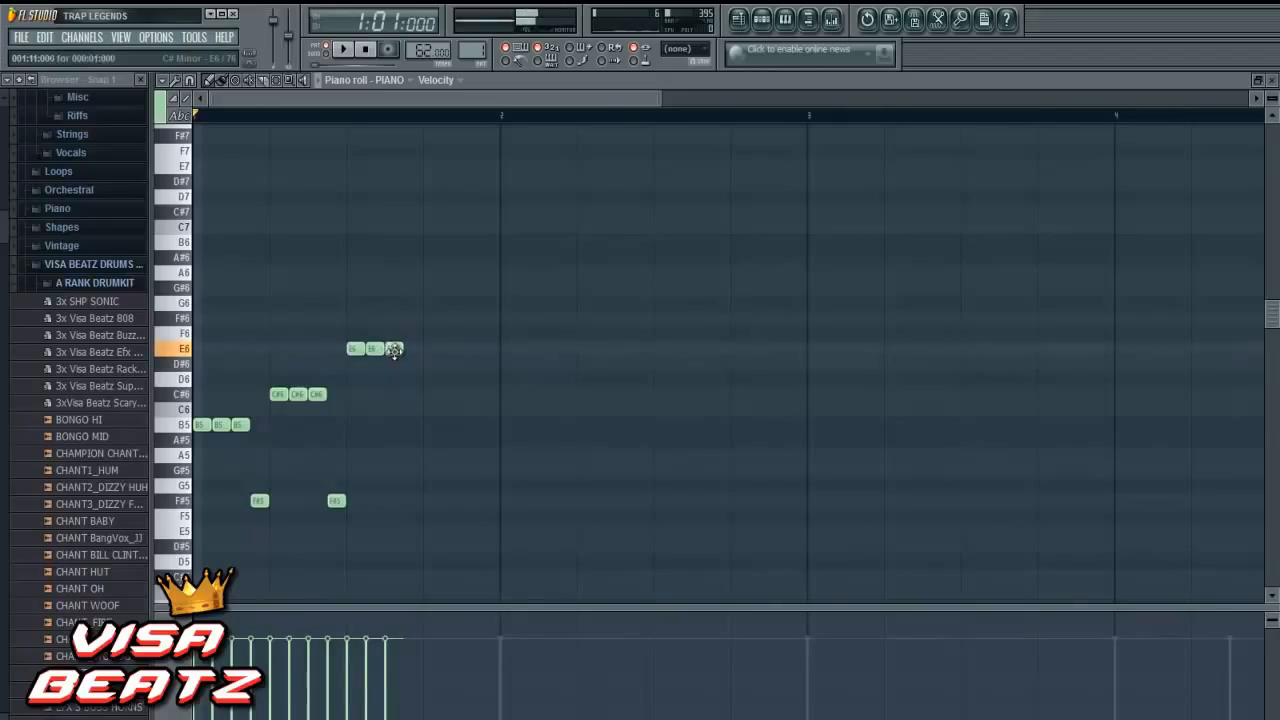
pyautogui.click(410, 500)
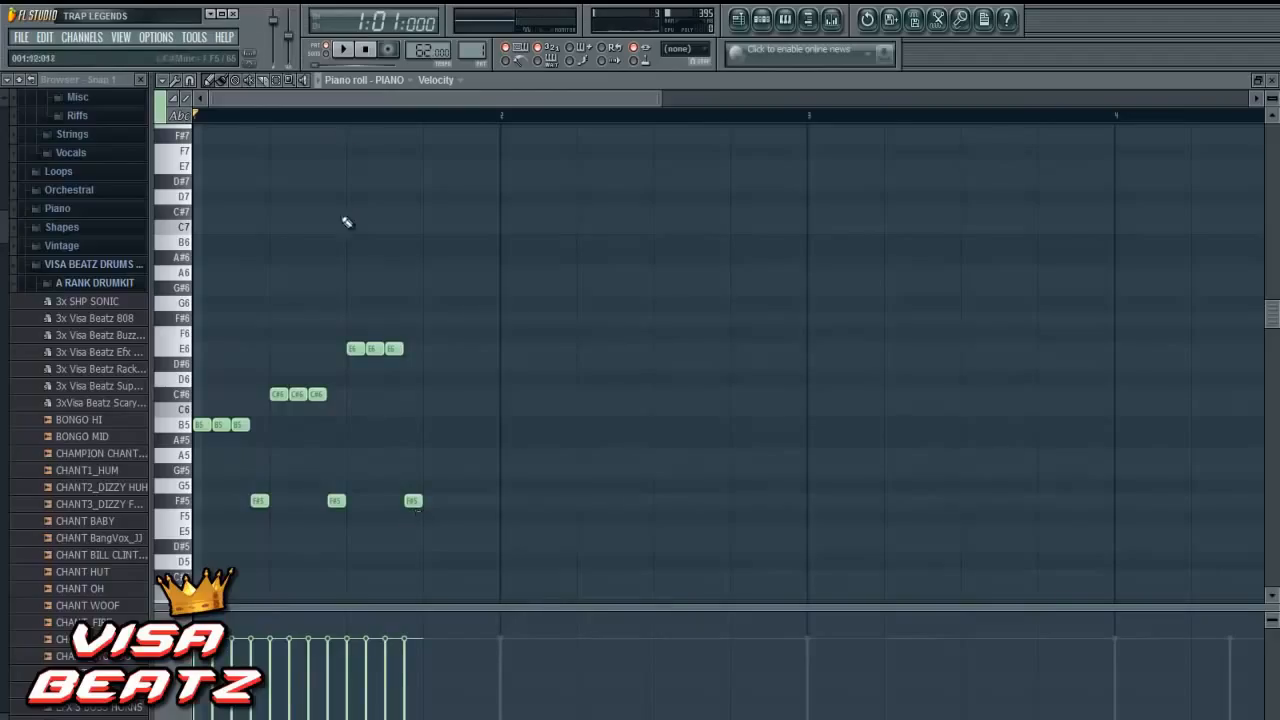
pyautogui.click(345, 50)
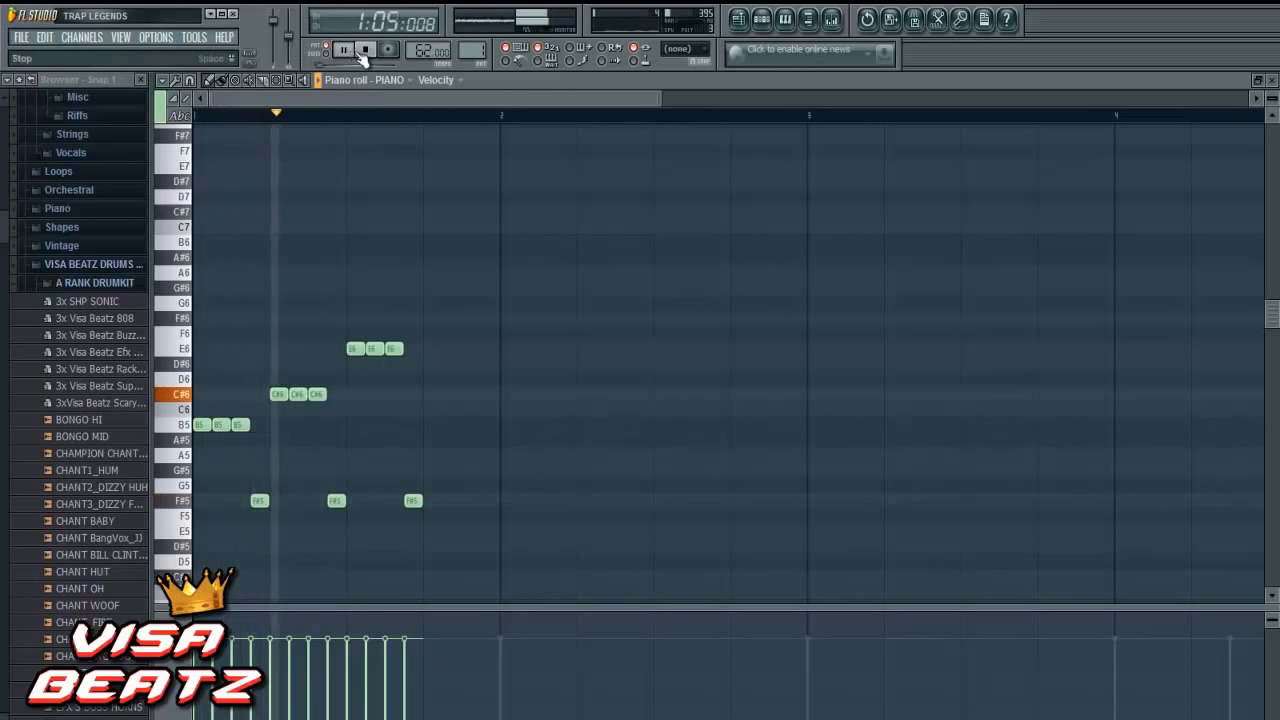
pyautogui.click(367, 51)
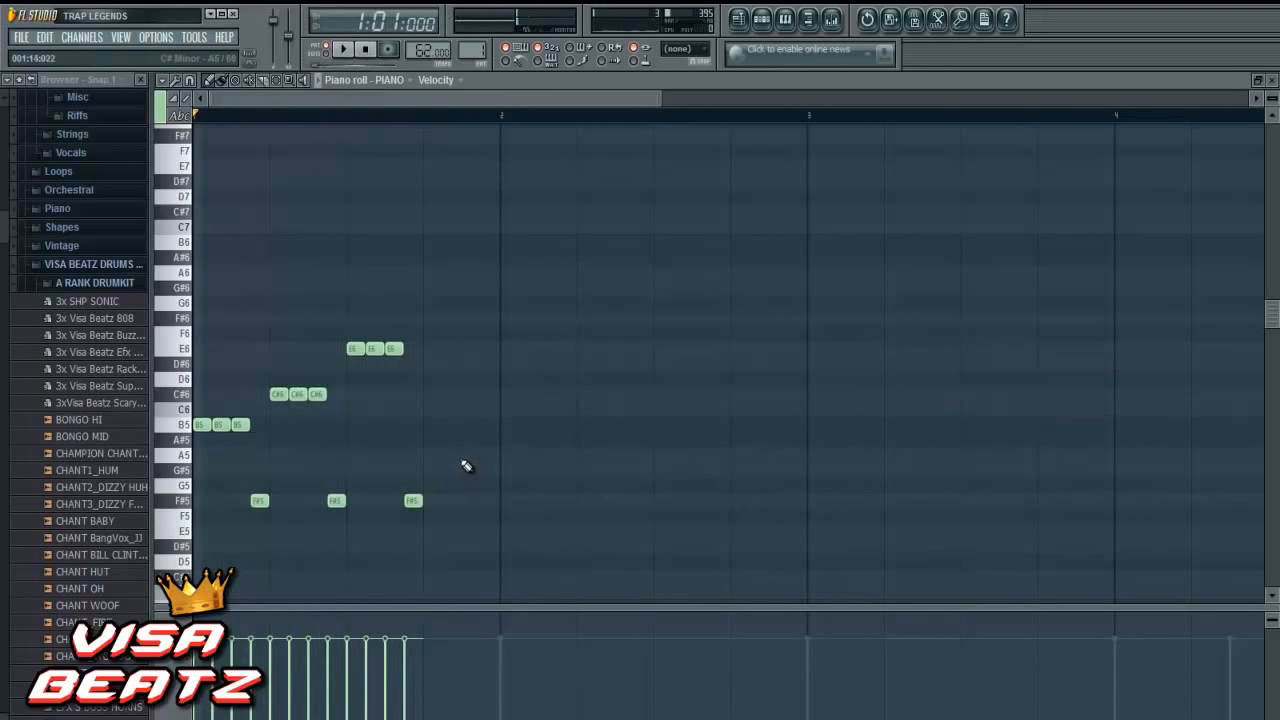
# - Complete bar 1 with one-step G#6 notes on steps 13 and 14 and one-step E6 notes on steps 15 and 16
pyautogui.scroll(2, 451, 434)
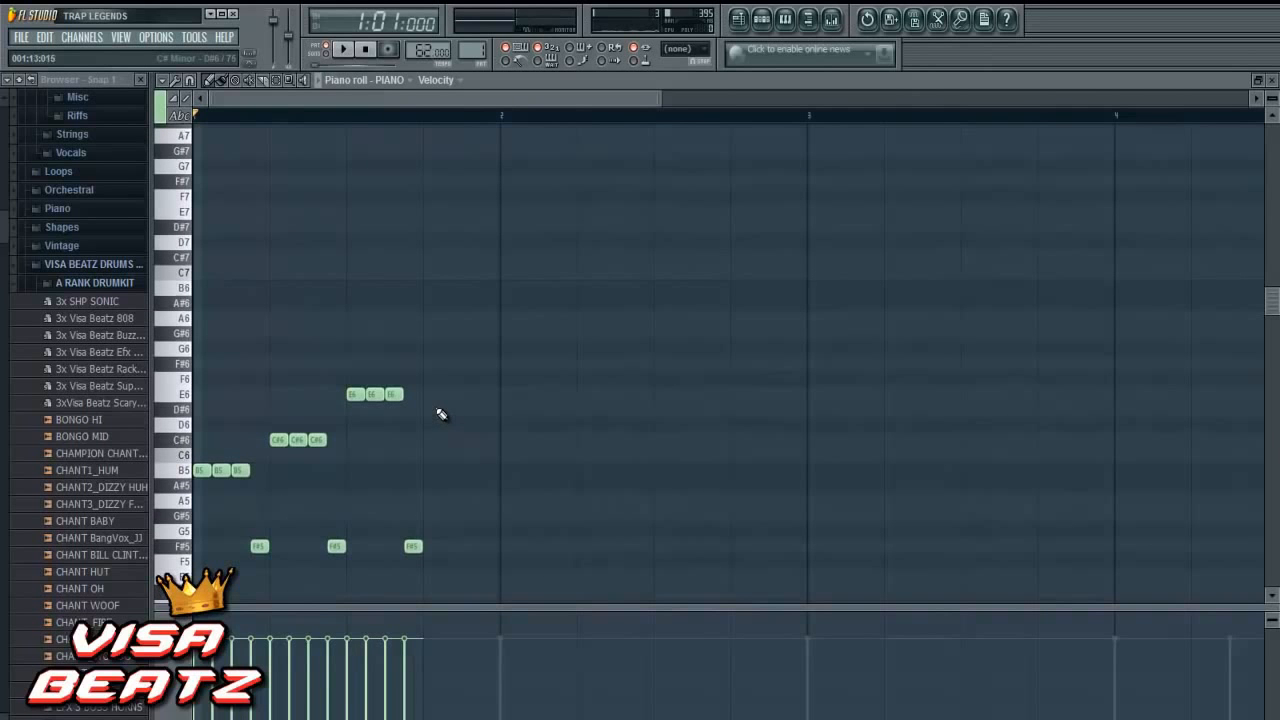
pyautogui.click(432, 334)
pyautogui.click(447, 334)
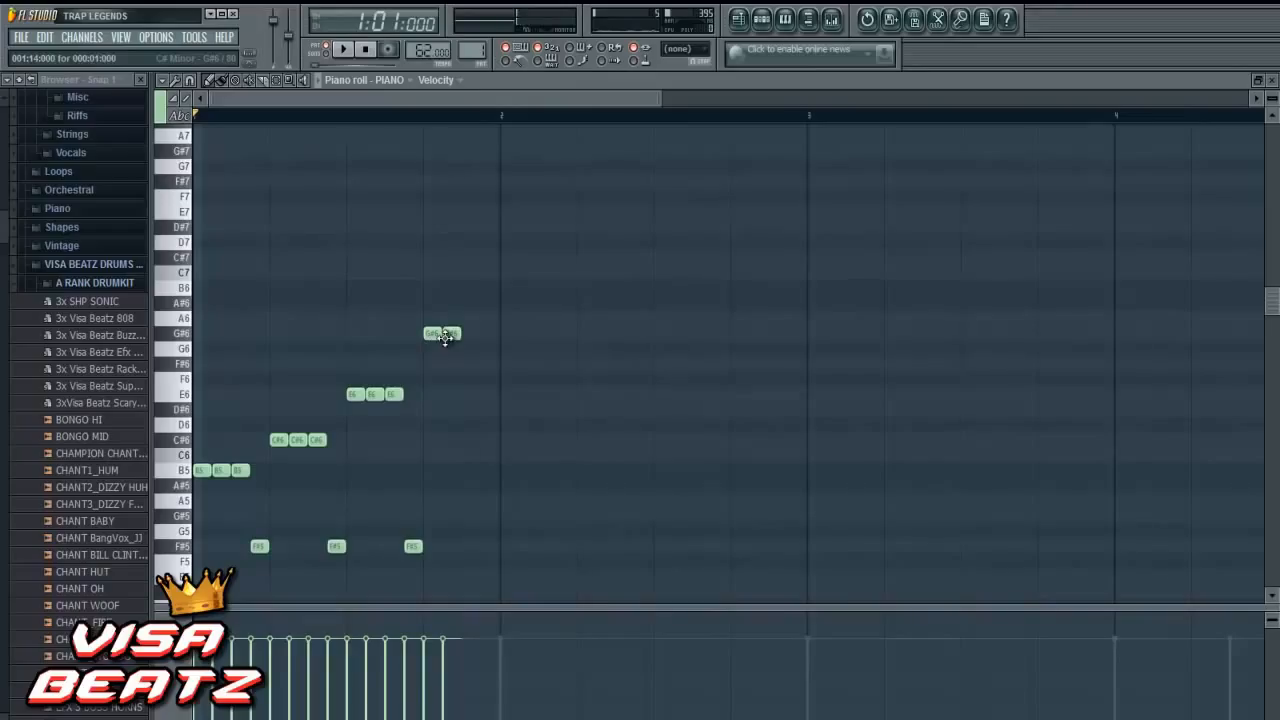
pyautogui.click(464, 396)
pyautogui.click(489, 396)
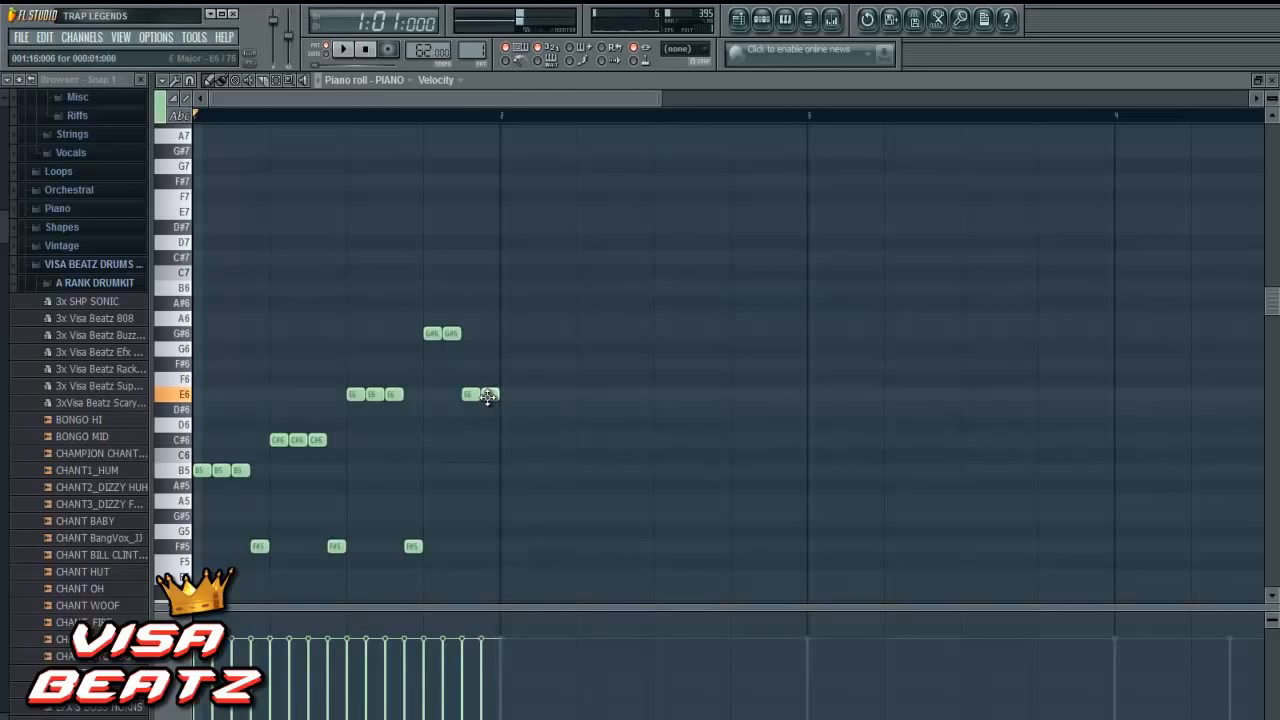
# - Select all the piano notes in bar 1 and duplicate them into bars 2, 3 and 4
pyautogui.scroll(-5, 511, 405)
pyautogui.scroll(-2, 512, 408)
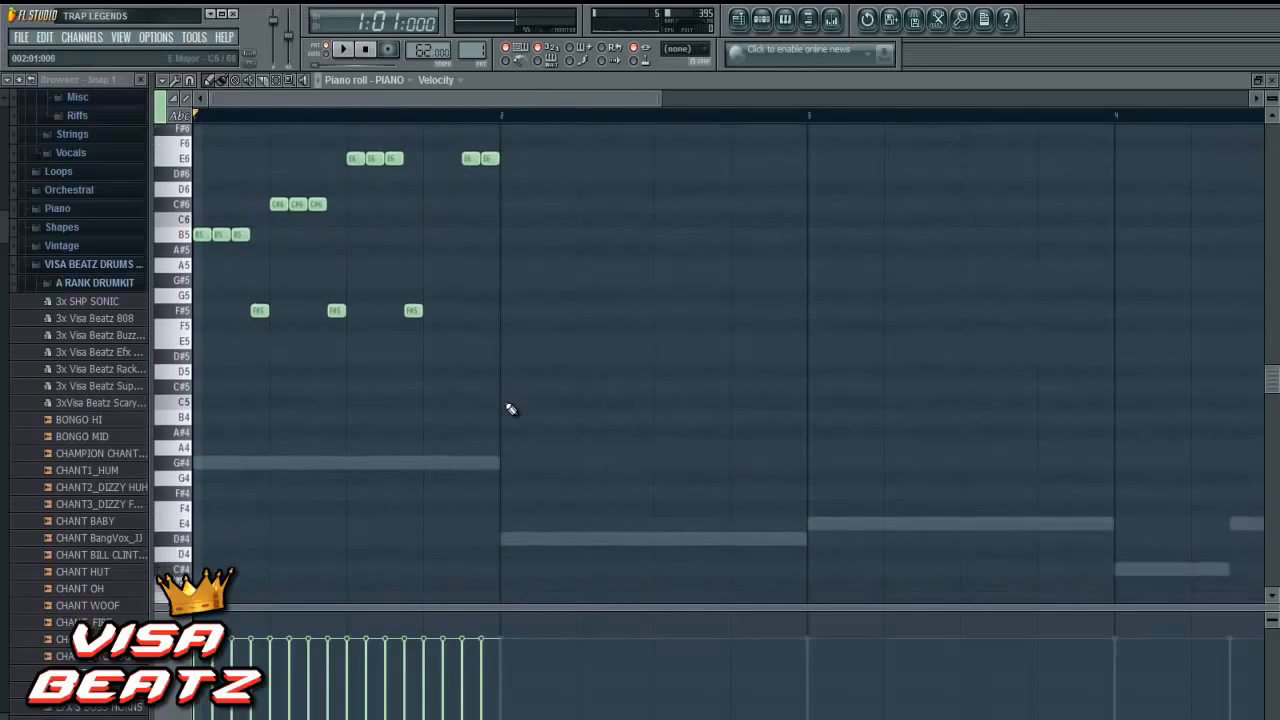
pyautogui.scroll(2, 511, 405)
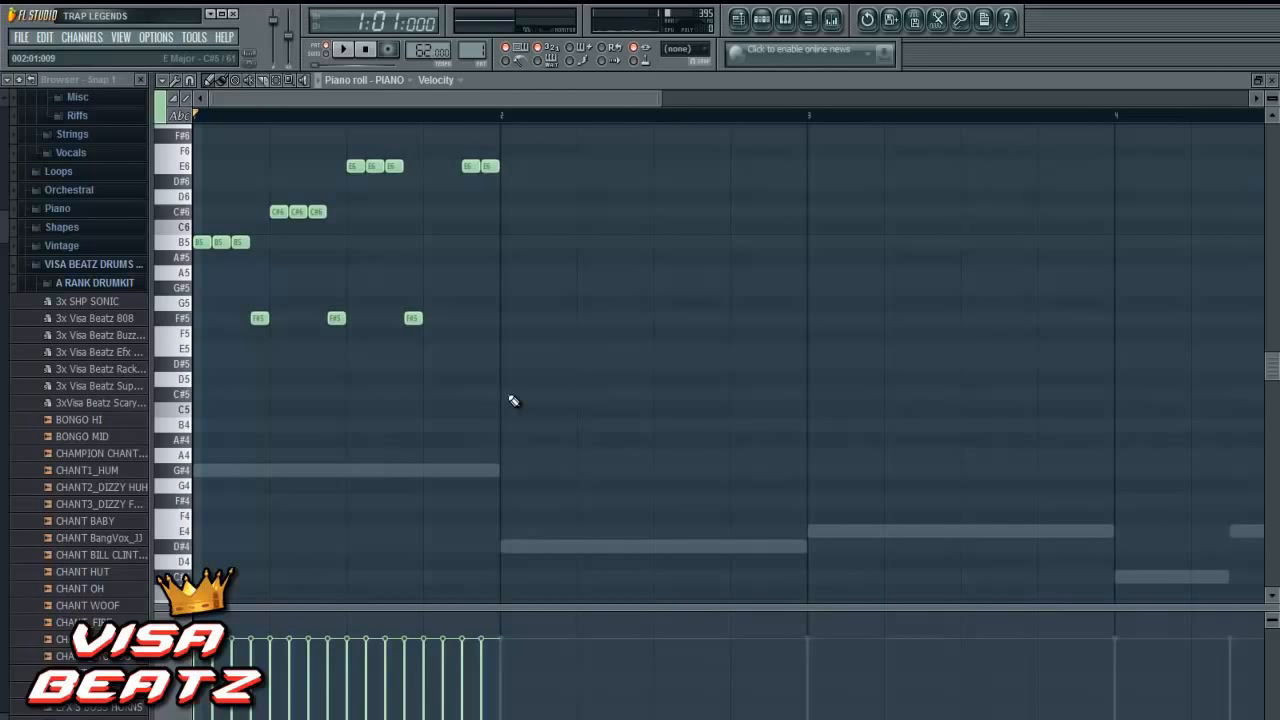
pyautogui.scroll(-1, 501, 405)
pyautogui.scroll(2, 501, 405)
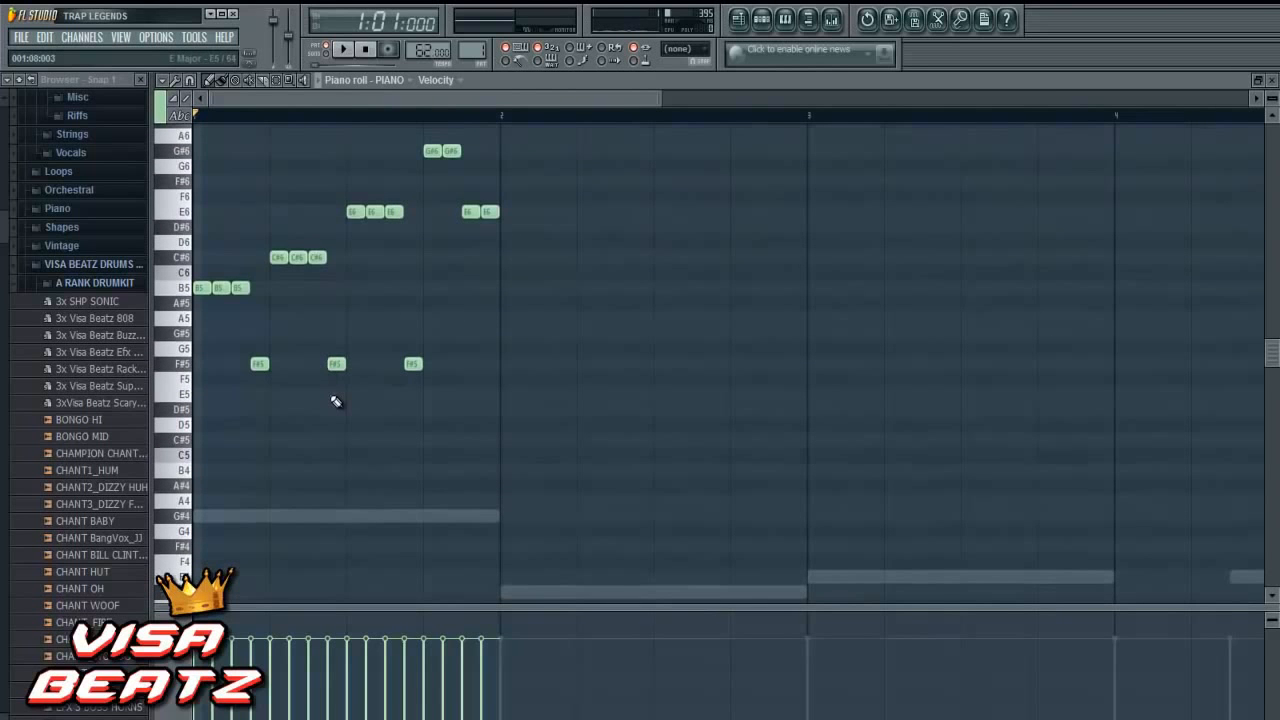
pyautogui.scroll(-1, 343, 407)
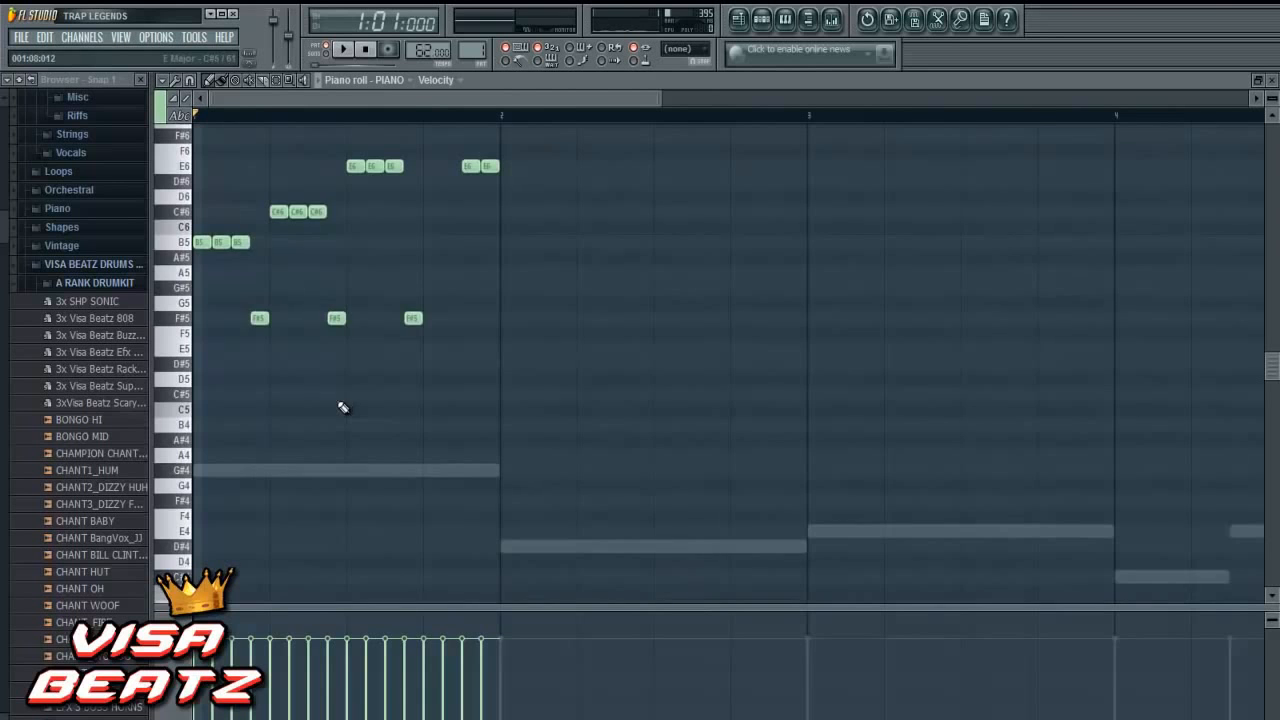
pyautogui.scroll(2, 343, 407)
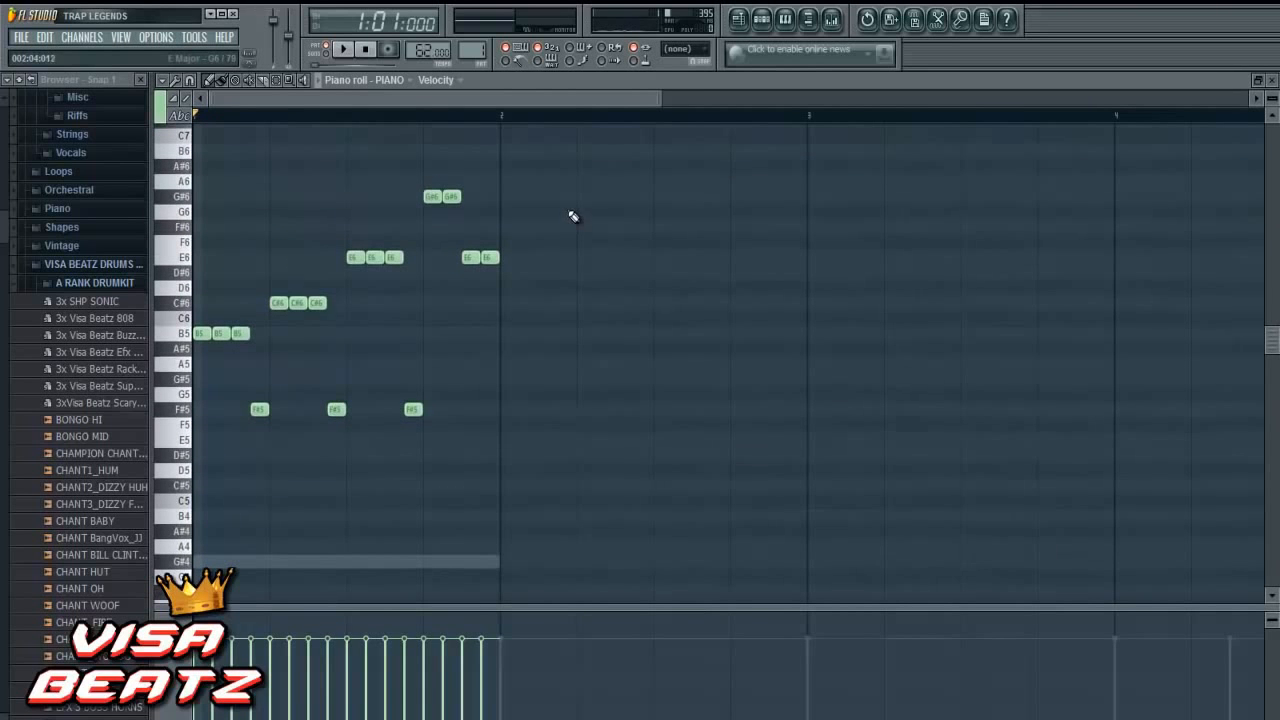
pyautogui.moveTo(569, 161); pyautogui.dragTo(196, 511)
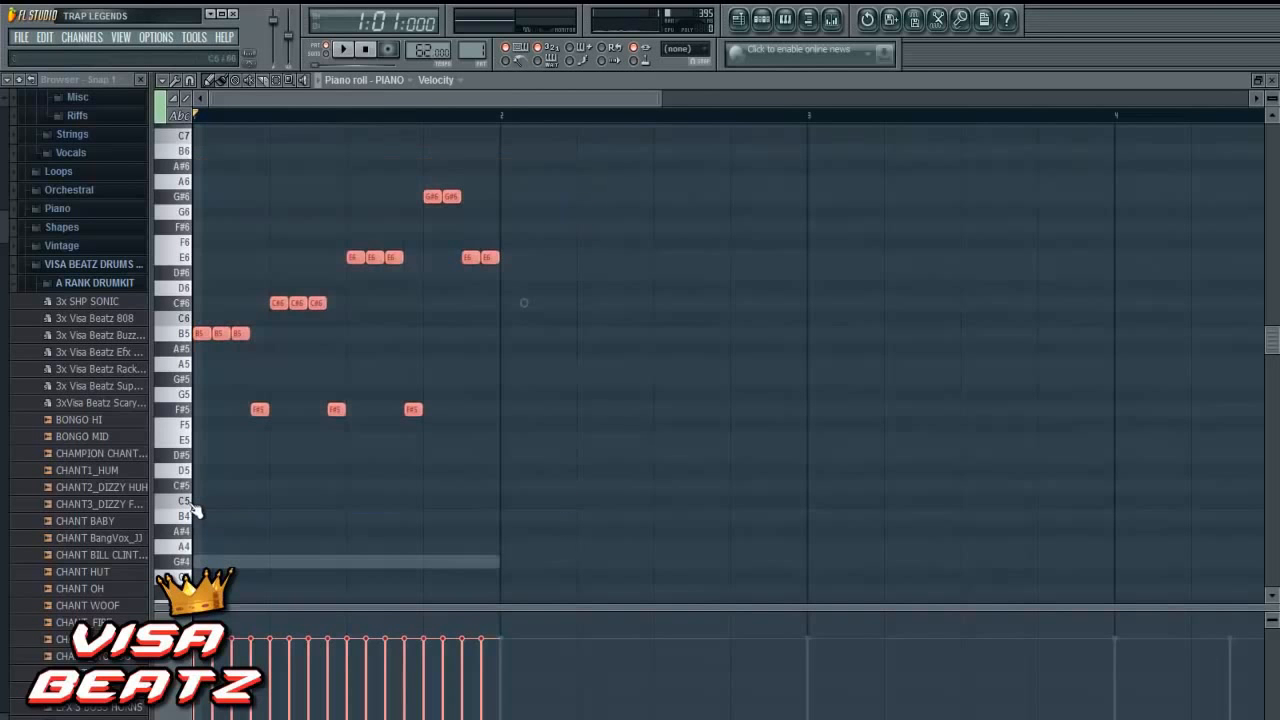
pyautogui.hotkey('shift', 'b')
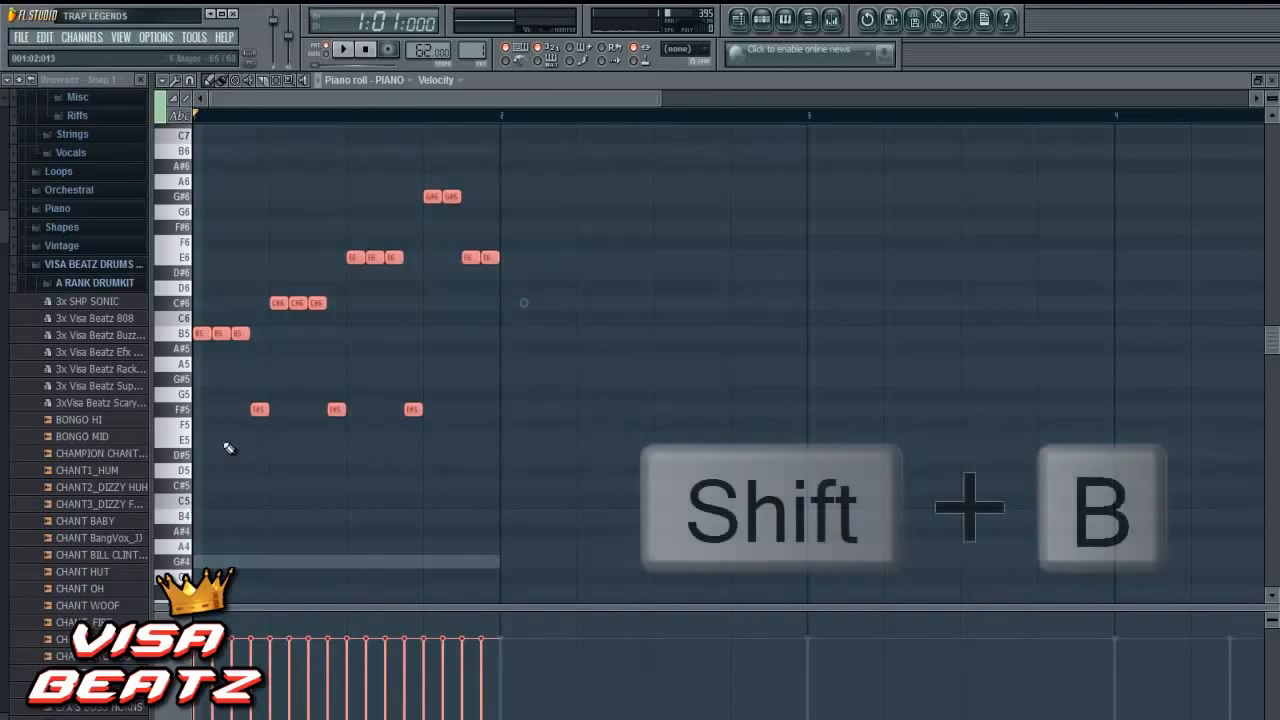
pyautogui.moveTo(221, 335); pyautogui.dragTo(820, 331)
pyautogui.moveTo(610, 99); pyautogui.dragTo(759, 127)
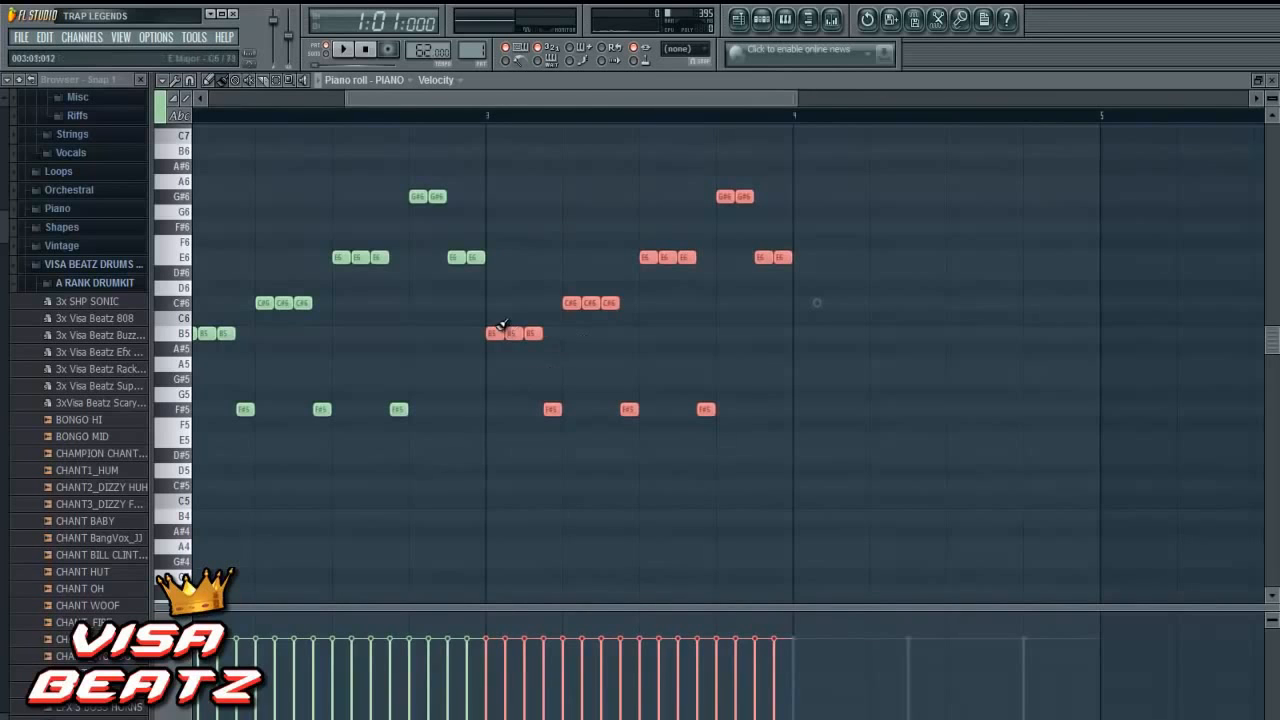
pyautogui.moveTo(494, 332); pyautogui.dragTo(802, 332)
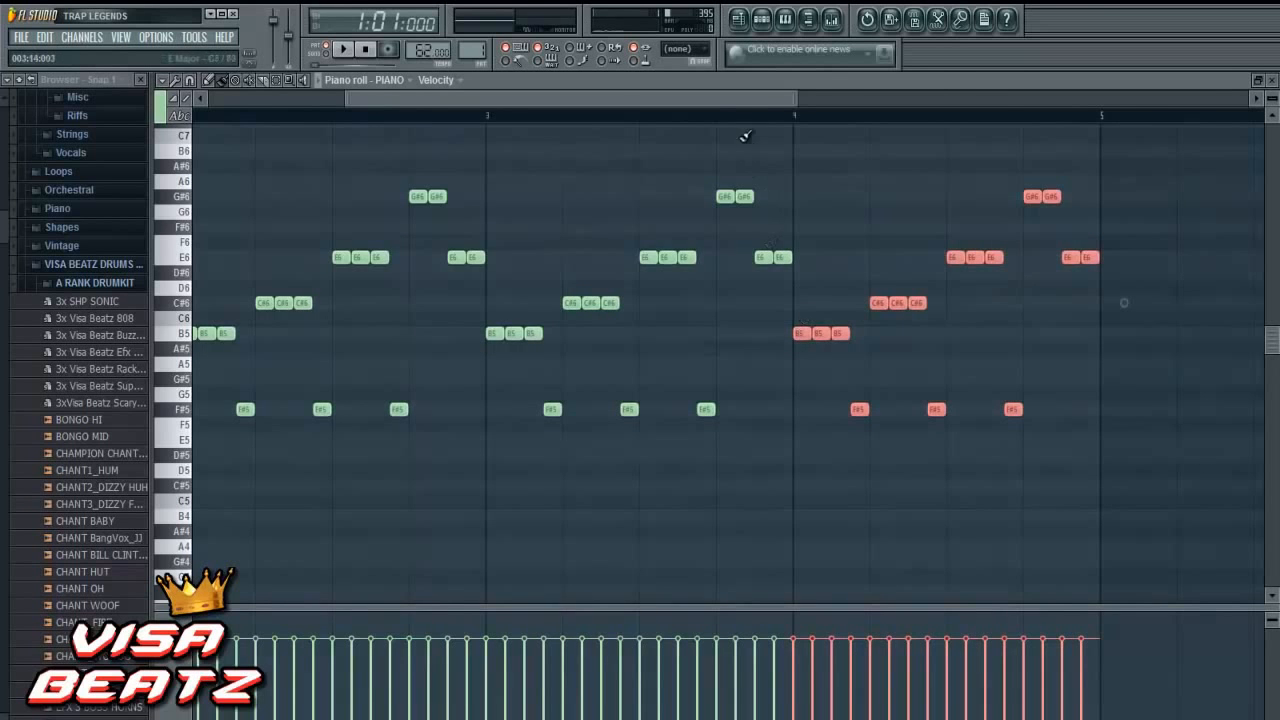
pyautogui.moveTo(729, 99); pyautogui.dragTo(540, 130)
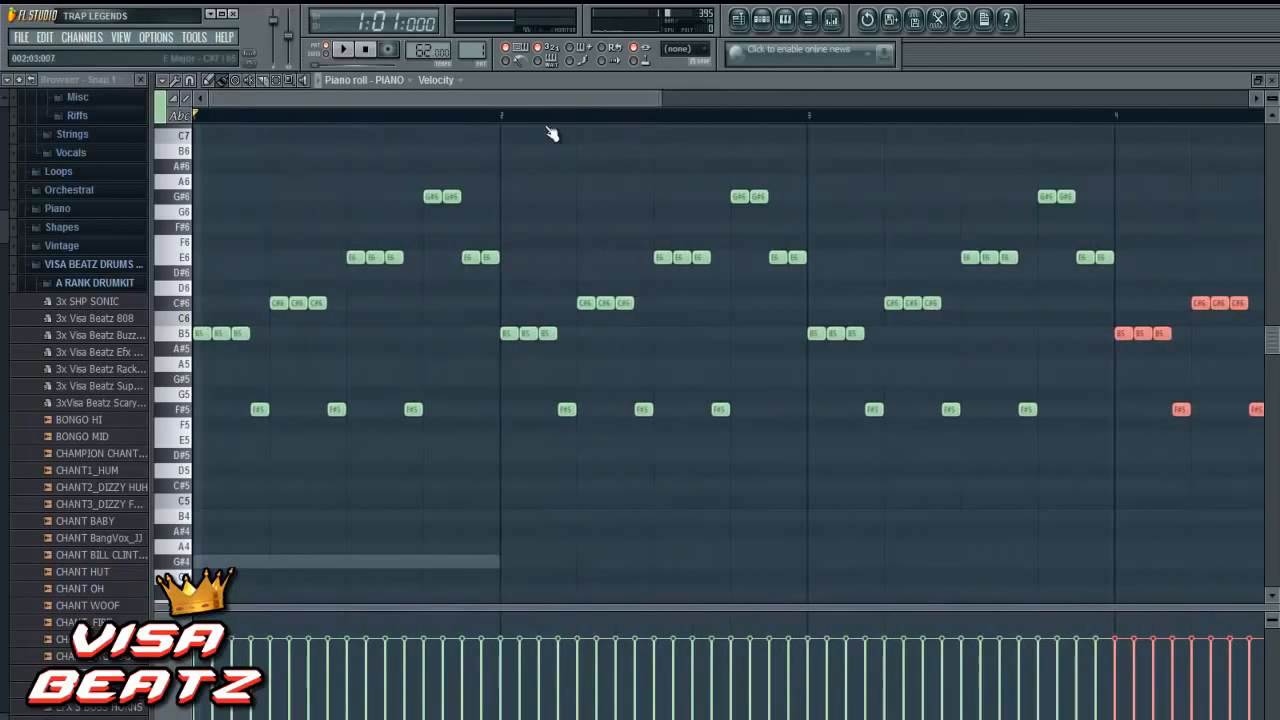
# - Play the pattern with LOW CHORDS and PIANO together, following the melody in the PIANO piano roll through bar 4
pyautogui.click(1272, 82)
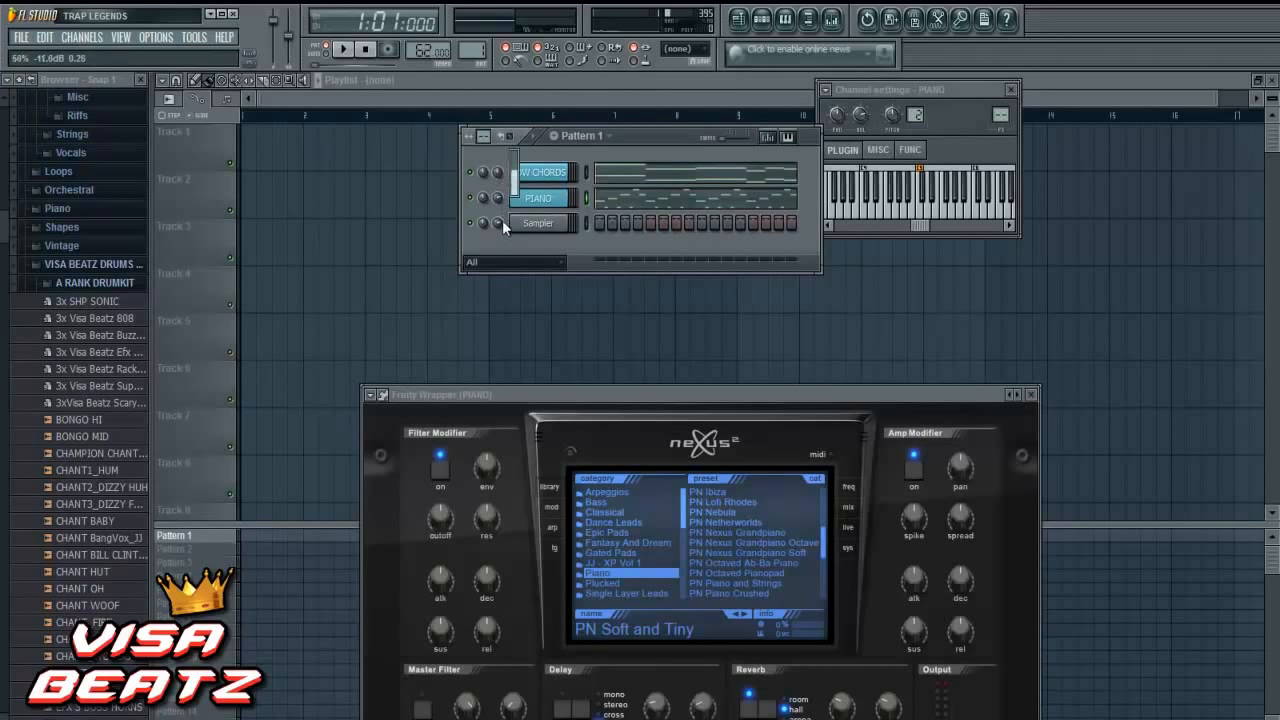
pyautogui.click(343, 49)
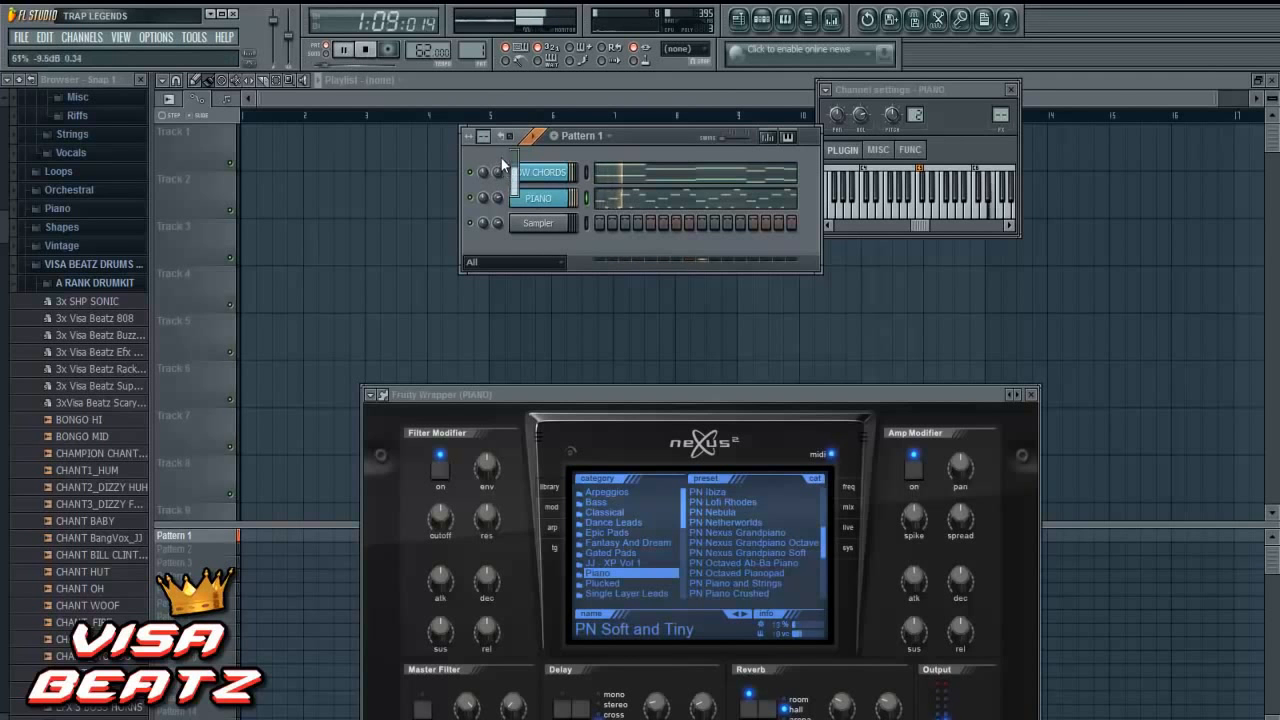
pyautogui.rightClick(550, 196)
pyautogui.click(574, 198)
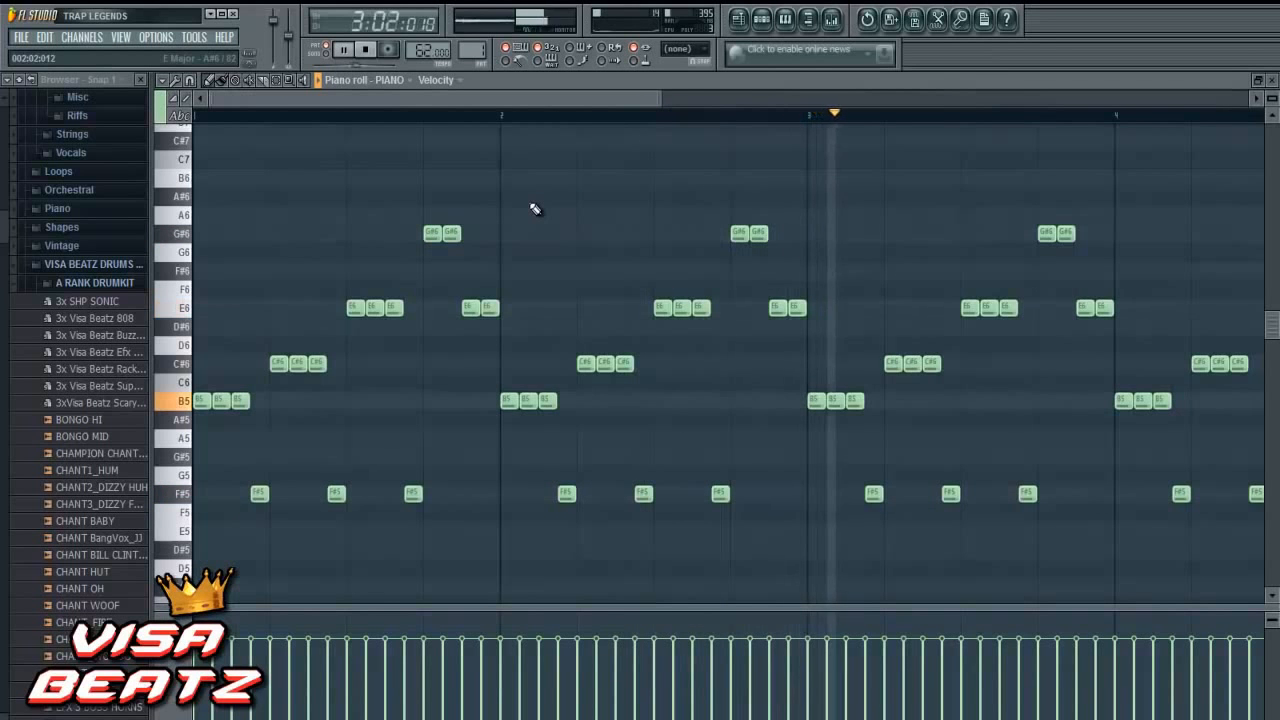
pyautogui.moveTo(596, 100); pyautogui.dragTo(766, 104)
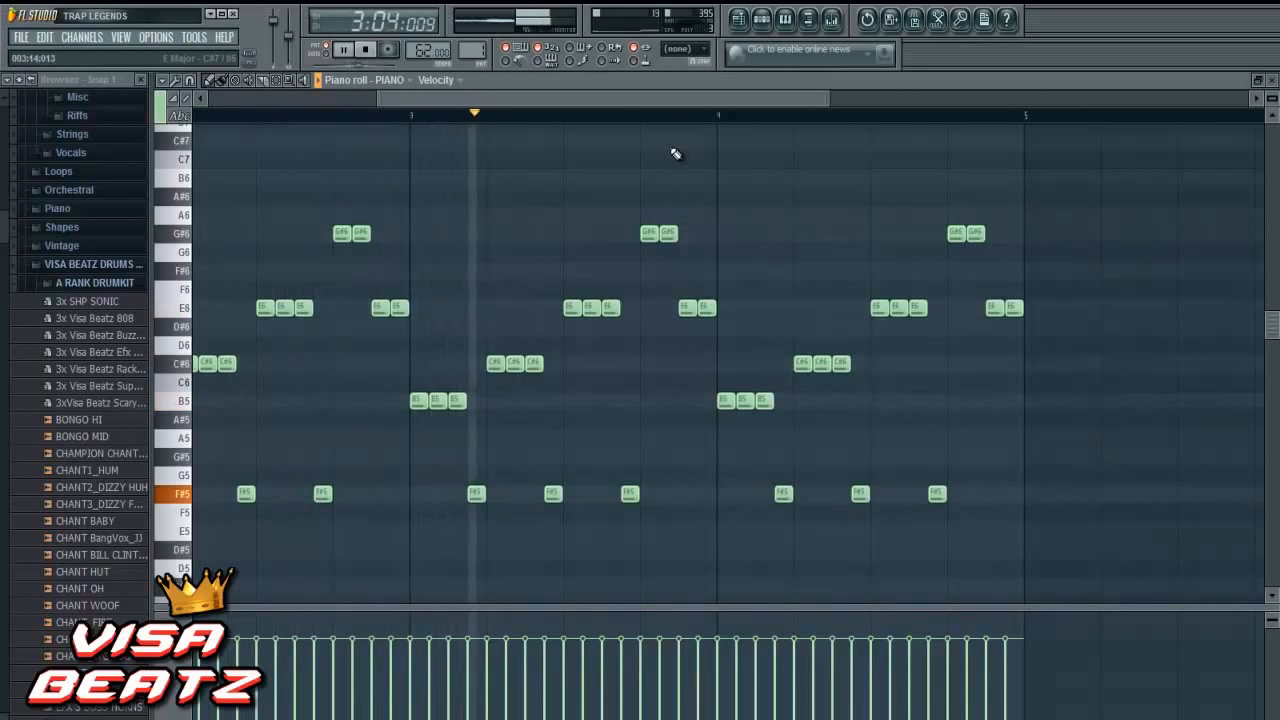
pyautogui.click(366, 50)
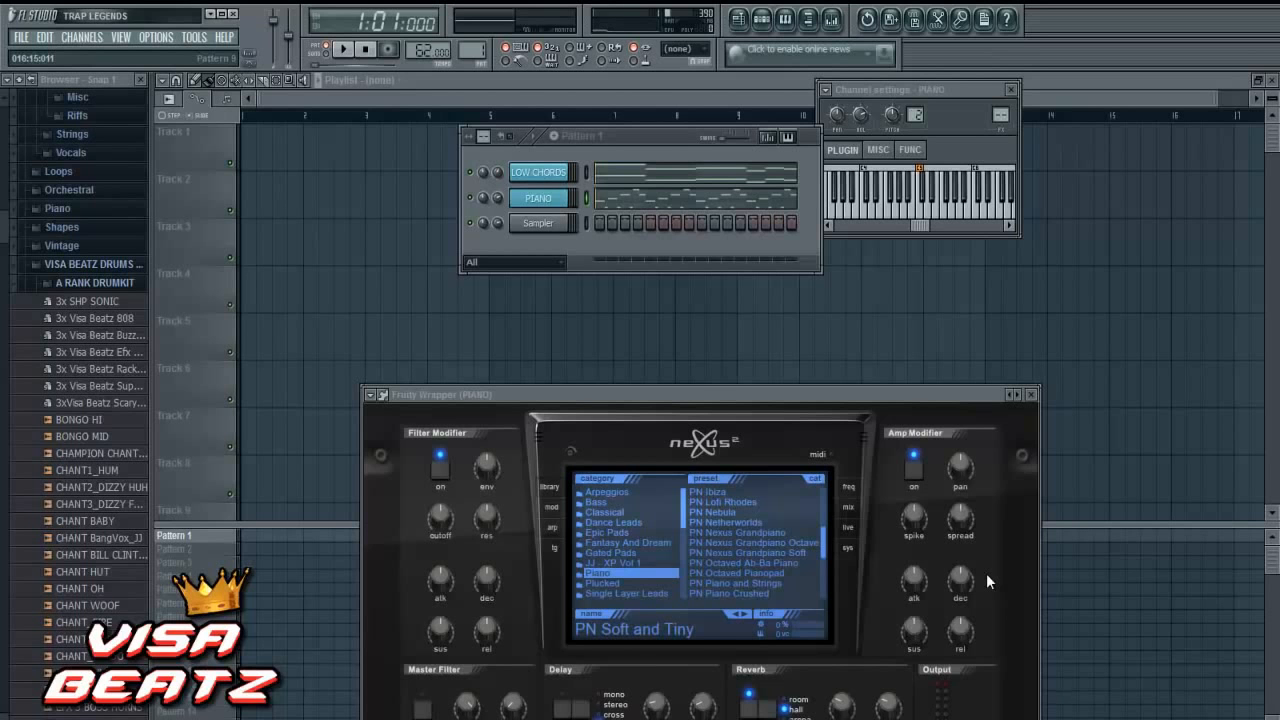
# - Insert a Purity instrument channel above LOW CHORDS
pyautogui.rightClick(562, 172)
pyautogui.moveTo(633, 328)
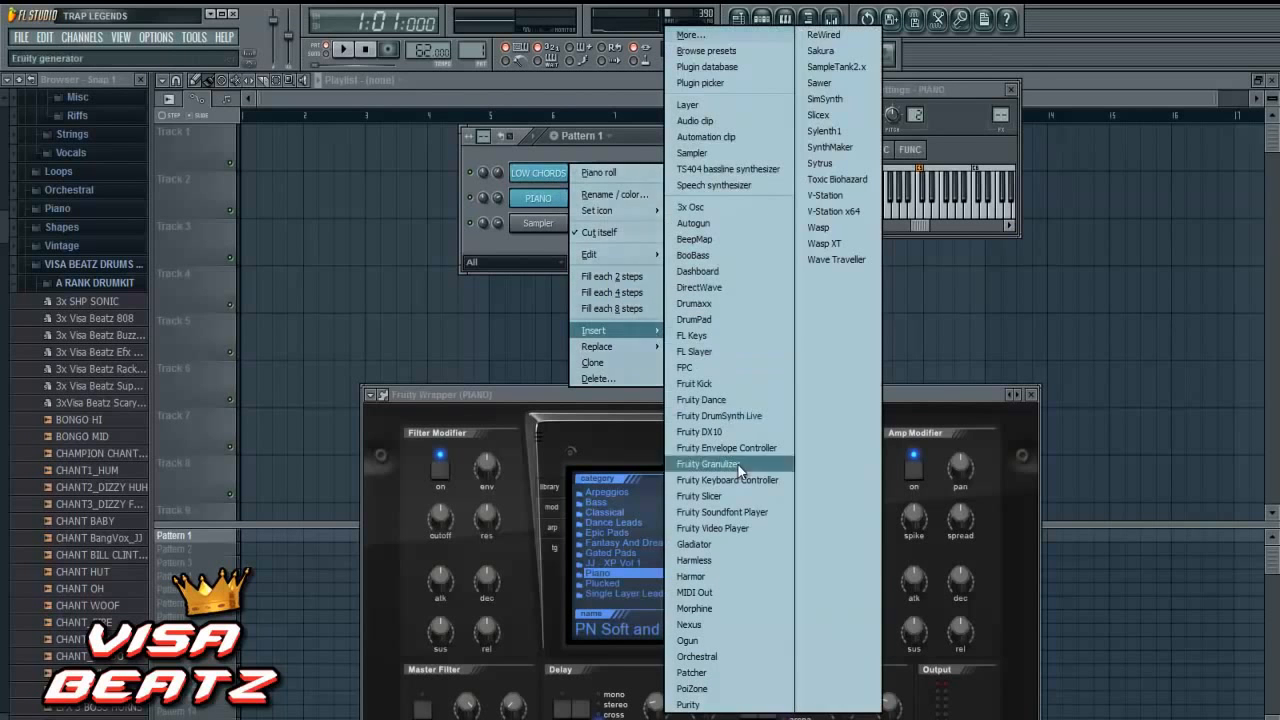
pyautogui.click(755, 705)
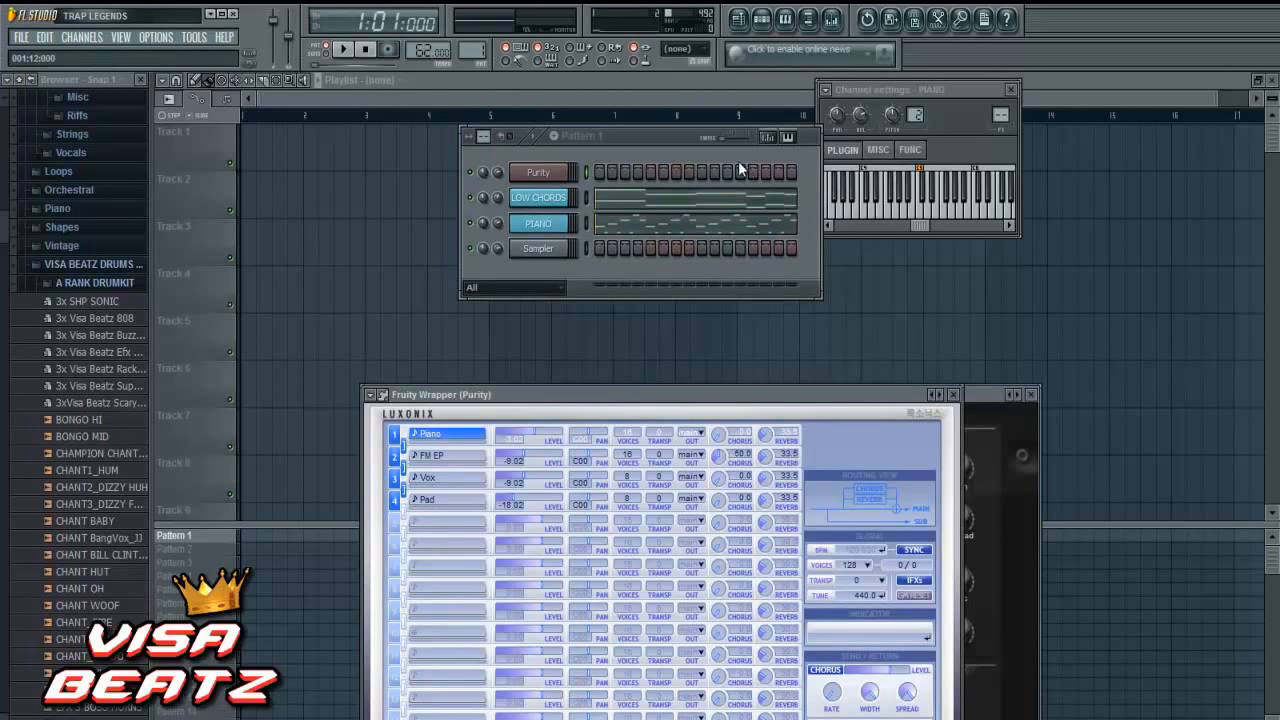
# - Lower the volume multiplier in the miscellaneous channel settings of the Purity channel
pyautogui.click(884, 156)
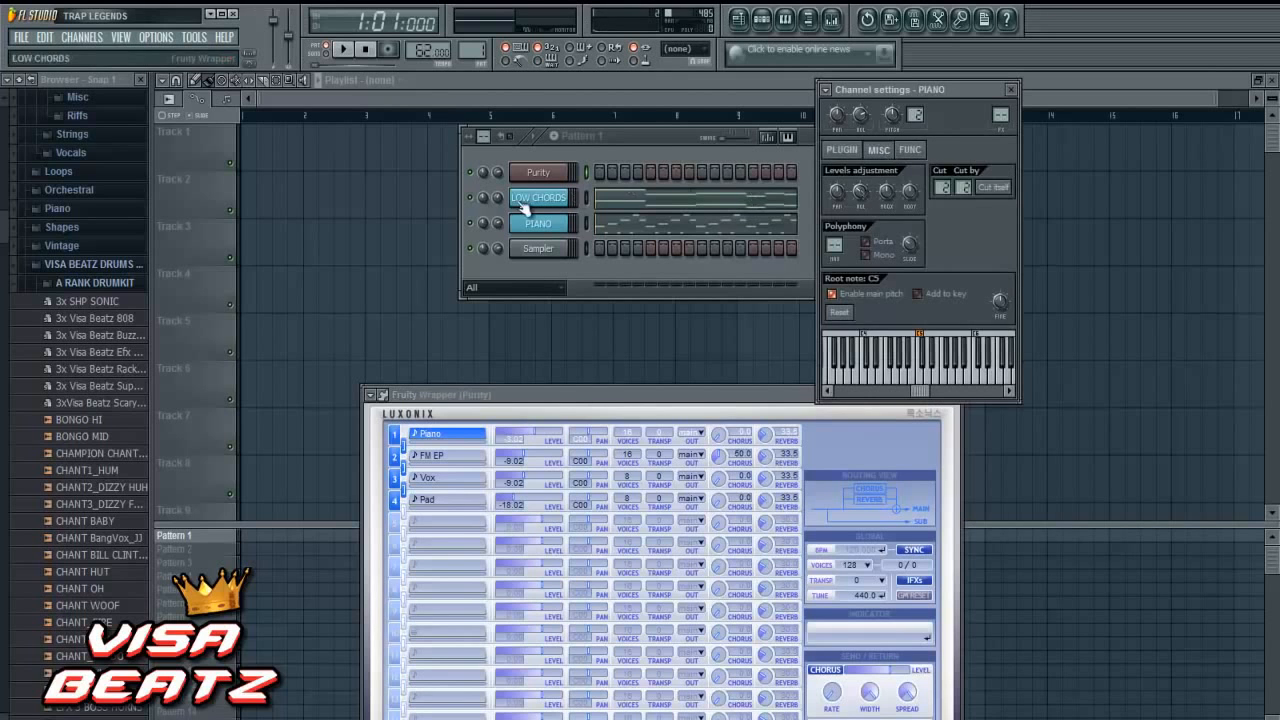
pyautogui.click(563, 176)
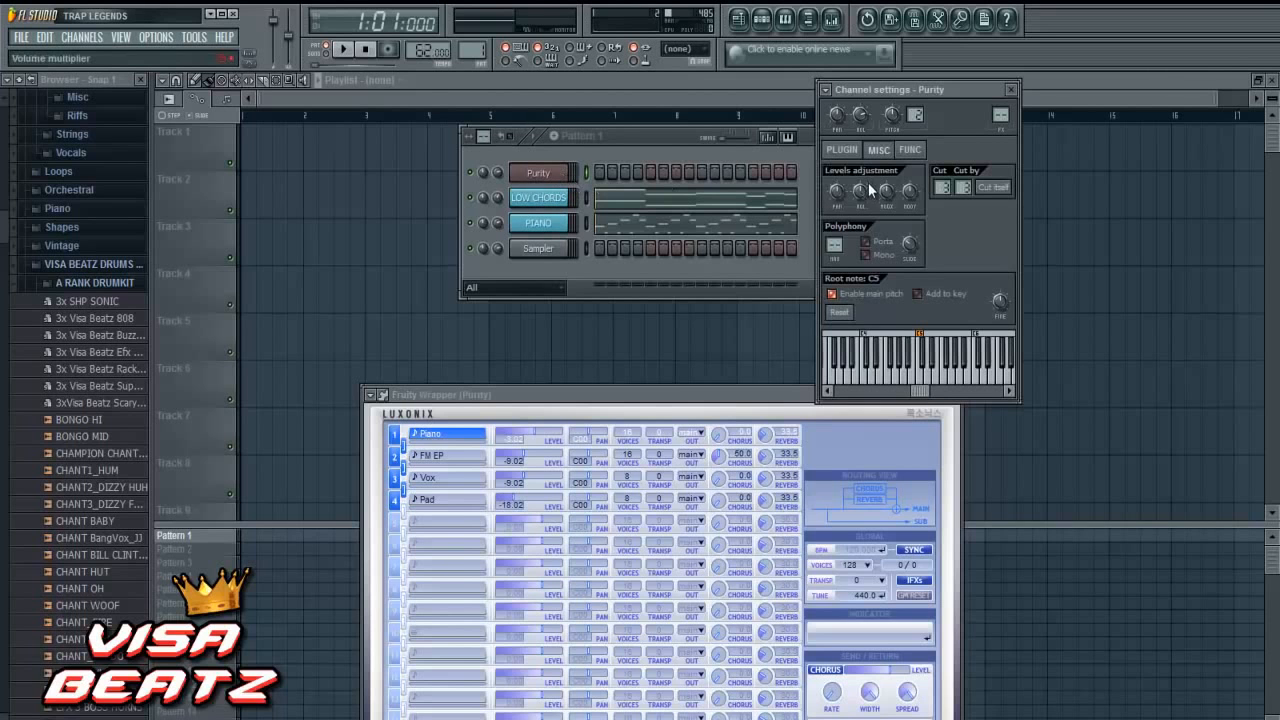
pyautogui.moveTo(860, 193); pyautogui.dragTo(855, 212)
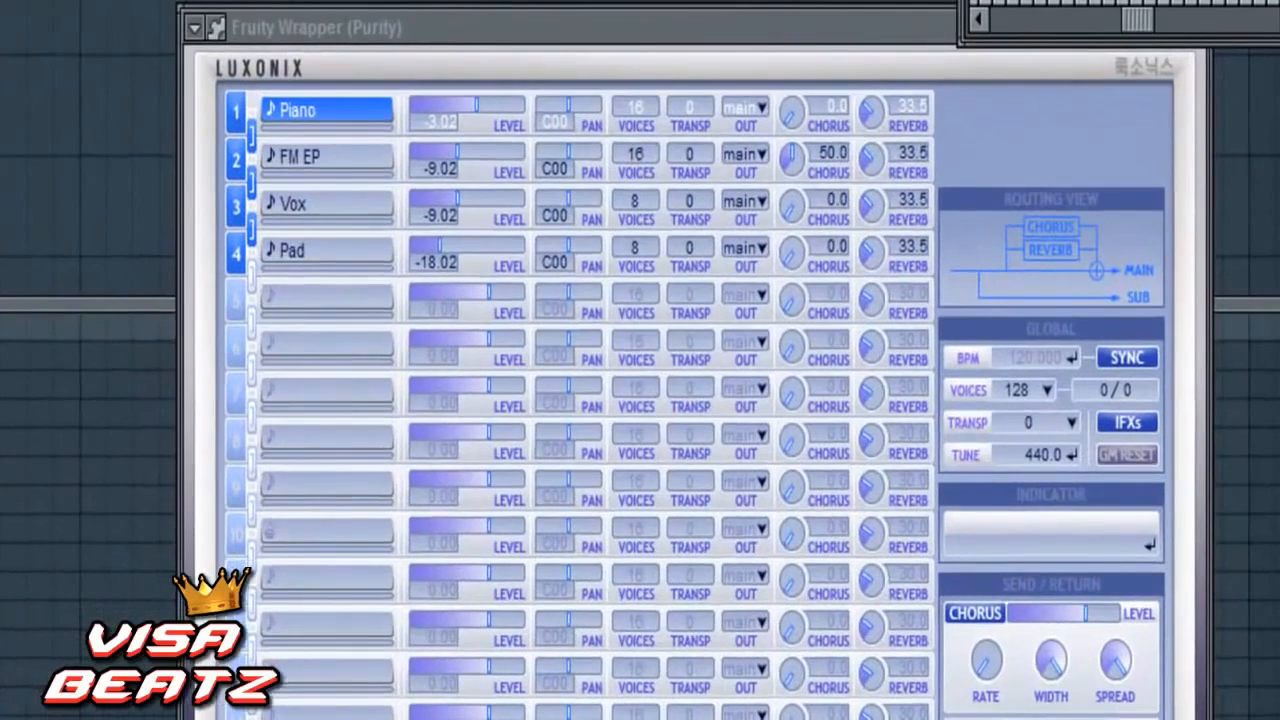
# - Load the Lead Synth preset Simple Sqr into the first slot of Purity and reposition the plugin window
pyautogui.click(359, 111)
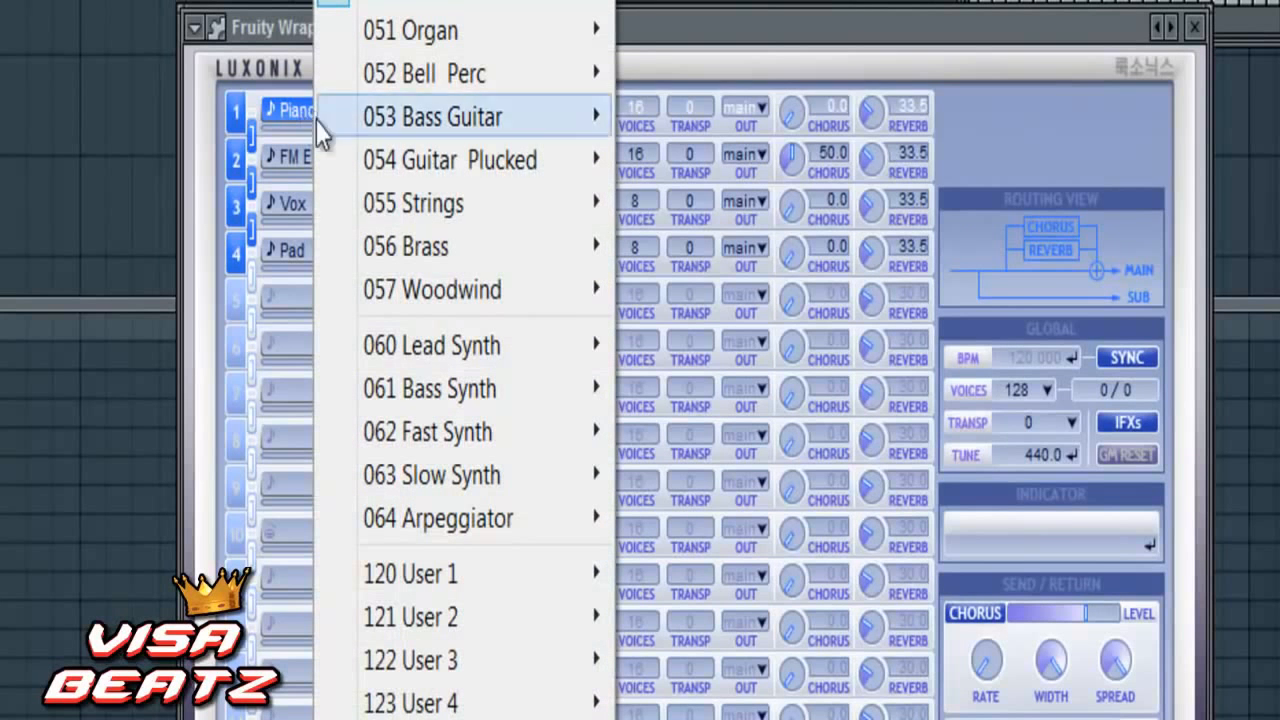
pyautogui.moveTo(491, 335)
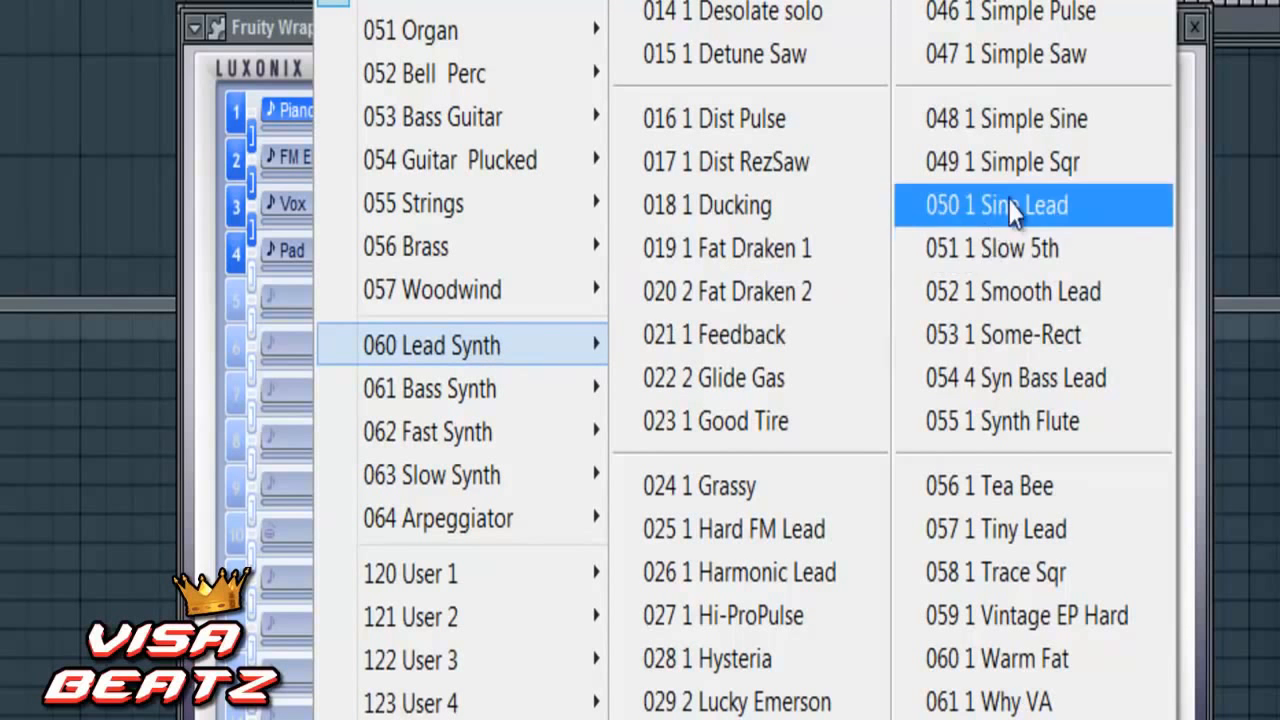
pyautogui.click(1028, 165)
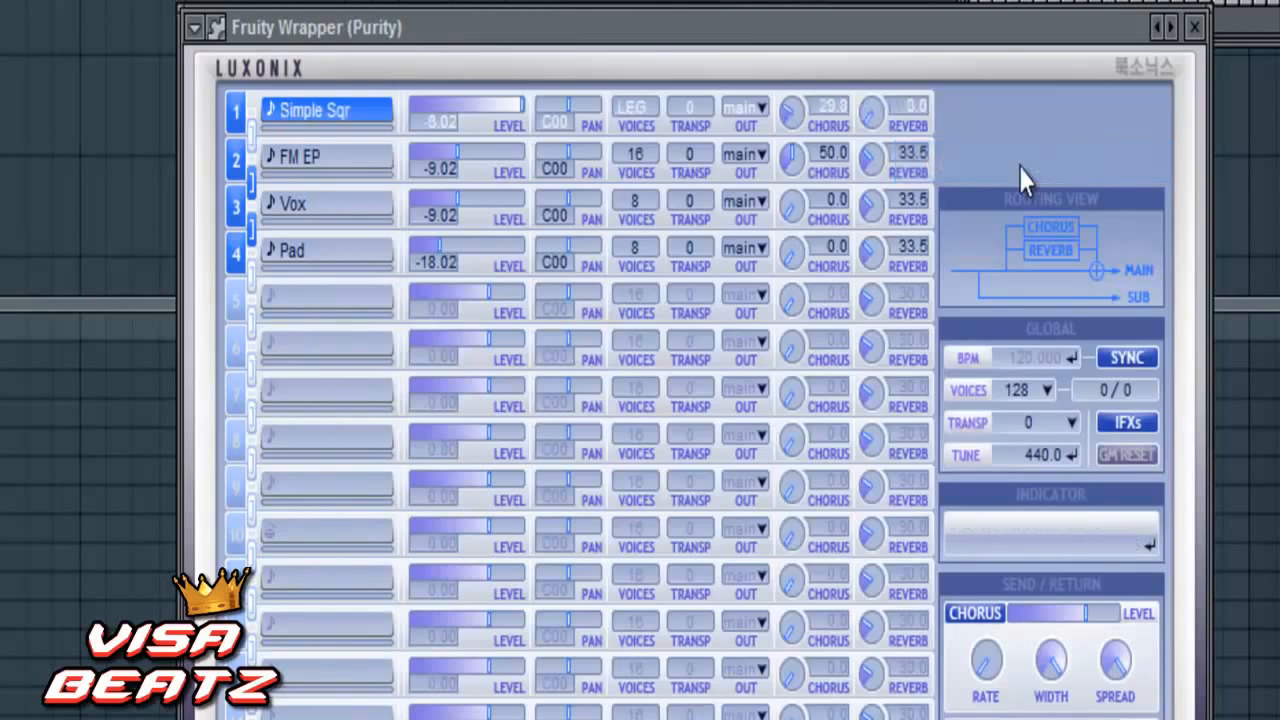
pyautogui.click(826, 464)
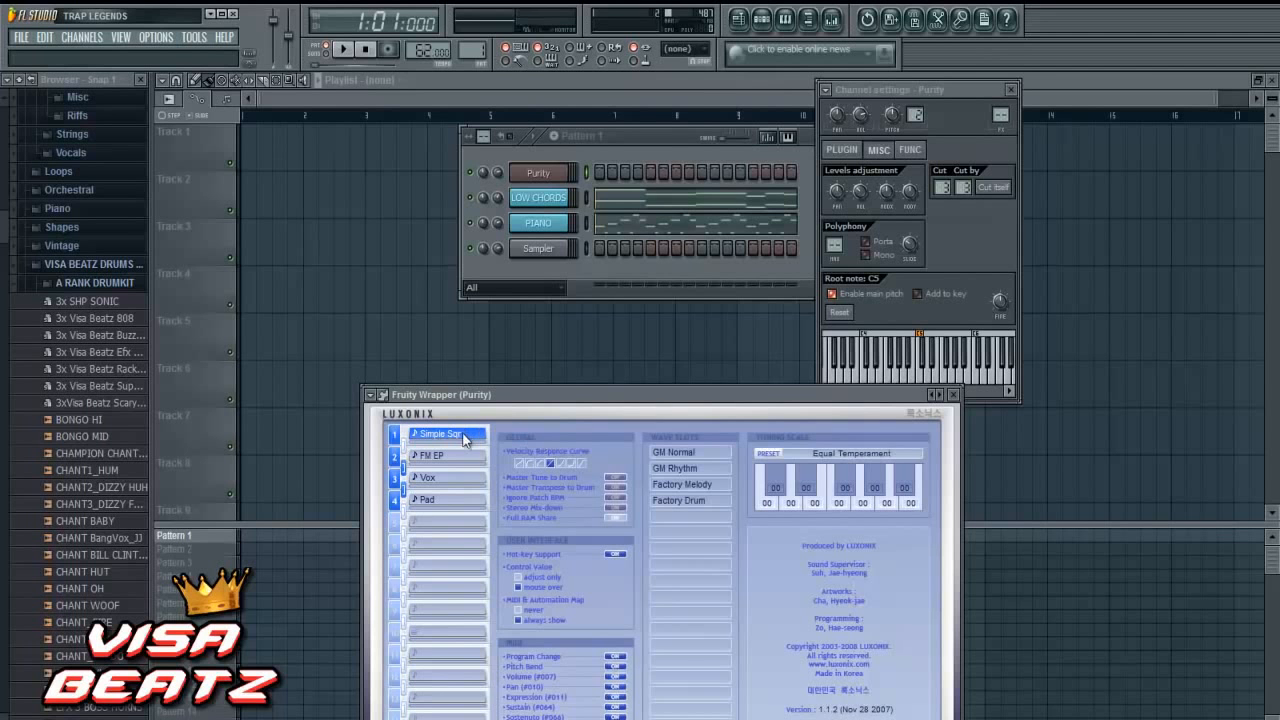
pyautogui.moveTo(635, 394); pyautogui.dragTo(640, 190)
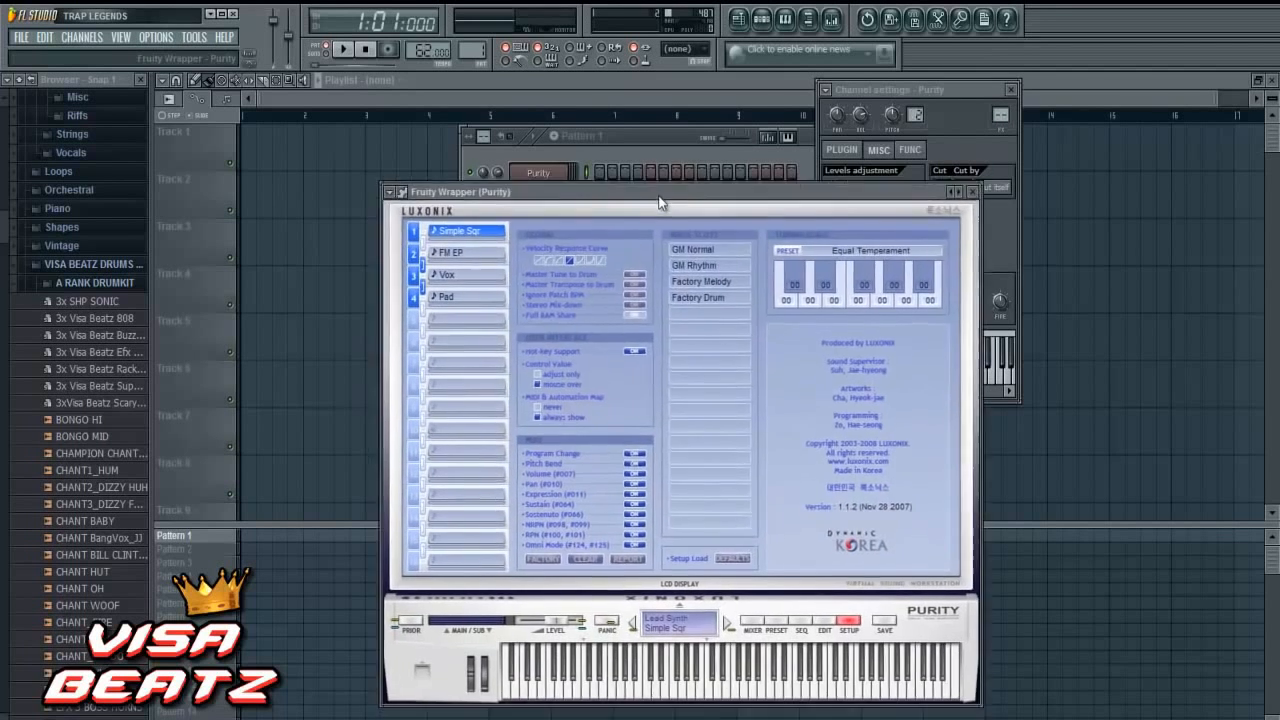
# - Rename the Purity channel as SIMPLE SQU and give it a pinkish-red colour
pyautogui.rightClick(572, 170)
pyautogui.click(597, 195)
pyautogui.write('SIMPLE SQU')
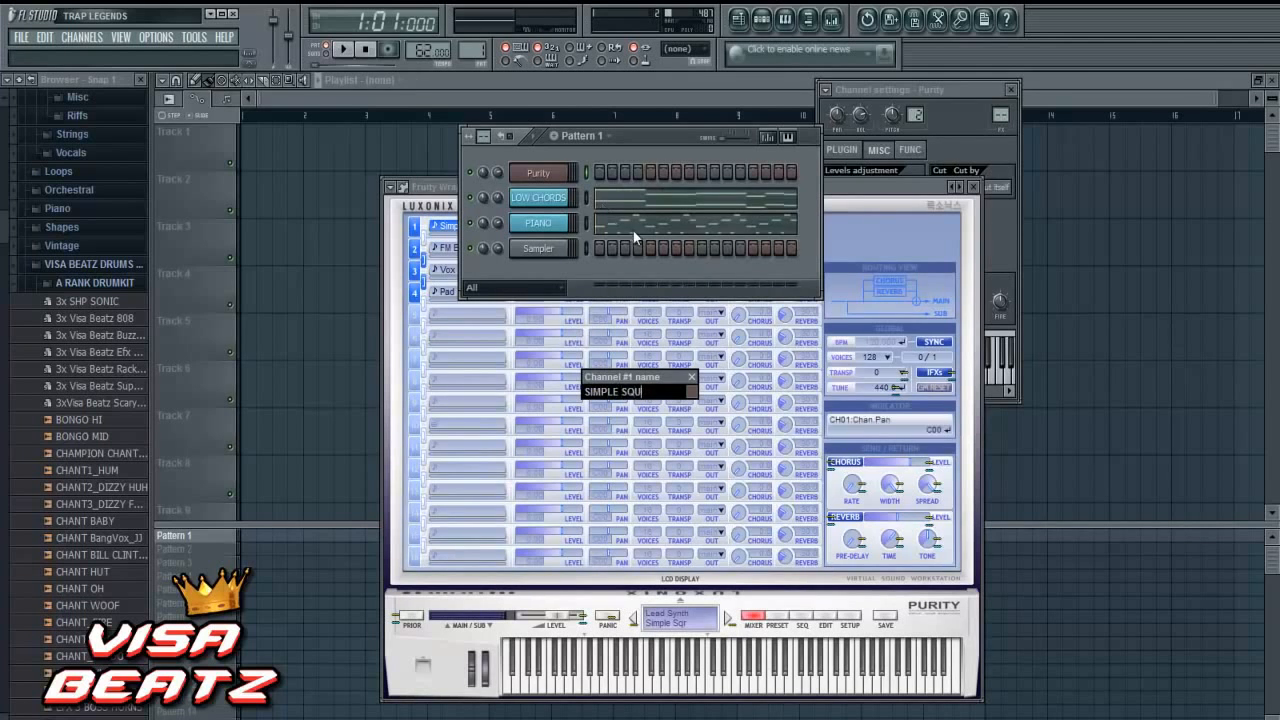
pyautogui.click(693, 392)
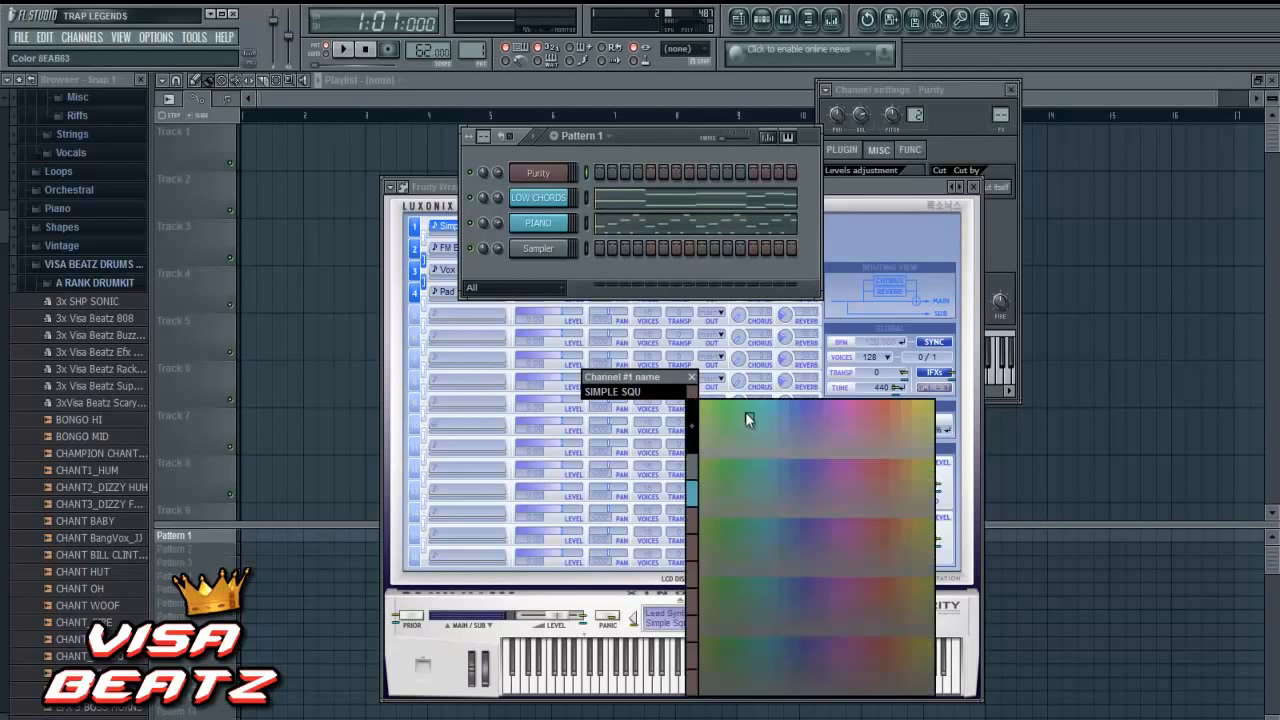
pyautogui.click(876, 404)
pyautogui.press('Return')
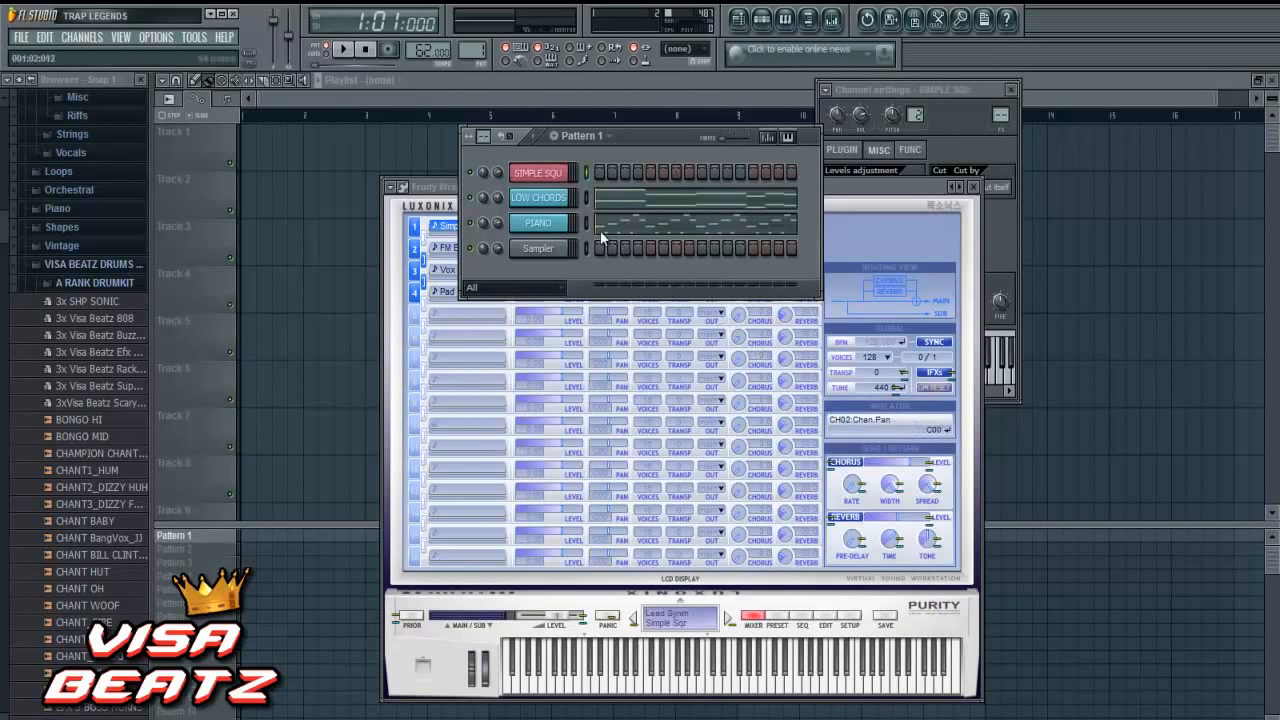
# - In the SIMPLE SQU piano roll, draw overlapping G#6, B6 and A#6 notes from beat 3 of bar 2 and lengthen the A#6
pyautogui.rightClick(552, 175)
pyautogui.click(583, 167)
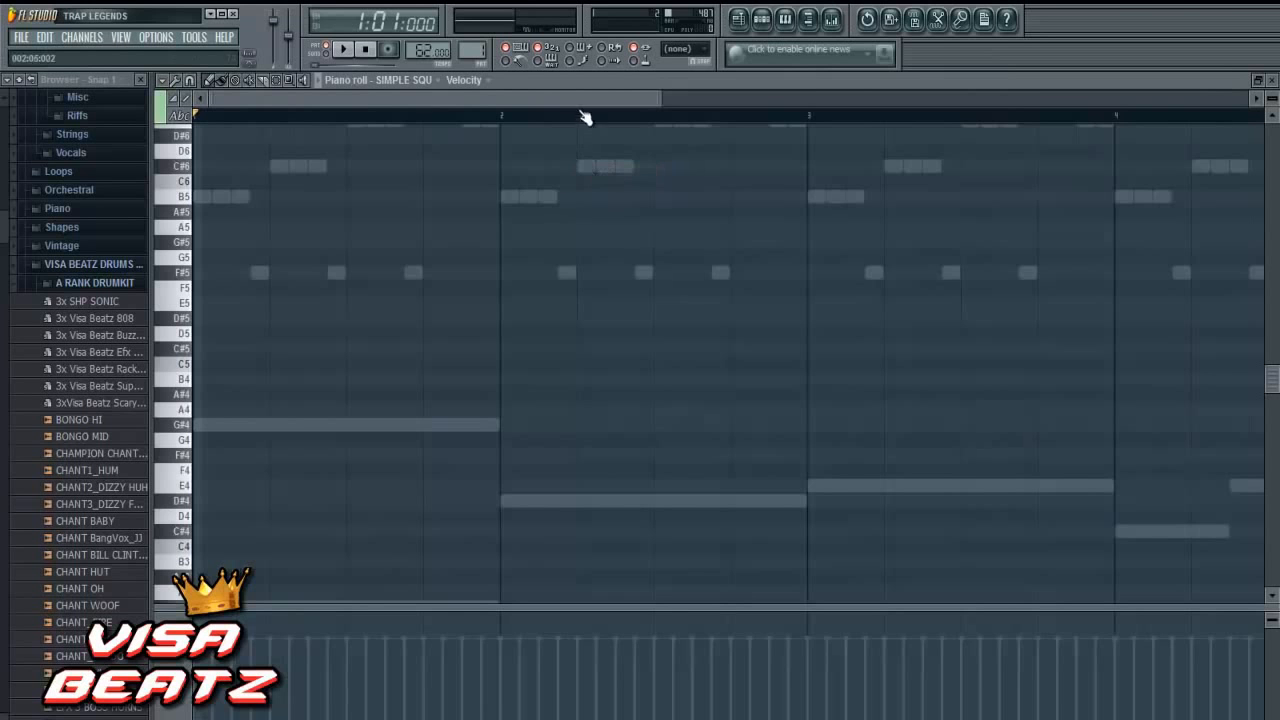
pyautogui.moveTo(575, 97); pyautogui.dragTo(615, 97)
pyautogui.scroll(3, 606, 325)
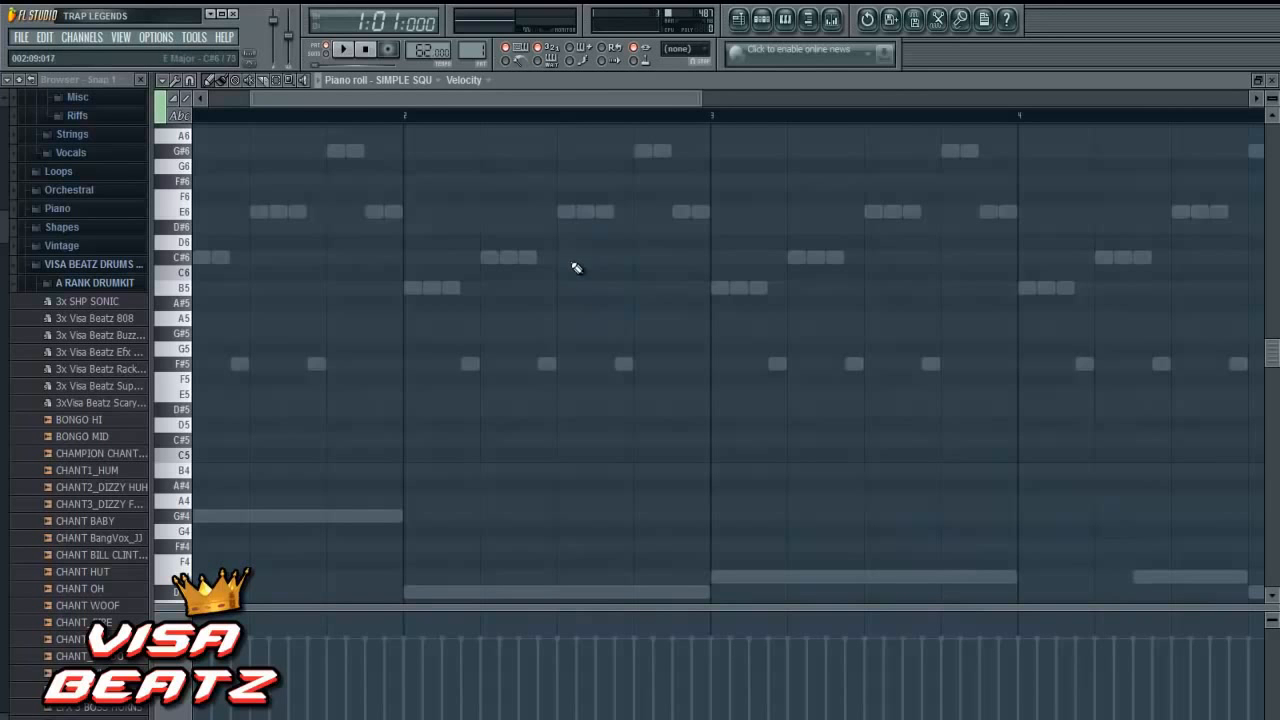
pyautogui.scroll(3, 576, 290)
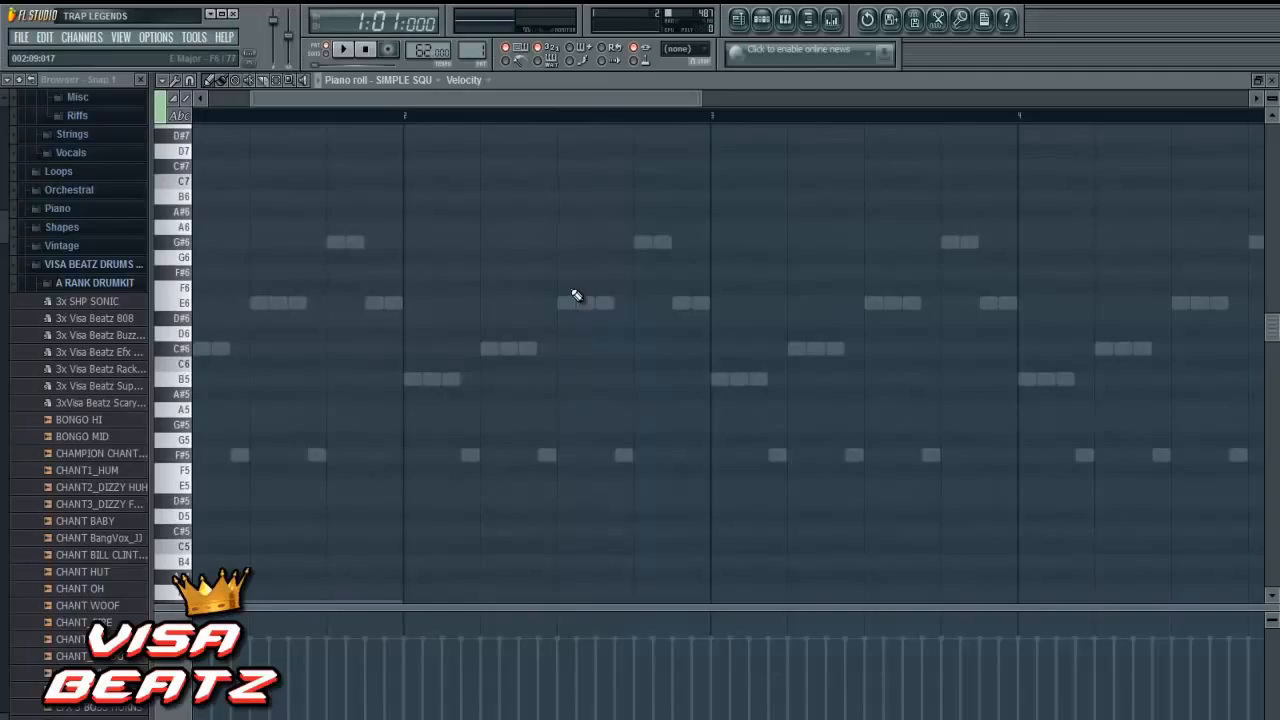
pyautogui.click(557, 246)
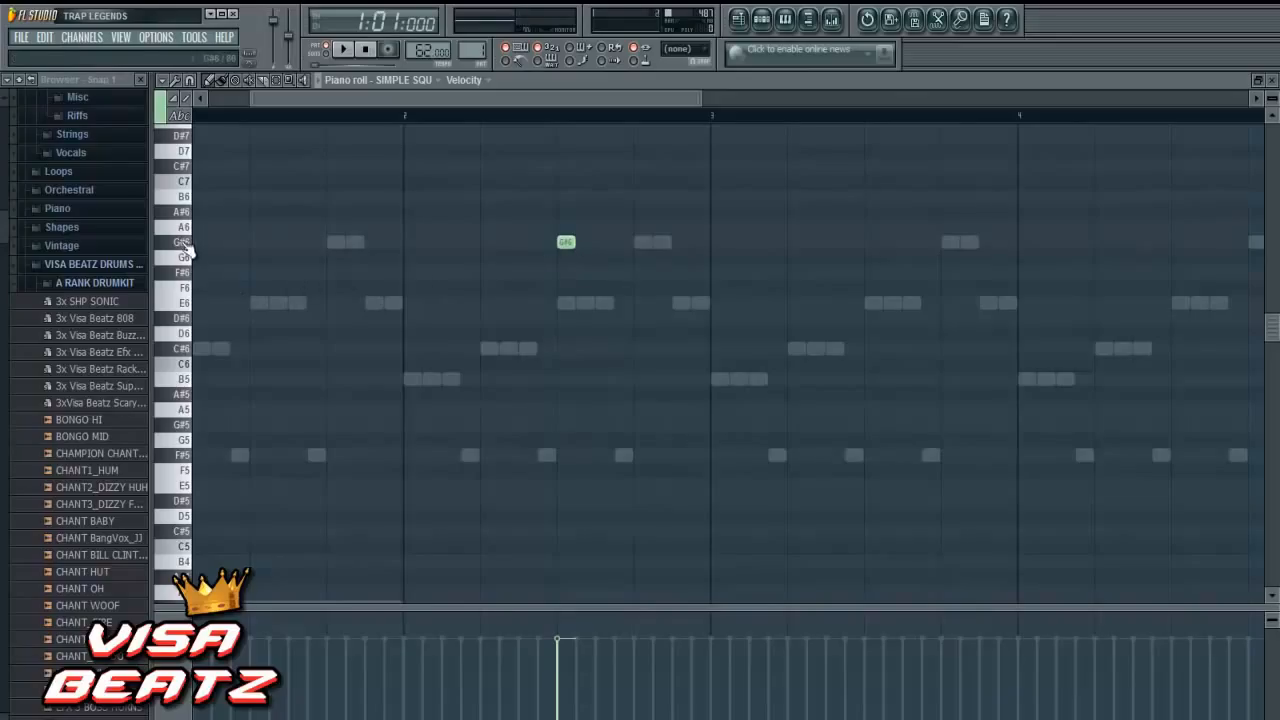
pyautogui.click(574, 197)
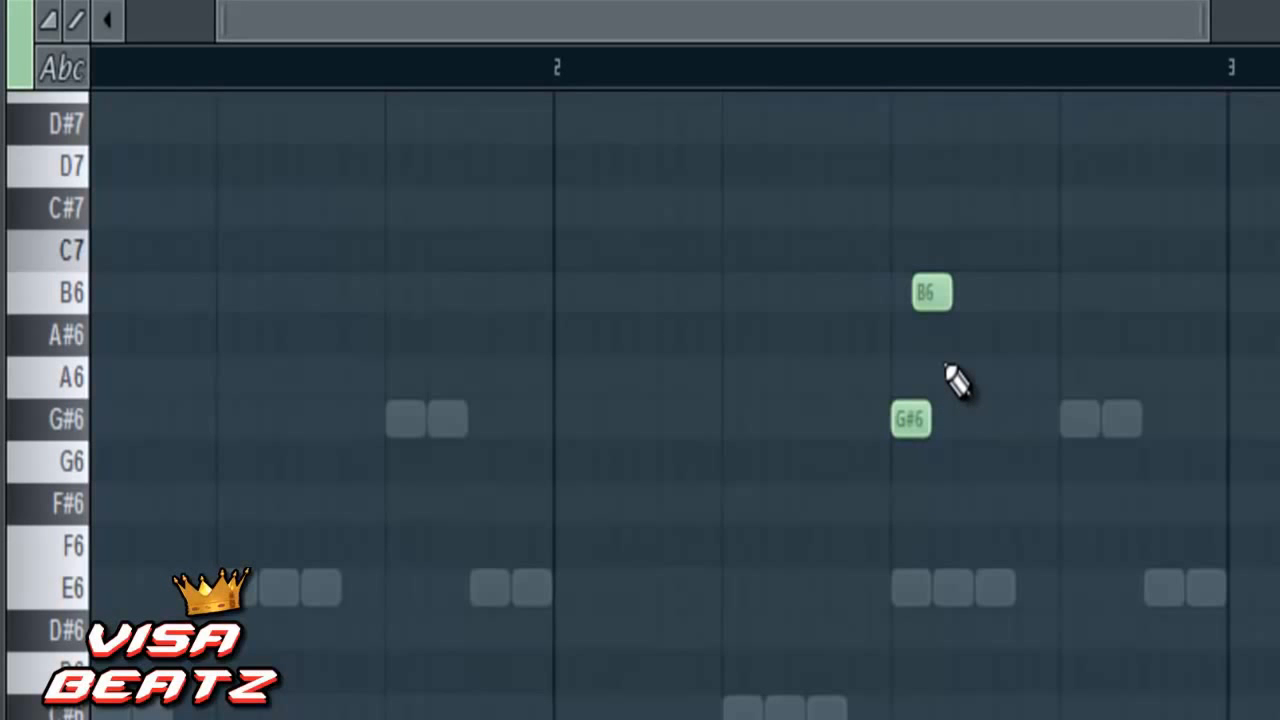
pyautogui.click(950, 343)
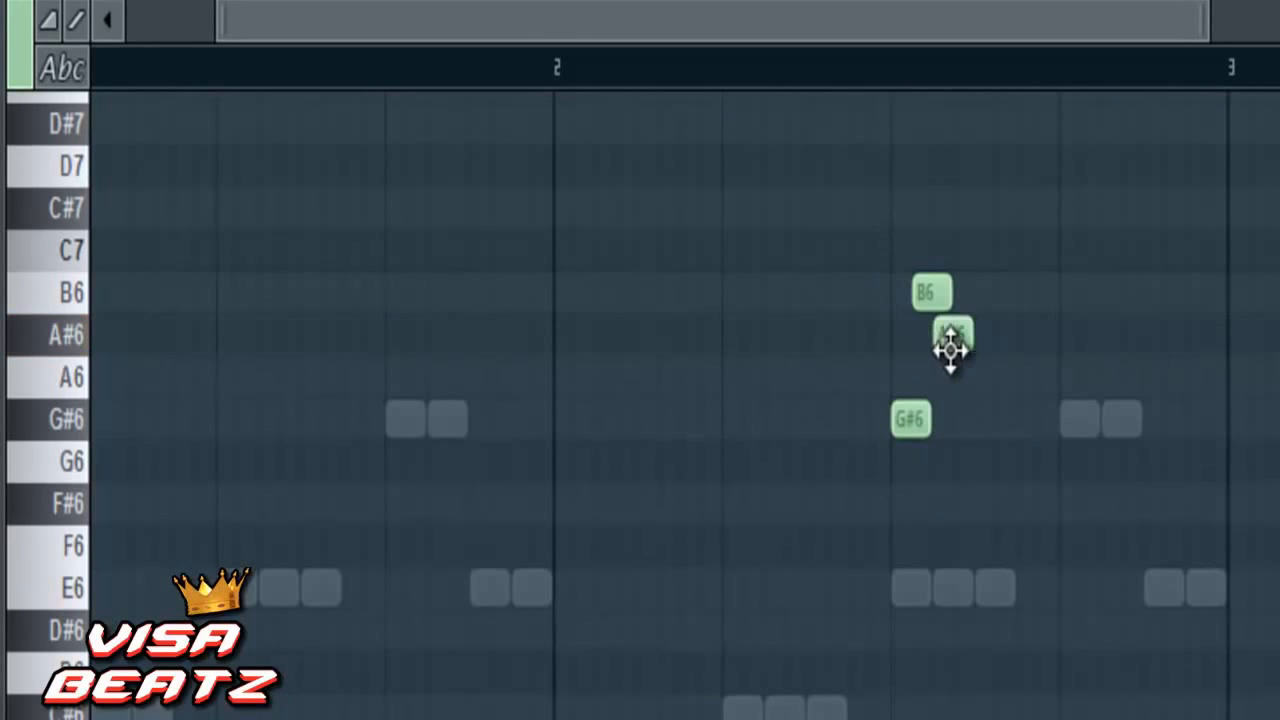
pyautogui.moveTo(971, 354); pyautogui.dragTo(993, 357)
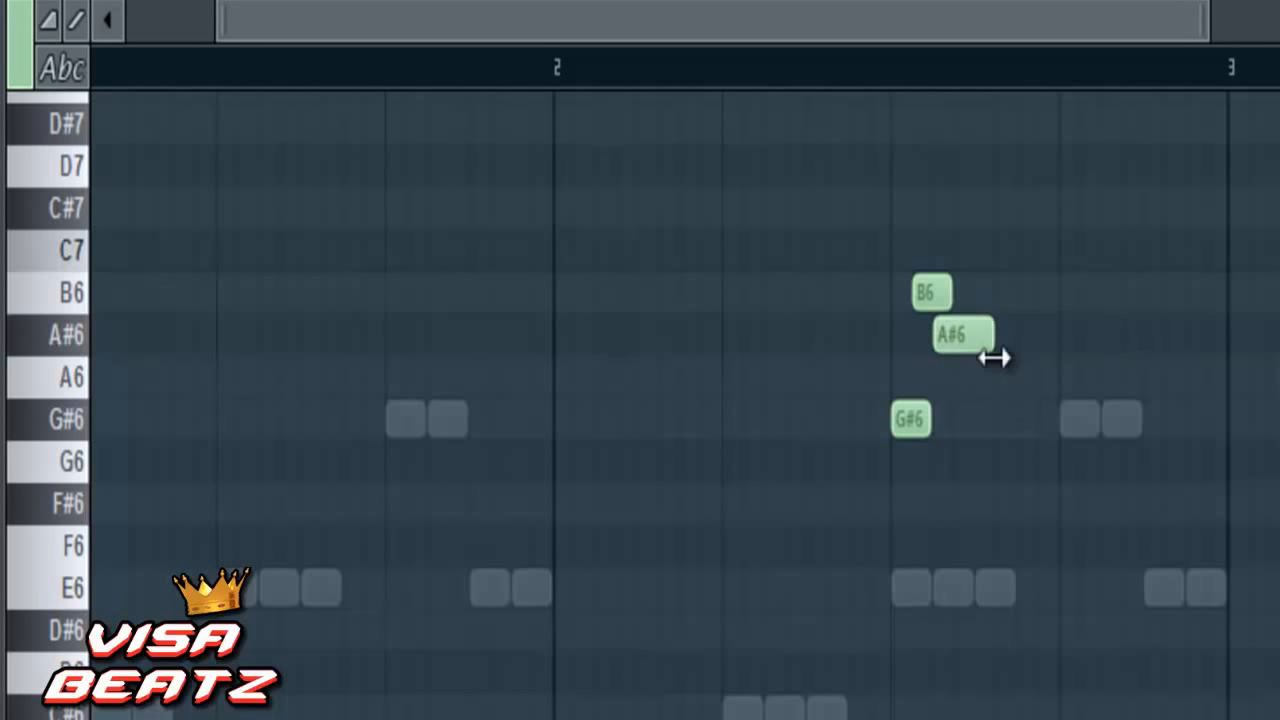
# - Select the G#6, B6 and A#6 notes and duplicate them one beat over, onto beat 4 of bar 2
pyautogui.moveTo(1046, 188); pyautogui.dragTo(884, 598)
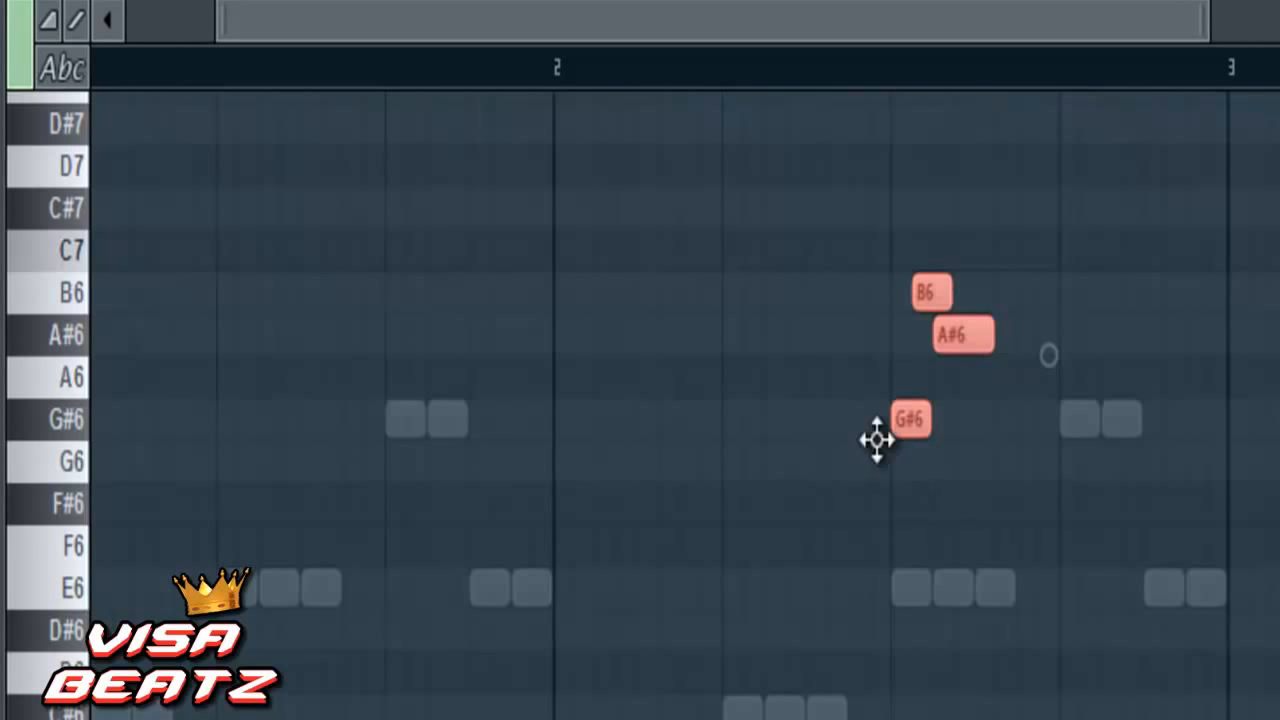
pyautogui.moveTo(911, 423); pyautogui.dragTo(1083, 443)
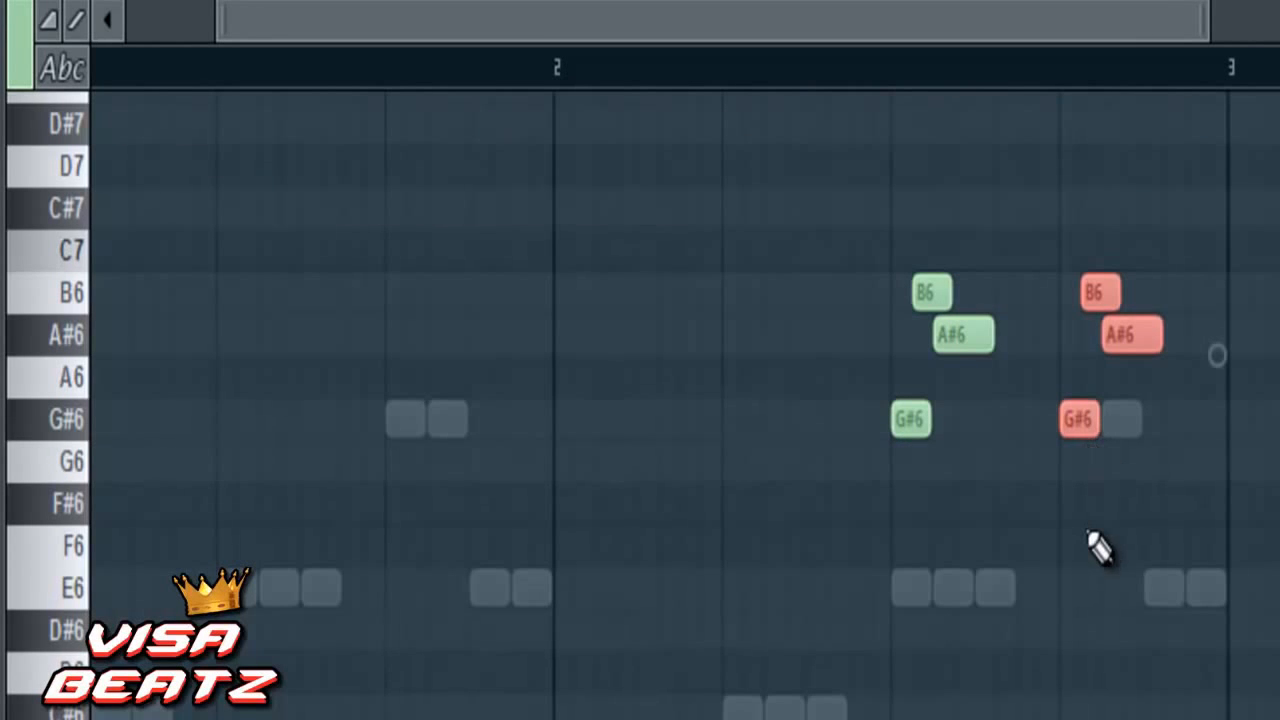
pyautogui.click(1158, 708)
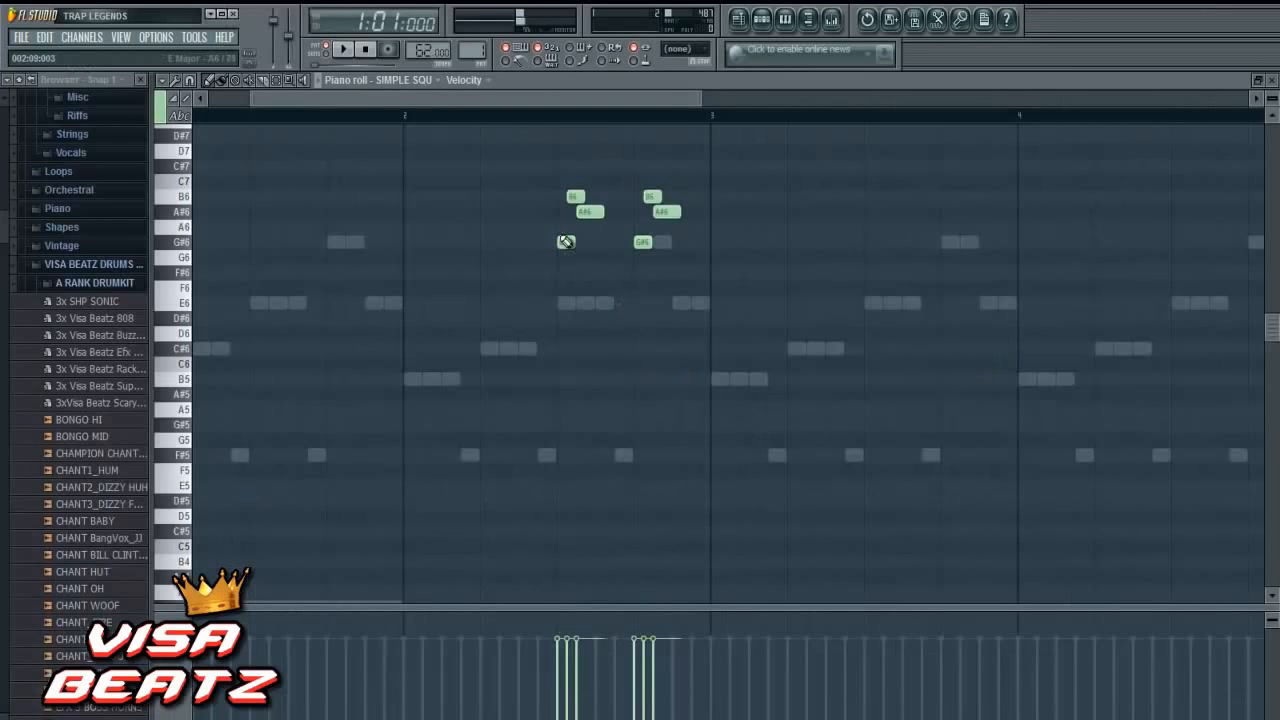
# - Select all six bar 2 notes and duplicate them onto beats 3 and 4 of bar 4
pyautogui.moveTo(529, 144); pyautogui.dragTo(744, 308)
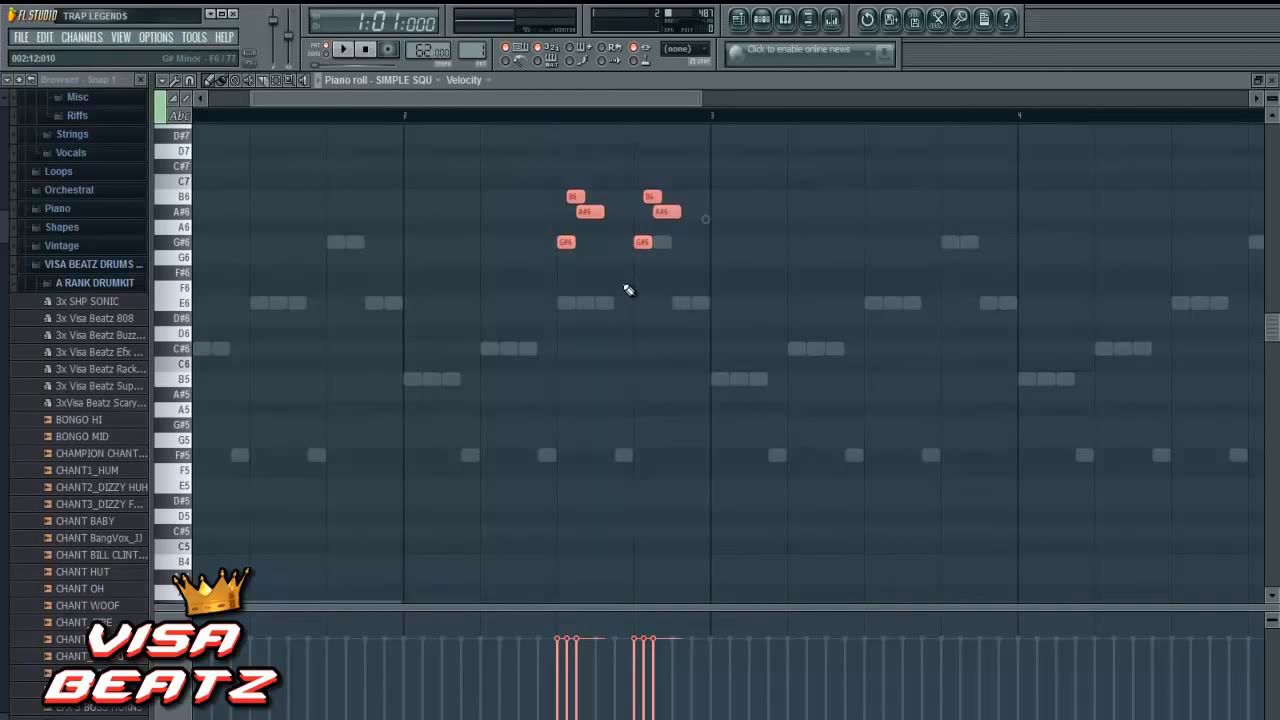
pyautogui.moveTo(566, 242); pyautogui.dragTo(1190, 259)
pyautogui.moveTo(602, 92); pyautogui.dragTo(755, 100)
pyautogui.moveTo(840, 246); pyautogui.dragTo(829, 242)
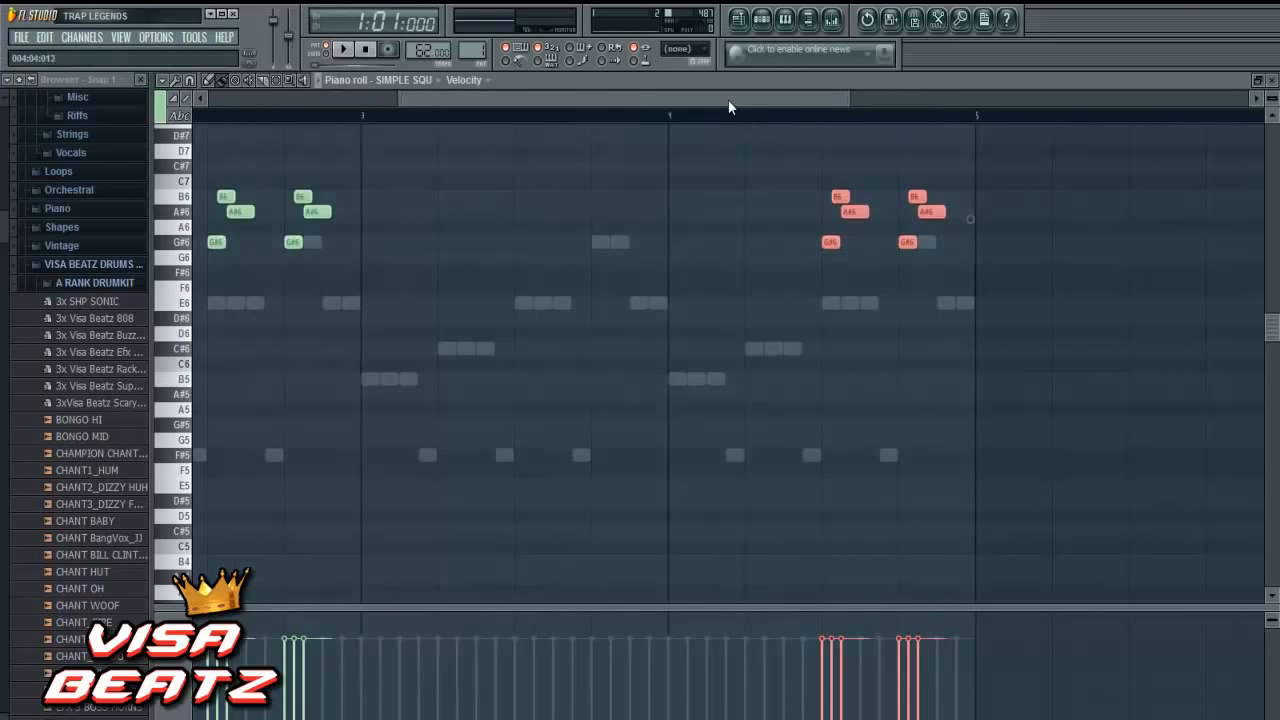
# - Play the pattern, lower the SIMPLE SQU channel volume to about 41%, and stop playback
pyautogui.moveTo(728, 101); pyautogui.dragTo(525, 96)
pyautogui.click(345, 53)
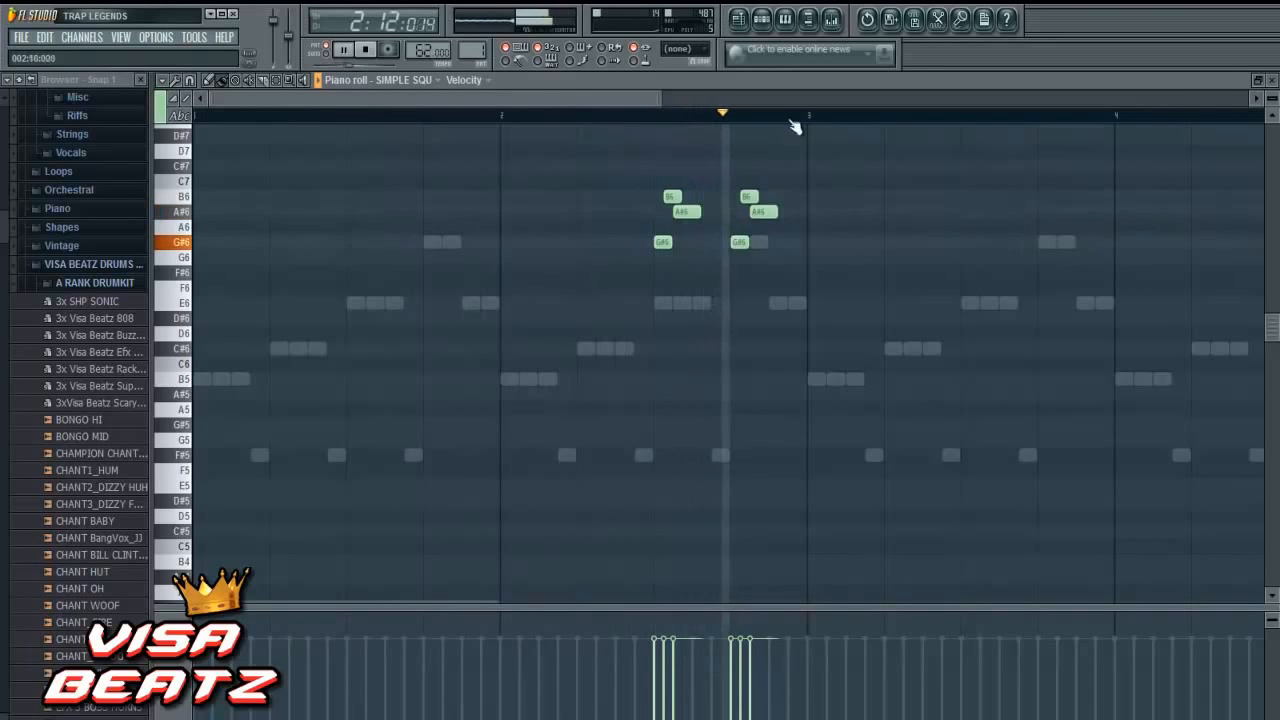
pyautogui.click(1271, 81)
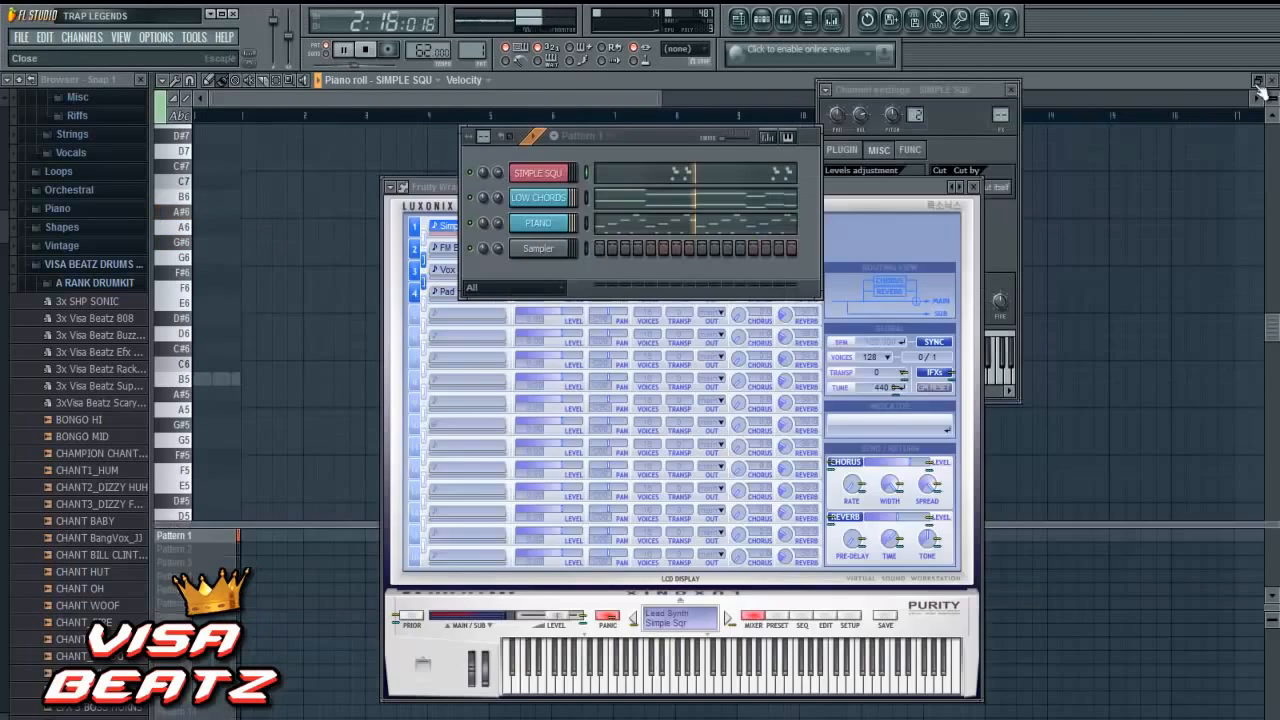
pyautogui.click(525, 173)
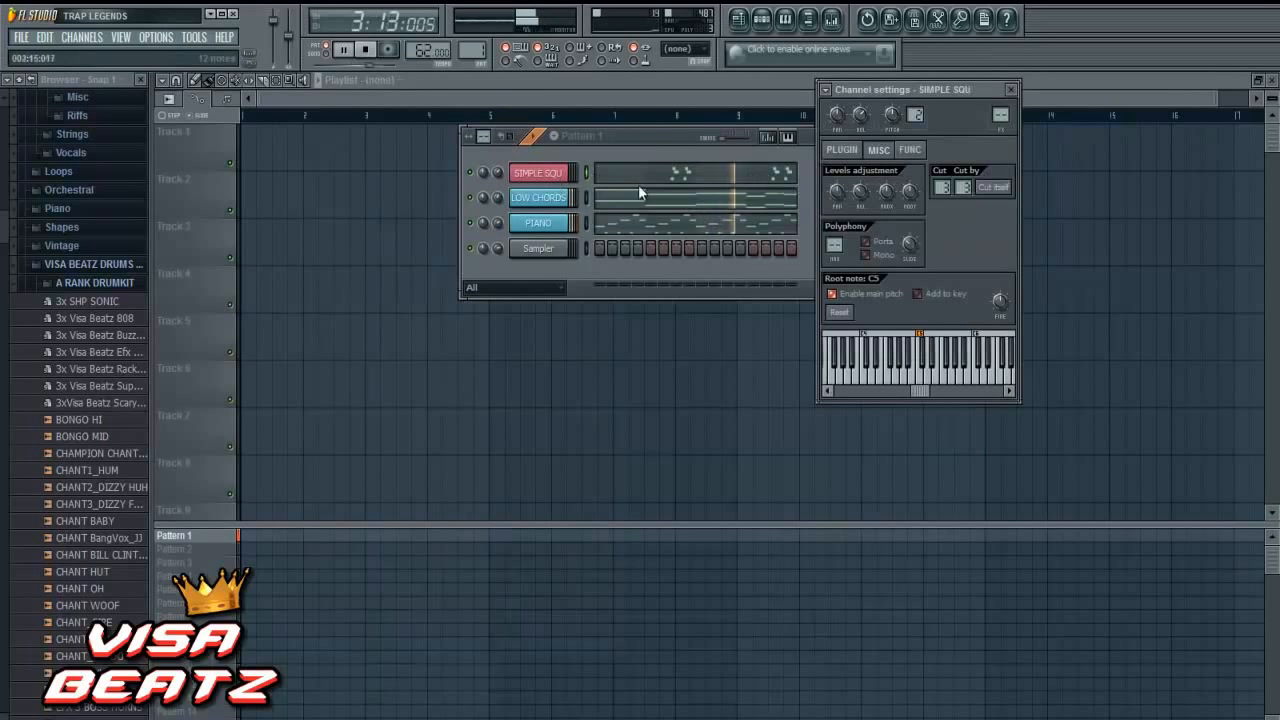
pyautogui.moveTo(497, 173); pyautogui.dragTo(497, 188)
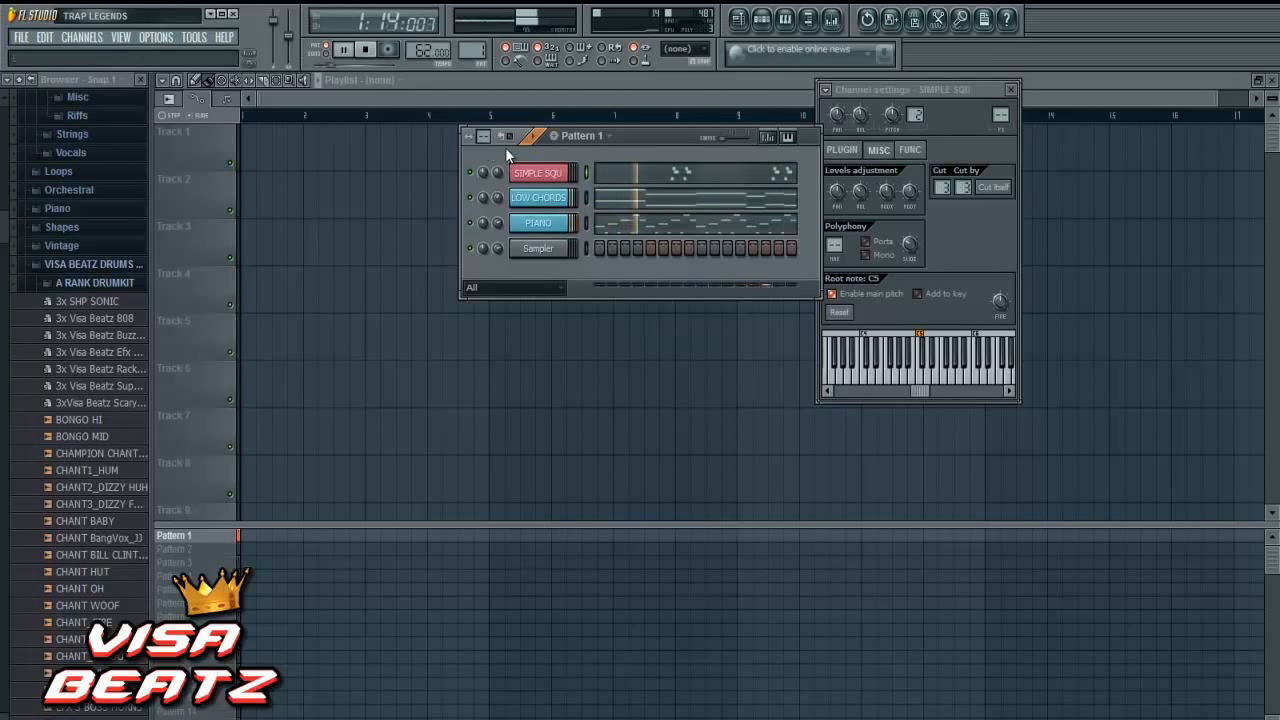
pyautogui.moveTo(496, 170); pyautogui.dragTo(499, 184)
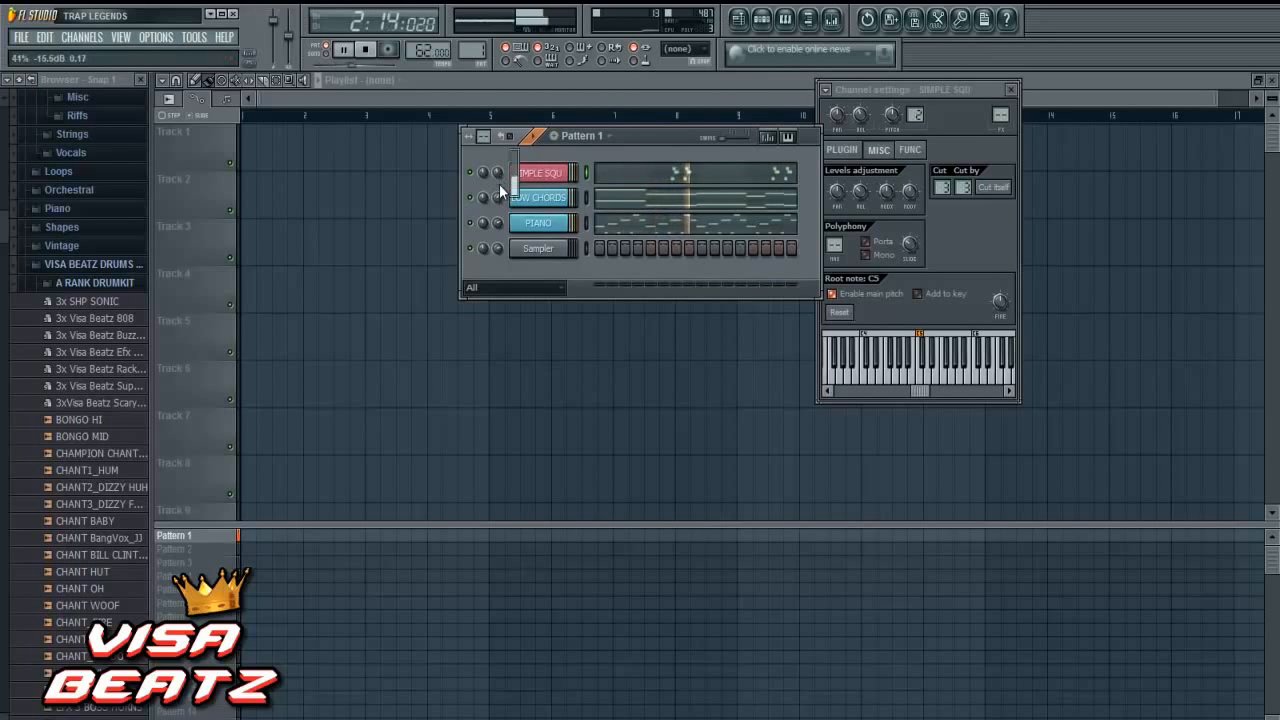
pyautogui.click(366, 50)
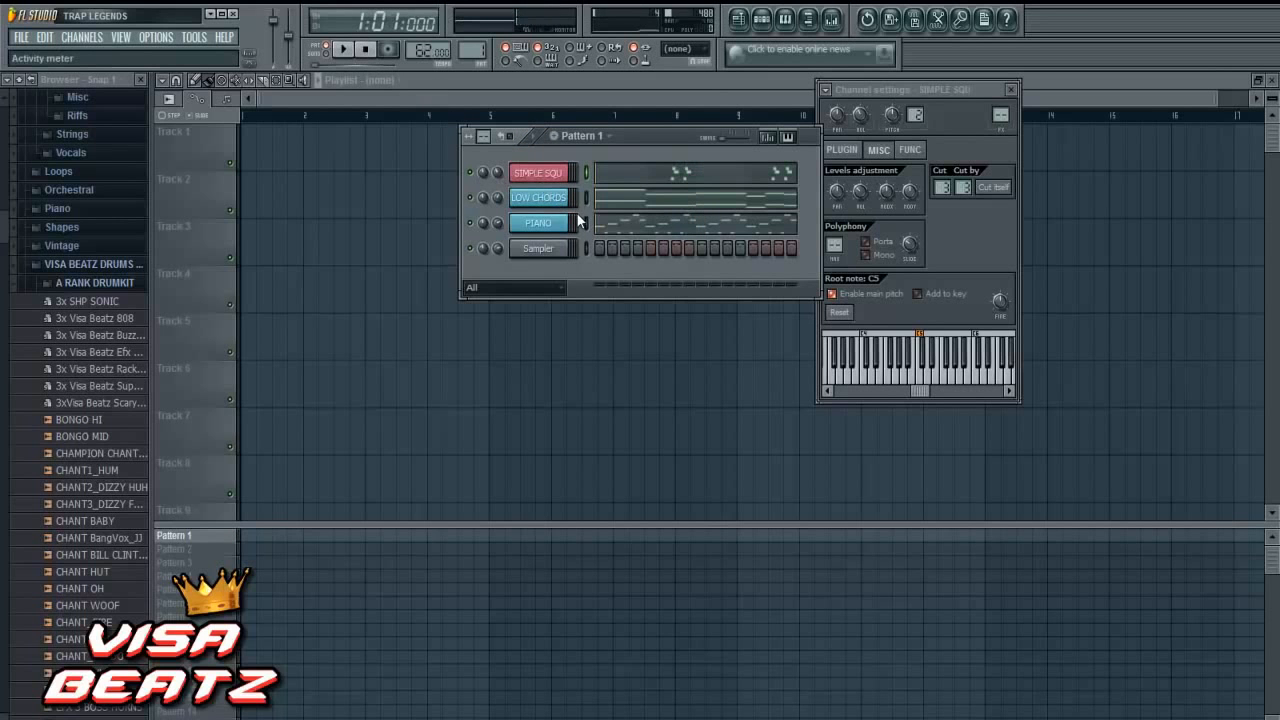
# - Review the SIMPLE SQU notes in the piano roll, and clone the SIMPLE SQU channel
pyautogui.rightClick(565, 172)
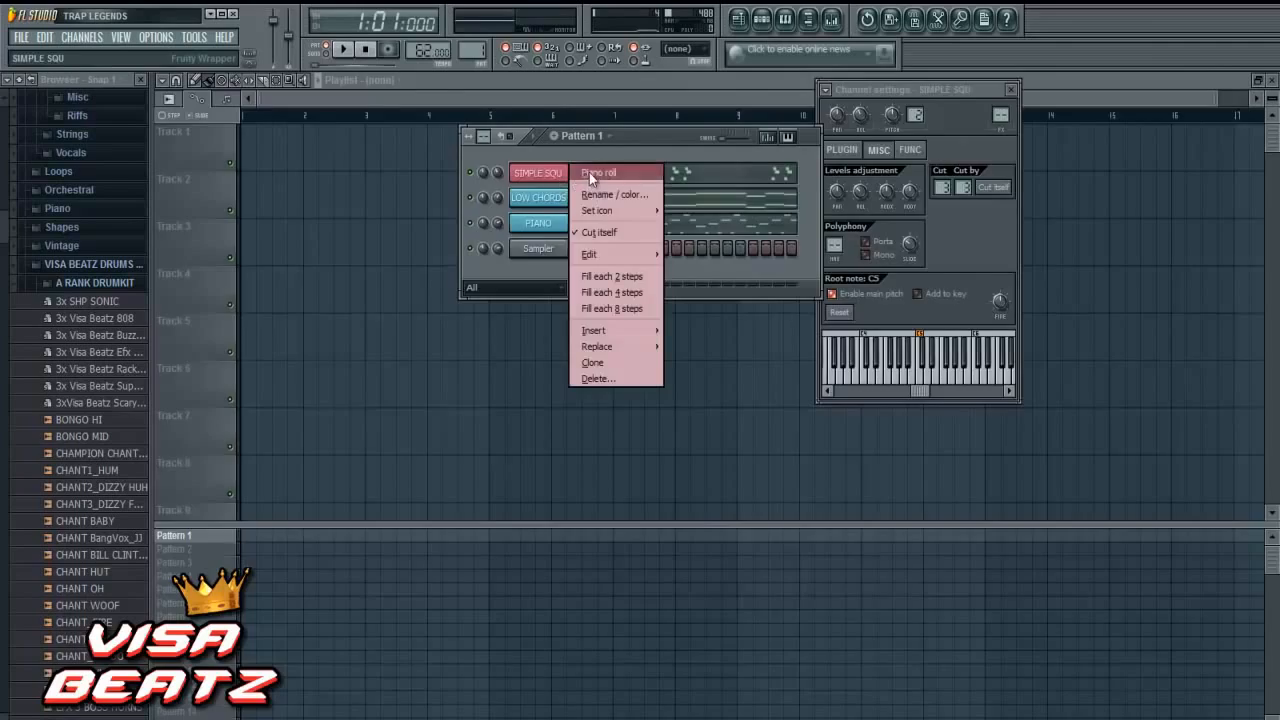
pyautogui.click(589, 172)
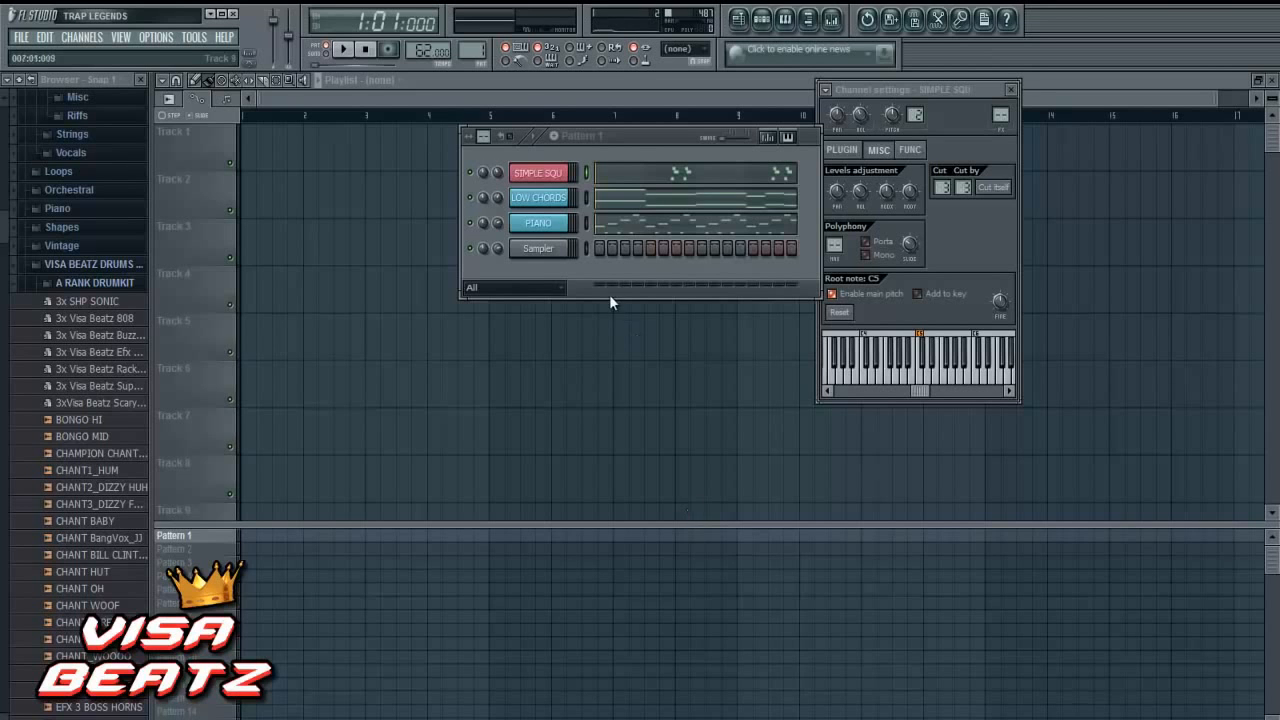
pyautogui.rightClick(542, 174)
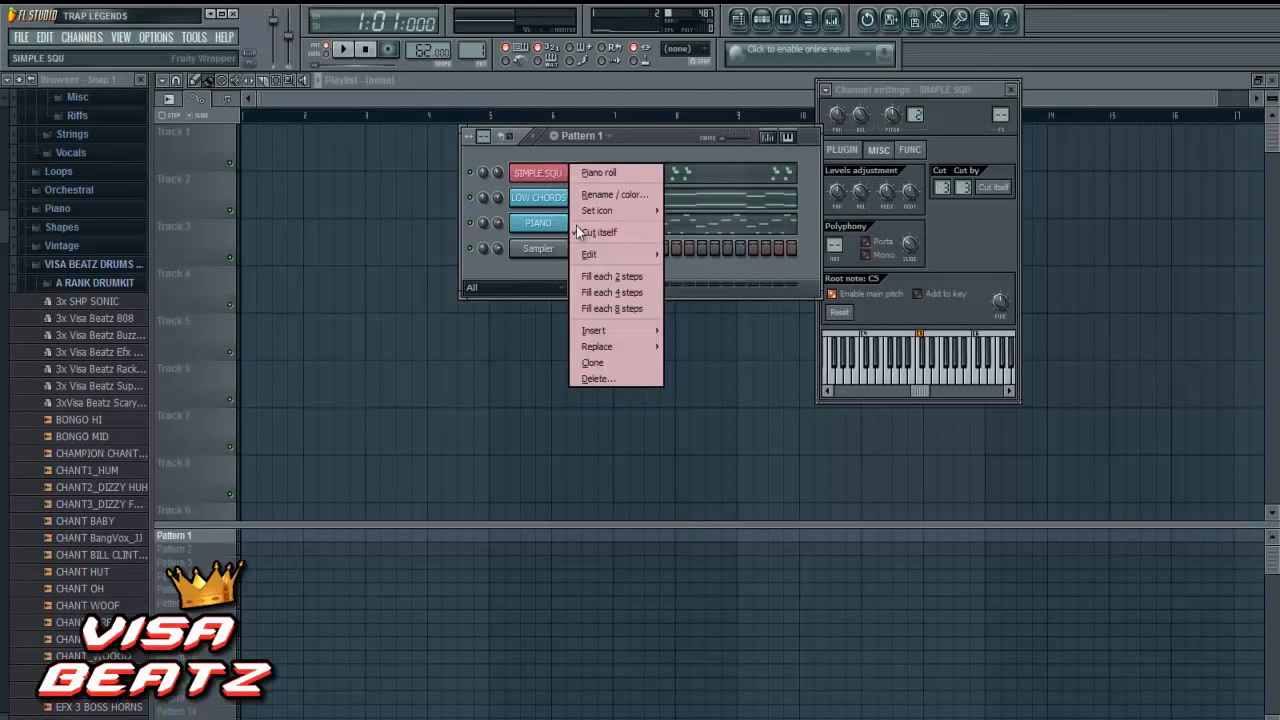
pyautogui.click(606, 361)
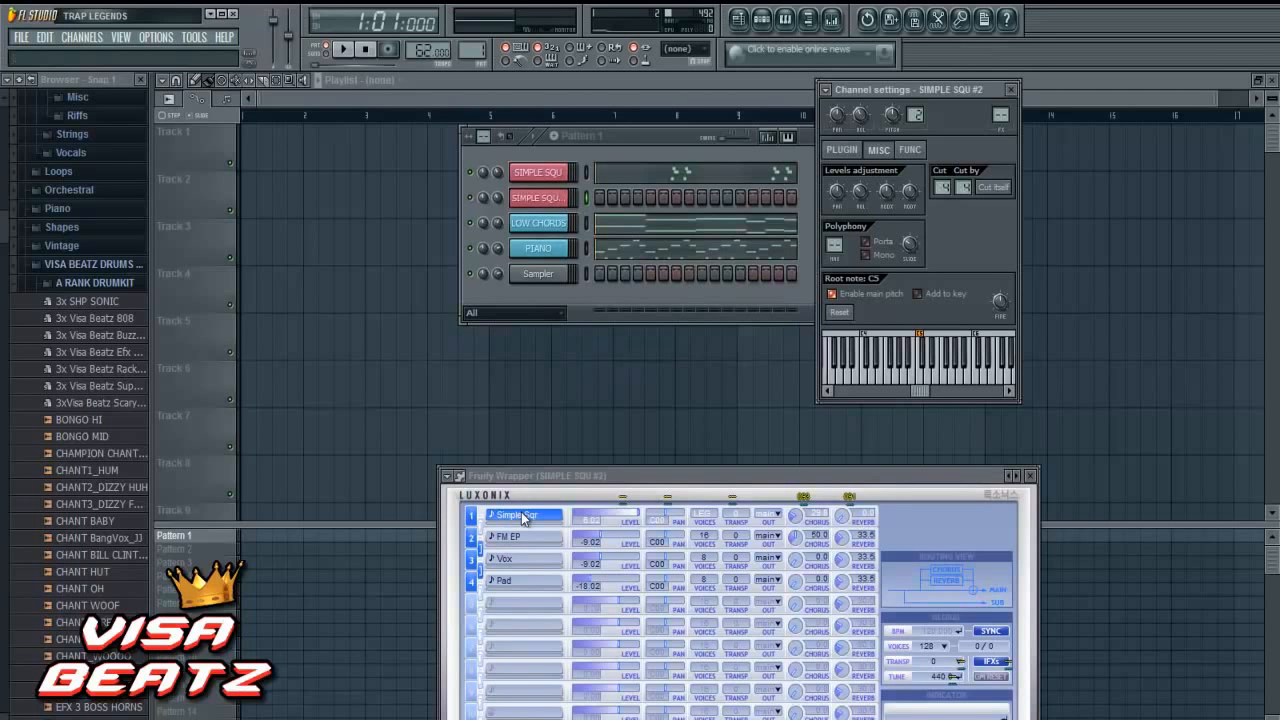
# - Load the Multipurpose preset into the first slot of the cloned channel's Purity plugin
pyautogui.moveTo(592, 476); pyautogui.dragTo(546, 317)
pyautogui.click(483, 358)
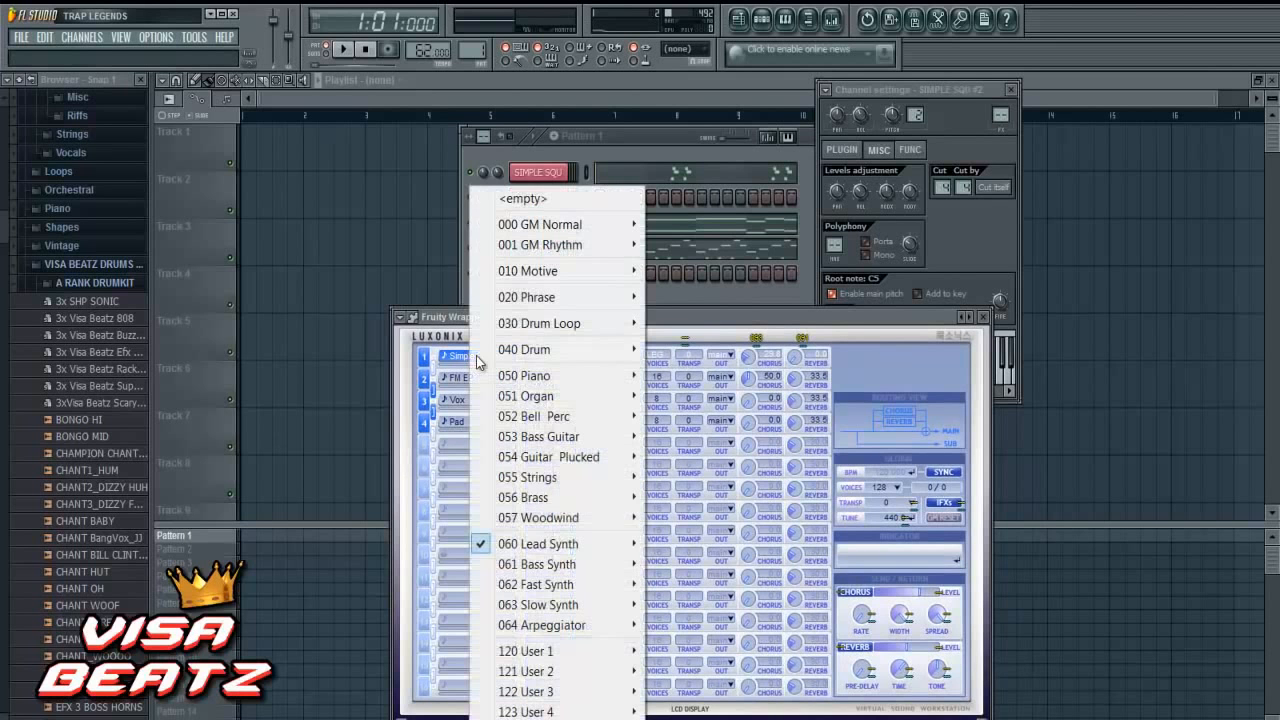
pyautogui.moveTo(572, 545)
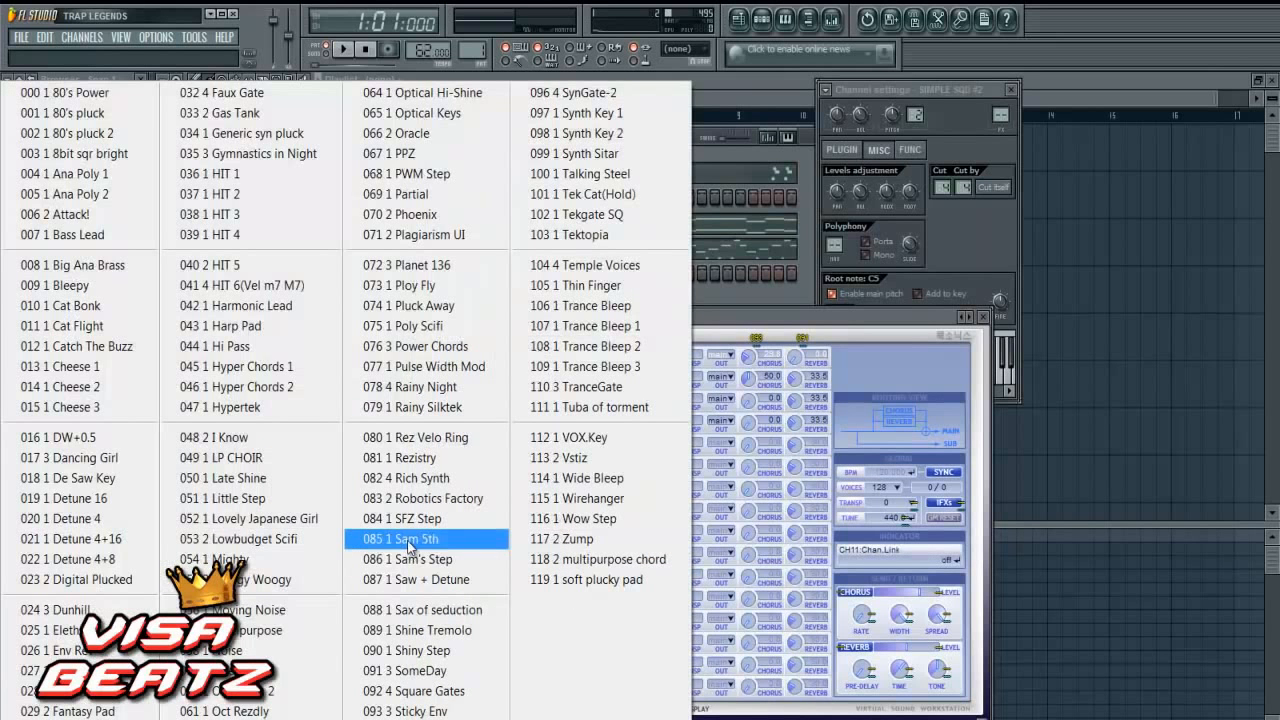
pyautogui.click(285, 632)
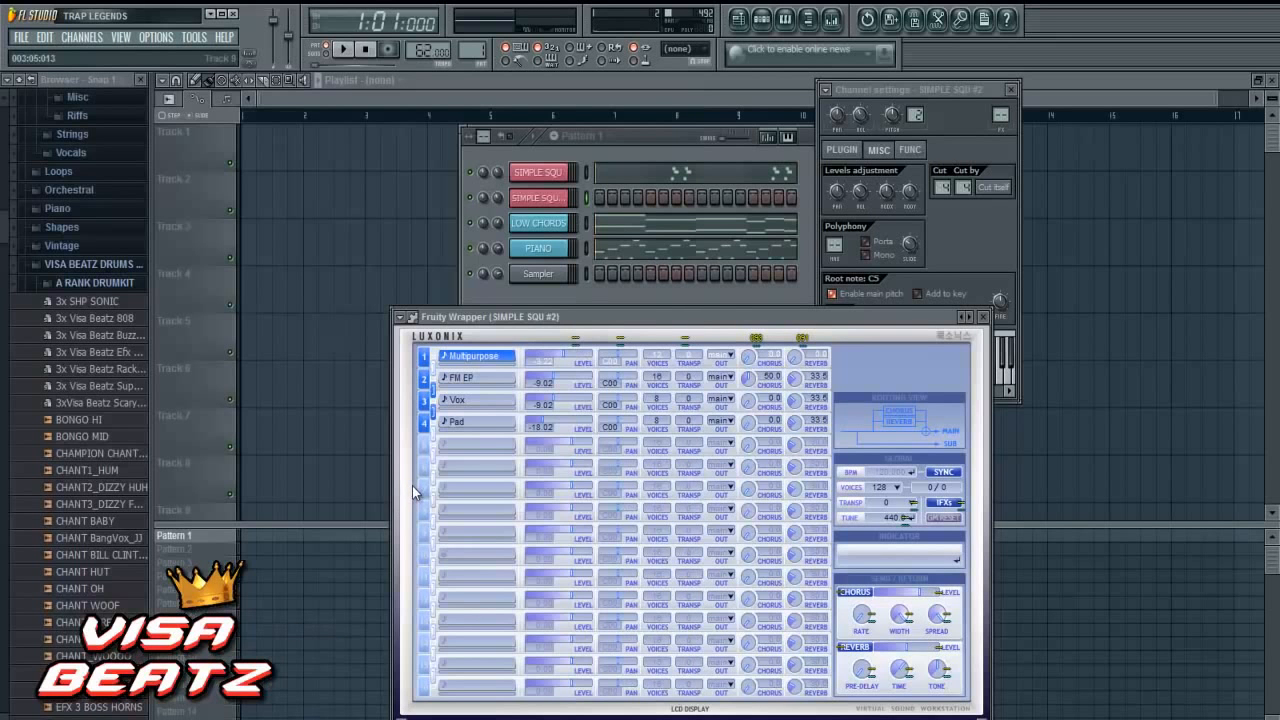
# - Rename the cloned SIMPLE SQU #2 channel to HOOK LEAD SYNTH
pyautogui.rightClick(553, 201)
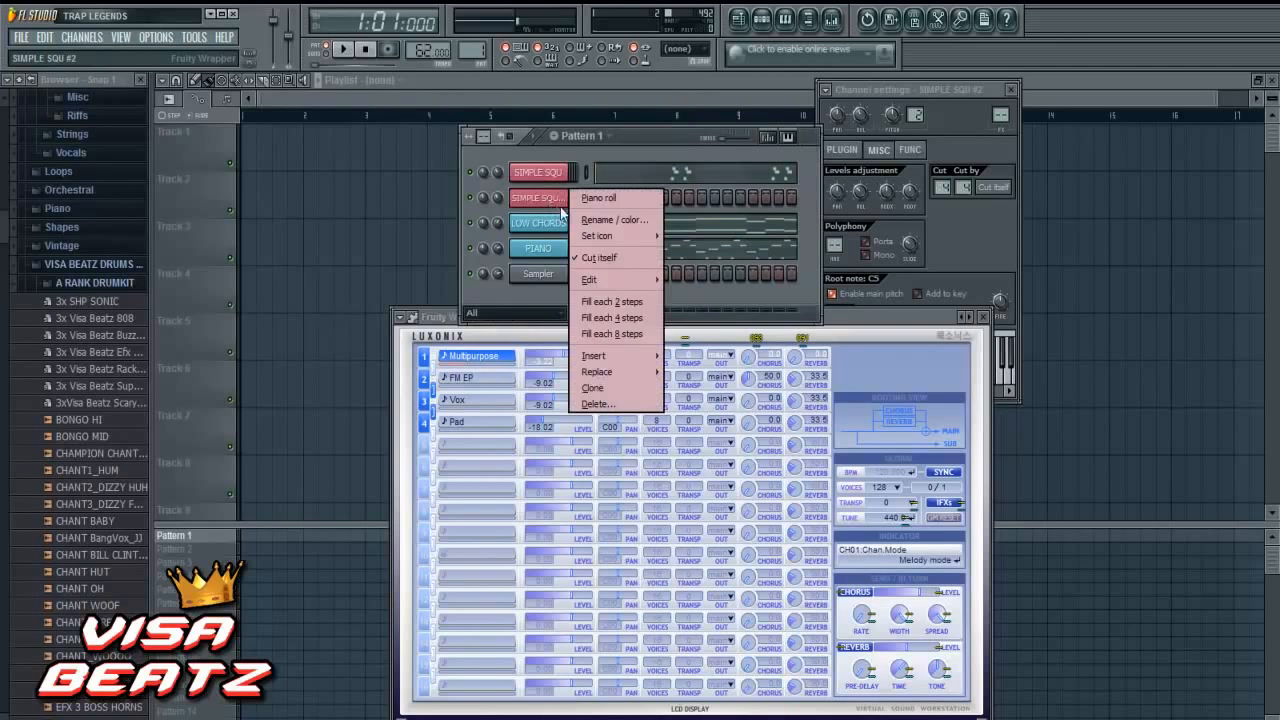
pyautogui.click(576, 214)
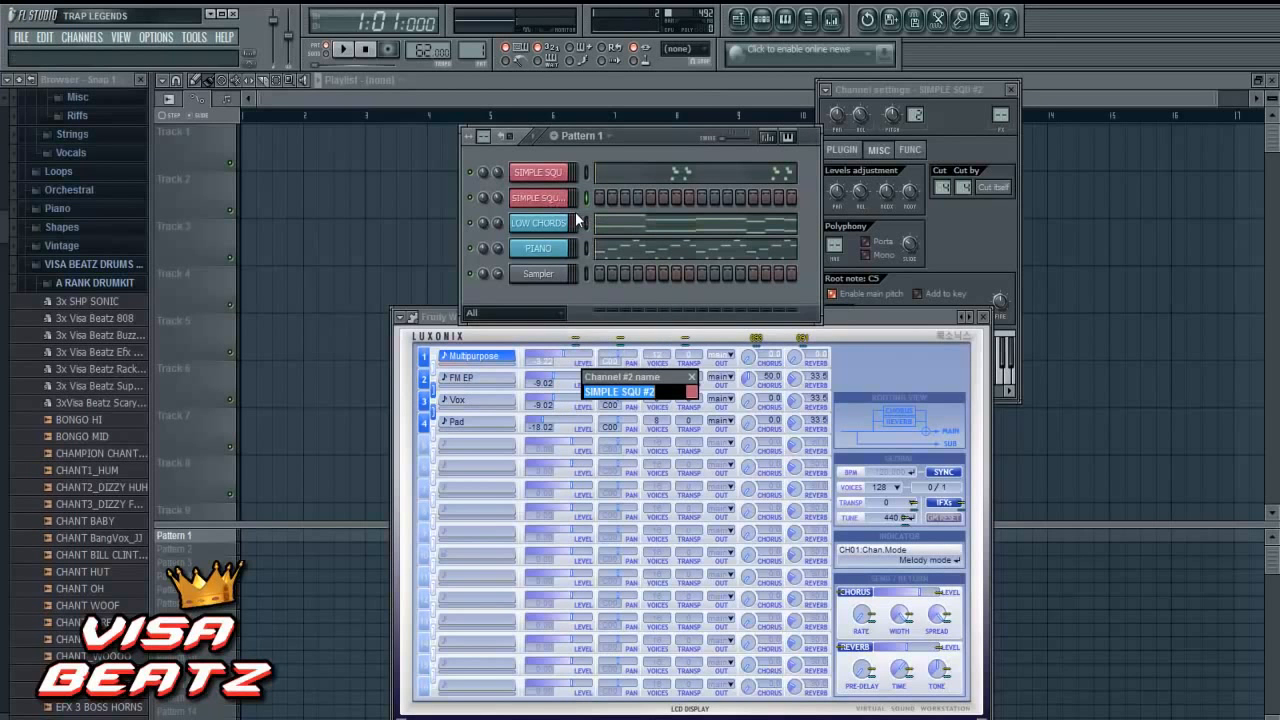
pyautogui.write('H')
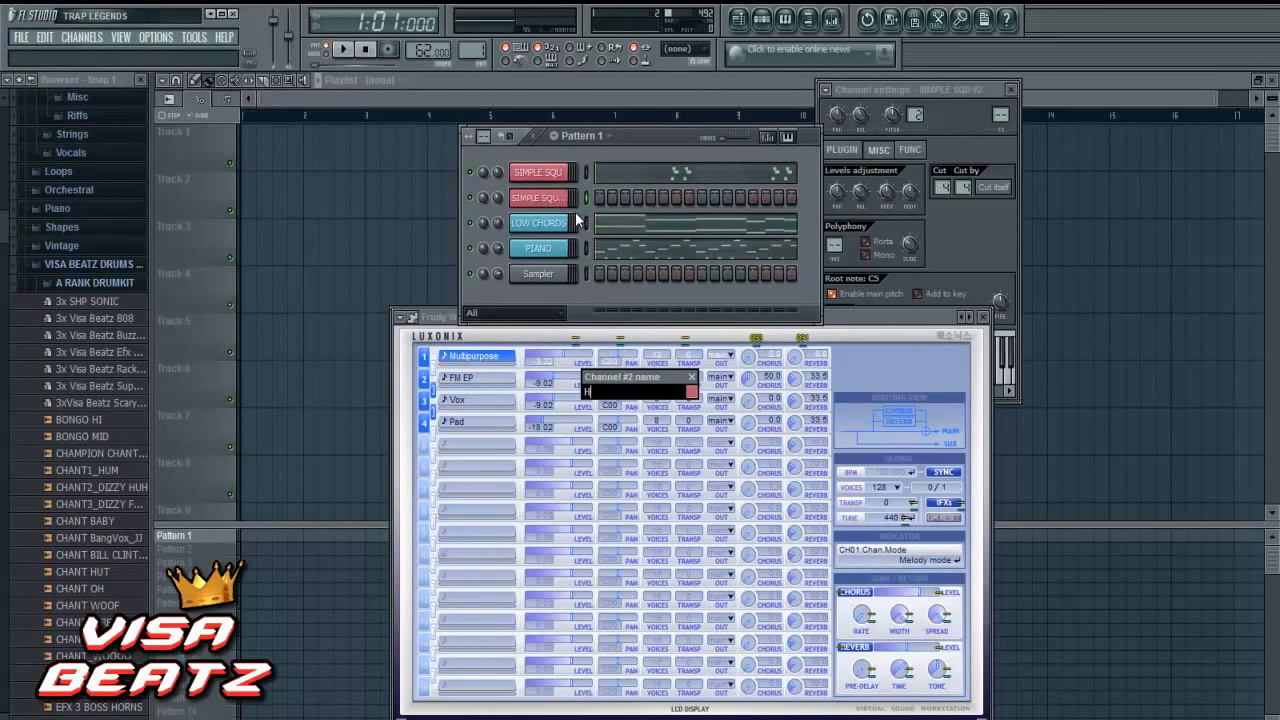
pyautogui.write('OOK LEAD SYNTH')
pyautogui.press('Return')
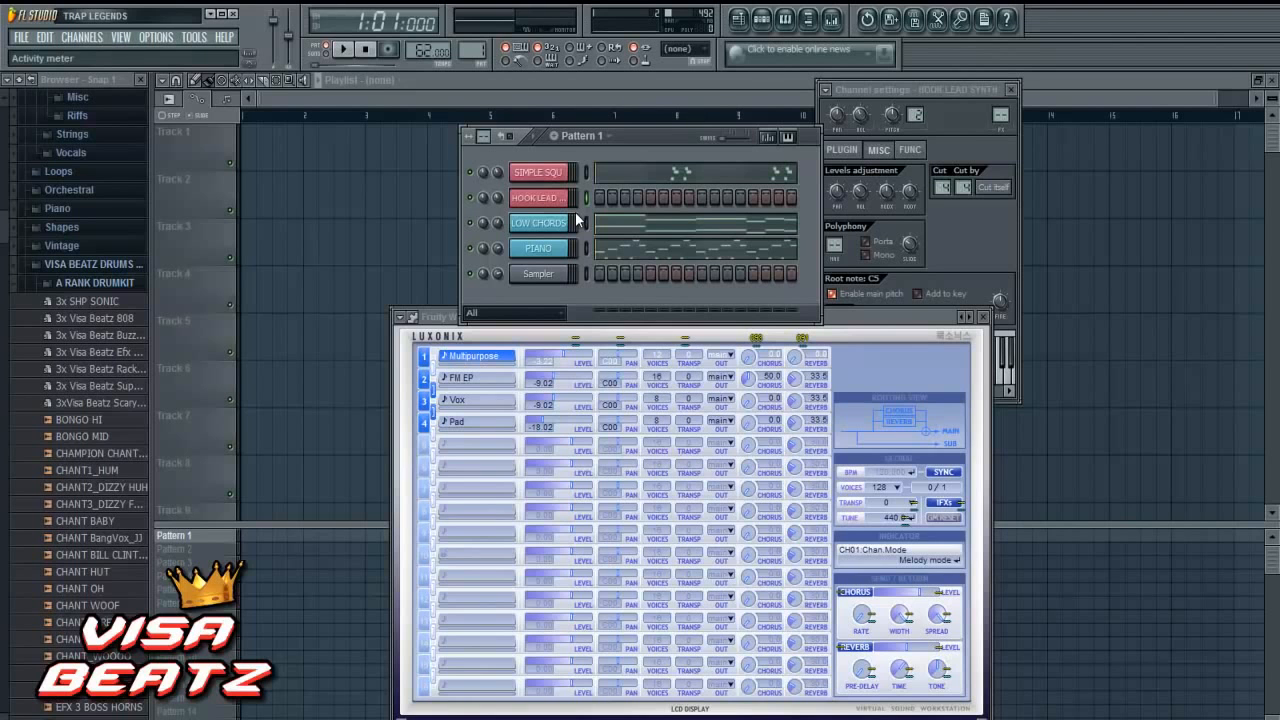
# - In the HOOK LEAD SYNTH piano roll, draw a G#6 note about 3.5 steps long near the start of bar 1
pyautogui.rightClick(576, 198)
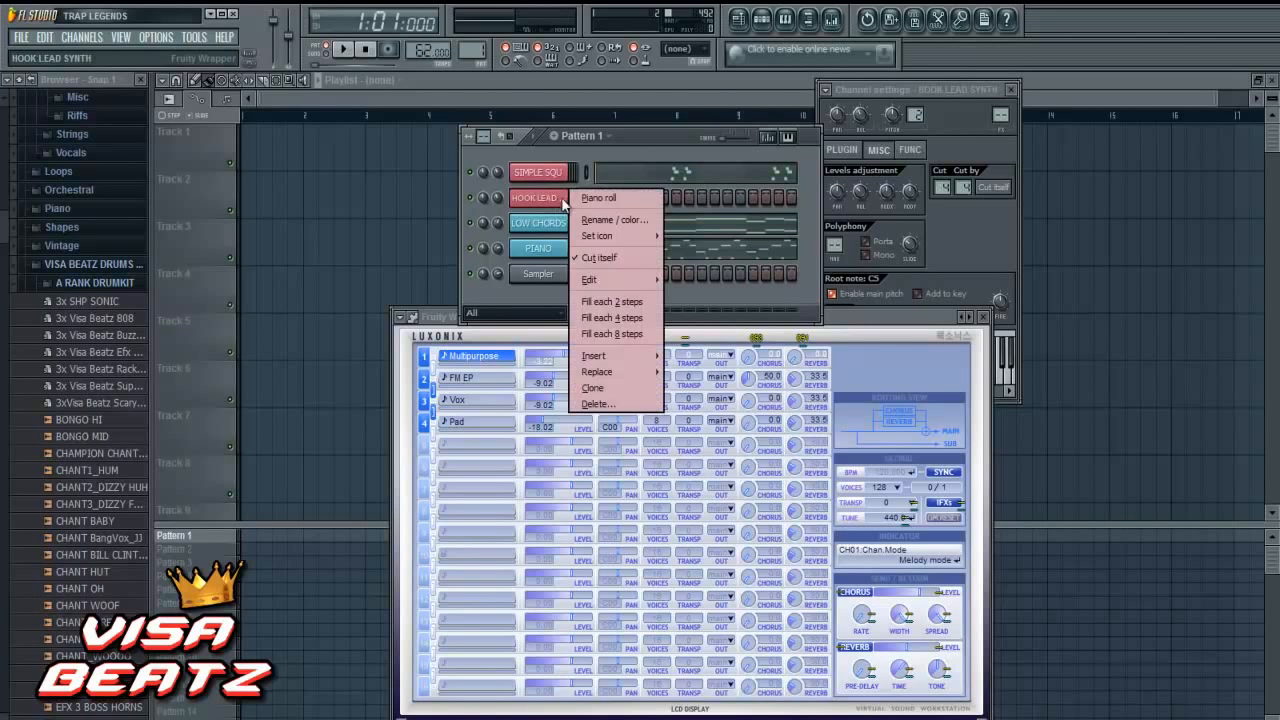
pyautogui.click(580, 197)
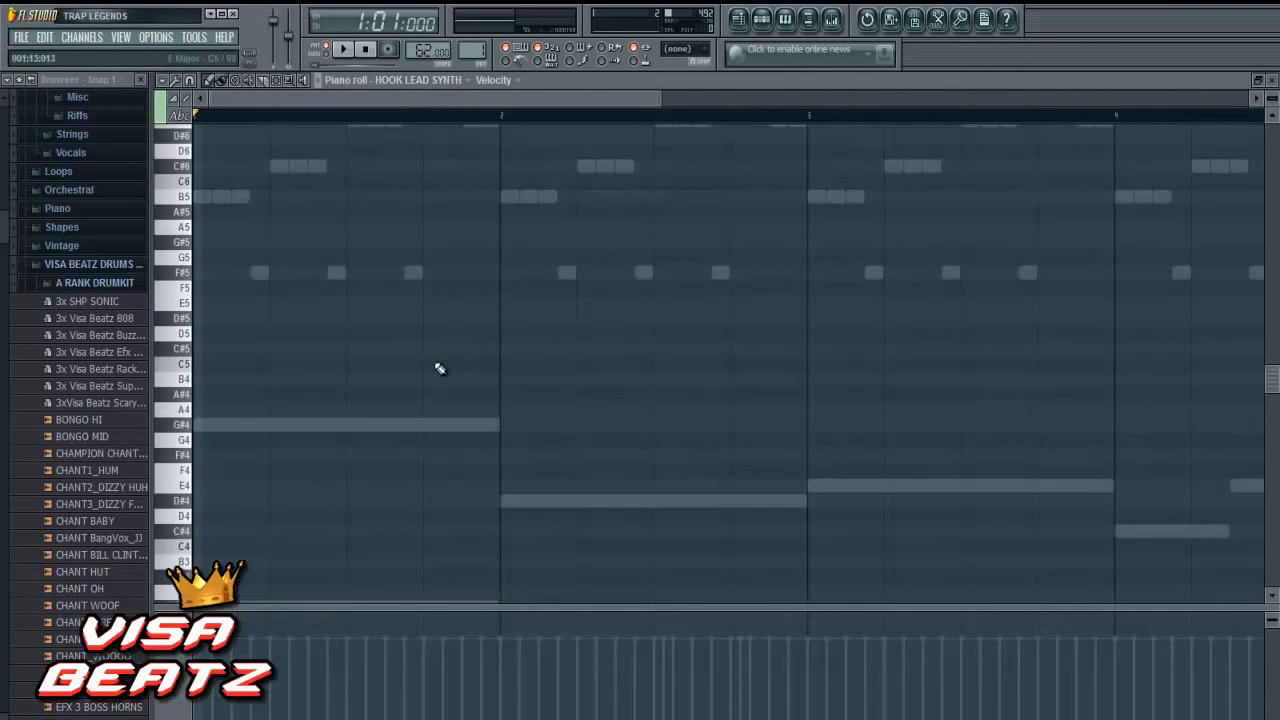
pyautogui.scroll(2, 438, 367)
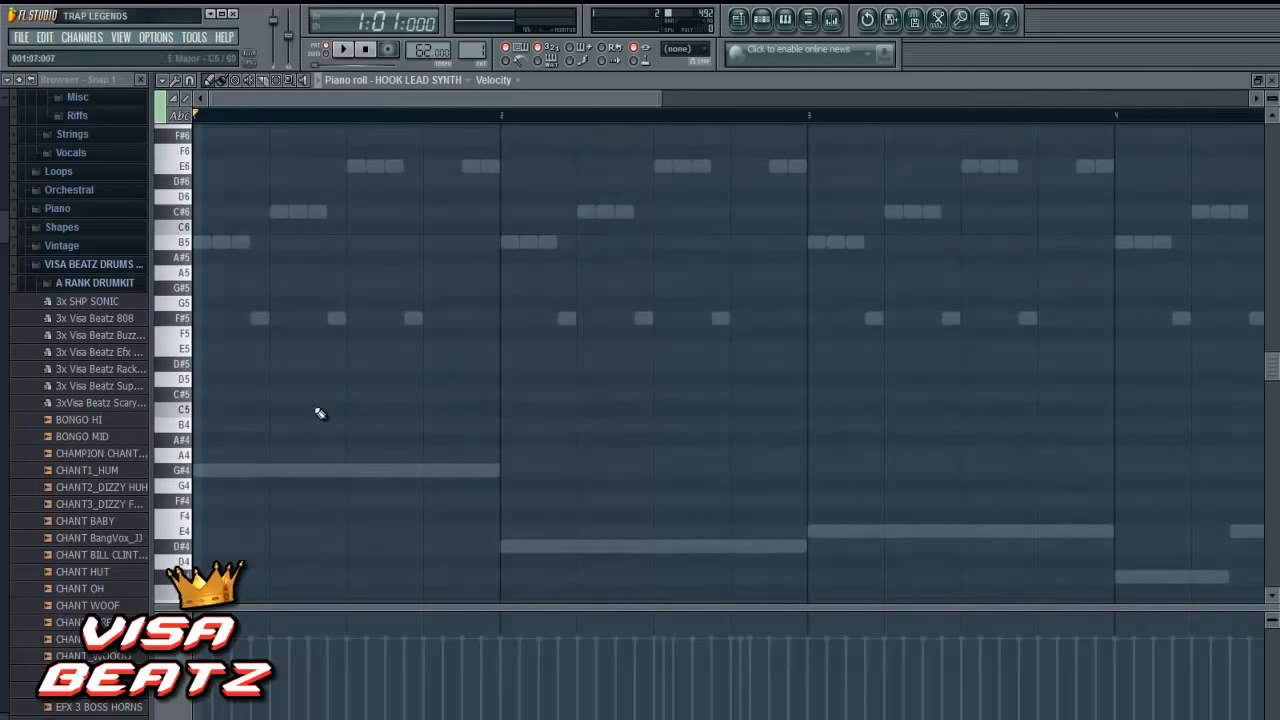
pyautogui.scroll(2, 320, 413)
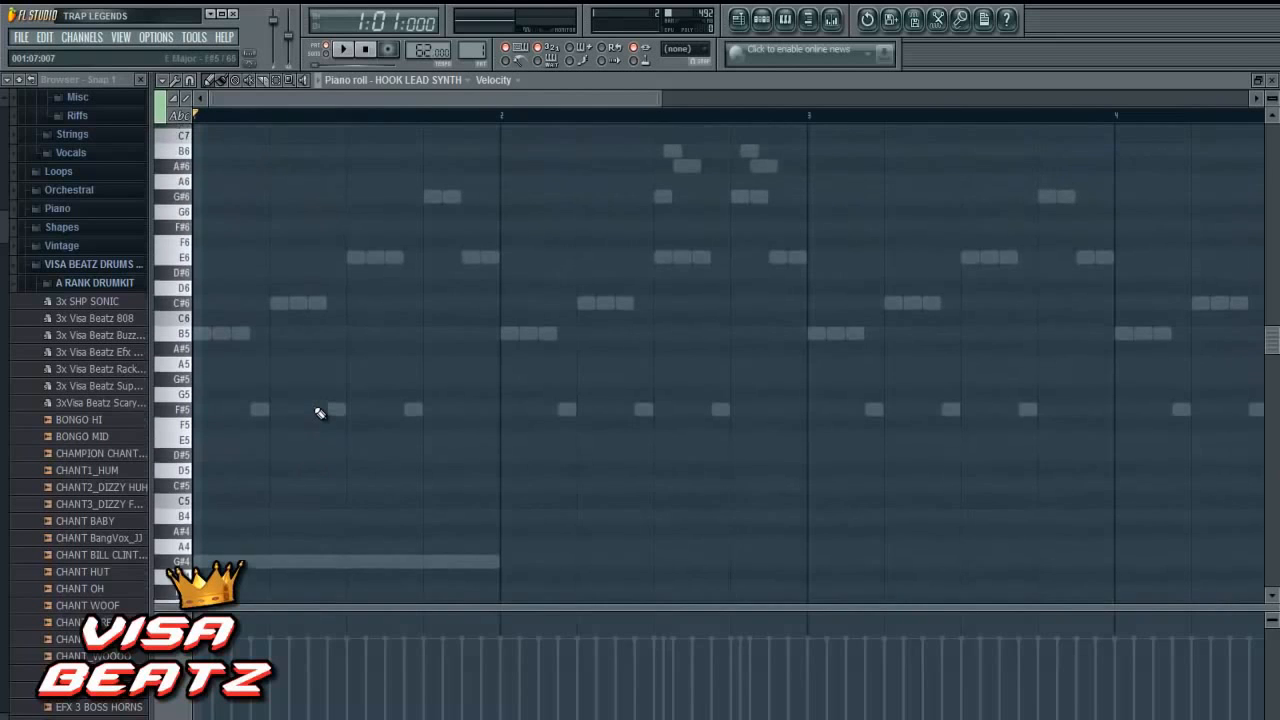
pyautogui.scroll(1, 320, 413)
pyautogui.click(227, 242)
pyautogui.moveTo(228, 243); pyautogui.dragTo(269, 242)
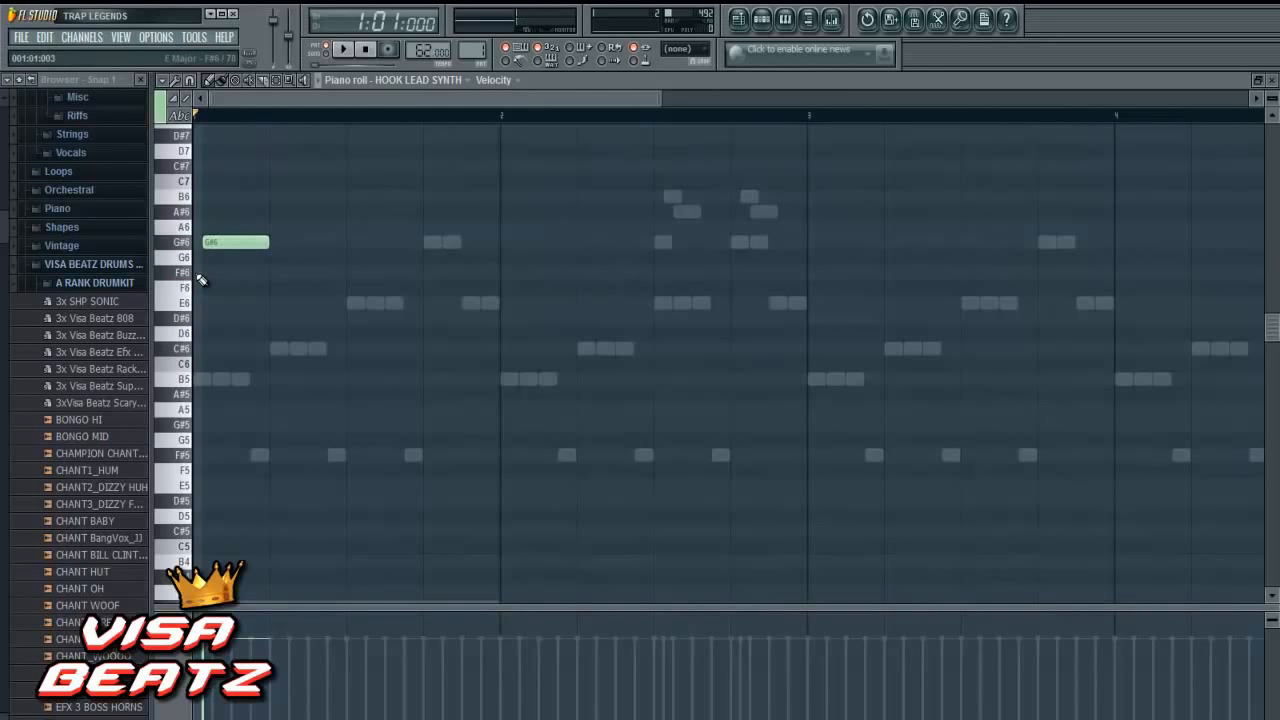
# - Add a very short F#6 note at the start of bar 1, lengthen the G#6 by one step, and audition the pattern
pyautogui.click(201, 280)
pyautogui.moveTo(252, 276); pyautogui.dragTo(190, 282)
pyautogui.moveTo(263, 241); pyautogui.dragTo(282, 243)
pyautogui.click(345, 50)
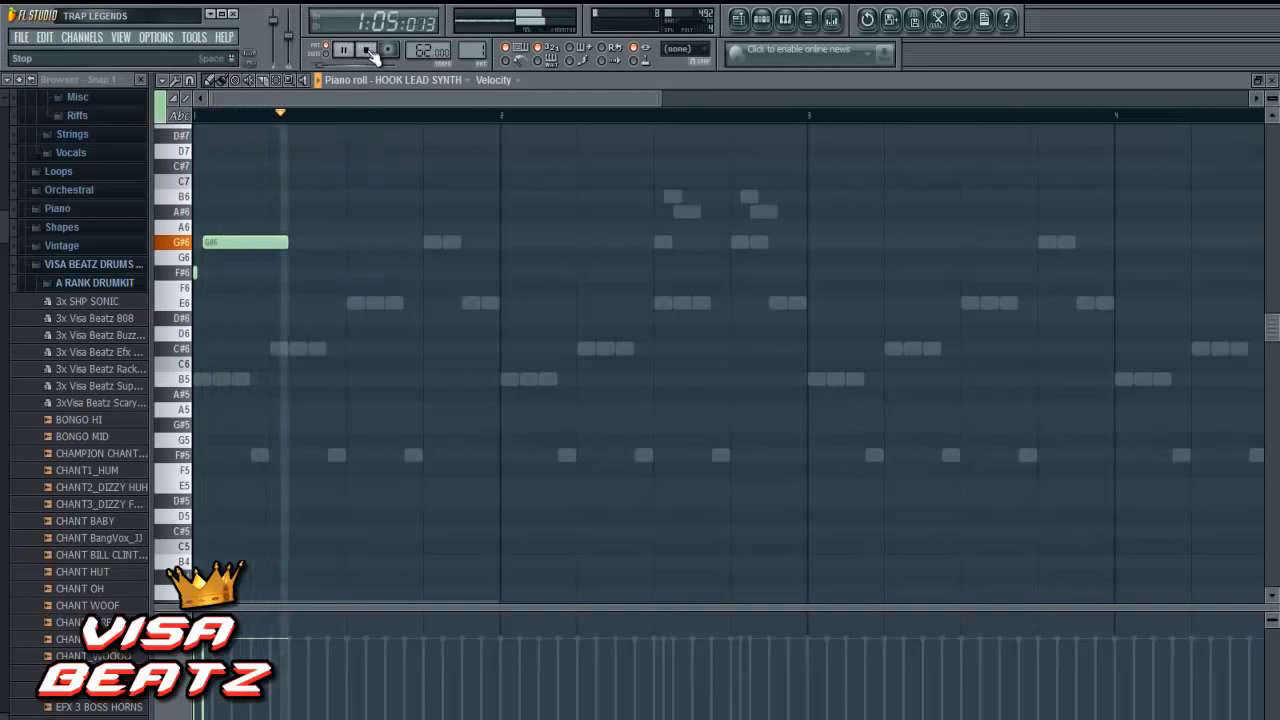
pyautogui.click(367, 50)
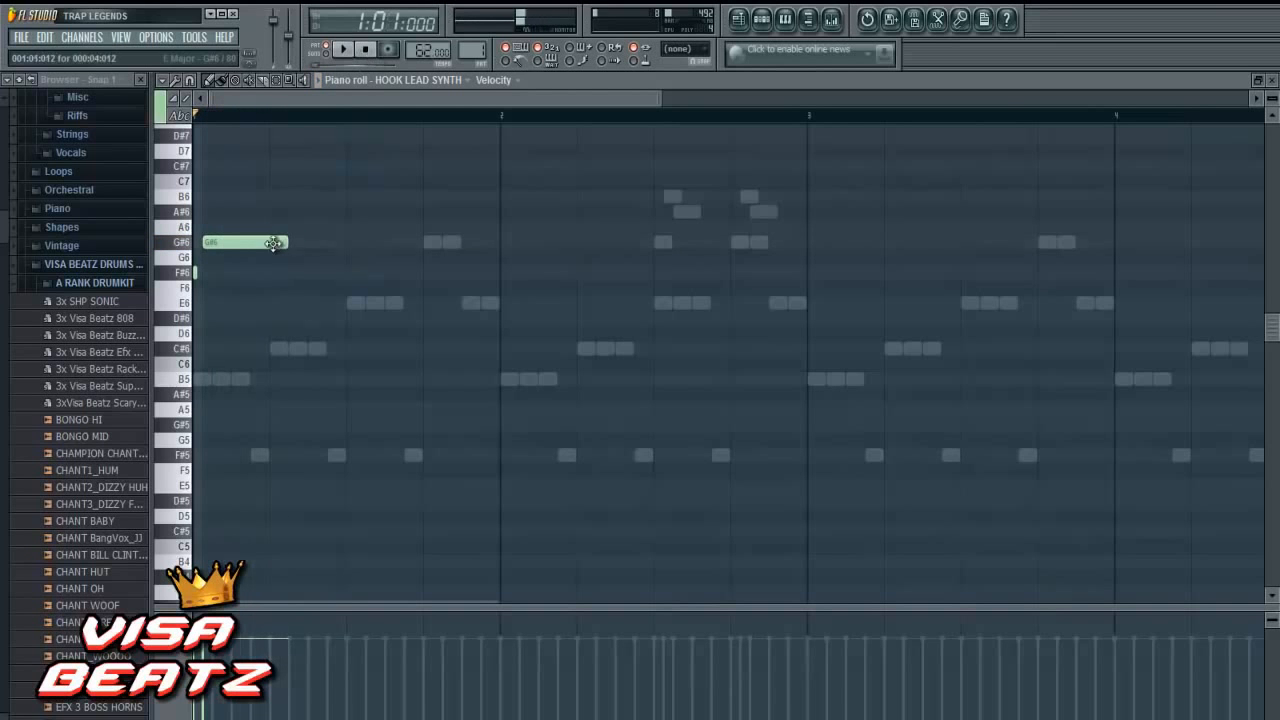
# - Reopen the HOOK LEAD SYNTH notes, extend the G#6 to the end of step 6, and add a one-step A#6 after it
pyautogui.click(1271, 80)
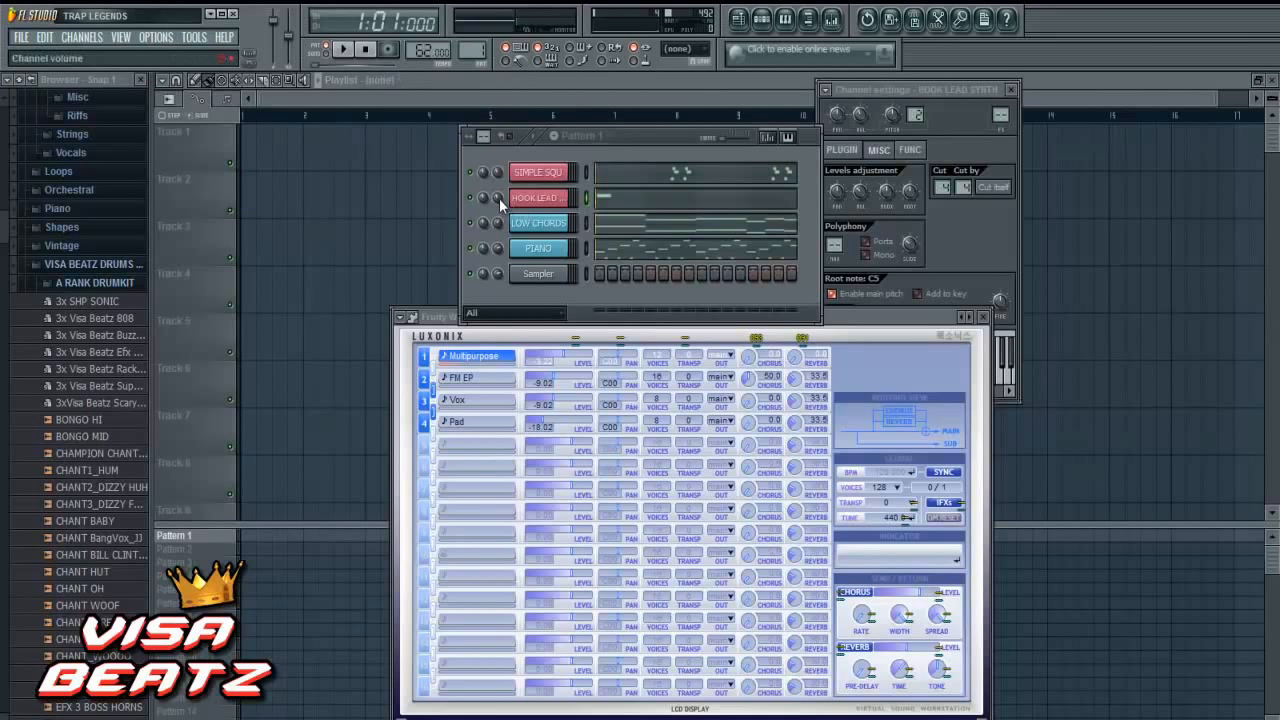
pyautogui.rightClick(533, 198)
pyautogui.click(605, 198)
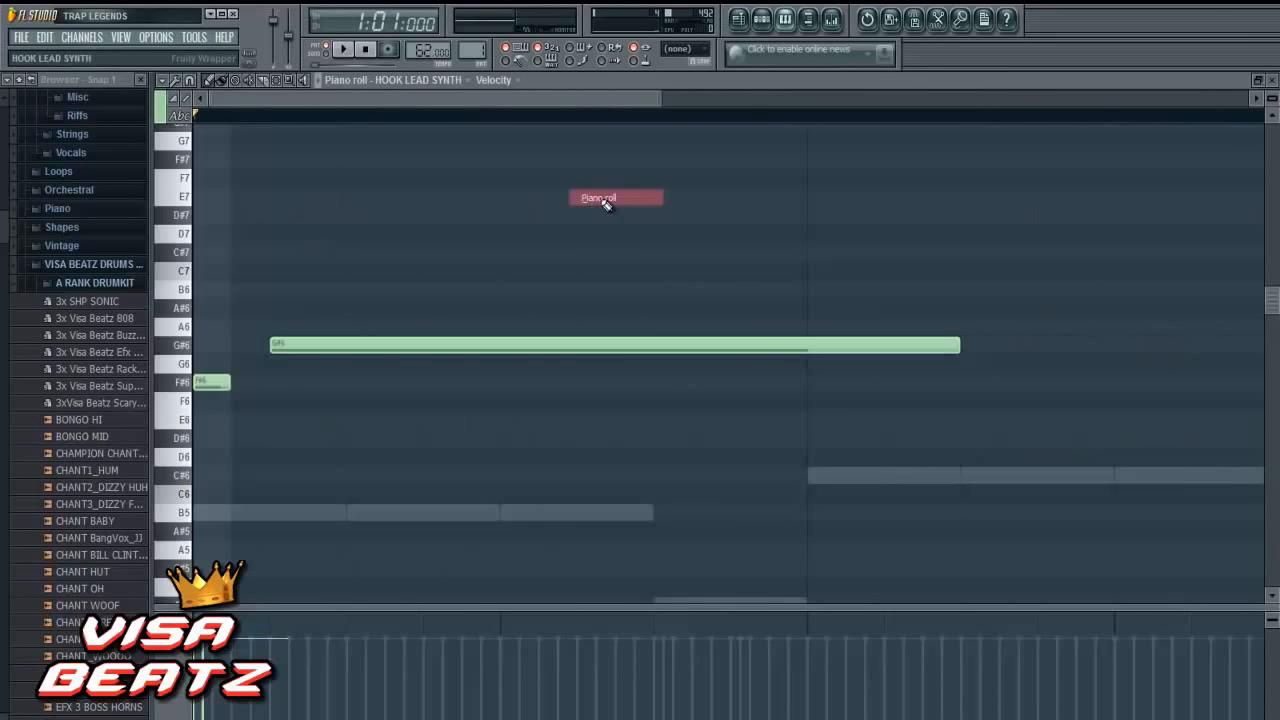
pyautogui.moveTo(288, 347); pyautogui.dragTo(316, 347)
pyautogui.click(307, 327)
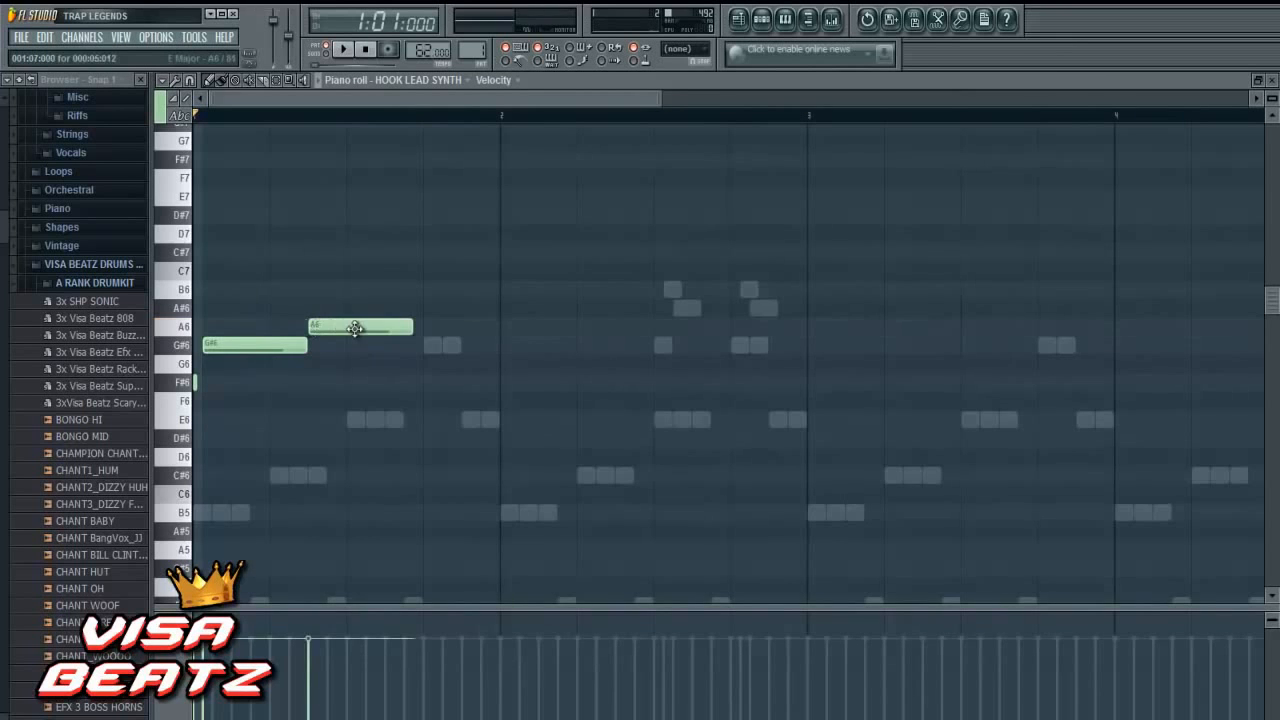
pyautogui.moveTo(415, 329); pyautogui.dragTo(318, 308)
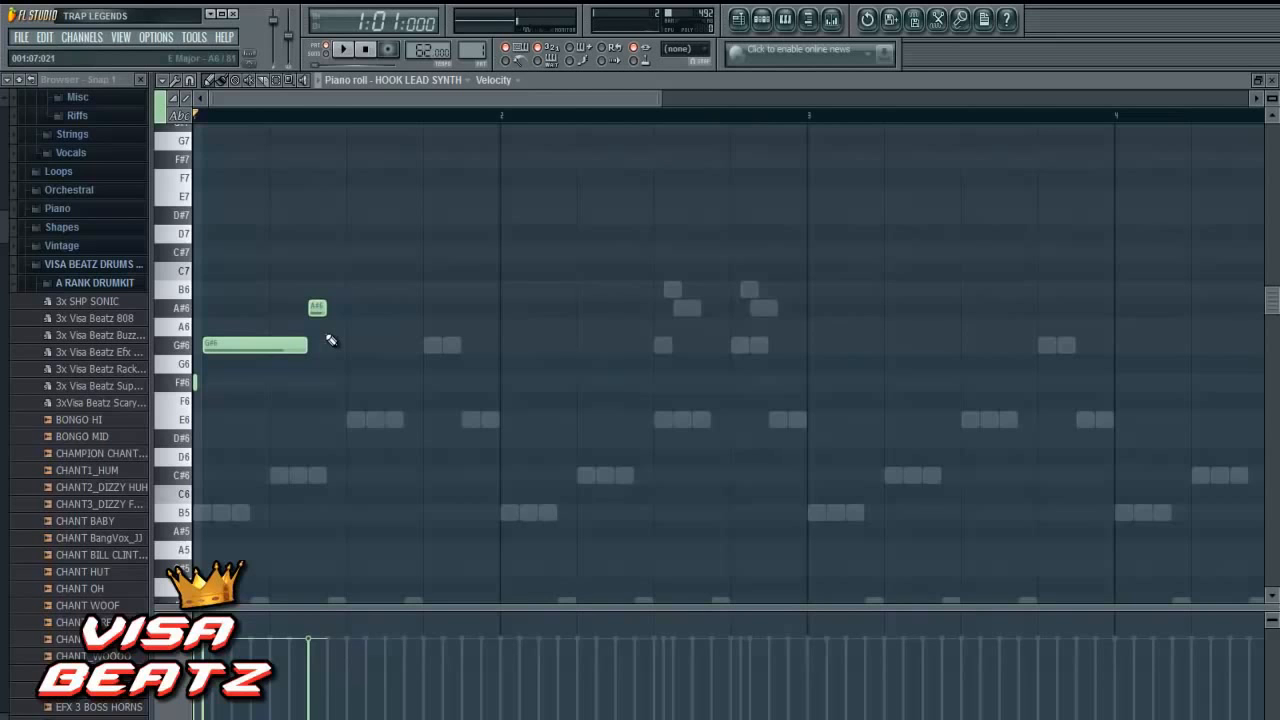
# - Continue the melody with a one-step B6 on step 8 and a three-step A#6 from step 9
pyautogui.scroll(-3, 443, 342)
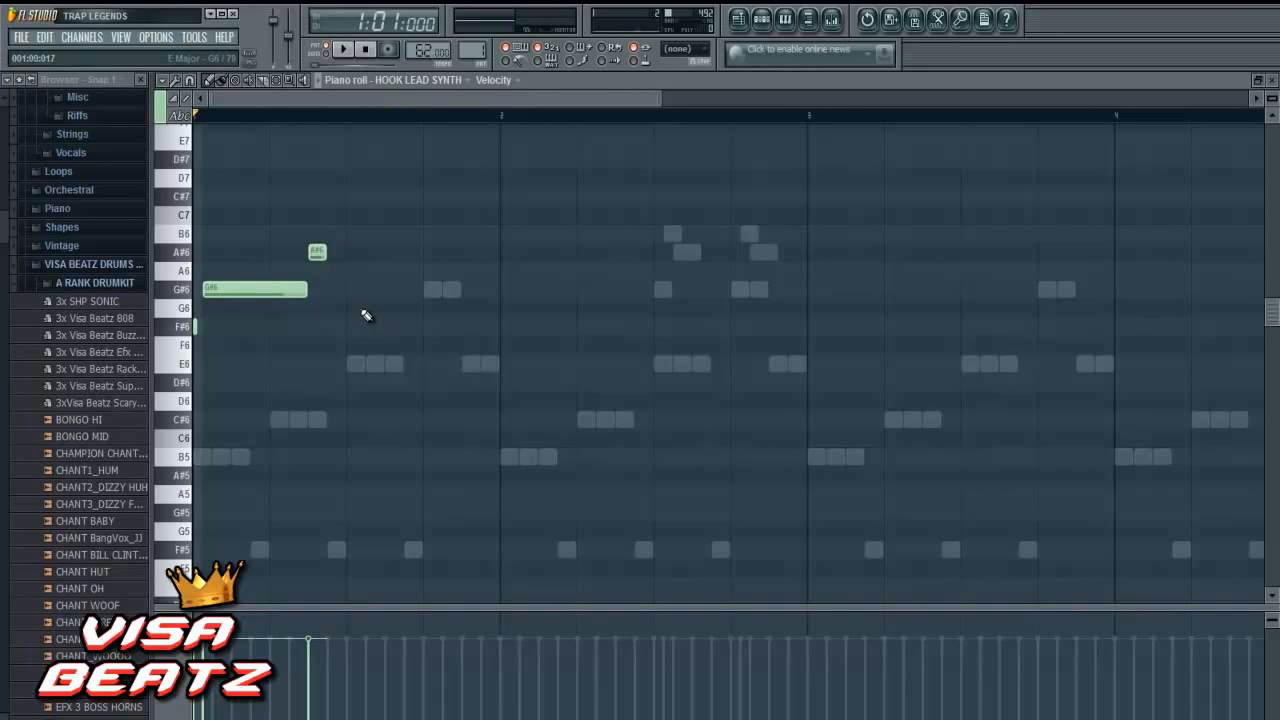
pyautogui.scroll(3, 352, 300)
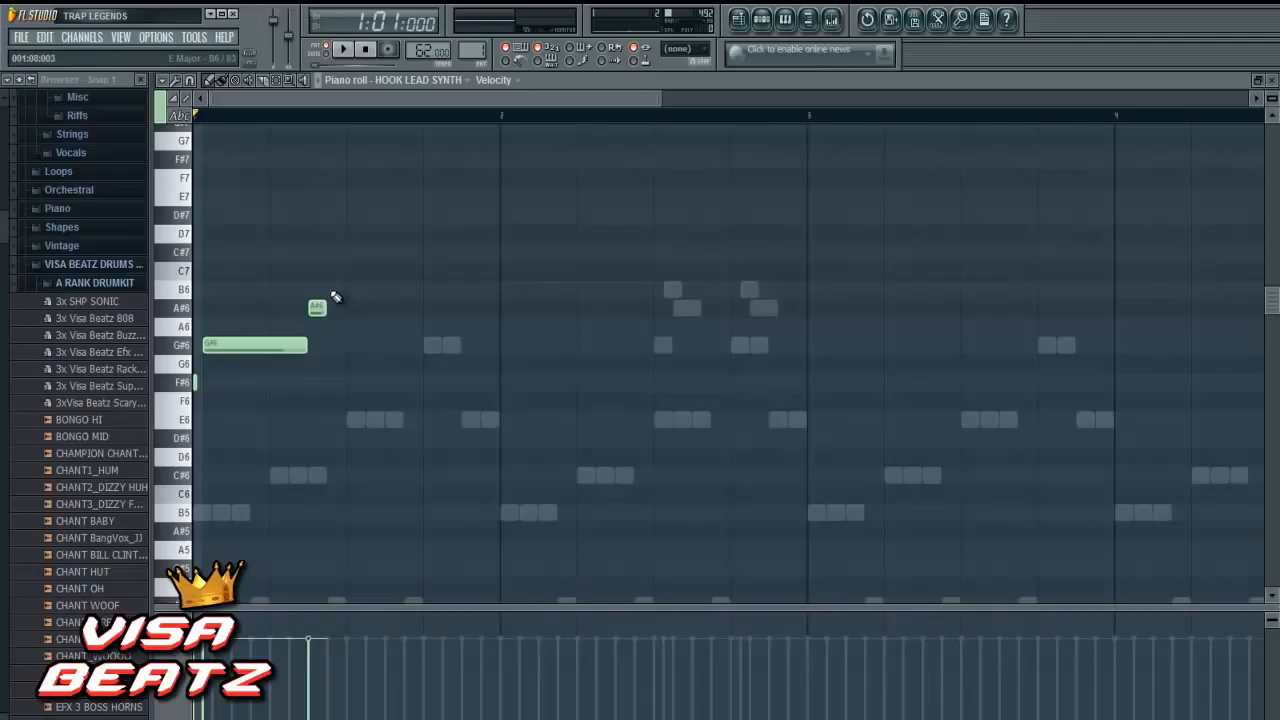
pyautogui.click(335, 290)
pyautogui.click(350, 308)
pyautogui.moveTo(362, 314); pyautogui.dragTo(406, 323)
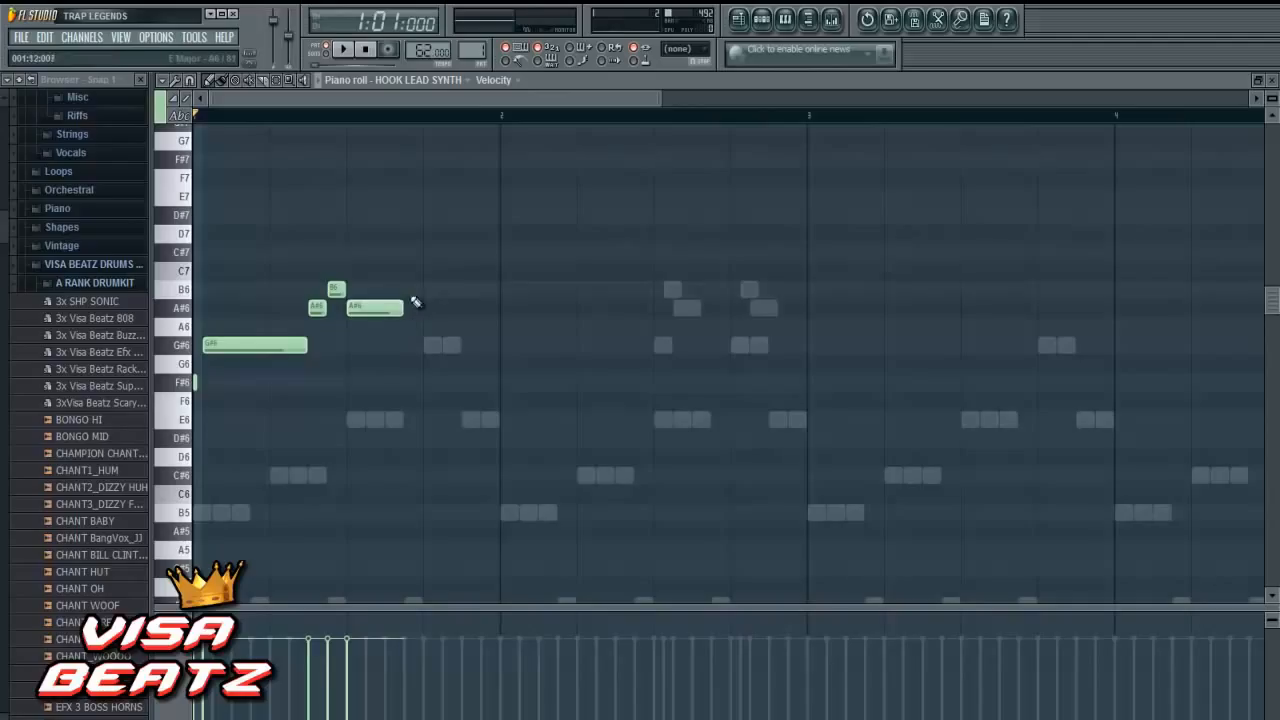
# - Finish bar 1 with a three-step B6 and a two-step C#7 ending at the bar line, and play the melody back
pyautogui.click(408, 292)
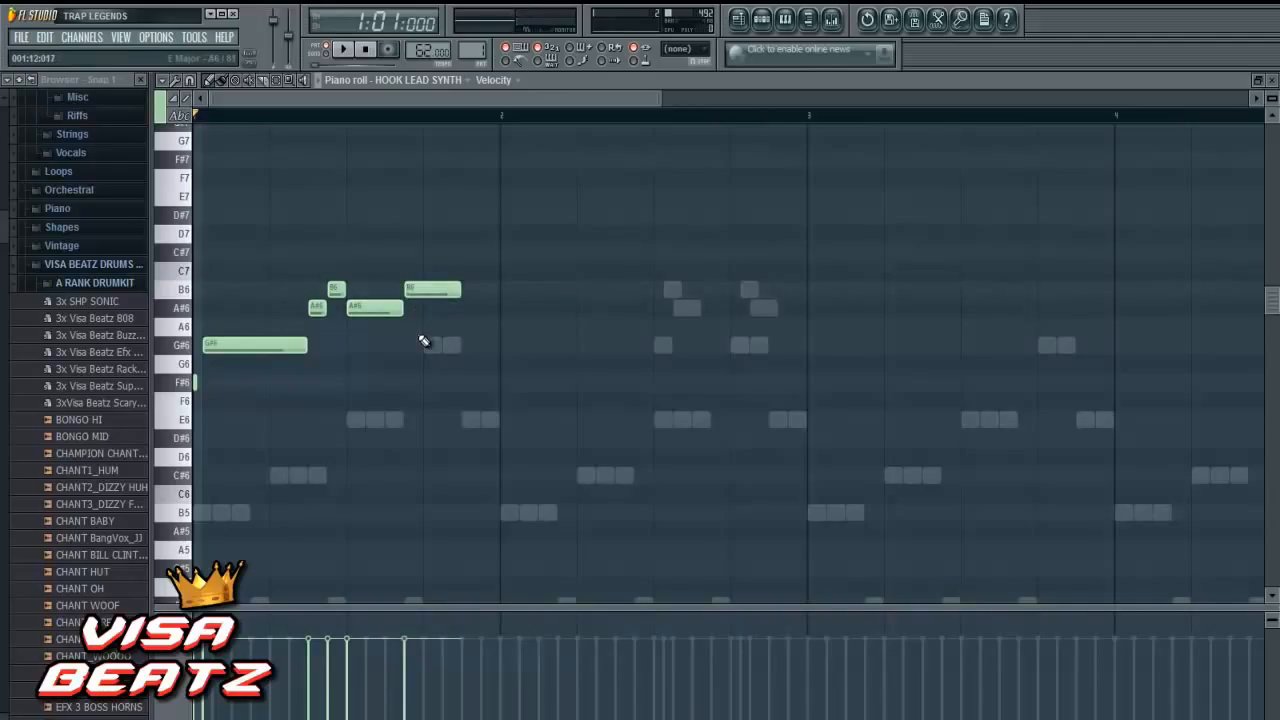
pyautogui.click(466, 255)
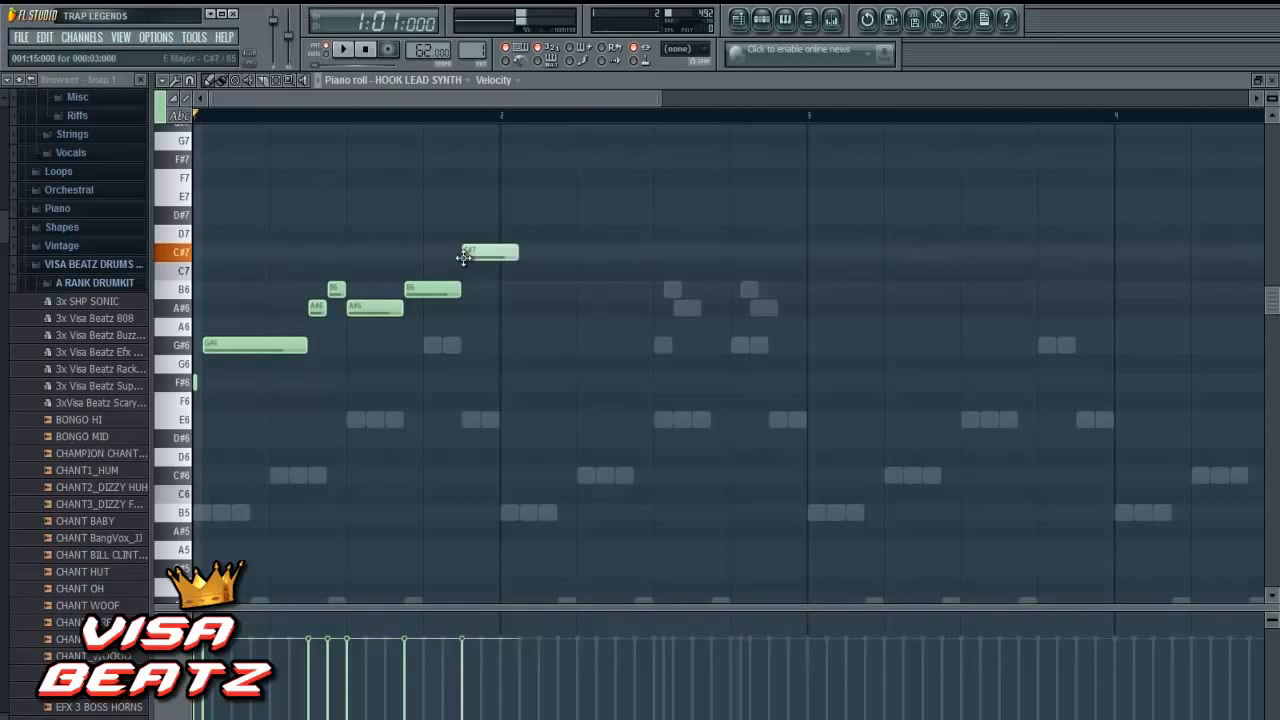
pyautogui.moveTo(517, 257); pyautogui.dragTo(498, 263)
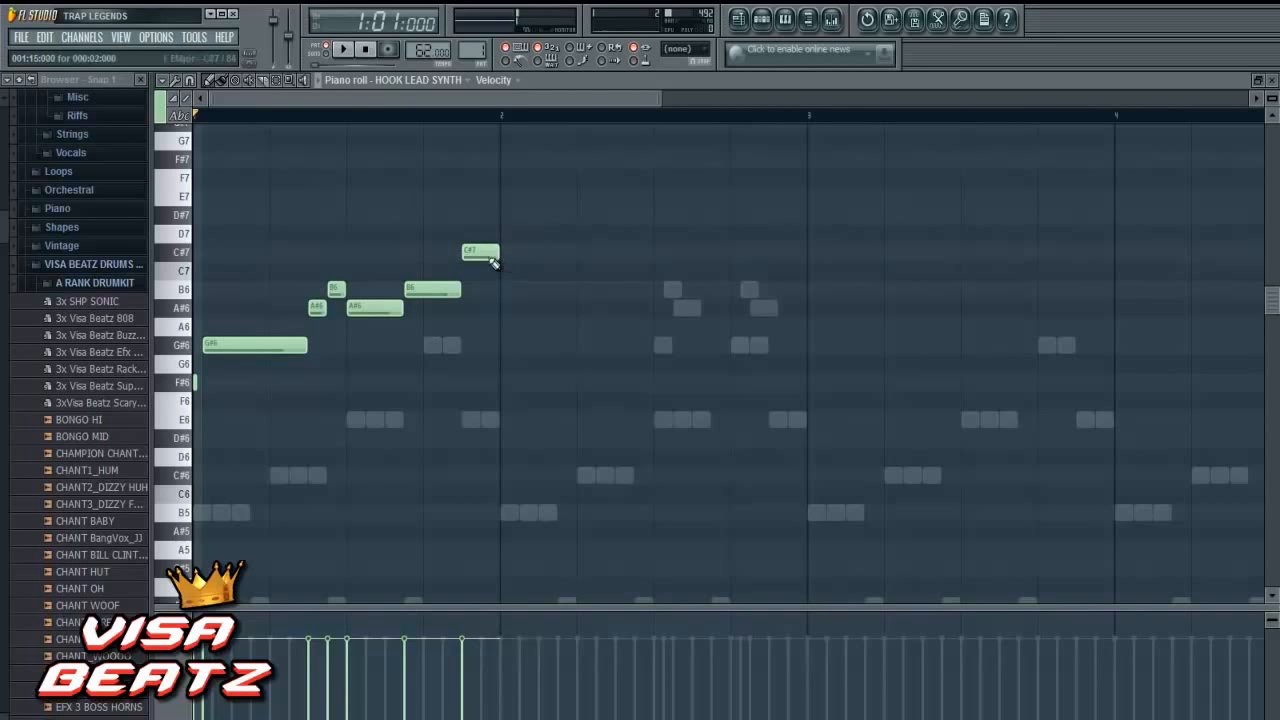
pyautogui.click(342, 55)
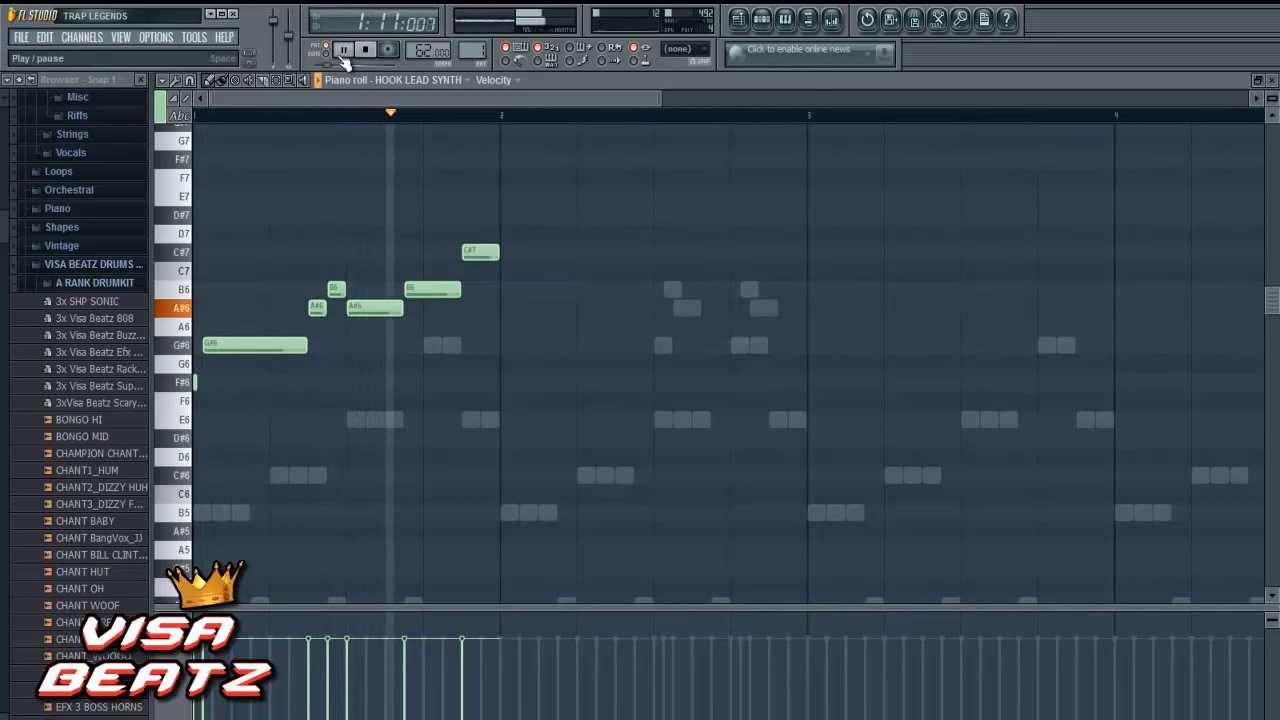
pyautogui.click(365, 55)
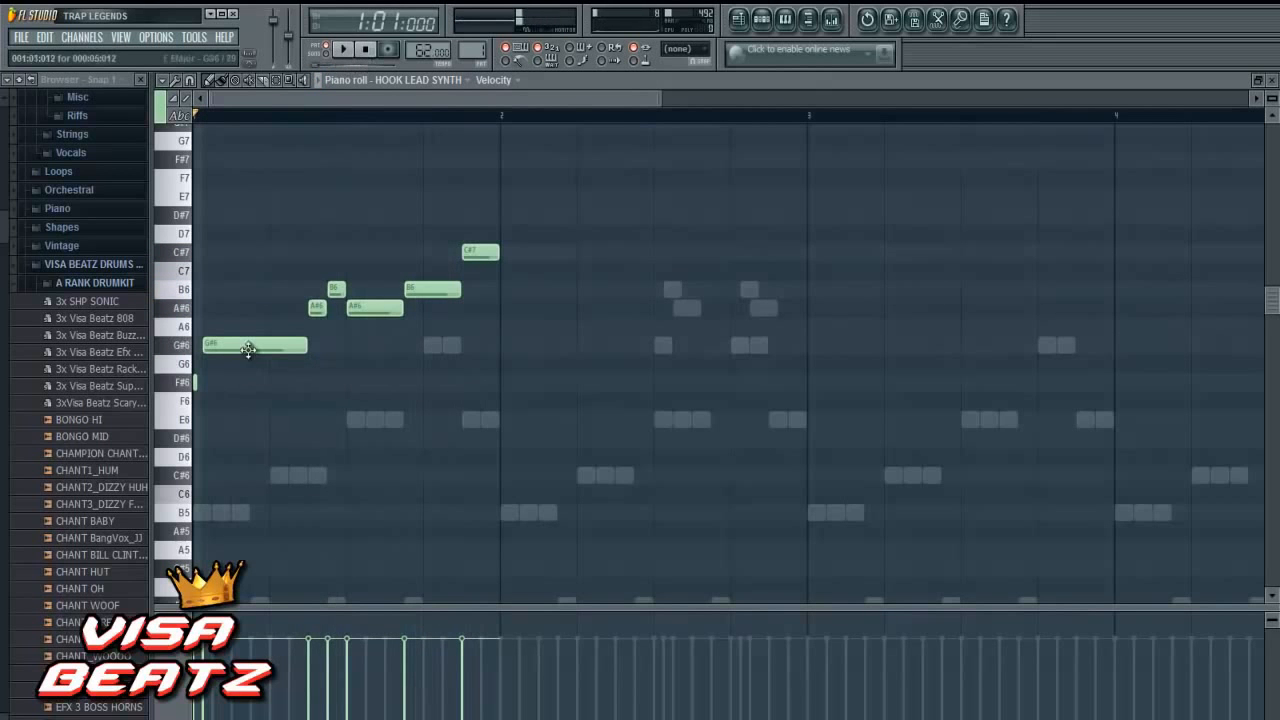
pyautogui.moveTo(257, 346); pyautogui.dragTo(306, 352)
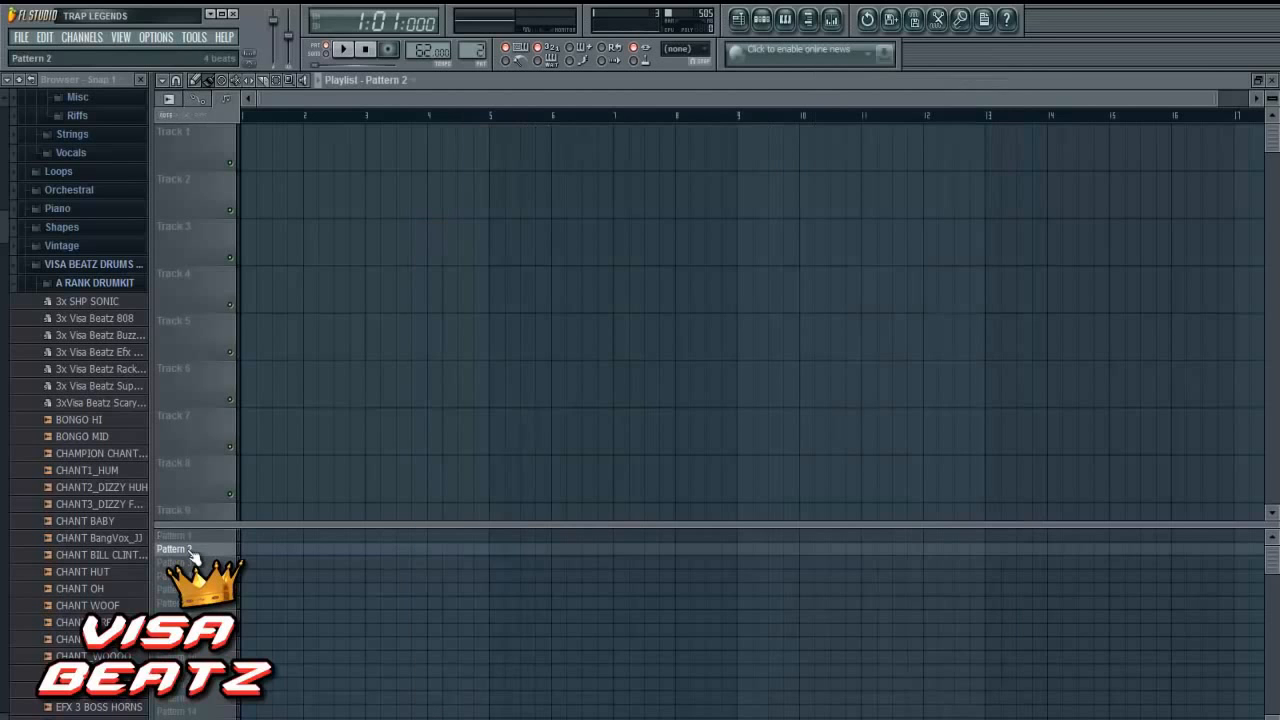
# - Switch to Pattern 2 and place a Pattern 1 block at bar 1 of the playlist
pyautogui.click(190, 550)
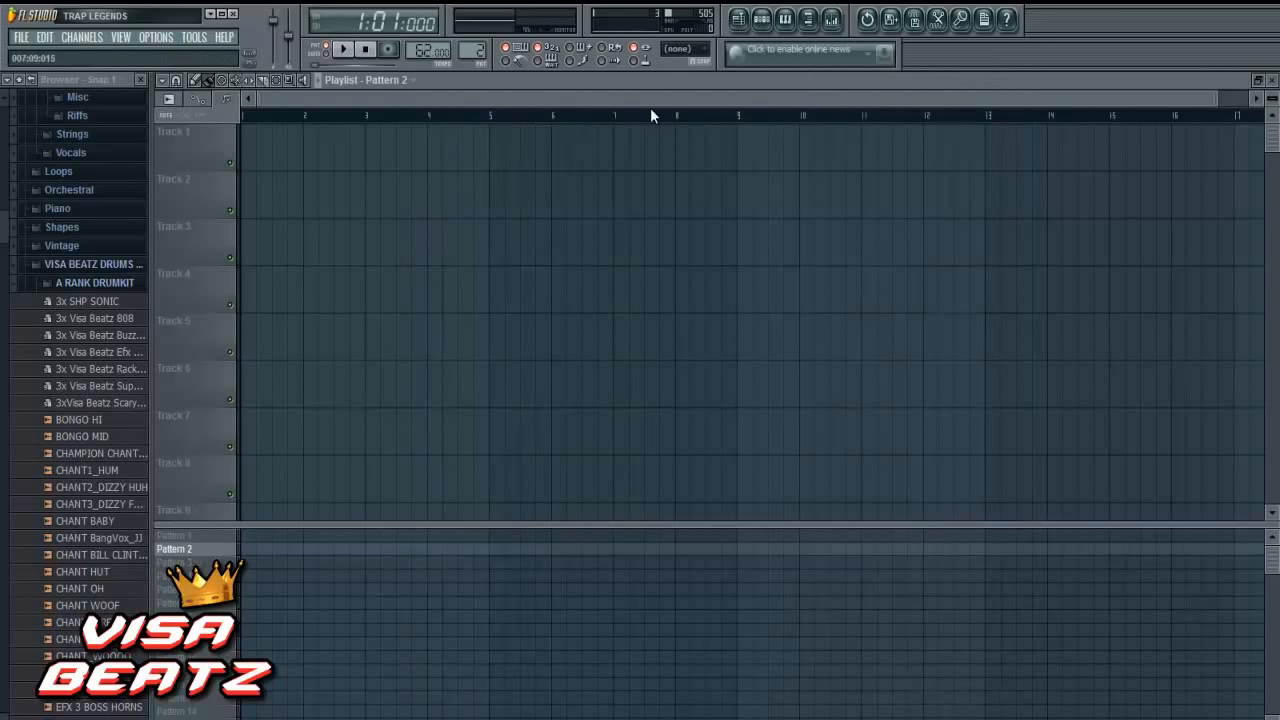
pyautogui.click(761, 18)
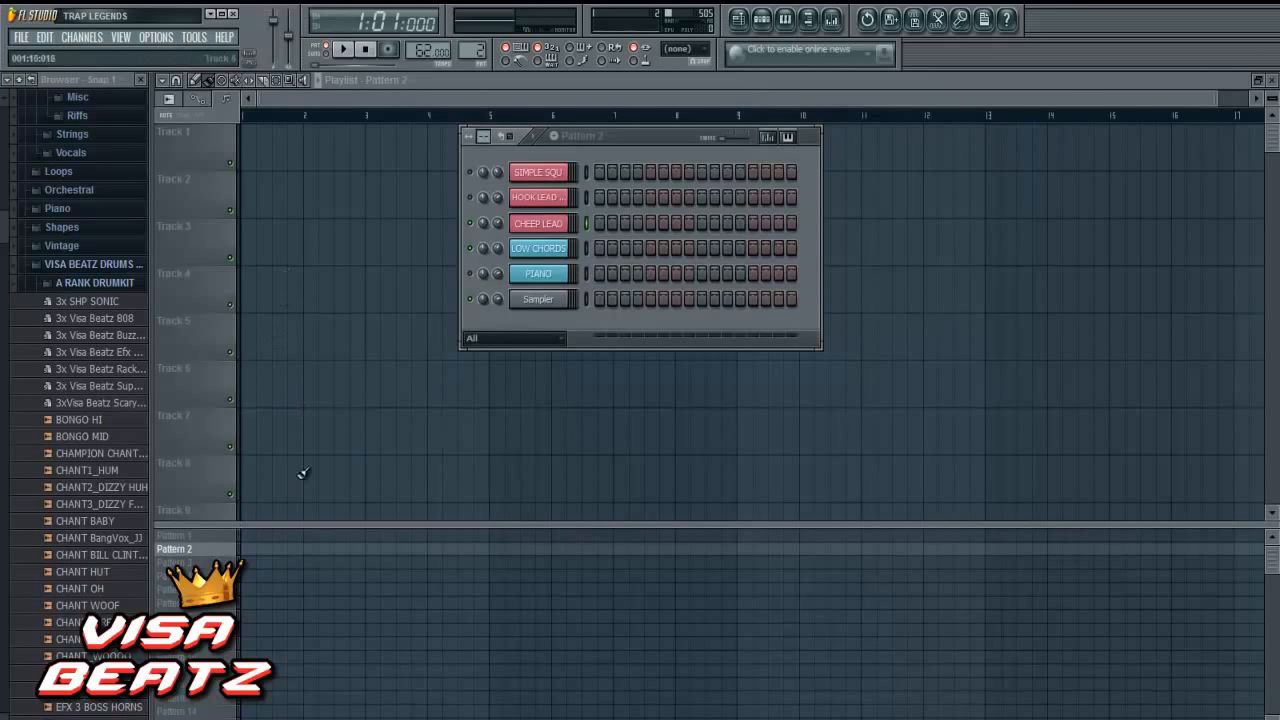
pyautogui.click(246, 536)
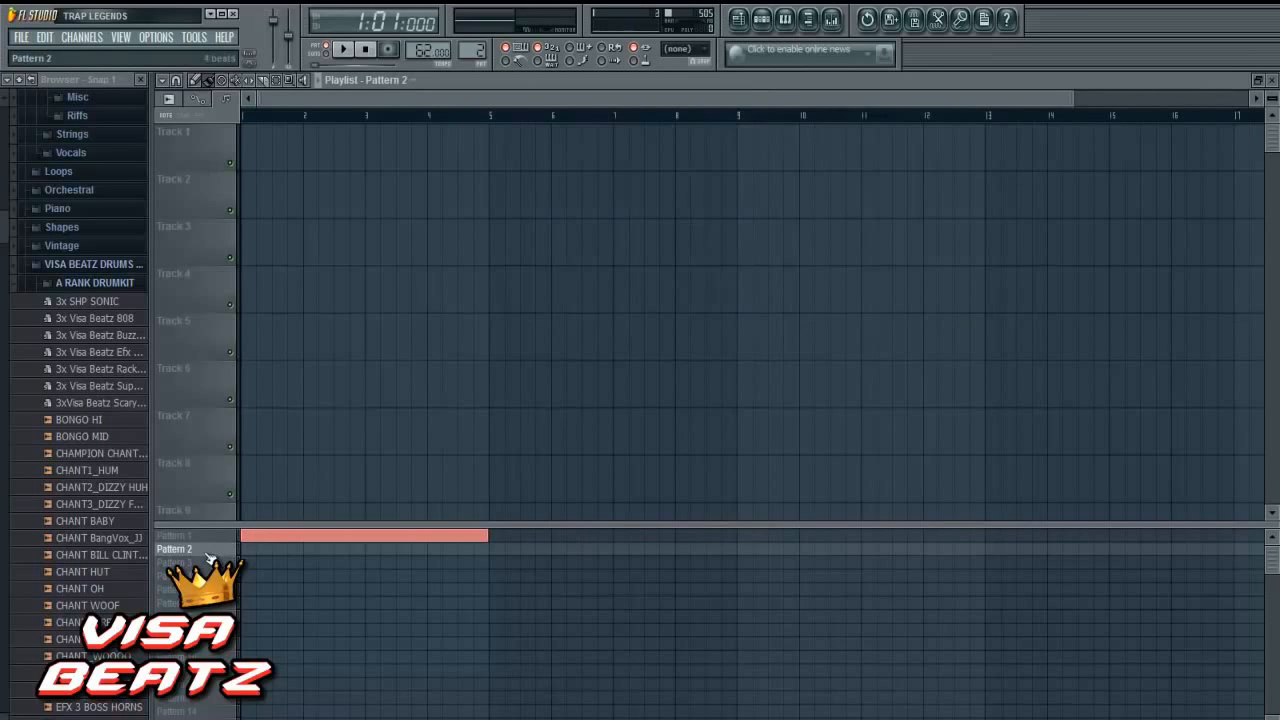
# - Find the VISA_HAT_CLOSED1 sample in the drum kit and add it as a new channel above SIMPLE SQU
pyautogui.click(761, 20)
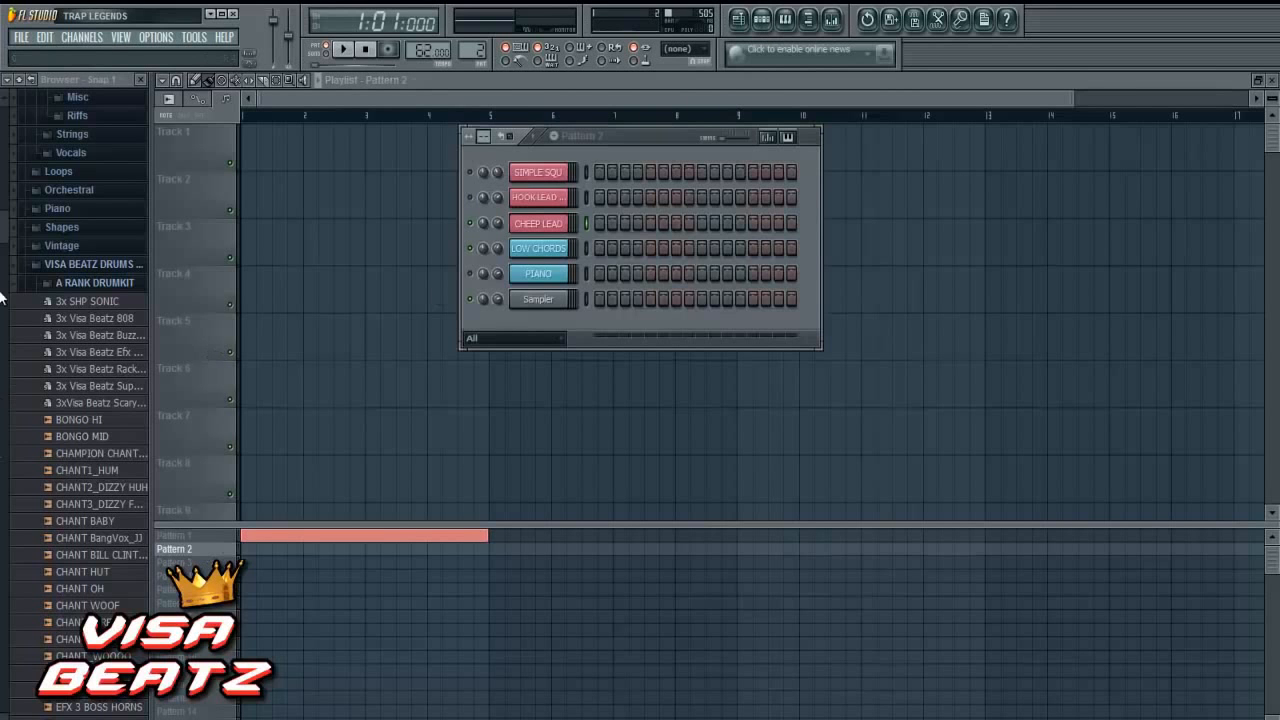
pyautogui.moveTo(2, 240); pyautogui.dragTo(2, 288)
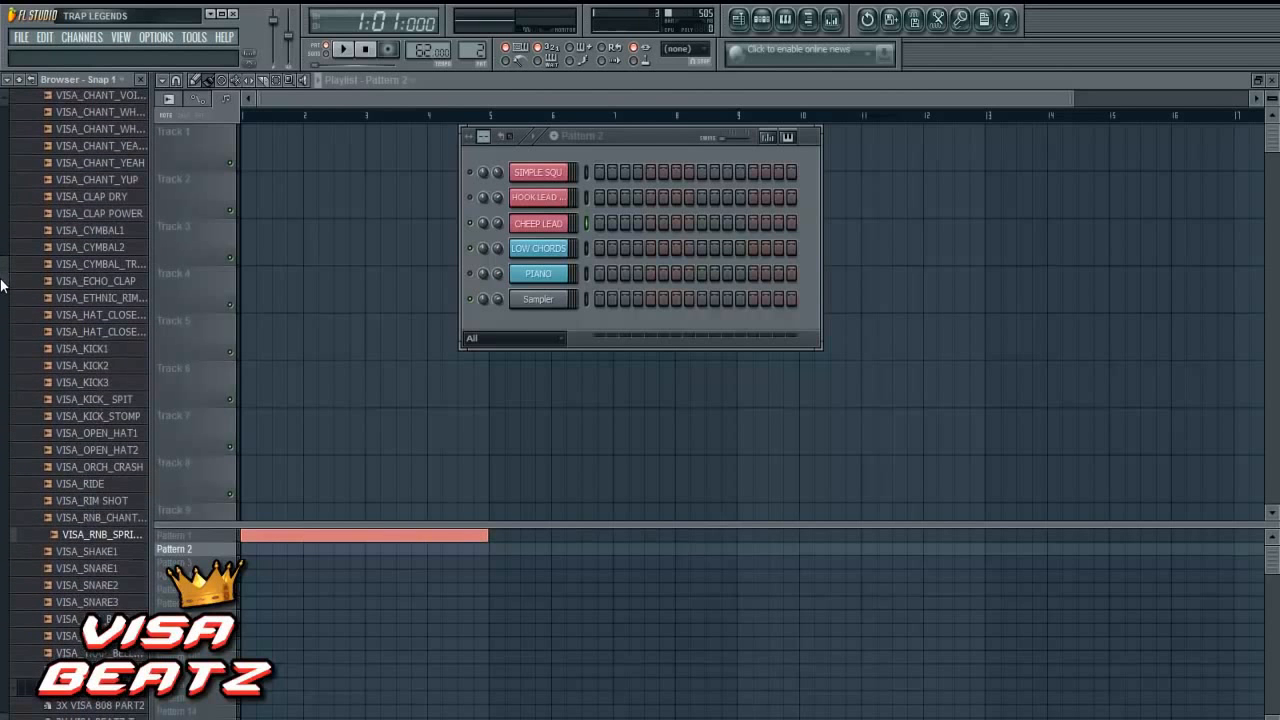
pyautogui.scroll(6, 50, 310)
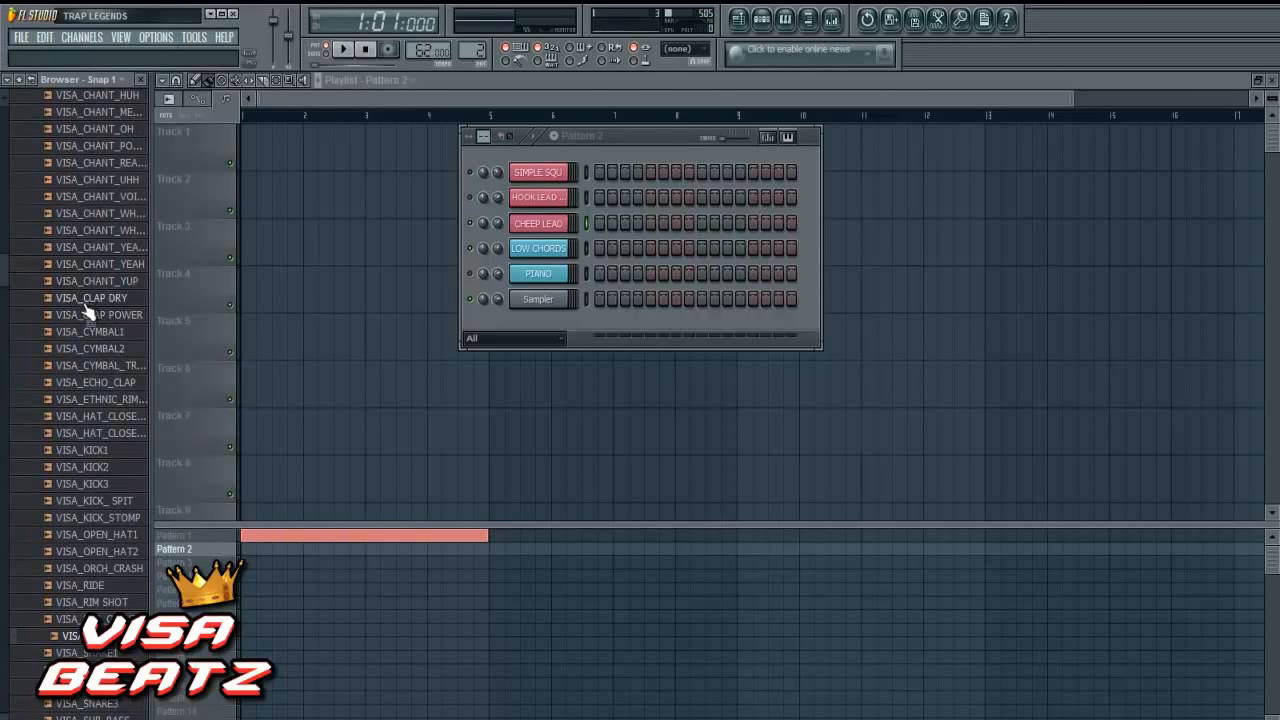
pyautogui.click(114, 418)
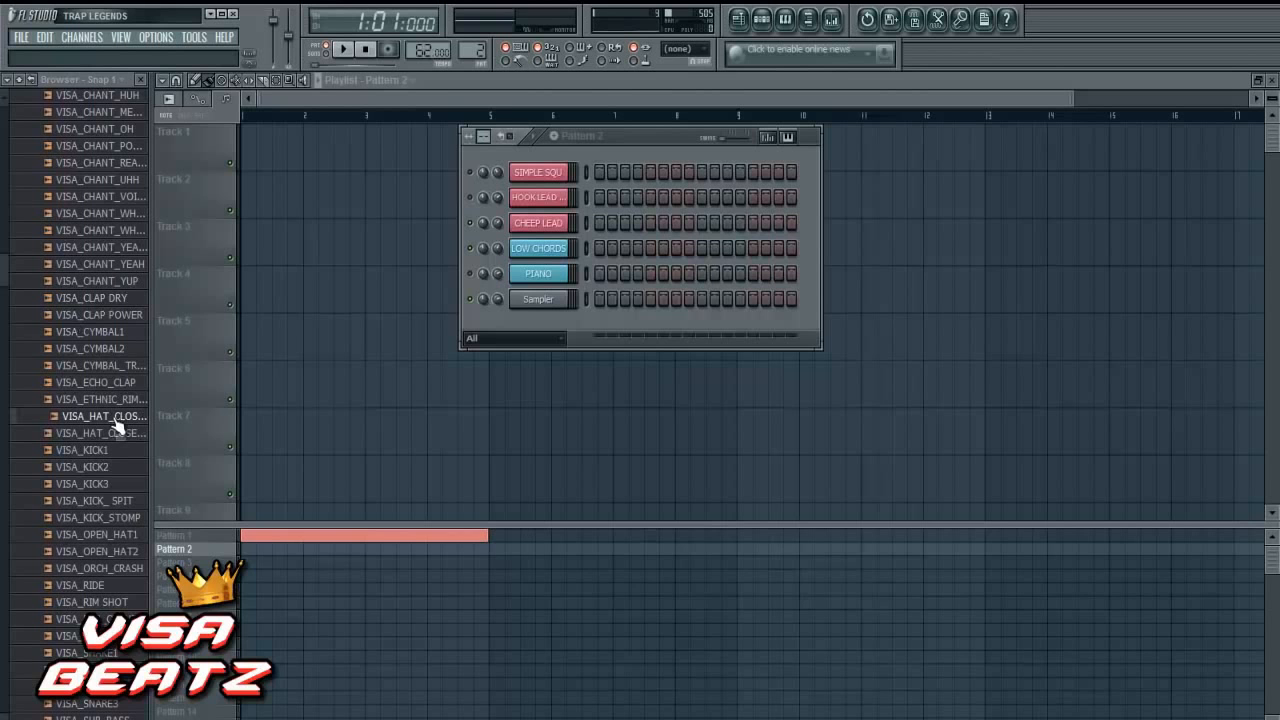
pyautogui.moveTo(114, 428); pyautogui.dragTo(532, 153)
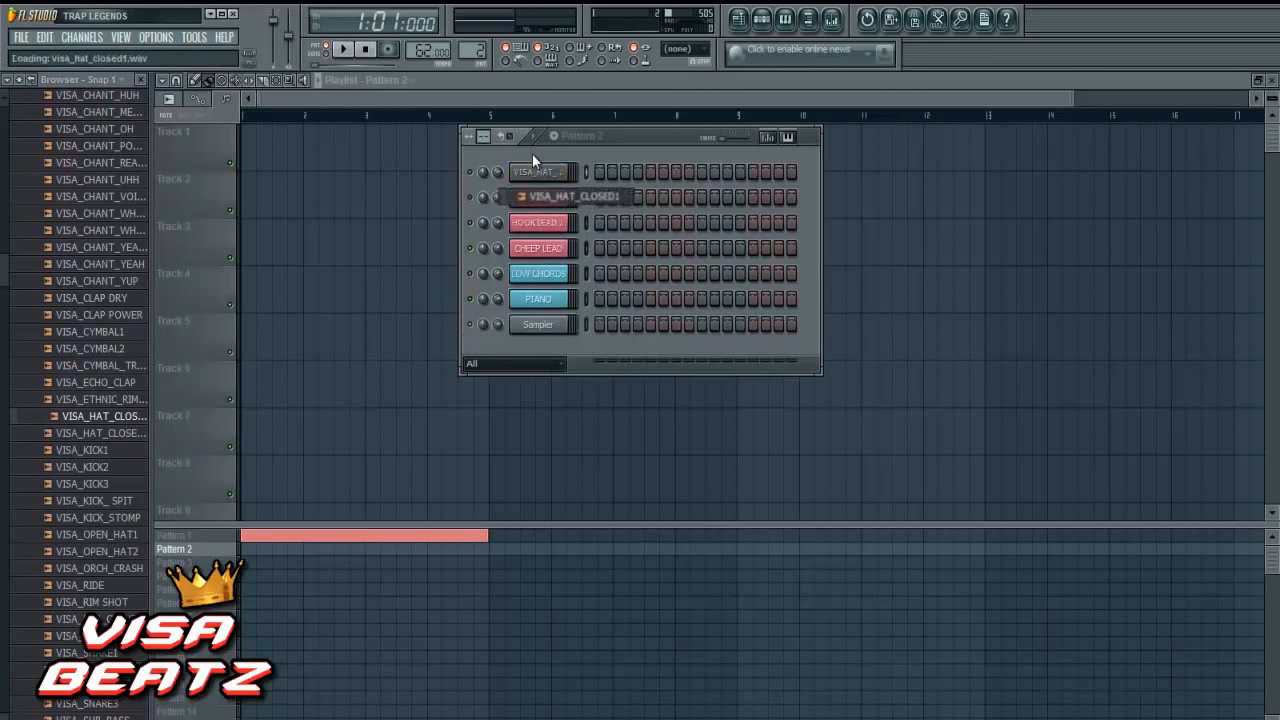
# - Color the VISA_HAT_CLOSED1 channel yellow, keeping its name
pyautogui.rightClick(548, 172)
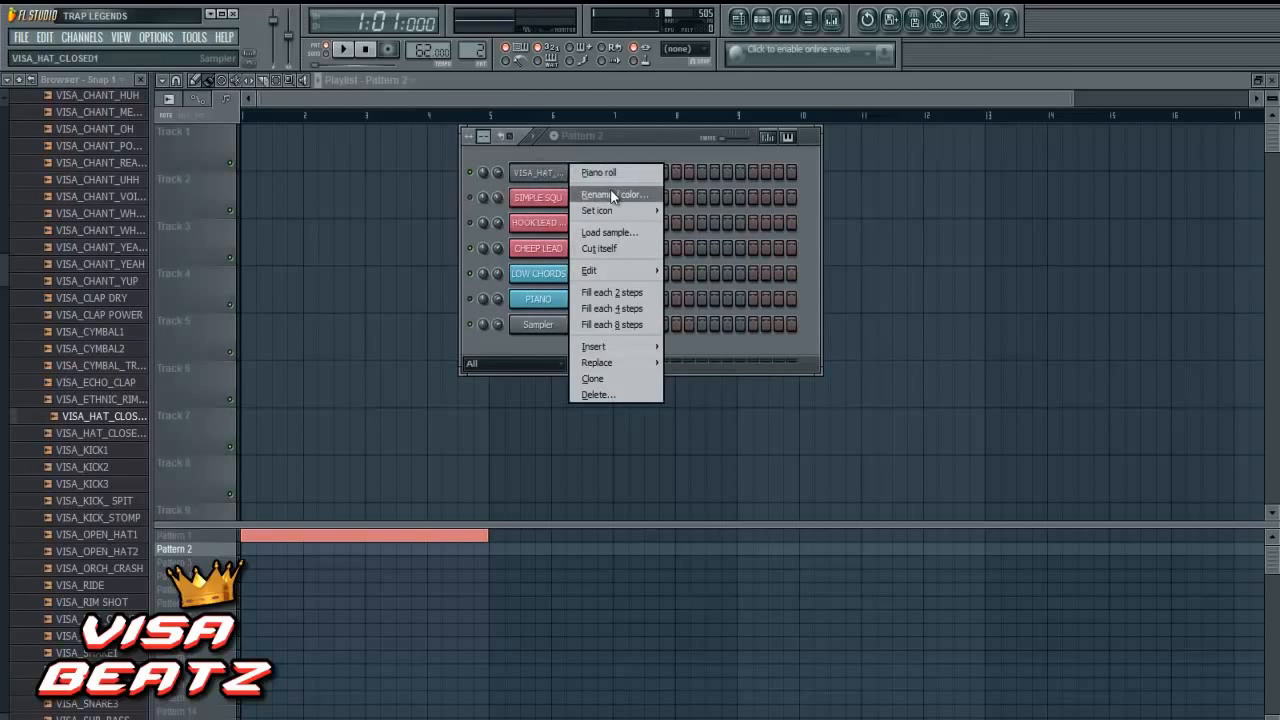
pyautogui.click(613, 193)
pyautogui.click(691, 392)
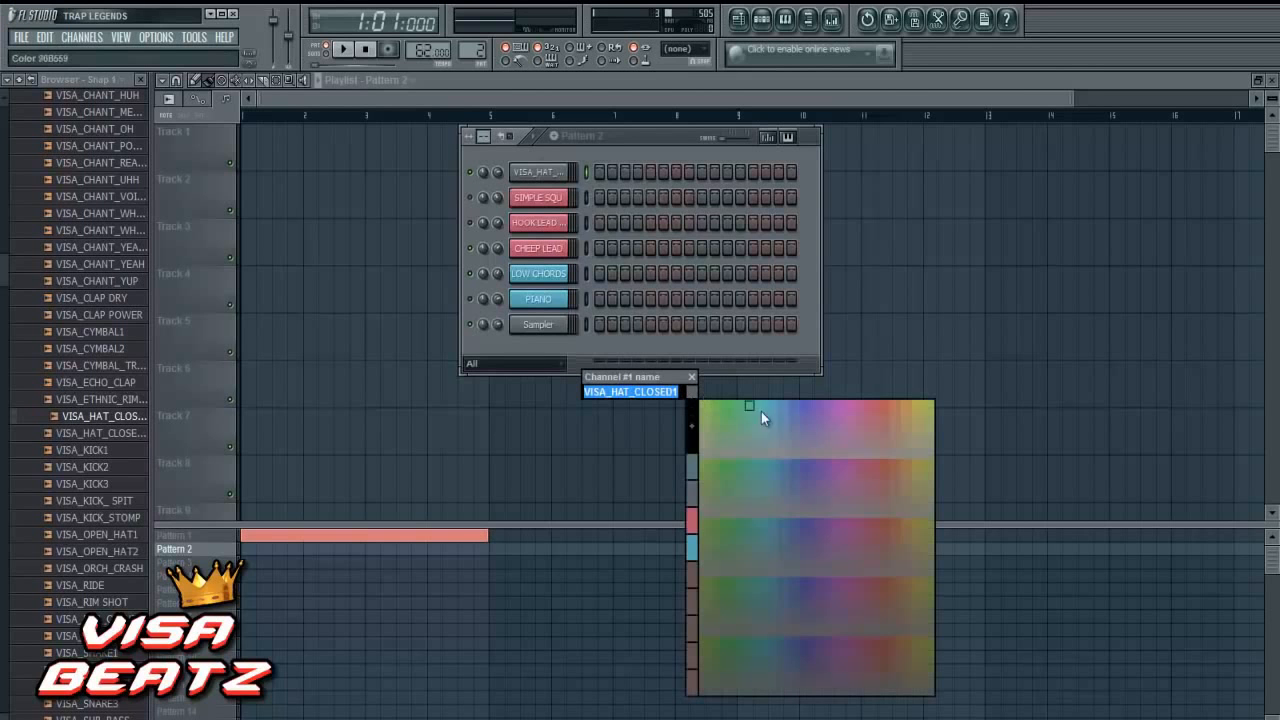
pyautogui.click(928, 406)
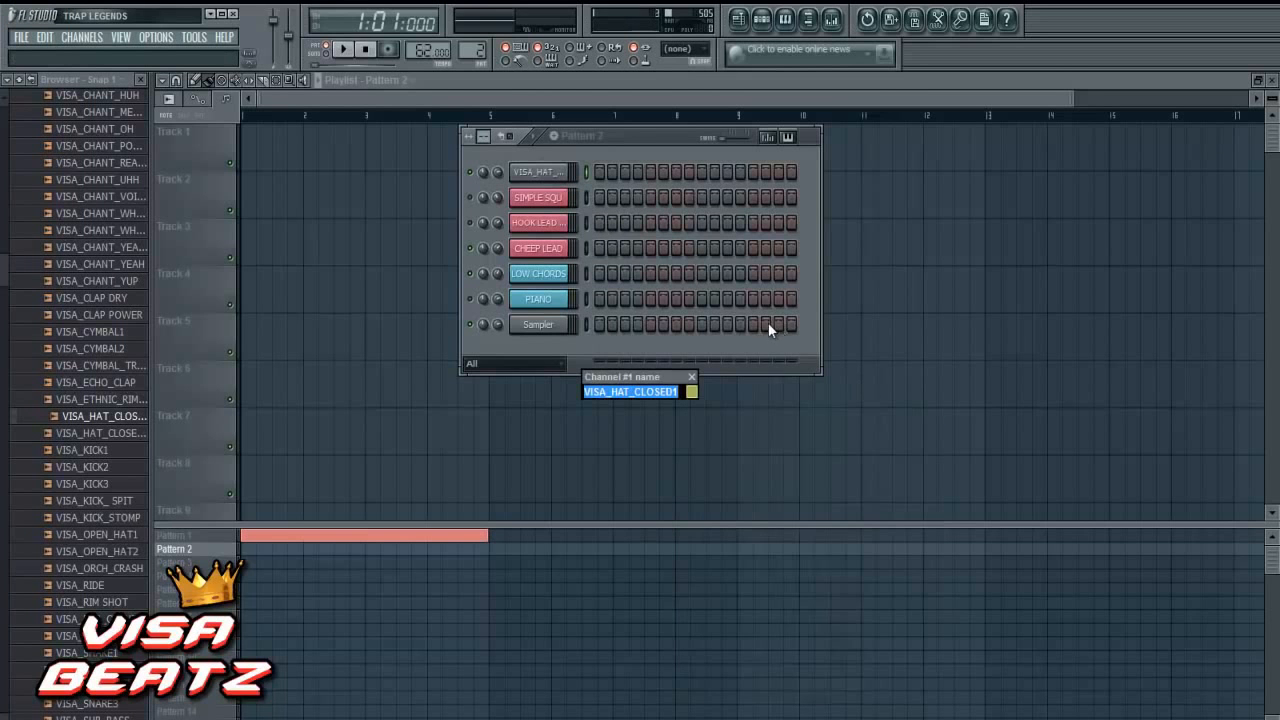
pyautogui.press('Return')
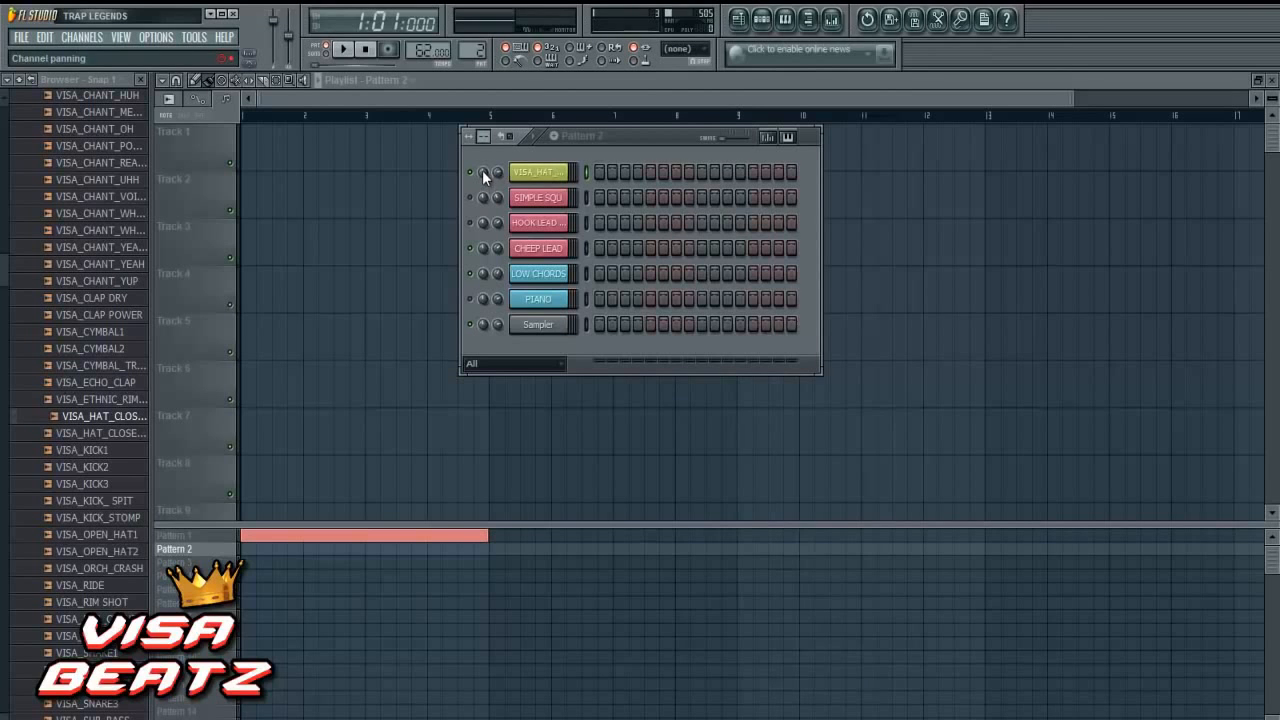
# - Pan the VISA_HAT_CLOSED1 channel slightly left, to about 18%
pyautogui.moveTo(482, 170); pyautogui.dragTo(485, 196)
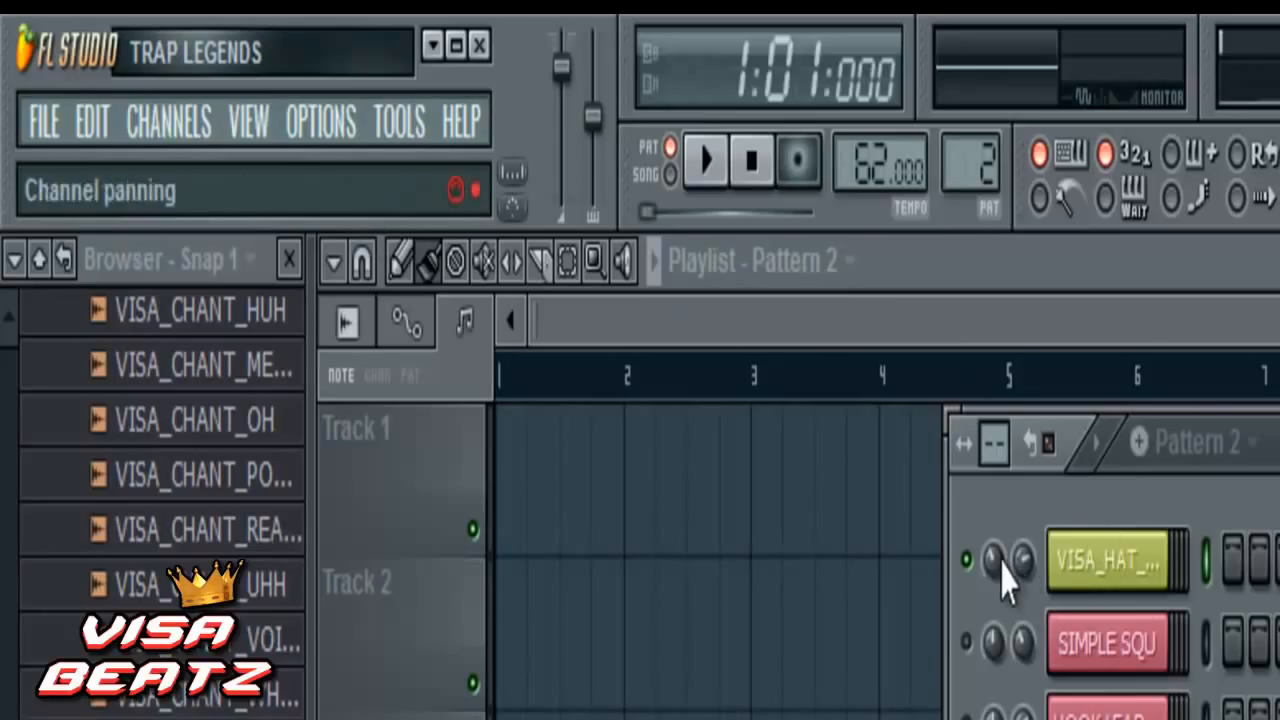
pyautogui.moveTo(992, 557)
pyautogui.moveTo(992, 557)
pyautogui.mouseDown()
pyautogui.moveTo(996, 541)
pyautogui.moveTo(995, 552)
pyautogui.mouseUp()
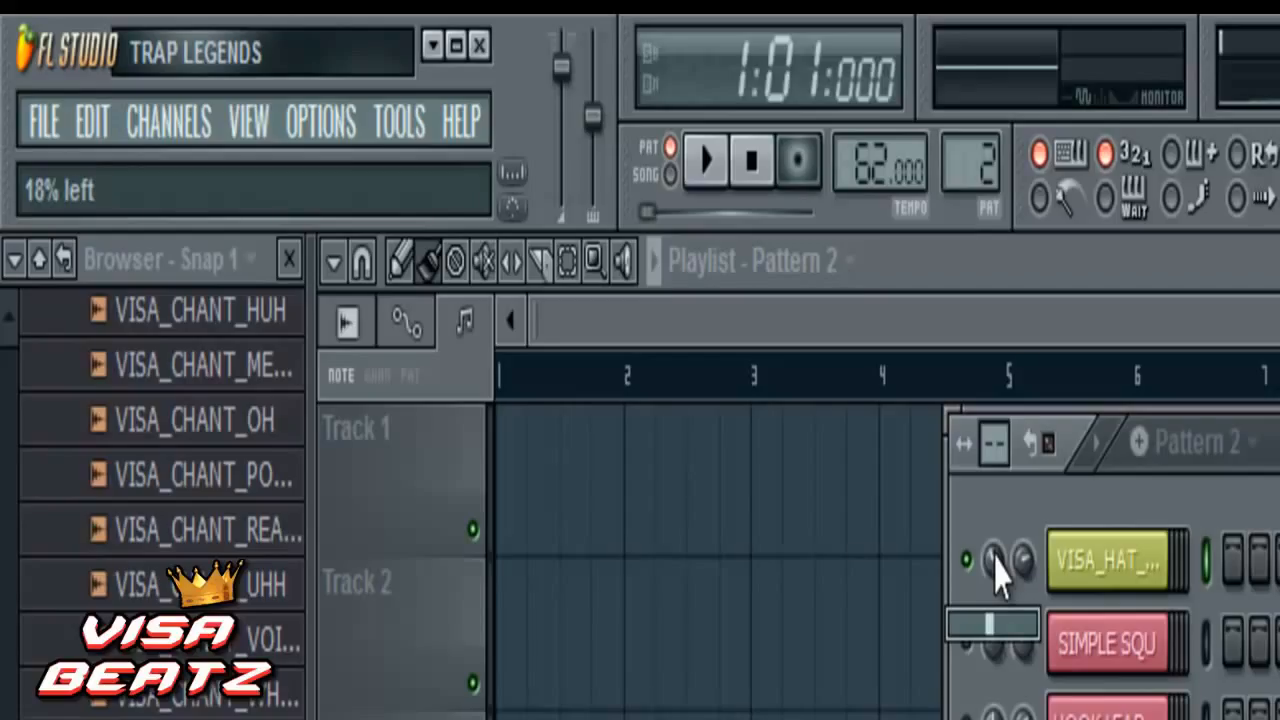
pyautogui.moveTo(1030, 585); pyautogui.dragTo(1036, 712)
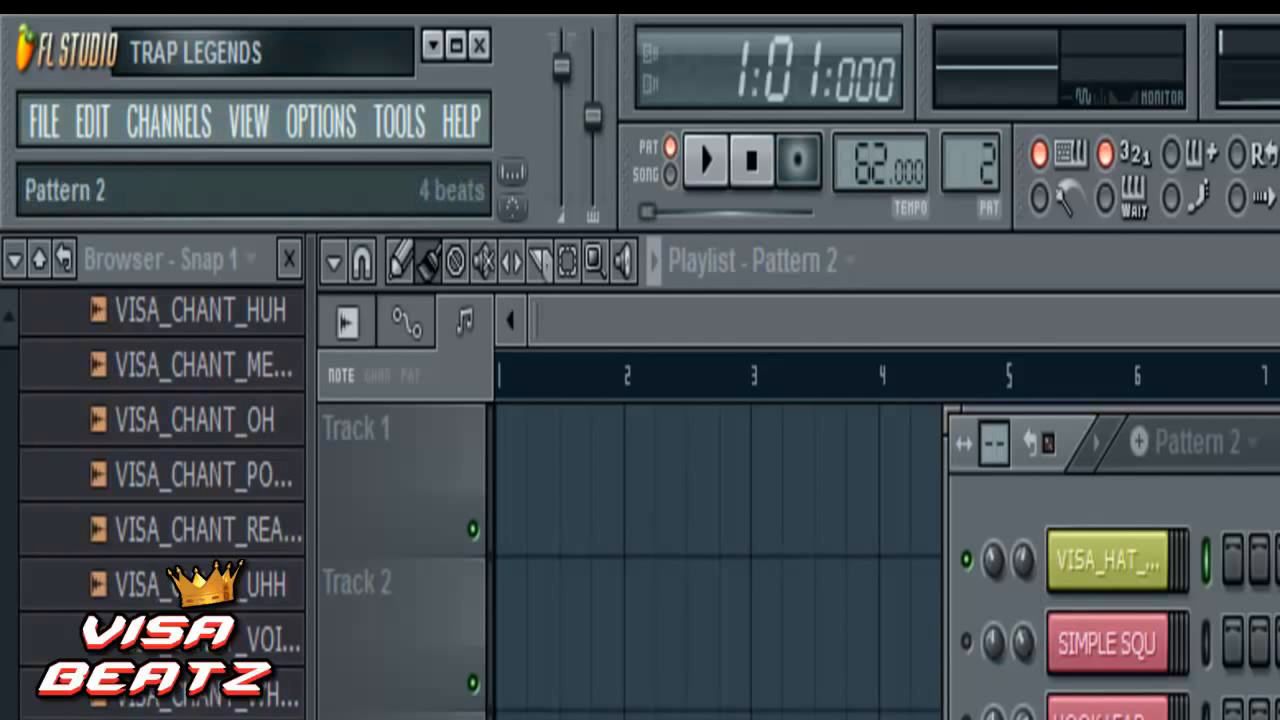
# - Rename Pattern 2 as HI HATZ and place a block of it at bar 1 of the playlist
pyautogui.rightClick(209, 550)
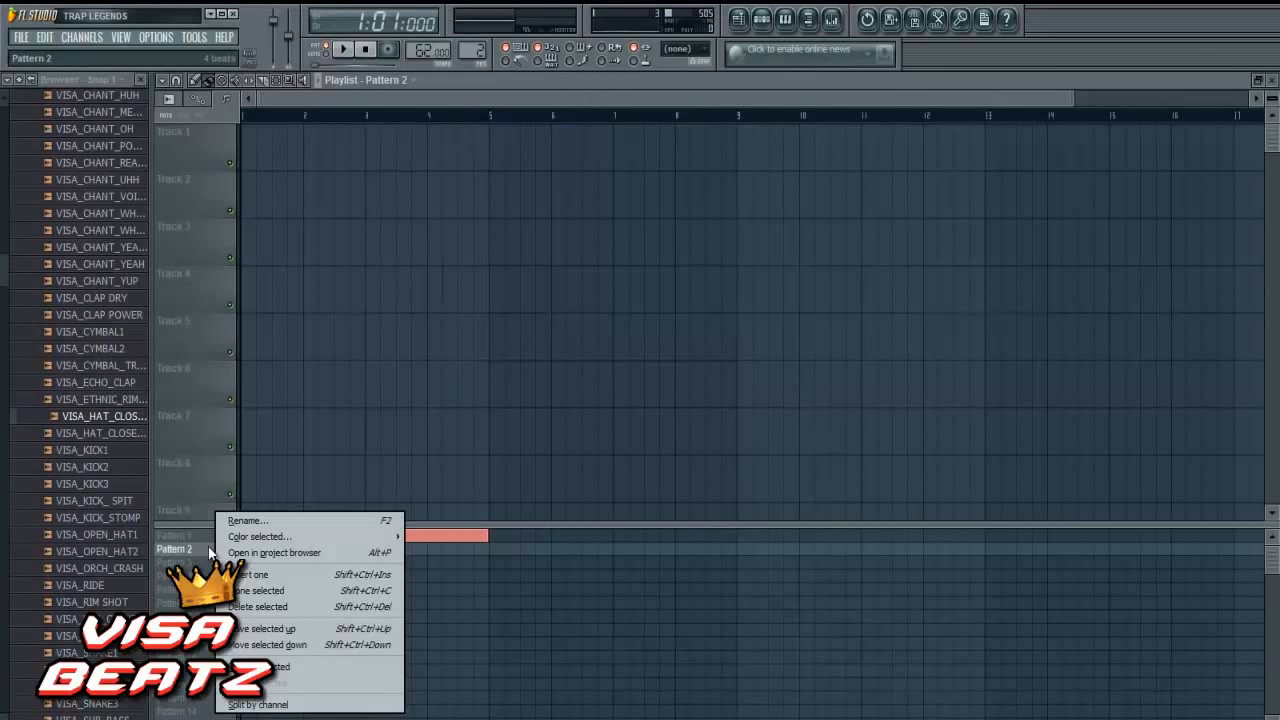
pyautogui.click(290, 521)
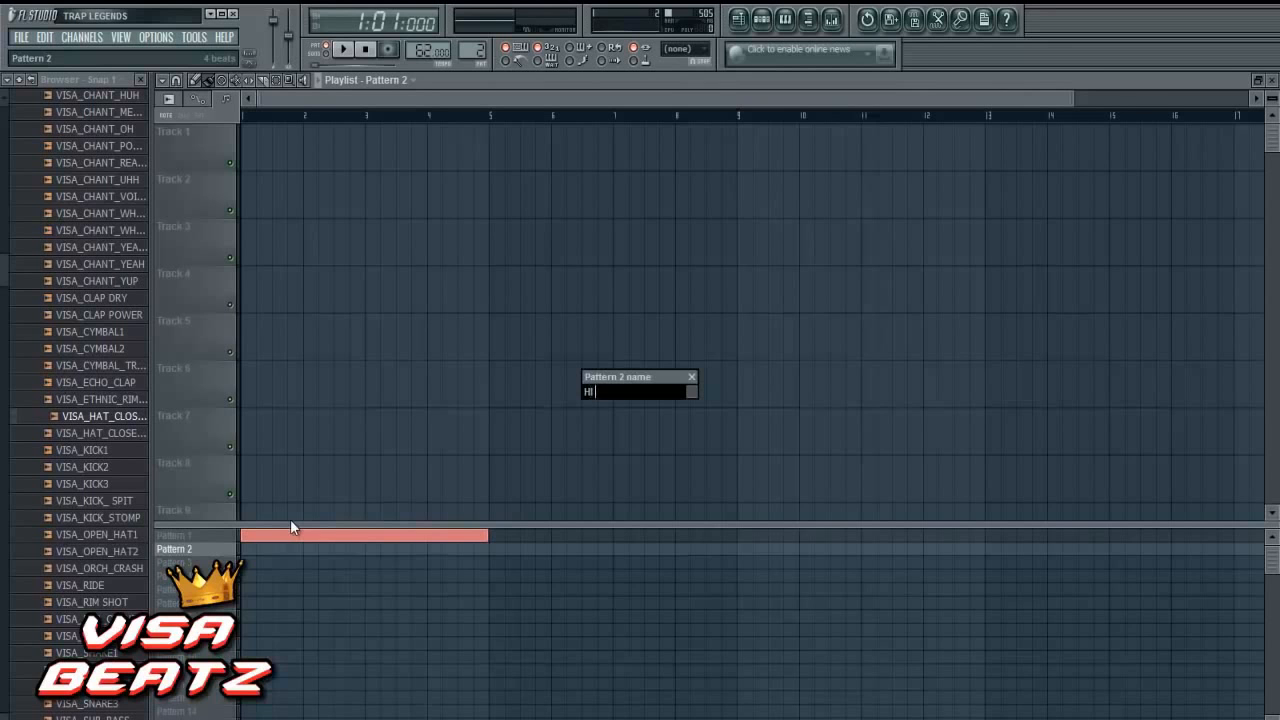
pyautogui.press('Return')
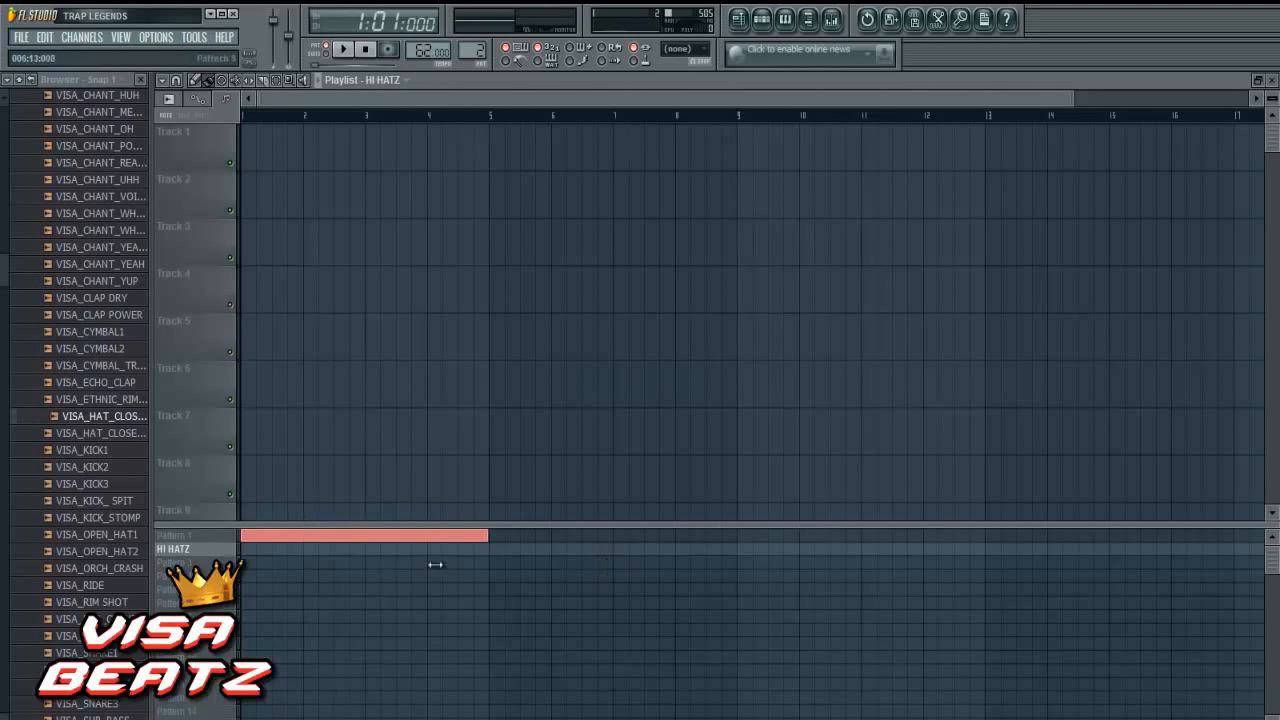
pyautogui.click(247, 549)
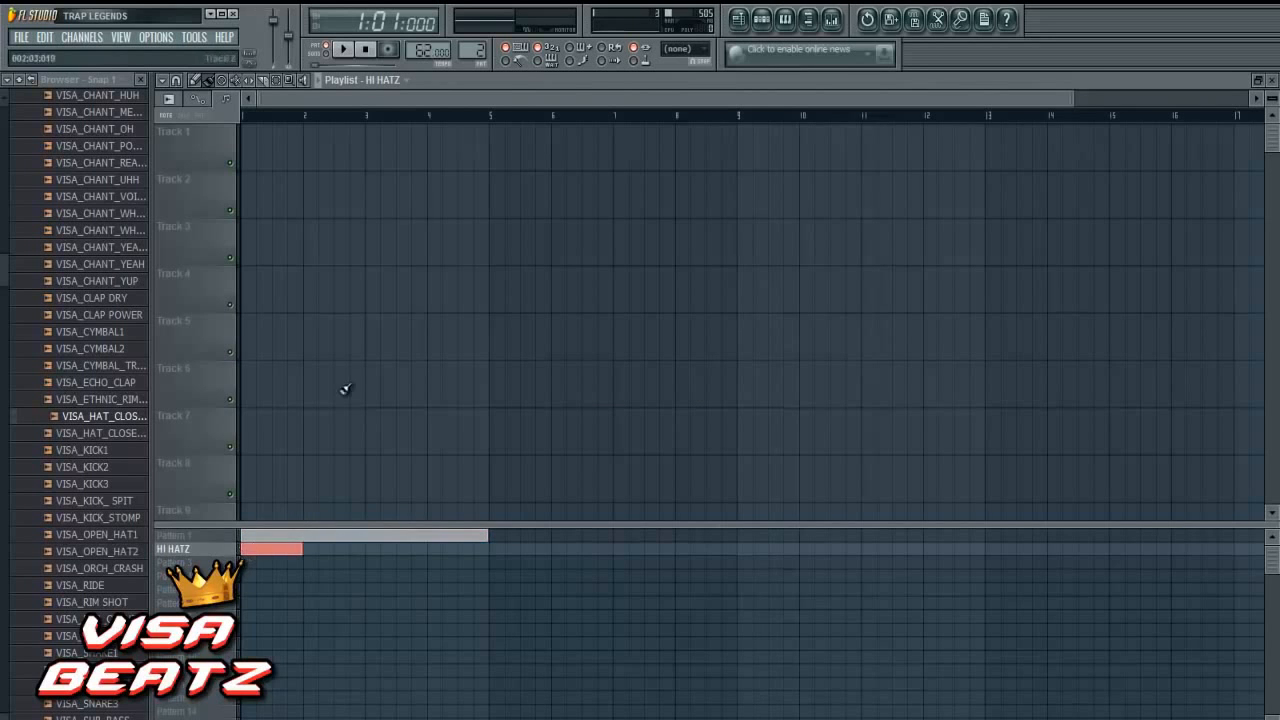
# - Fill all 16 steps of the VISA_HAT_CLOSED1 channel and send them to the piano roll
pyautogui.click(761, 18)
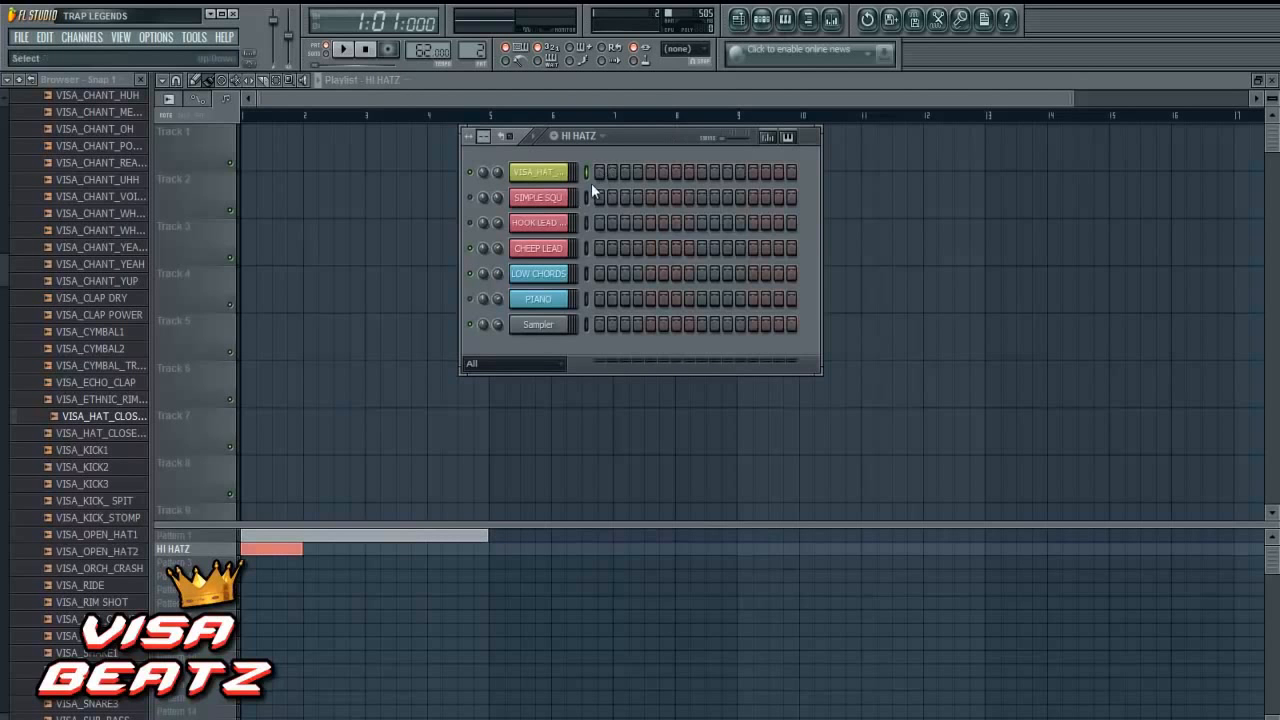
pyautogui.moveTo(593, 174); pyautogui.dragTo(793, 172)
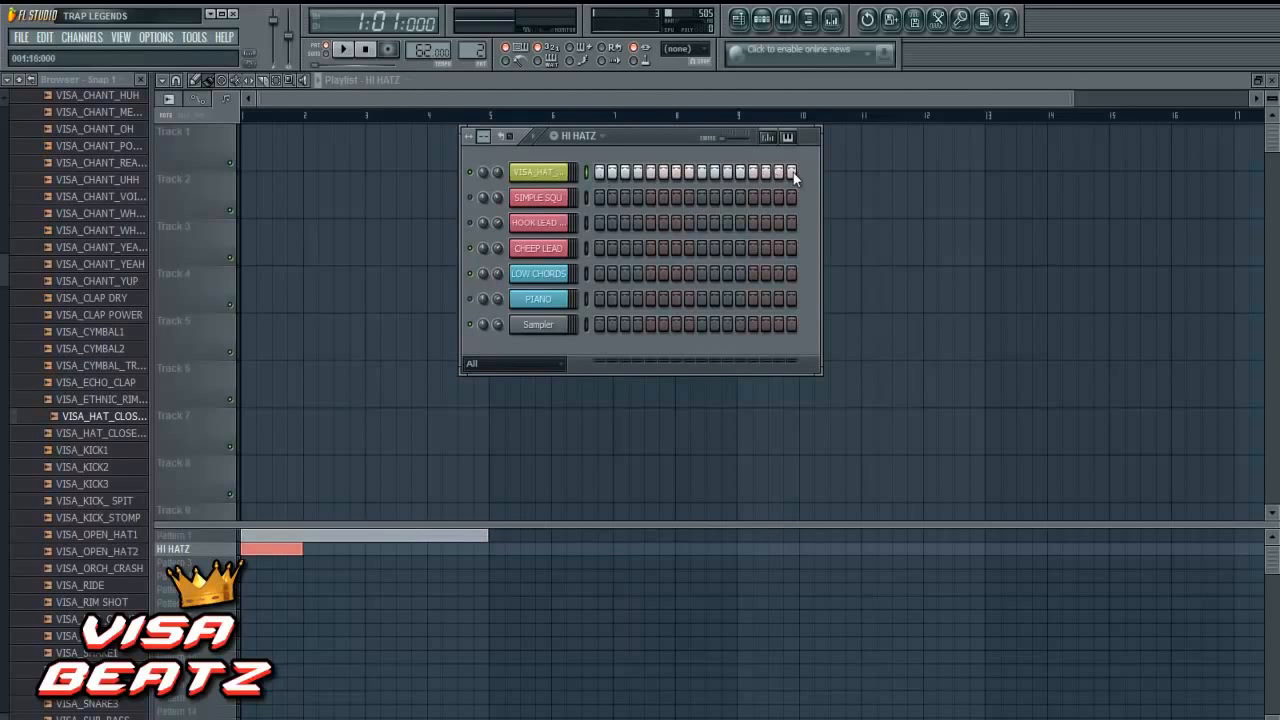
pyautogui.rightClick(552, 176)
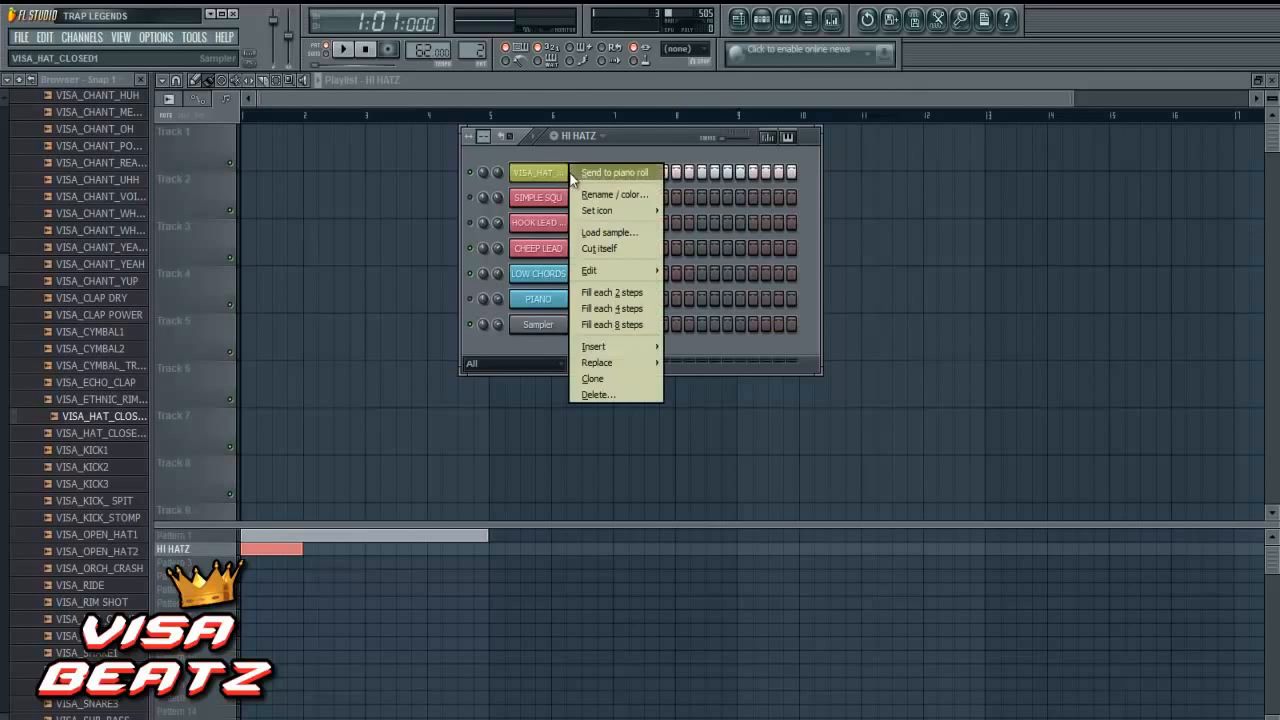
pyautogui.click(598, 172)
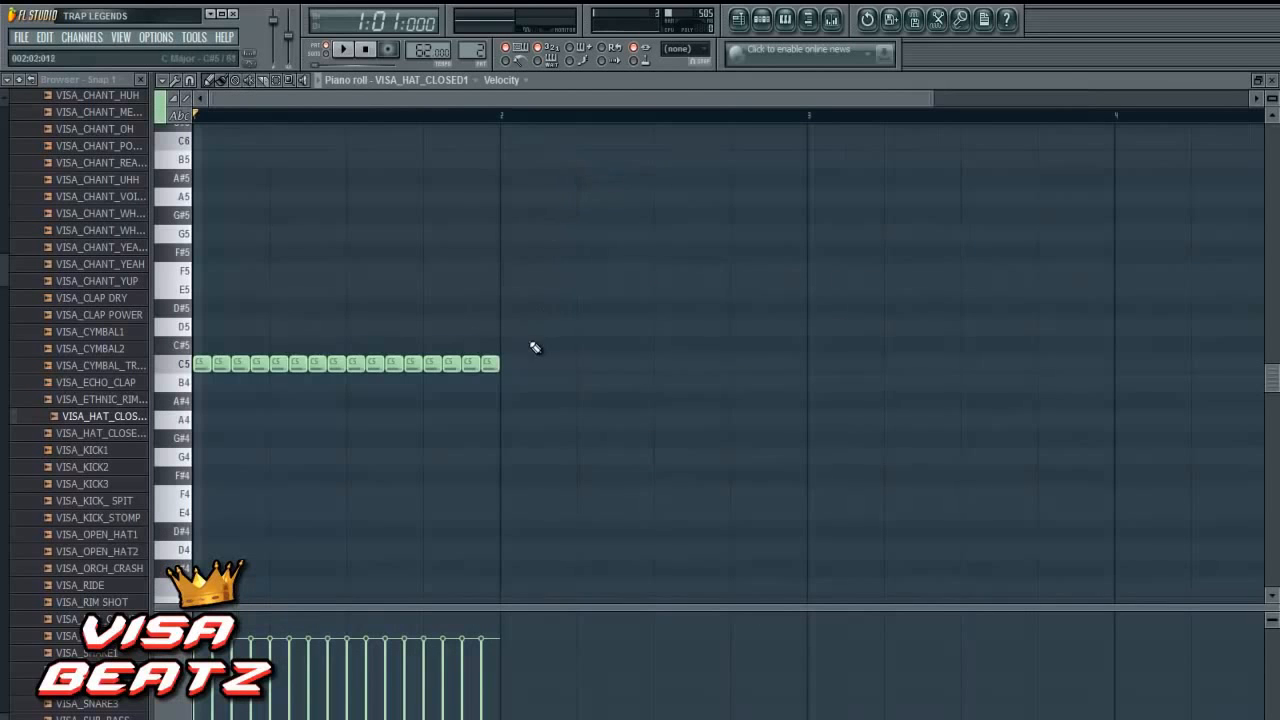
# - Shorten all the C5 hat notes to half a step and duplicate them into the gaps, filling bar 1
pyautogui.moveTo(544, 298); pyautogui.dragTo(192, 410)
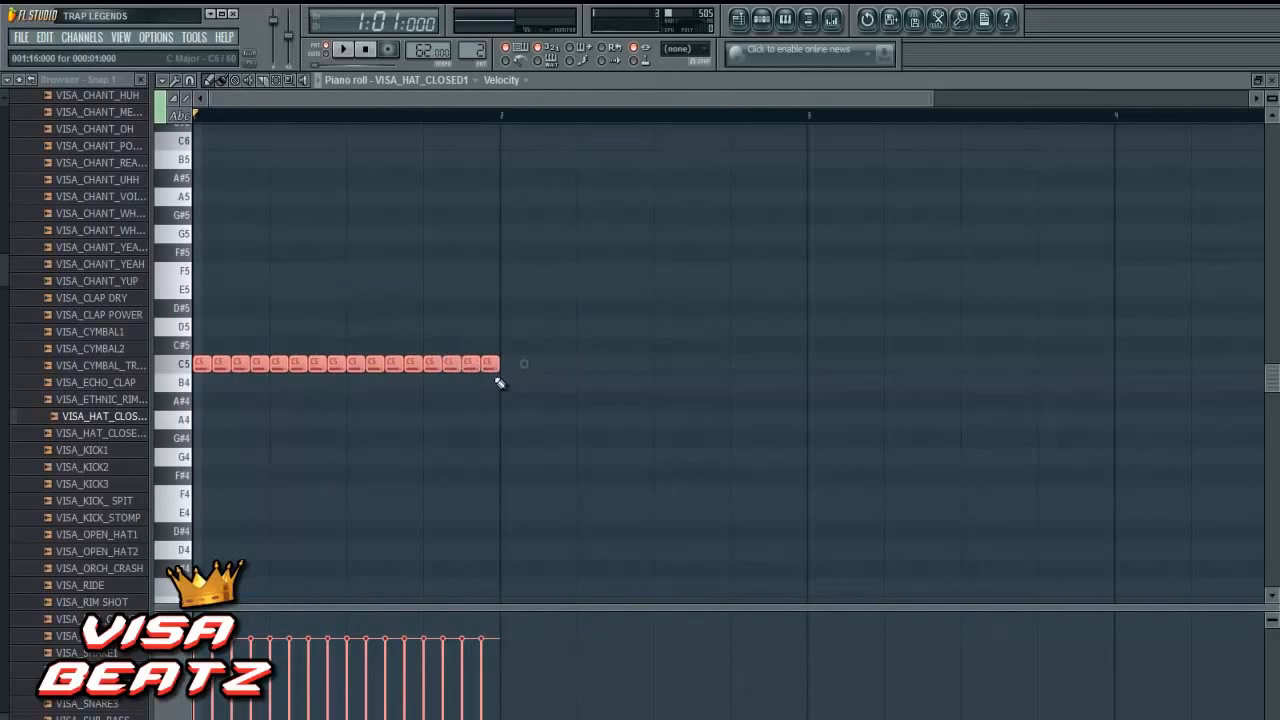
pyautogui.moveTo(507, 368); pyautogui.dragTo(490, 368)
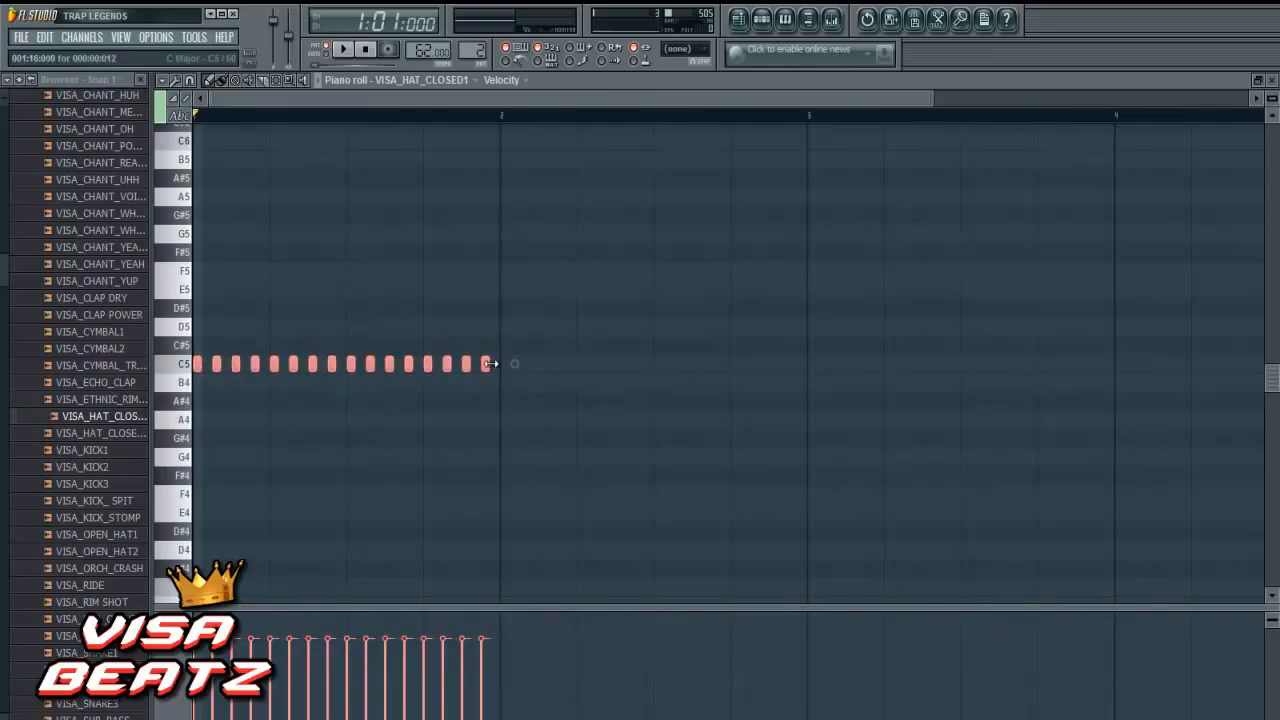
pyautogui.moveTo(369, 363); pyautogui.dragTo(385, 364)
pyautogui.click(475, 420)
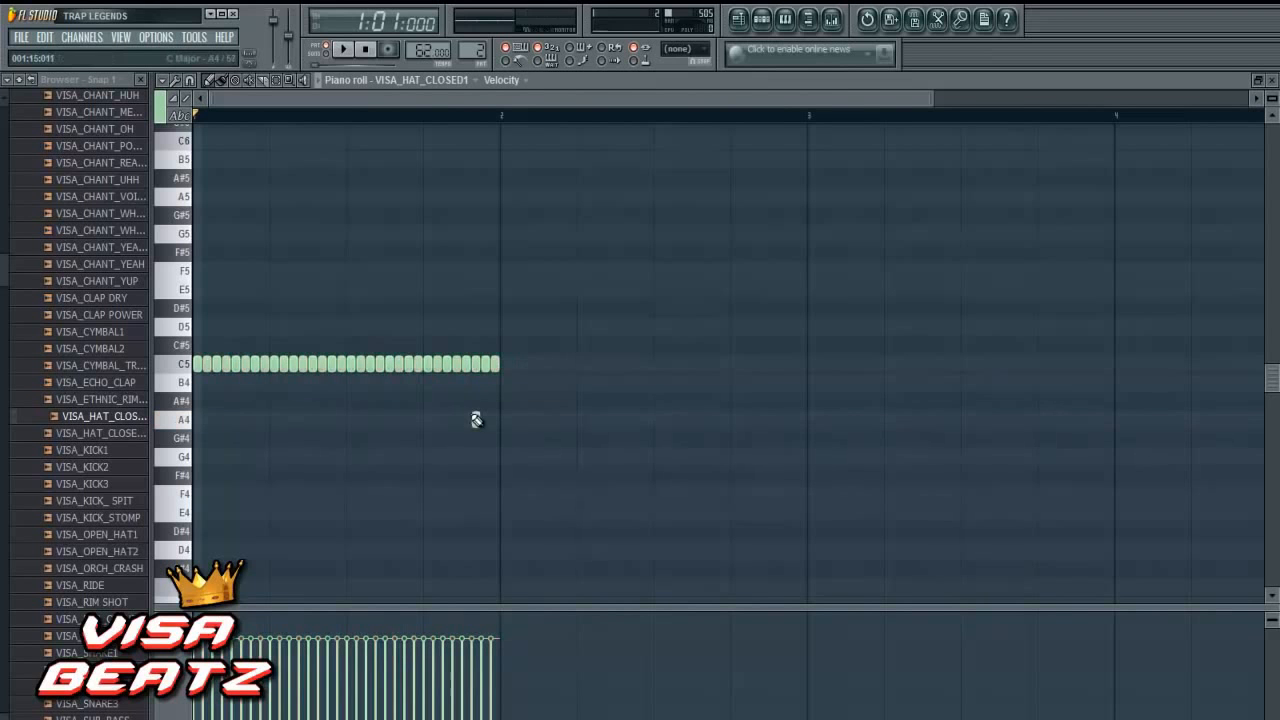
# - Copy the whole bar of hat notes into bar 2 and clear the notes after the start of step 13
pyautogui.rightClick(485, 420)
pyautogui.moveTo(576, 298); pyautogui.dragTo(40, 430)
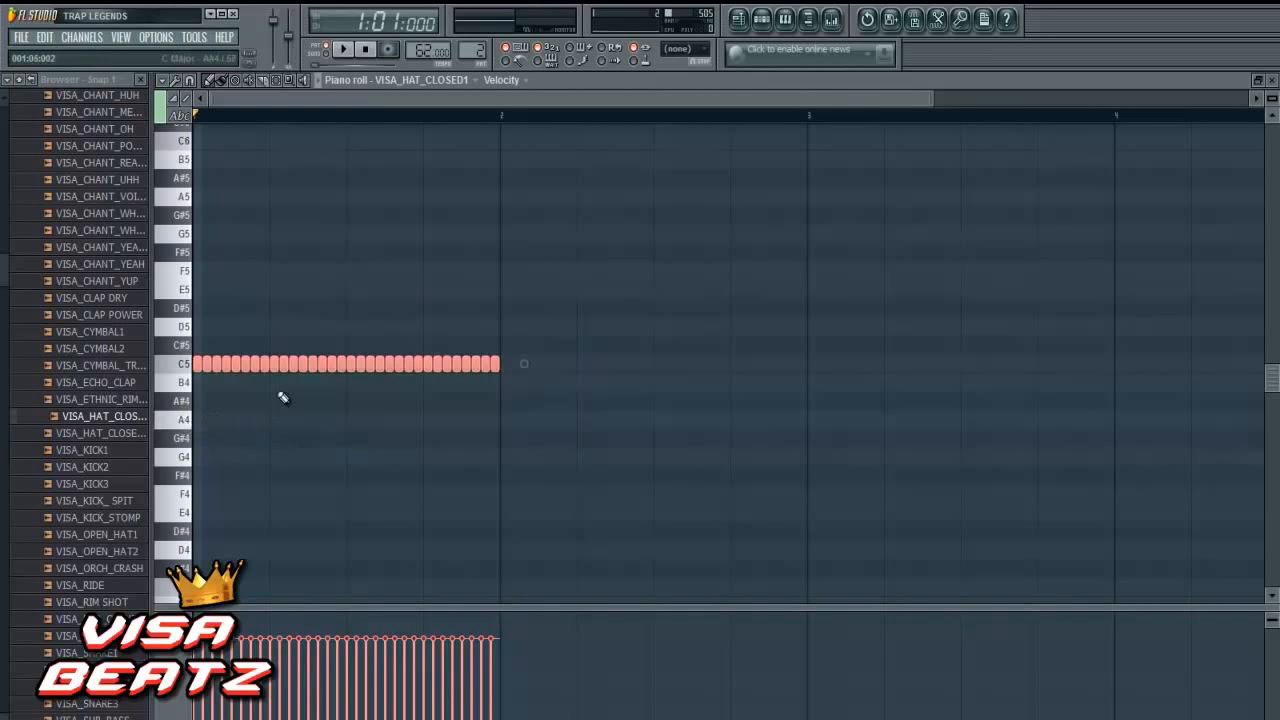
pyautogui.moveTo(287, 368); pyautogui.dragTo(597, 351)
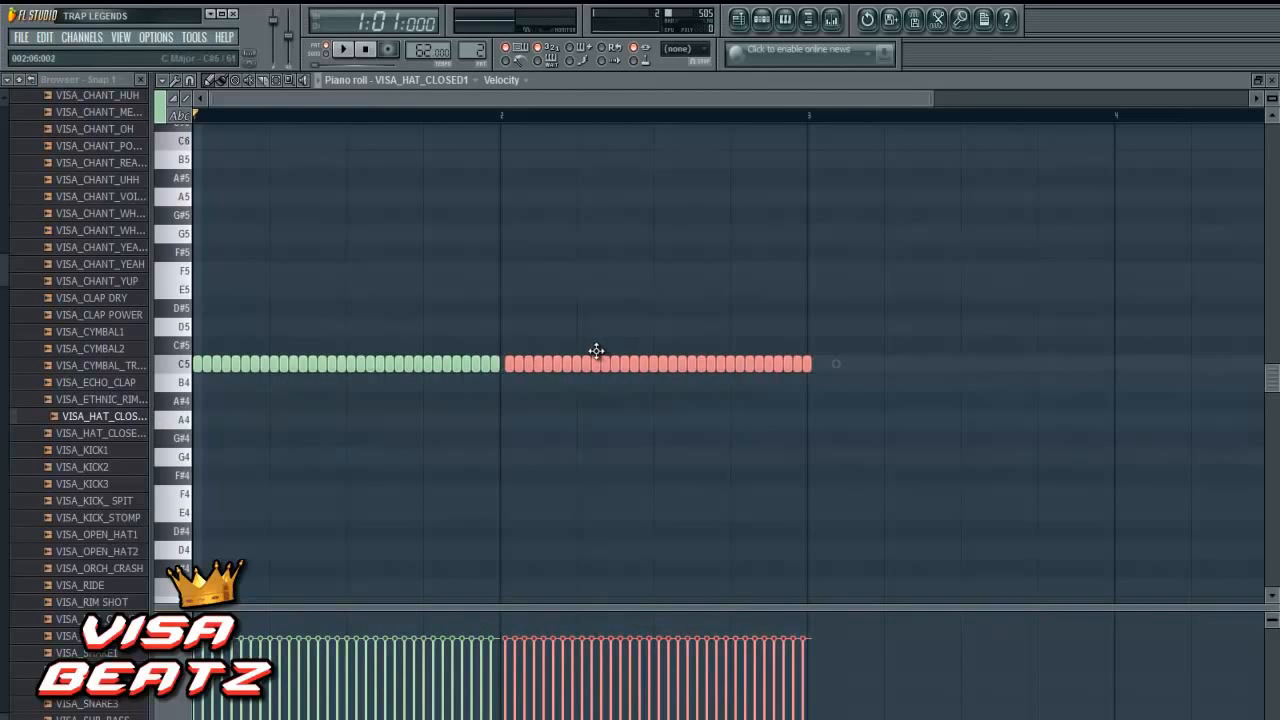
pyautogui.moveTo(829, 361); pyautogui.dragTo(750, 367)
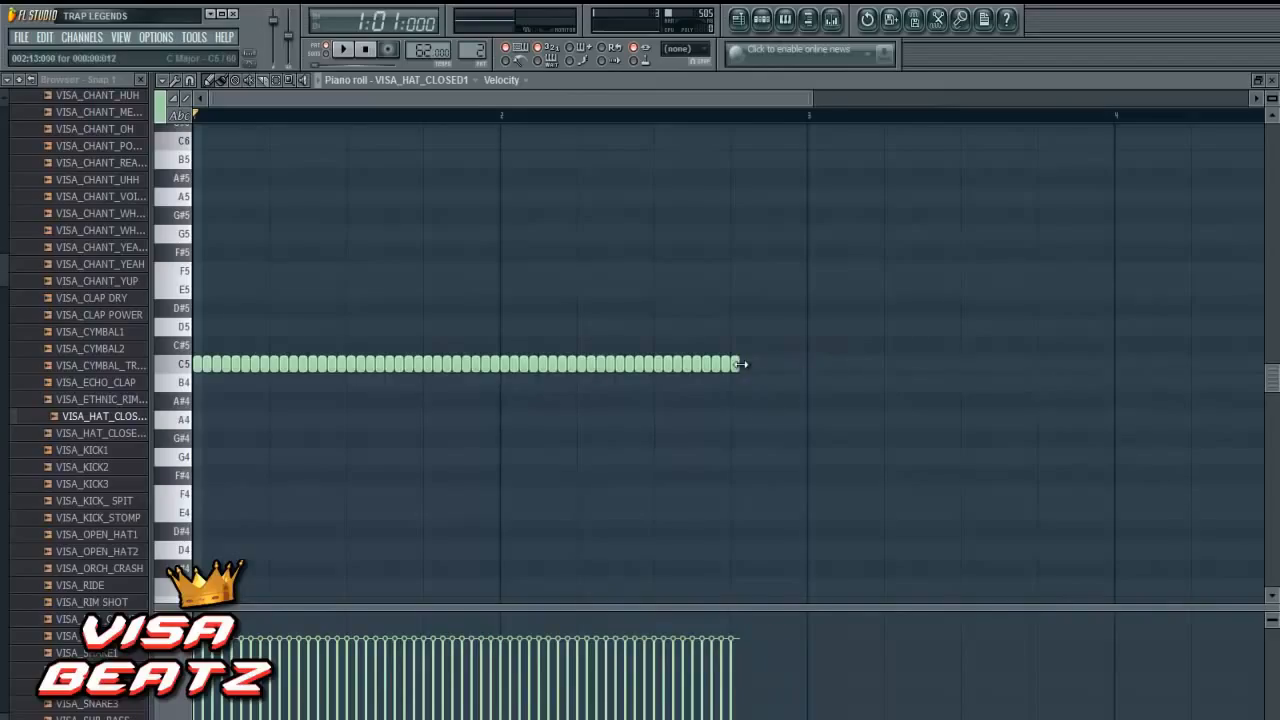
# - Draw a roll of five very short C5 notes from step 13 of bar 2 and copy it to step 15
pyautogui.click(741, 366)
pyautogui.moveTo(743, 367); pyautogui.dragTo(748, 368)
pyautogui.click(752, 368)
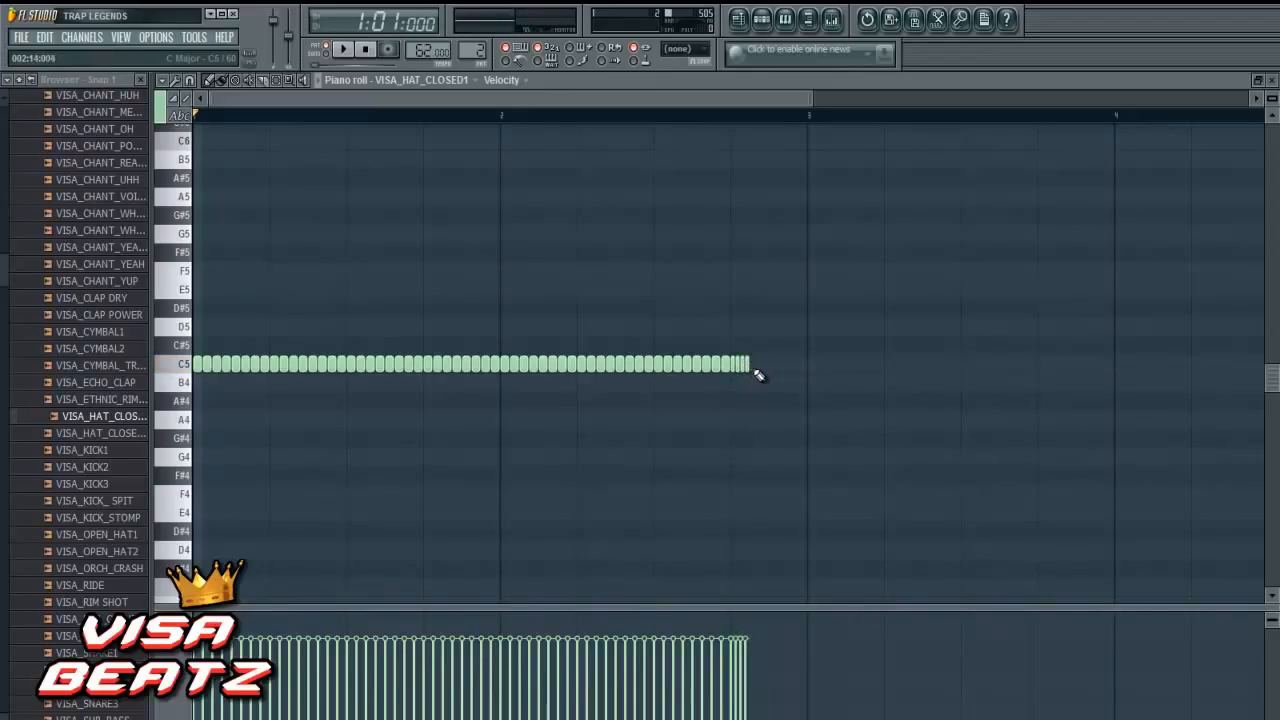
pyautogui.moveTo(780, 340); pyautogui.dragTo(734, 376)
pyautogui.hotkey('ctrl', 'c')
pyautogui.hotkey('ctrl', 'v')
pyautogui.moveTo(437, 362); pyautogui.dragTo(784, 372)
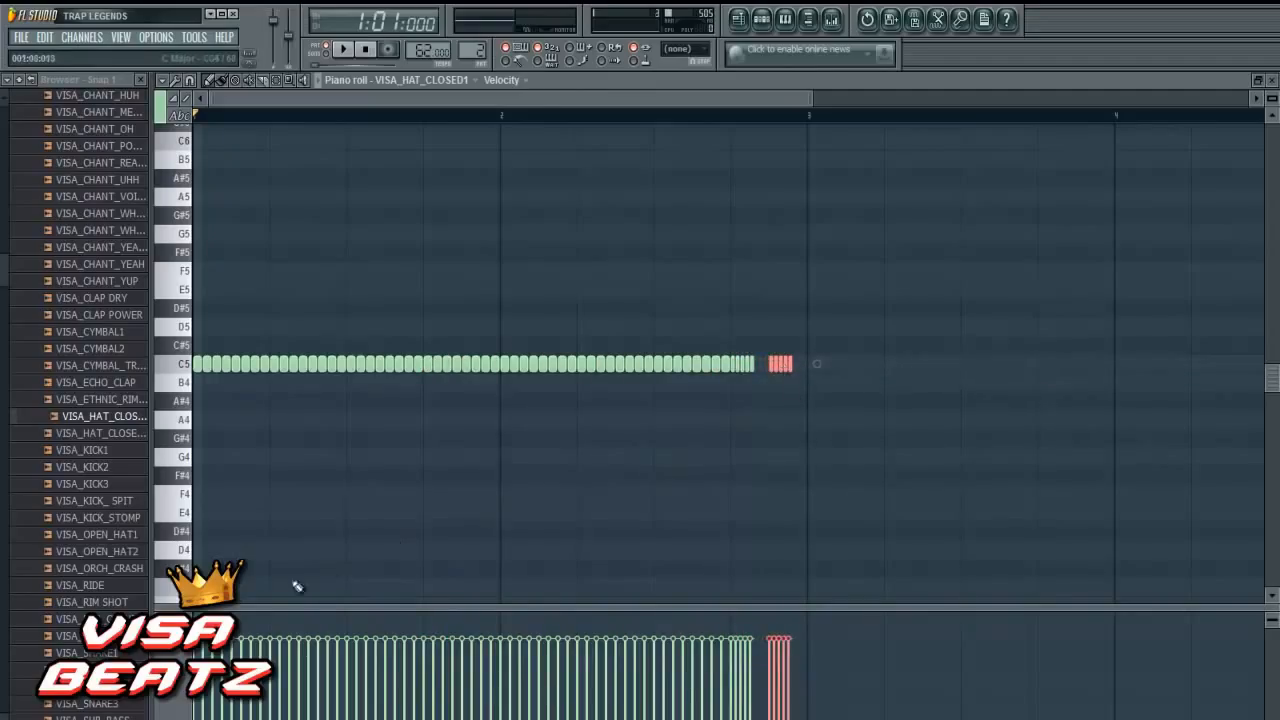
# - Show the note pan values and pan the first hat roll fully right and the second roll fully left
pyautogui.rightClick(167, 697)
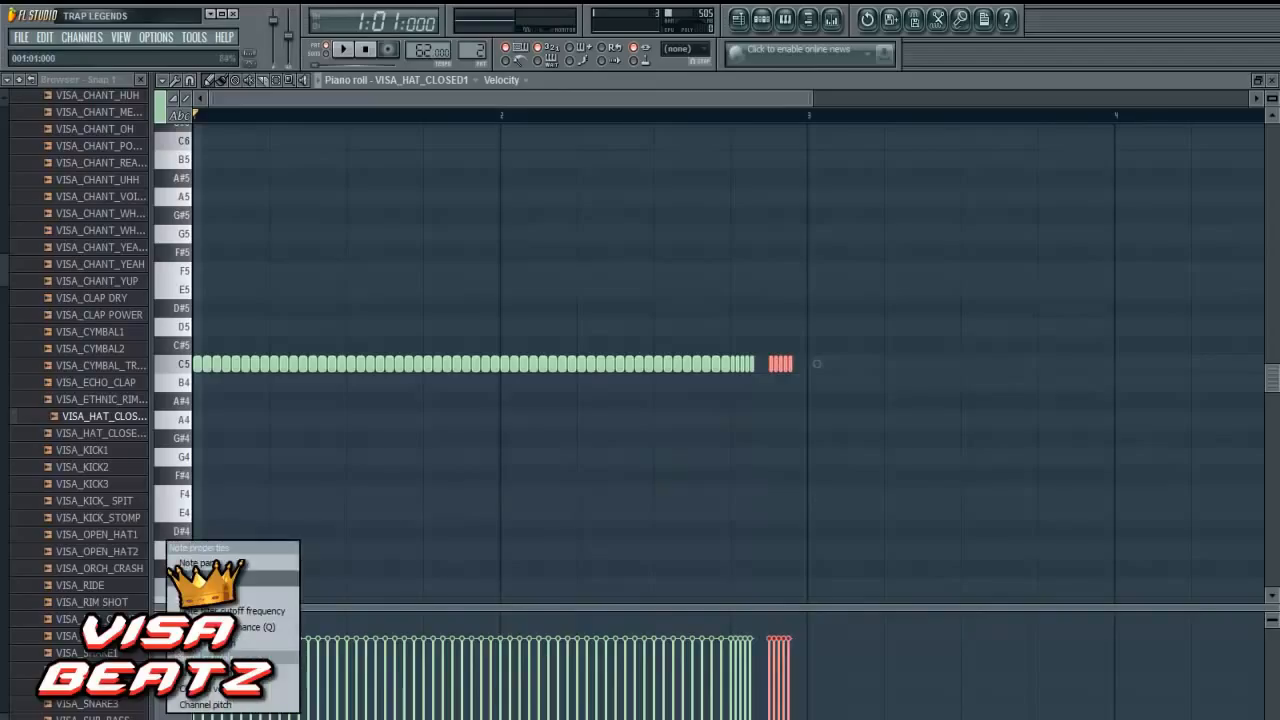
pyautogui.click(205, 563)
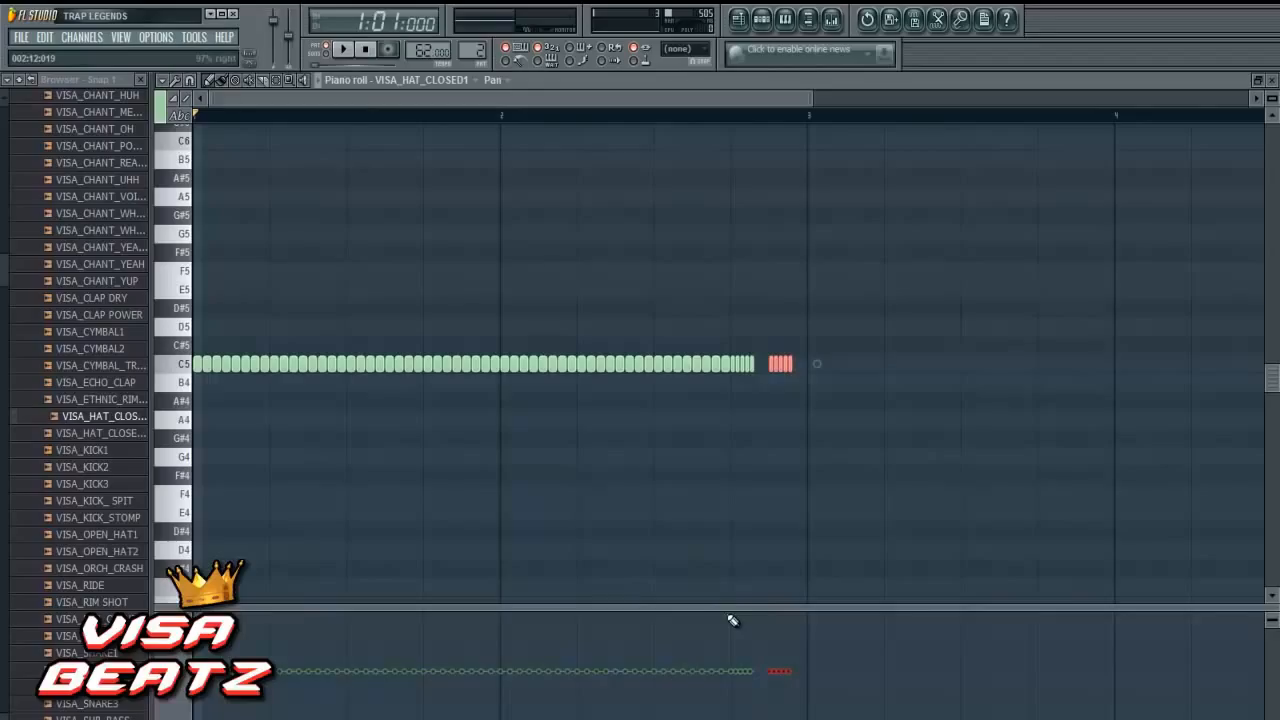
pyautogui.click(742, 487)
pyautogui.click(735, 620)
pyautogui.moveTo(733, 620)
pyautogui.mouseDown()
pyautogui.moveTo(754, 616)
pyautogui.moveTo(732, 609)
pyautogui.mouseUp()
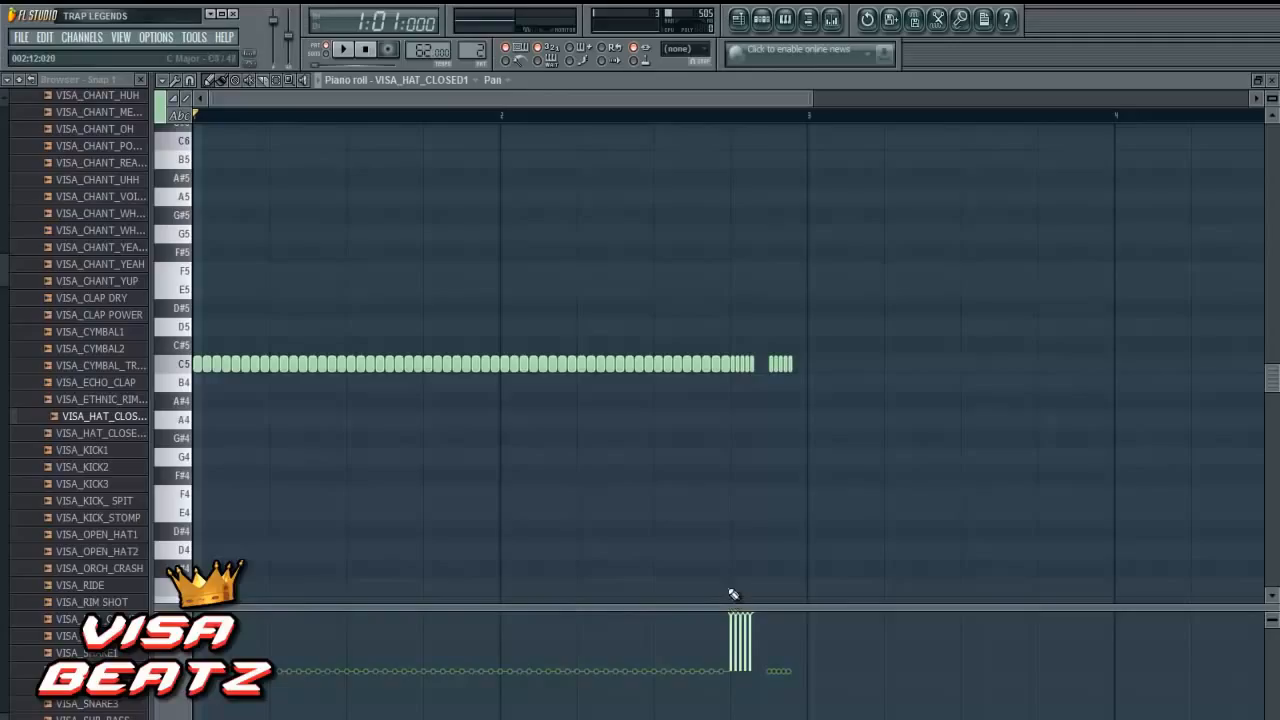
pyautogui.moveTo(748, 640)
pyautogui.mouseDown()
pyautogui.moveTo(751, 614)
pyautogui.moveTo(737, 628)
pyautogui.moveTo(725, 620)
pyautogui.moveTo(749, 611)
pyautogui.moveTo(738, 607)
pyautogui.mouseUp()
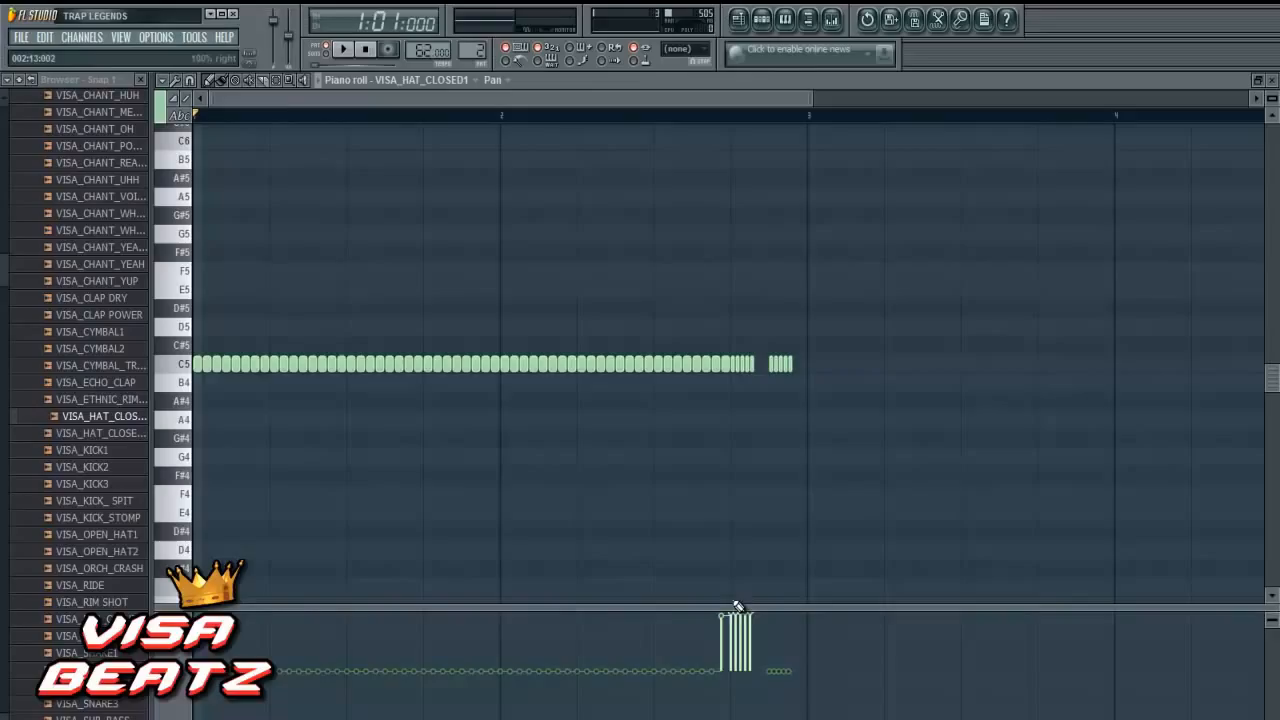
pyautogui.click(724, 676)
pyautogui.moveTo(775, 683); pyautogui.dragTo(780, 718)
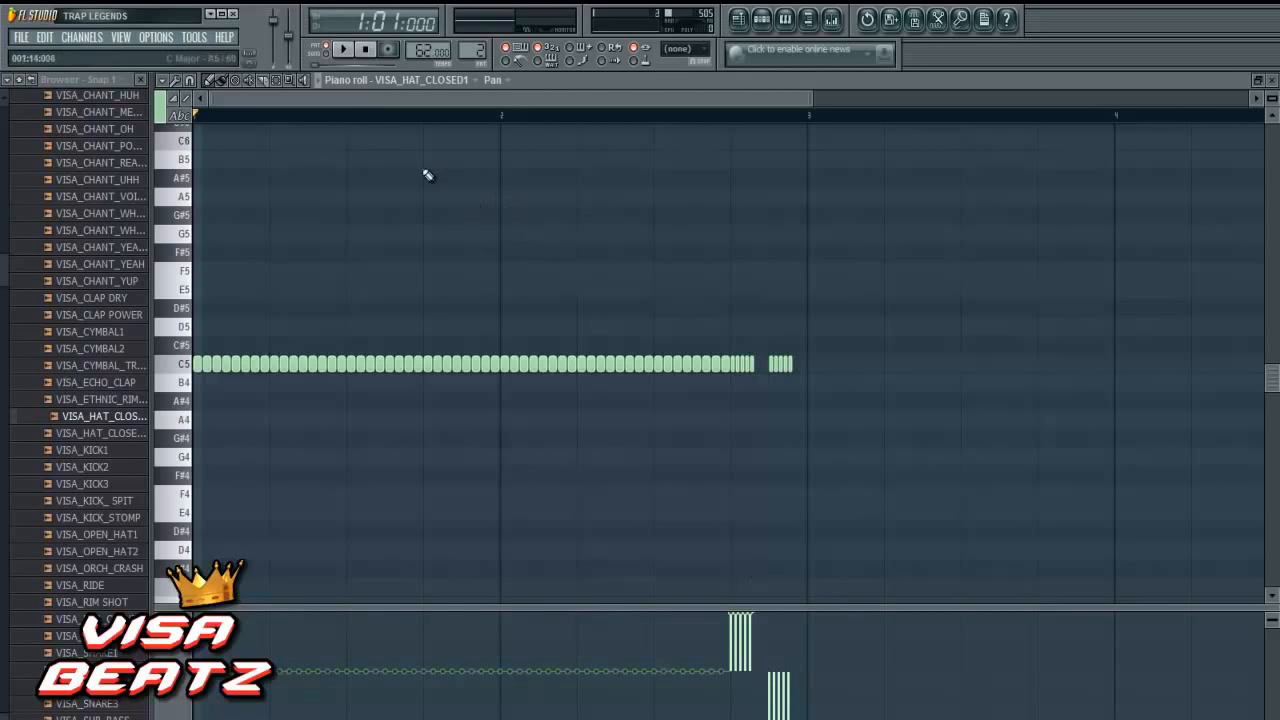
# - Play the song with the hats, add a second HI HATZ block at bar 3, and stop playback
pyautogui.moveTo(1279, 0)
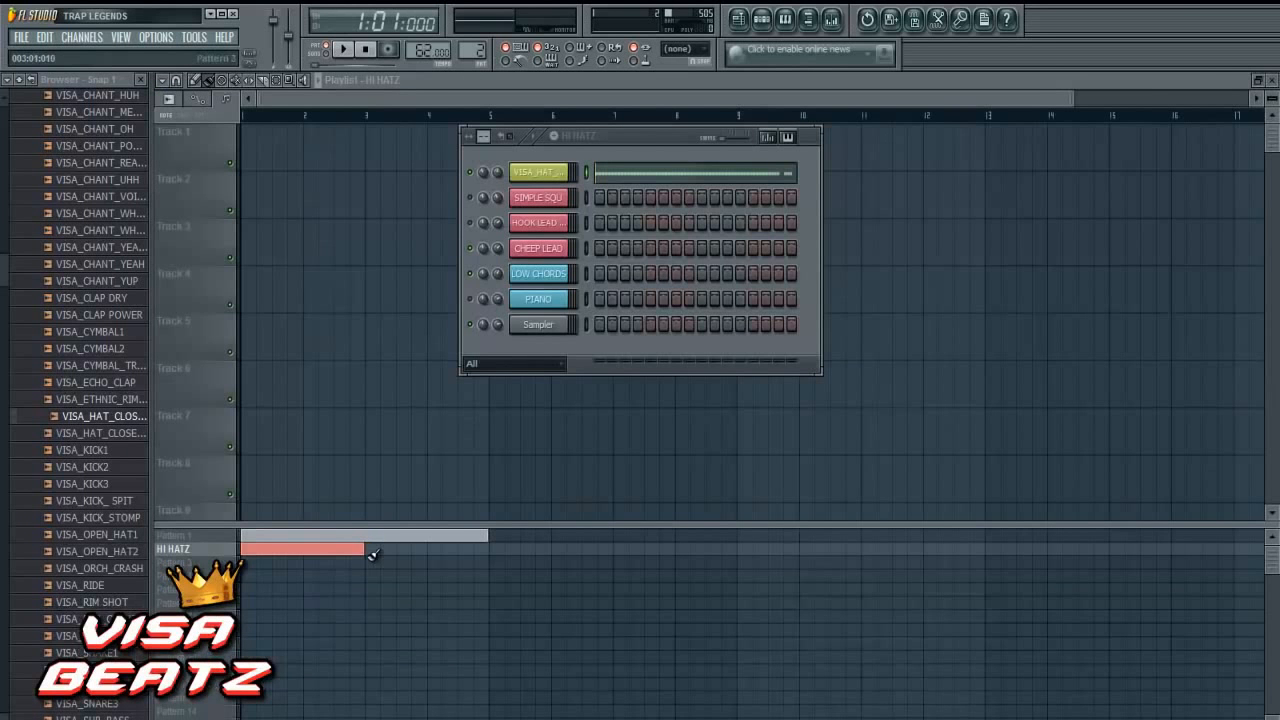
pyautogui.click(341, 50)
pyautogui.click(341, 50)
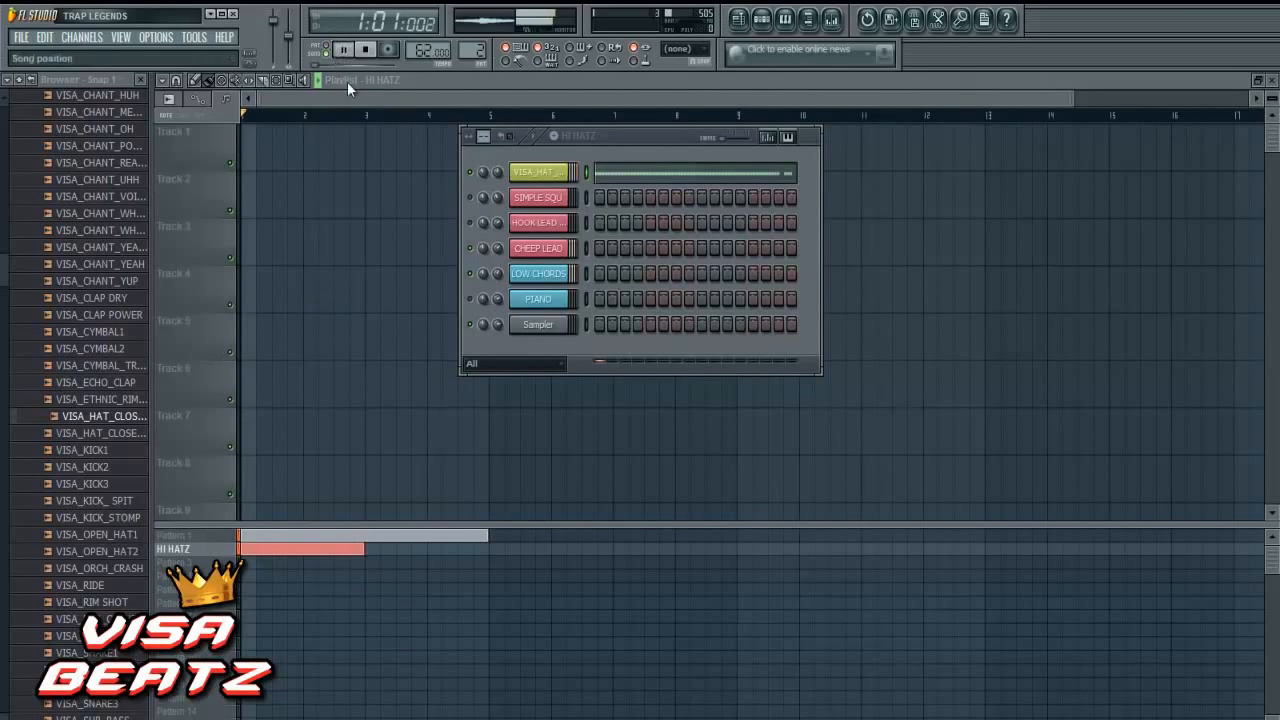
pyautogui.click(362, 550)
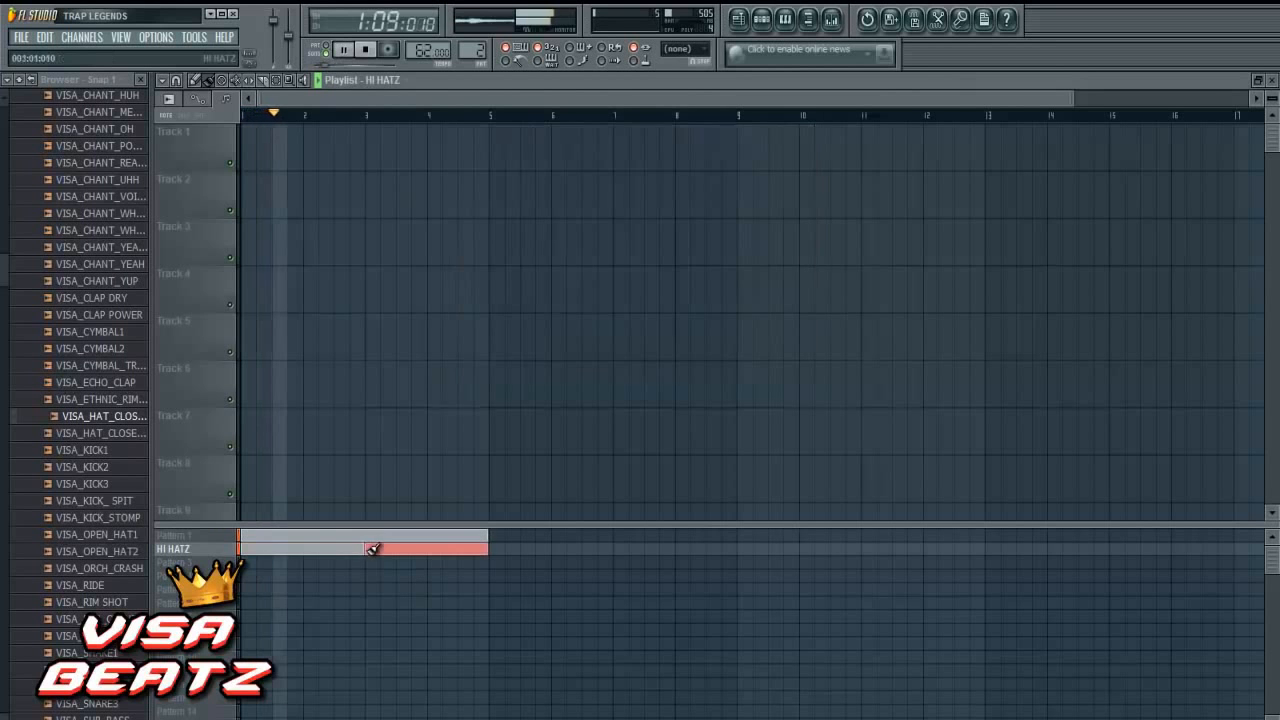
pyautogui.click(759, 21)
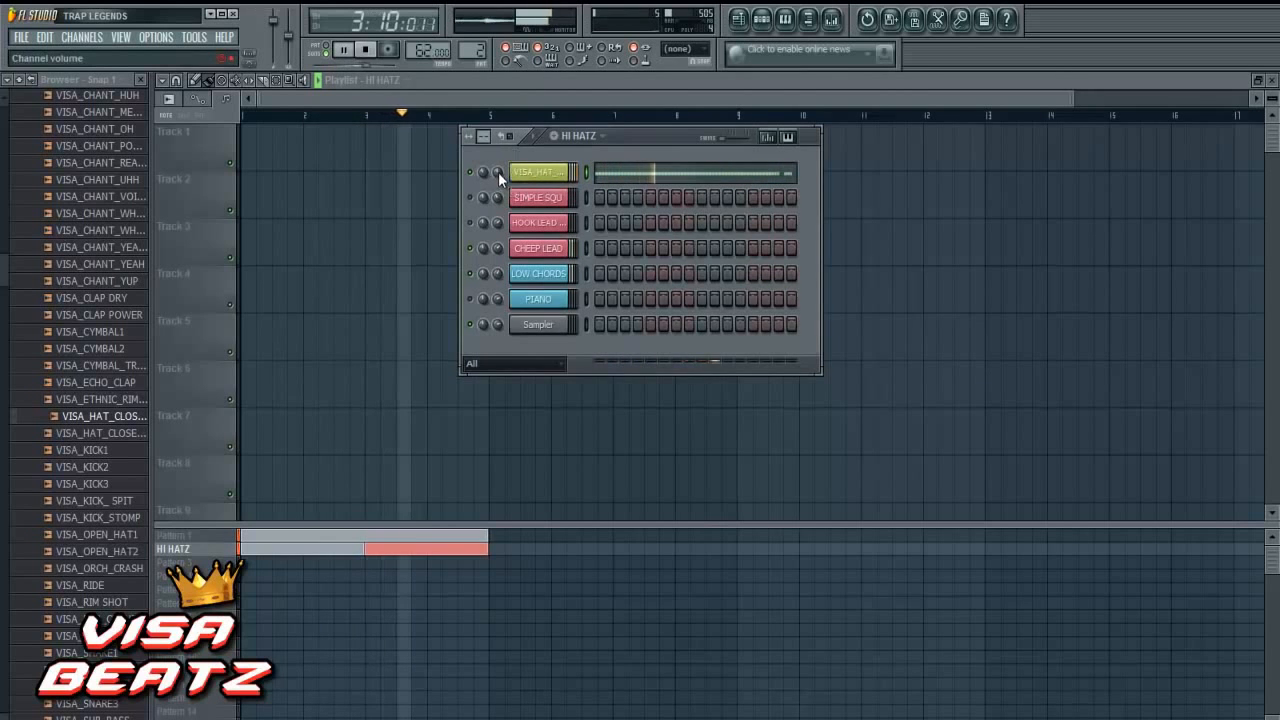
pyautogui.click(365, 49)
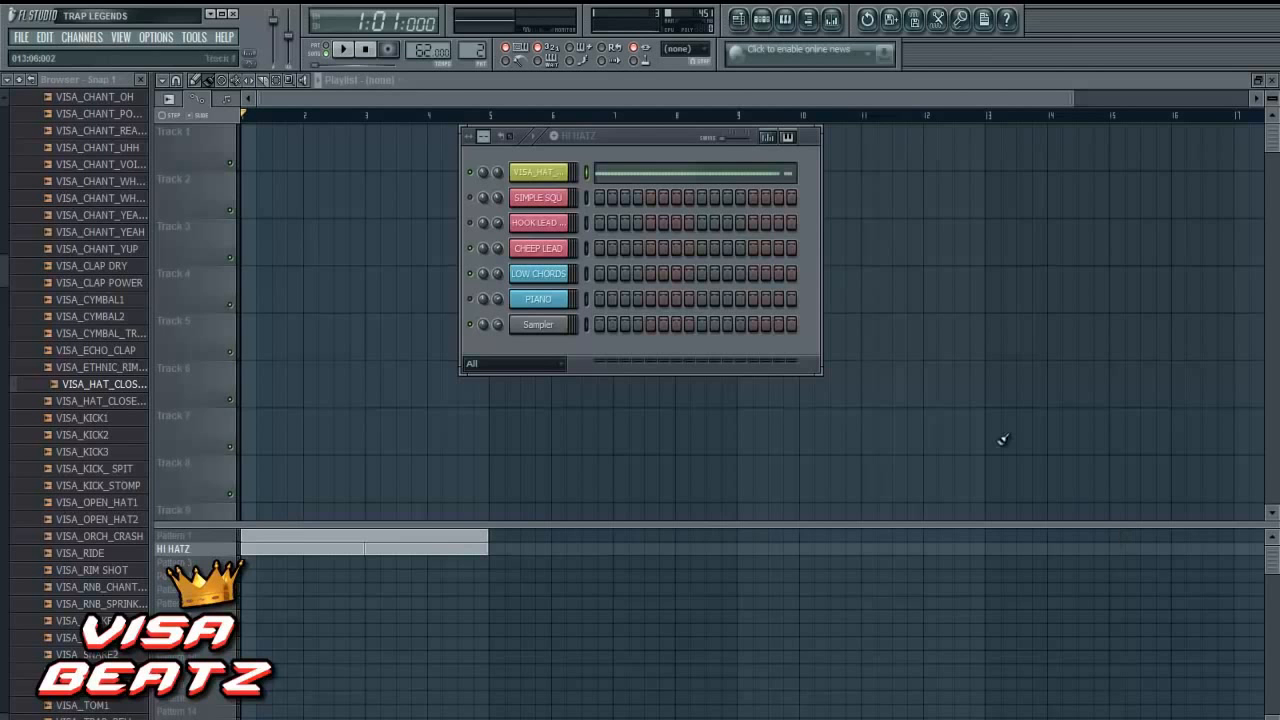
# - Randomize the velocities of the VISA_HAT_CLOSED1 notes slightly with the piano roll randomizer
pyautogui.rightClick(566, 176)
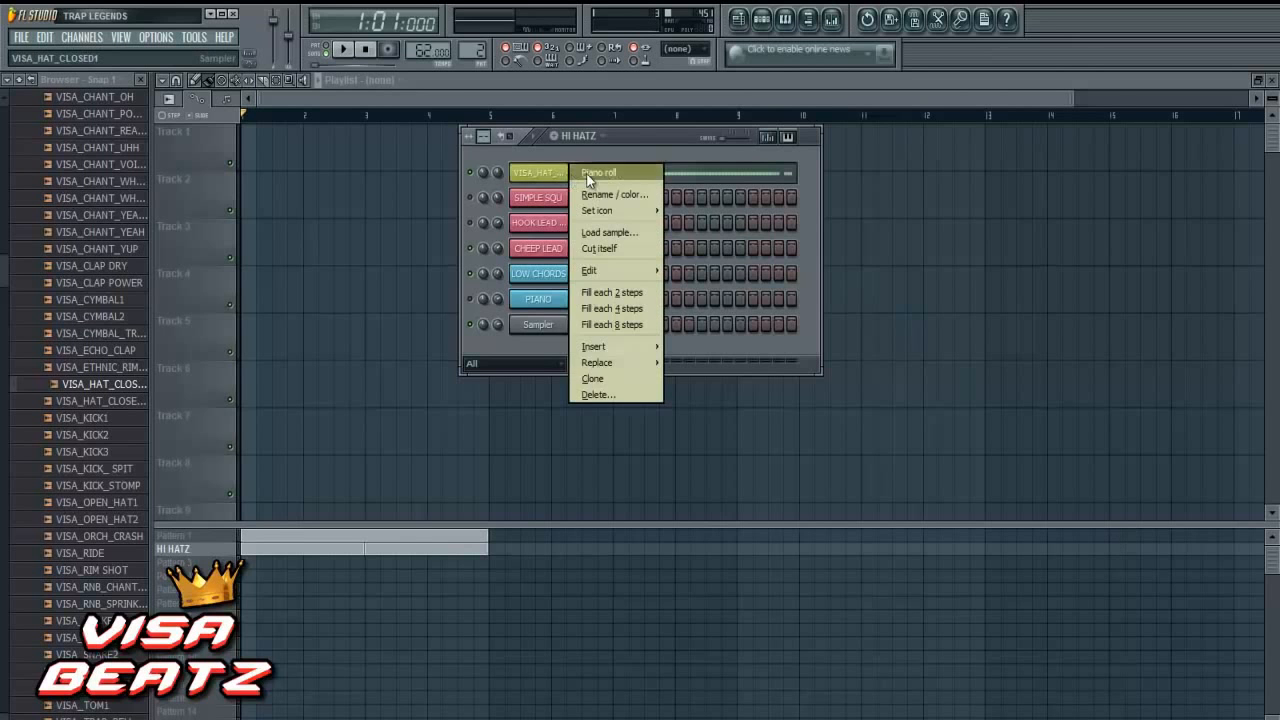
pyautogui.click(592, 174)
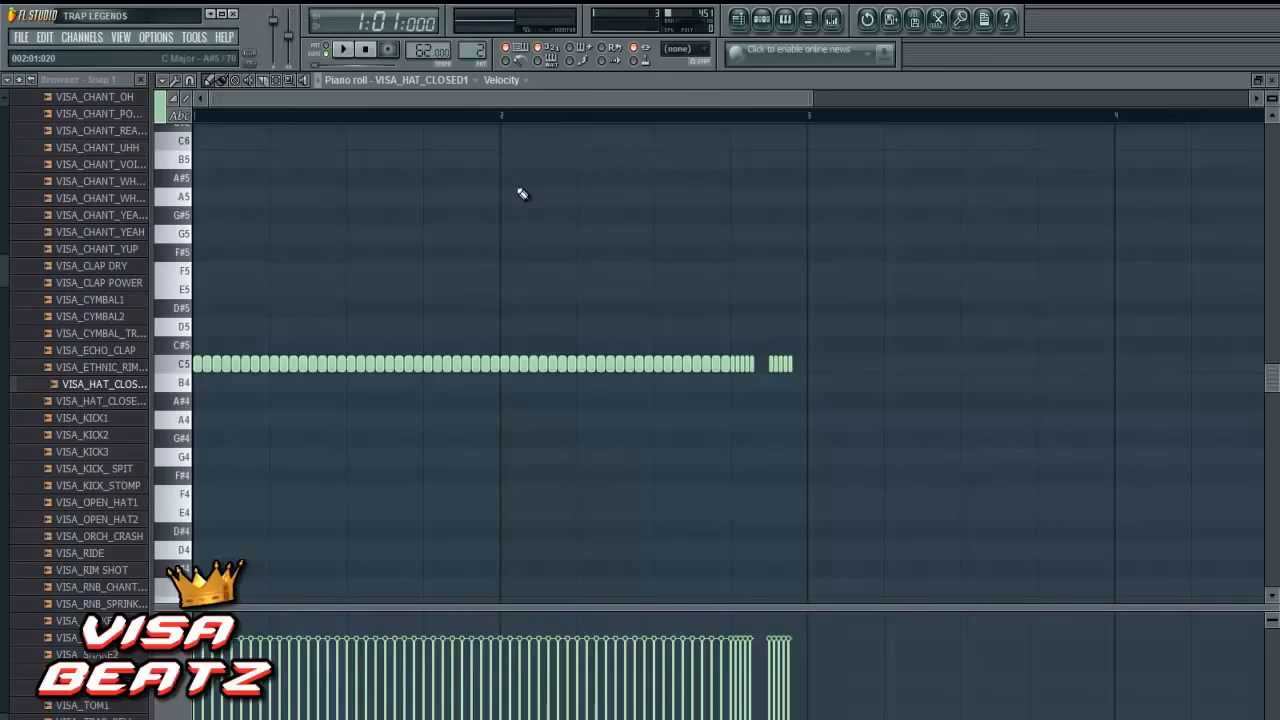
pyautogui.hotkey('alt', 'r')
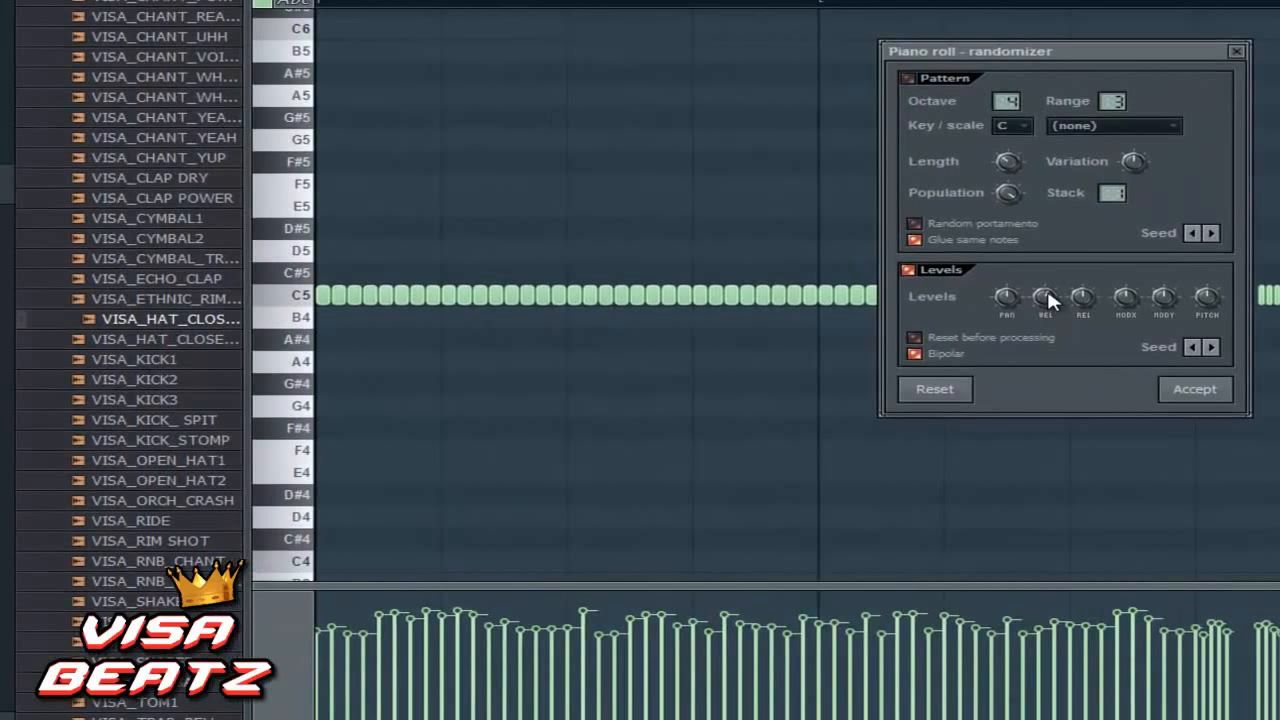
pyautogui.moveTo(1048, 291); pyautogui.dragTo(1113, 304)
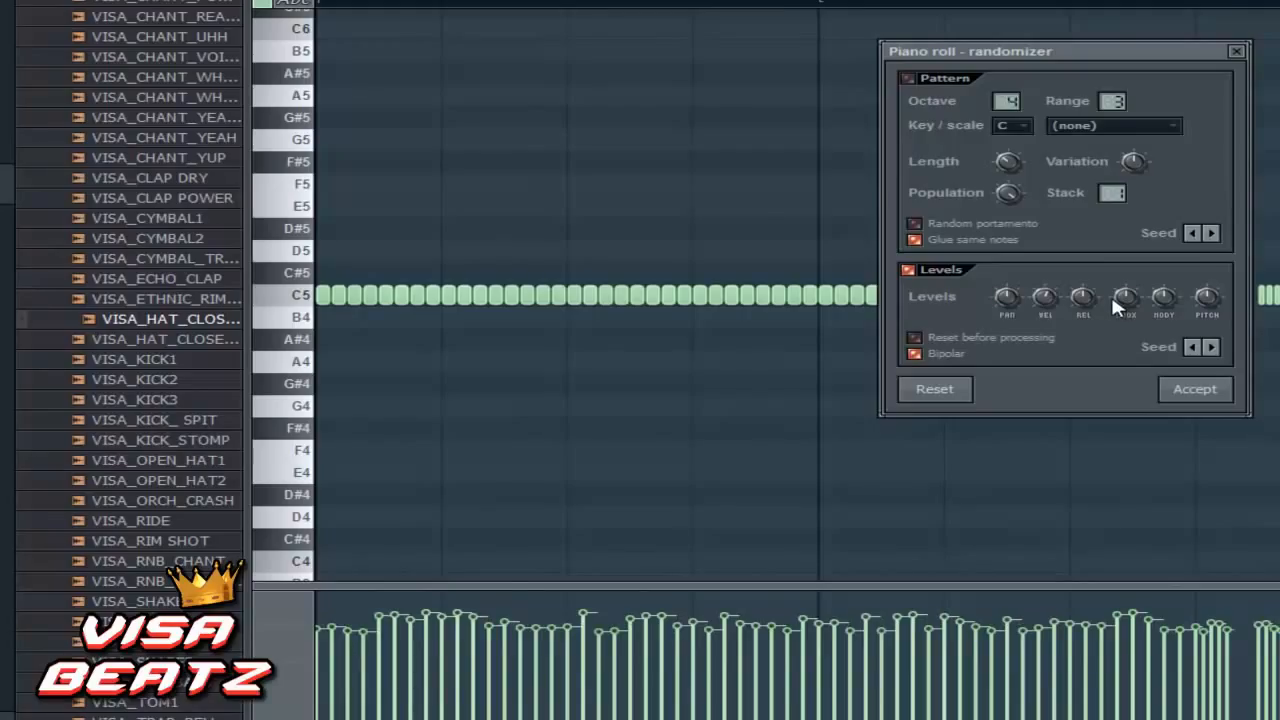
# - Advance the level randomizer through several seeds to get a different velocity variation for the hats
pyautogui.click(1211, 347)
pyautogui.click(1211, 347)
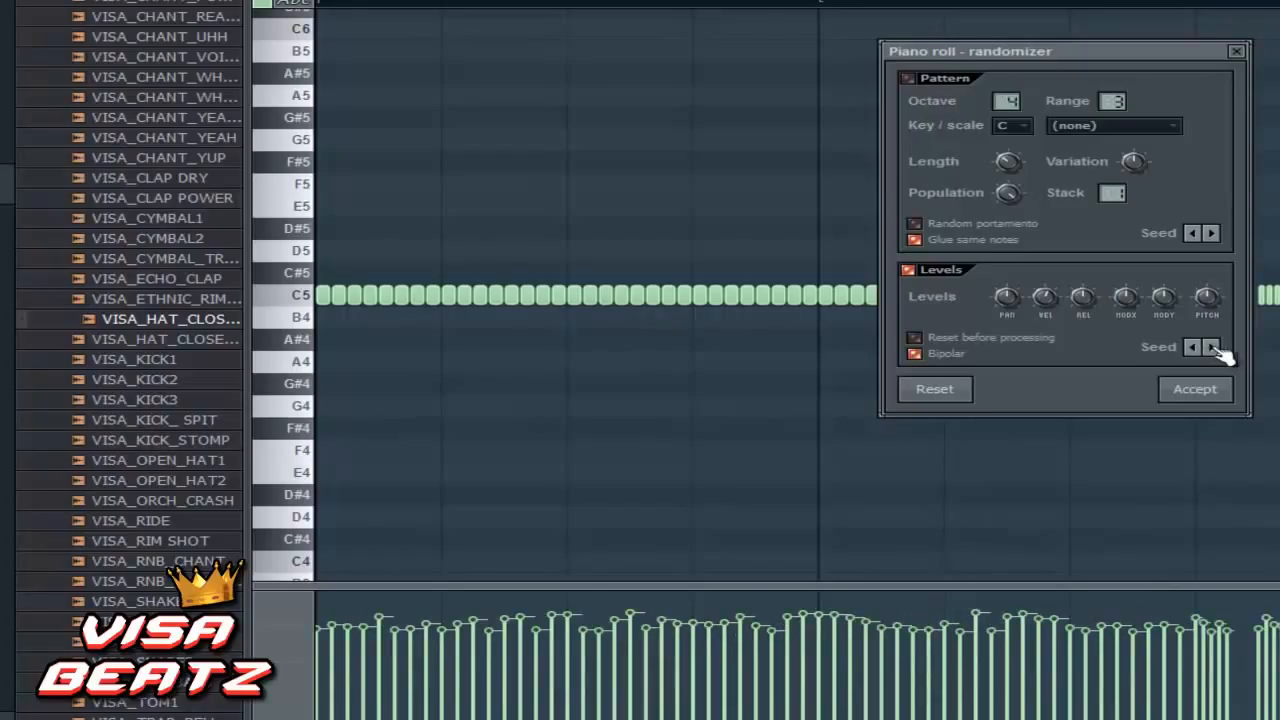
pyautogui.click(1211, 347)
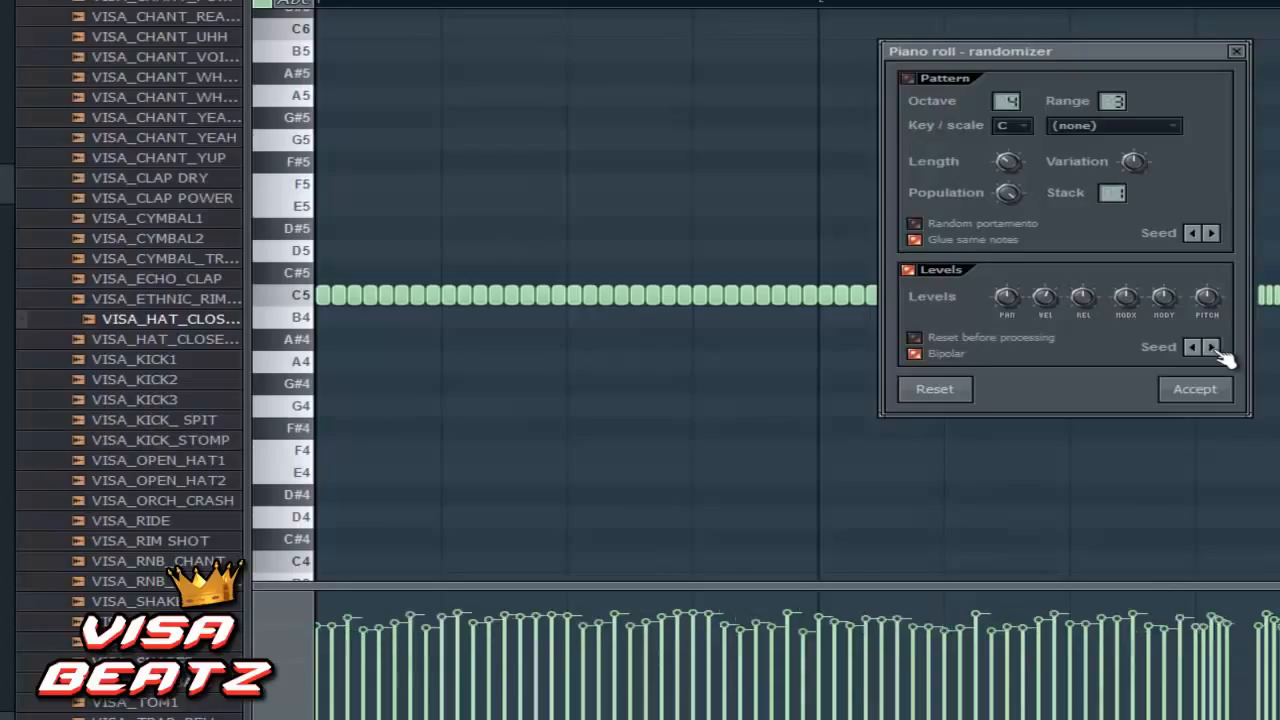
pyautogui.click(1211, 347)
pyautogui.click(1213, 348)
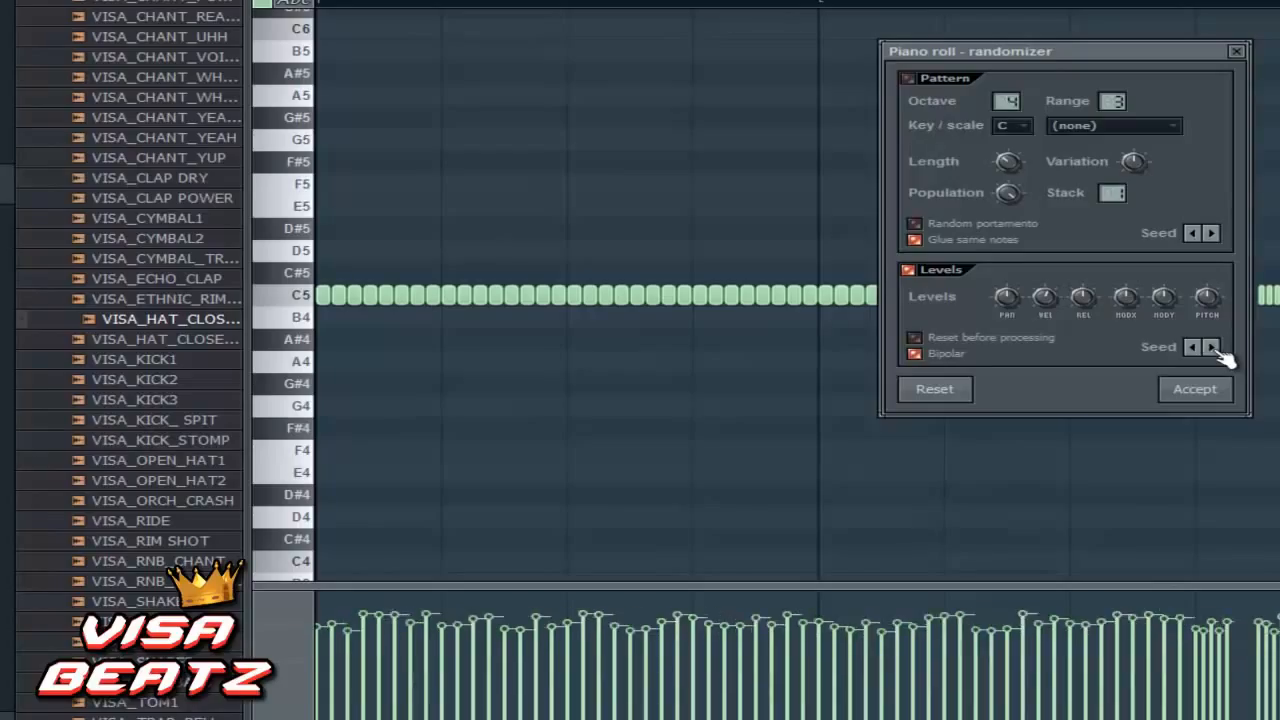
pyautogui.click(1213, 348)
pyautogui.click(1213, 348)
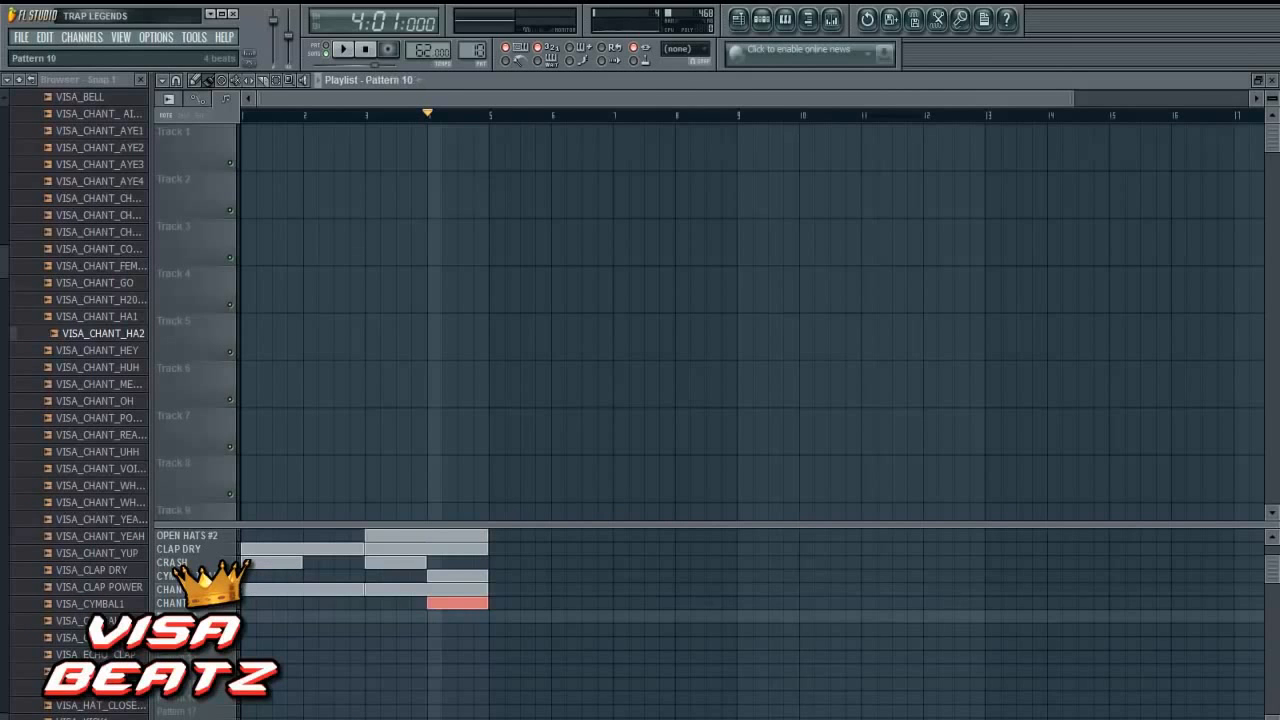
# - Add the VISA_KICK1 sample from the browser as a new channel at the top of the step sequencer
pyautogui.click(761, 18)
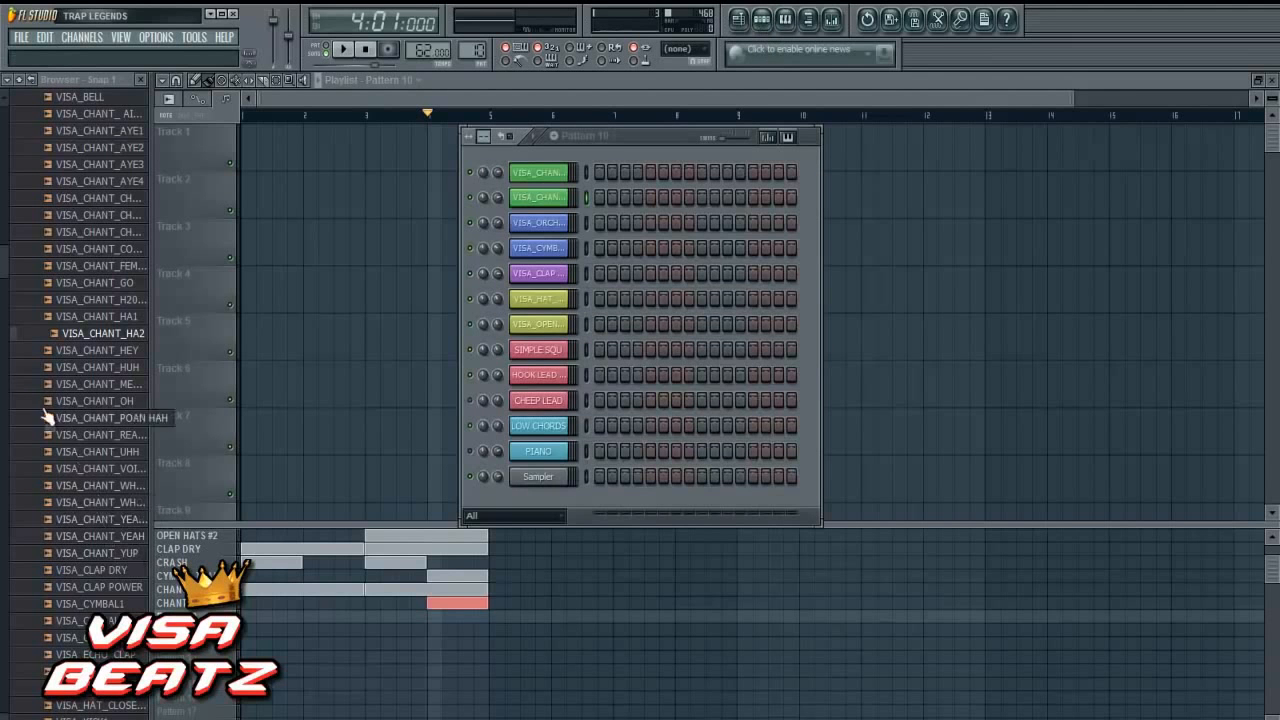
pyautogui.scroll(-7, 4, 275)
pyautogui.moveTo(88, 377); pyautogui.dragTo(530, 168)
# - Colour the VISA_KICK1 channel magenta and program kicks on steps 1, 4, 7, 9, 10 and 13
pyautogui.rightClick(560, 170)
pyautogui.click(582, 199)
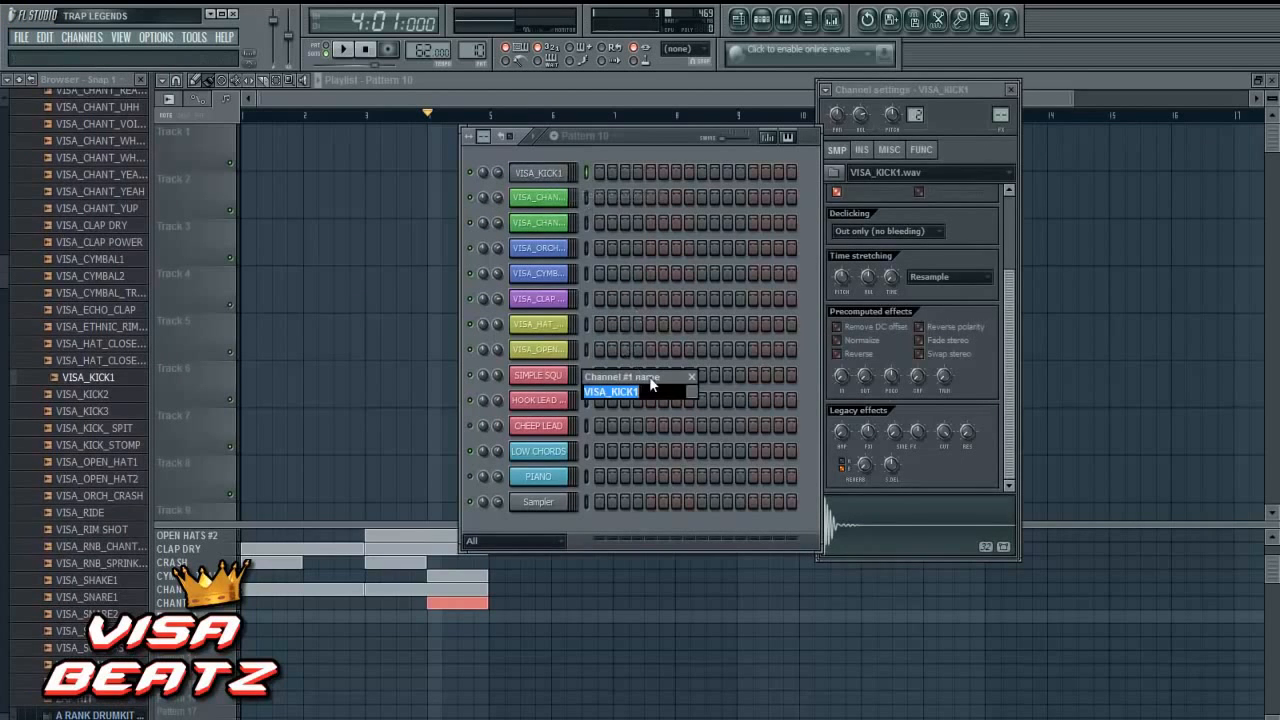
pyautogui.click(690, 391)
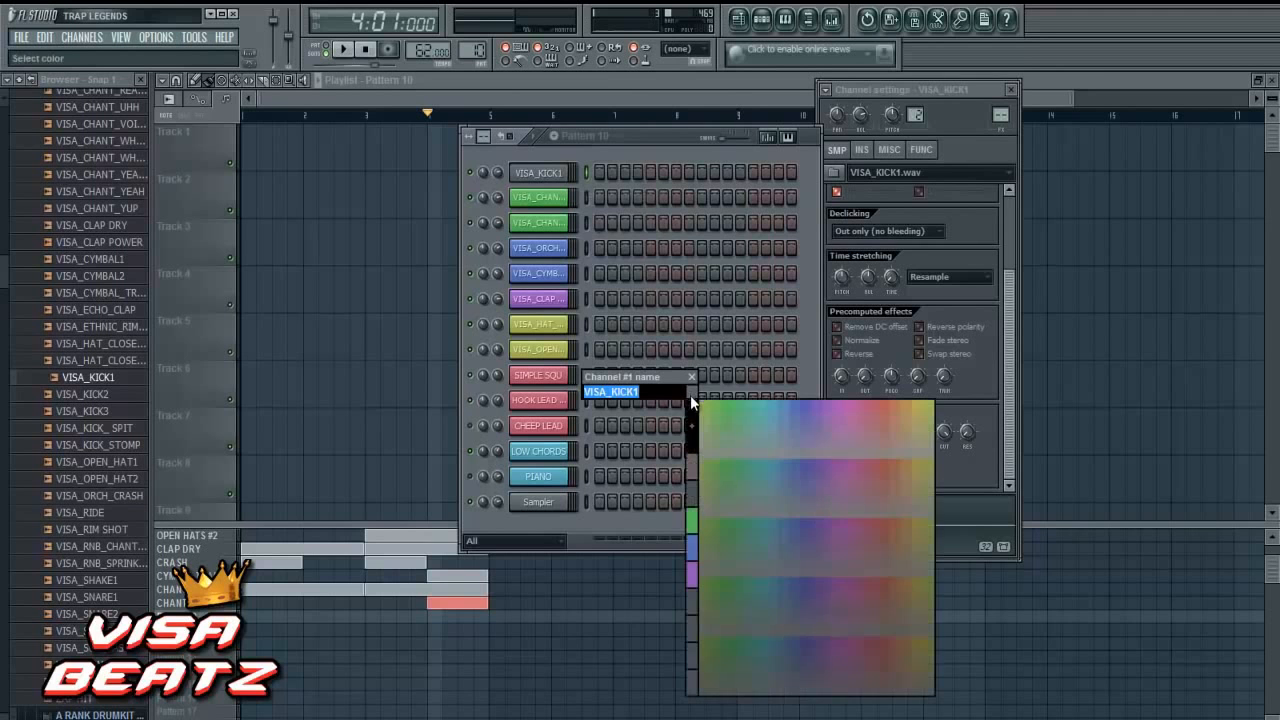
pyautogui.click(848, 406)
pyautogui.press('Return')
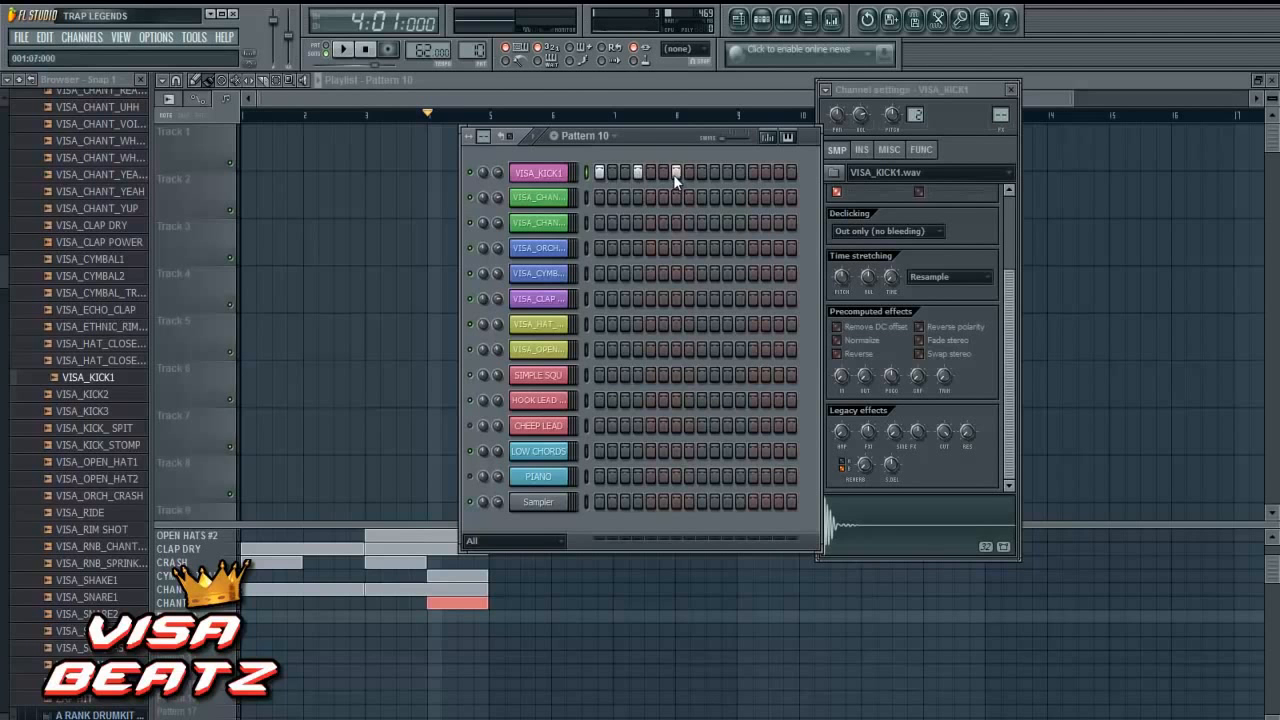
pyautogui.click(753, 172)
# - Place a Pattern 10 block at bar 1 of the playlist and name the pattern KICK
pyautogui.click(248, 615)
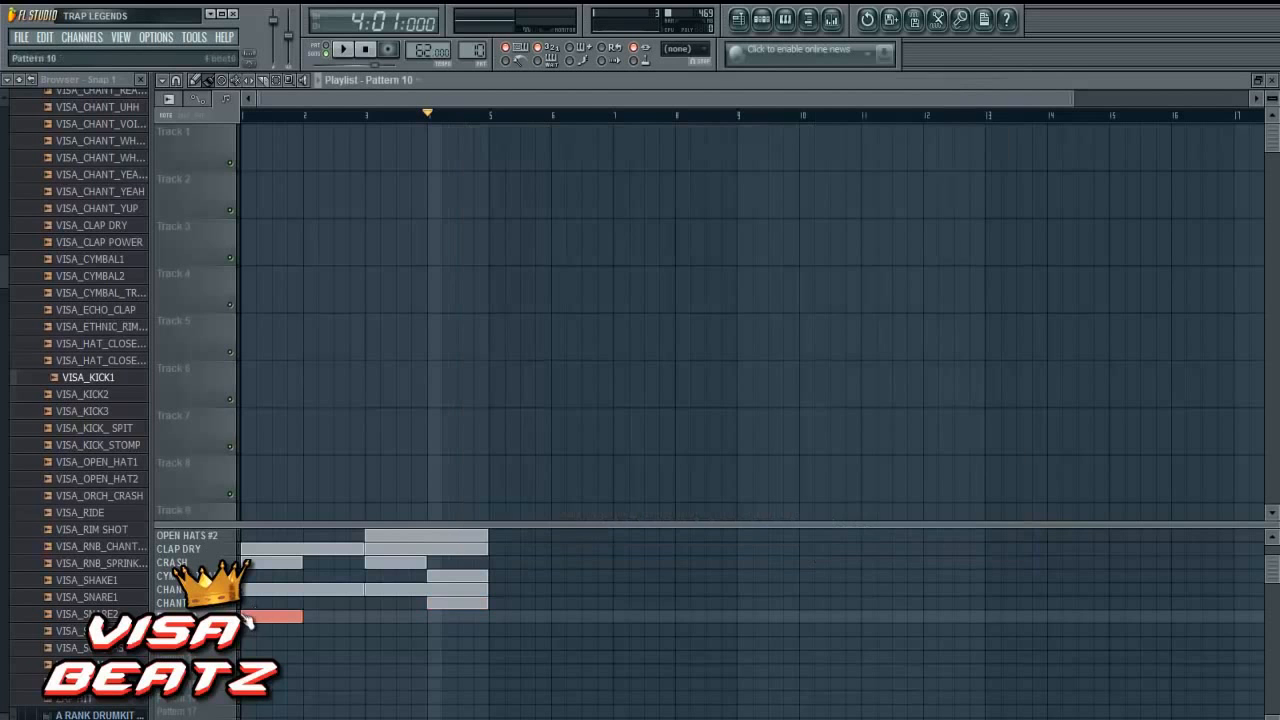
pyautogui.rightClick(247, 616)
pyautogui.click(268, 516)
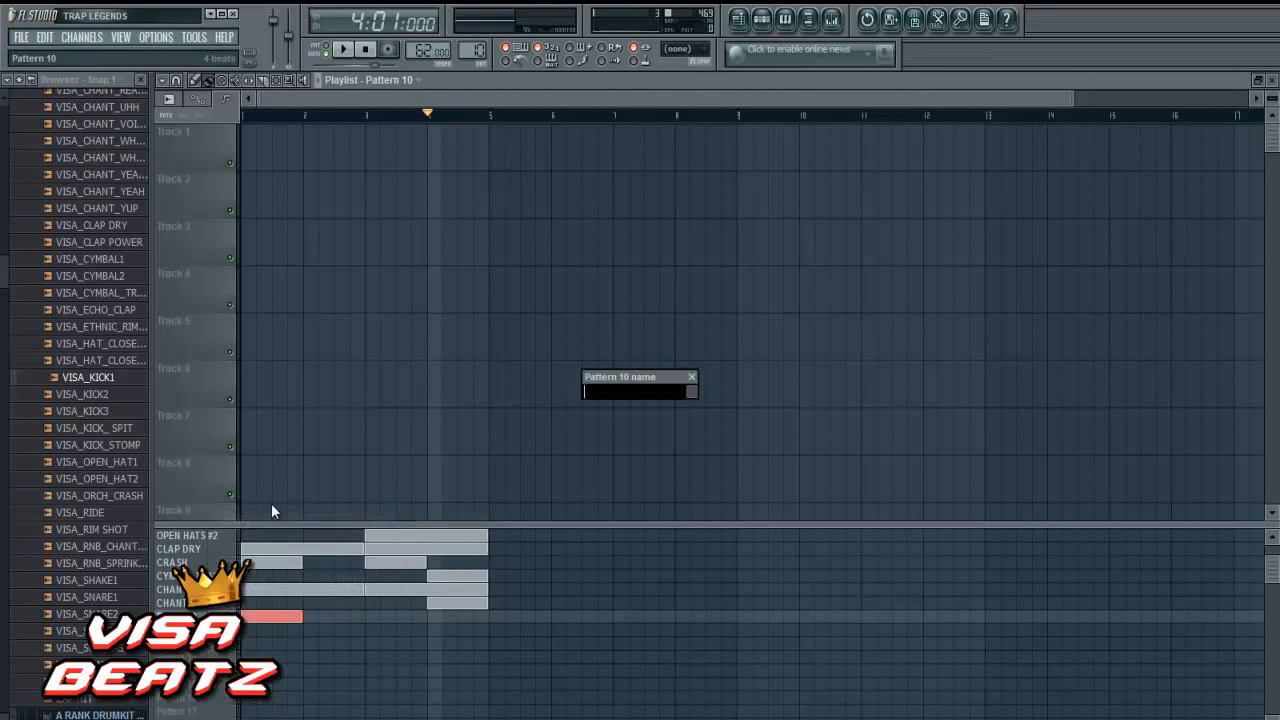
pyautogui.press('Return')
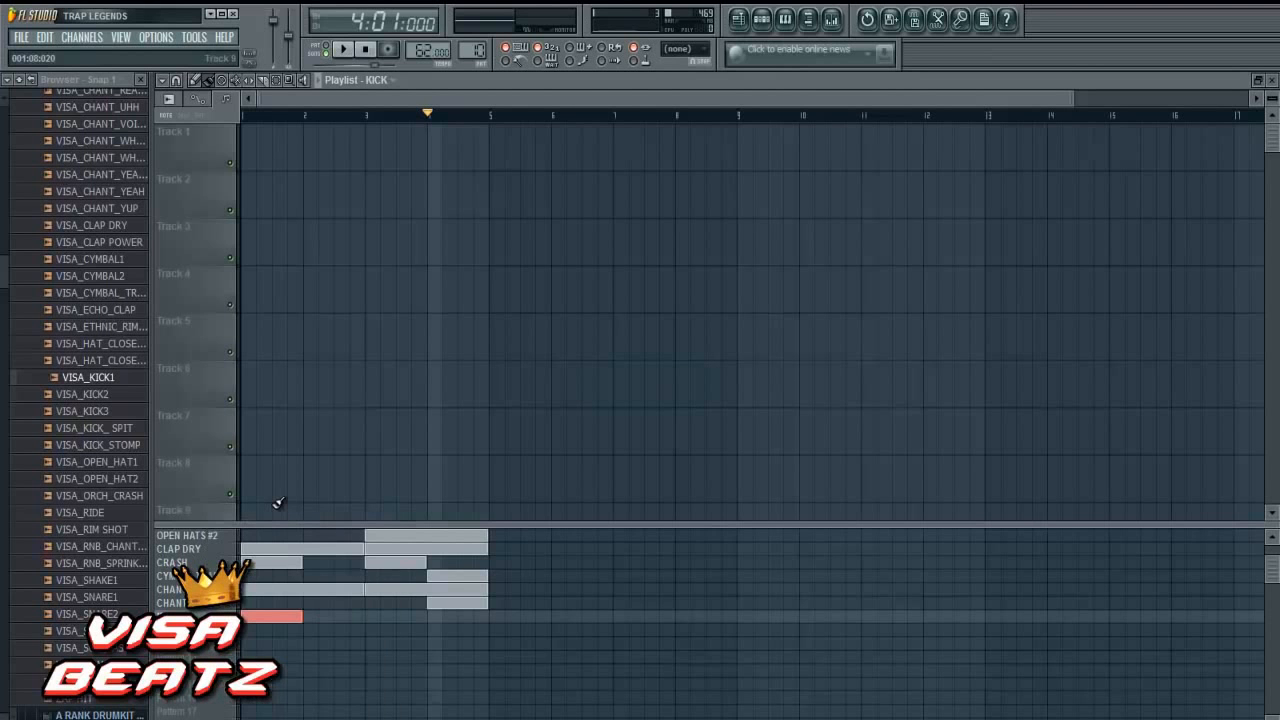
# - In the VISA_KICK1 piano roll, split the step 9 note into two half-step C5 notes and audition the pattern
pyautogui.click(761, 20)
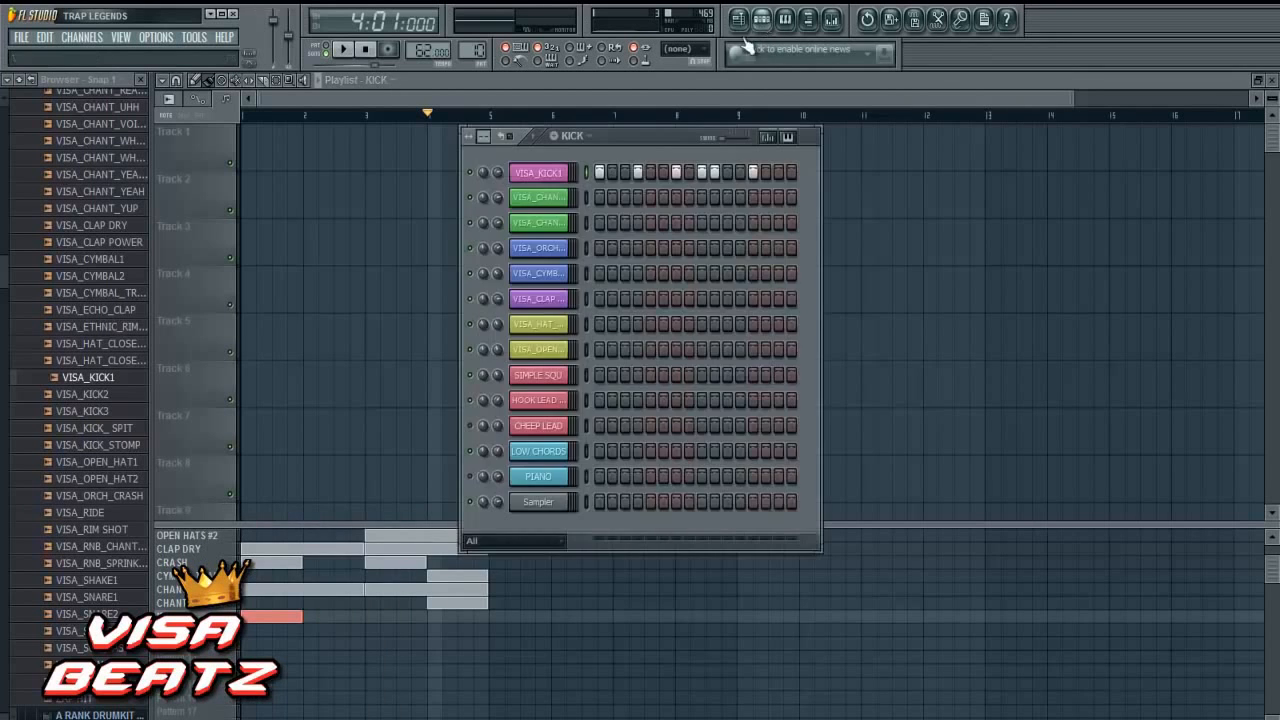
pyautogui.rightClick(583, 171)
pyautogui.click(592, 177)
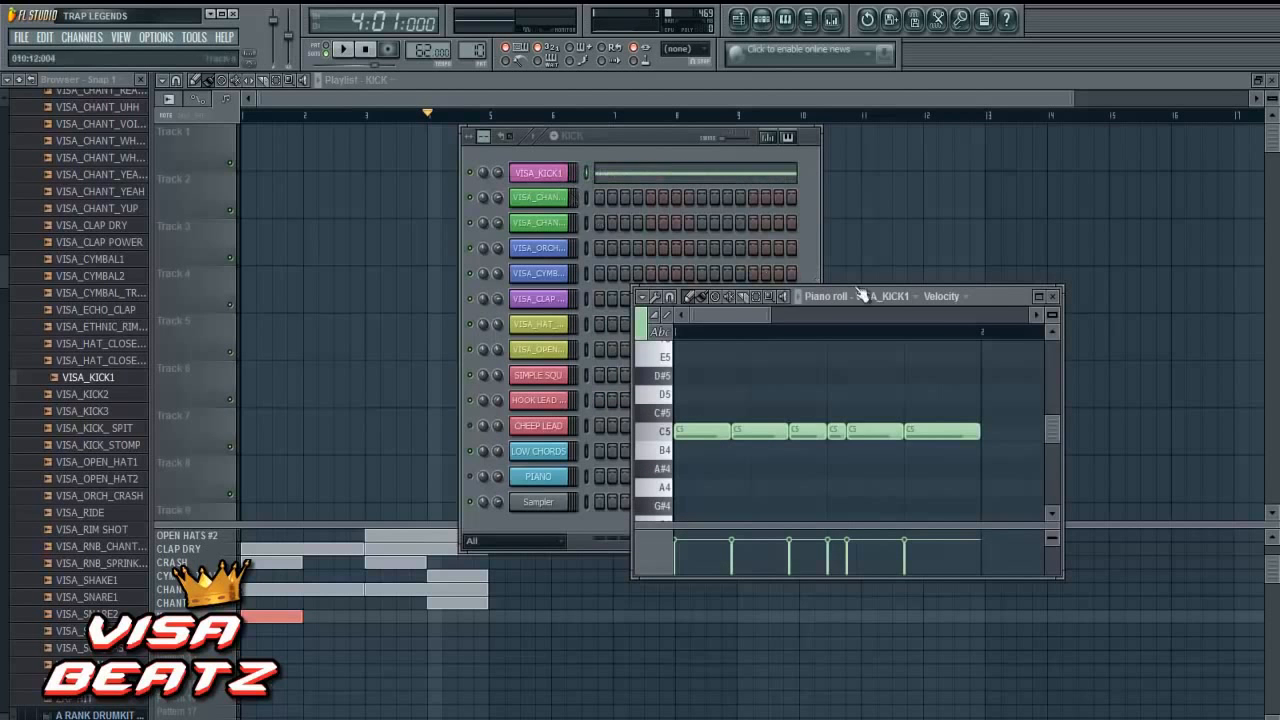
pyautogui.click(1038, 296)
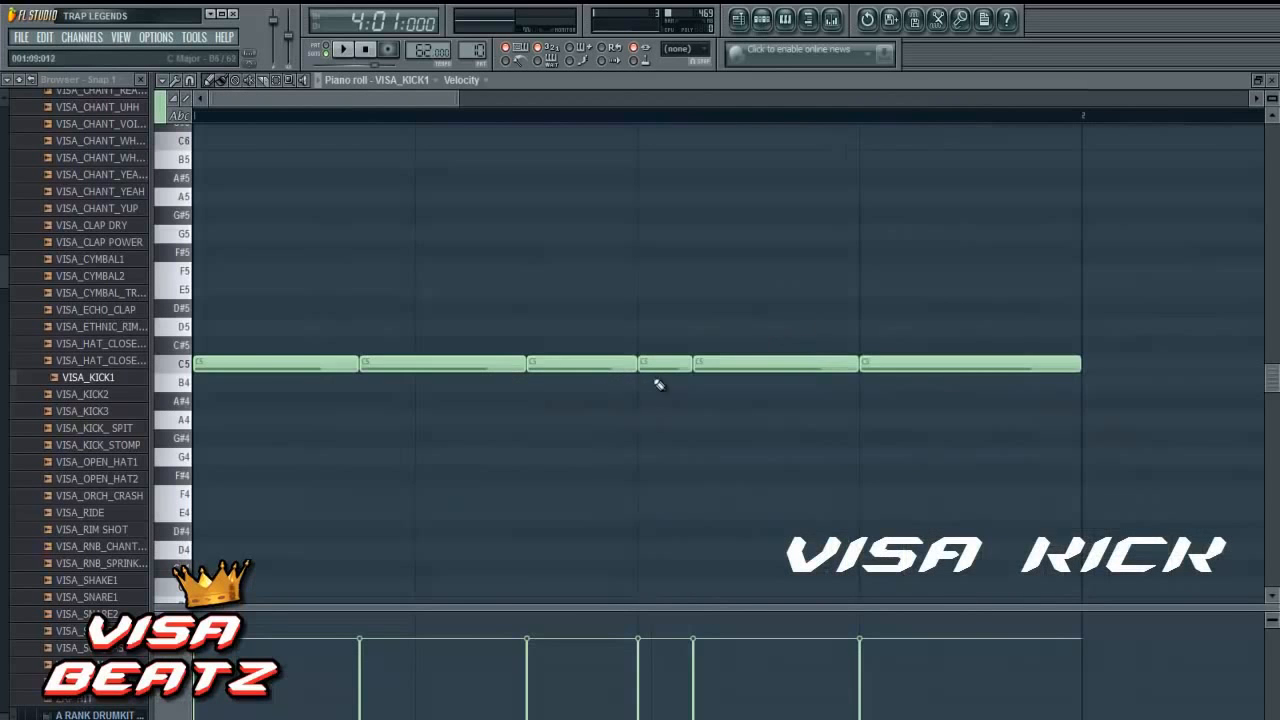
pyautogui.scroll(-8, 620, 395)
pyautogui.scroll(5, 480, 410)
pyautogui.moveTo(358, 369); pyautogui.dragTo(350, 366)
pyautogui.click(358, 363)
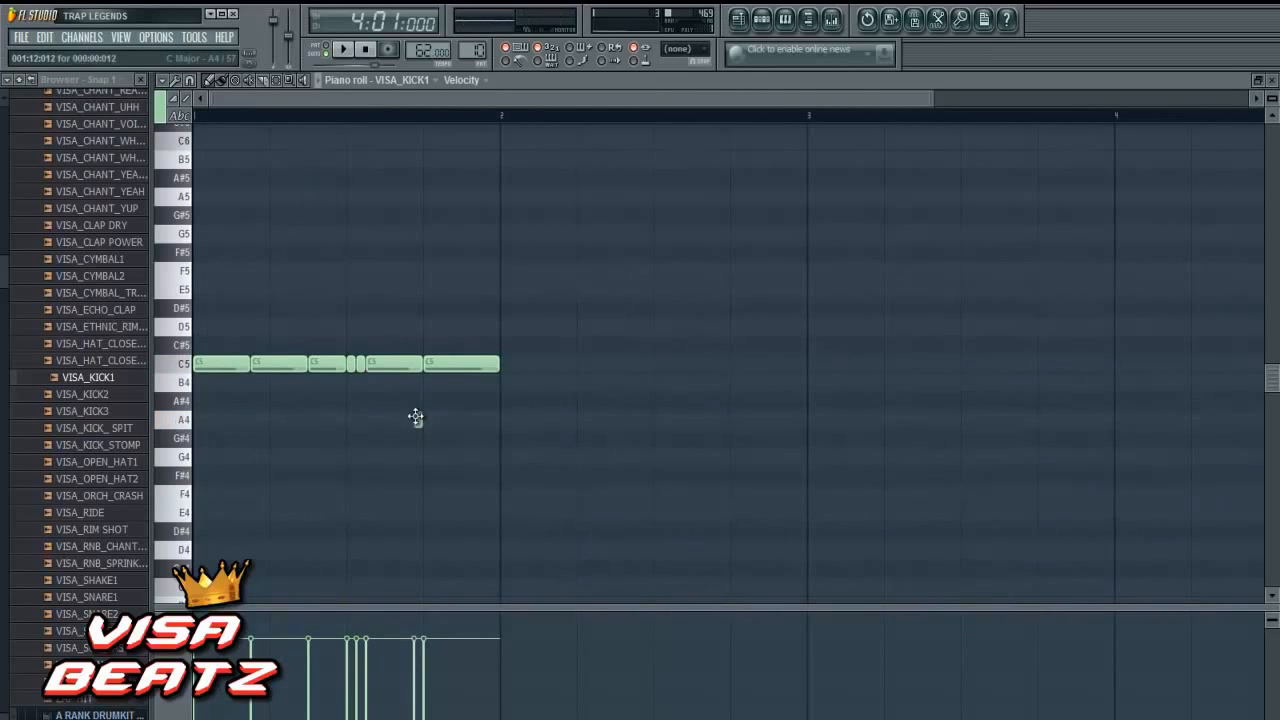
pyautogui.click(342, 50)
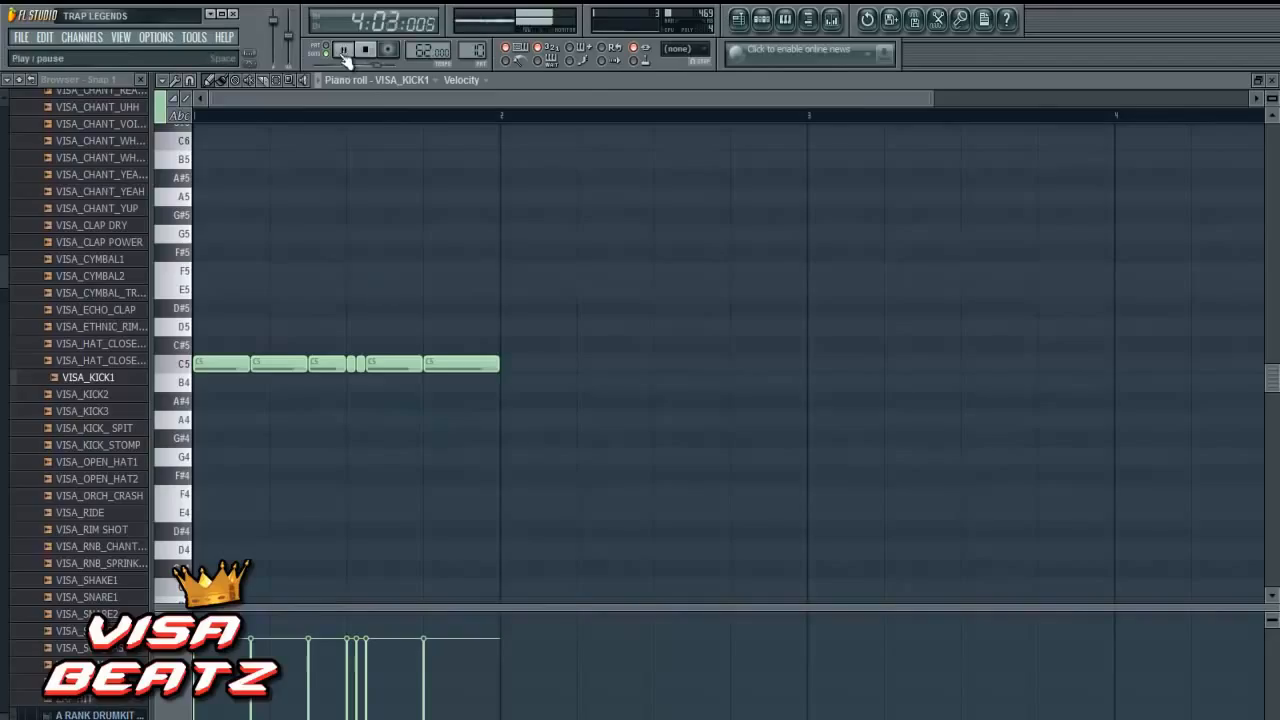
pyautogui.click(365, 50)
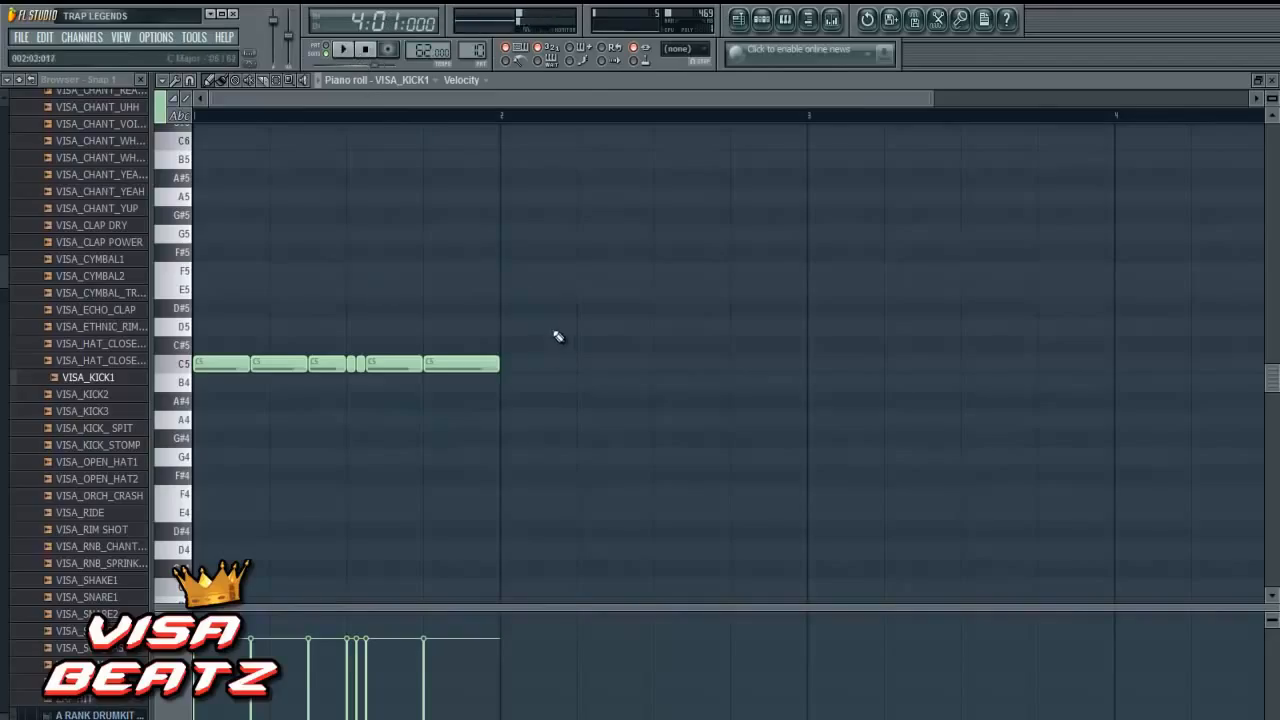
# - Copy all the kick notes of bar 1 into bar 2
pyautogui.moveTo(548, 318); pyautogui.dragTo(194, 446)
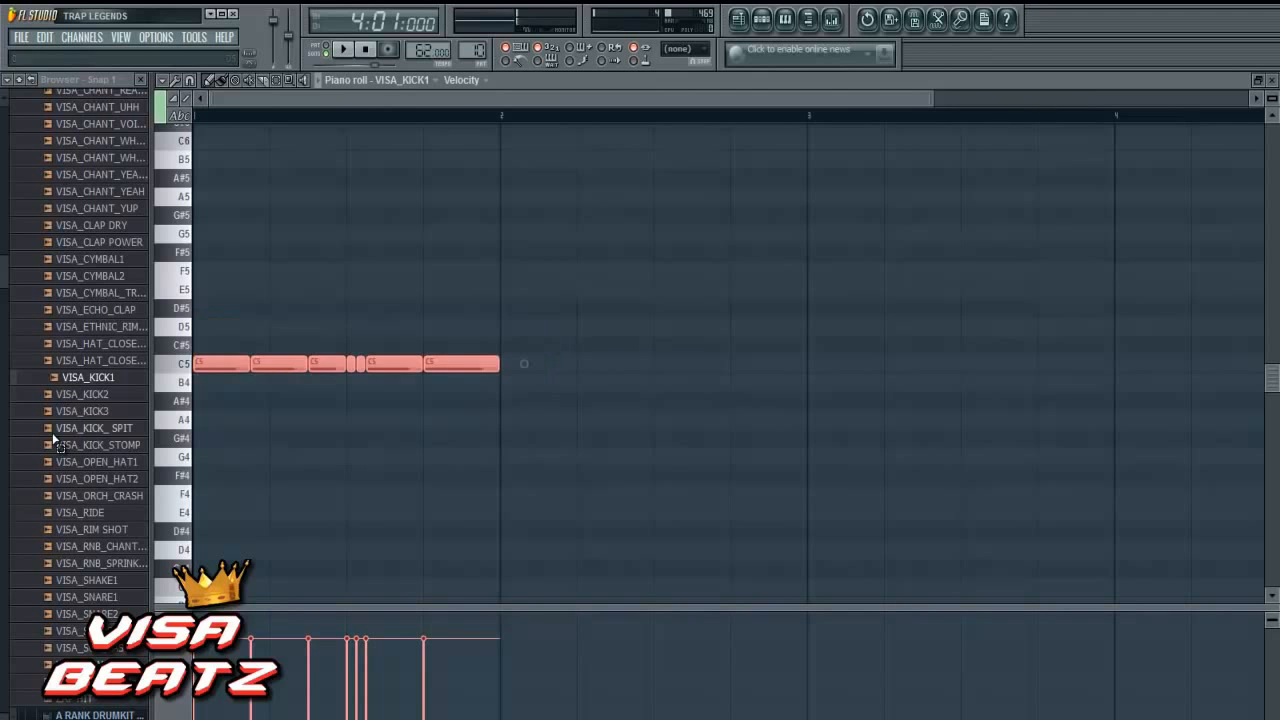
pyautogui.moveTo(243, 363); pyautogui.dragTo(537, 346)
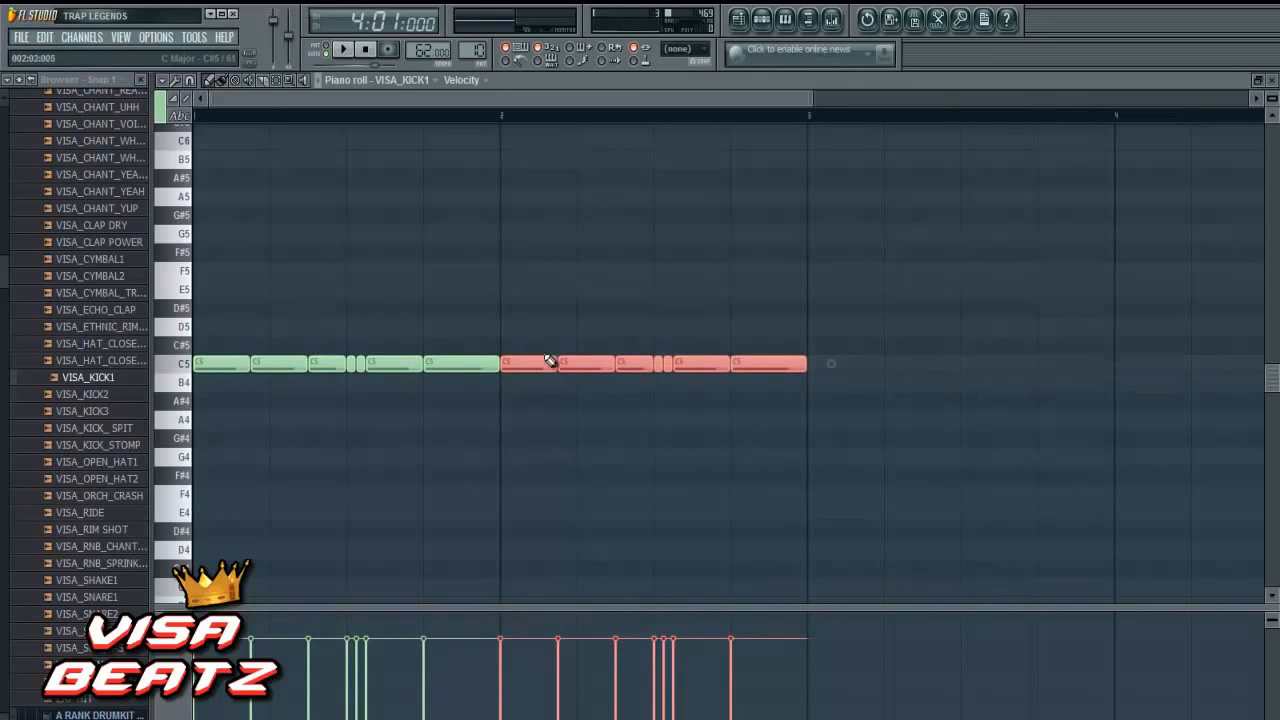
pyautogui.click(663, 423)
# - Shorten the last kick of bar 2 to one step and add one-step C5 kicks midway through step 14 and on step 16
pyautogui.moveTo(812, 367); pyautogui.dragTo(760, 371)
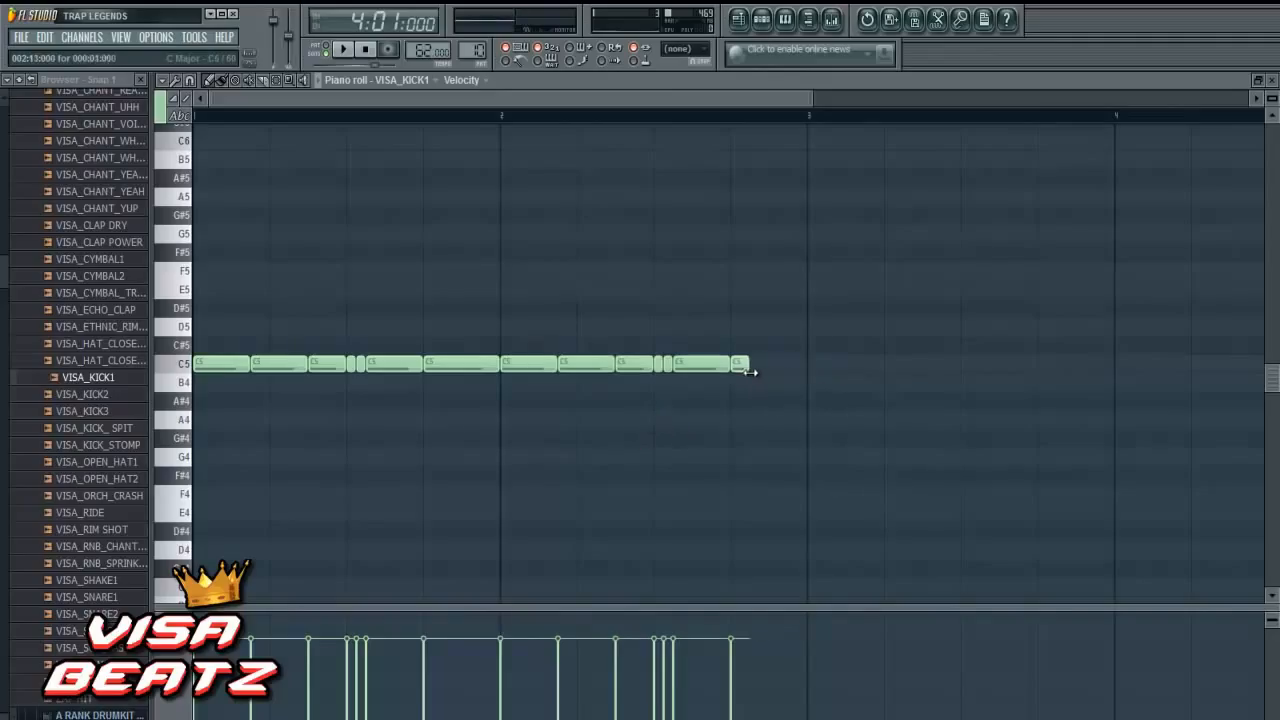
pyautogui.click(766, 366)
pyautogui.click(789, 366)
pyautogui.moveTo(792, 371); pyautogui.dragTo(792, 366)
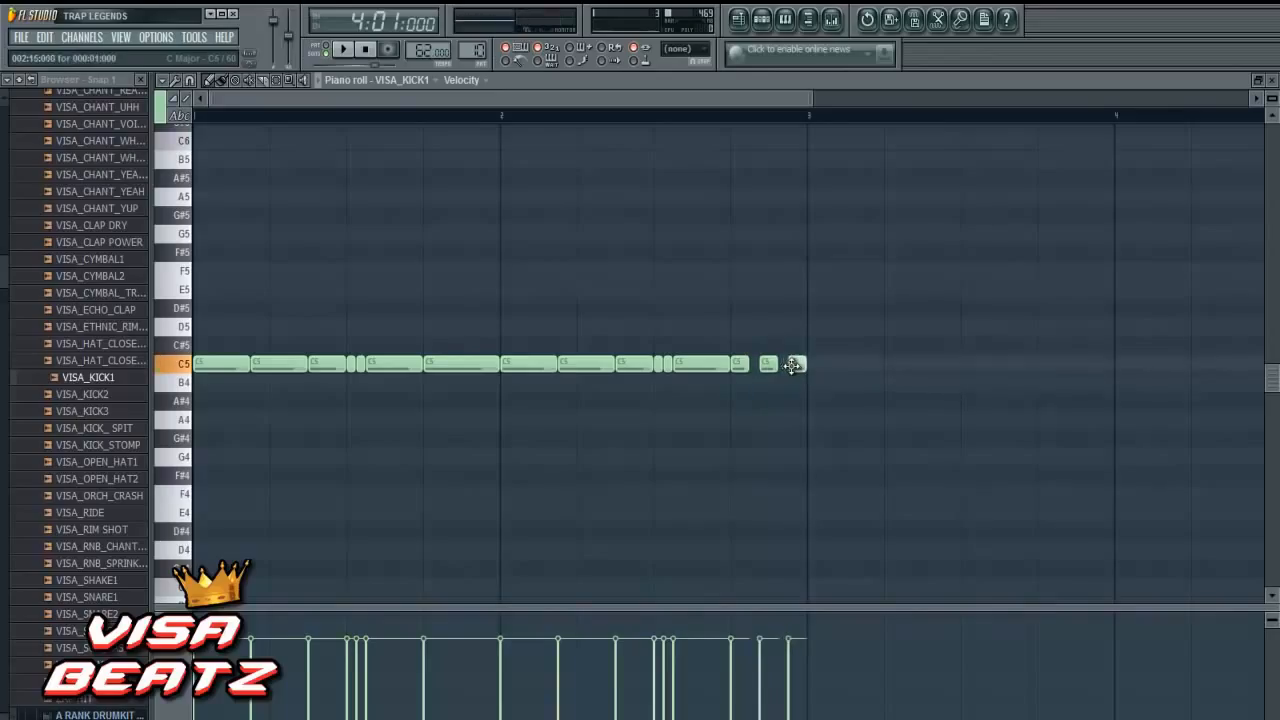
pyautogui.click(958, 253)
pyautogui.rightClick(960, 254)
# - Copy the kick notes of bar 2 into bar 3
pyautogui.moveTo(777, 104); pyautogui.dragTo(872, 117)
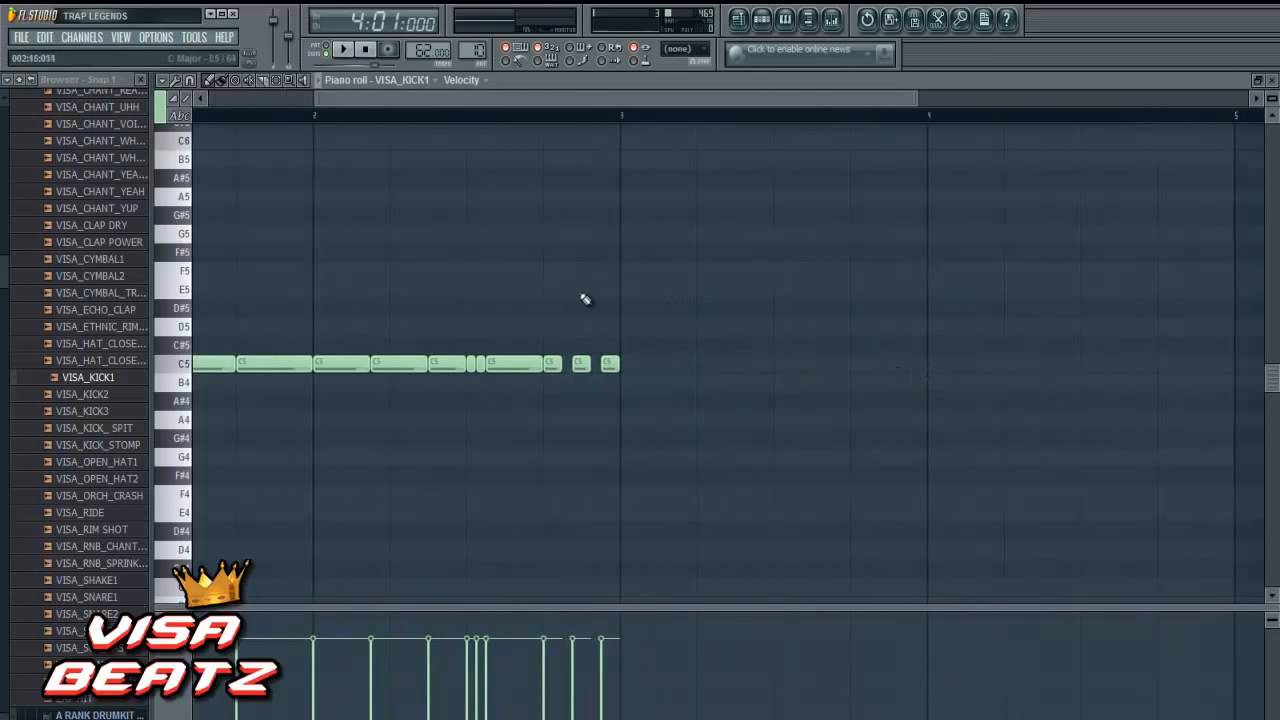
pyautogui.moveTo(331, 338); pyautogui.dragTo(645, 428)
pyautogui.moveTo(350, 364); pyautogui.dragTo(654, 367)
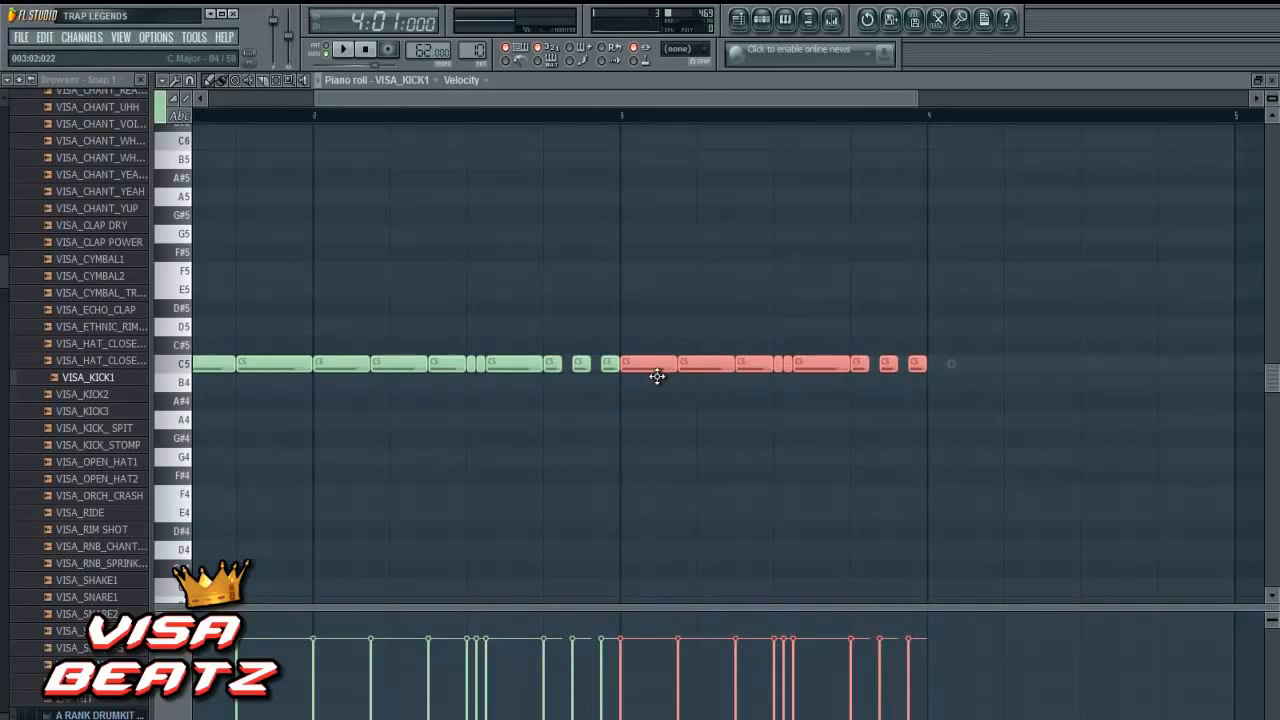
pyautogui.click(825, 456)
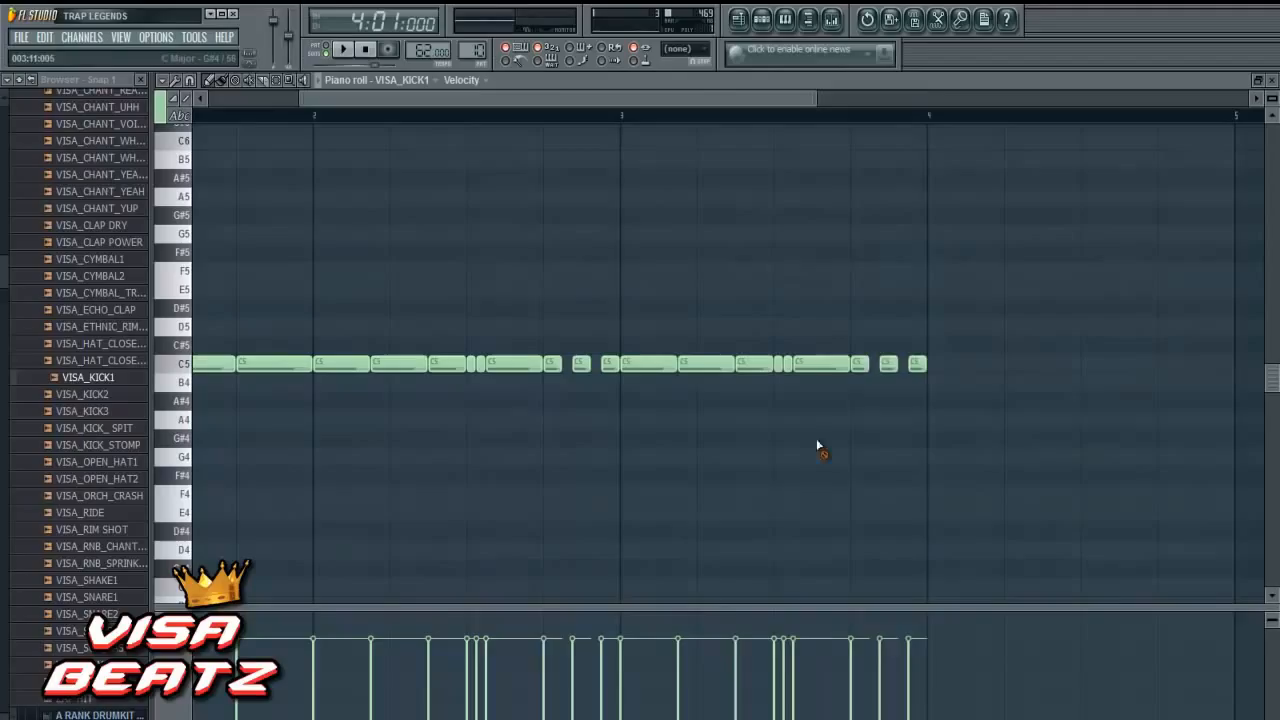
# - Replace the last three kicks of bar 3 with two half-step C5 notes on step 14 and one-step notes on steps 15 and 16
pyautogui.rightClick(860, 364)
pyautogui.rightClick(888, 364)
pyautogui.rightClick(916, 364)
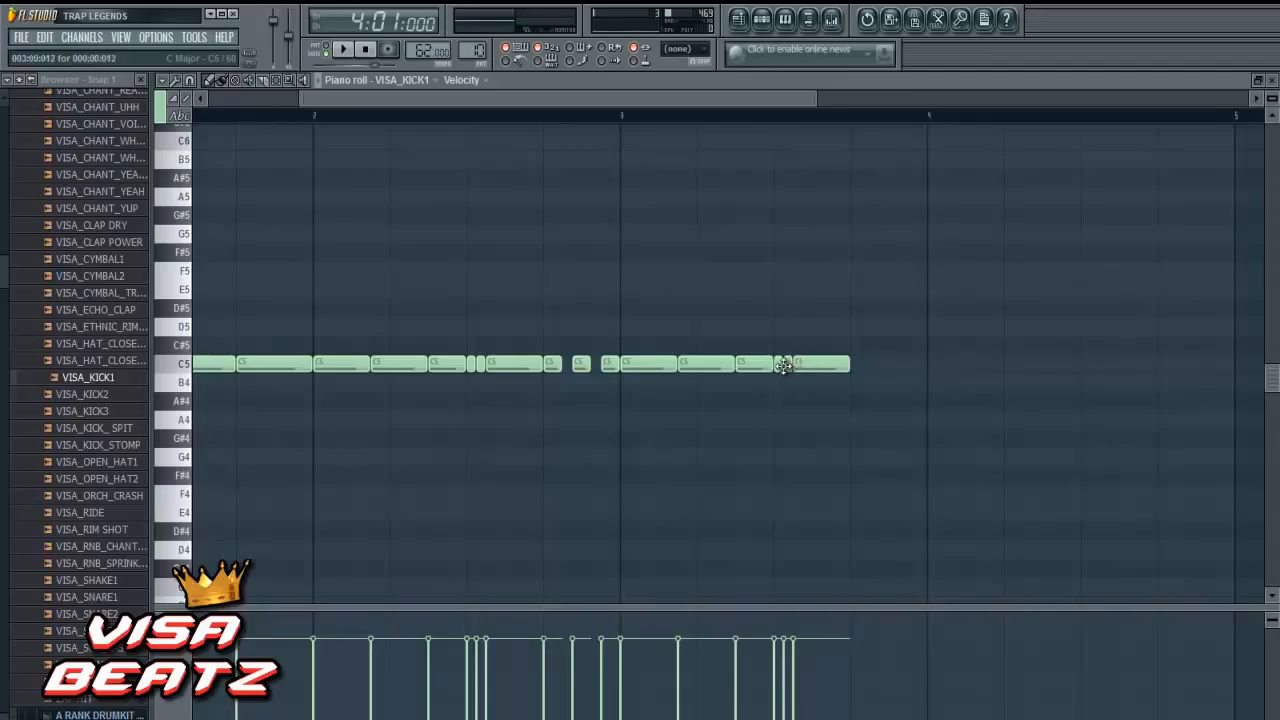
pyautogui.click(872, 364)
pyautogui.click(880, 364)
pyautogui.click(888, 364)
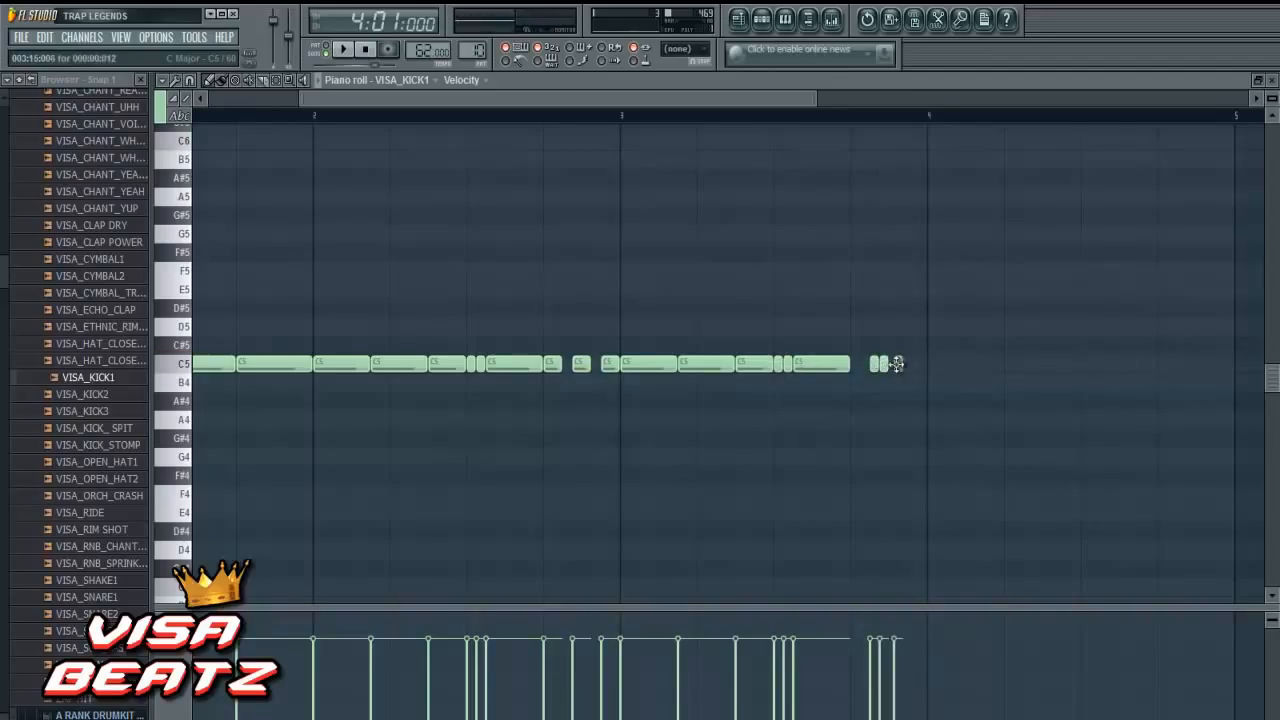
pyautogui.click(895, 364)
pyautogui.moveTo(895, 367); pyautogui.dragTo(906, 366)
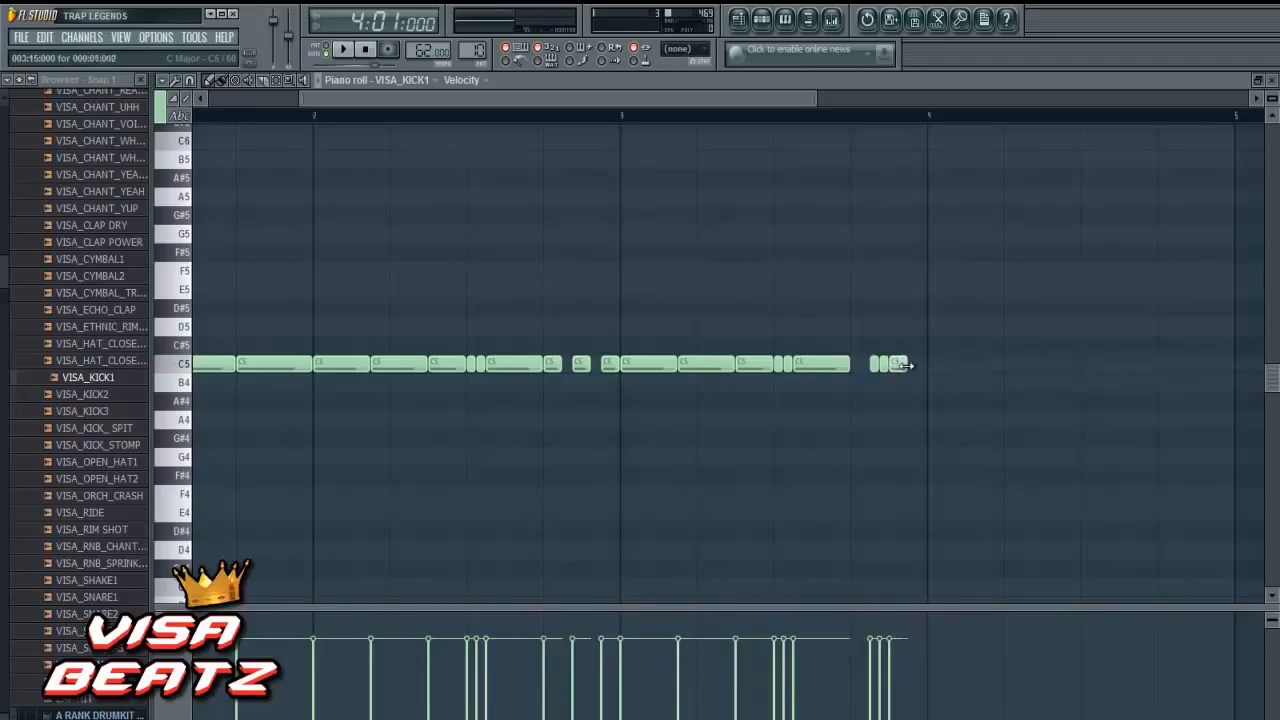
pyautogui.click(912, 366)
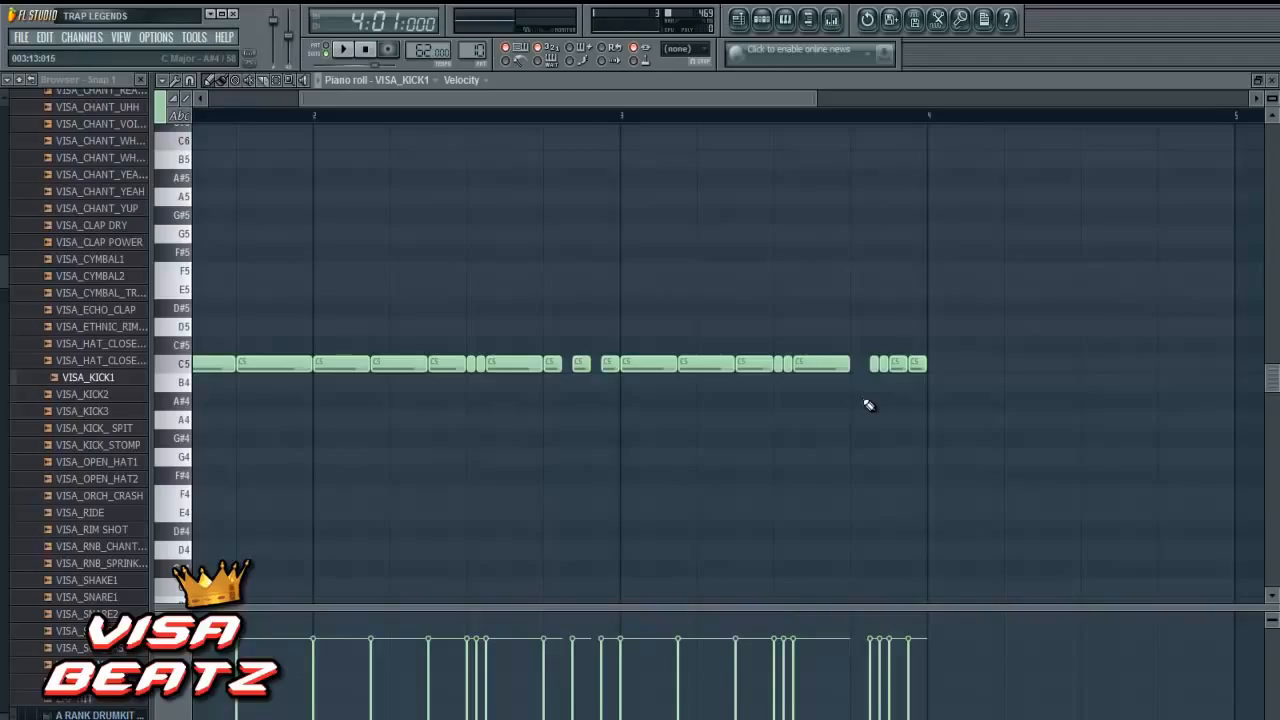
# - Draw one-step C5 kicks on all four beats of bar 4, at steps 1, 5, 9 and 13
pyautogui.click(937, 364)
pyautogui.moveTo(937, 364); pyautogui.dragTo(934, 364)
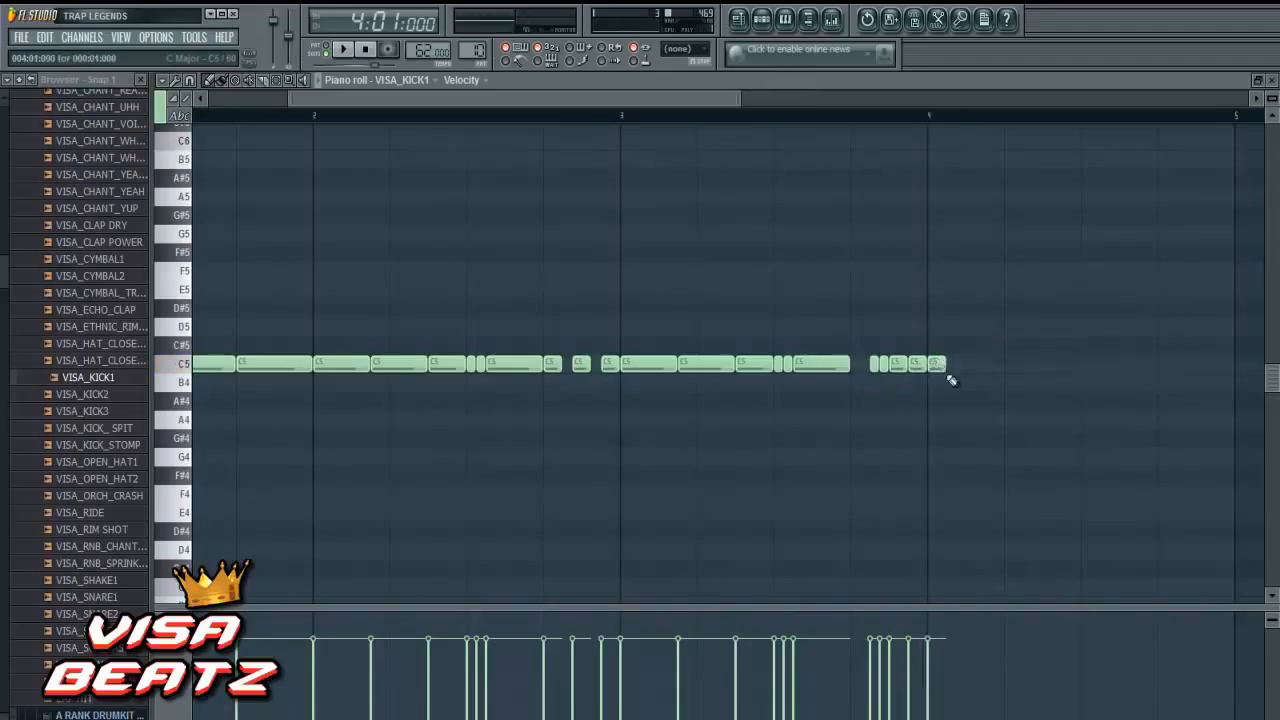
pyautogui.click(1008, 366)
pyautogui.click(1084, 366)
pyautogui.click(1163, 366)
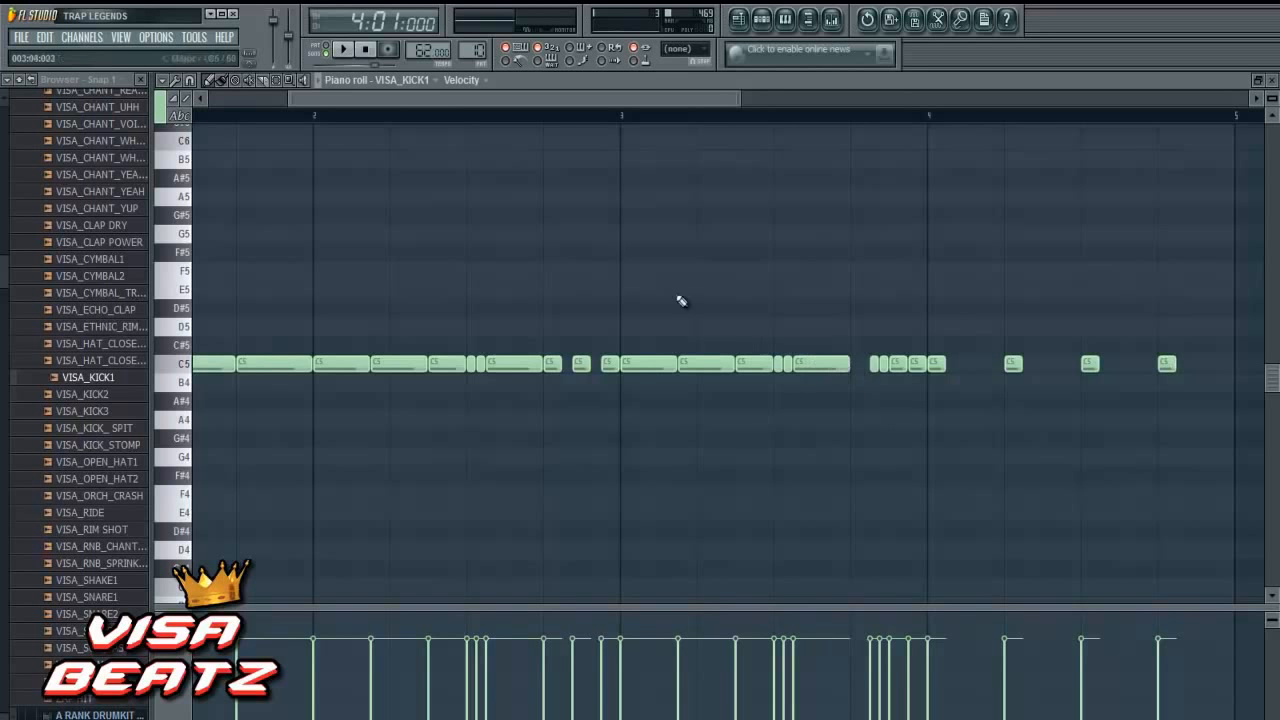
pyautogui.moveTo(480, 100); pyautogui.dragTo(251, 116)
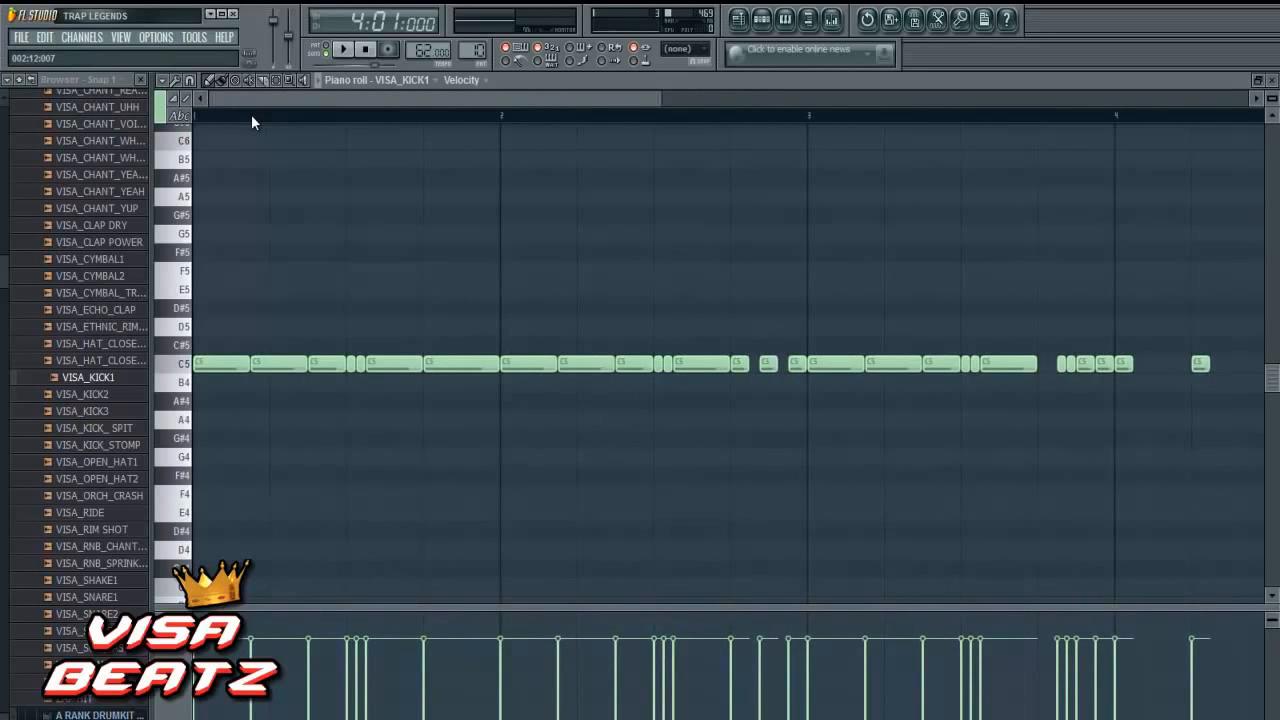
# - Play back bar 4 of the kick pattern and load the 3x Visa Beatz 808 preset as a new channel above VISA_KICK1
pyautogui.press('space')
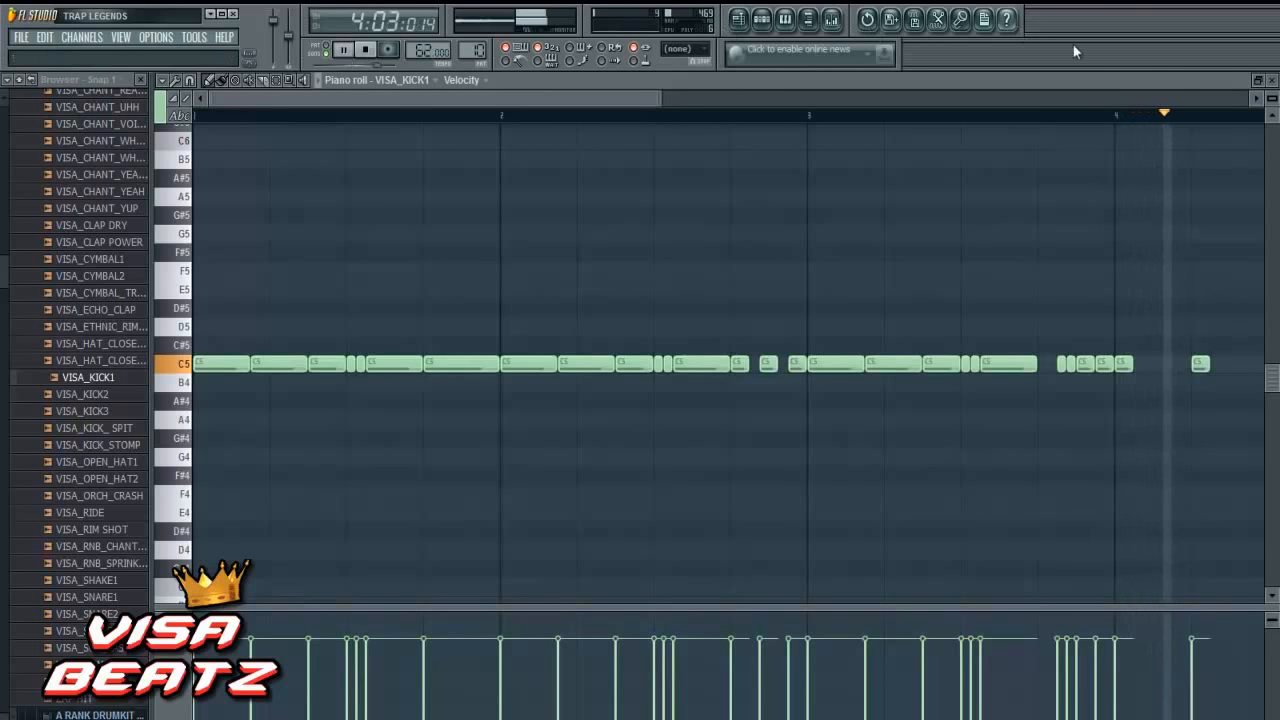
pyautogui.click(342, 50)
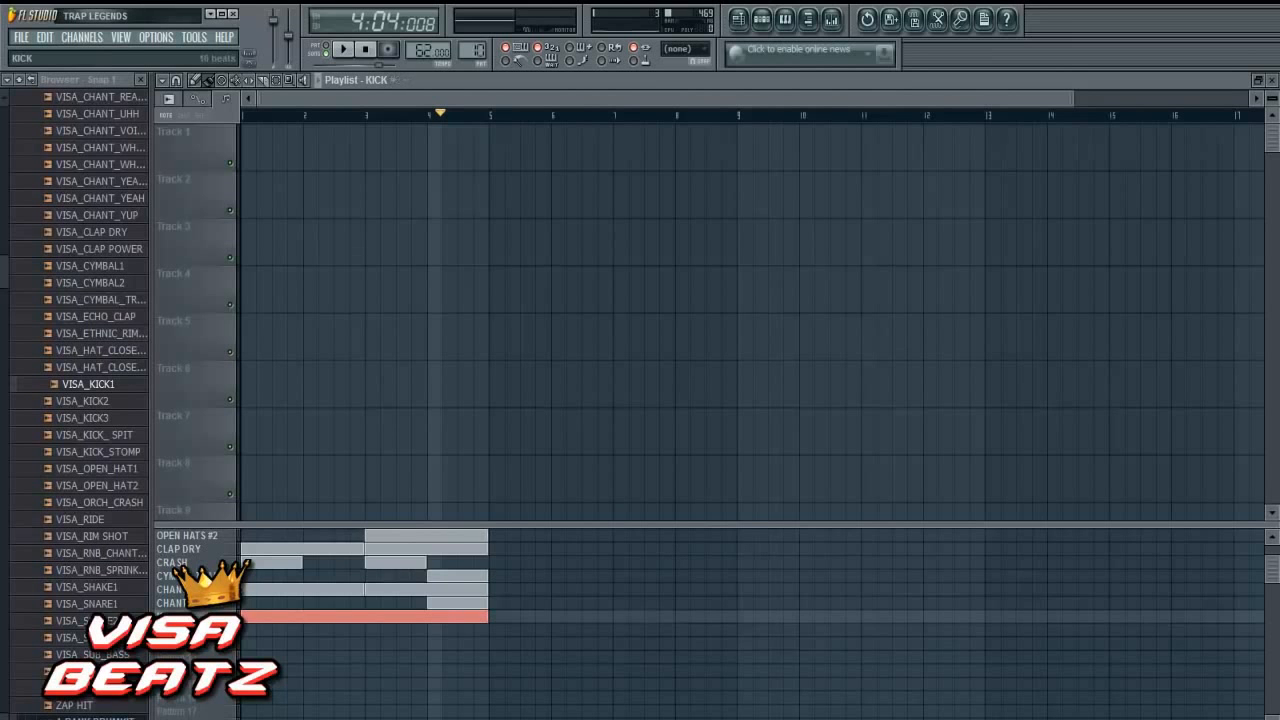
pyautogui.click(761, 18)
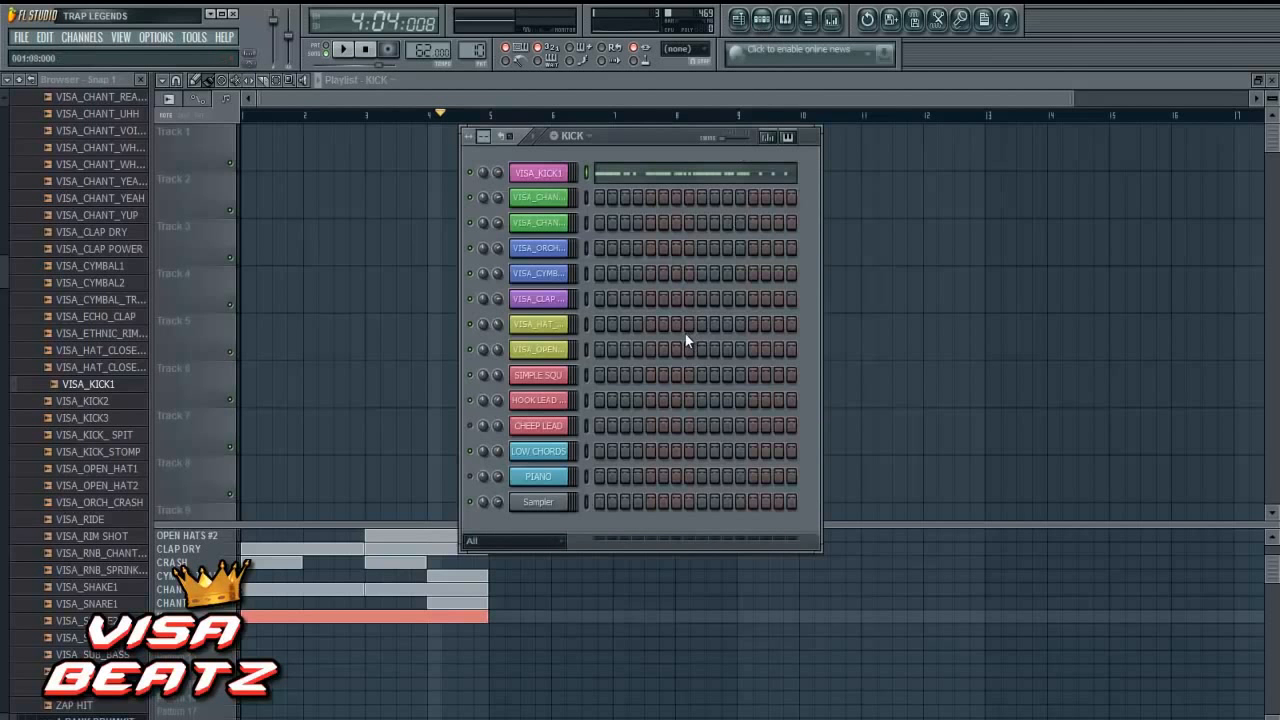
pyautogui.scroll(10, 5, 268)
pyautogui.scroll(8, 5, 259)
pyautogui.scroll(5, 5, 250)
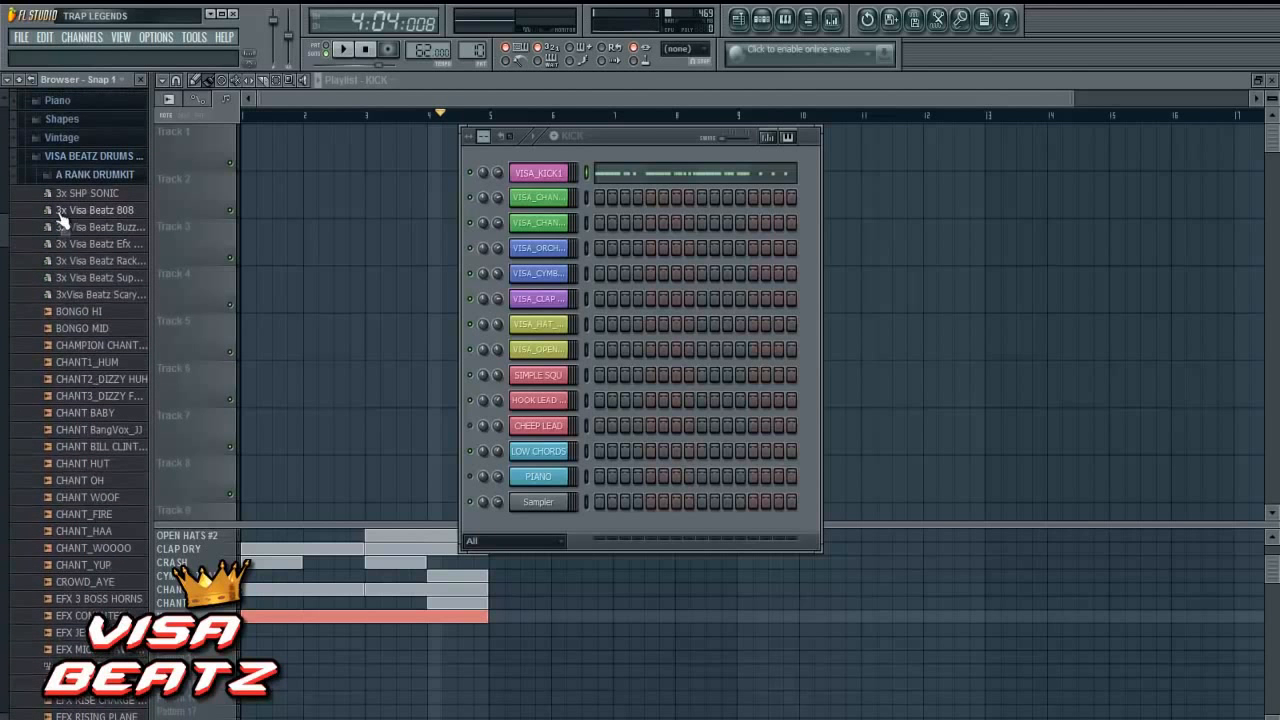
pyautogui.moveTo(77, 218); pyautogui.dragTo(524, 155)
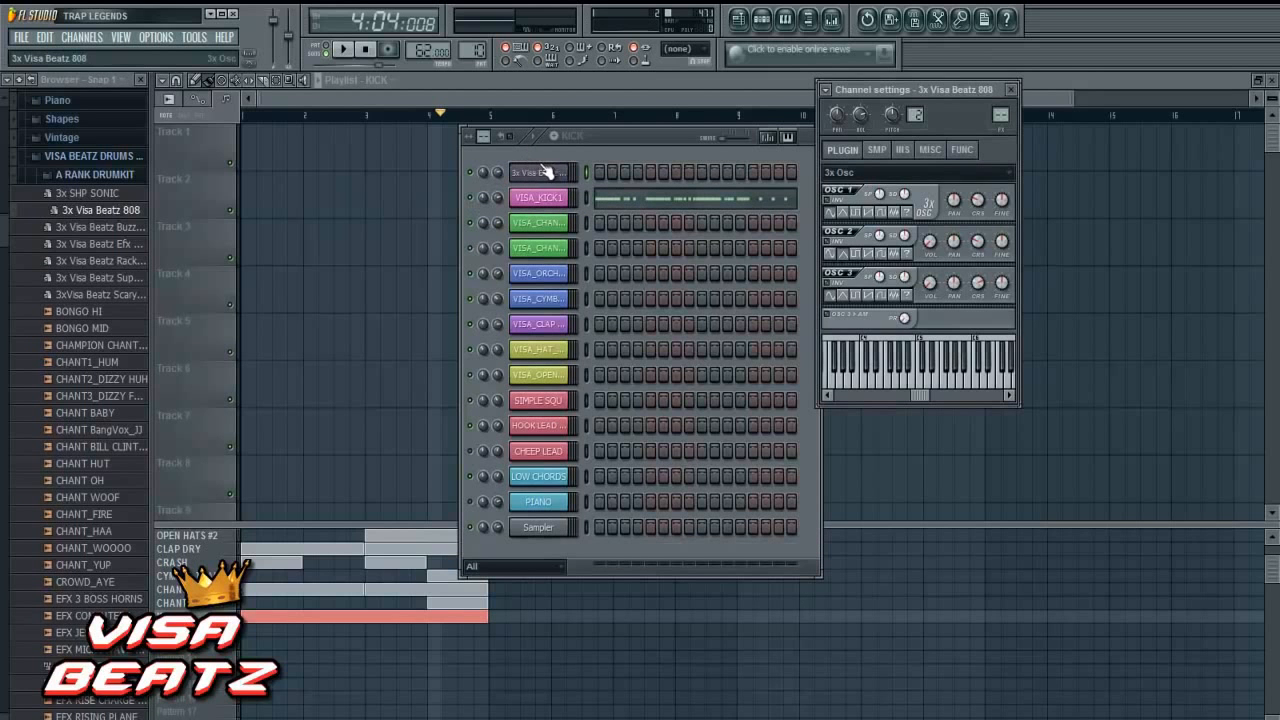
# - Insert a default 3x Osc channel above the 808 channel and audition a few notes on it
pyautogui.rightClick(556, 175)
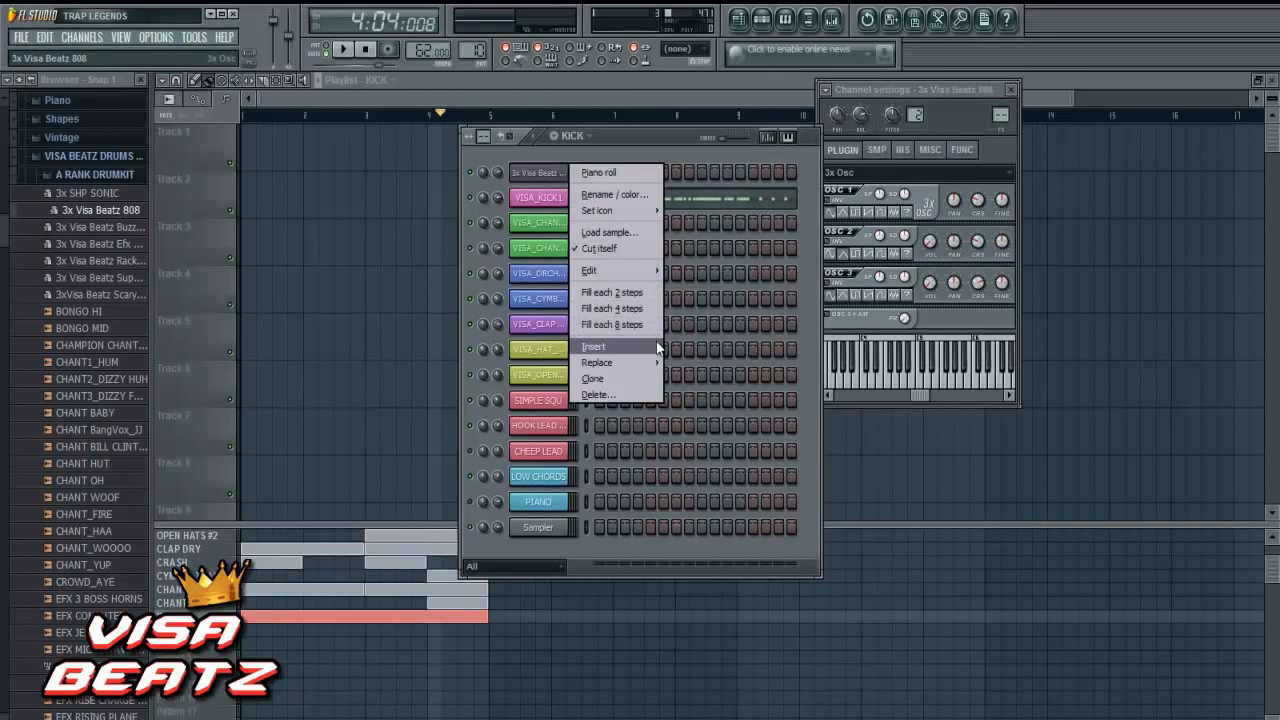
pyautogui.moveTo(657, 349)
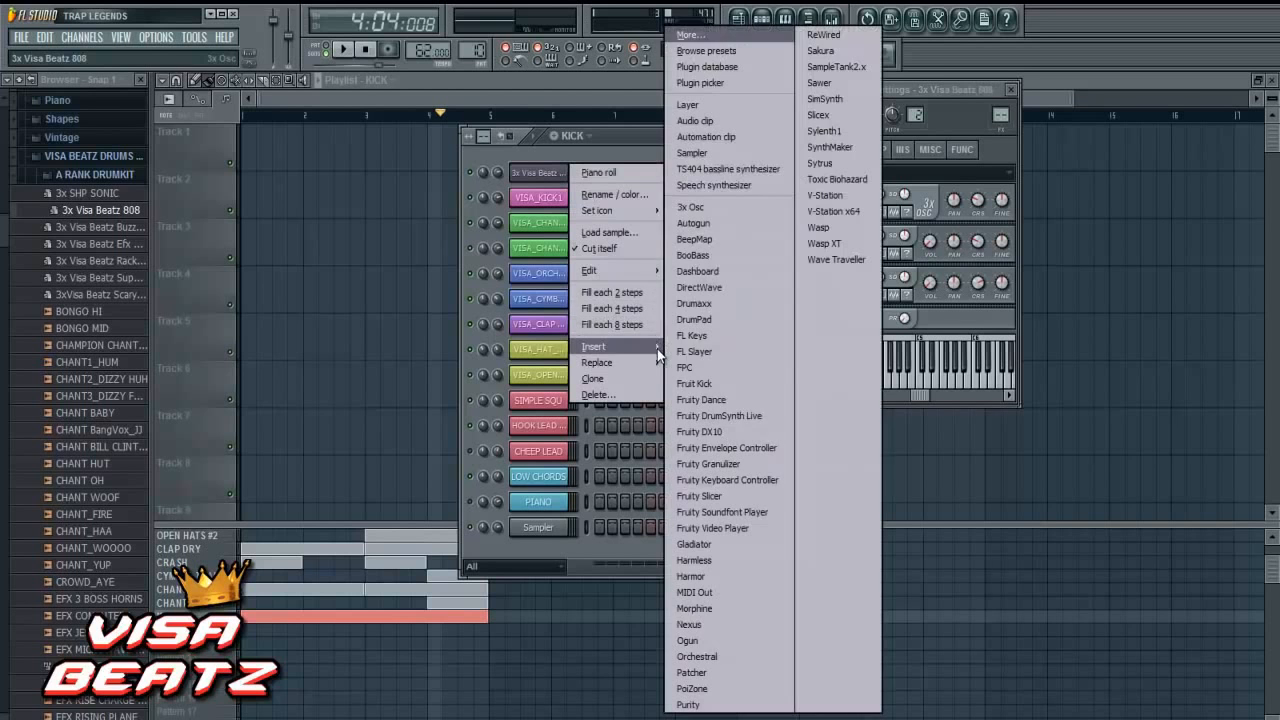
pyautogui.click(694, 206)
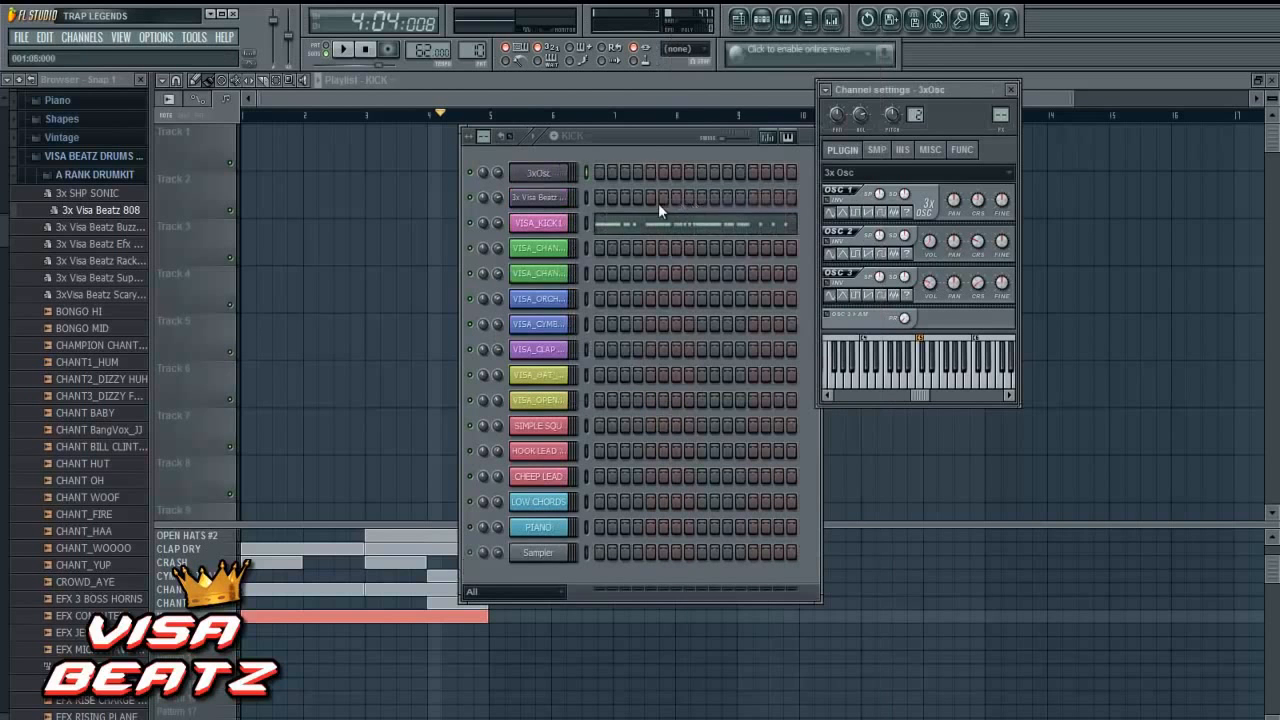
pyautogui.click(930, 375)
pyautogui.click(906, 378)
pyautogui.click(933, 377)
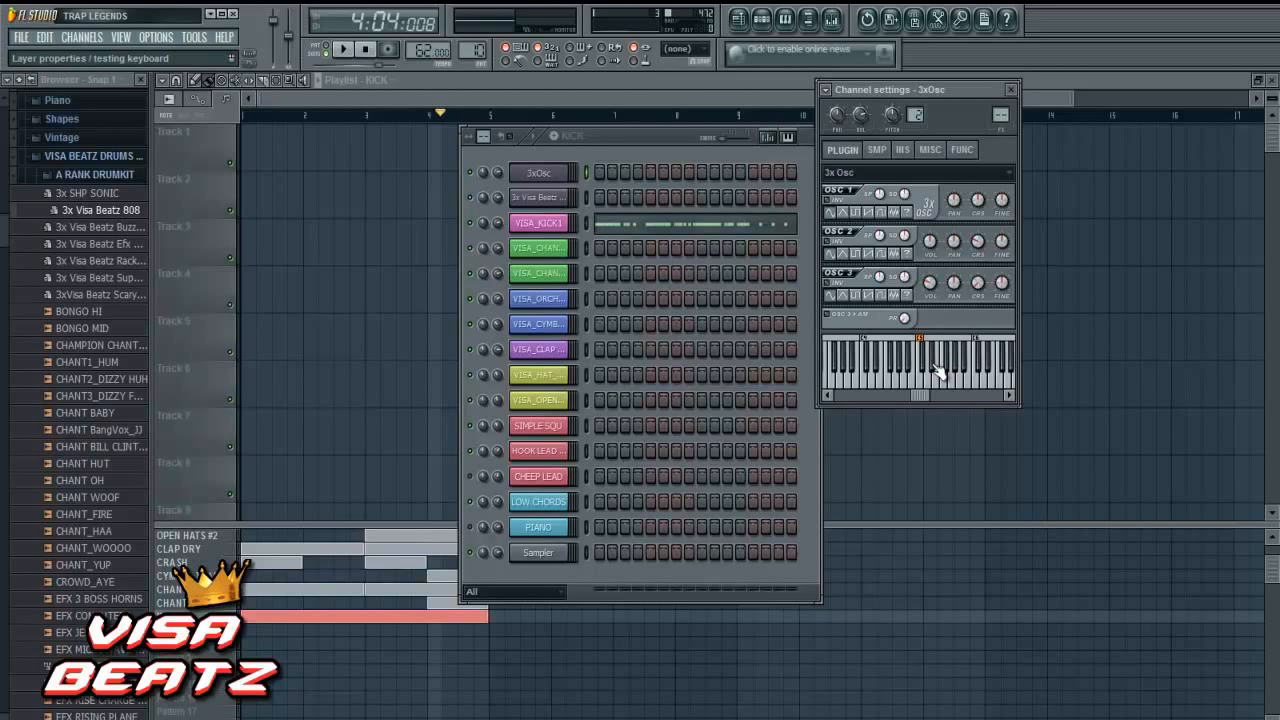
# - Delete the plain 3xOsc channel
pyautogui.rightClick(568, 176)
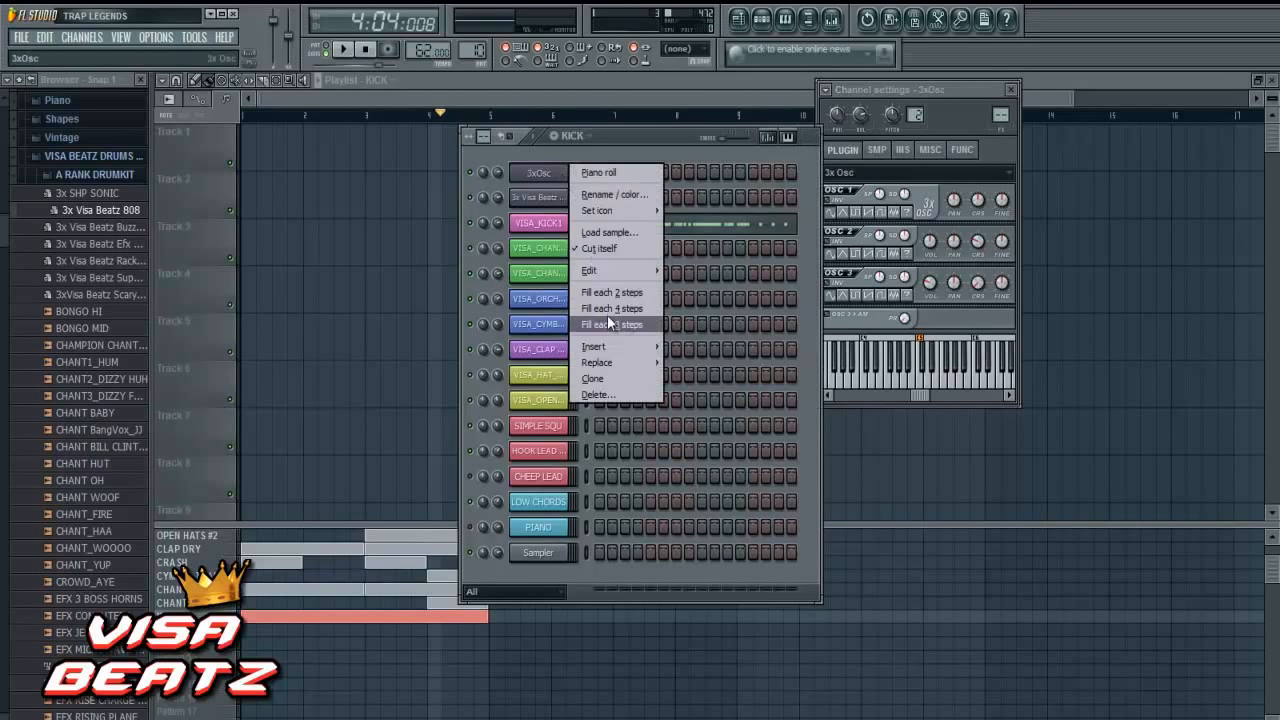
pyautogui.click(621, 390)
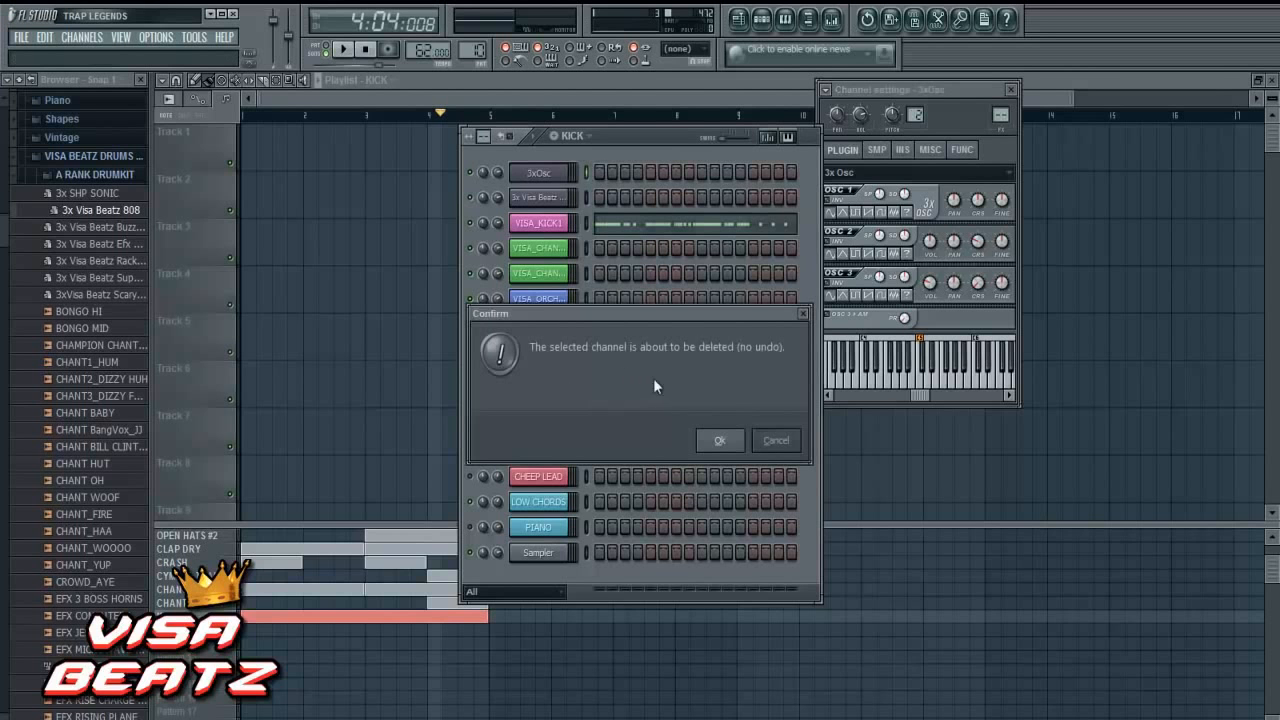
pyautogui.click(720, 440)
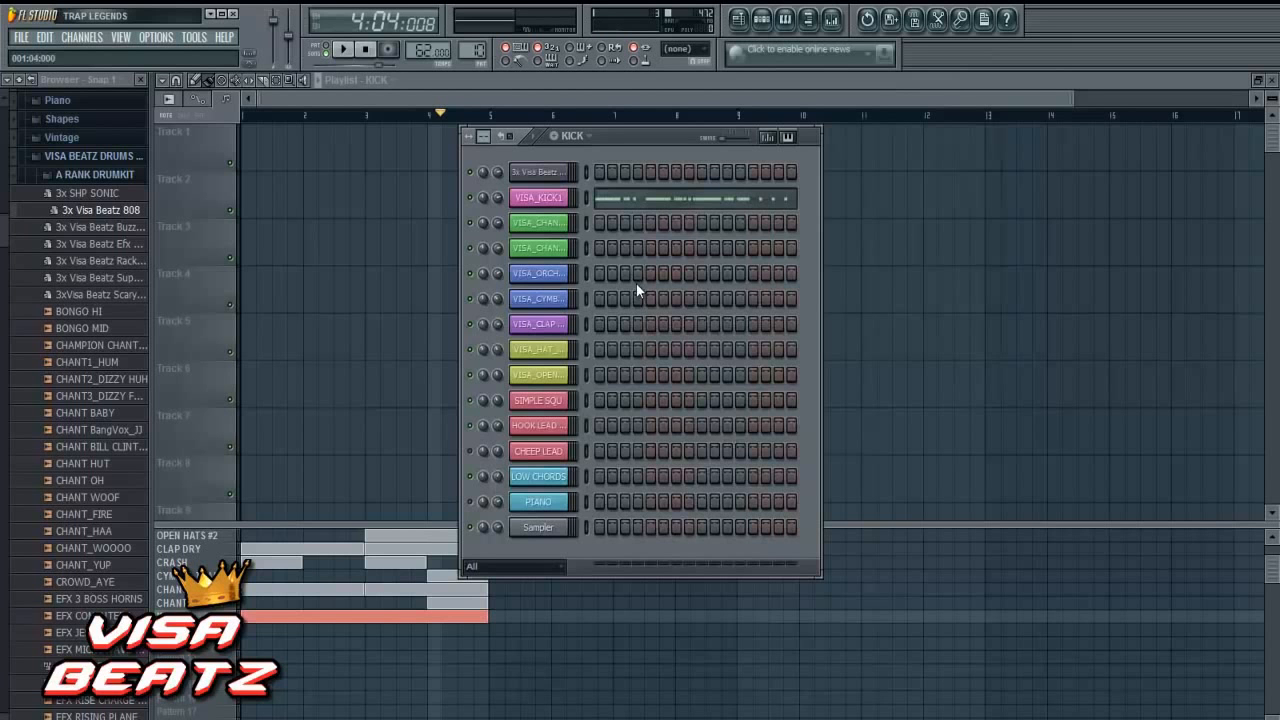
# - Audition the 3x Visa Beatz 808 channel by playing single notes and compare it with the beat's playback
pyautogui.click(540, 172)
pyautogui.press('v')
pyautogui.press('v')
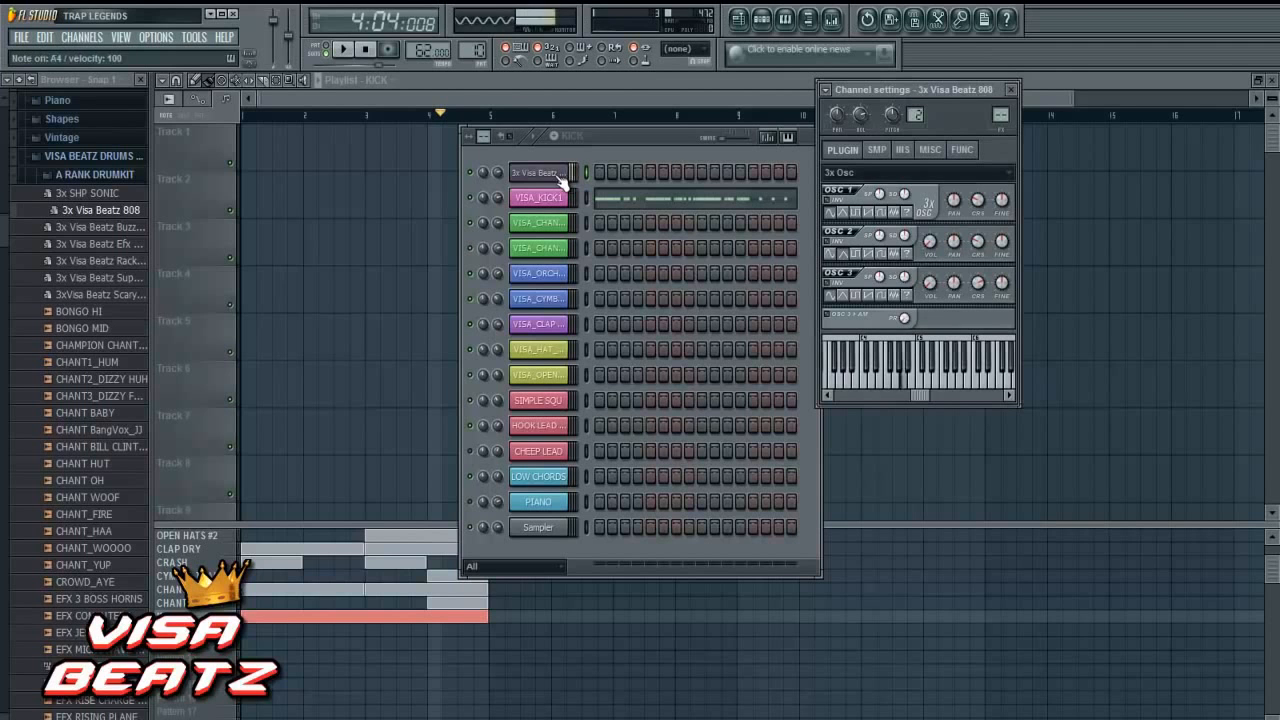
pyautogui.click(343, 49)
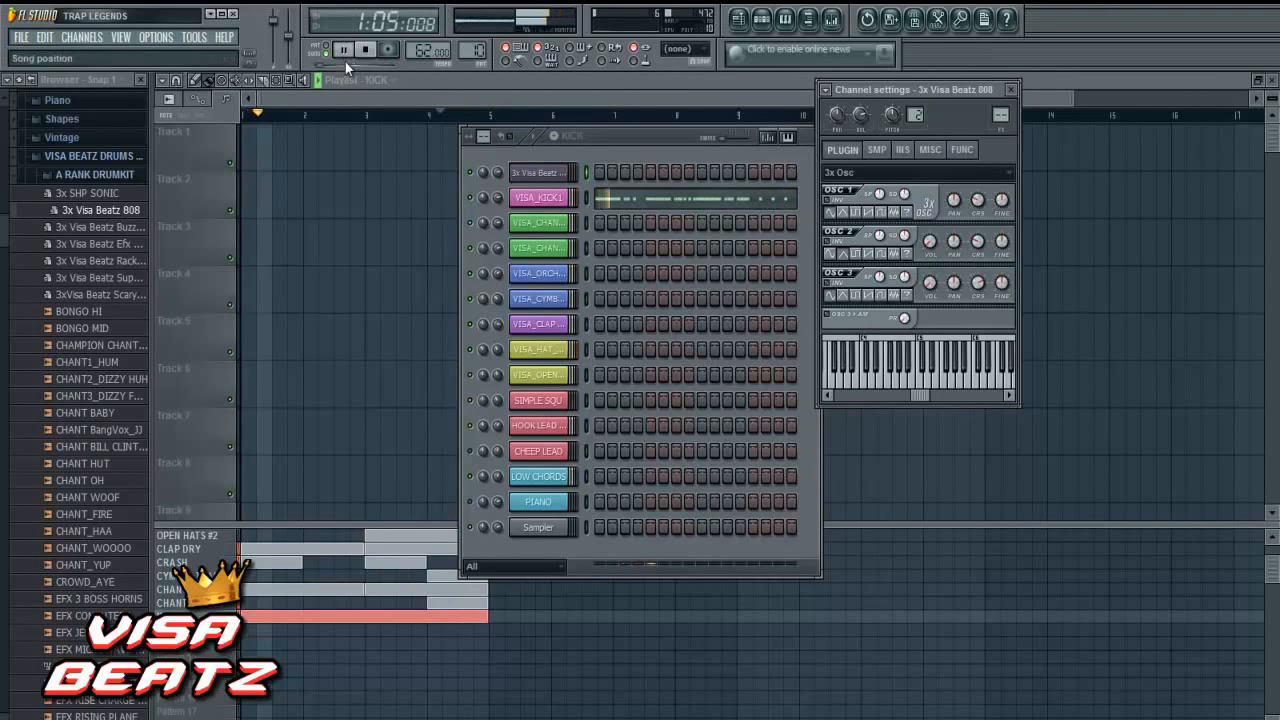
pyautogui.click(364, 49)
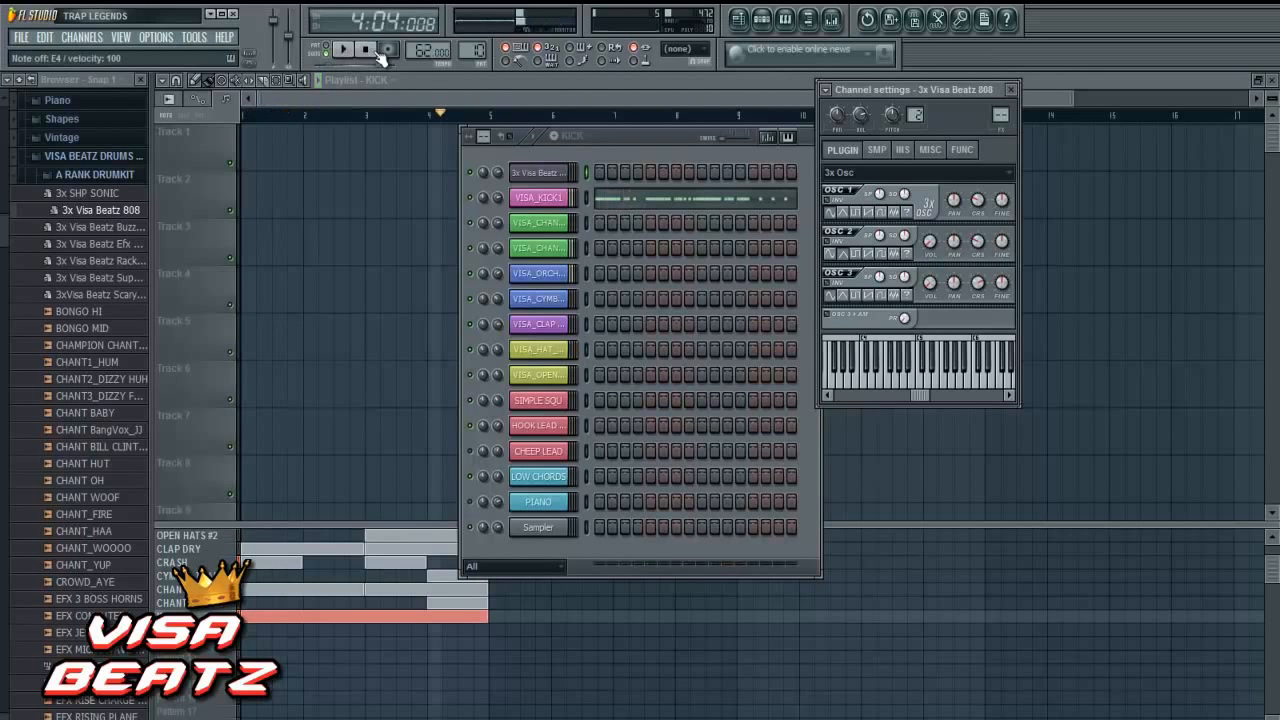
pyautogui.press('c')
pyautogui.press('c')
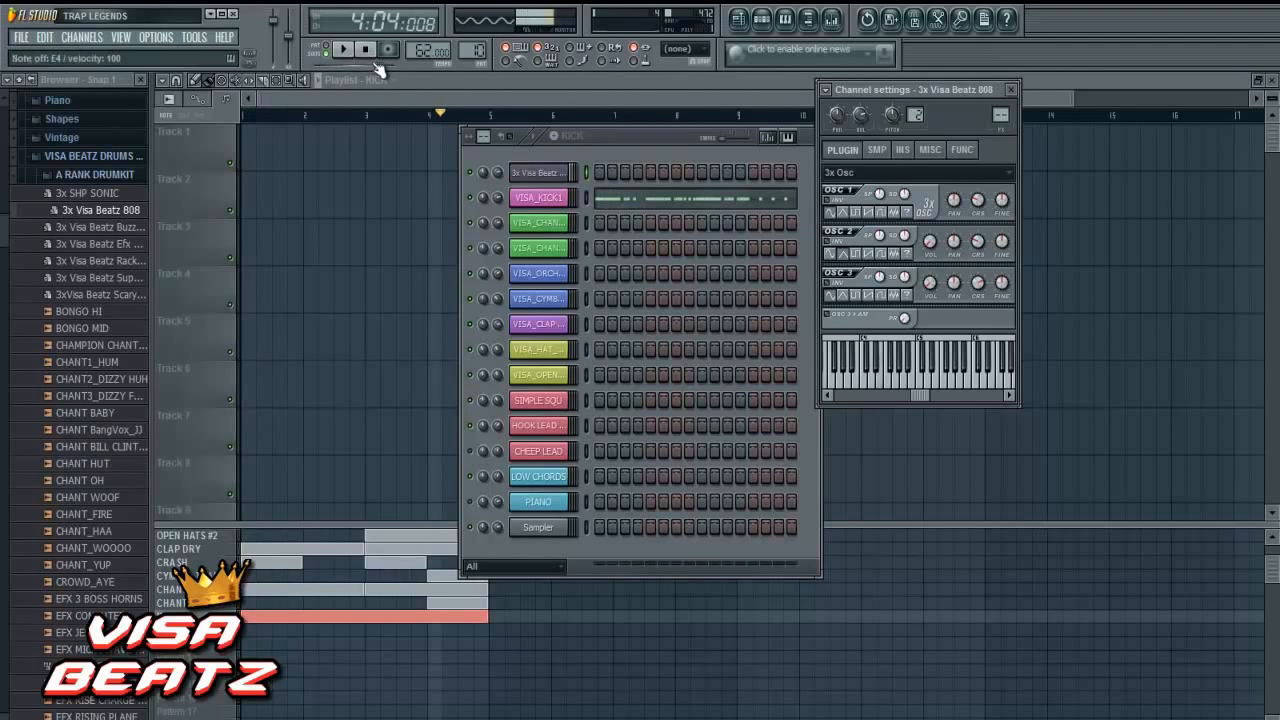
pyautogui.press('c')
pyautogui.press('c')
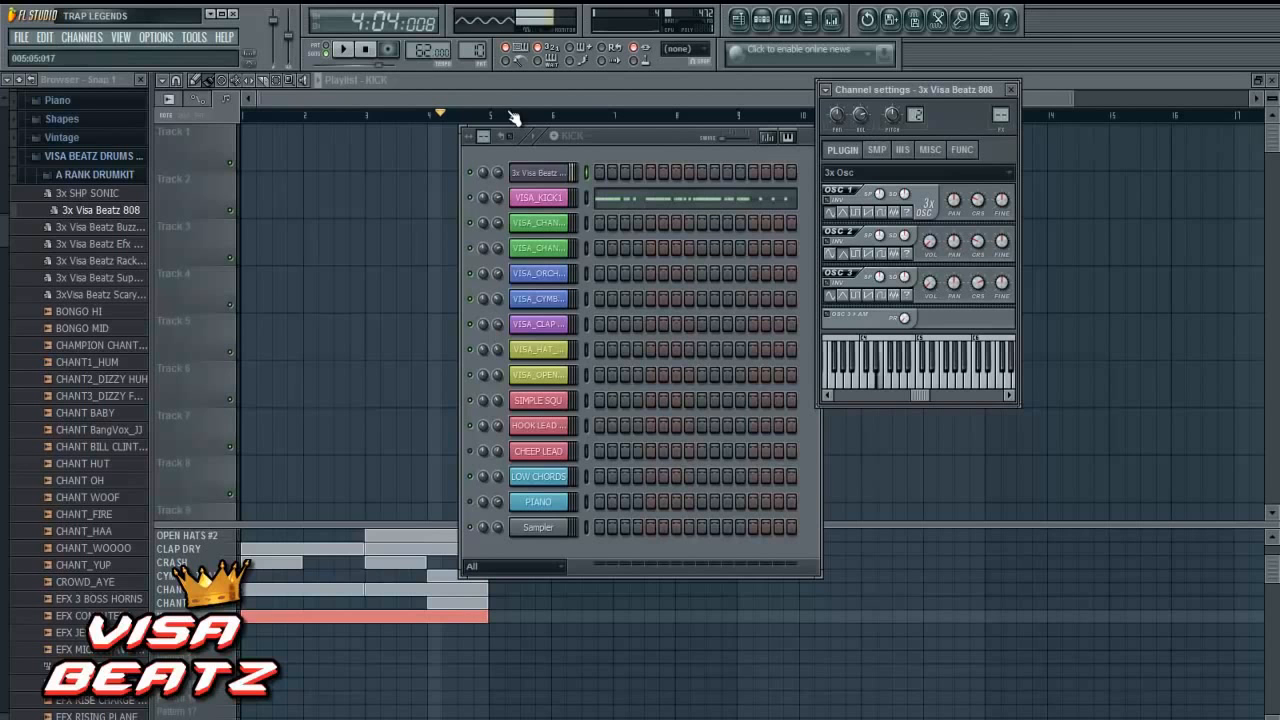
# - Copy the VISA_KICK1 notes into the 3x Visa Beatz 808 channel and open that channel's piano roll
pyautogui.rightClick(549, 208)
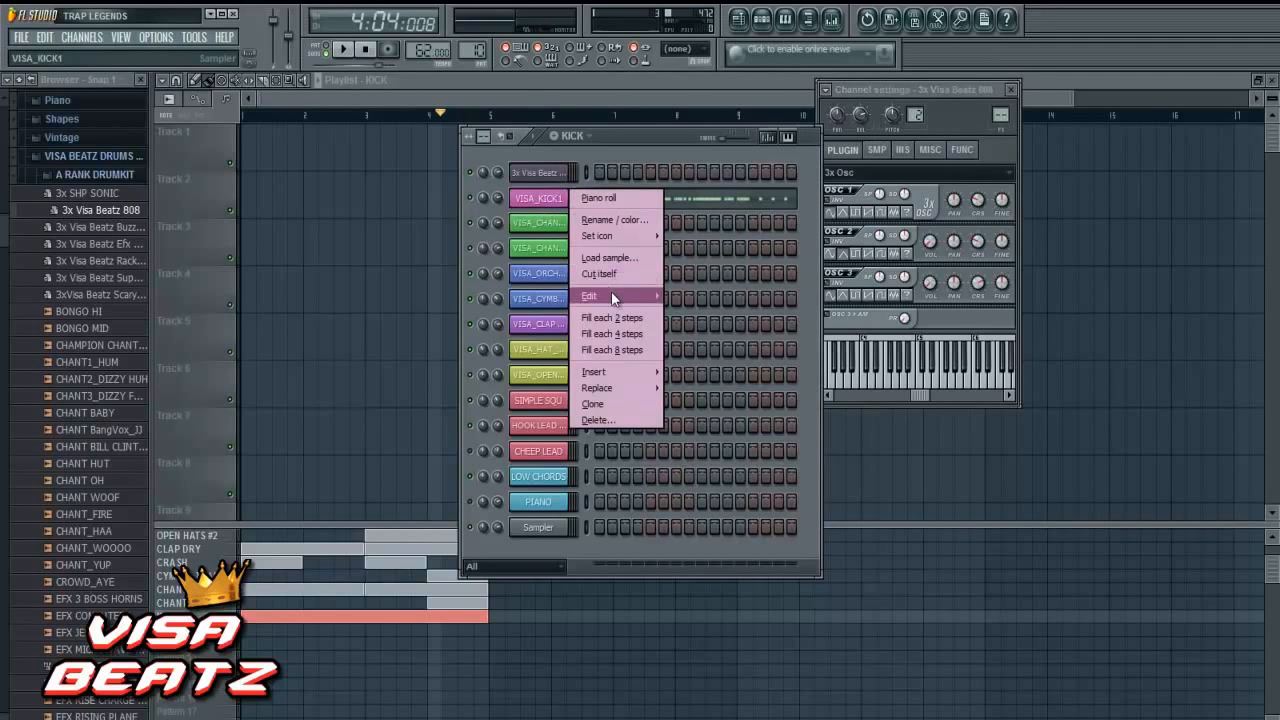
pyautogui.moveTo(611, 297)
pyautogui.click(687, 311)
pyautogui.rightClick(545, 177)
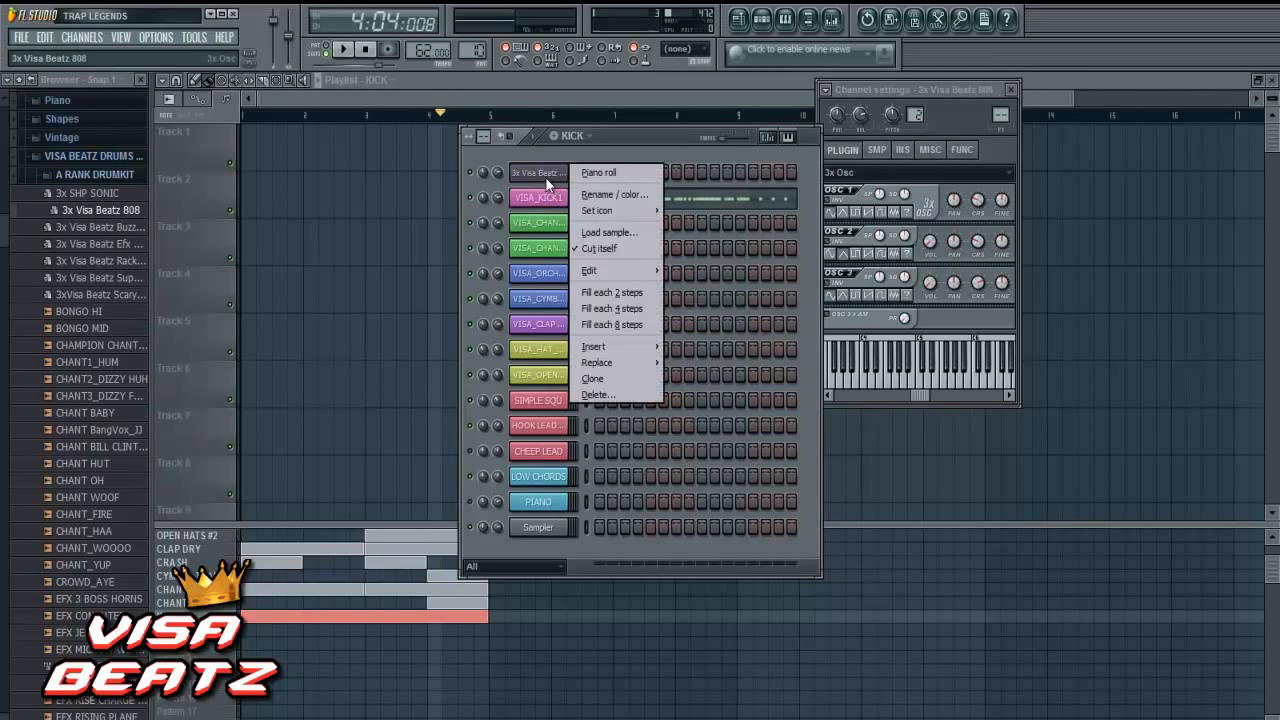
pyautogui.moveTo(613, 270)
pyautogui.click(683, 299)
pyautogui.rightClick(571, 180)
pyautogui.click(596, 180)
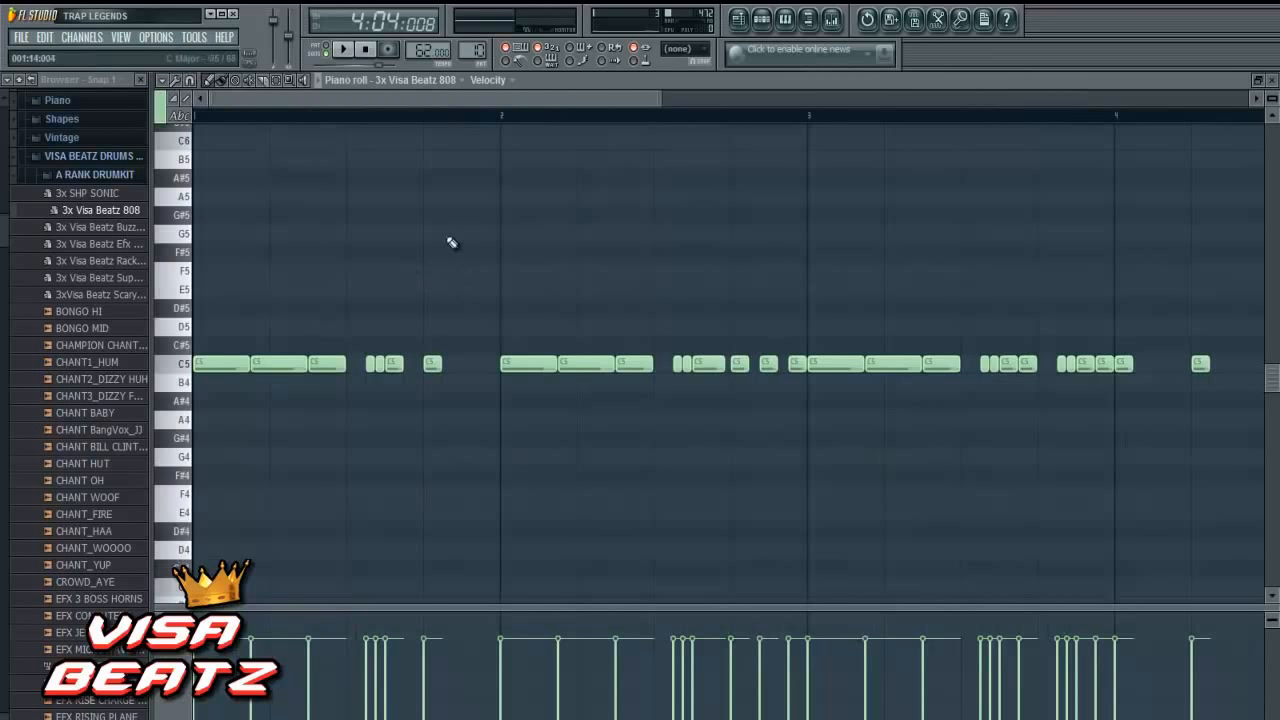
# - Move all of the 808's bar 1 notes down from C5 to G4
pyautogui.scroll(-2, 452, 281)
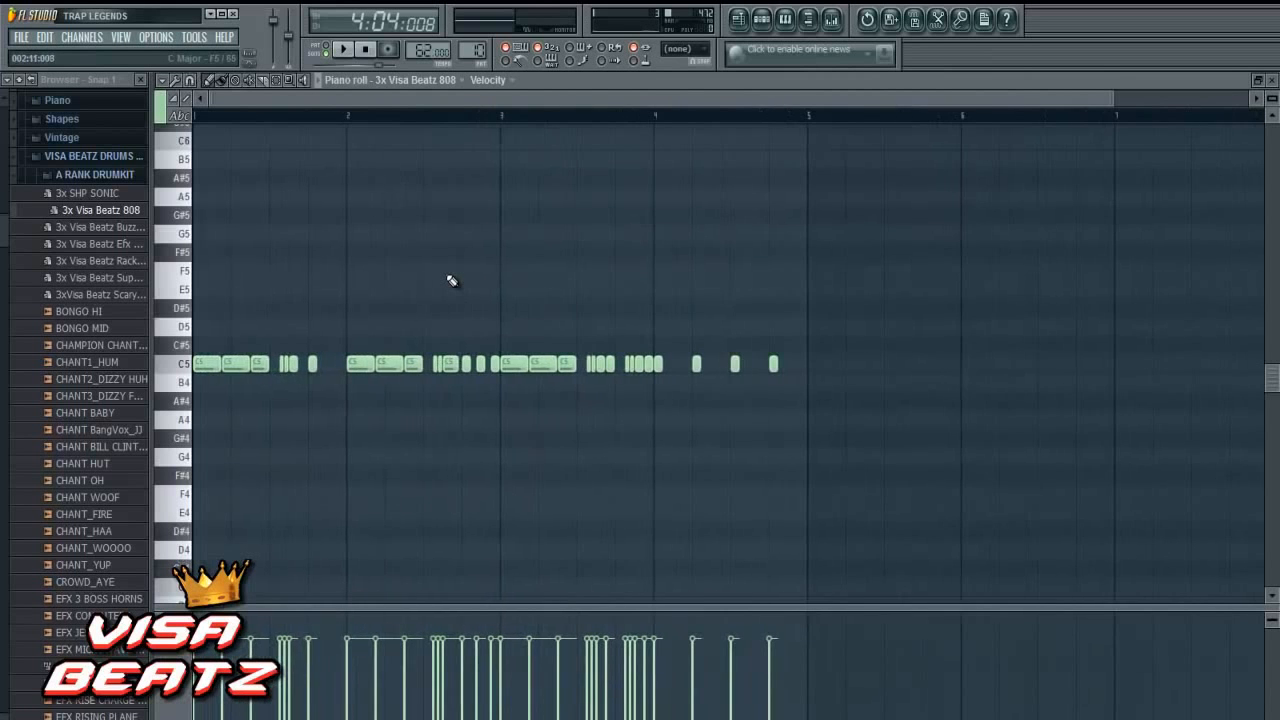
pyautogui.scroll(2, 445, 281)
pyautogui.moveTo(220, 300); pyautogui.dragTo(440, 468)
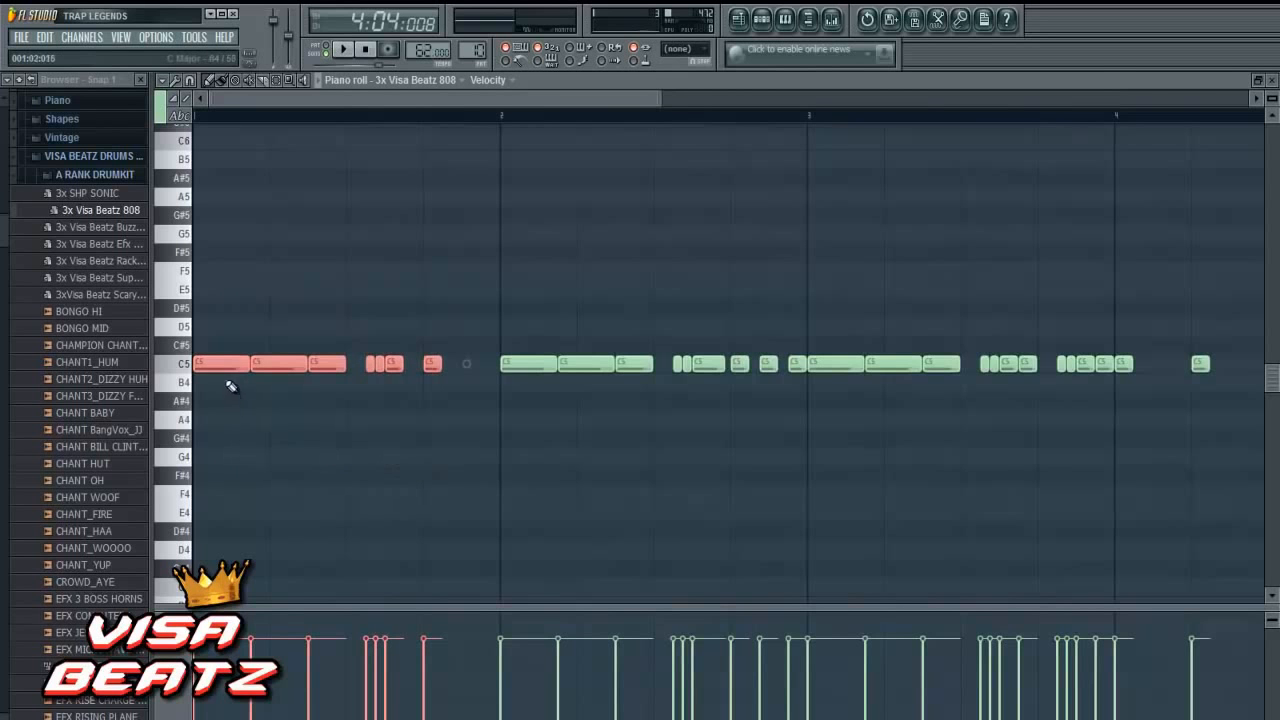
pyautogui.moveTo(216, 368); pyautogui.dragTo(196, 474)
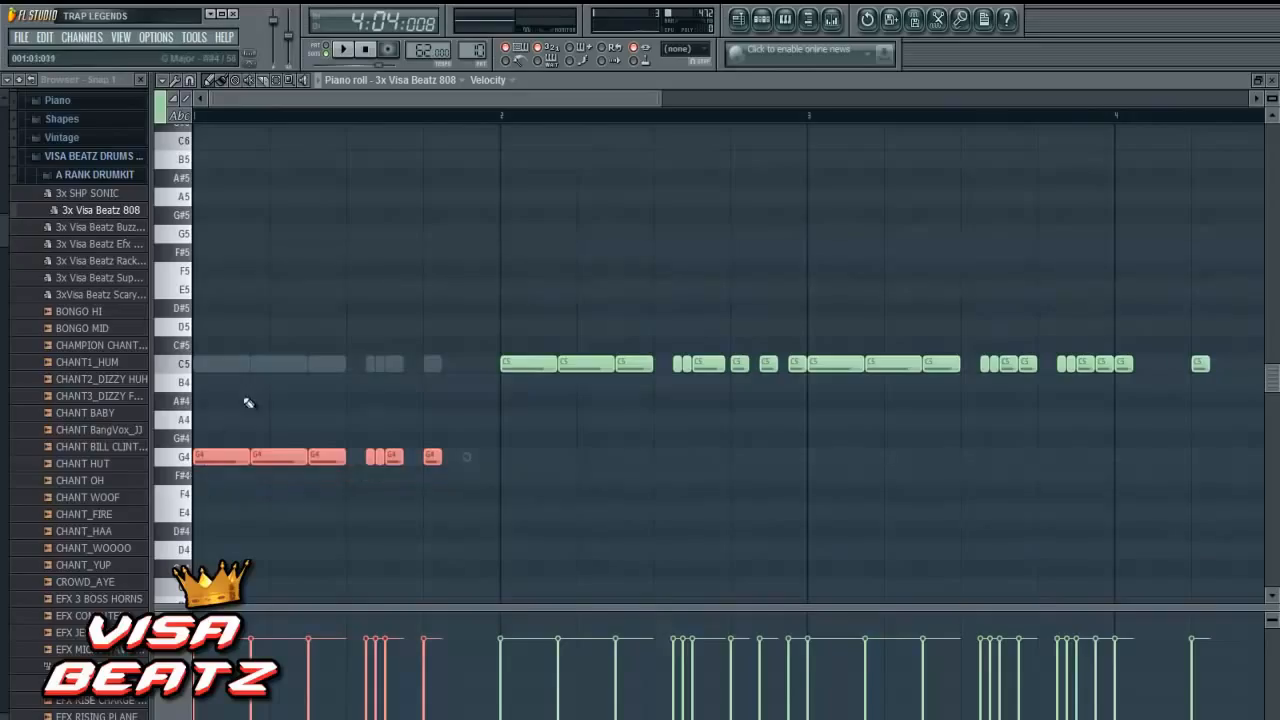
pyautogui.click(258, 362)
# - Extend the third G4 note of bar 1 to three steps and delete the four short notes after it
pyautogui.moveTo(348, 460); pyautogui.dragTo(363, 461)
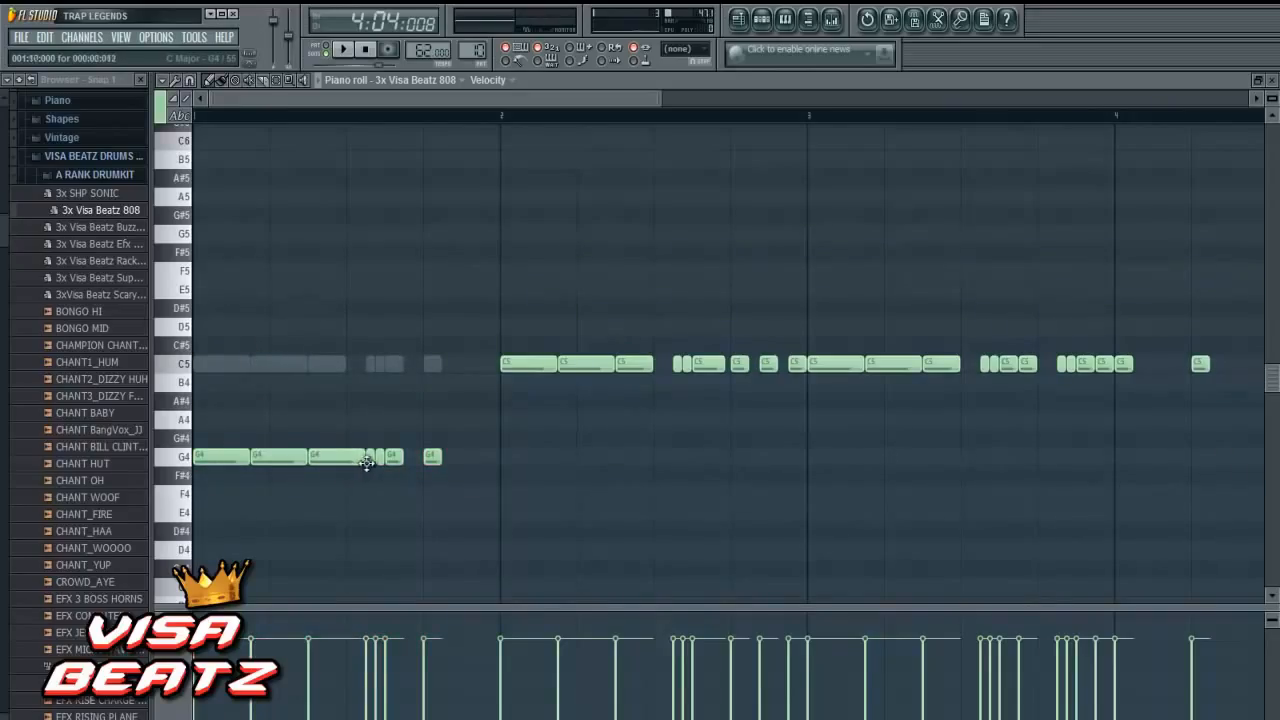
pyautogui.rightClick(379, 457)
pyautogui.rightClick(394, 457)
pyautogui.rightClick(371, 457)
pyautogui.click(342, 49)
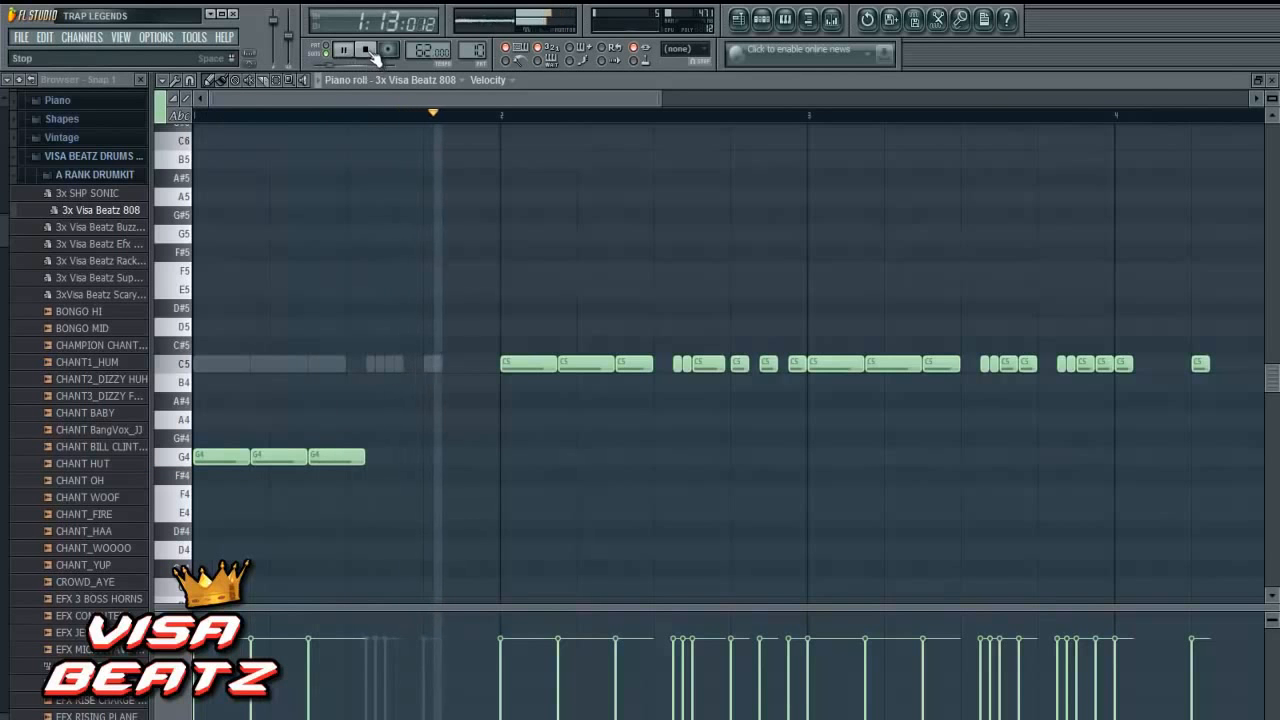
pyautogui.click(367, 50)
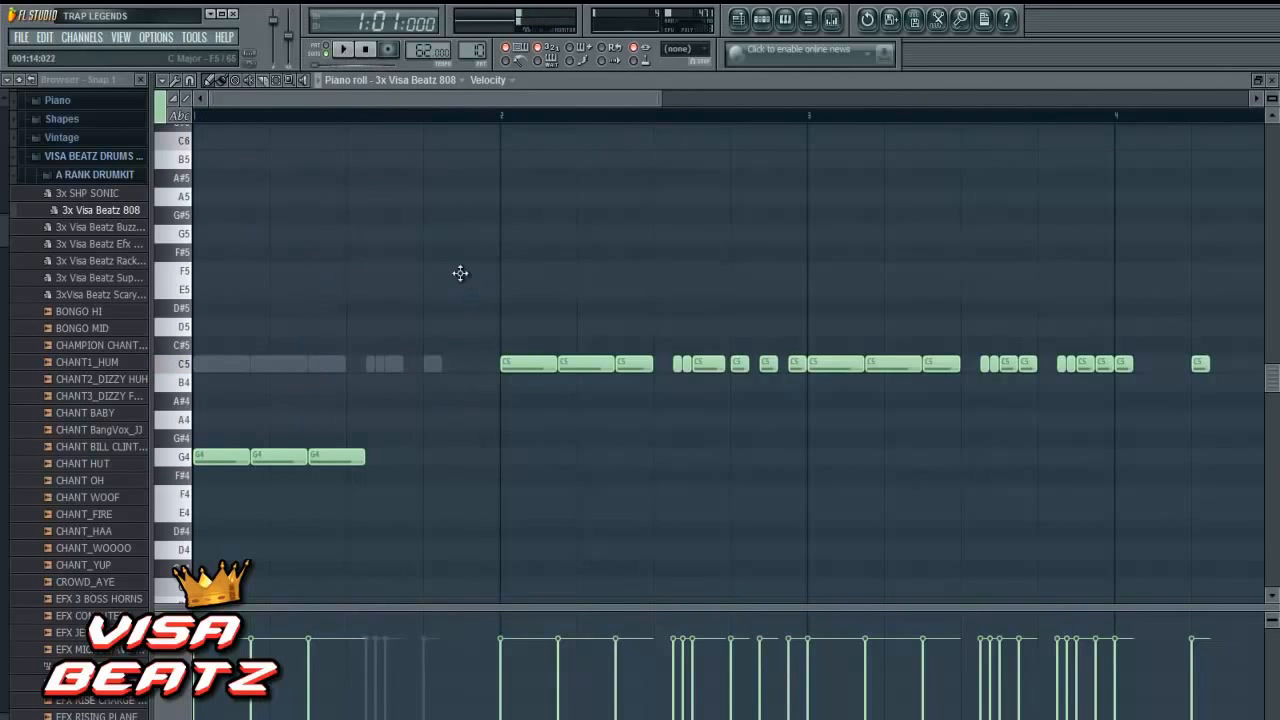
# - Move the first C5 note of bar 2 down to G4 and the following two down to A4, and play the result
pyautogui.moveTo(506, 320); pyautogui.dragTo(652, 424)
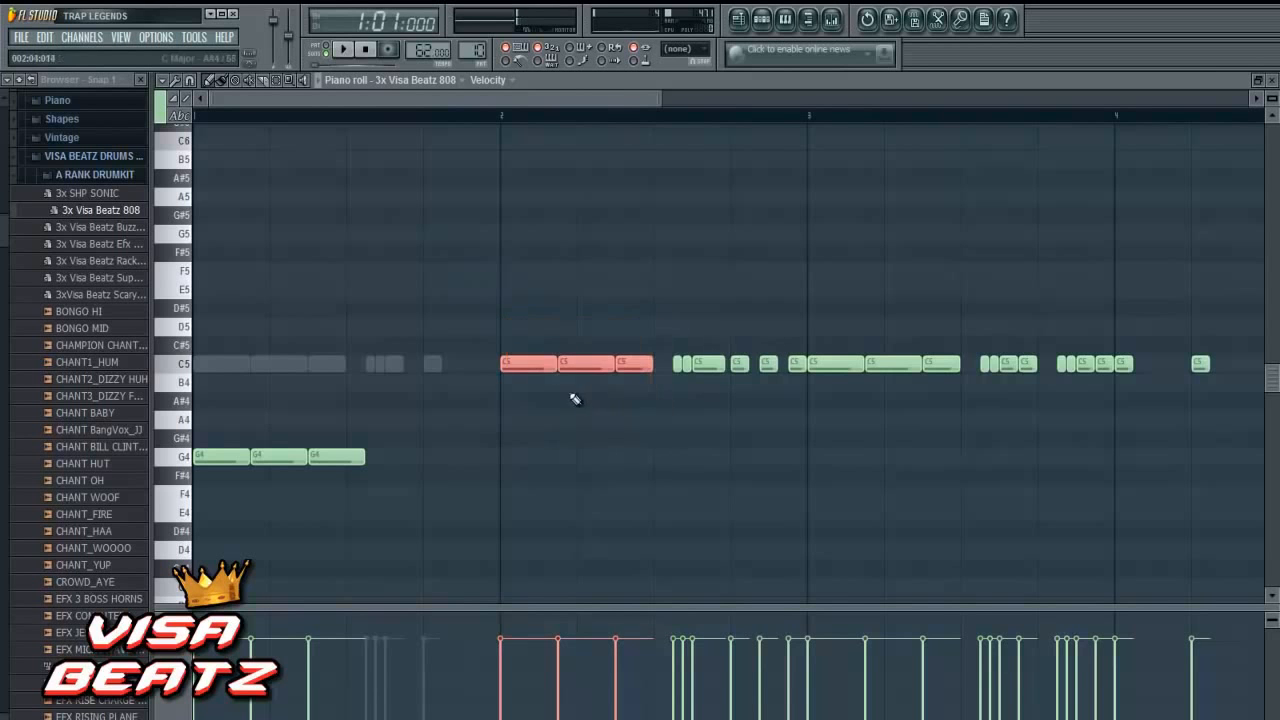
pyautogui.moveTo(531, 364); pyautogui.dragTo(531, 460)
pyautogui.click(537, 418)
pyautogui.rightClick(540, 419)
pyautogui.moveTo(586, 456); pyautogui.dragTo(583, 418)
pyautogui.moveTo(634, 454); pyautogui.dragTo(637, 413)
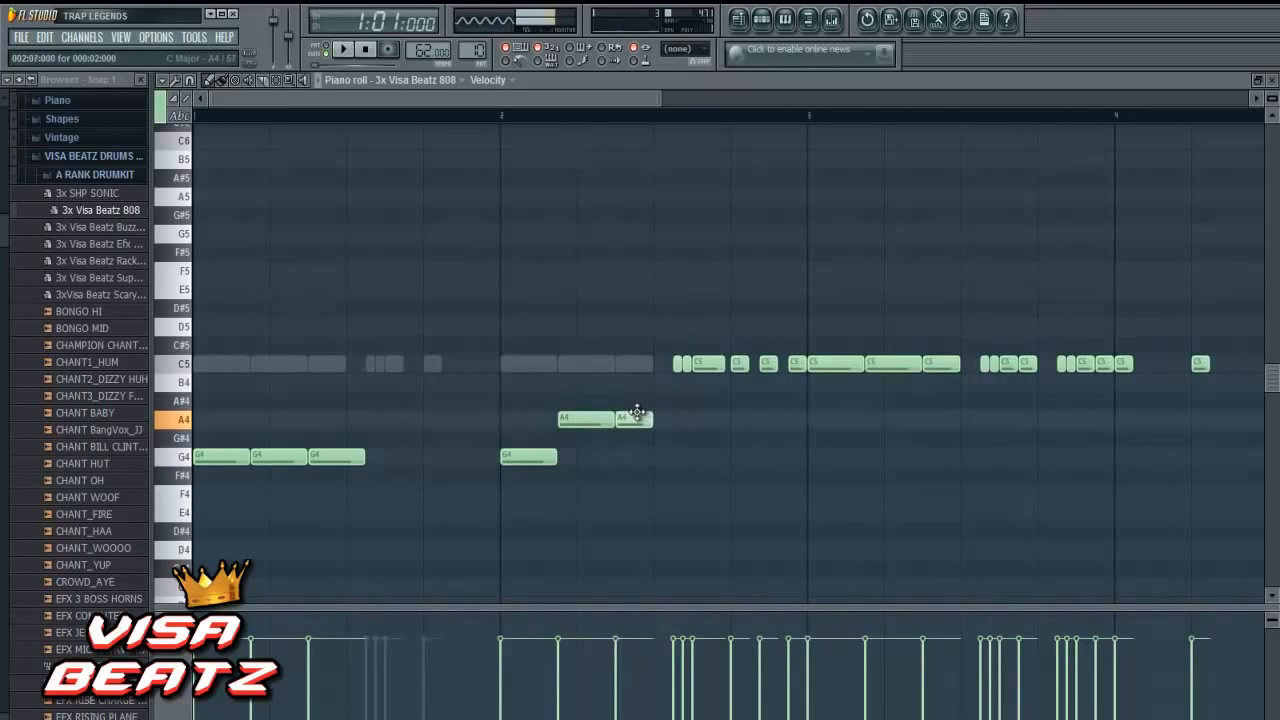
pyautogui.click(344, 59)
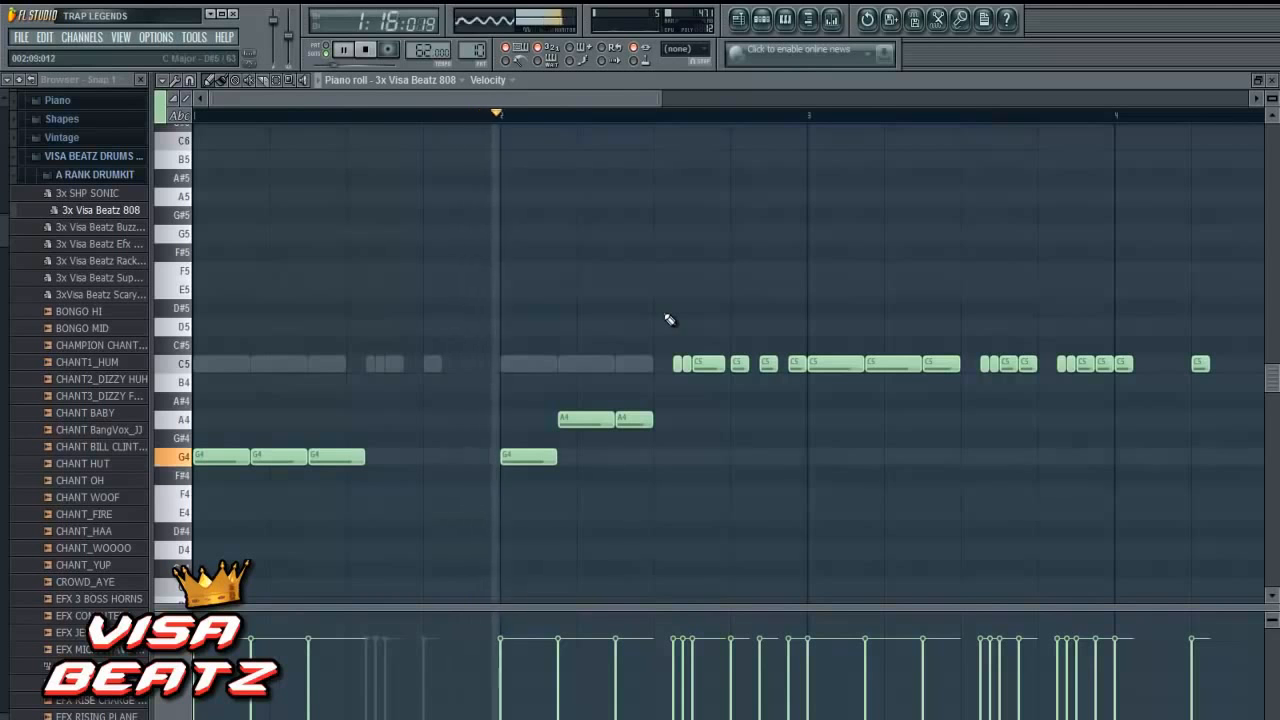
pyautogui.click(366, 52)
pyautogui.click(727, 401)
pyautogui.rightClick(730, 401)
pyautogui.rightClick(168, 658)
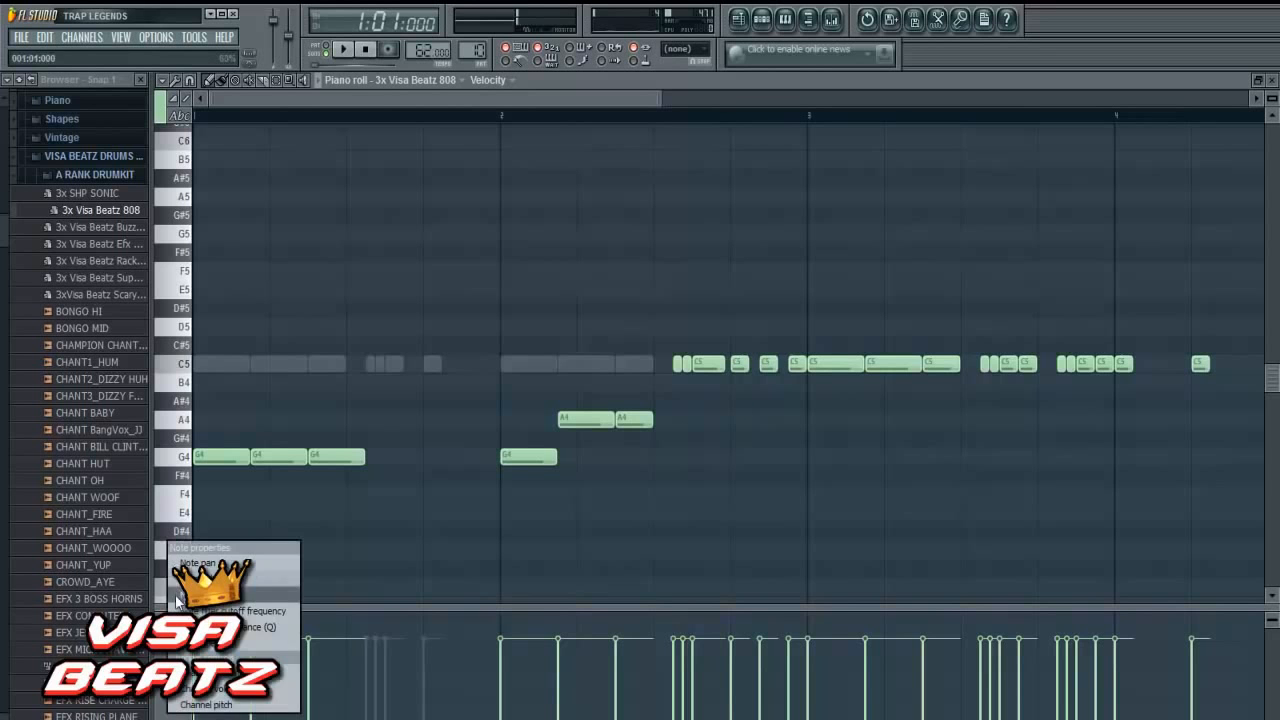
pyautogui.click(188, 565)
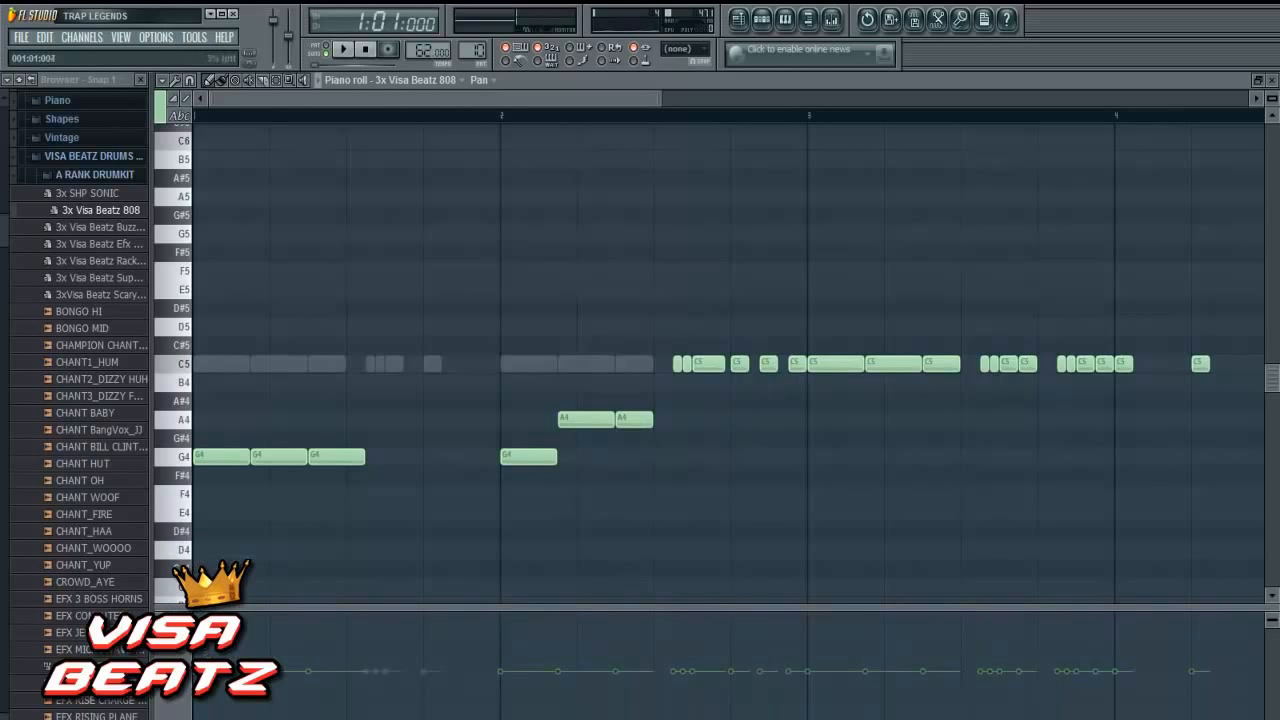
pyautogui.rightClick(177, 708)
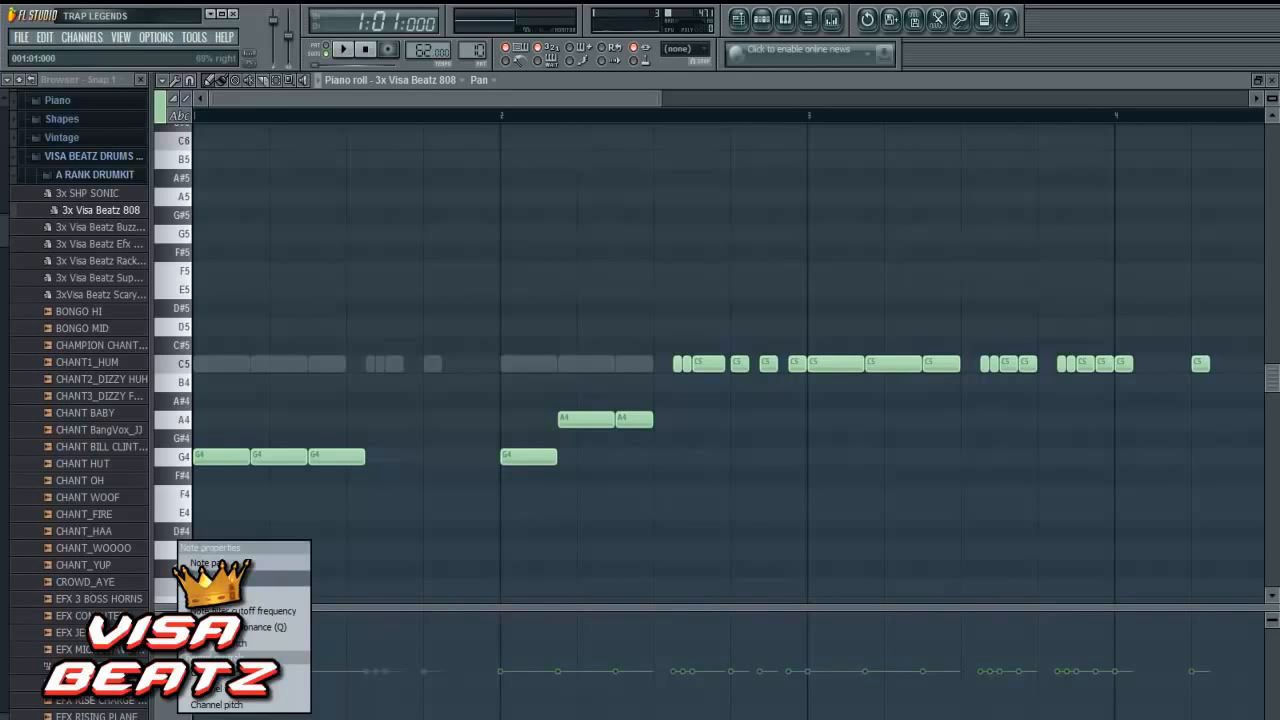
pyautogui.click(205, 580)
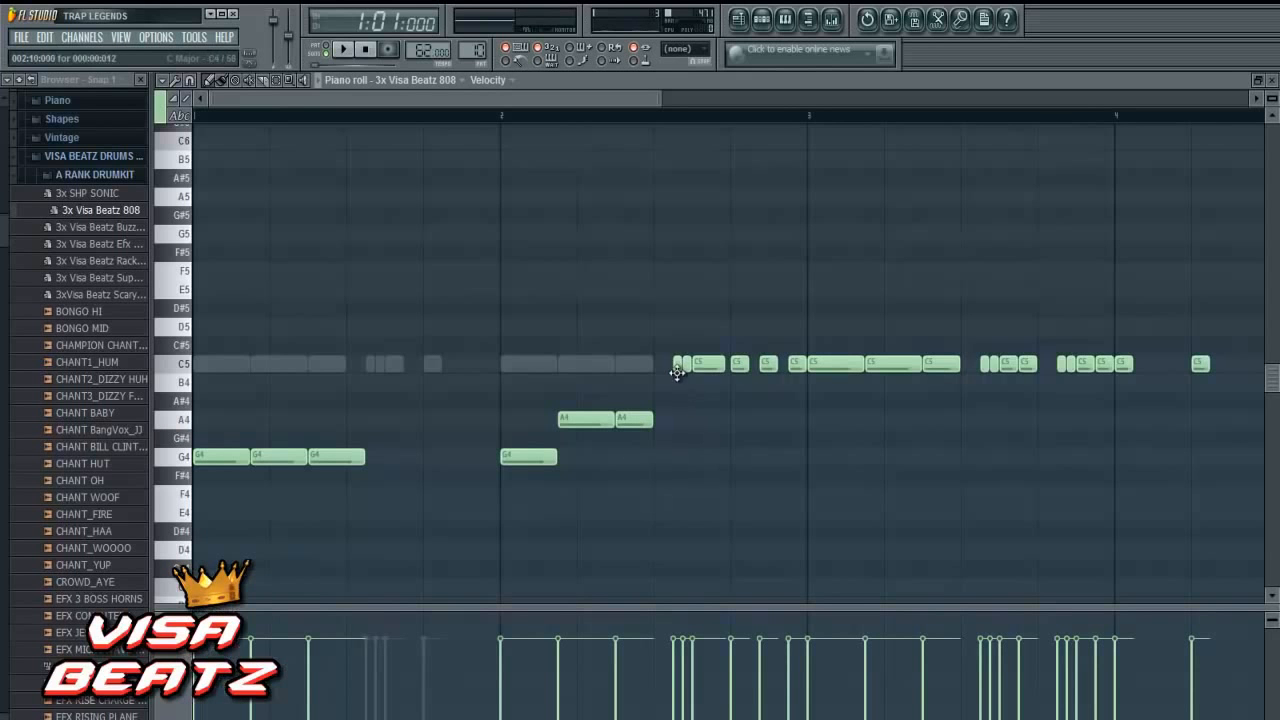
# - Replace the remaining C5 notes of bar 2 with a four-step A4 note starting at step 13
pyautogui.click(688, 329)
pyautogui.rightClick(689, 332)
pyautogui.rightClick(739, 364)
pyautogui.rightClick(767, 366)
pyautogui.rightClick(796, 366)
pyautogui.click(735, 420)
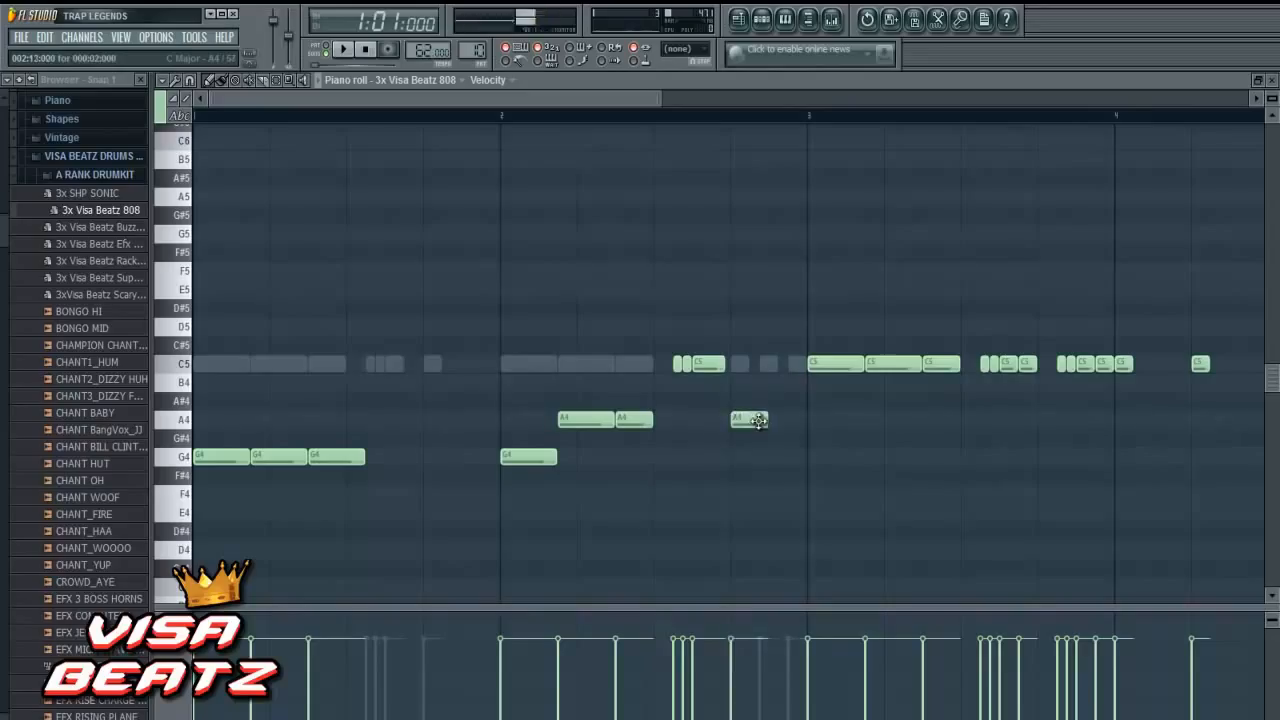
pyautogui.moveTo(755, 420); pyautogui.dragTo(802, 420)
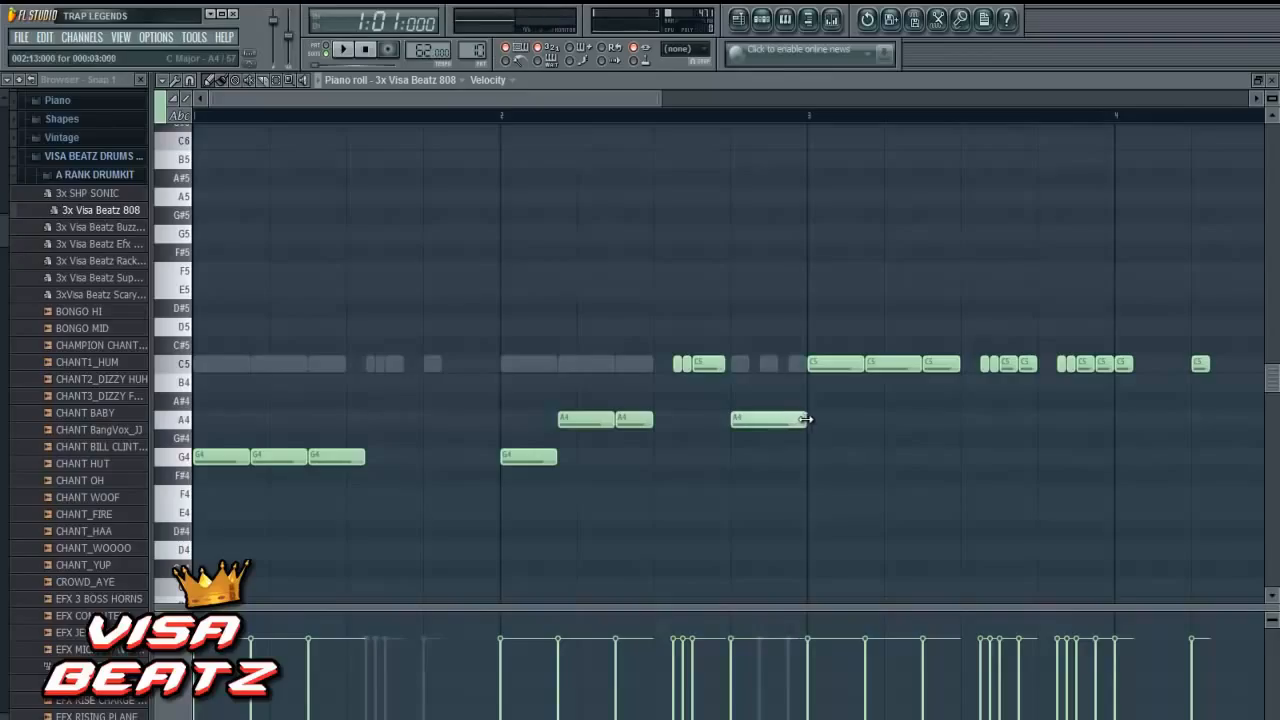
pyautogui.rightClick(710, 364)
pyautogui.rightClick(679, 365)
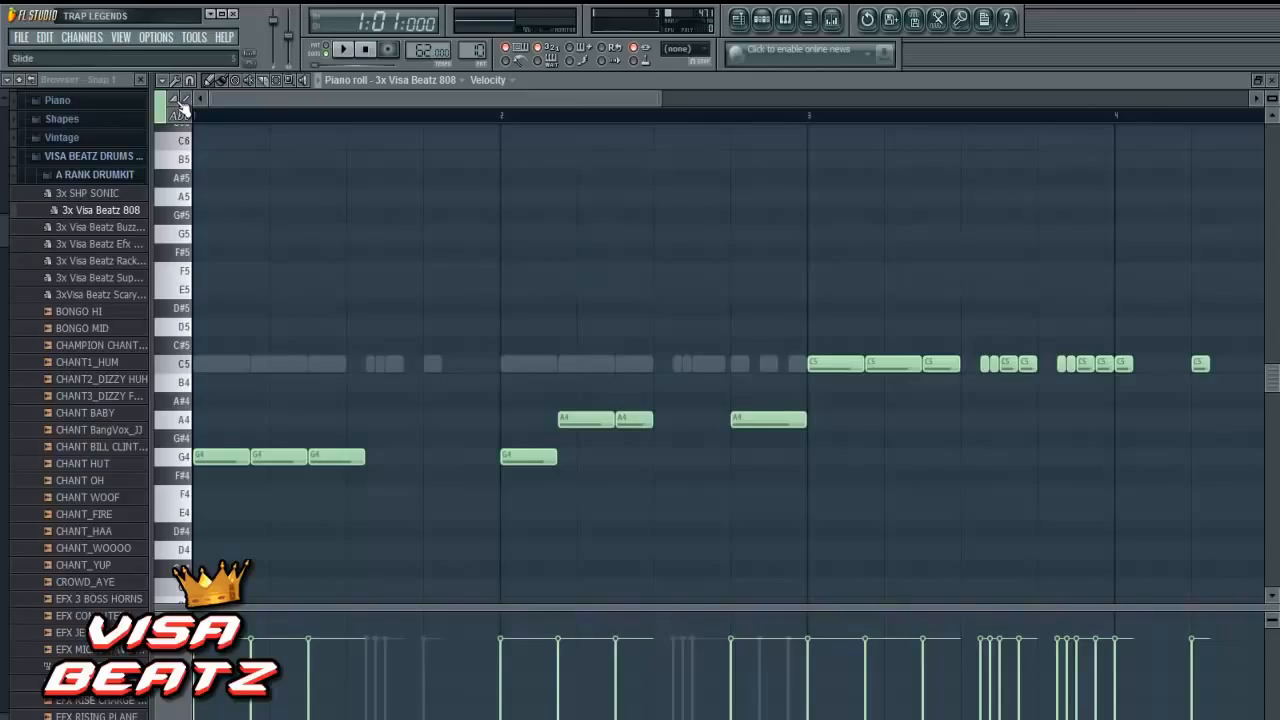
# - Draw four-step E5 and A5 notes above the A4 at step 13 of bar 2, playing back the line after each
pyautogui.click(739, 289)
pyautogui.click(650, 118)
pyautogui.click(343, 49)
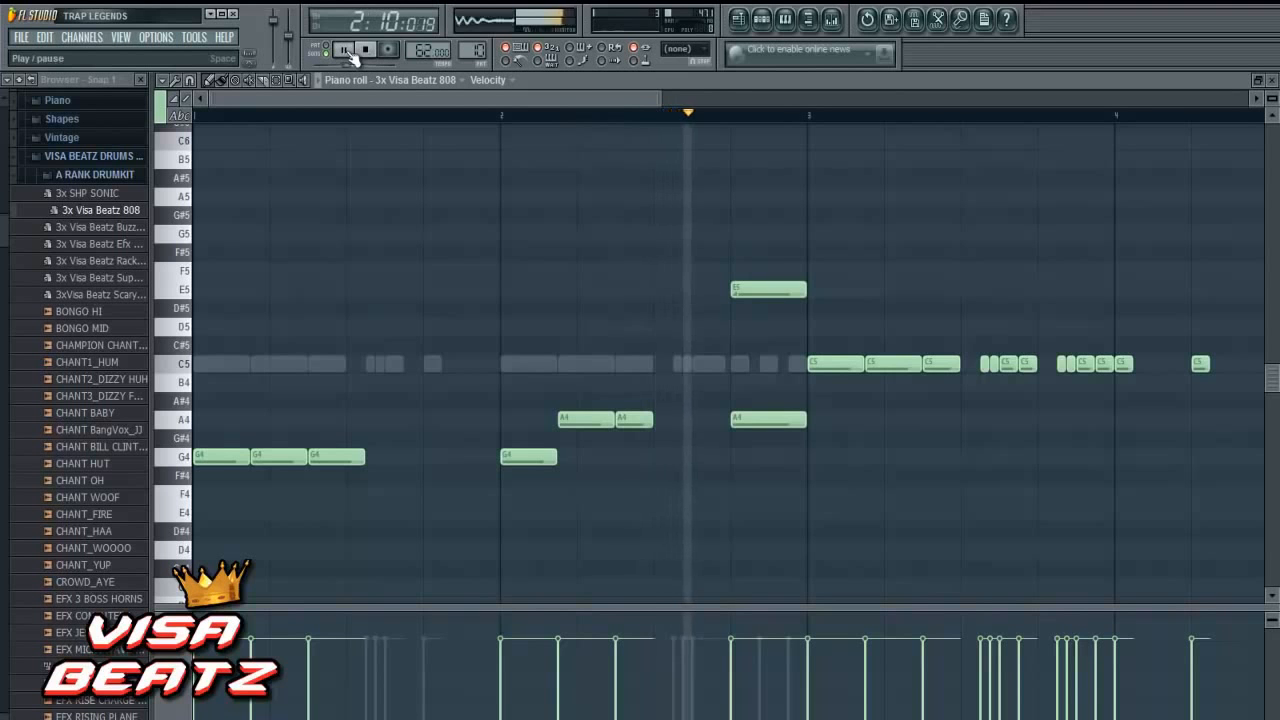
pyautogui.press('space')
pyautogui.click(340, 49)
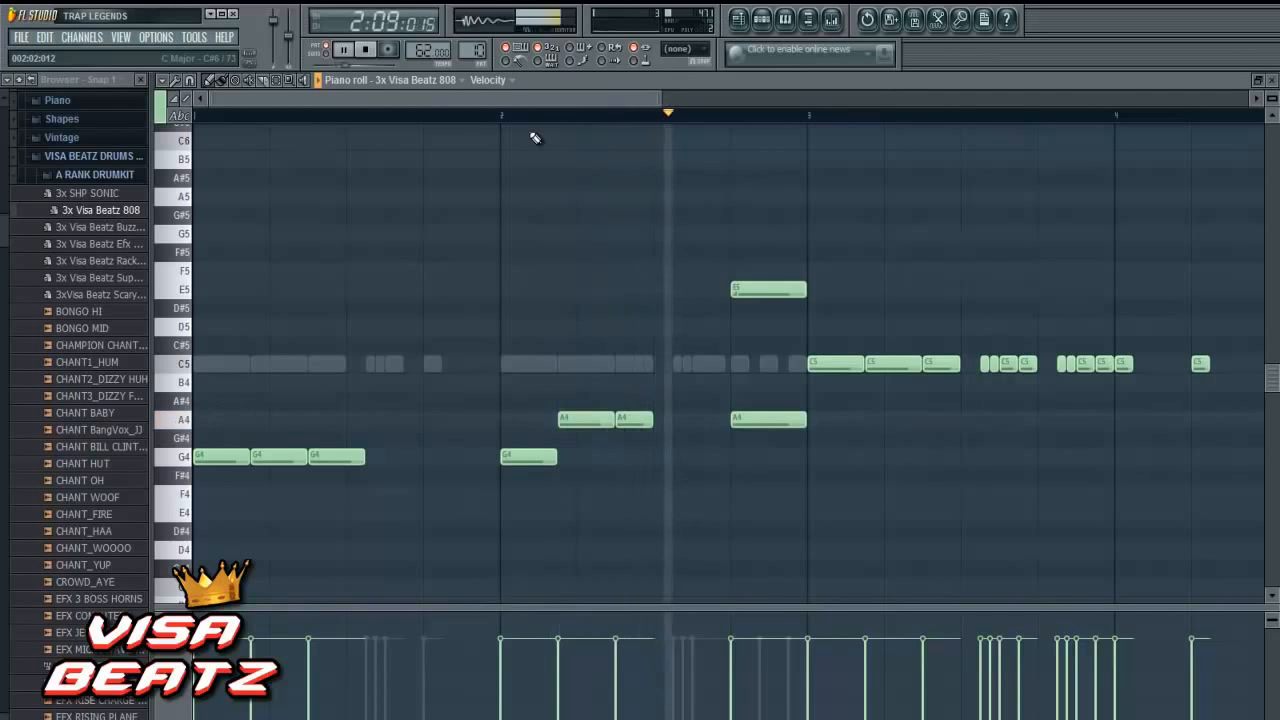
pyautogui.click(365, 52)
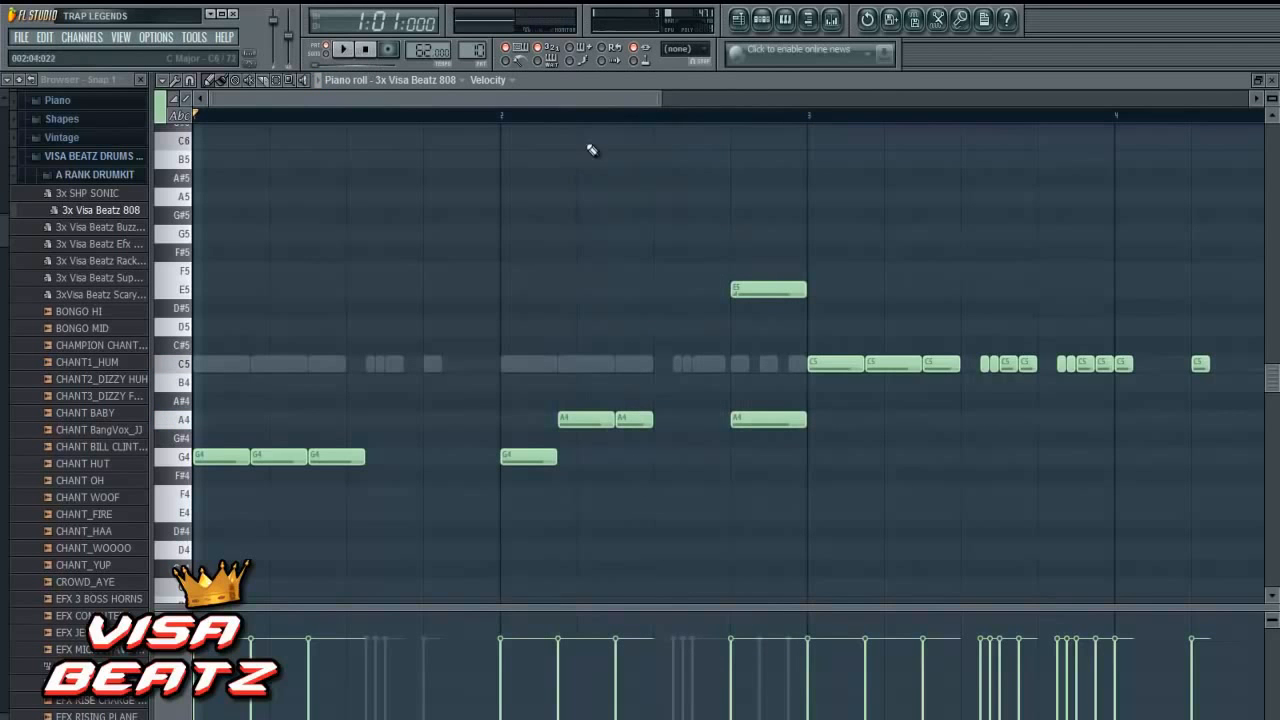
pyautogui.click(733, 200)
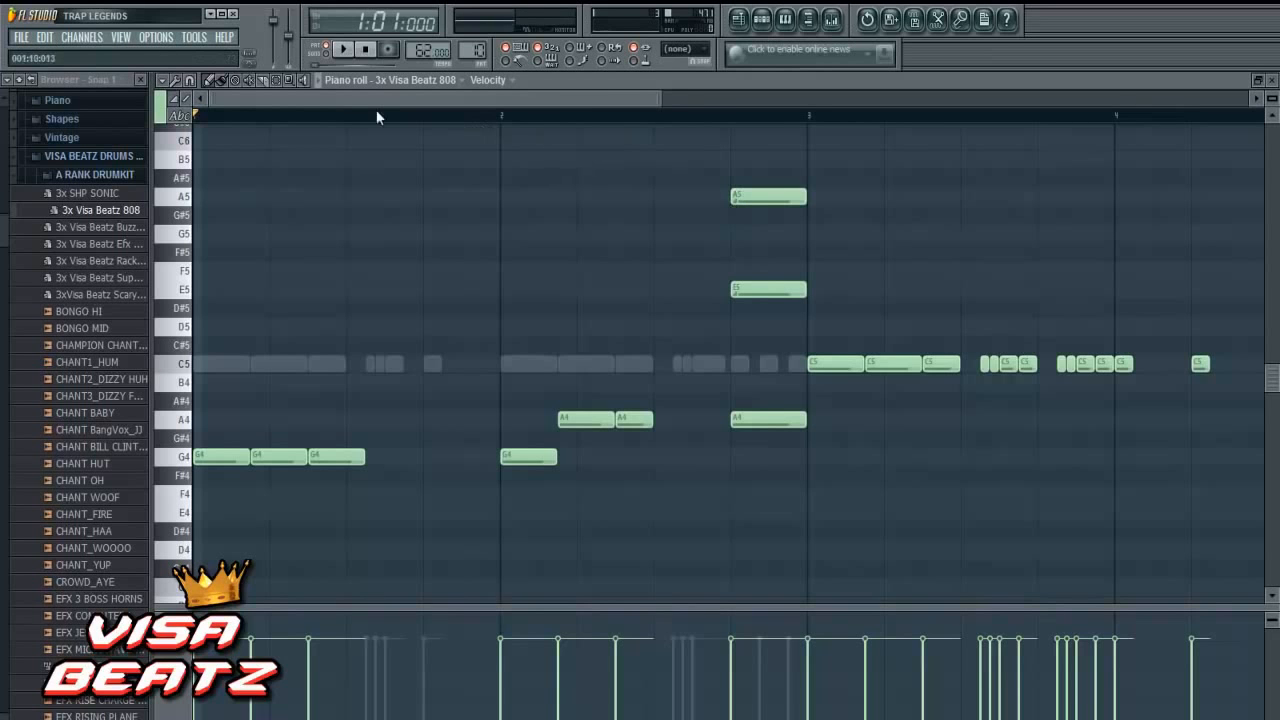
pyautogui.click(342, 49)
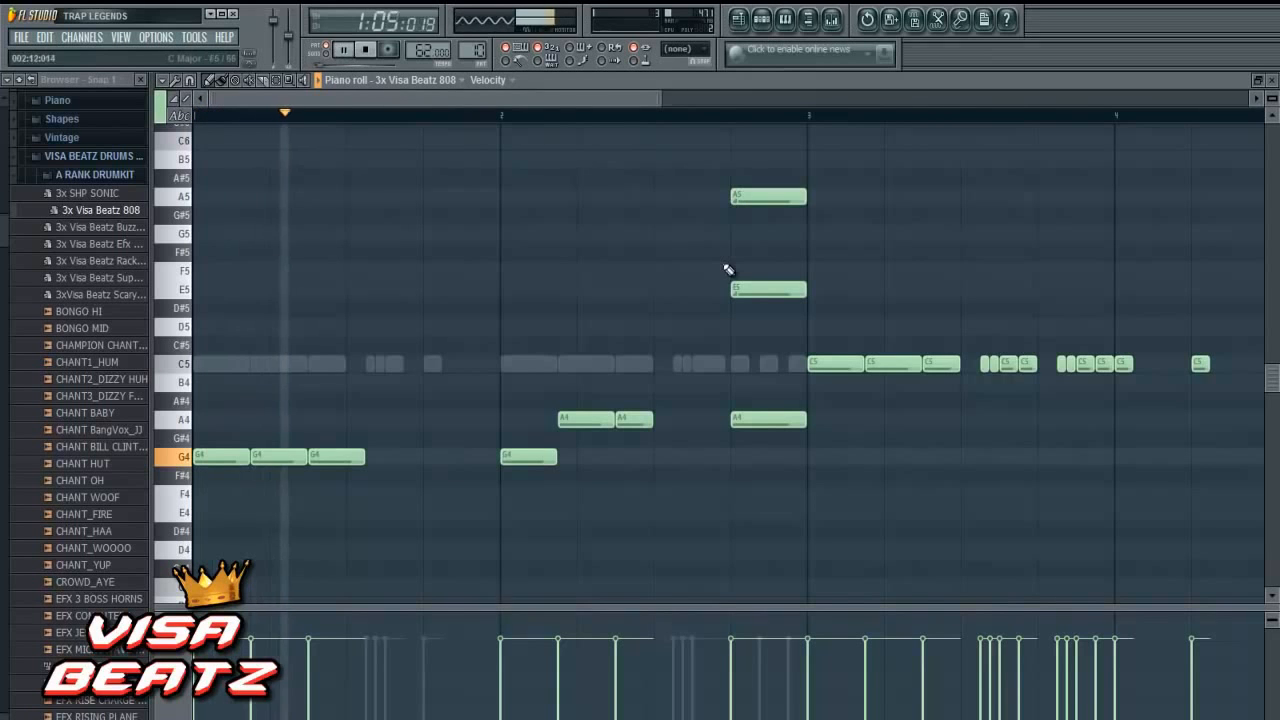
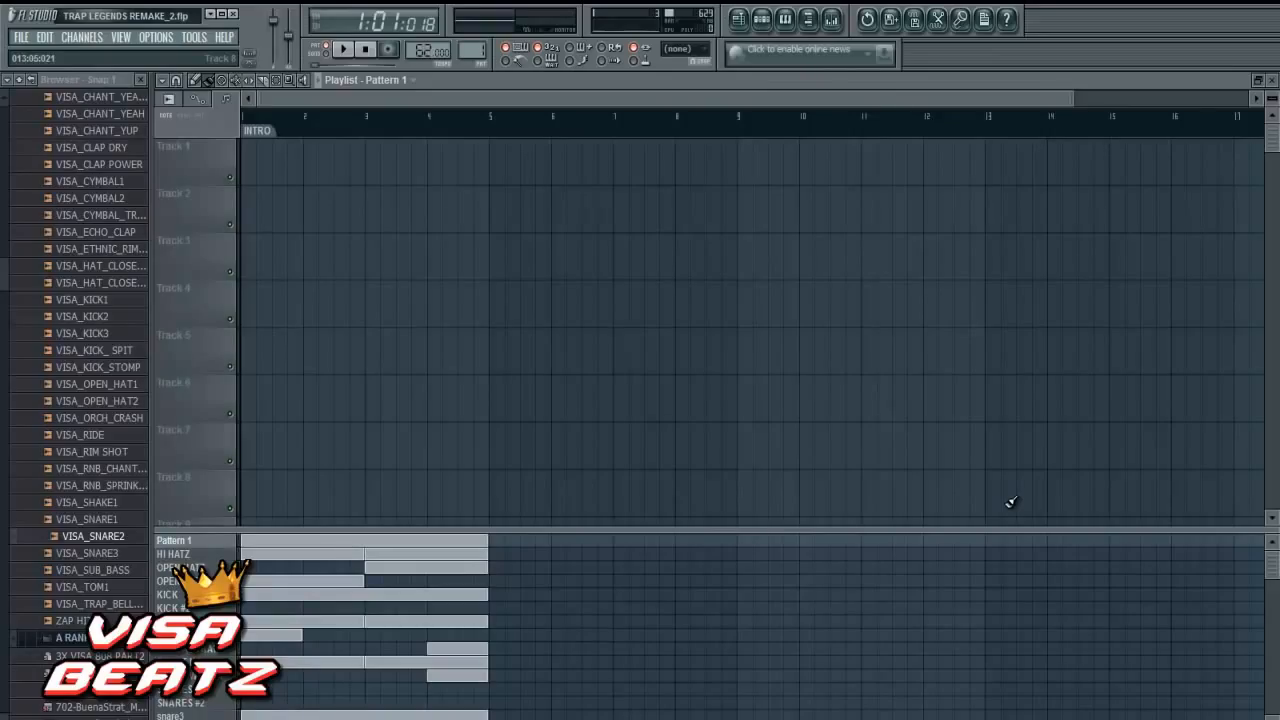
# - Show the step sequencer and play Pattern 1 briefly to audition the simple square part
pyautogui.click(762, 22)
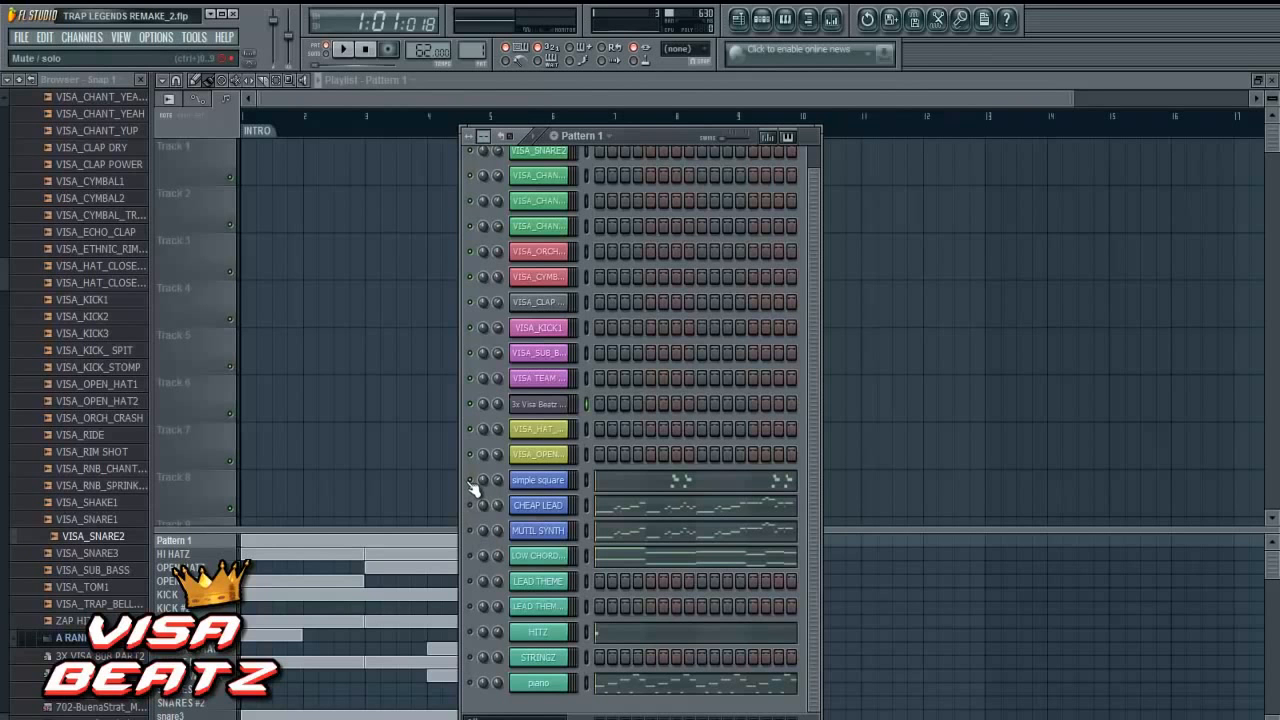
pyautogui.click(342, 50)
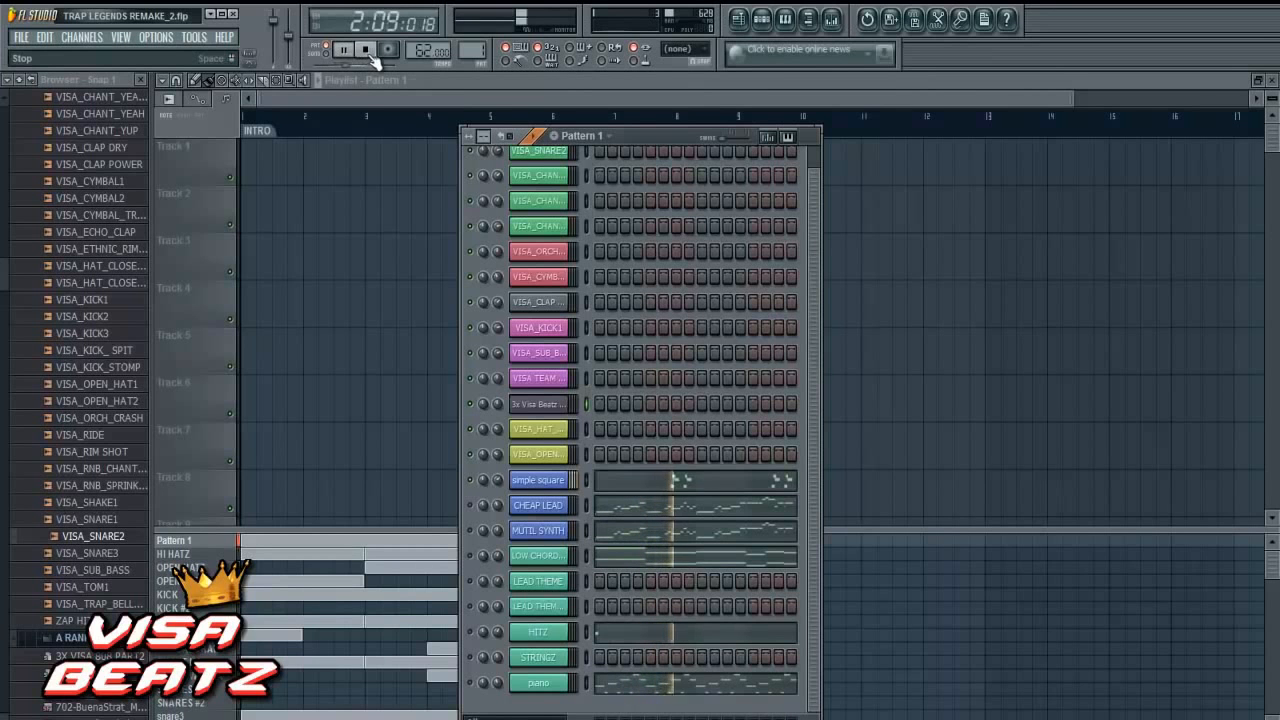
pyautogui.click(368, 50)
# - Export the pattern as a WAV file named SIMPLE SQUARE LEGEND in the TRAP LEGEND folder
pyautogui.hotkey('ctrl', 'r')
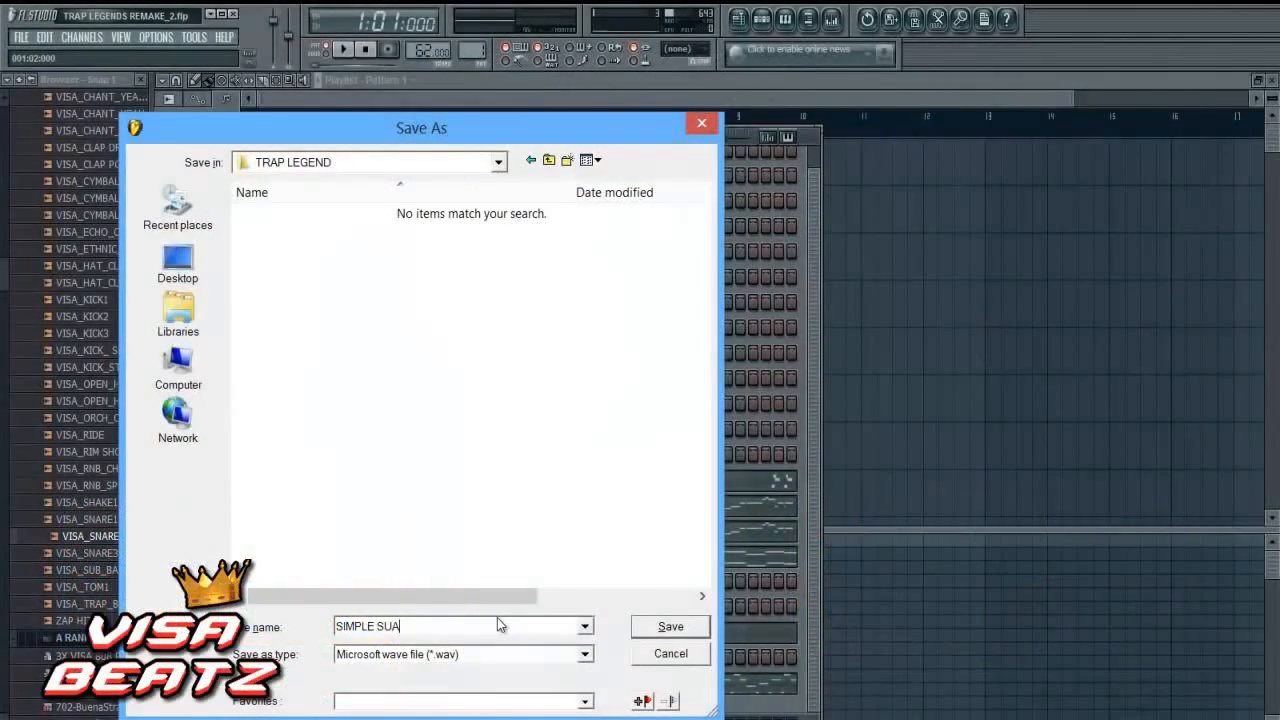
pyautogui.write('RE')
pyautogui.write(' LEGE')
pyautogui.press('BackSpace')
pyautogui.press('BackSpace')
pyautogui.press('BackSpace')
pyautogui.press('BackSpace')
pyautogui.press('BackSpace')
pyautogui.press('BackSpace')
pyautogui.press('BackSpace')
pyautogui.press('BackSpace')
pyautogui.press('BackSpace')
pyautogui.write('QUARE LEGENDS')
pyautogui.click(662, 628)
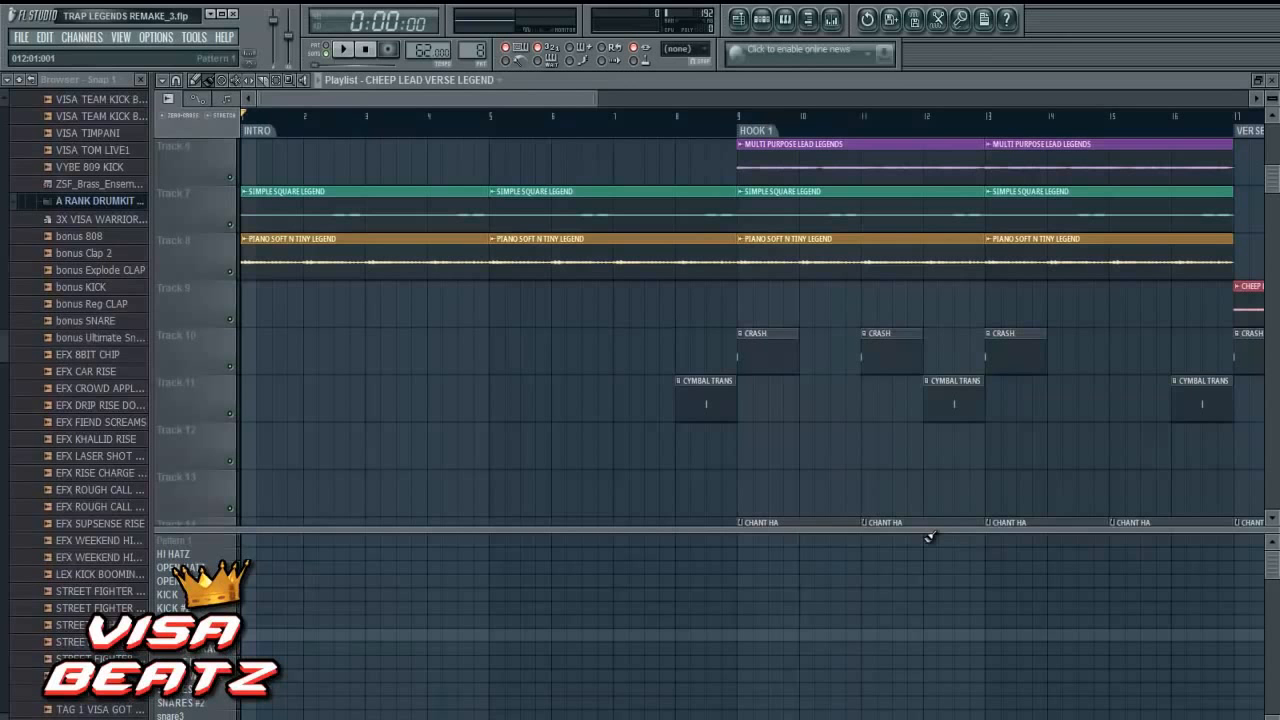
# - Place two KICK clips back to back on Track 20 at bars 9 and 13, covering Hook 1
pyautogui.moveTo(563, 97); pyautogui.dragTo(670, 91)
pyautogui.scroll(-5, 690, 273)
pyautogui.scroll(-3, 690, 273)
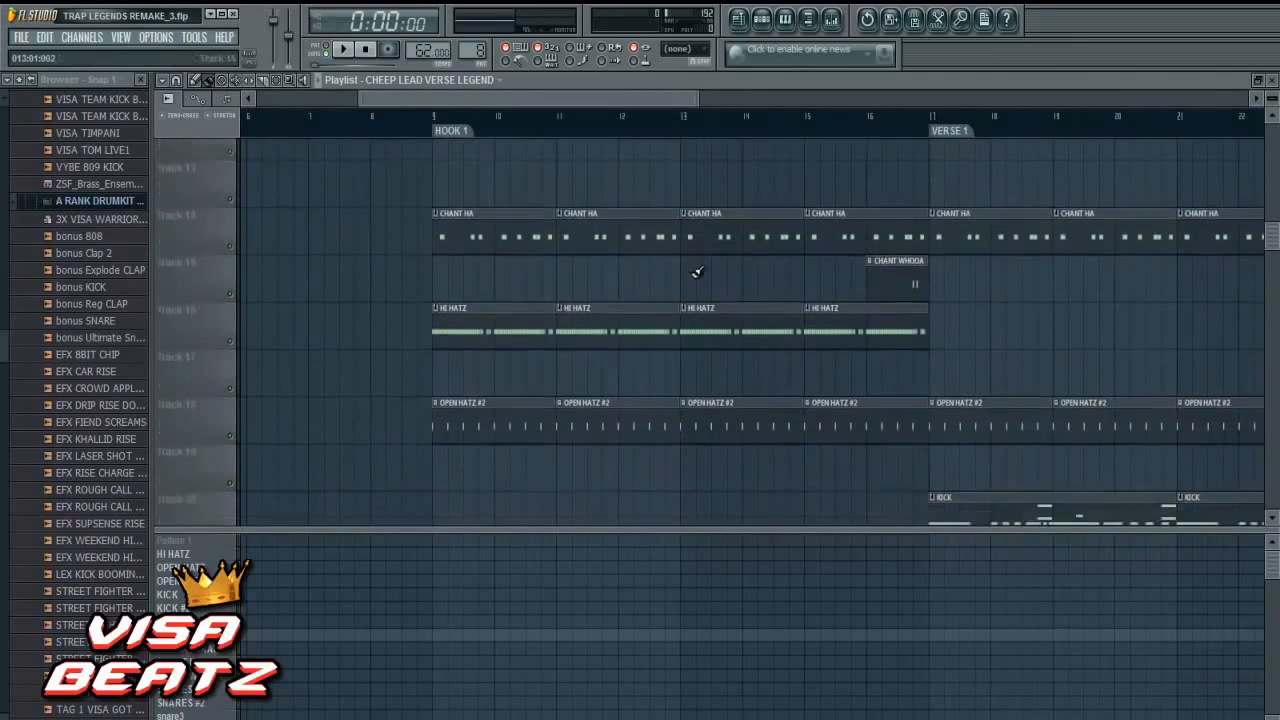
pyautogui.click(995, 390)
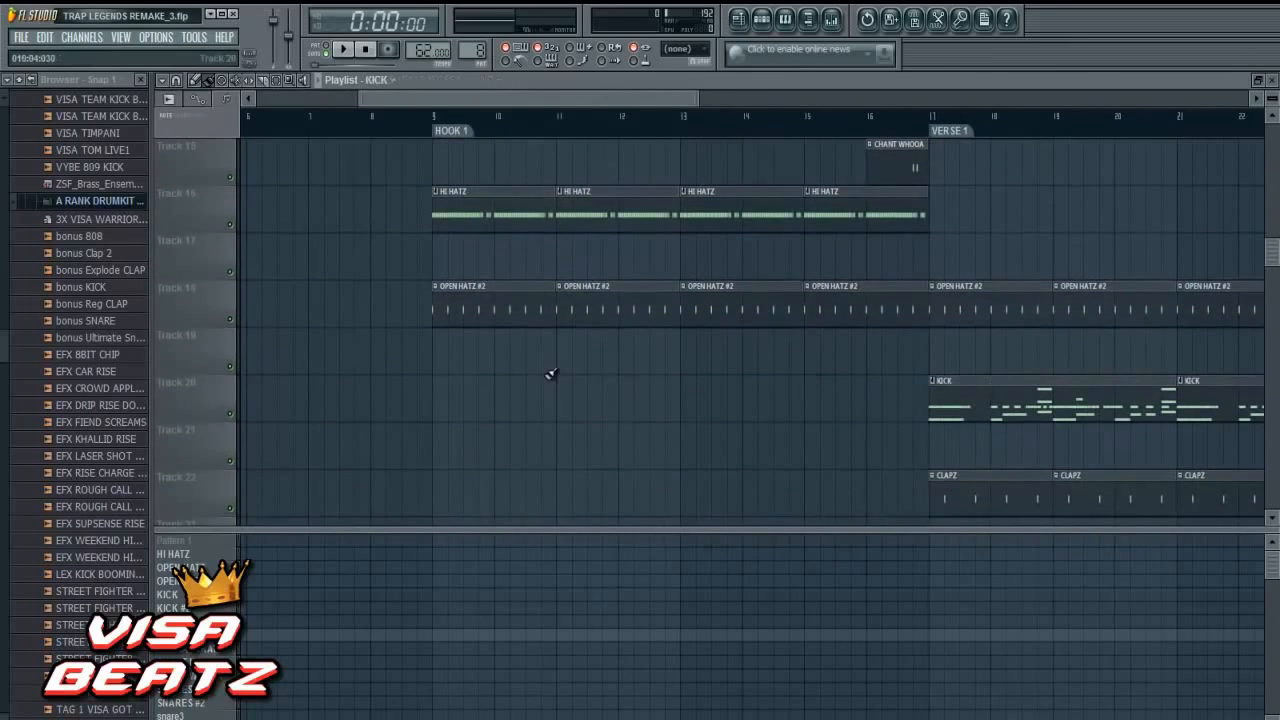
pyautogui.click(444, 404)
pyautogui.click(688, 410)
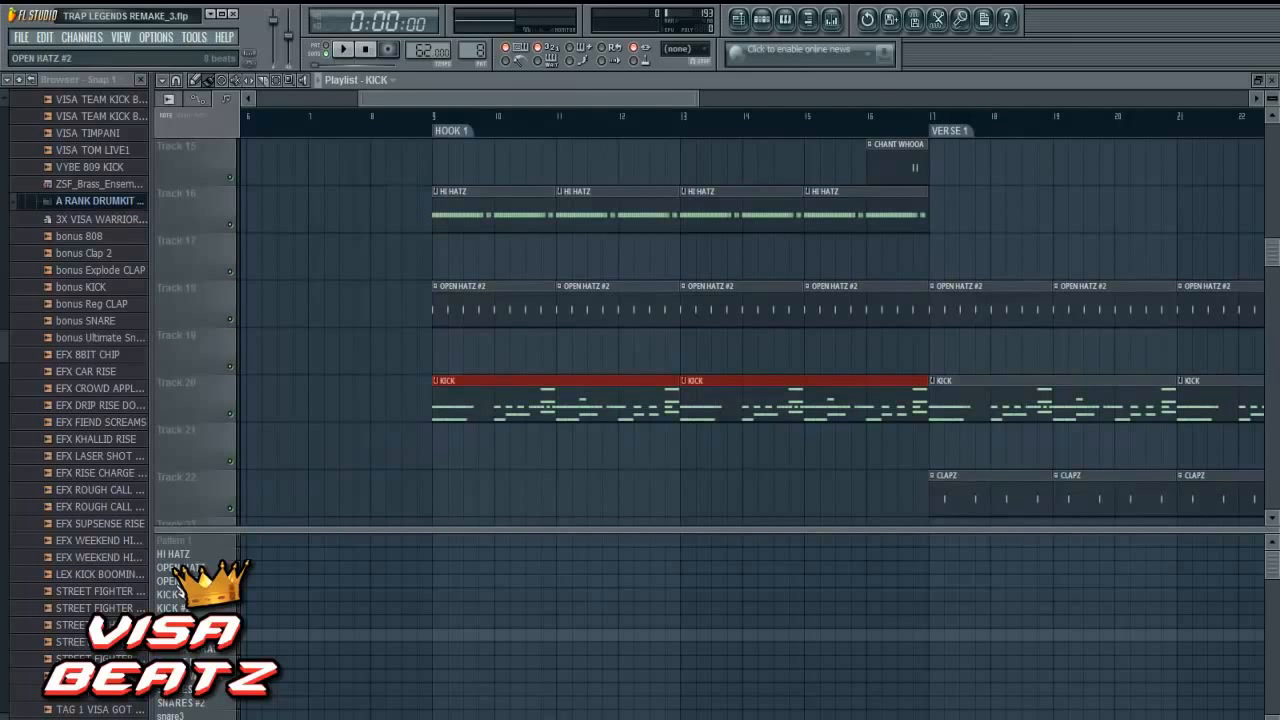
# - Place two snare3 pattern clips on Track 23 at bars 9 and 13 to cover Hook 1
pyautogui.scroll(-2, 180, 590)
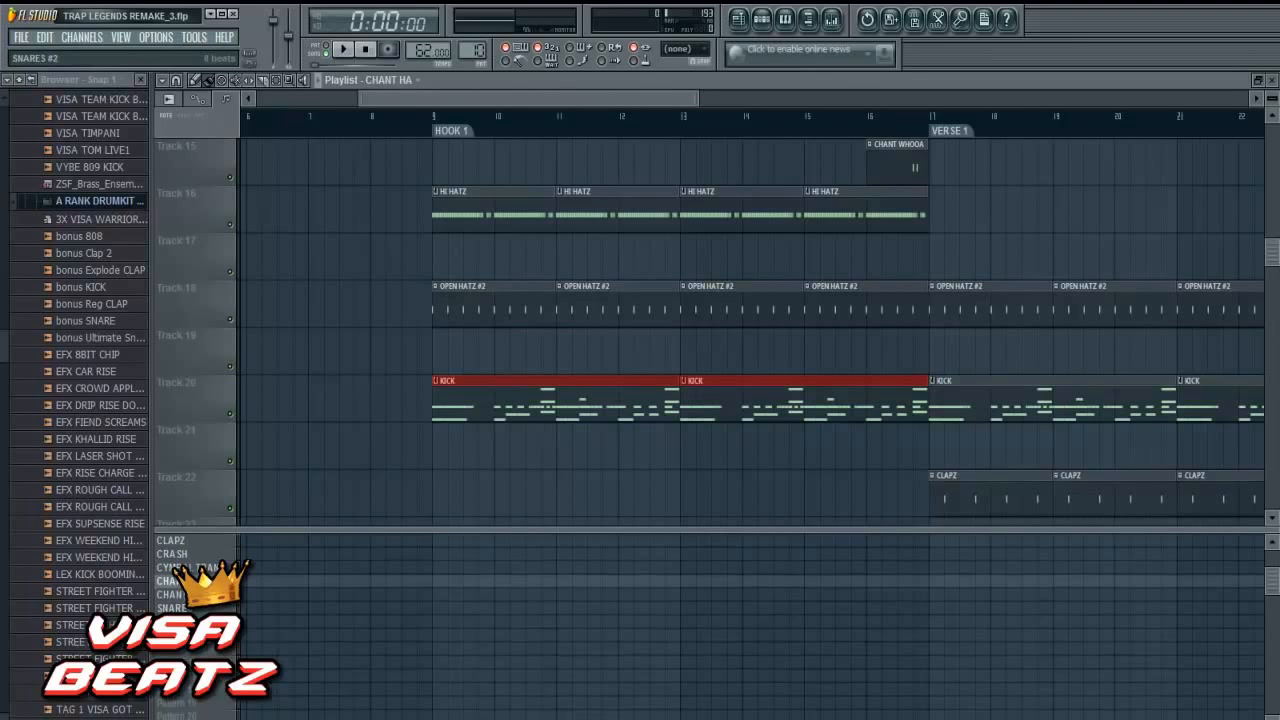
pyautogui.scroll(-4, 180, 600)
pyautogui.scroll(-3, 391, 434)
pyautogui.click(443, 398)
pyautogui.click(692, 414)
# - Play the song from just before Hook 1 and adjust the VISA_SNARE2 channel volume to about 69%
pyautogui.click(422, 117)
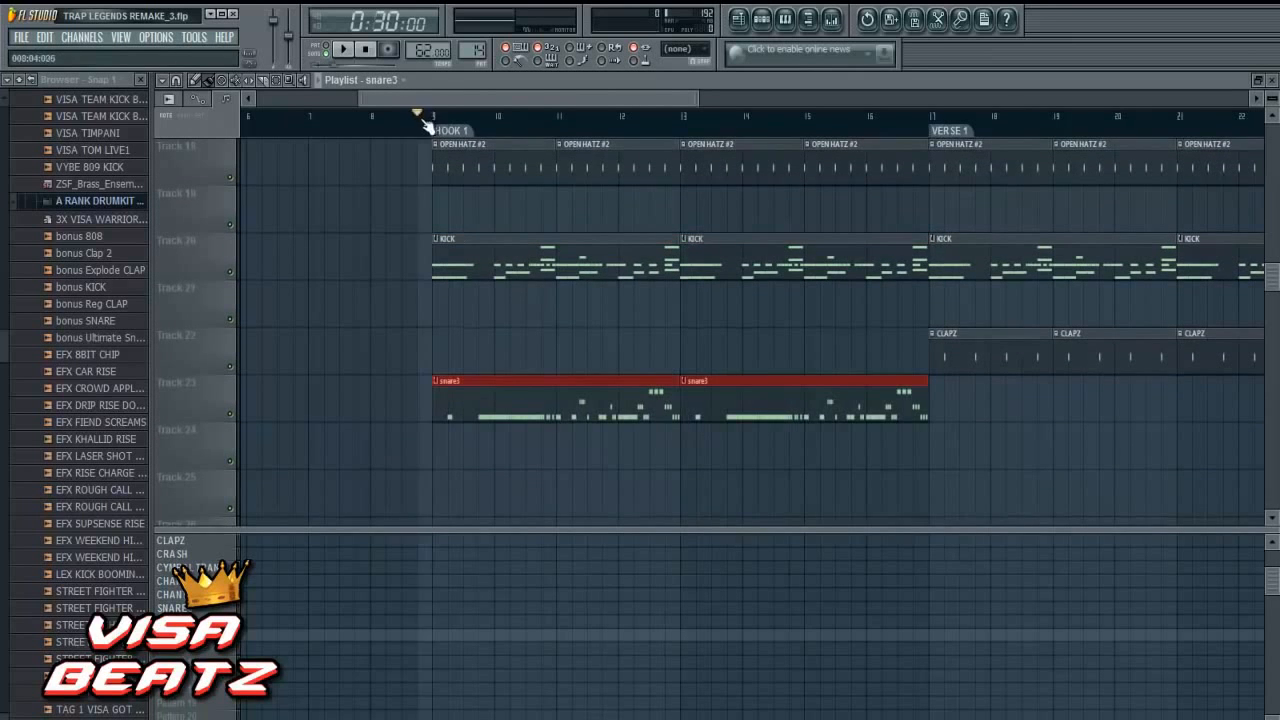
pyautogui.click(345, 52)
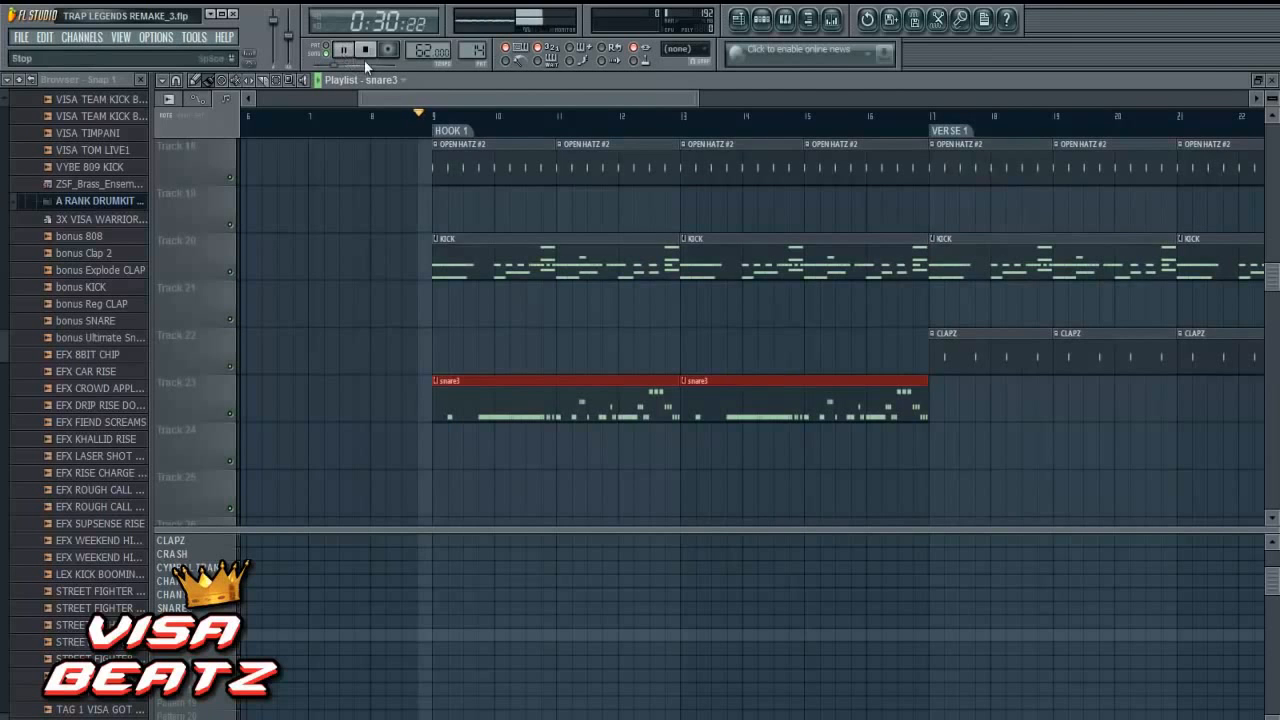
pyautogui.scroll(4, 491, 177)
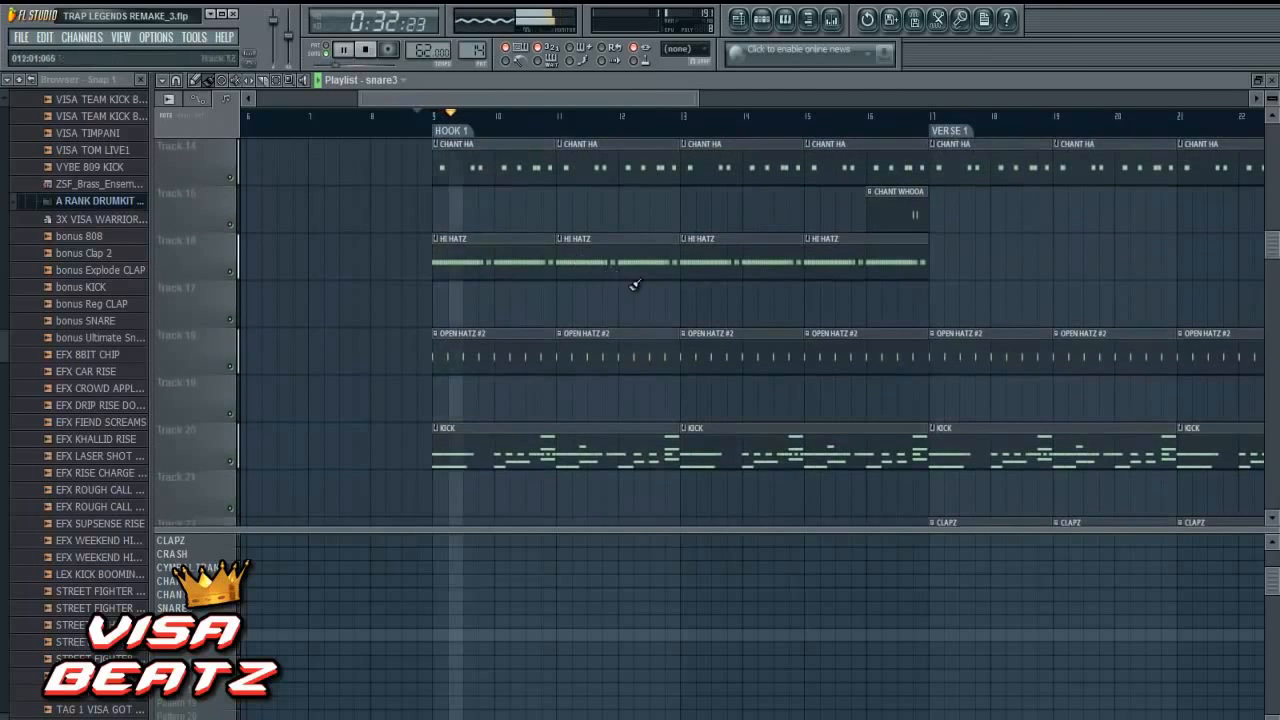
pyautogui.scroll(-4, 640, 265)
pyautogui.click(761, 18)
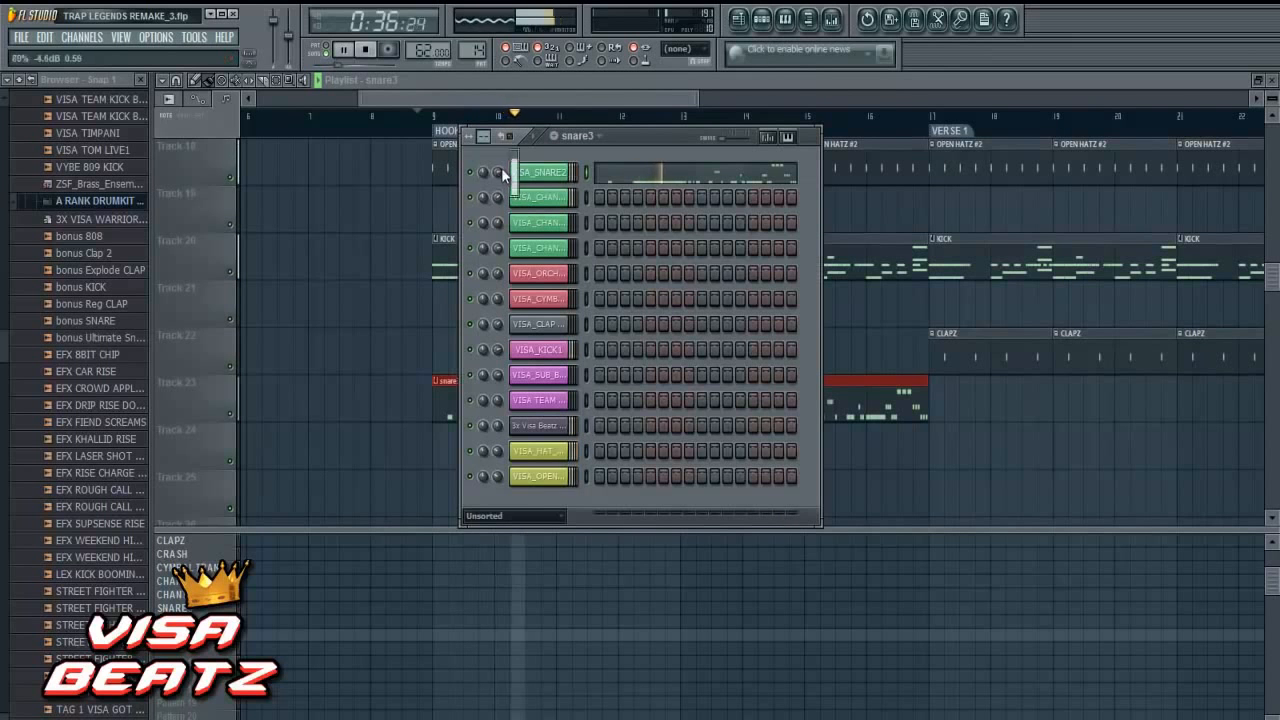
pyautogui.moveTo(495, 100); pyautogui.dragTo(525, 94)
# - Look over the Hook 1 tracks during playback and show only the audio clip channels in the step sequencer
pyautogui.scroll(3, 608, 266)
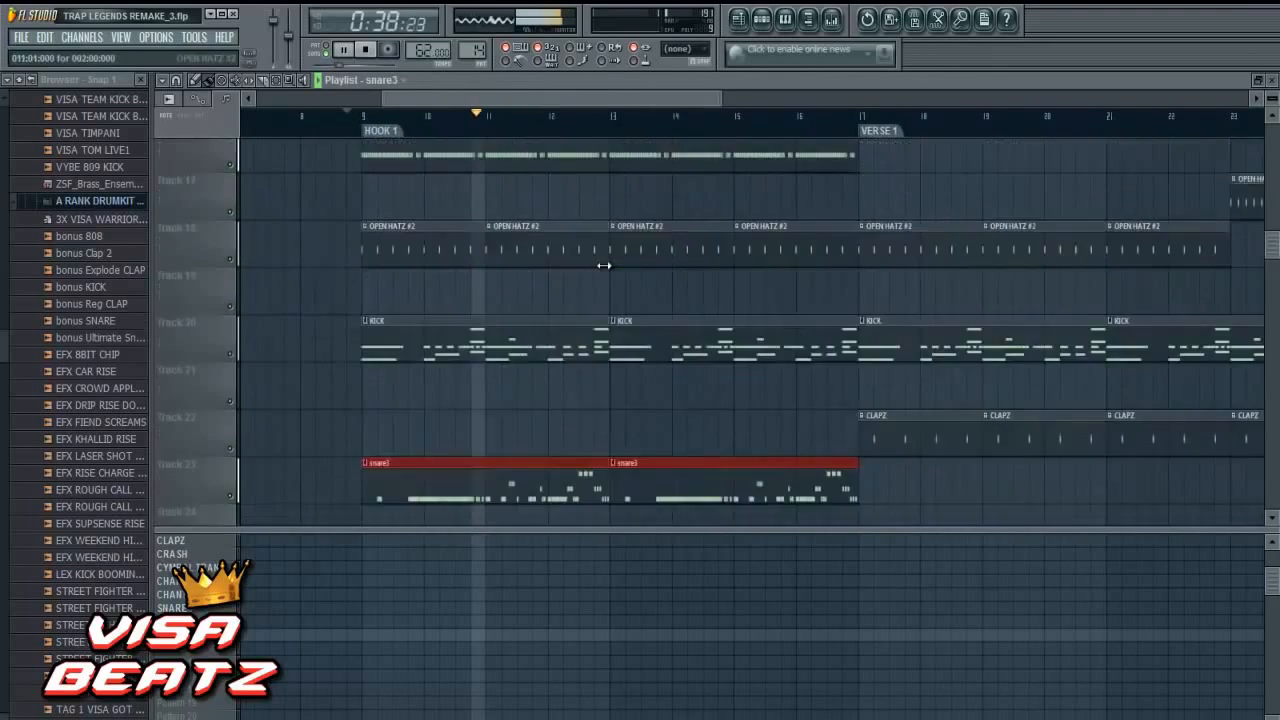
pyautogui.scroll(3, 637, 290)
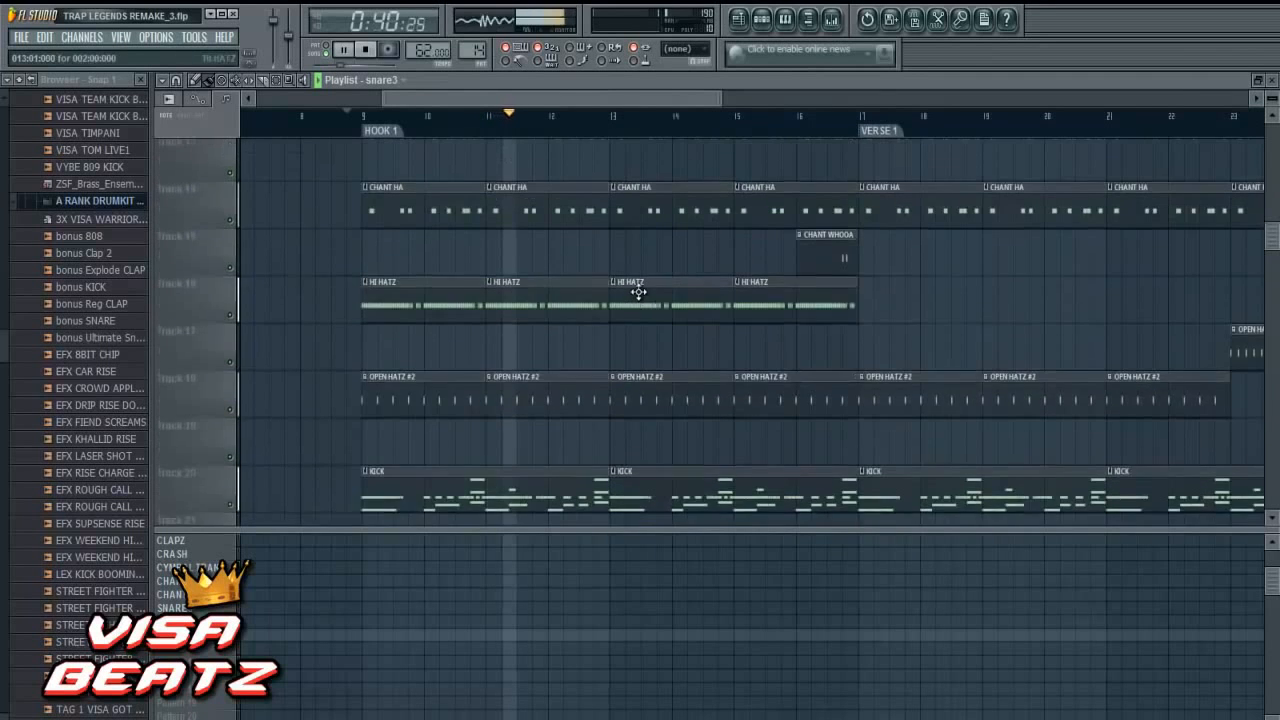
pyautogui.scroll(-3, 650, 291)
pyautogui.scroll(-3, 650, 290)
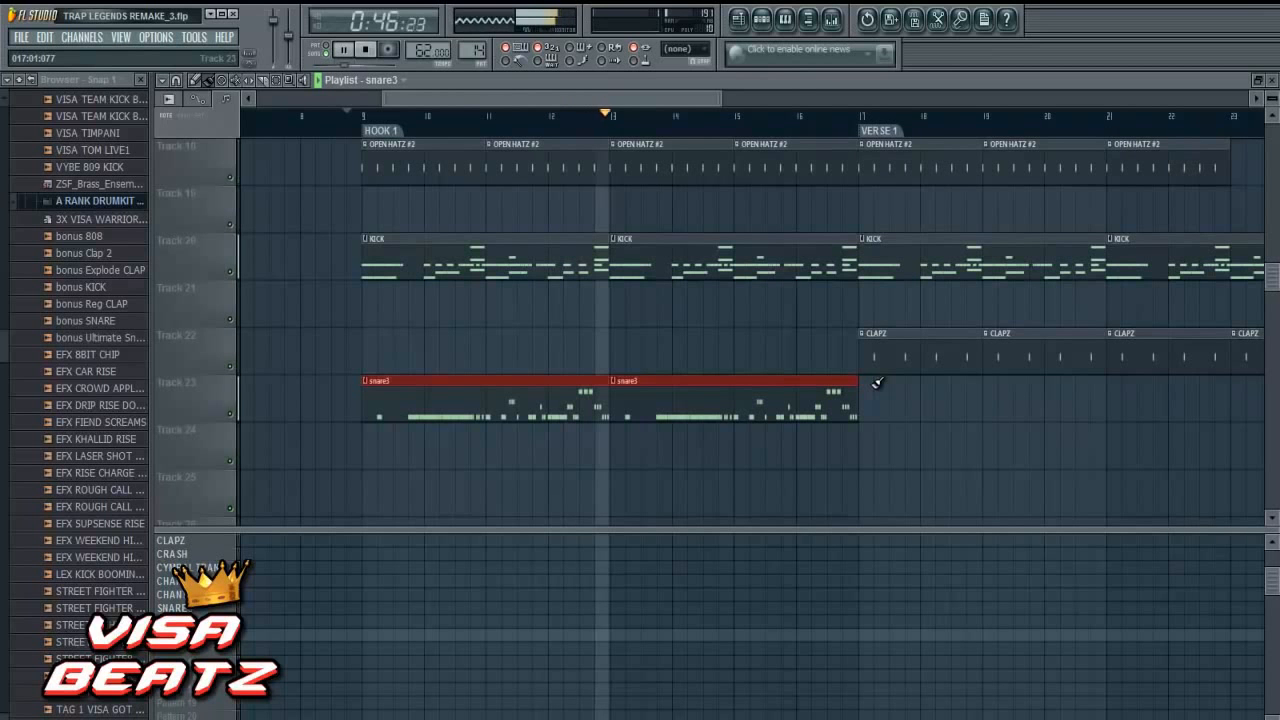
pyautogui.scroll(2, 876, 383)
pyautogui.scroll(3, 873, 380)
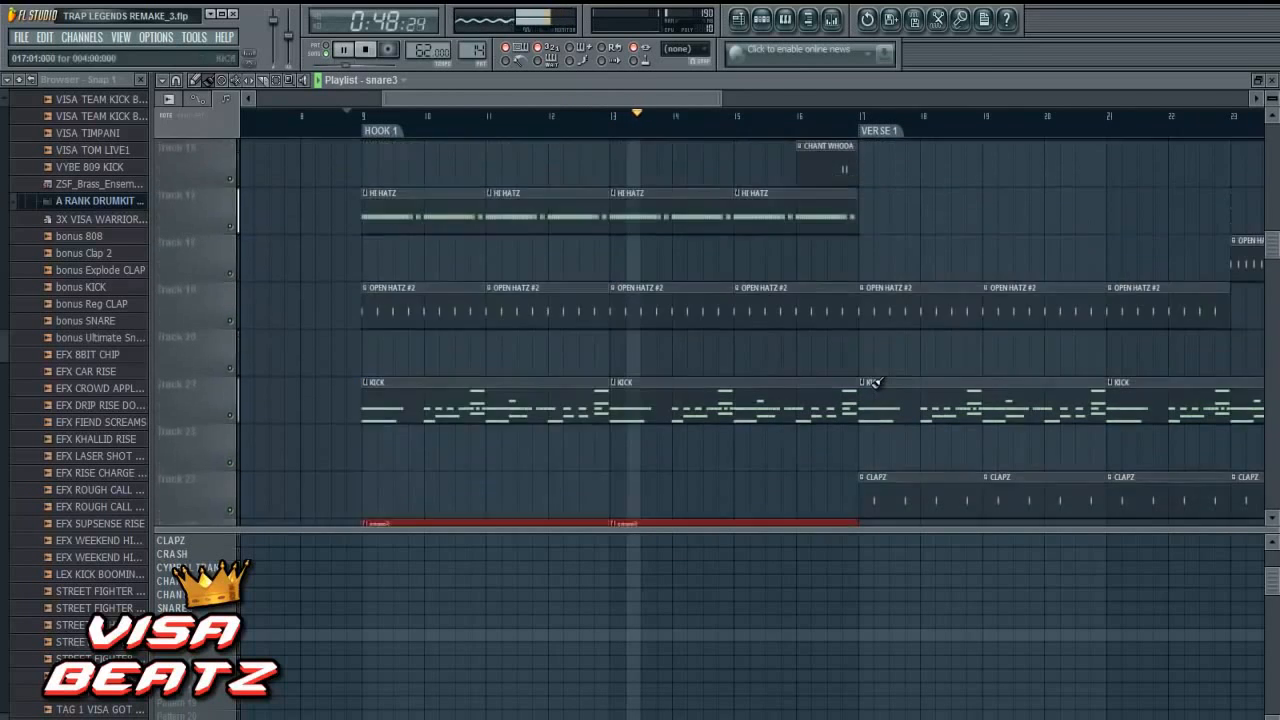
pyautogui.click(761, 19)
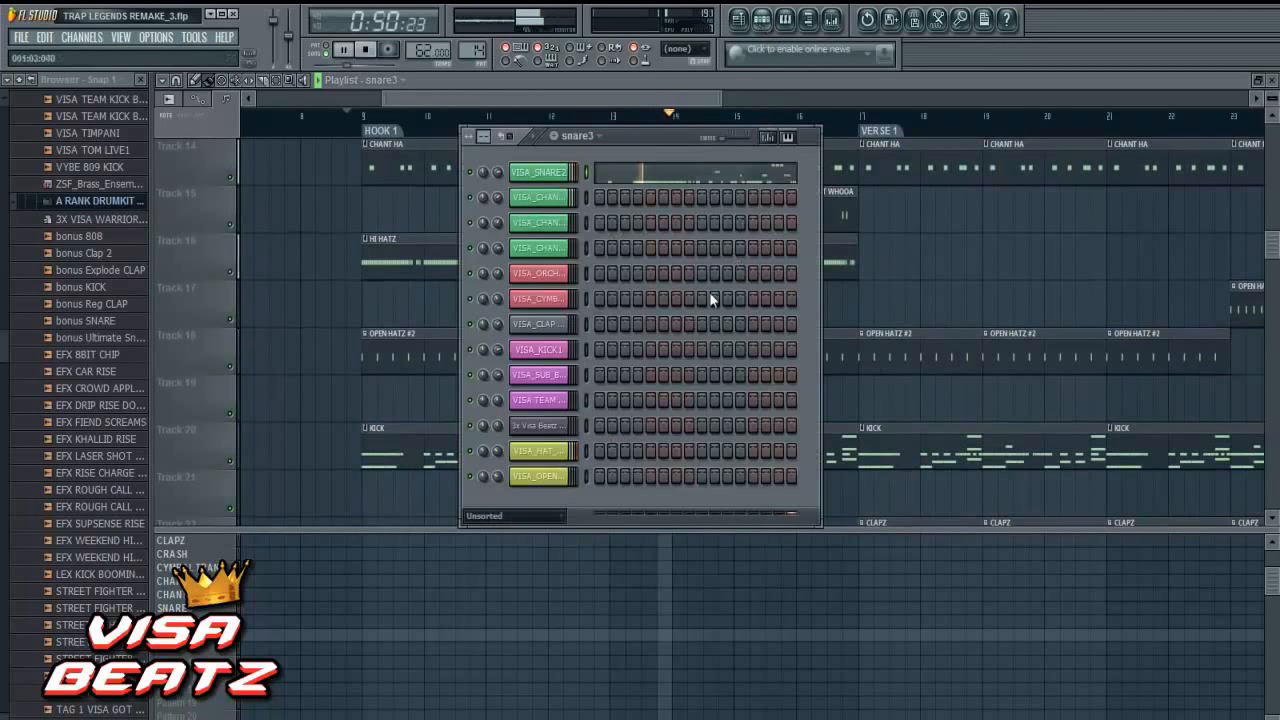
pyautogui.click(510, 516)
pyautogui.click(526, 554)
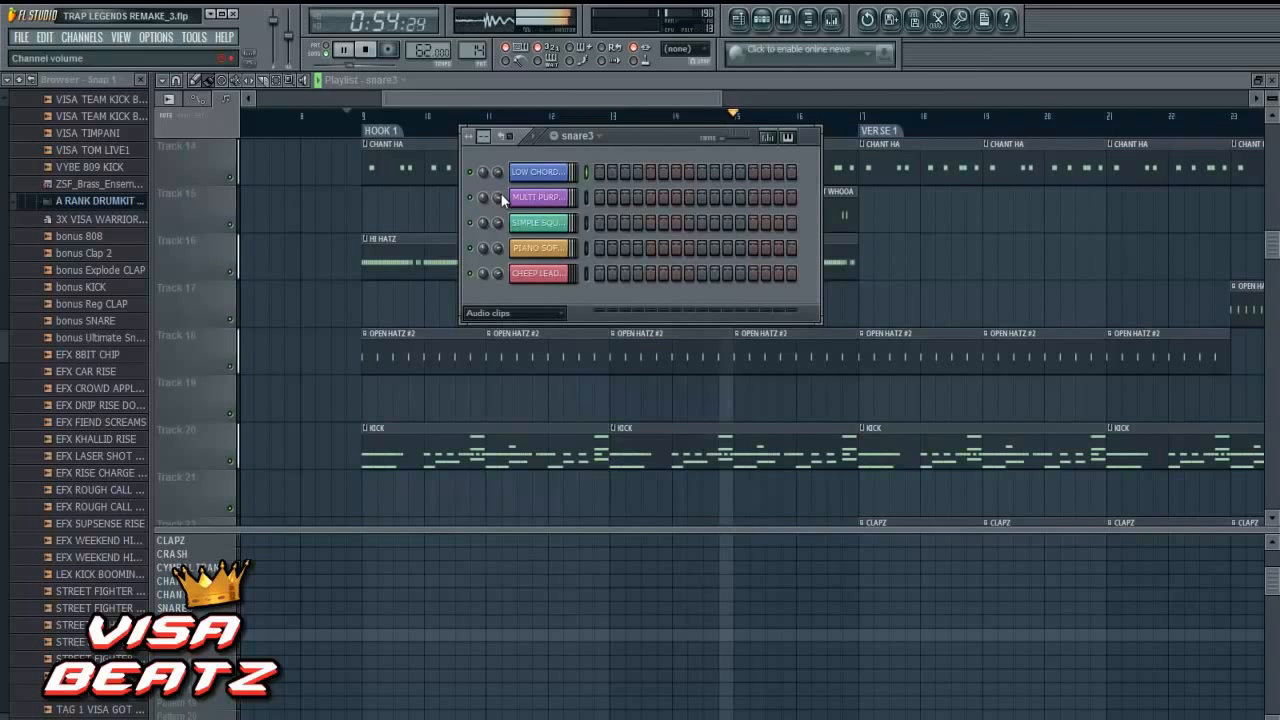
# - Add a snare3 clip on Track 23 at bar 21, in the second half of Verse 1
pyautogui.moveTo(508, 98); pyautogui.dragTo(584, 98)
pyautogui.moveTo(546, 187); pyautogui.dragTo(546, 220)
pyautogui.scroll(8, 546, 221)
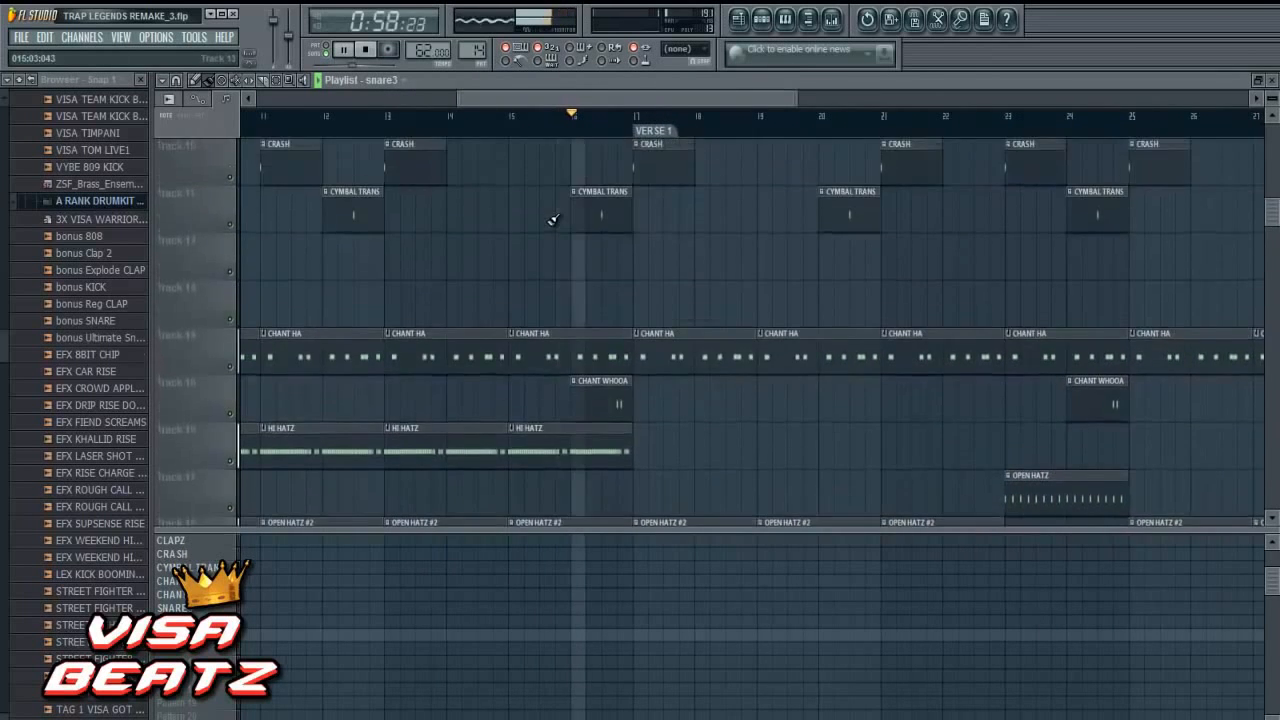
pyautogui.scroll(-8, 547, 221)
pyautogui.scroll(-6, 547, 221)
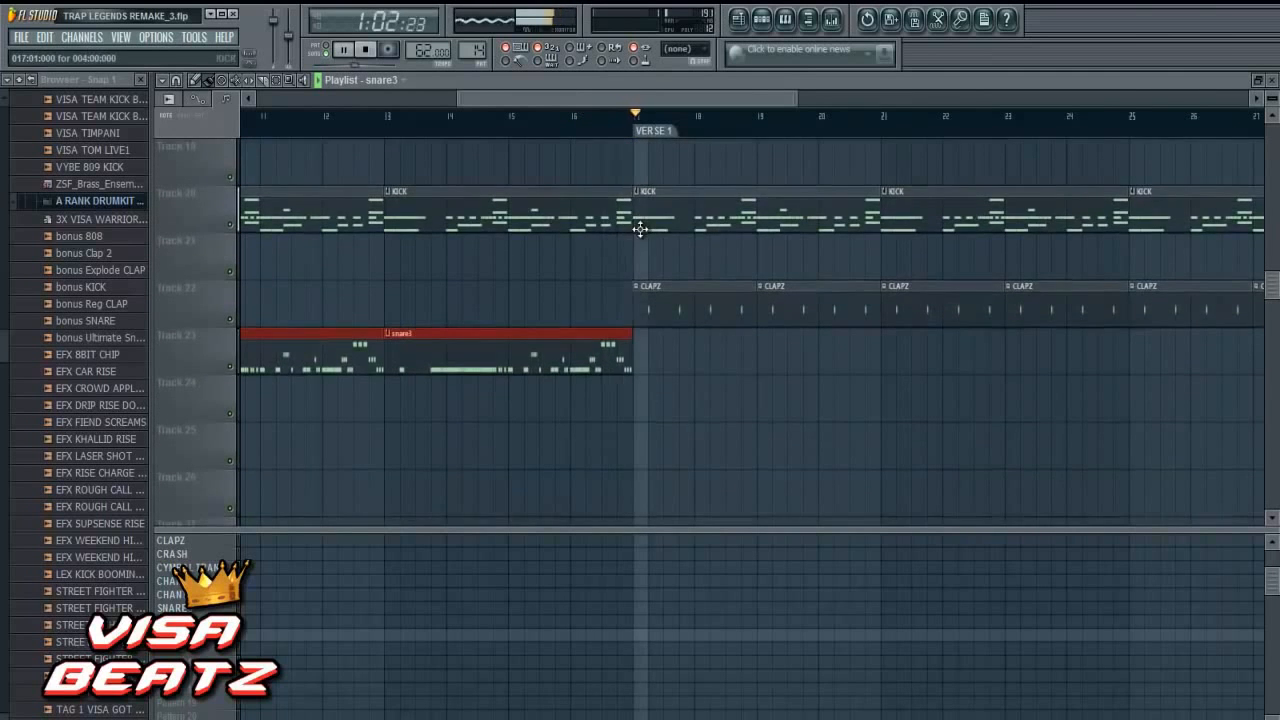
pyautogui.scroll(7, 642, 229)
pyautogui.scroll(-4, 645, 229)
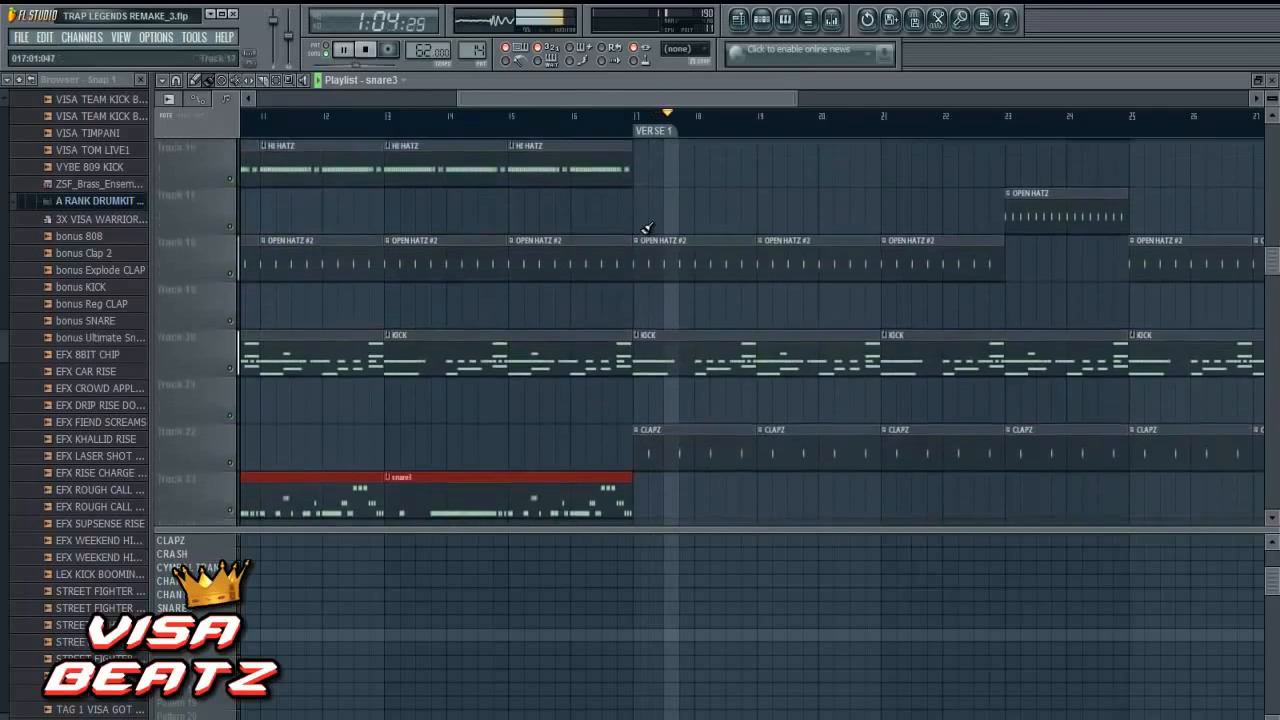
pyautogui.scroll(-1, 760, 290)
pyautogui.moveTo(739, 100); pyautogui.dragTo(801, 92)
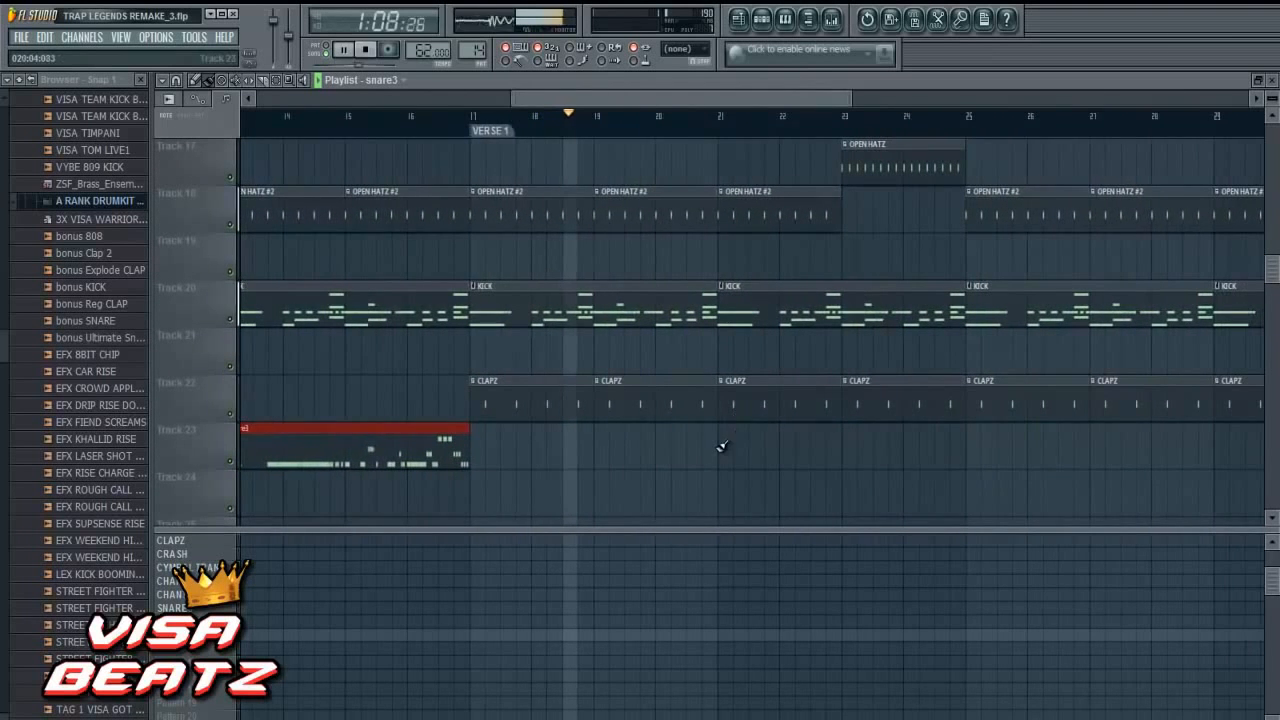
pyautogui.click(721, 445)
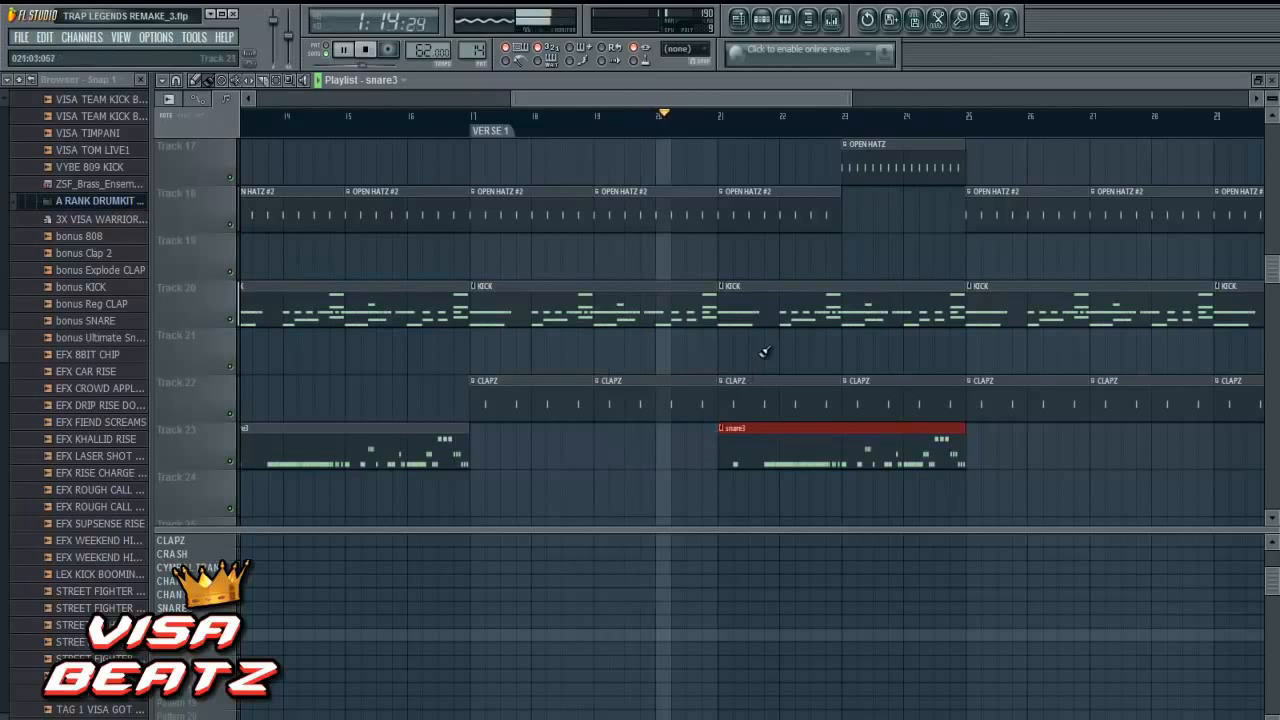
# - Listen through the Verse 1 section containing the snare3 clip, checking the surrounding tracks, and stop playback
pyautogui.scroll(2, 763, 320)
pyautogui.scroll(3, 770, 291)
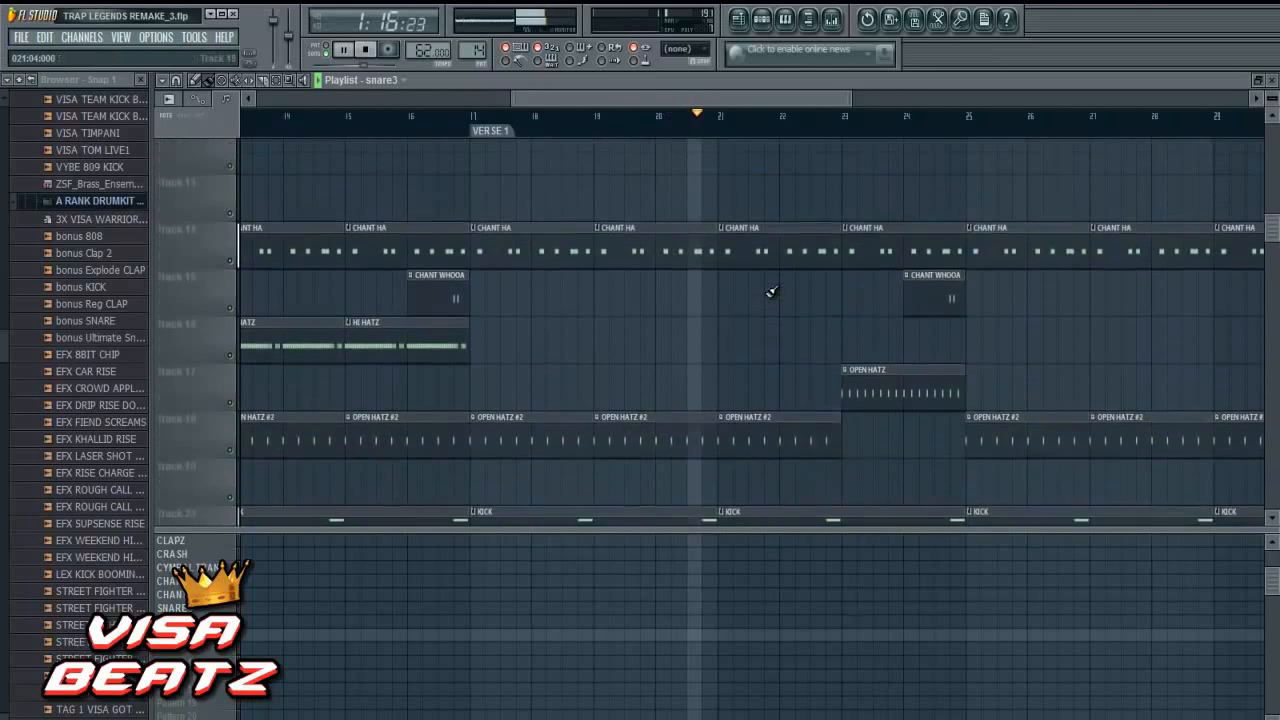
pyautogui.scroll(3, 771, 291)
pyautogui.scroll(-6, 771, 291)
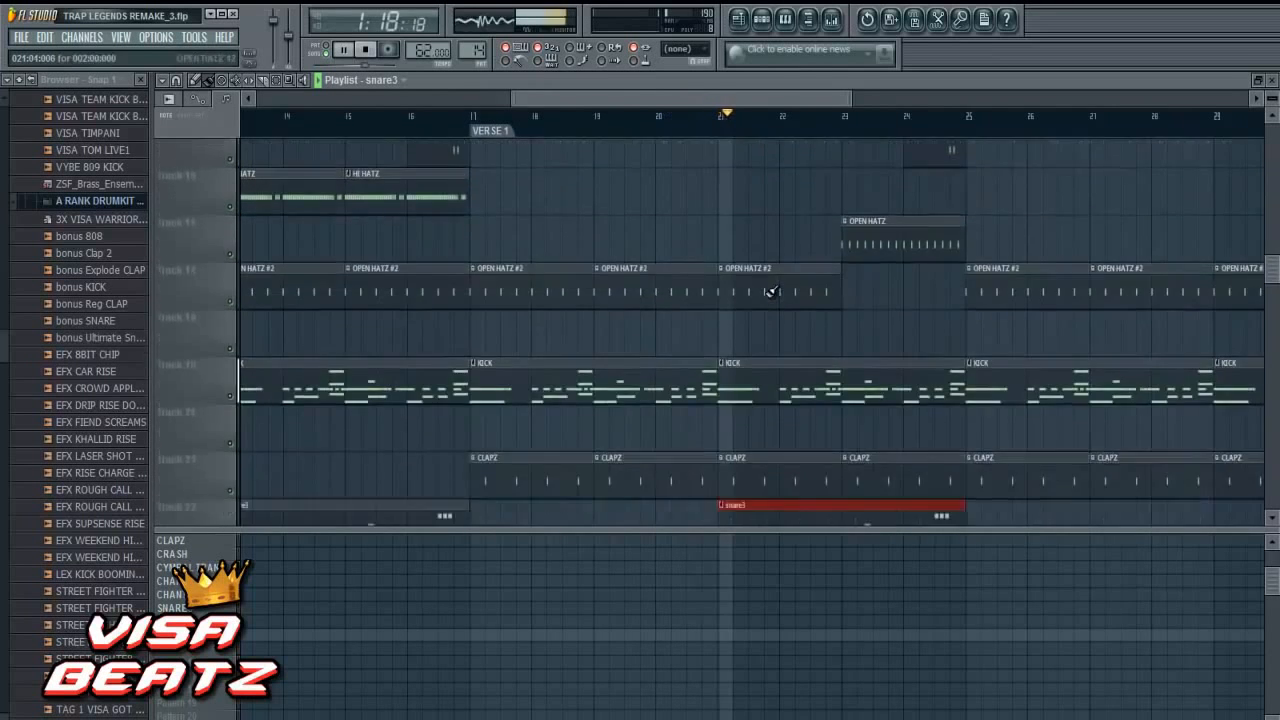
pyautogui.scroll(-2, 768, 291)
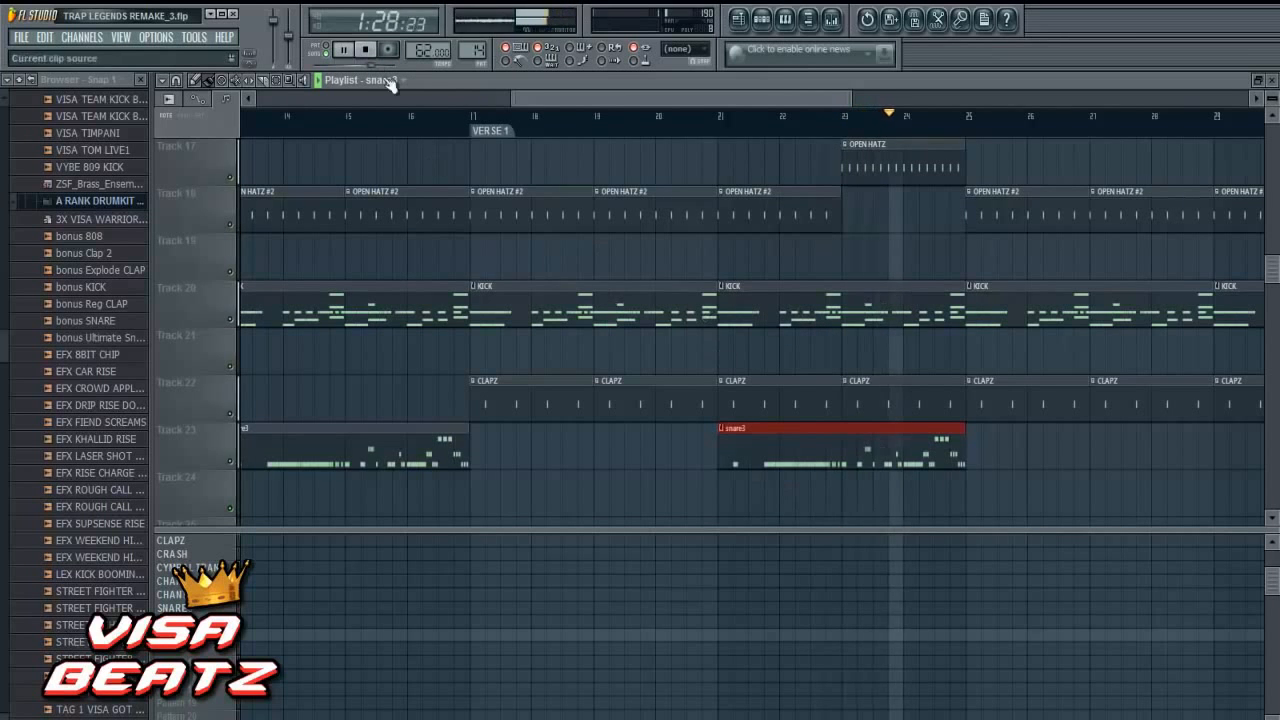
pyautogui.click(366, 49)
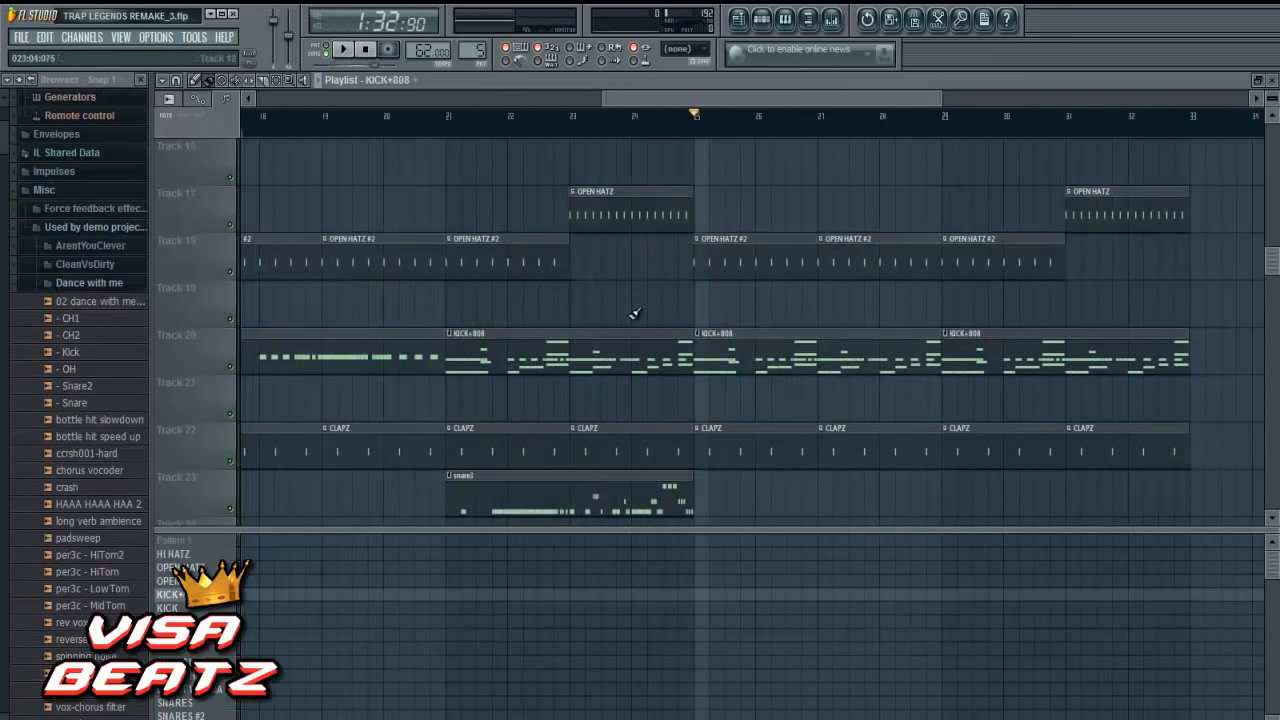
# - Select the SNARES pattern and examine its VISA_SNARE2 notes in the step sequencer
pyautogui.scroll(-2, 632, 312)
pyautogui.scroll(-1, 632, 313)
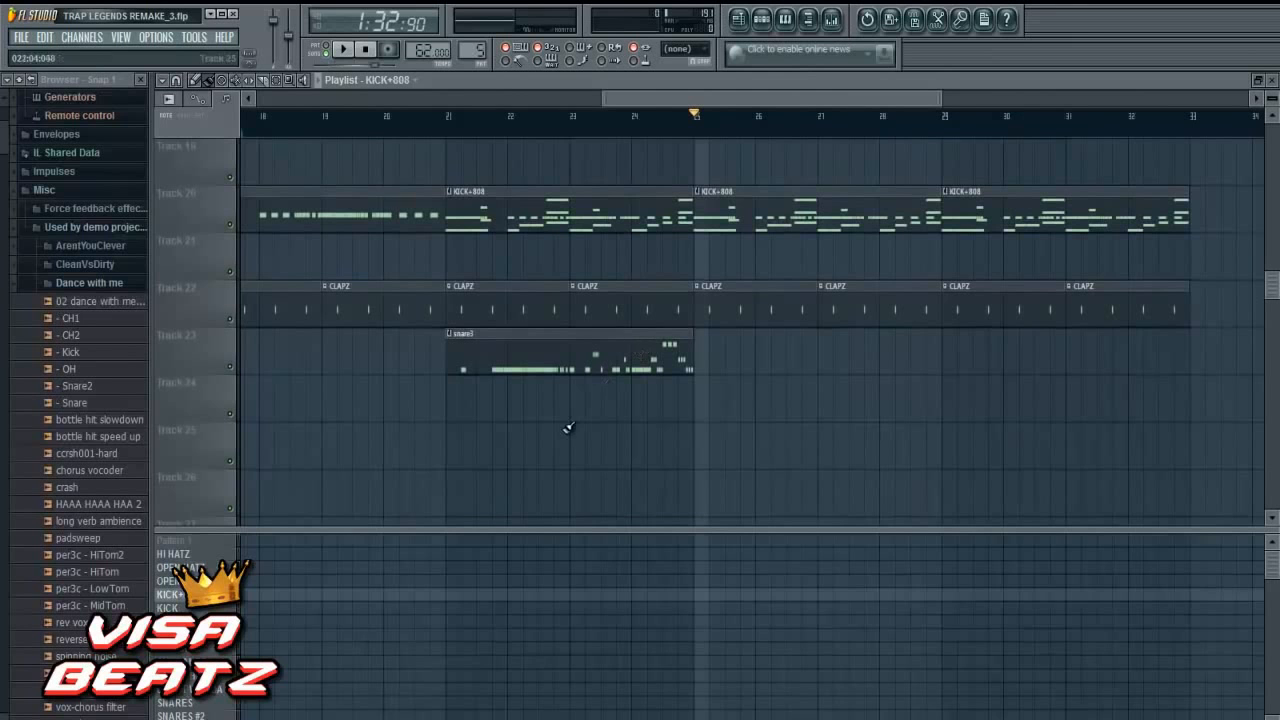
pyautogui.click(204, 621)
pyautogui.scroll(-9, 204, 621)
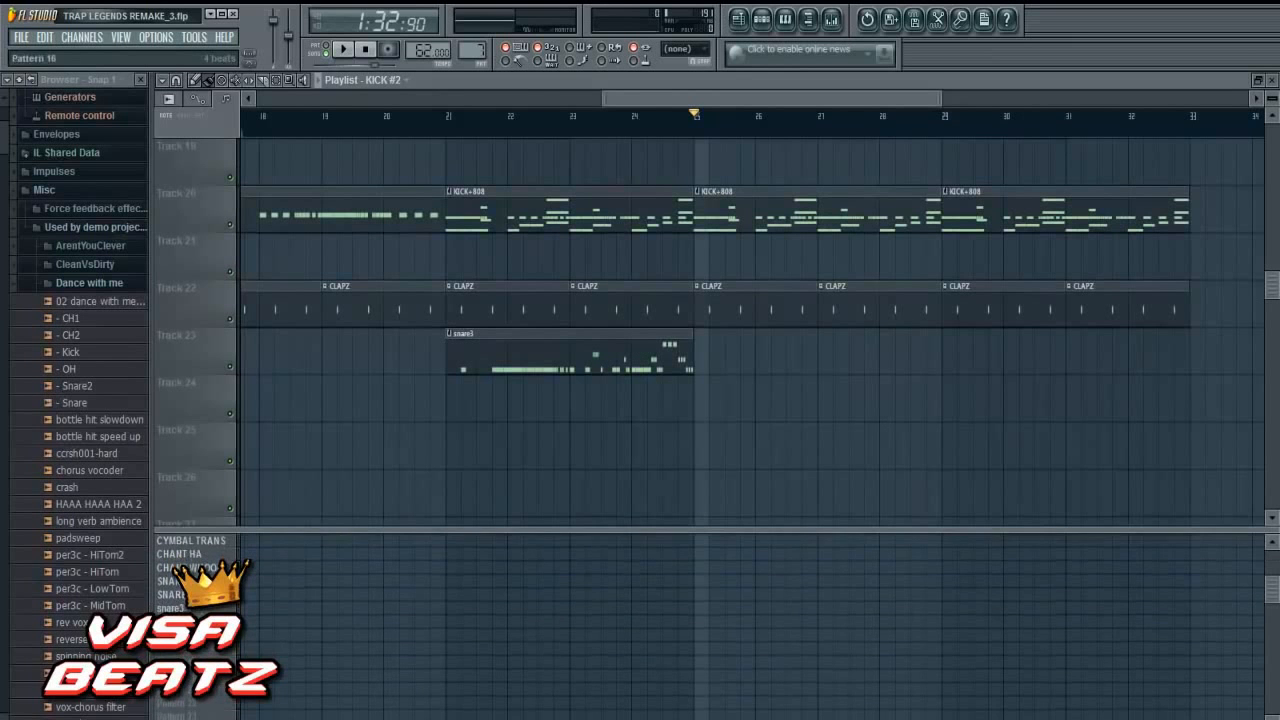
pyautogui.click(204, 595)
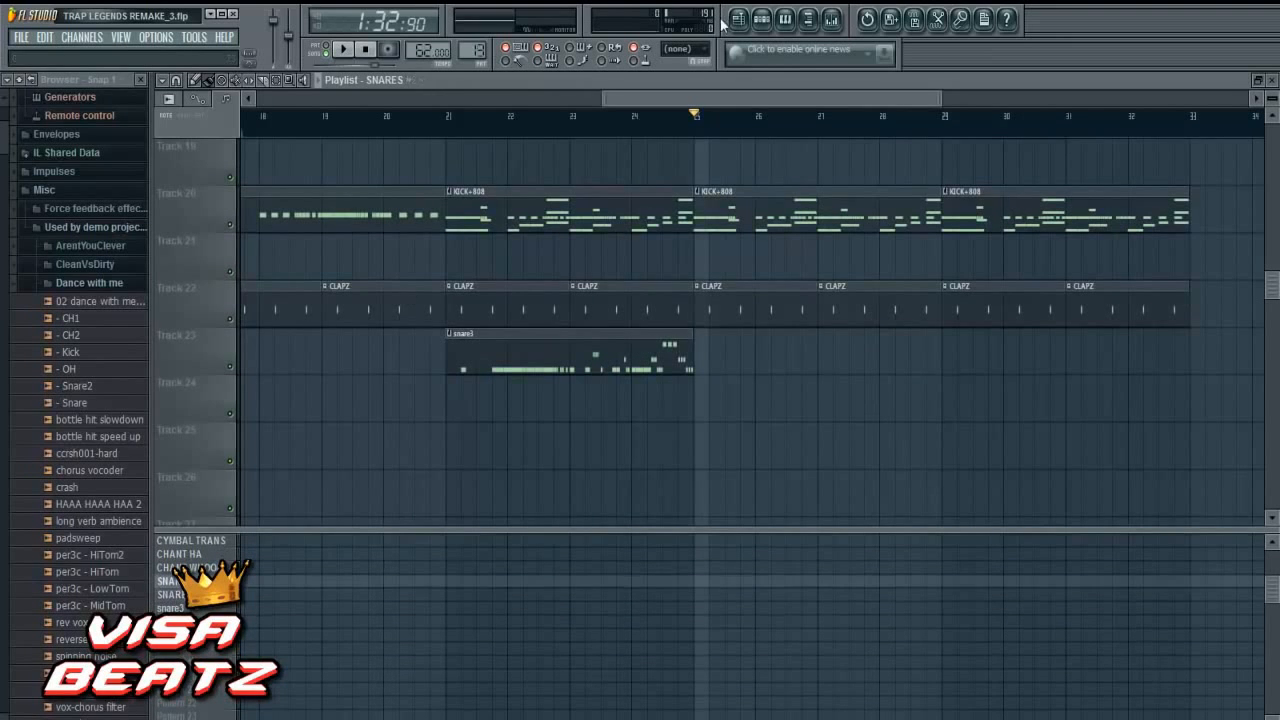
pyautogui.click(761, 19)
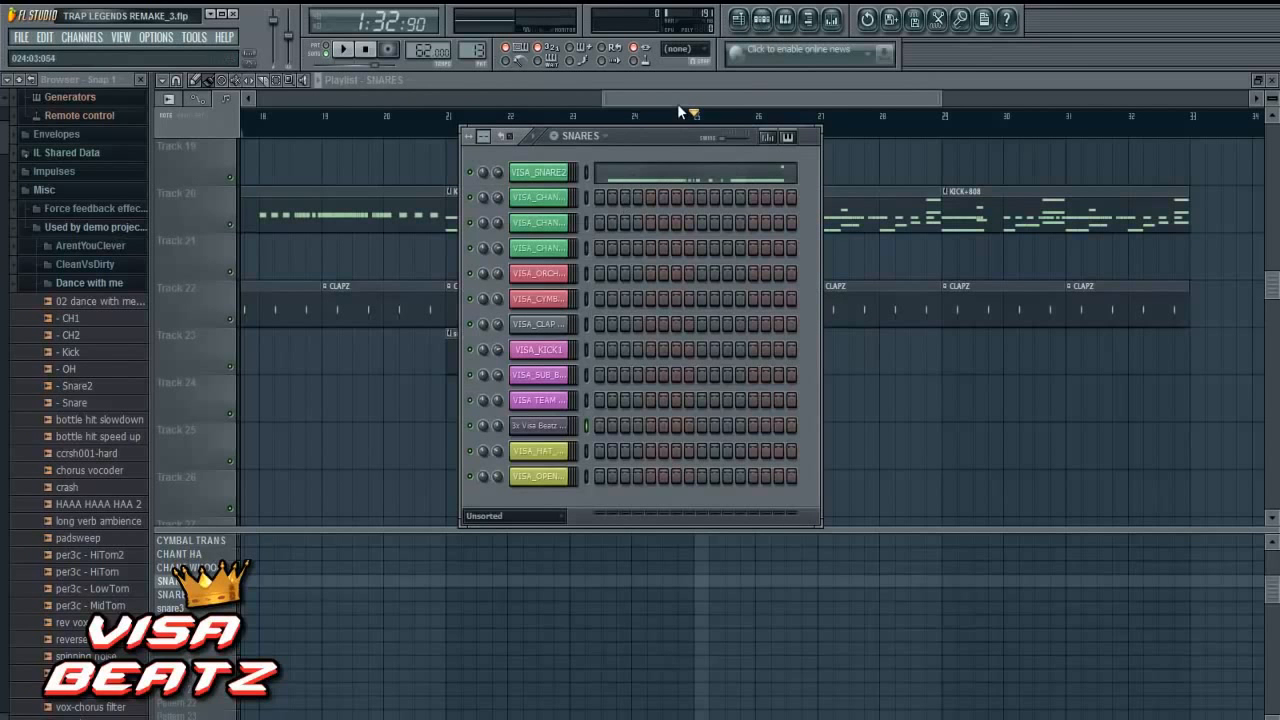
pyautogui.press('F6')
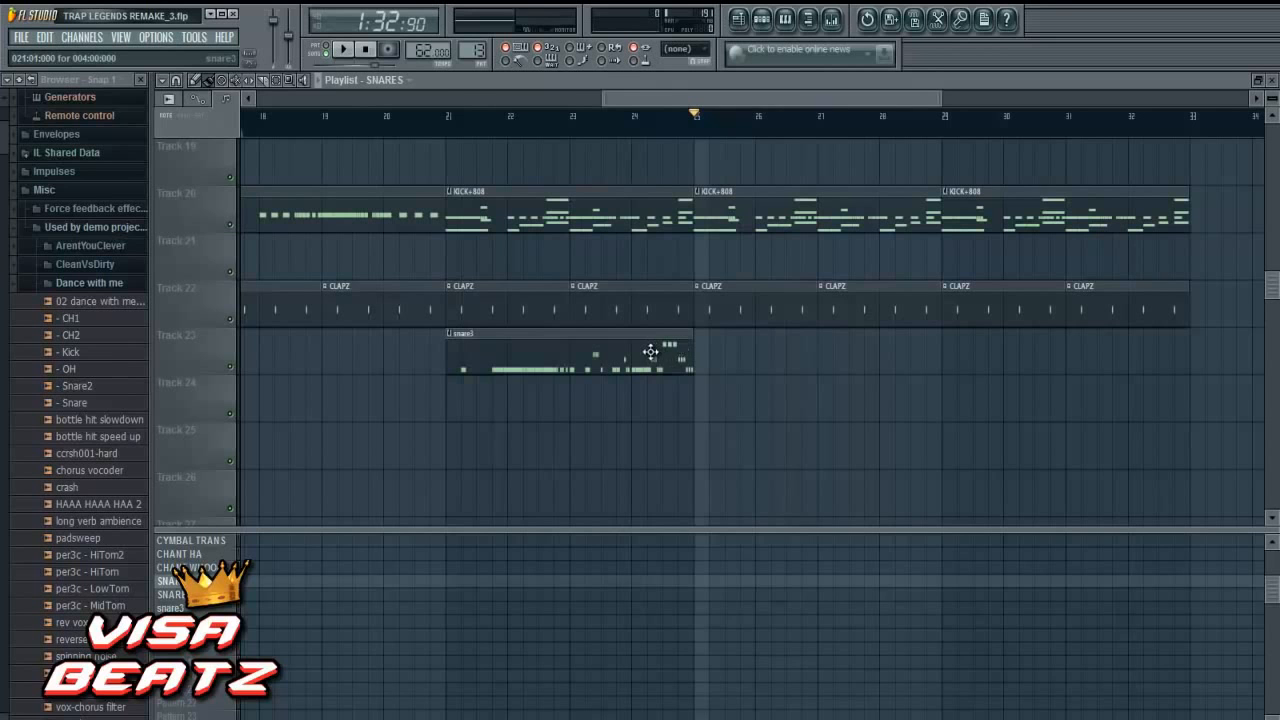
# - Move the Track 23 snare3 clip from bar 21 to bar 29 and place another snare3 clip at bar 21
pyautogui.moveTo(663, 356); pyautogui.dragTo(1132, 317)
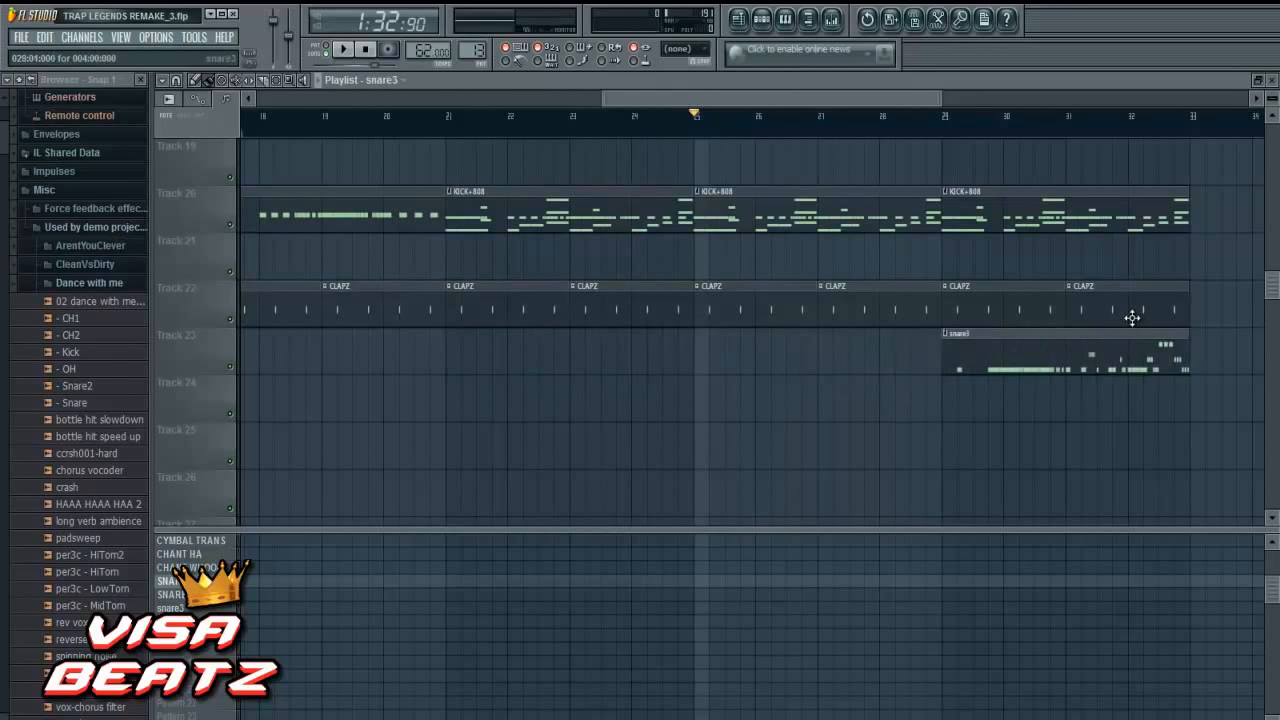
pyautogui.click(446, 354)
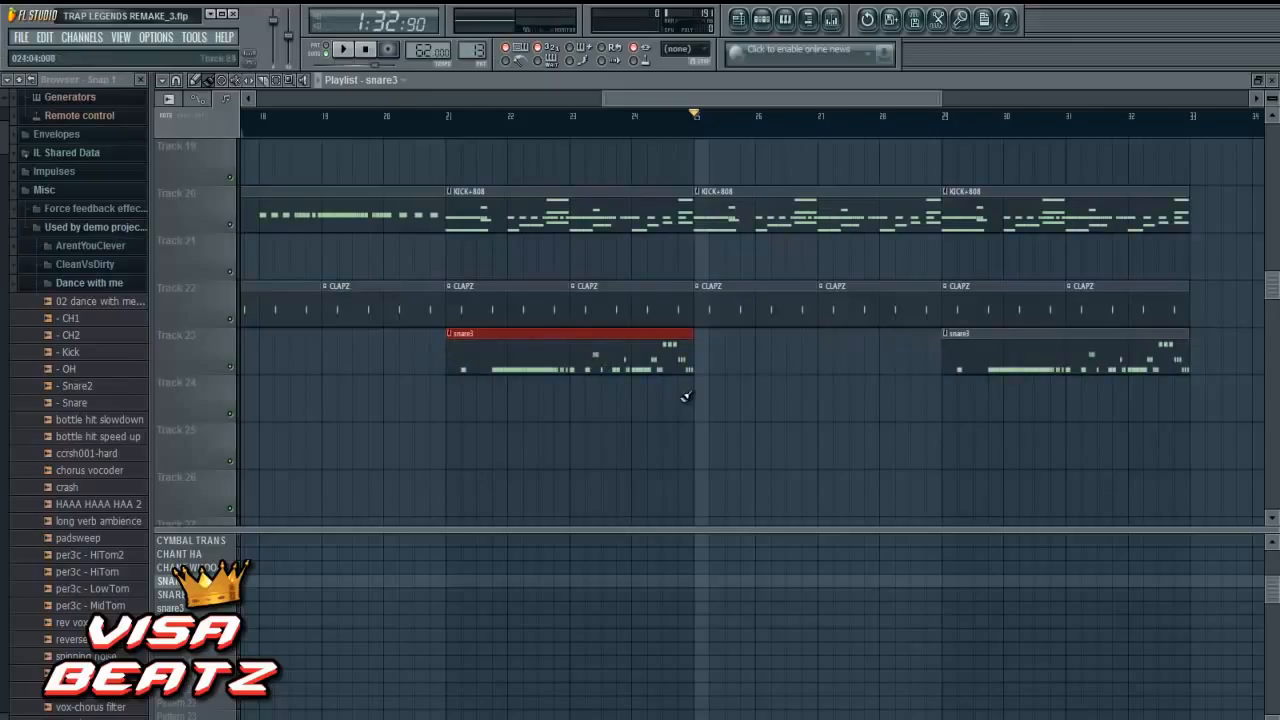
# - Replace the Track 23 snare3 clip at bar 21 with a SNARES clip and open that pattern's notes
pyautogui.rightClick(467, 372)
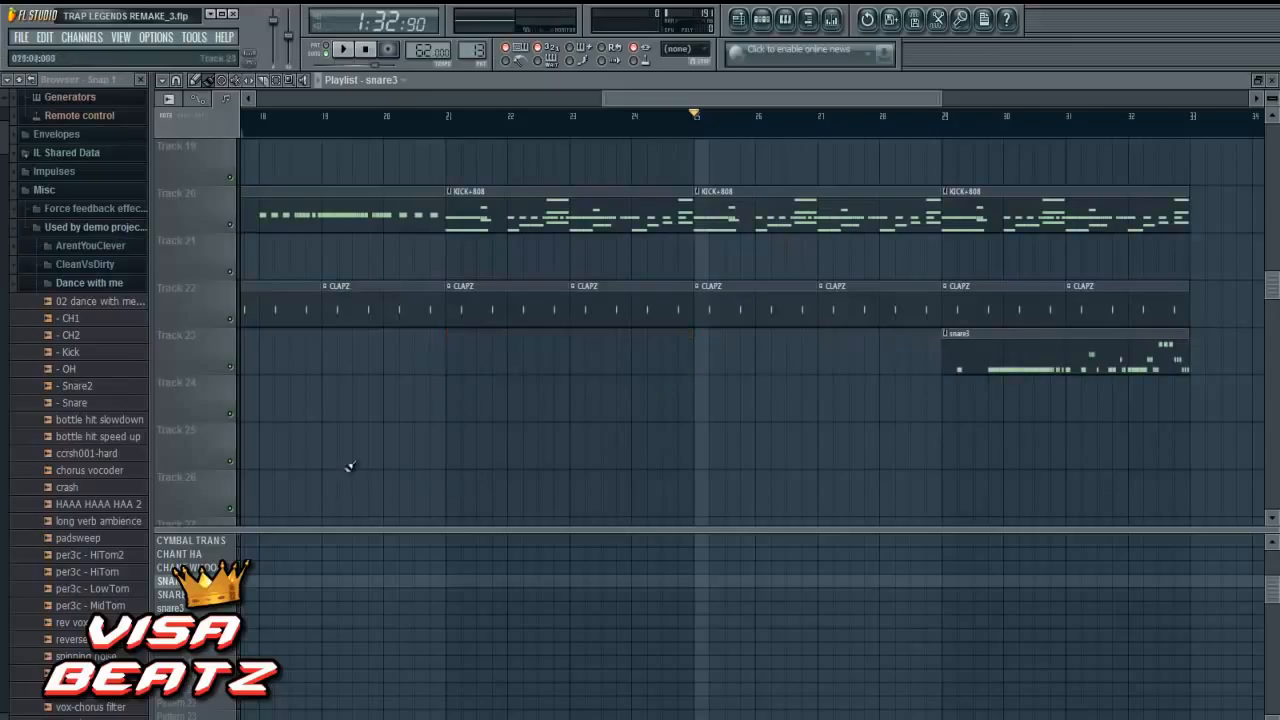
pyautogui.click(448, 358)
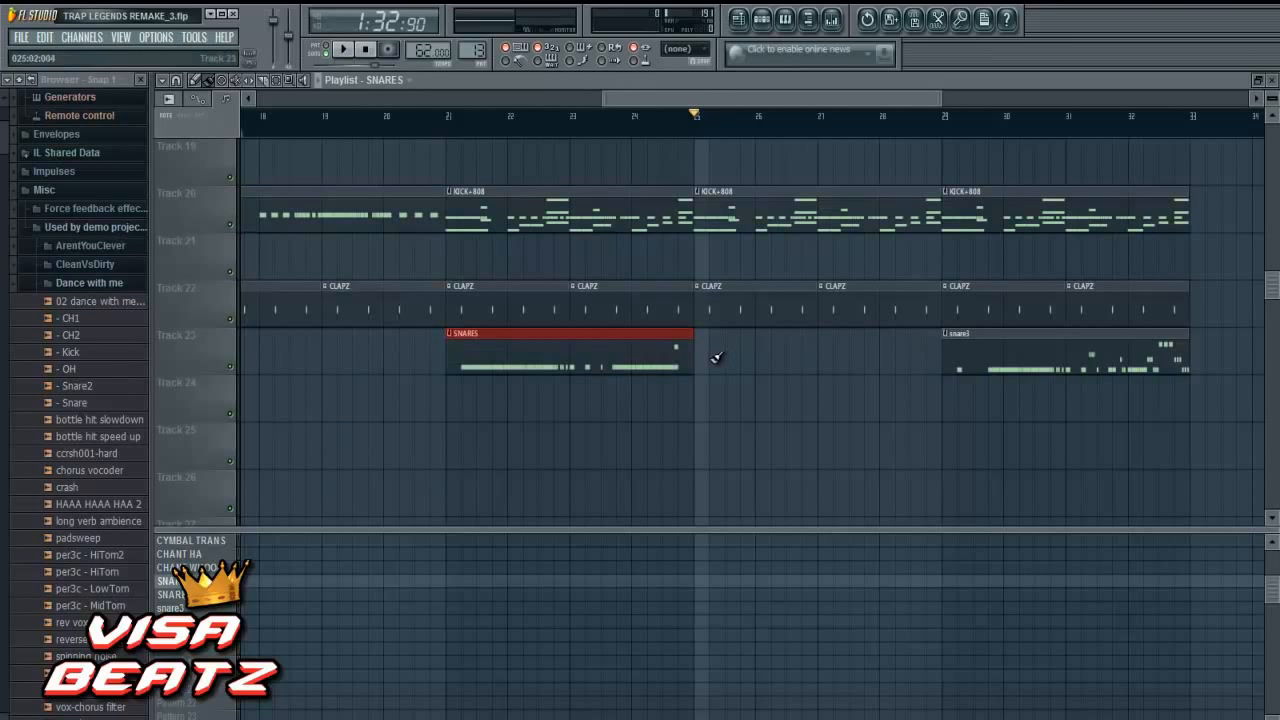
pyautogui.doubleClick(643, 358)
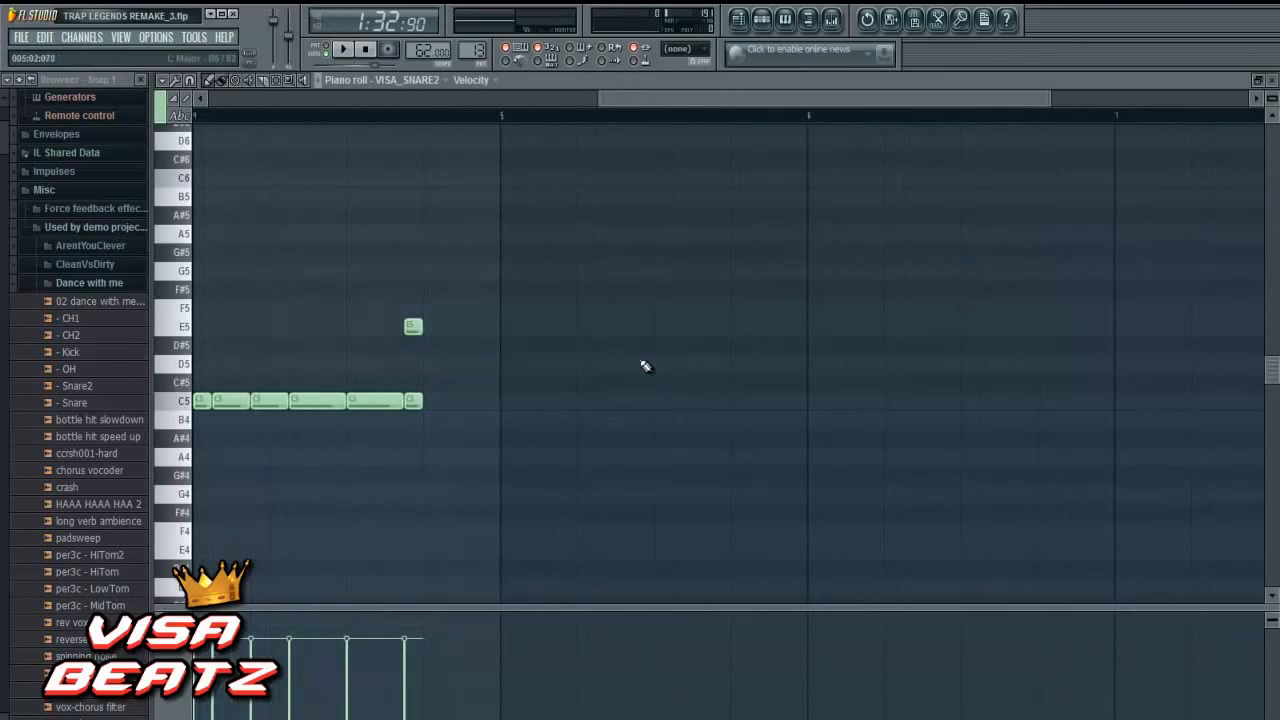
# - Add a short G5 note above the last E5 note in bar 4 of VISA_SNARE2 and play the part back
pyautogui.moveTo(667, 101); pyautogui.dragTo(492, 116)
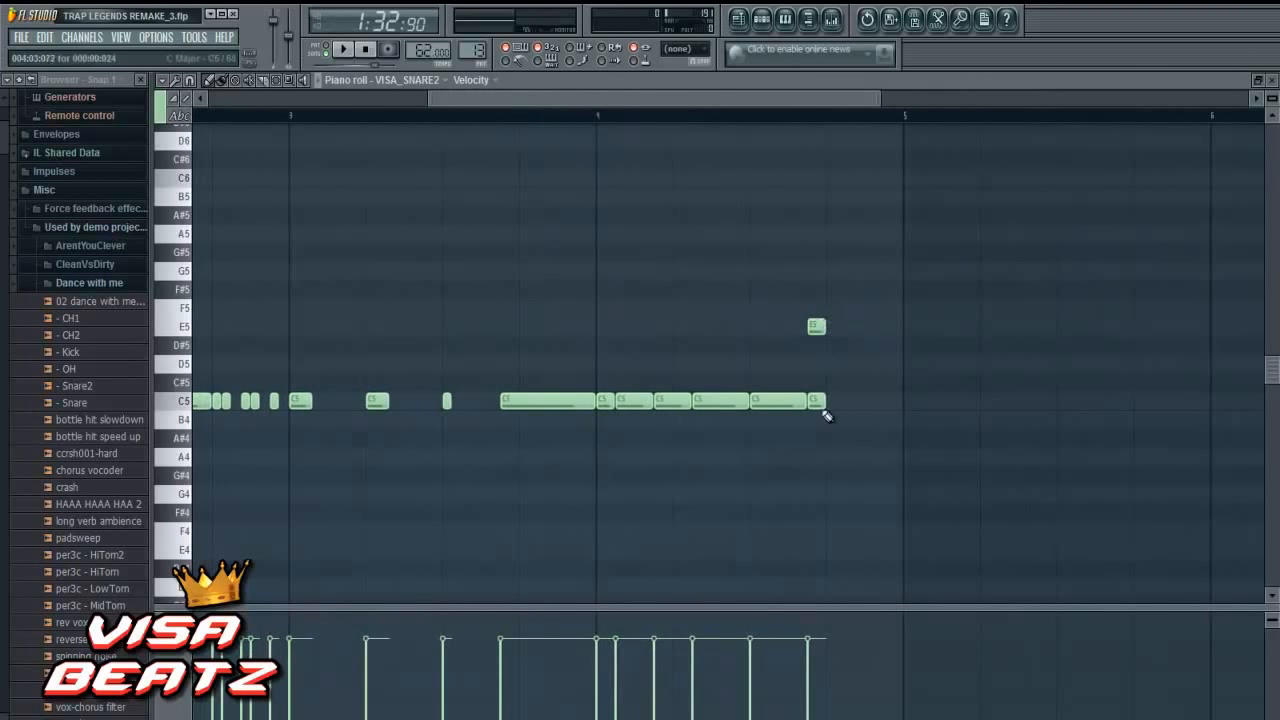
pyautogui.click(818, 272)
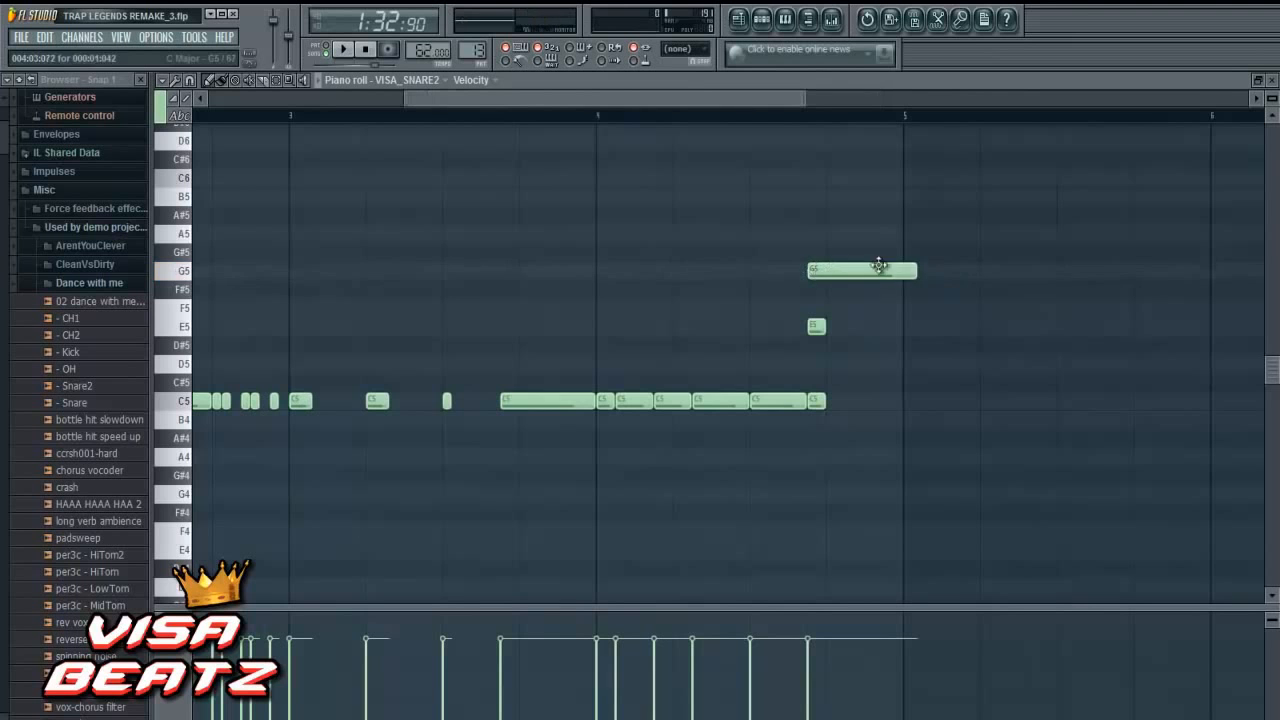
pyautogui.moveTo(917, 272); pyautogui.dragTo(831, 285)
pyautogui.moveTo(437, 104); pyautogui.dragTo(236, 103)
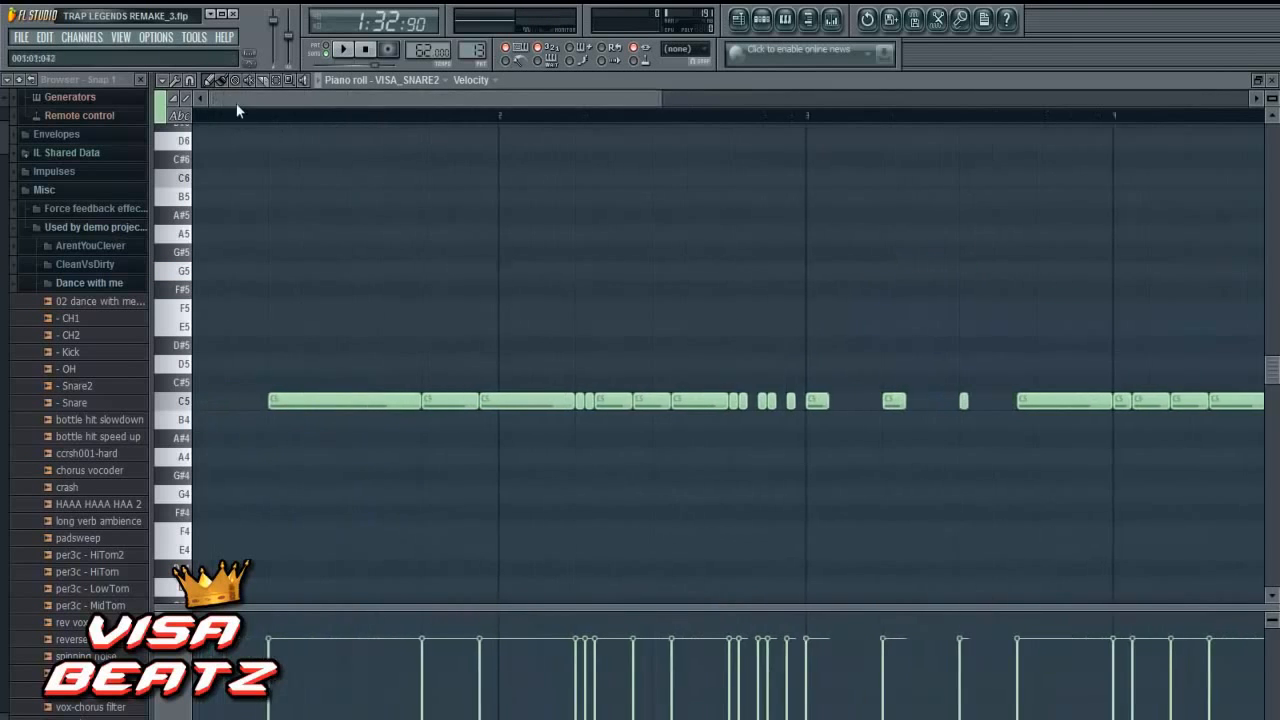
pyautogui.click(343, 50)
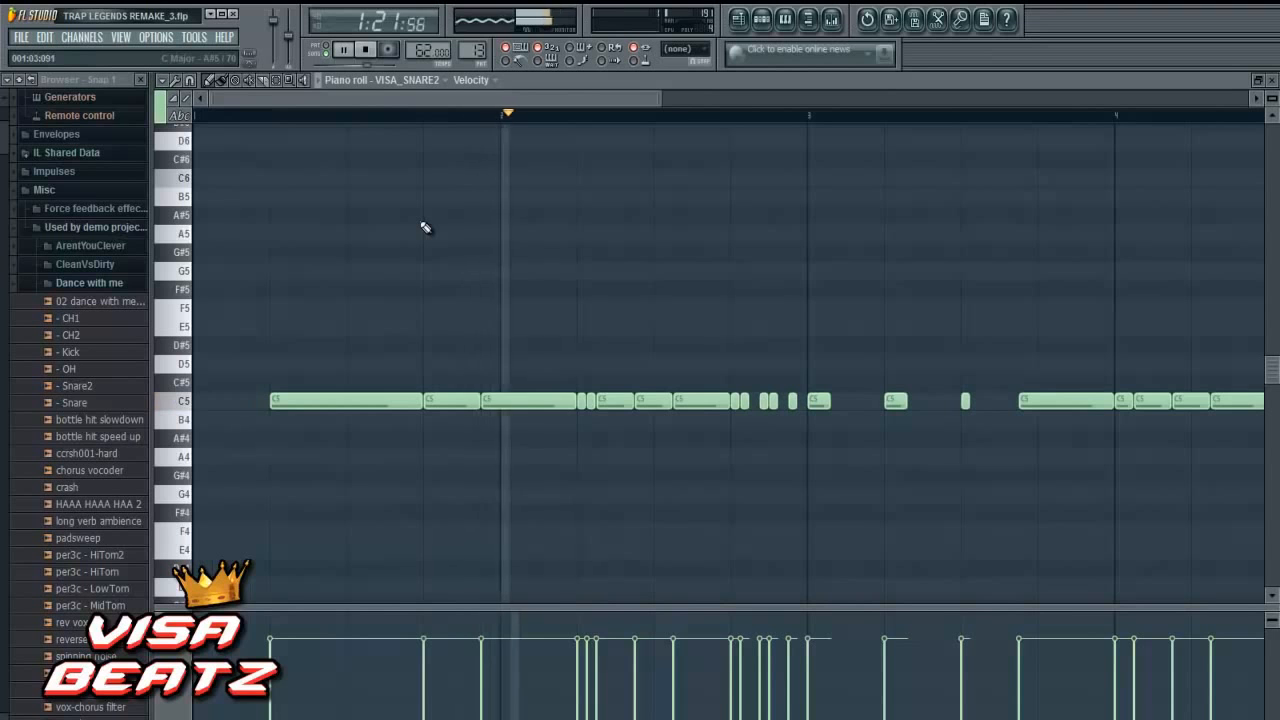
# - Stop playback and pan selected VISA_SNARE2 notes in bars 2 to 4 alternately right and left using the Pan note property
pyautogui.rightClick(177, 711)
pyautogui.click(215, 564)
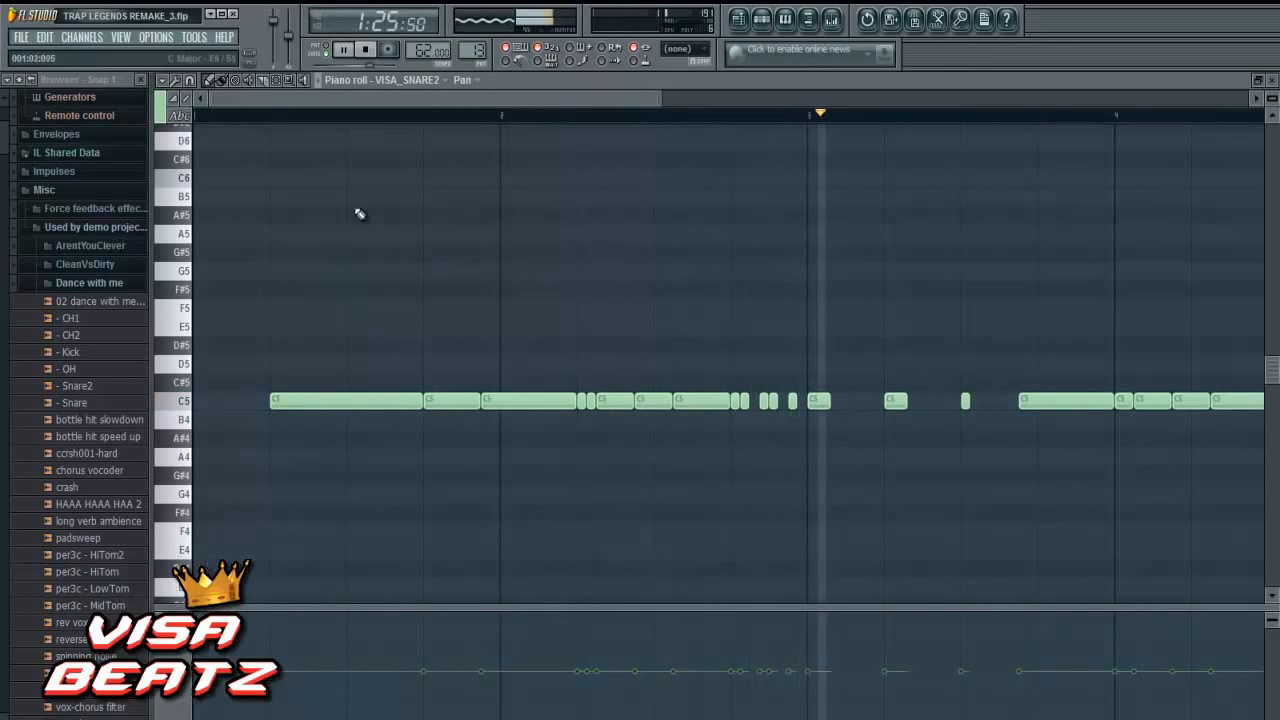
pyautogui.press('space')
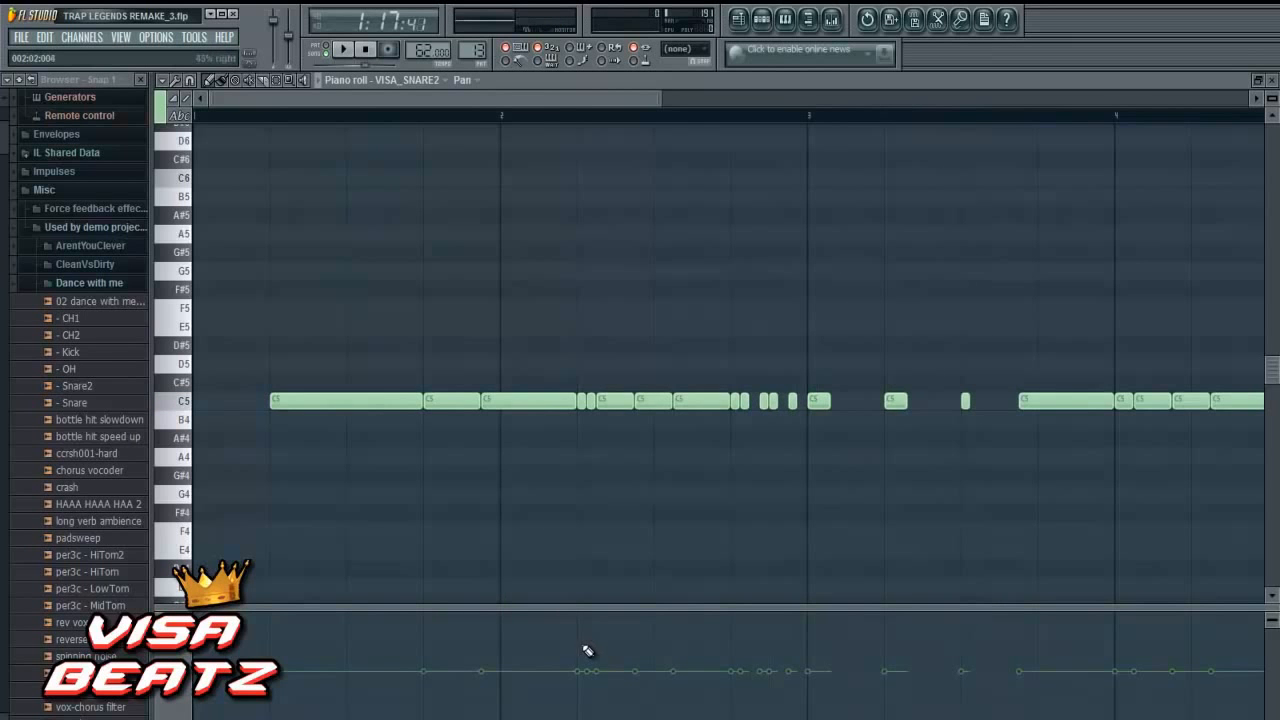
pyautogui.moveTo(587, 650)
pyautogui.mouseDown()
pyautogui.moveTo(583, 614)
pyautogui.moveTo(587, 714)
pyautogui.mouseUp()
pyautogui.moveTo(604, 99); pyautogui.dragTo(709, 99)
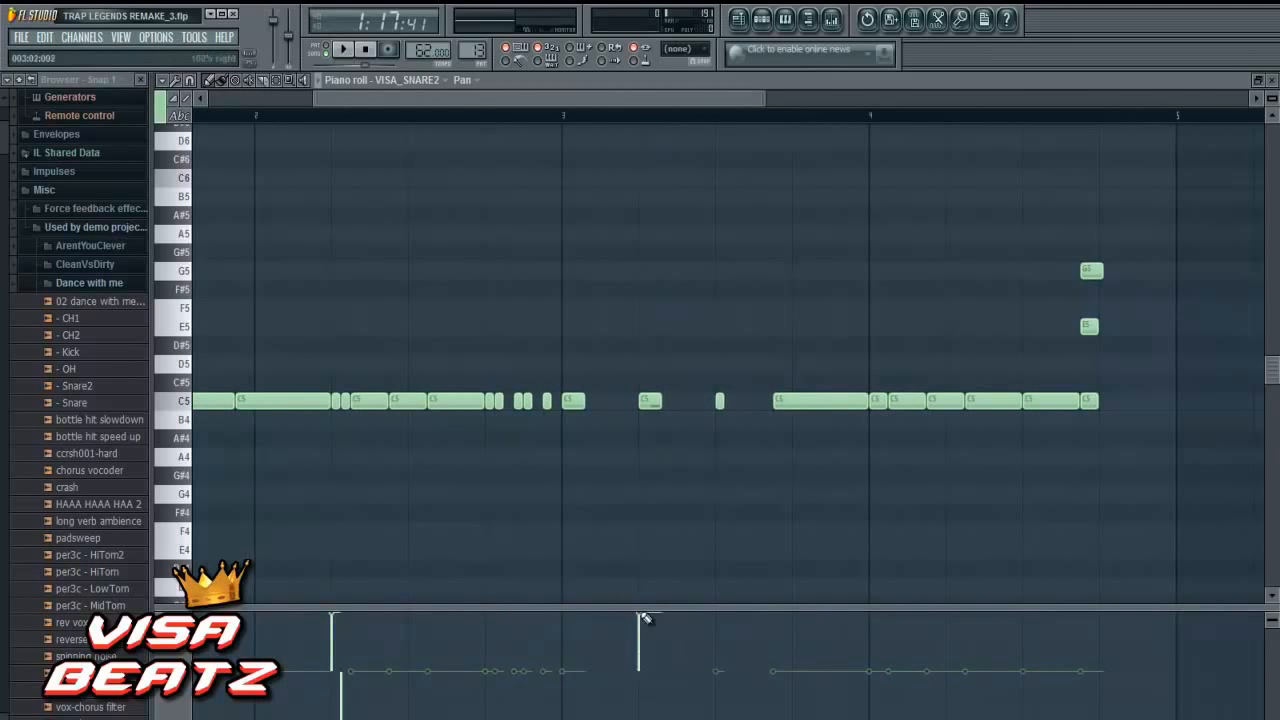
pyautogui.moveTo(717, 686); pyautogui.dragTo(720, 719)
pyautogui.click(872, 648)
pyautogui.moveTo(871, 646); pyautogui.dragTo(874, 658)
pyautogui.moveTo(929, 678); pyautogui.dragTo(935, 719)
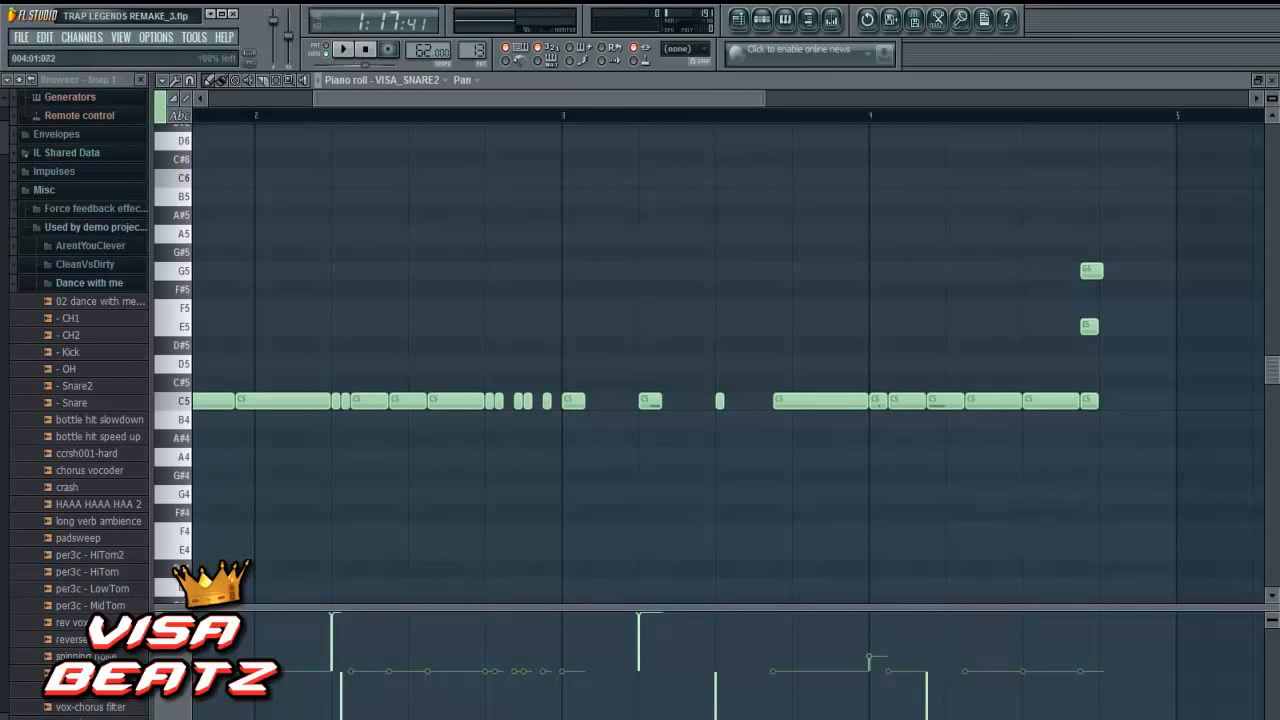
pyautogui.moveTo(686, 101); pyautogui.dragTo(414, 131)
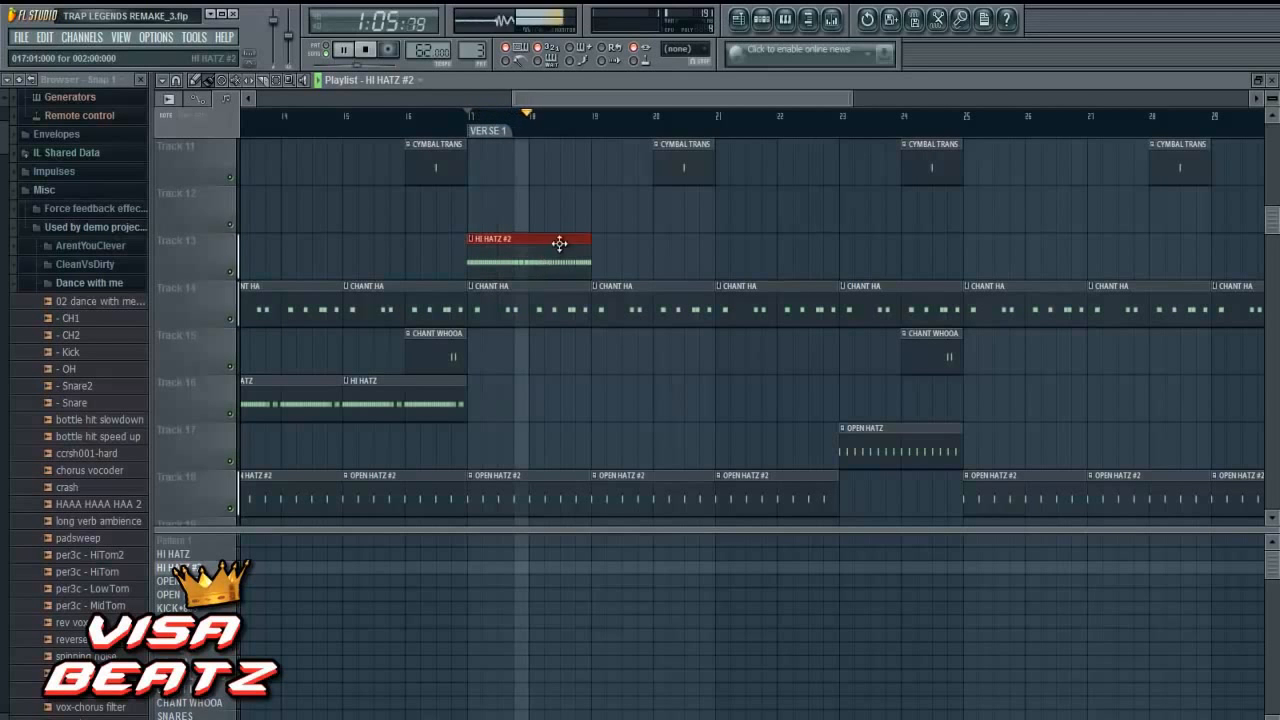
# - Delete the C5 notes in the last beat of bar 2 from HI HATZ #2's VISA_HAT_CLOSED1 part and return to the playlist
pyautogui.scroll(-3, 540, 275)
pyautogui.scroll(5, 544, 294)
pyautogui.click(544, 294)
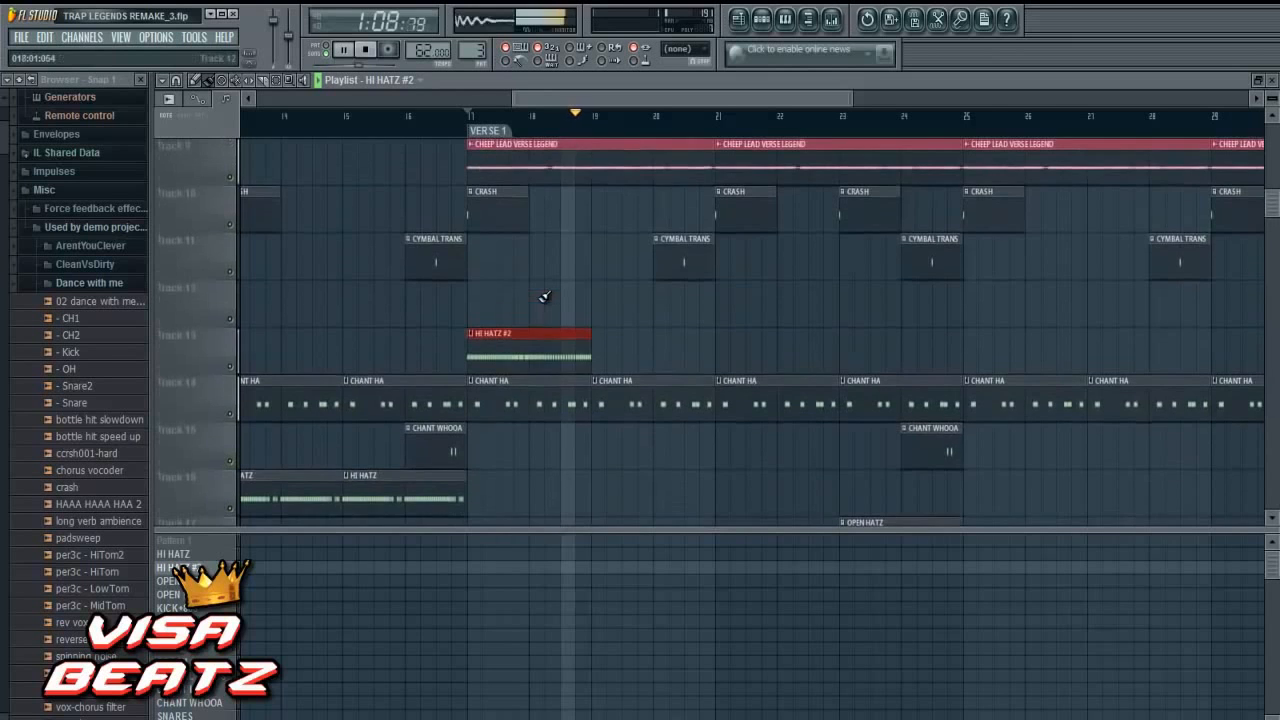
pyautogui.doubleClick(541, 355)
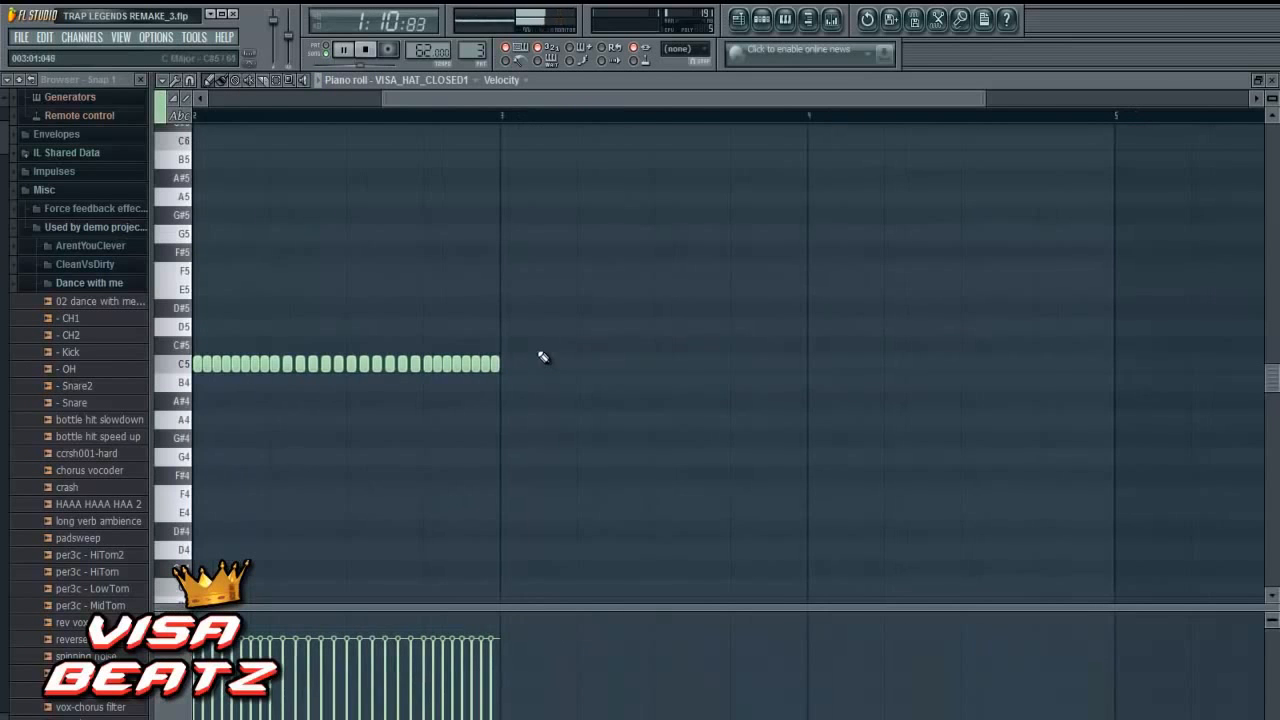
pyautogui.rightClick(471, 374)
pyautogui.rightClick(443, 374)
pyautogui.rightClick(431, 371)
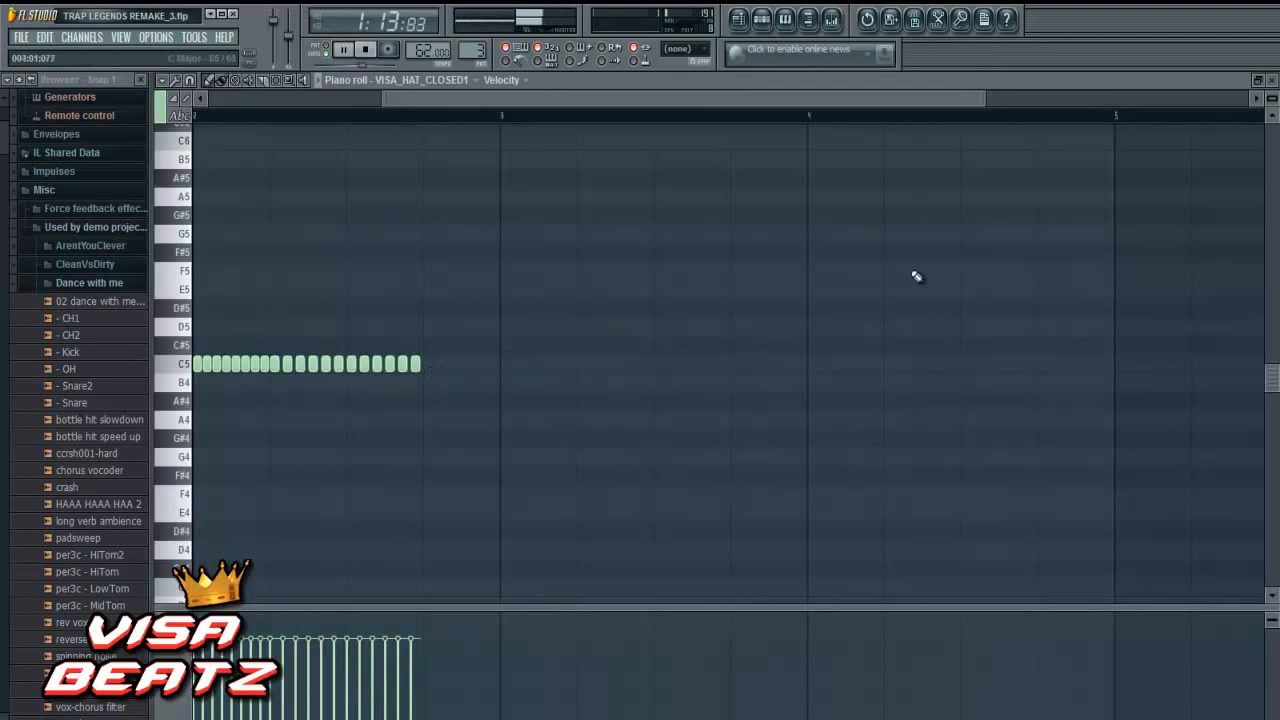
pyautogui.click(1258, 80)
pyautogui.click(675, 92)
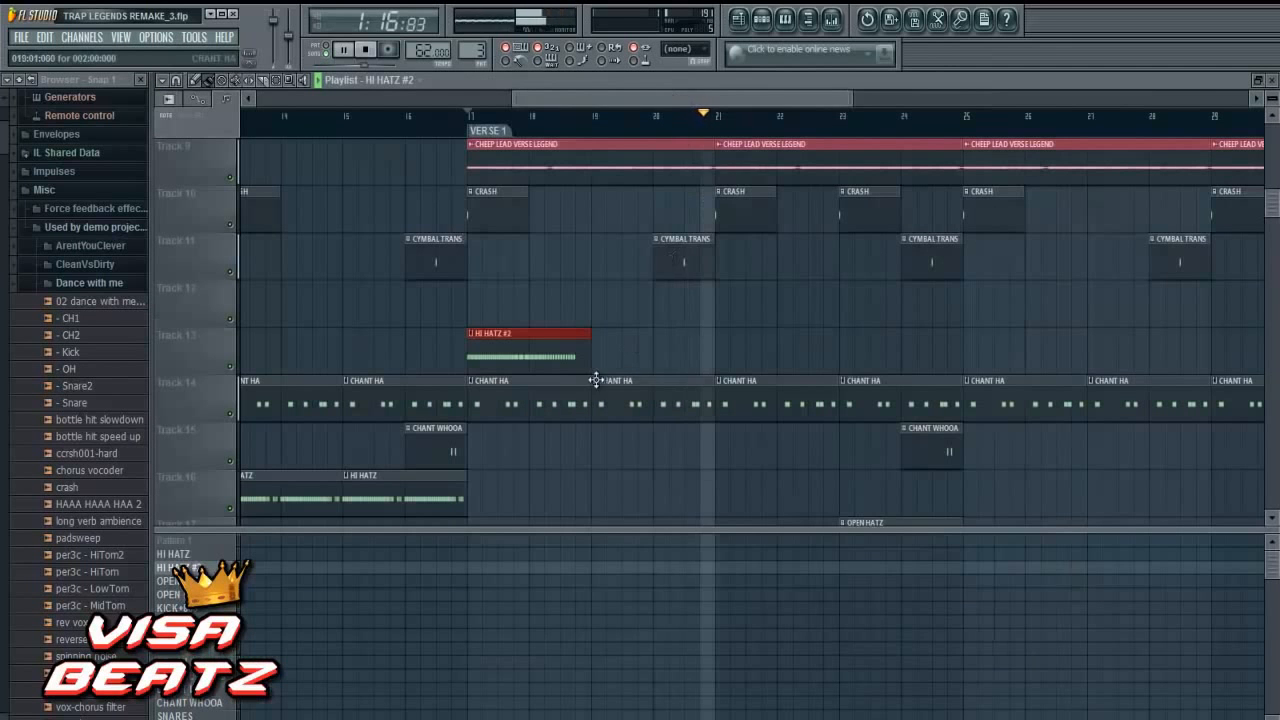
# - Move the Track 13 HI HATZ #2 clip from the start of Verse 1 to bar 23
pyautogui.moveTo(543, 362); pyautogui.dragTo(789, 337)
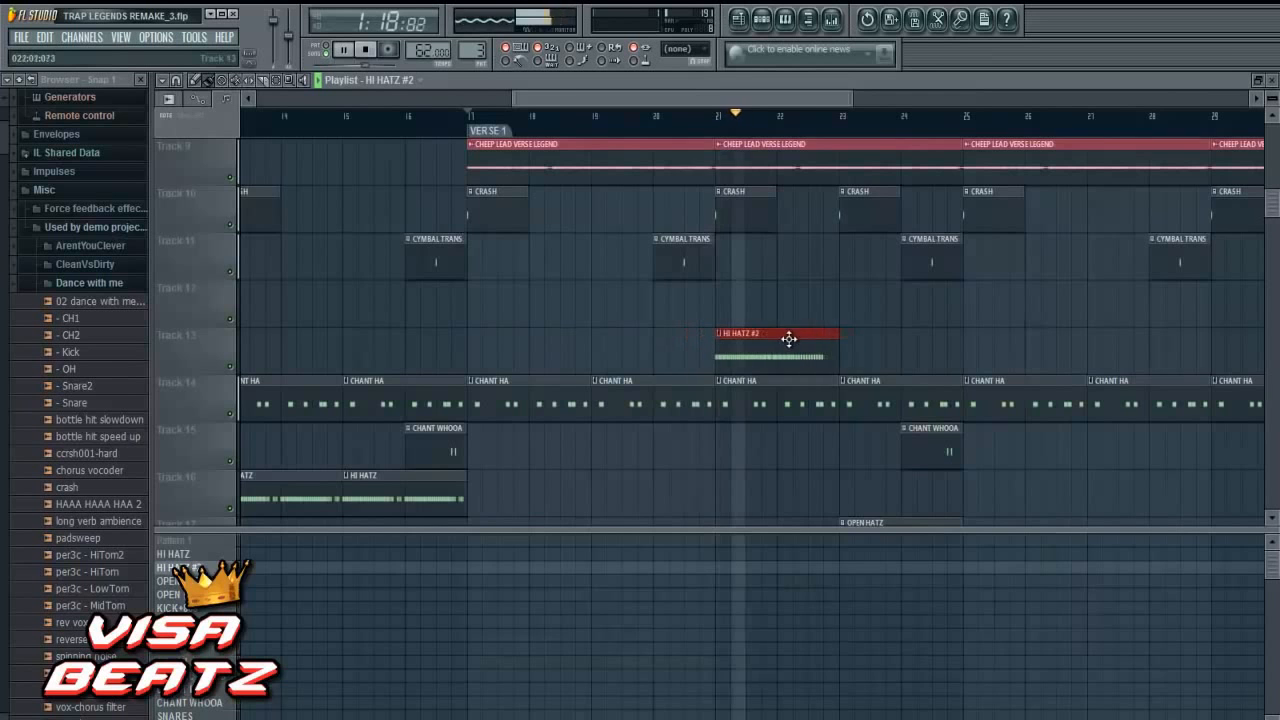
pyautogui.scroll(-3, 795, 358)
pyautogui.scroll(2, 795, 358)
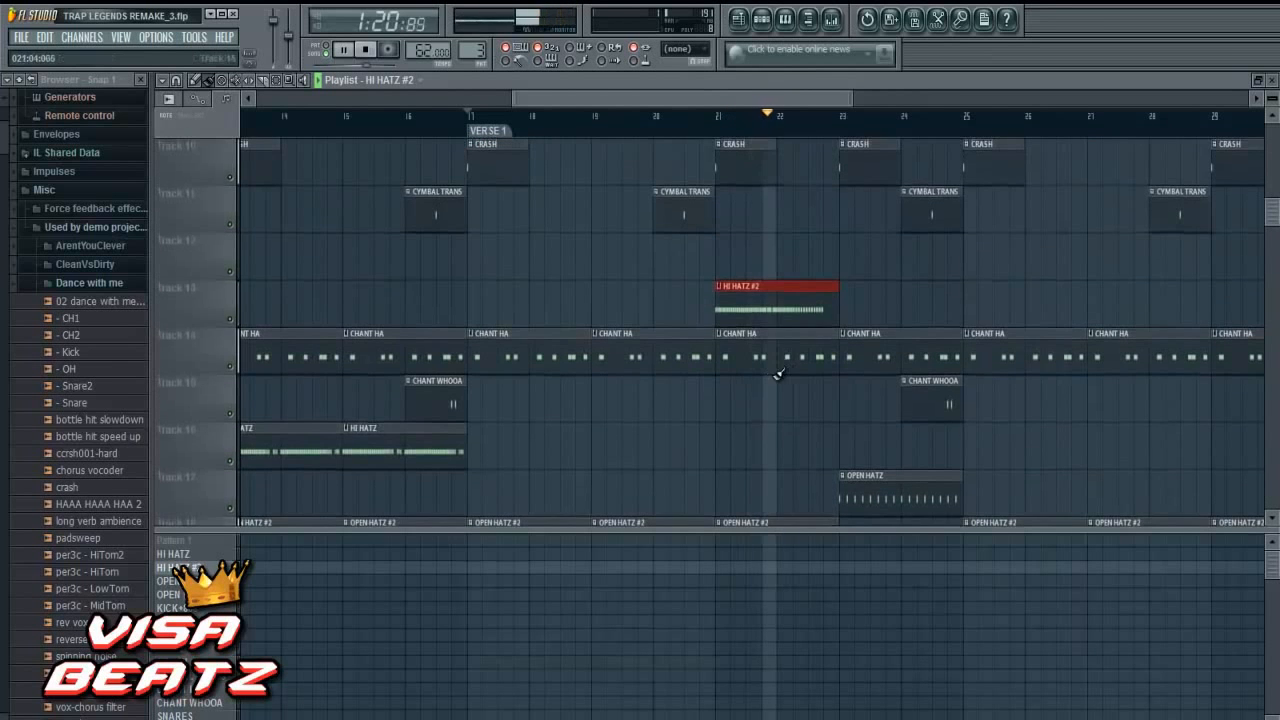
pyautogui.moveTo(771, 314); pyautogui.dragTo(895, 308)
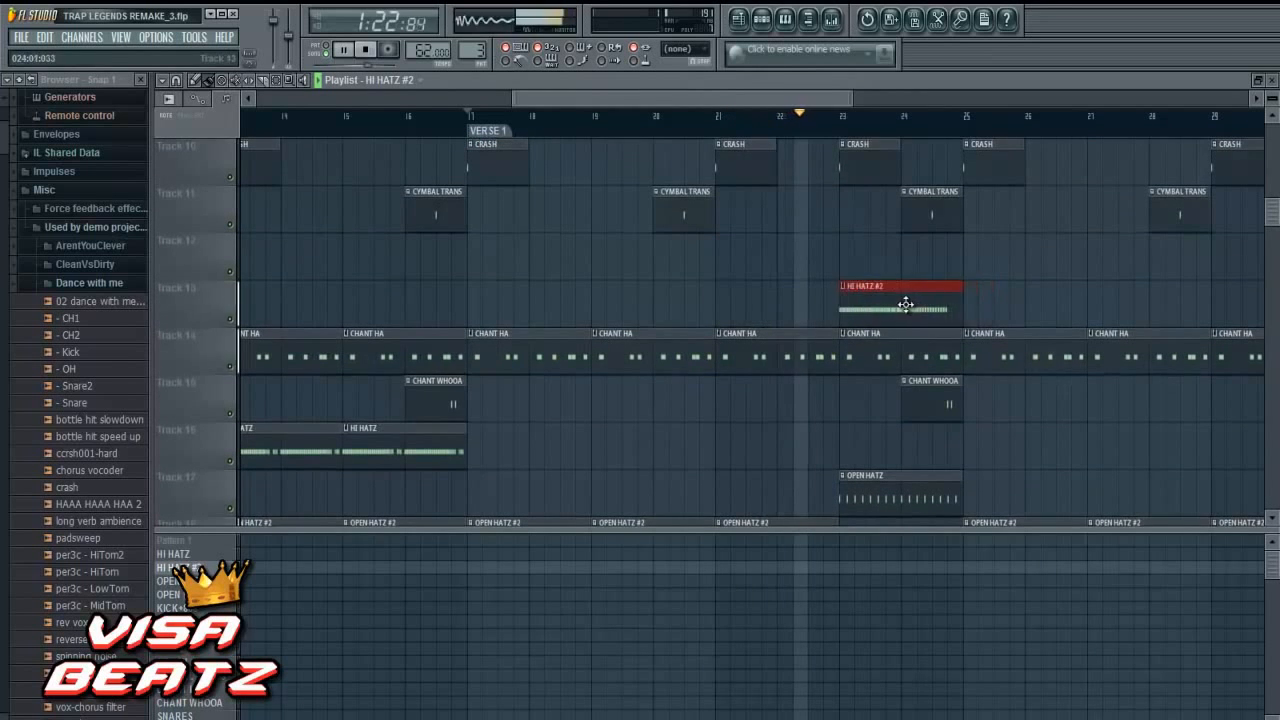
pyautogui.scroll(-4, 894, 330)
pyautogui.scroll(3, 893, 352)
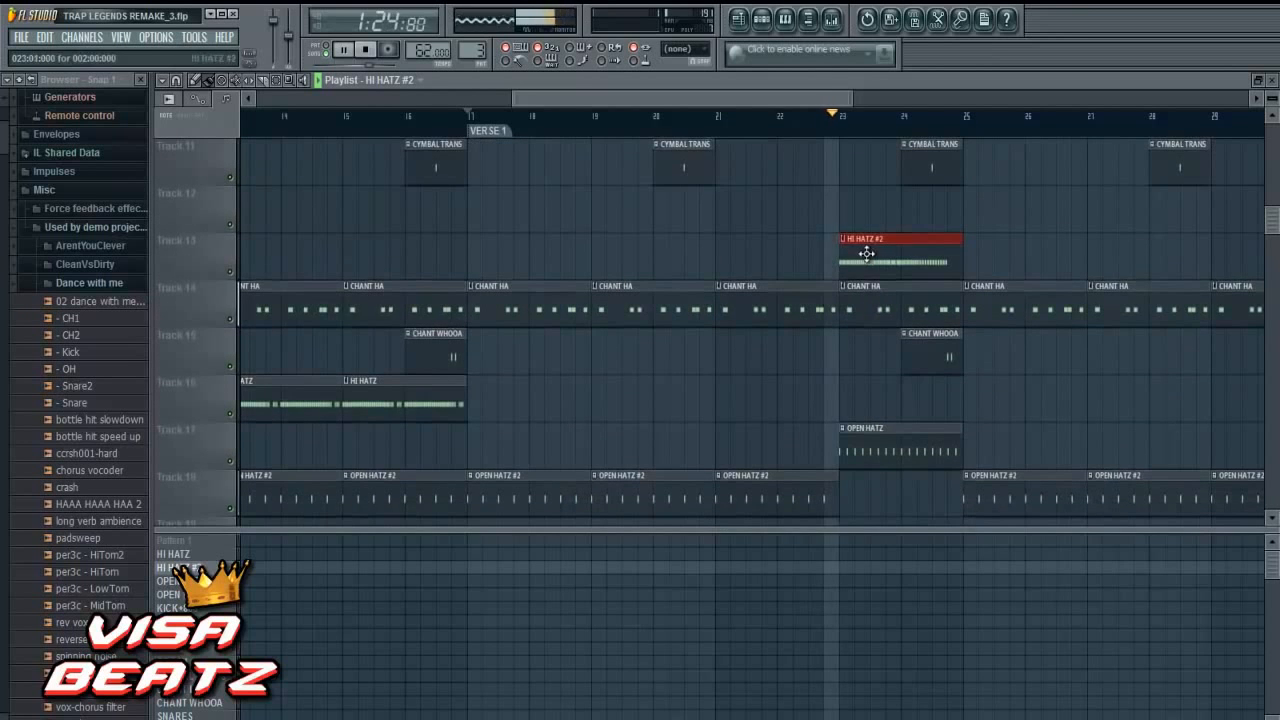
# - Place another HI HATZ #2 clip at bar 31 on Track 13 and shift the bar 23 clip two bars later
pyautogui.moveTo(672, 97); pyautogui.dragTo(811, 116)
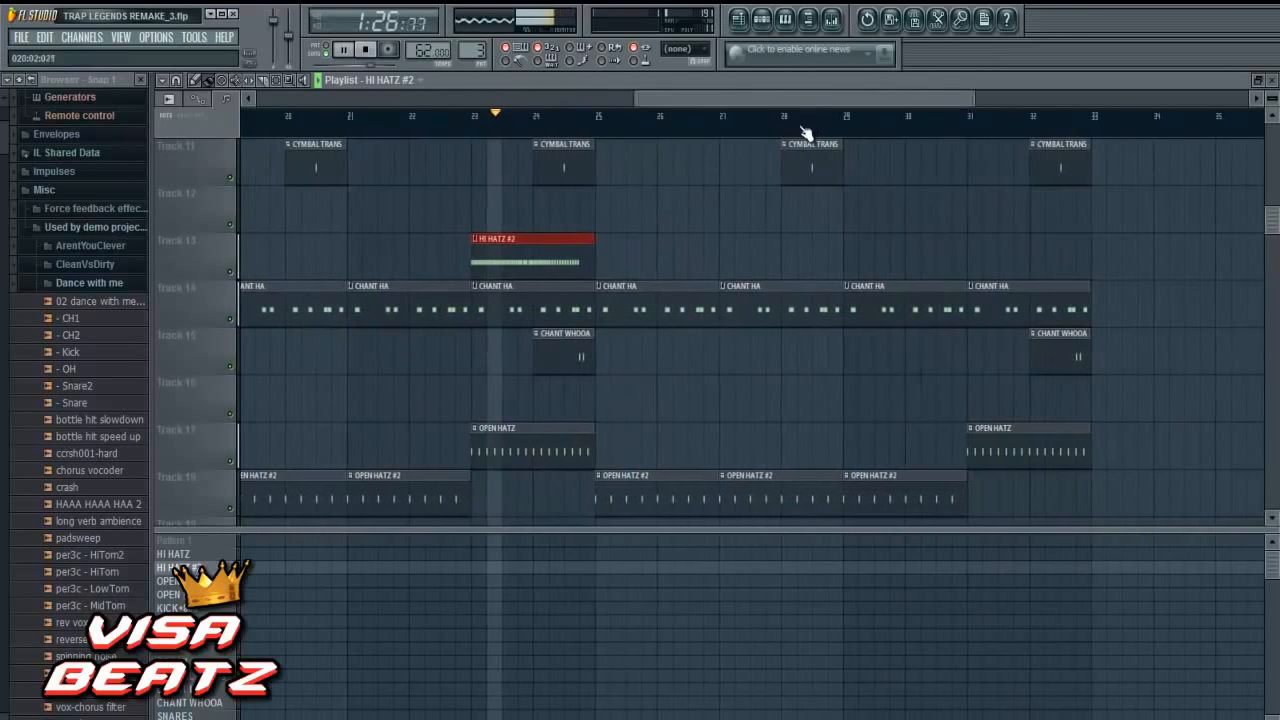
pyautogui.click(968, 259)
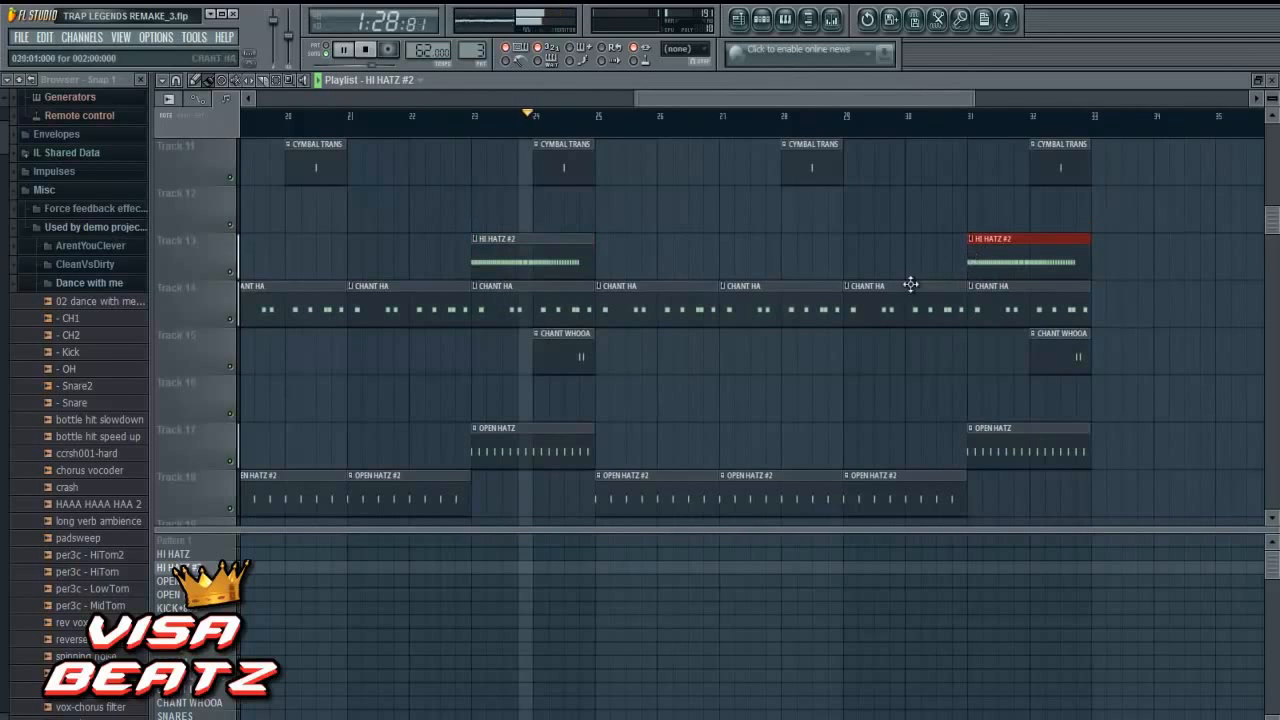
pyautogui.moveTo(554, 259); pyautogui.dragTo(686, 257)
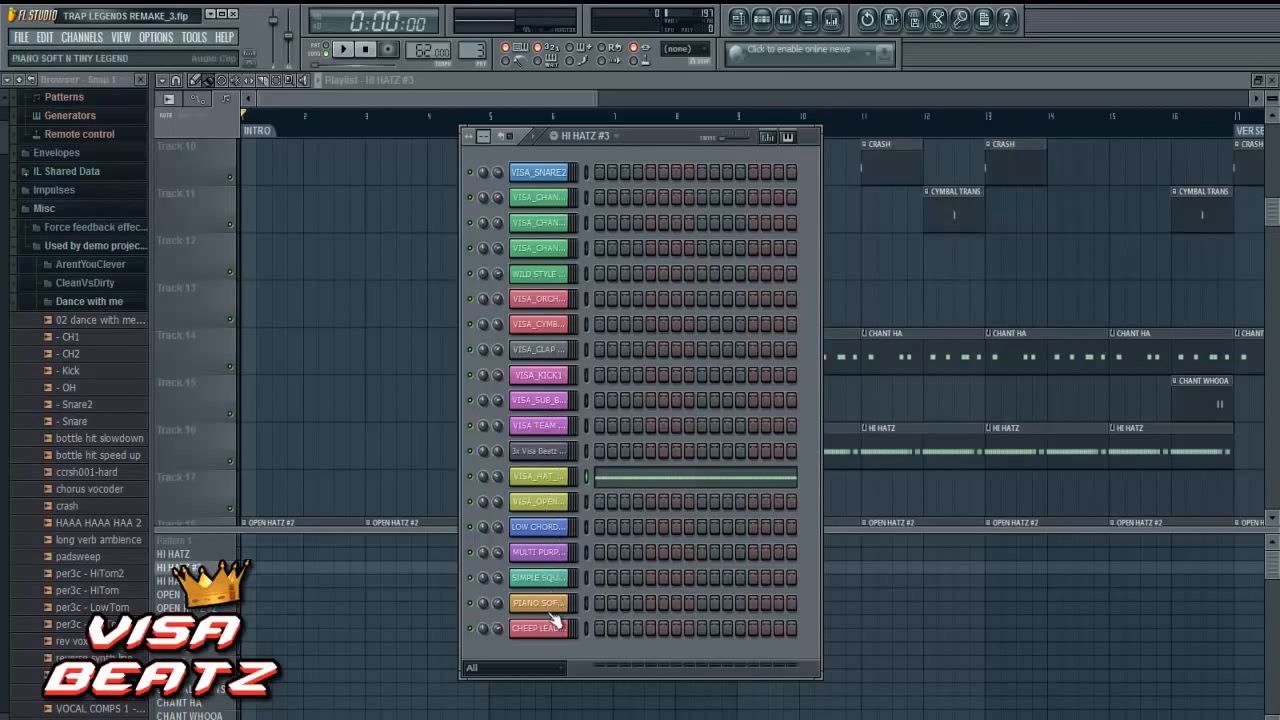
# - Filter the step sequencer to show only Audio clips, and open the mixer beneath it
pyautogui.click(536, 670)
pyautogui.click(535, 686)
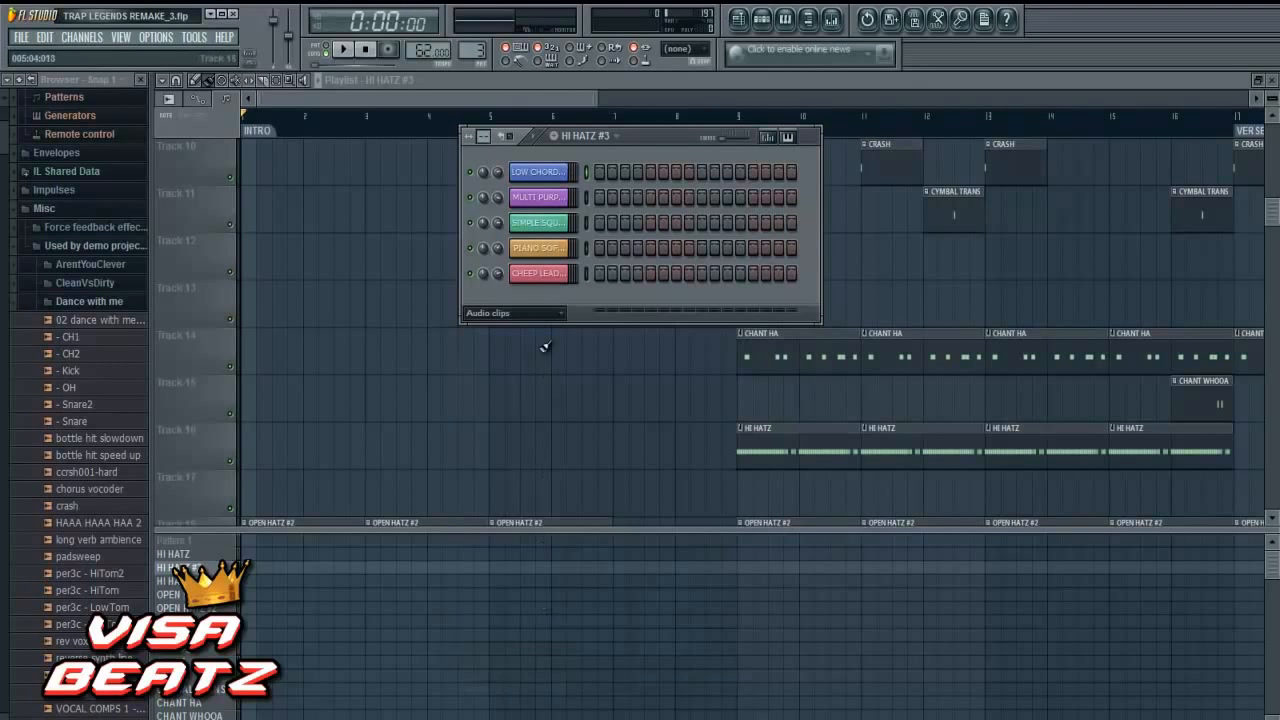
pyautogui.click(832, 20)
pyautogui.moveTo(756, 122); pyautogui.dragTo(677, 367)
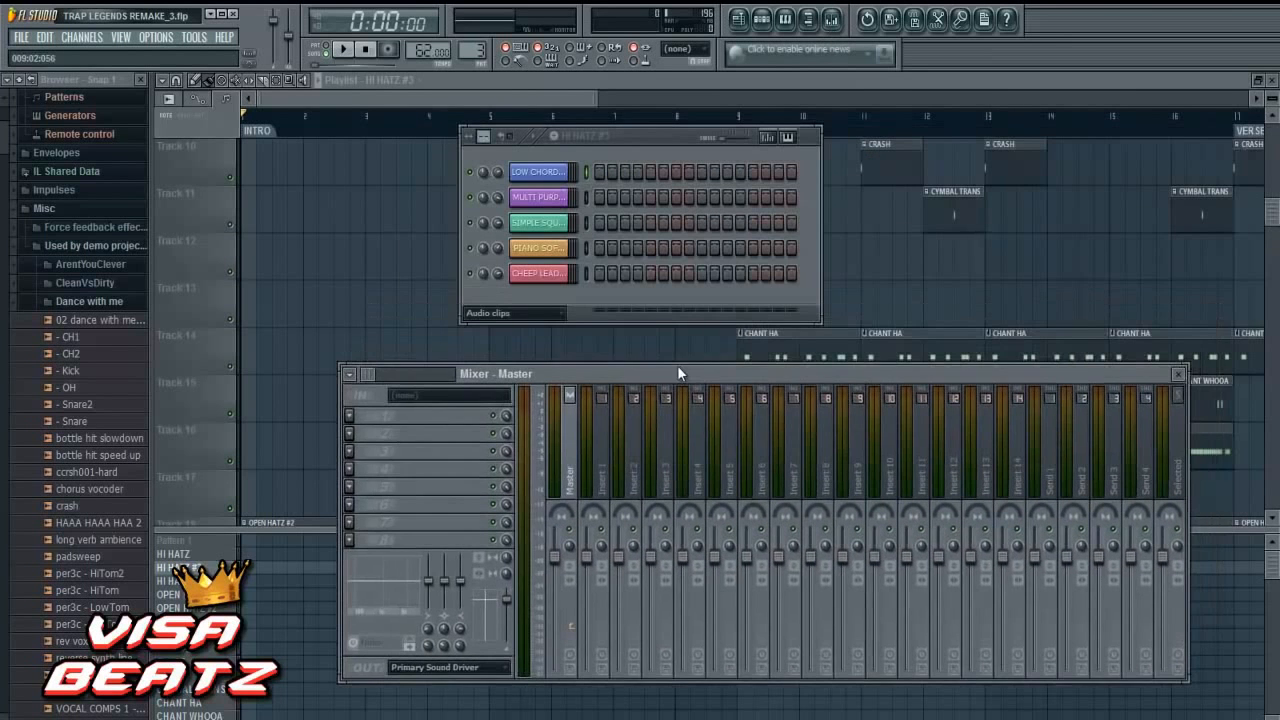
# - Open the LOW CHORDS LEGEND channel settings and link the channel to mixer insert 2
pyautogui.click(563, 174)
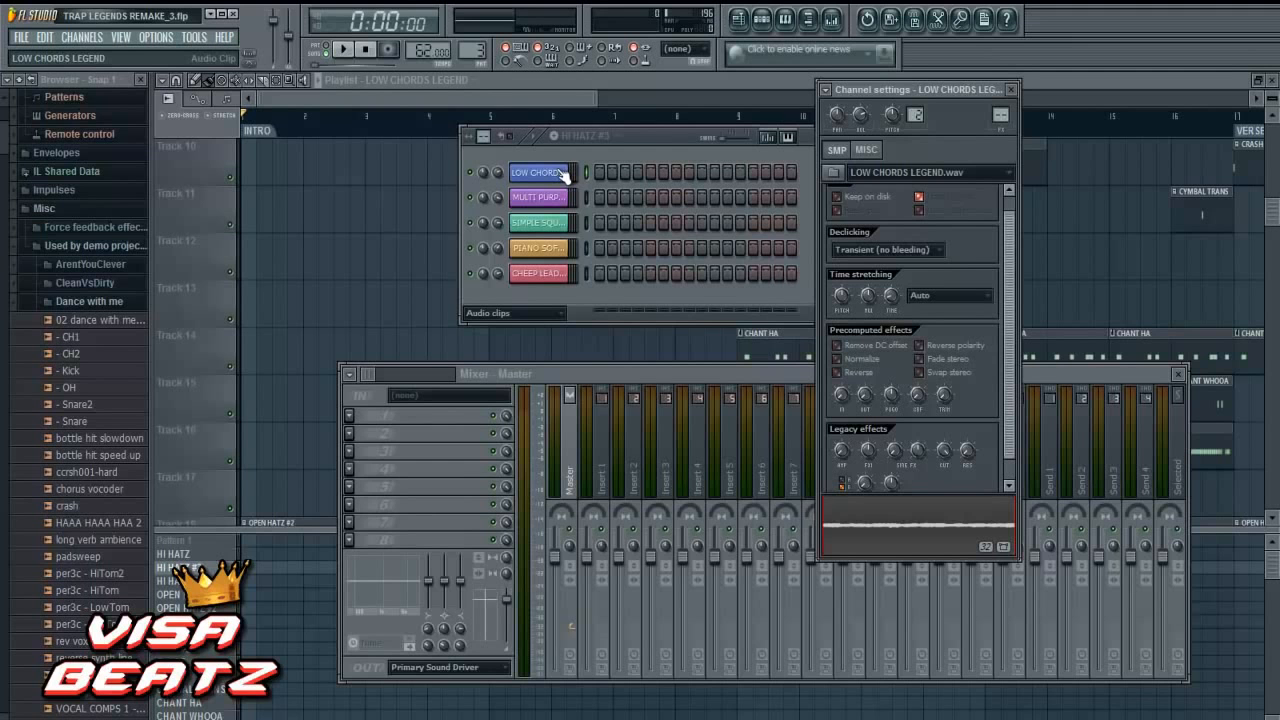
pyautogui.click(561, 175)
pyautogui.click(560, 176)
pyautogui.hotkey('ctrl', 'l')
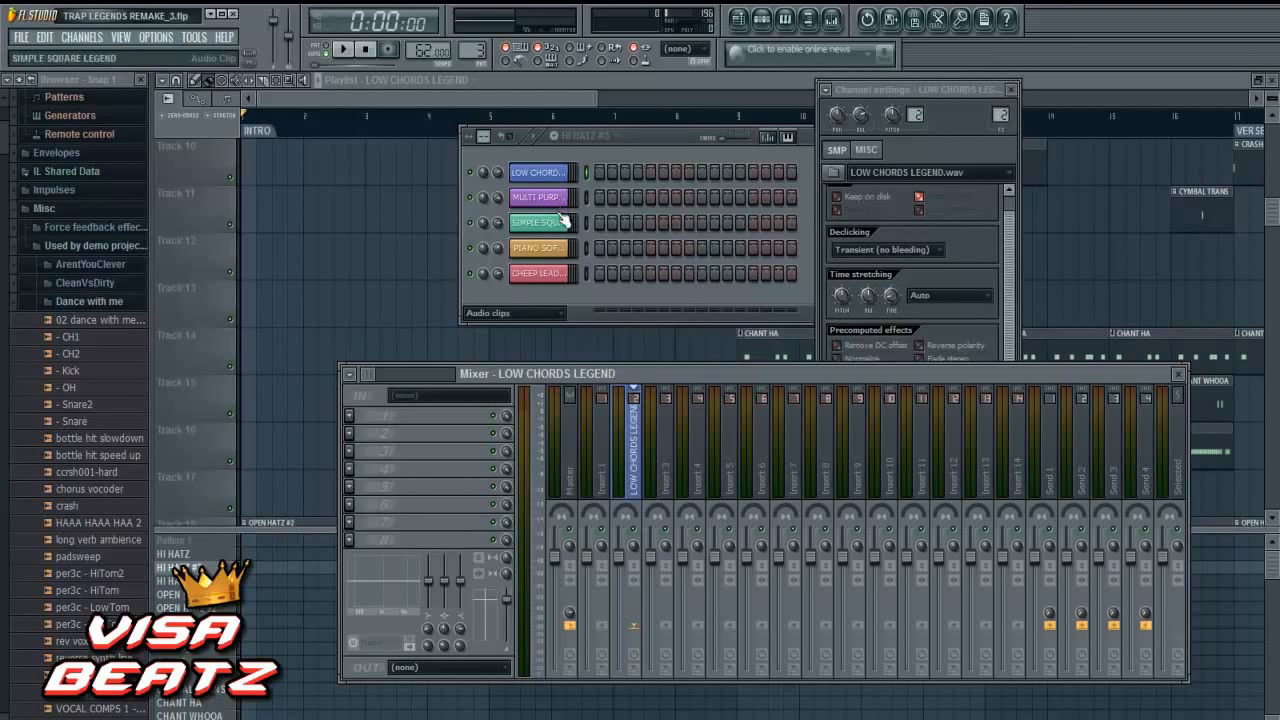
# - Link PIANO SOFT N TINY LEGEND to mixer insert 3 and SIMPLE SQUARE LEGEND to insert 4
pyautogui.click(549, 250)
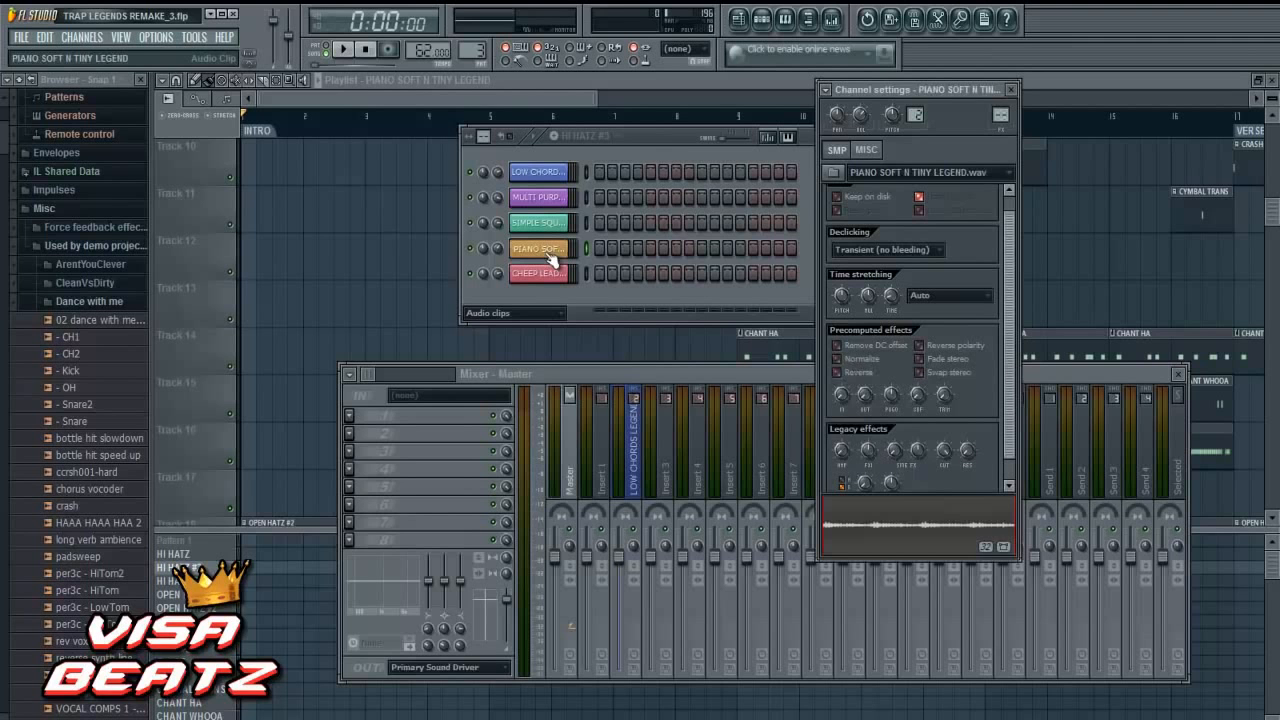
pyautogui.hotkey('ctrl', 'l')
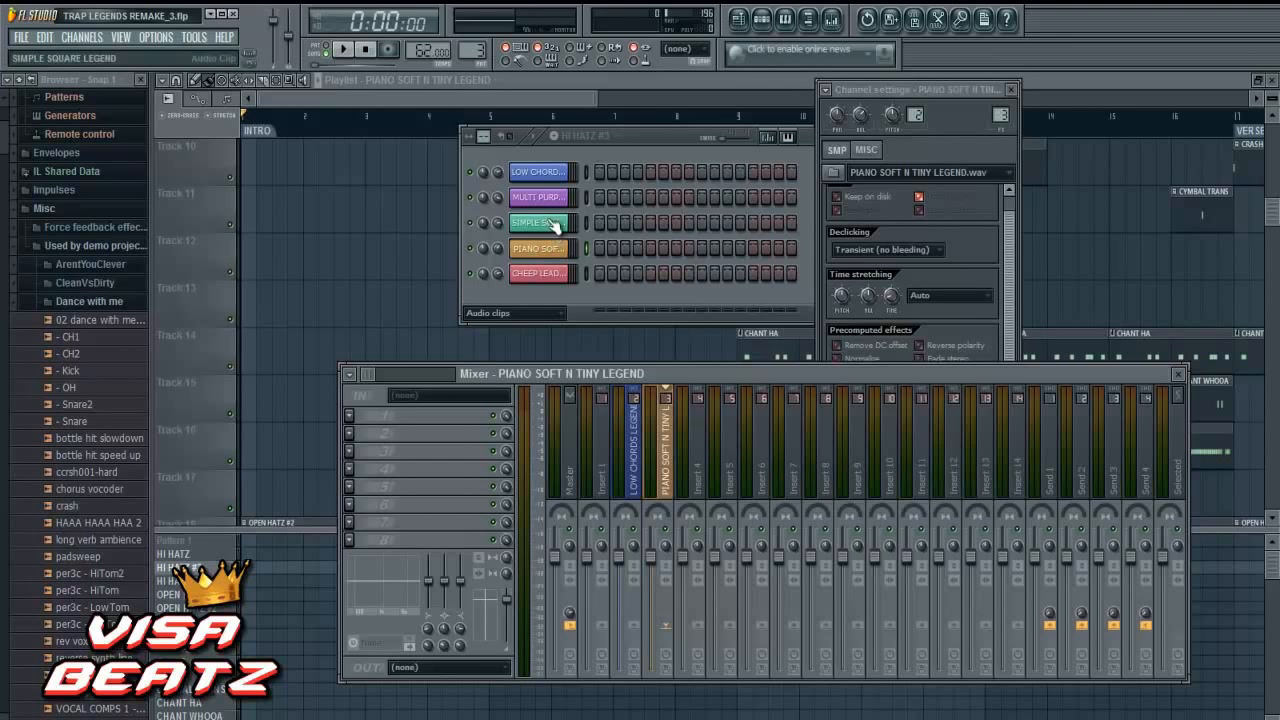
pyautogui.click(556, 224)
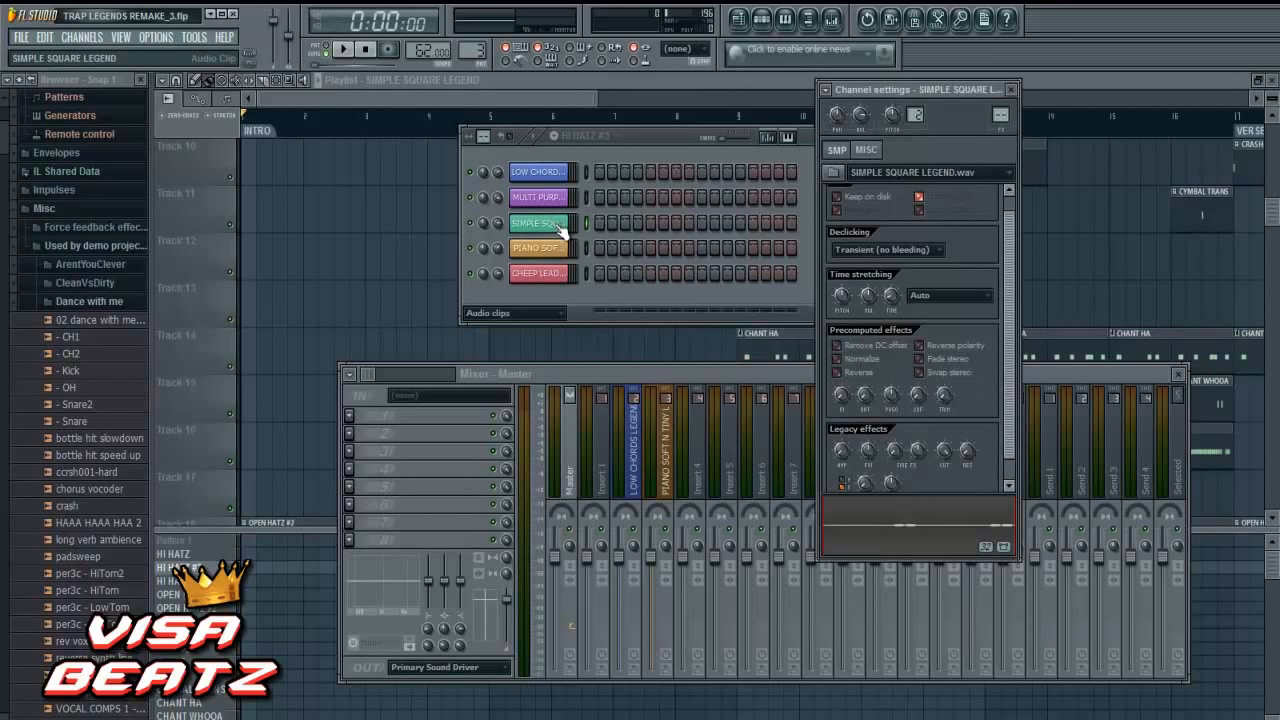
pyautogui.hotkey('ctrl', 'l')
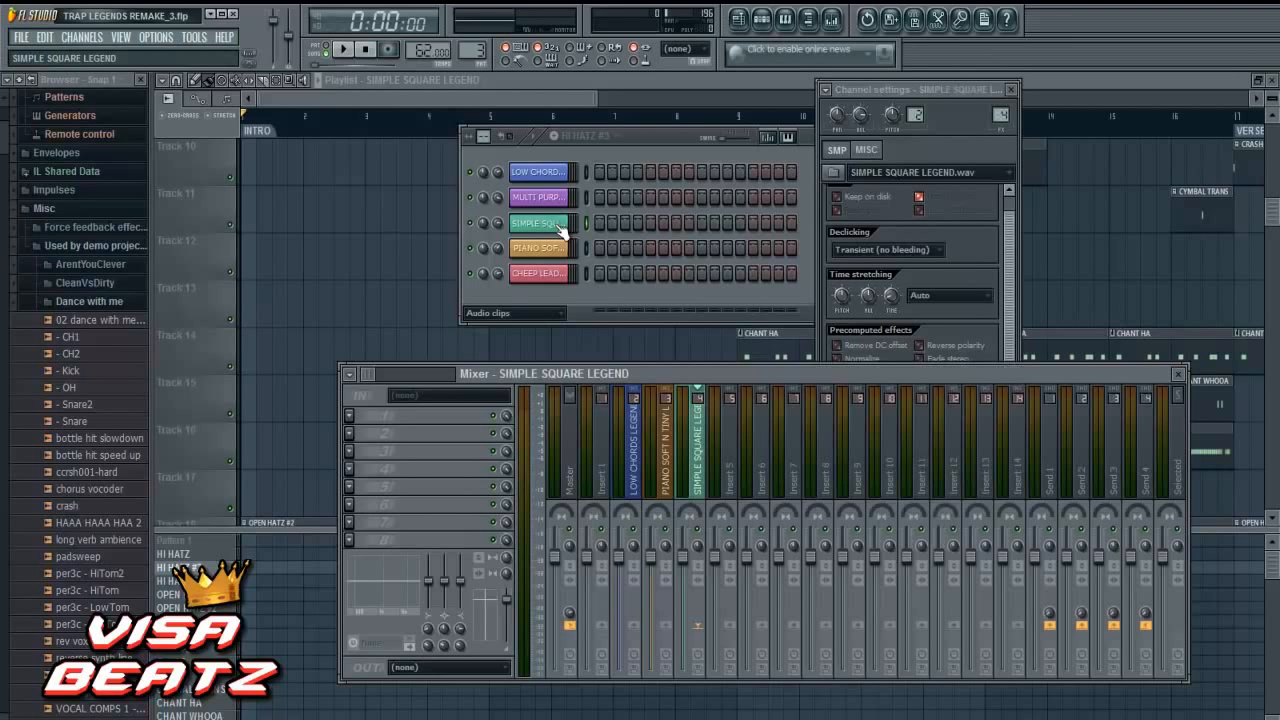
# - Link MULTI PURPOSE LEAD LEGENDS to mixer insert 5 and CHEEP LEAD VERSE LEGEND to insert 6
pyautogui.click(561, 199)
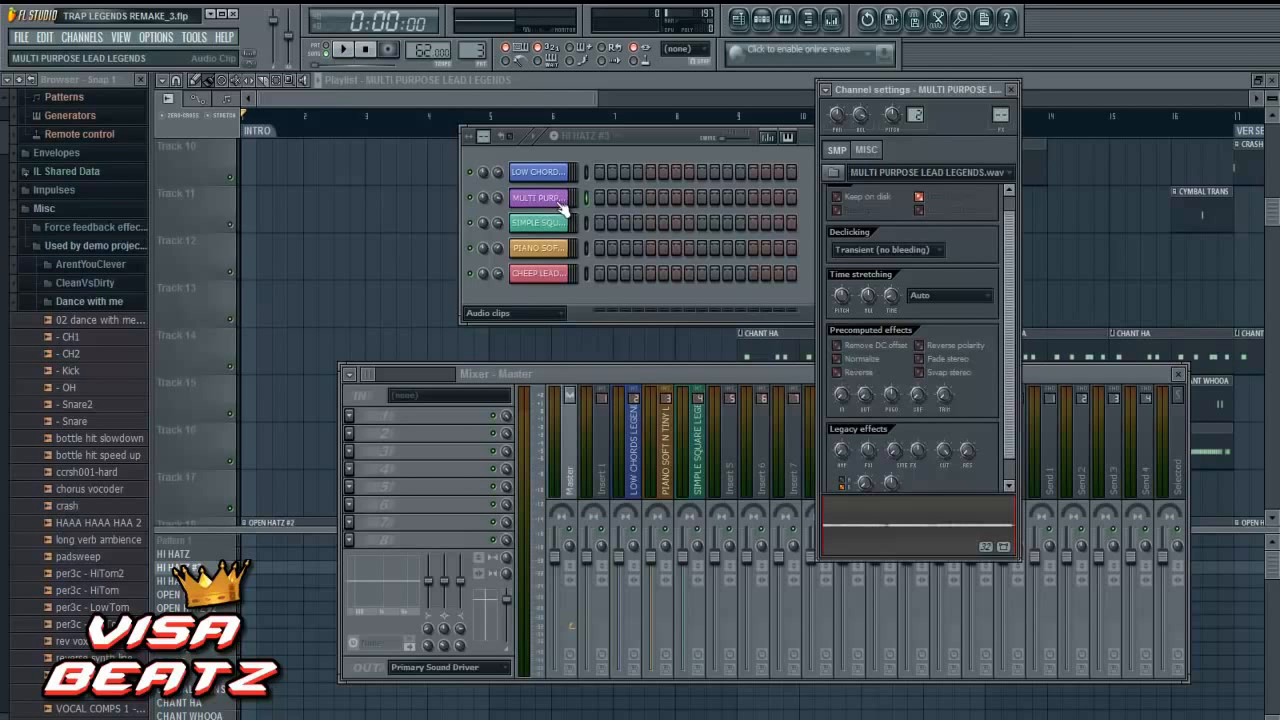
pyautogui.hotkey('ctrl', 'l')
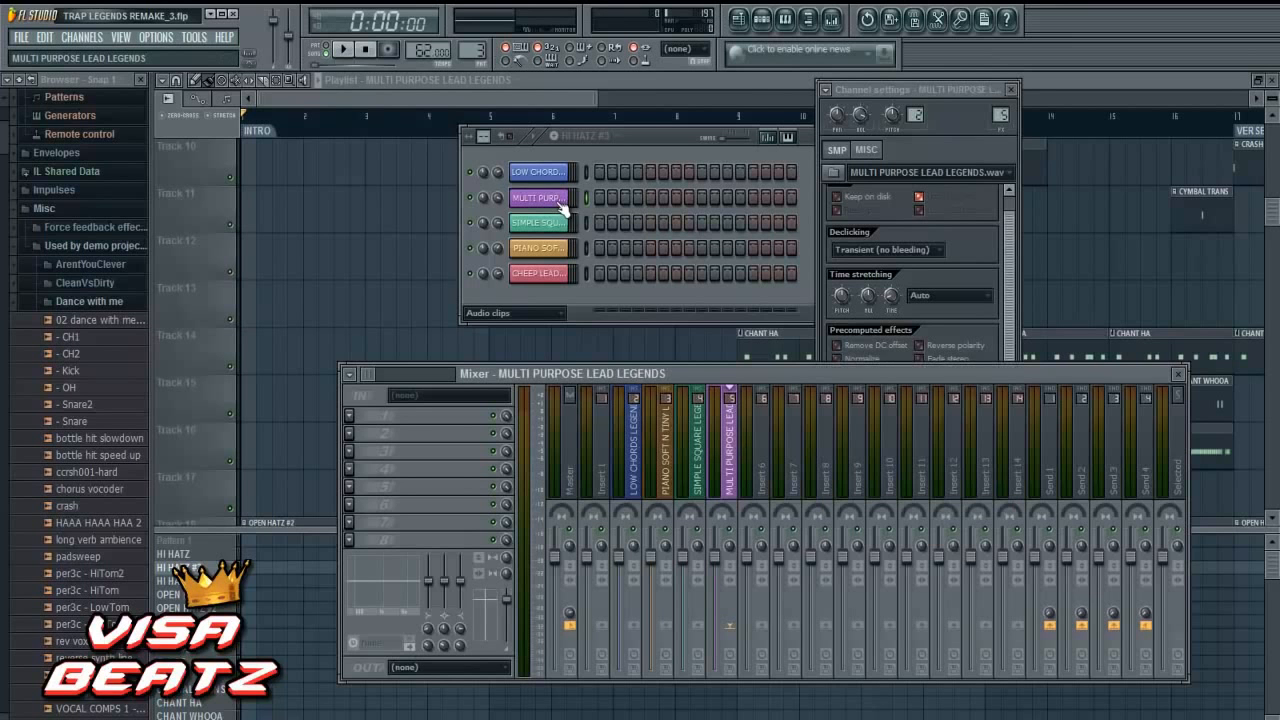
pyautogui.click(560, 275)
pyautogui.hotkey('ctrl', 'l')
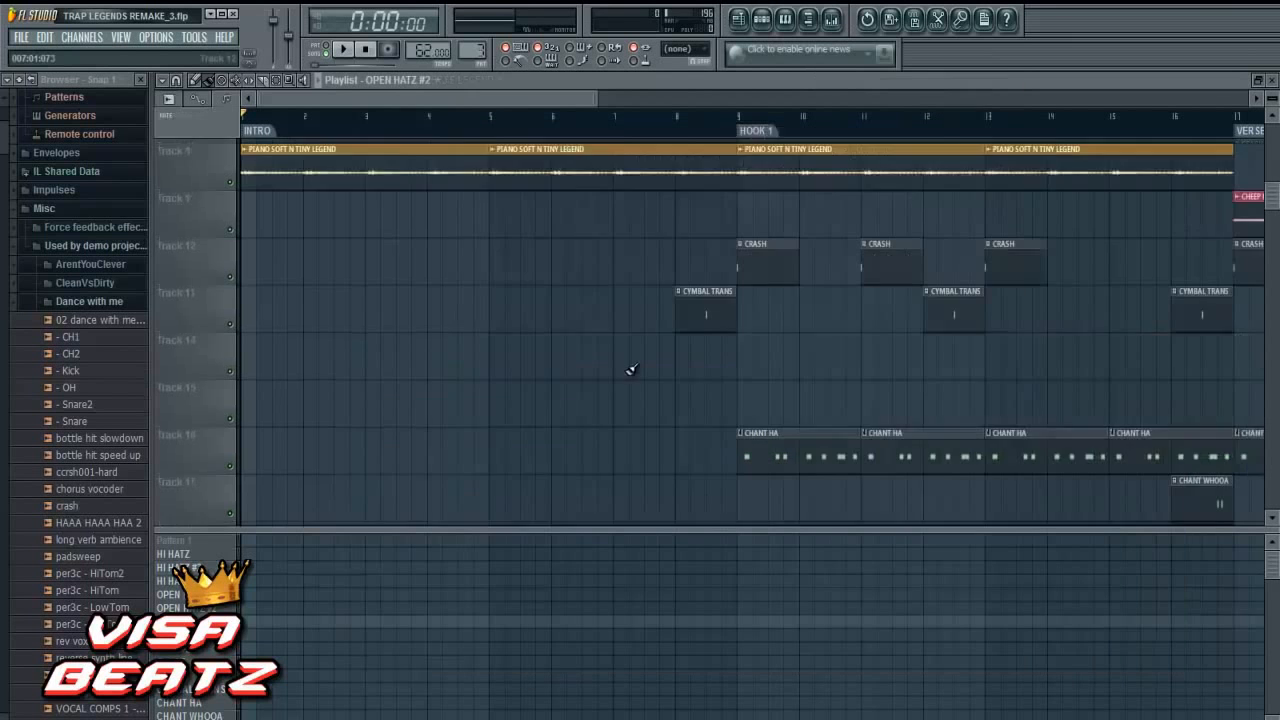
# - Set the playlist snap to Beat and select the whole INTRO section from bar 1 to bar 9
pyautogui.scroll(-5, 631, 370)
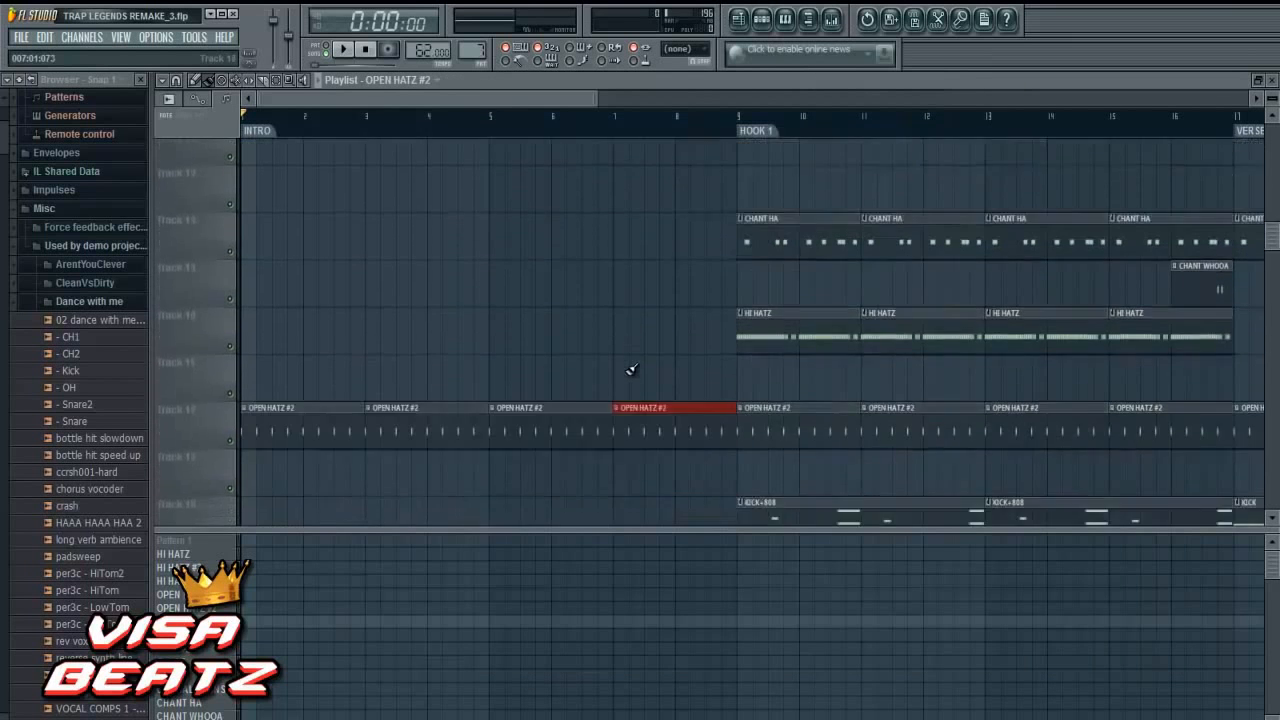
pyautogui.scroll(6, 631, 370)
pyautogui.scroll(-4, 631, 370)
pyautogui.scroll(-7, 631, 370)
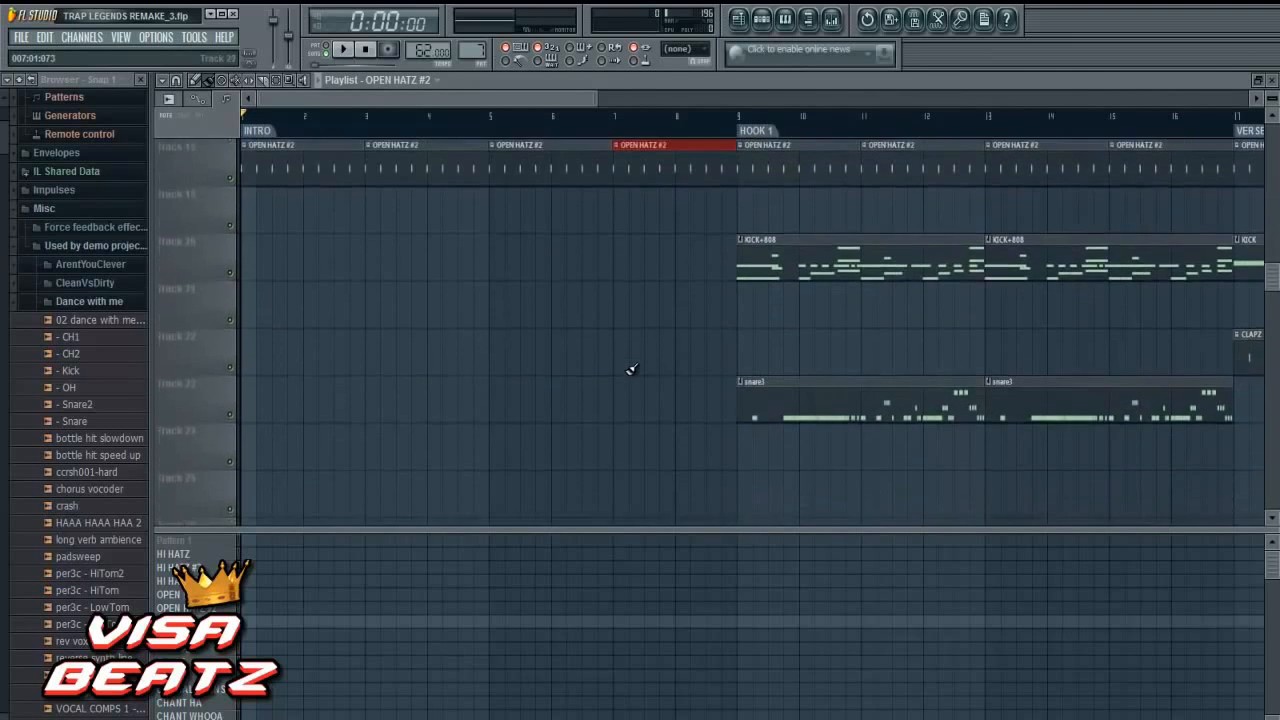
pyautogui.scroll(5, 631, 370)
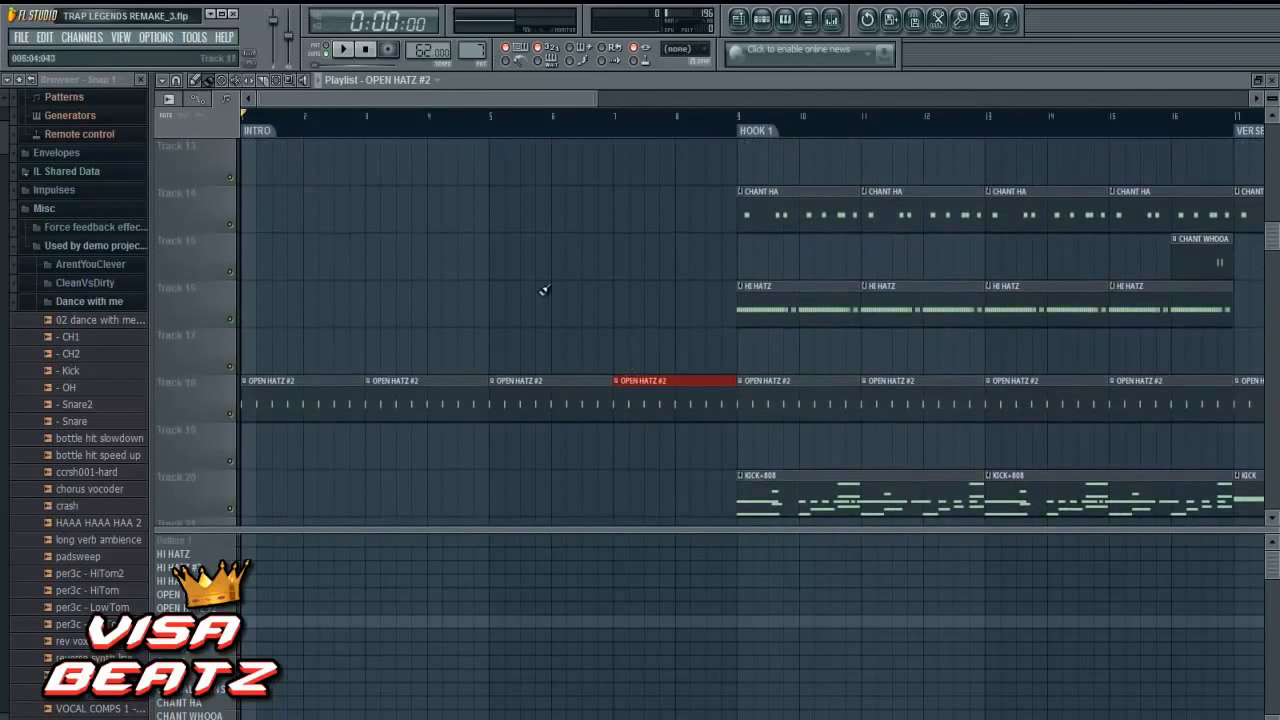
pyautogui.click(277, 81)
pyautogui.click(178, 82)
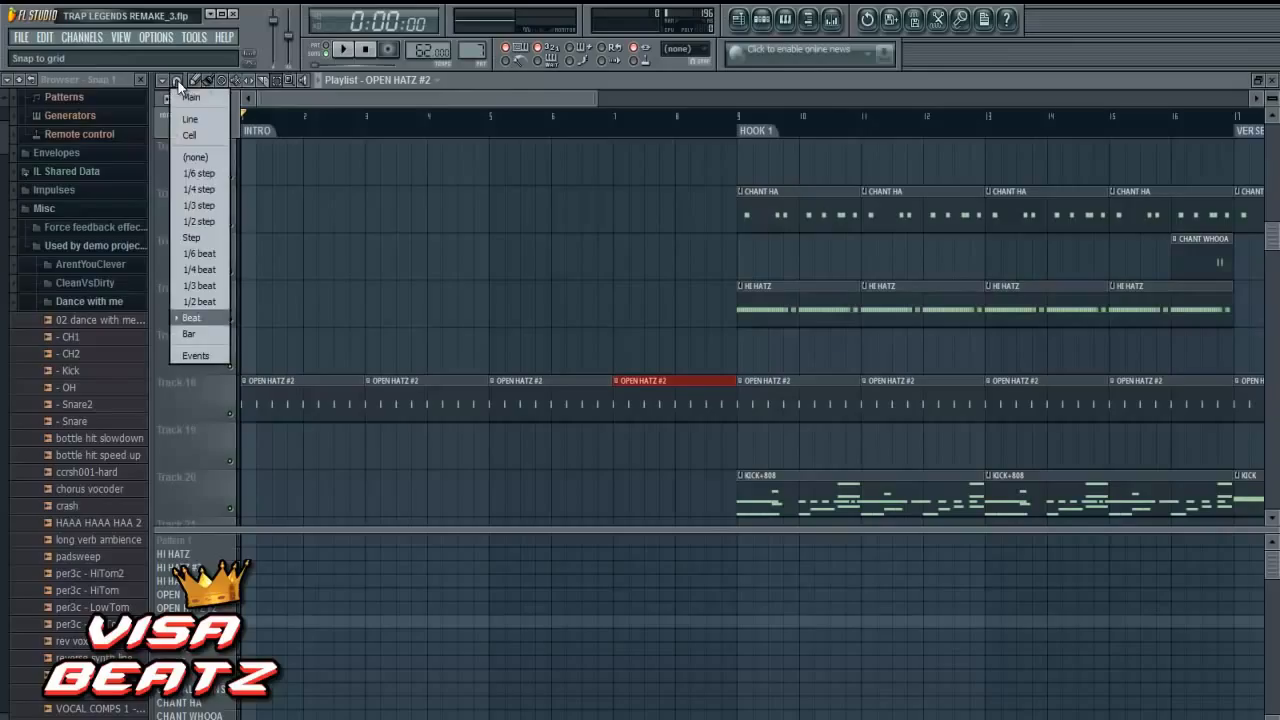
pyautogui.click(199, 317)
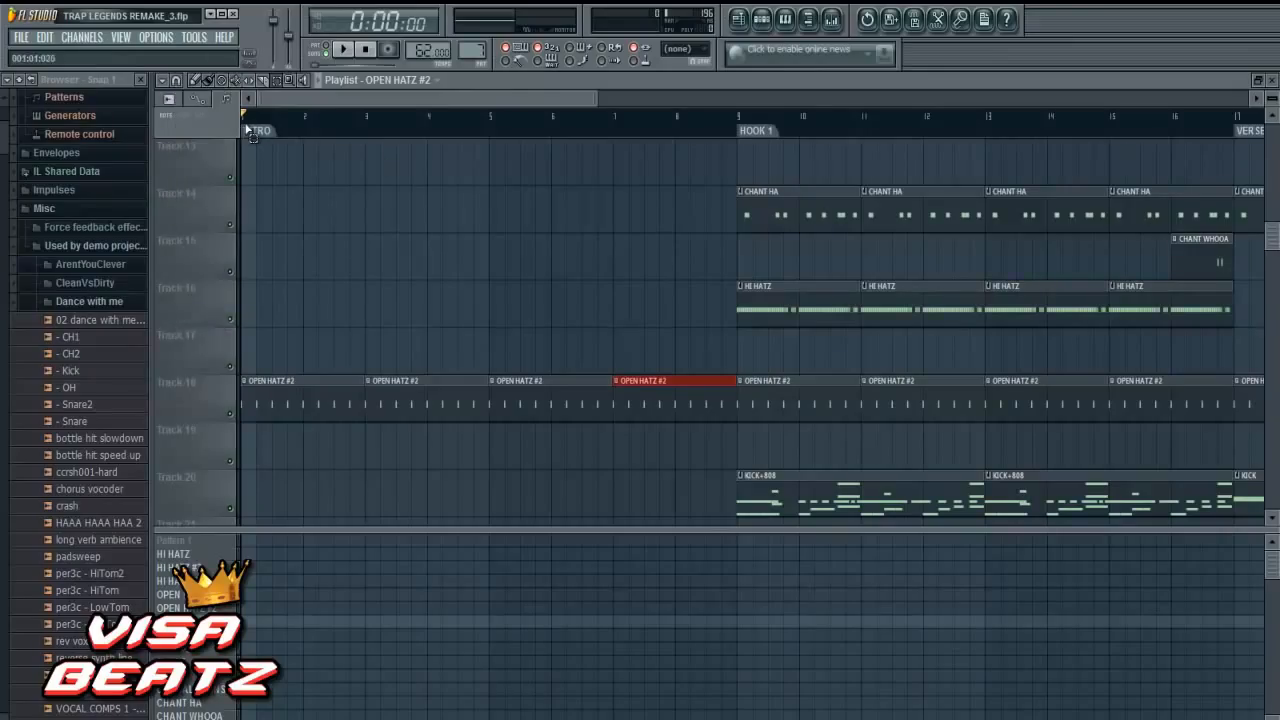
pyautogui.moveTo(245, 125); pyautogui.dragTo(738, 146)
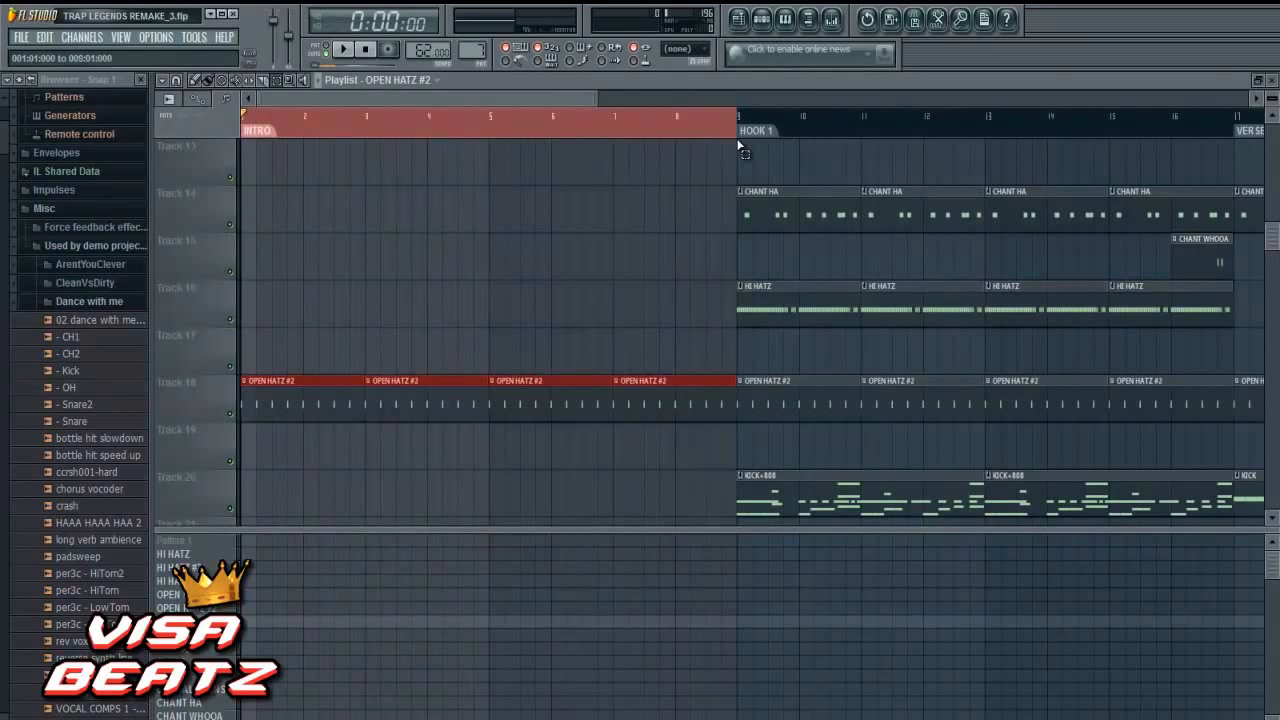
pyautogui.click(195, 84)
# - Open the mixer, reposition its window higher over the playlist and check the named inserts
pyautogui.scroll(2, 678, 233)
pyautogui.scroll(5, 680, 228)
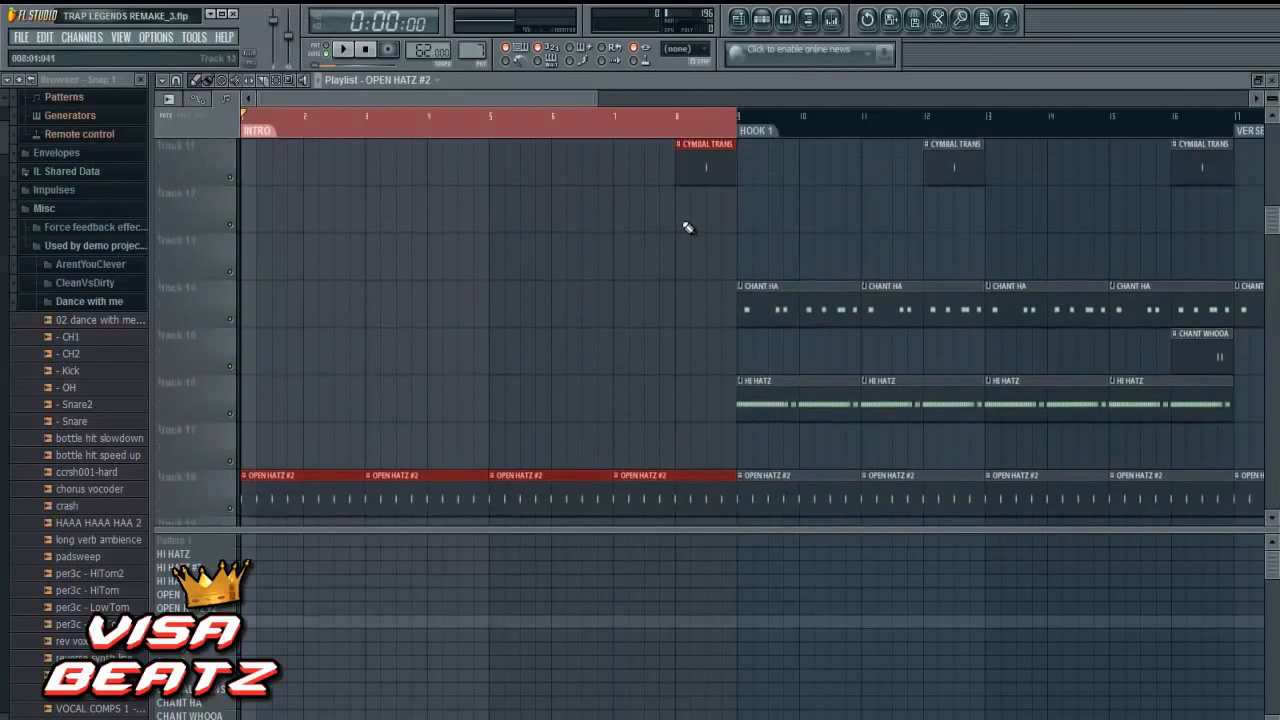
pyautogui.click(833, 22)
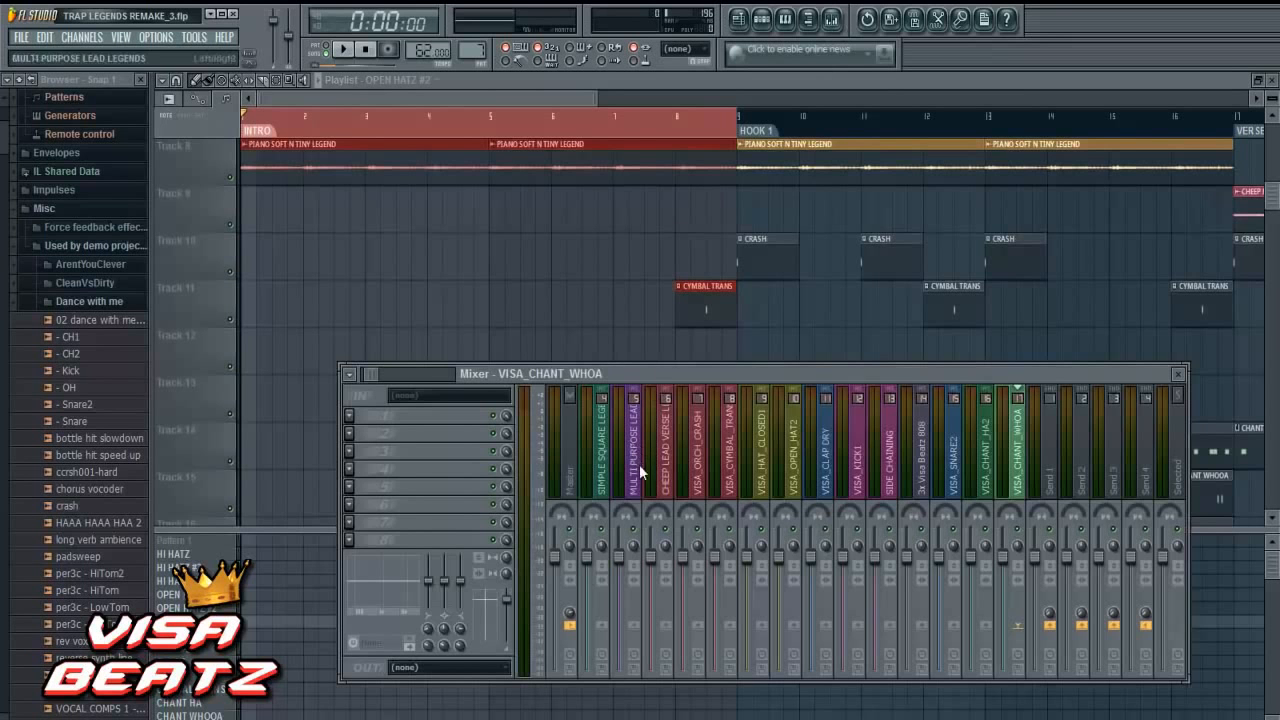
pyautogui.moveTo(649, 372); pyautogui.dragTo(697, 319)
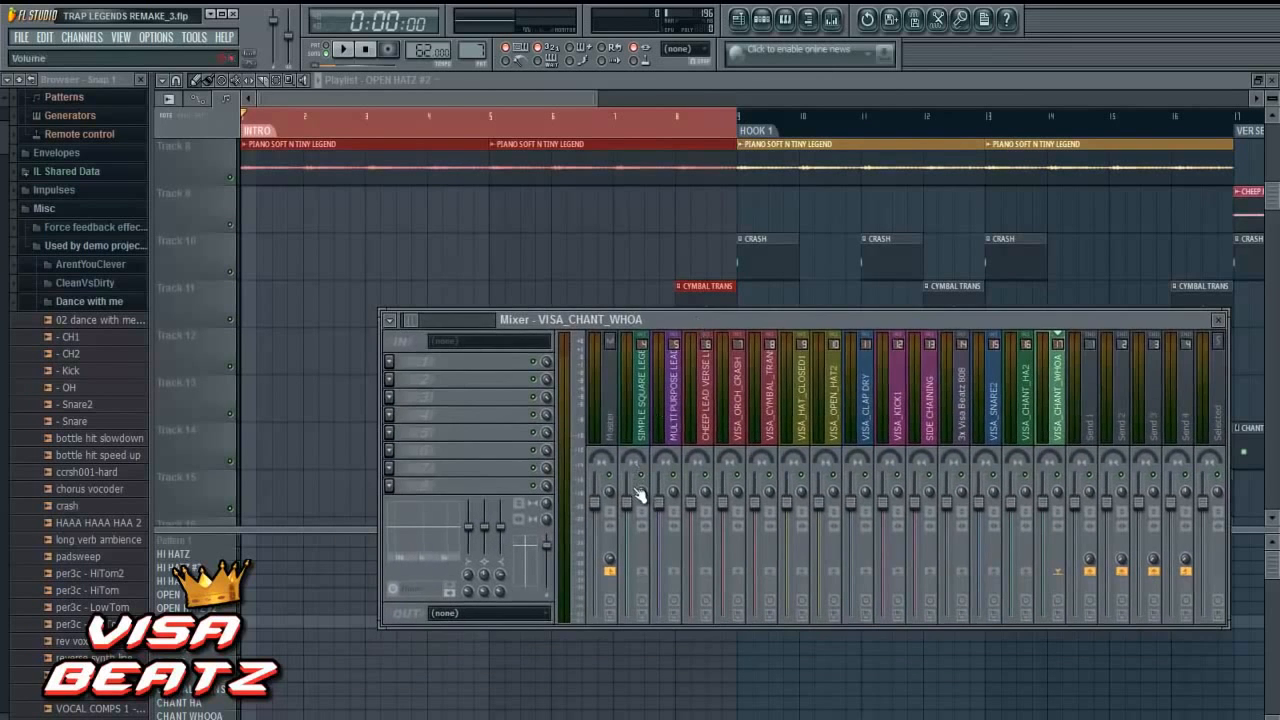
pyautogui.scroll(-2, 663, 425)
pyautogui.scroll(-3, 663, 425)
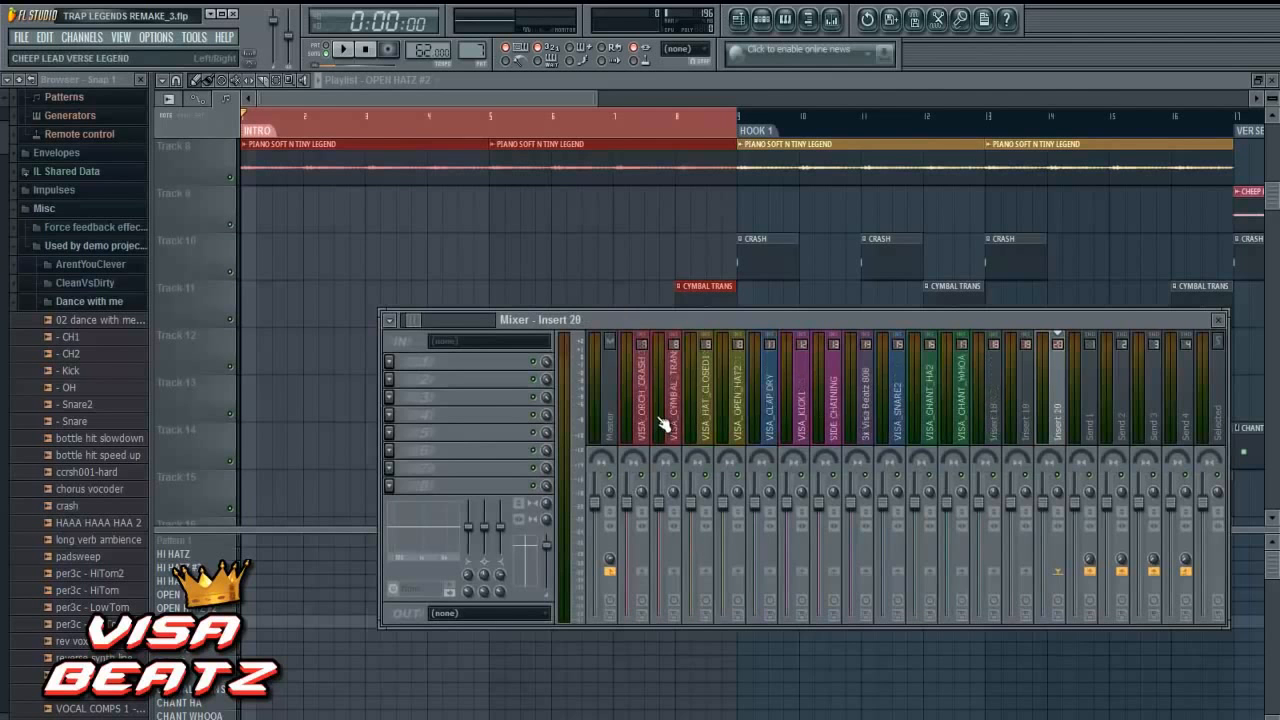
pyautogui.scroll(12, 663, 425)
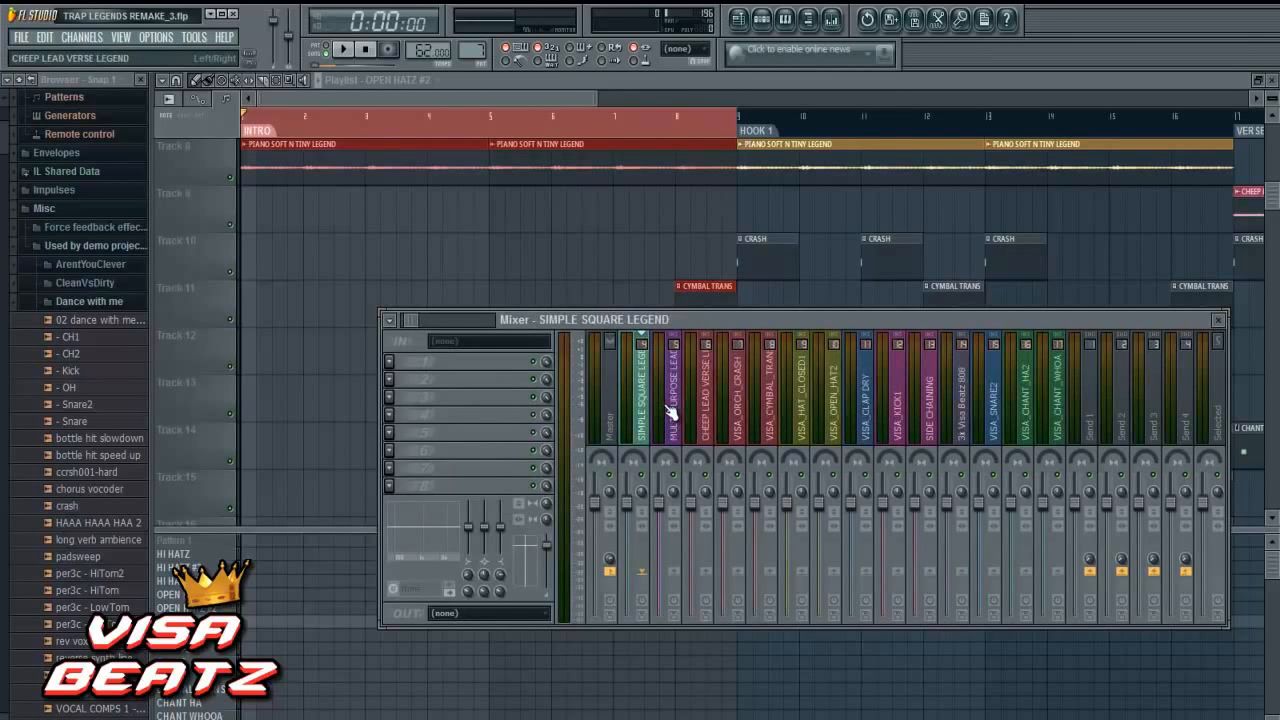
pyautogui.scroll(2, 663, 425)
pyautogui.scroll(2, 660, 425)
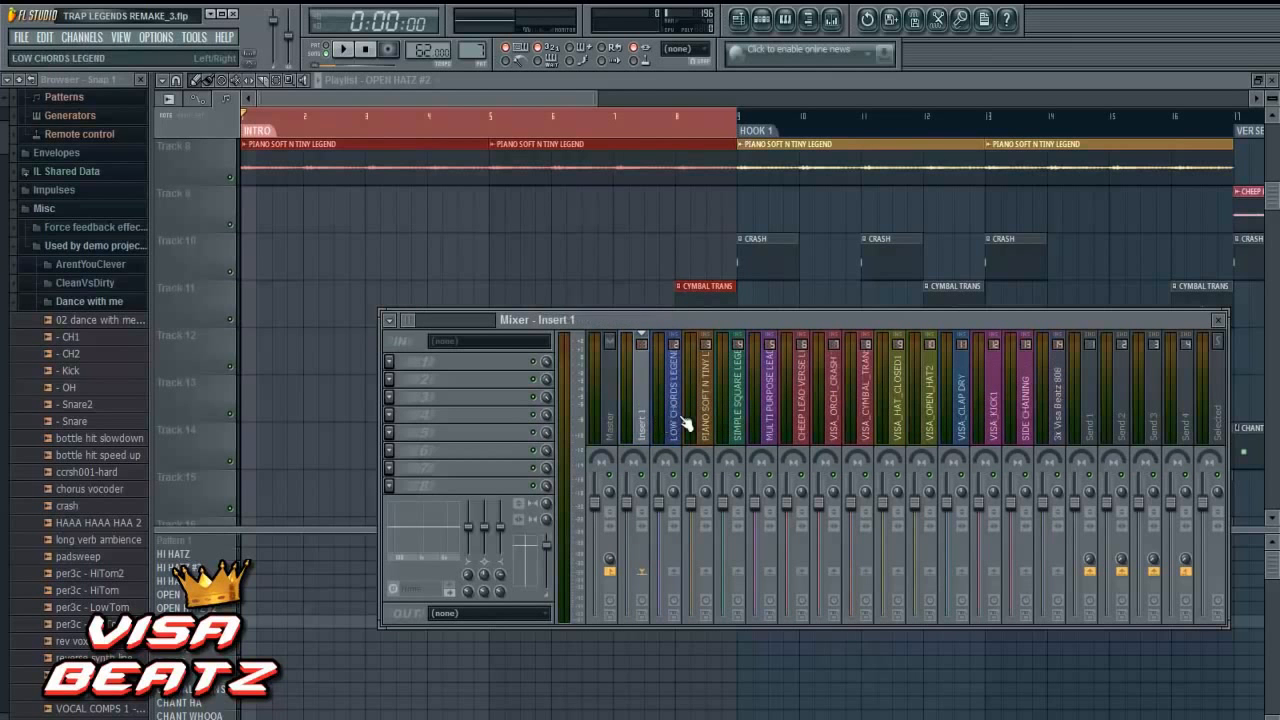
# - Lower the volume faders of mixer inserts 2 to 7, LOW CHORDS LEGEND through VISA_ORCH_CRASH, all the way down
pyautogui.click(680, 422)
pyautogui.moveTo(663, 507); pyautogui.dragTo(663, 617)
pyautogui.moveTo(697, 512); pyautogui.dragTo(714, 640)
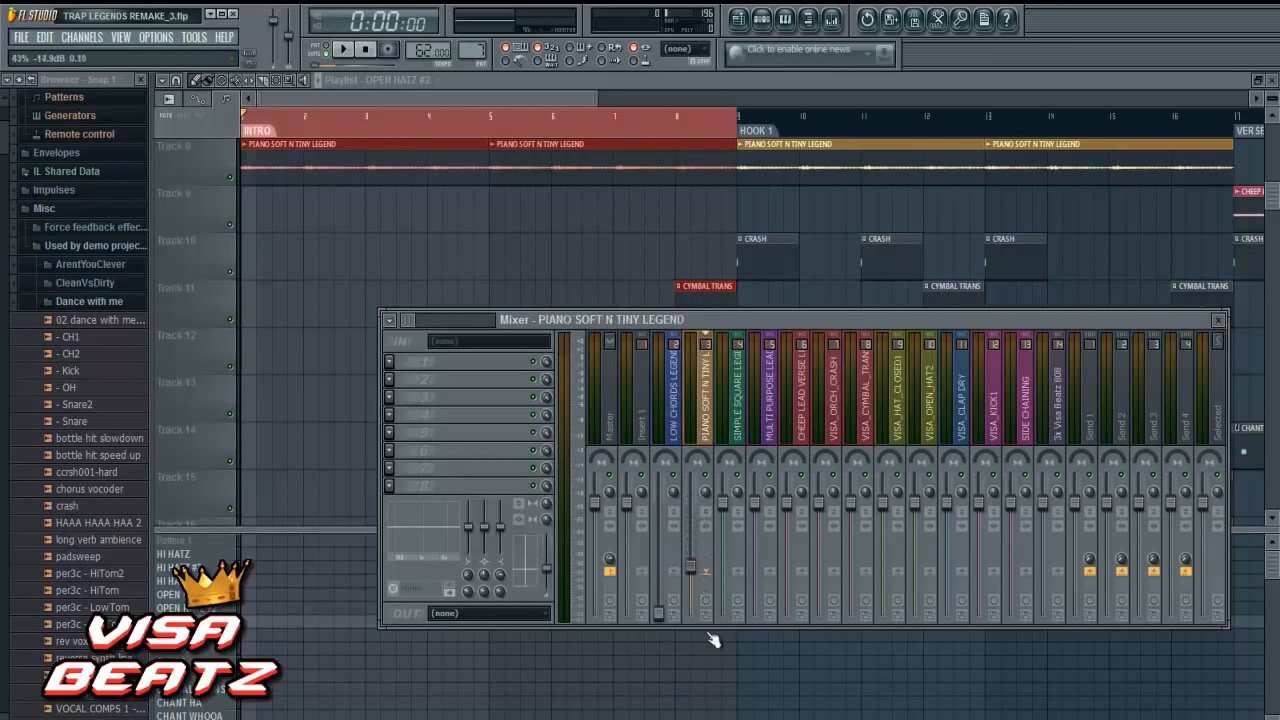
pyautogui.moveTo(731, 506); pyautogui.dragTo(750, 717)
pyautogui.moveTo(766, 506); pyautogui.dragTo(786, 674)
pyautogui.moveTo(793, 500); pyautogui.dragTo(822, 695)
pyautogui.moveTo(818, 503); pyautogui.dragTo(843, 708)
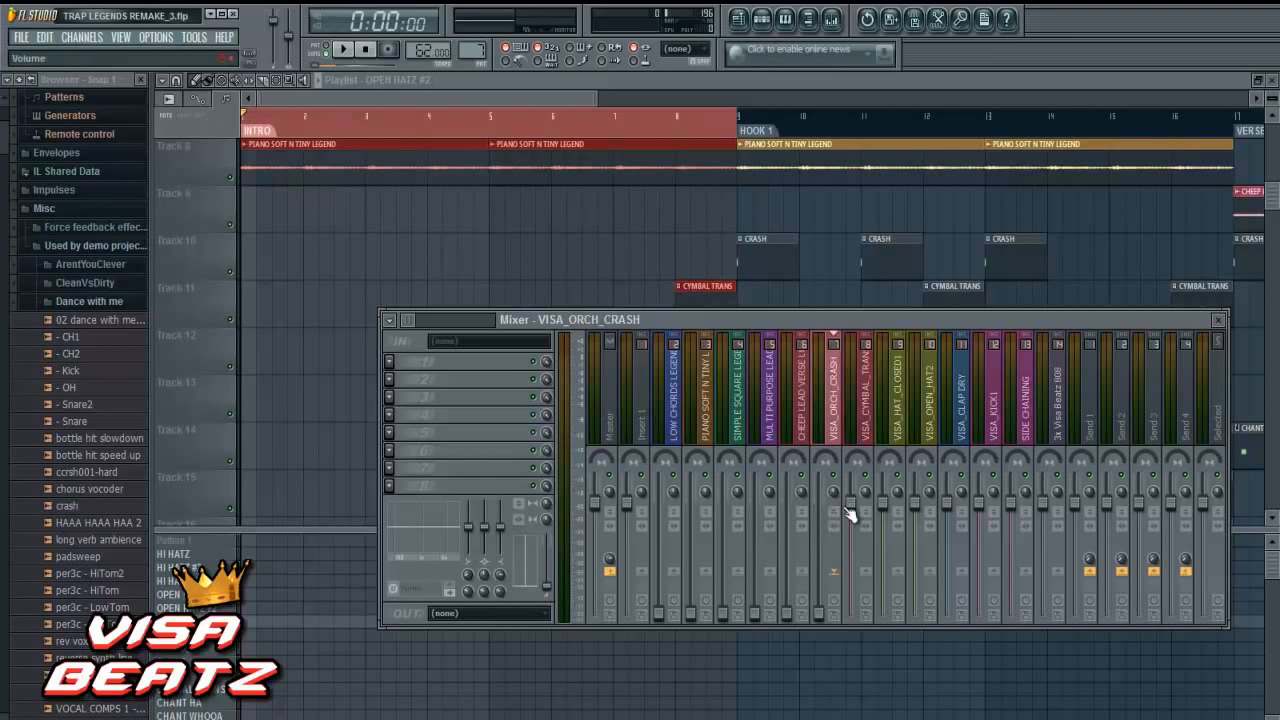
# - Lower the volume faders of the remaining named inserts, VISA_CYMBAL_TRANS through VISA_CHANT_WHOA, all the way down
pyautogui.moveTo(850, 503); pyautogui.dragTo(886, 663)
pyautogui.moveTo(885, 502); pyautogui.dragTo(905, 690)
pyautogui.moveTo(1042, 502); pyautogui.dragTo(1042, 518)
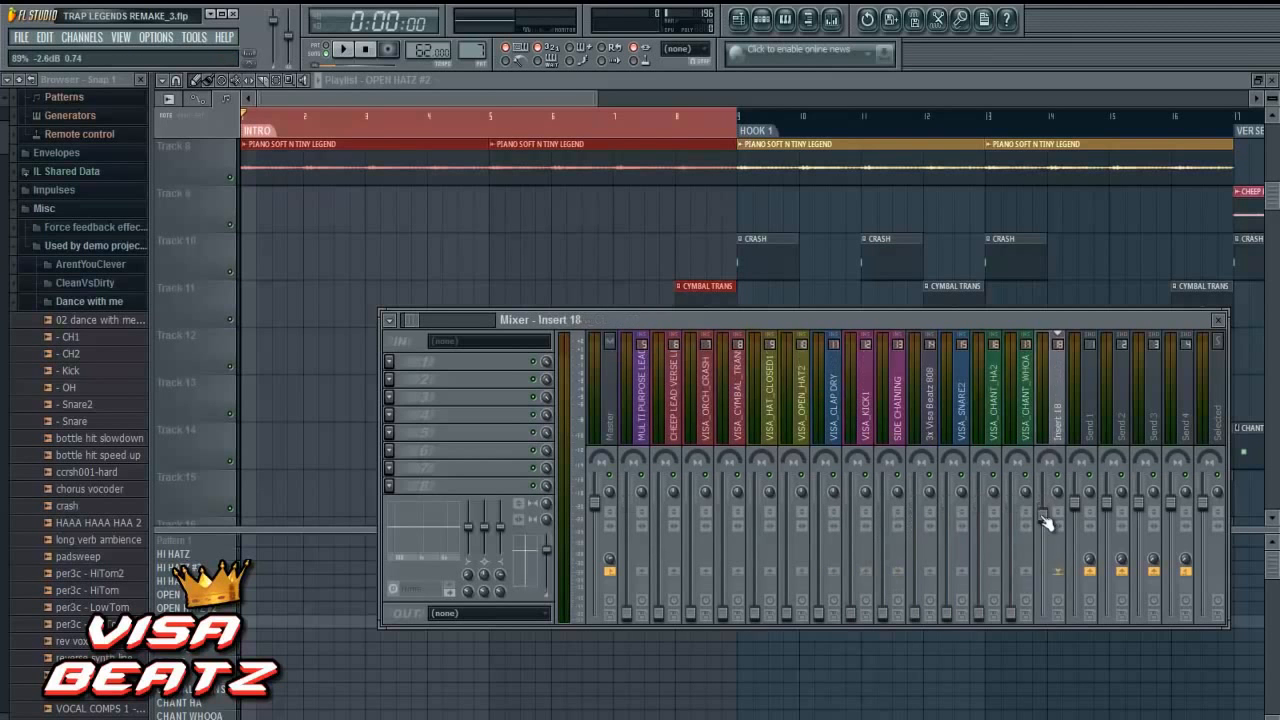
pyautogui.rightClick(1042, 516)
pyautogui.click(1050, 525)
pyautogui.press('F9')
pyautogui.scroll(2, 506, 249)
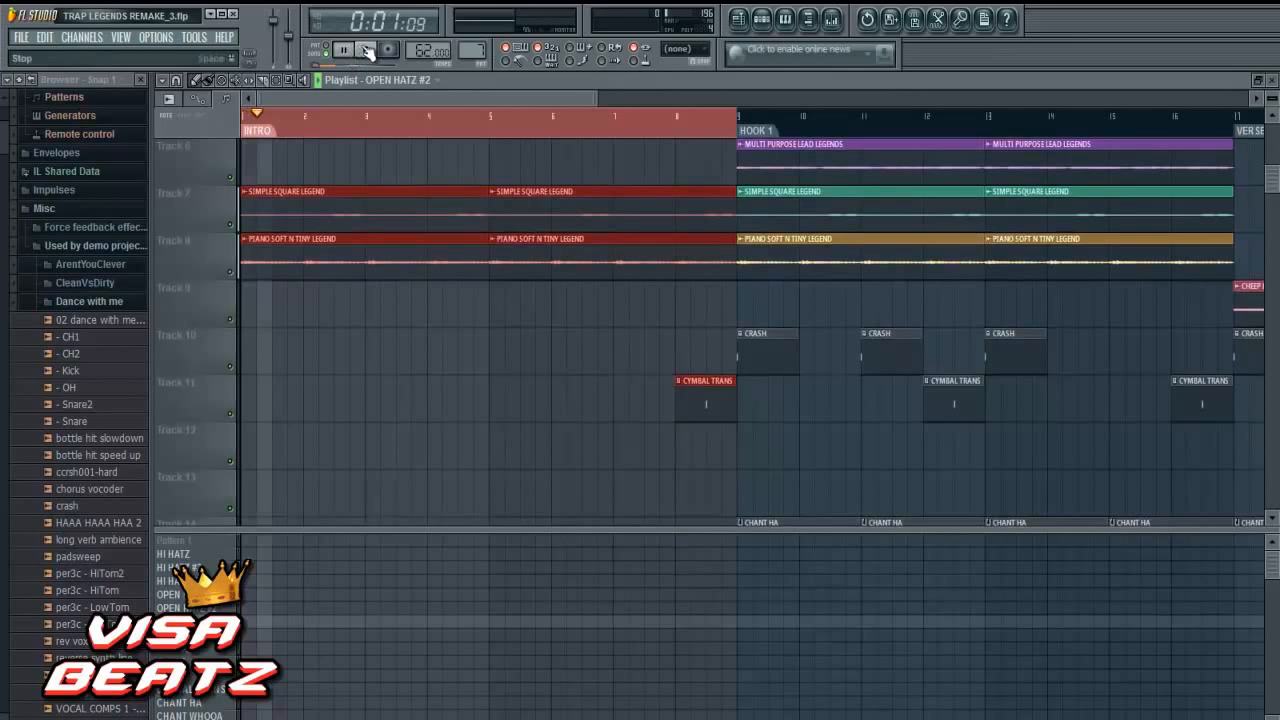
pyautogui.click(761, 19)
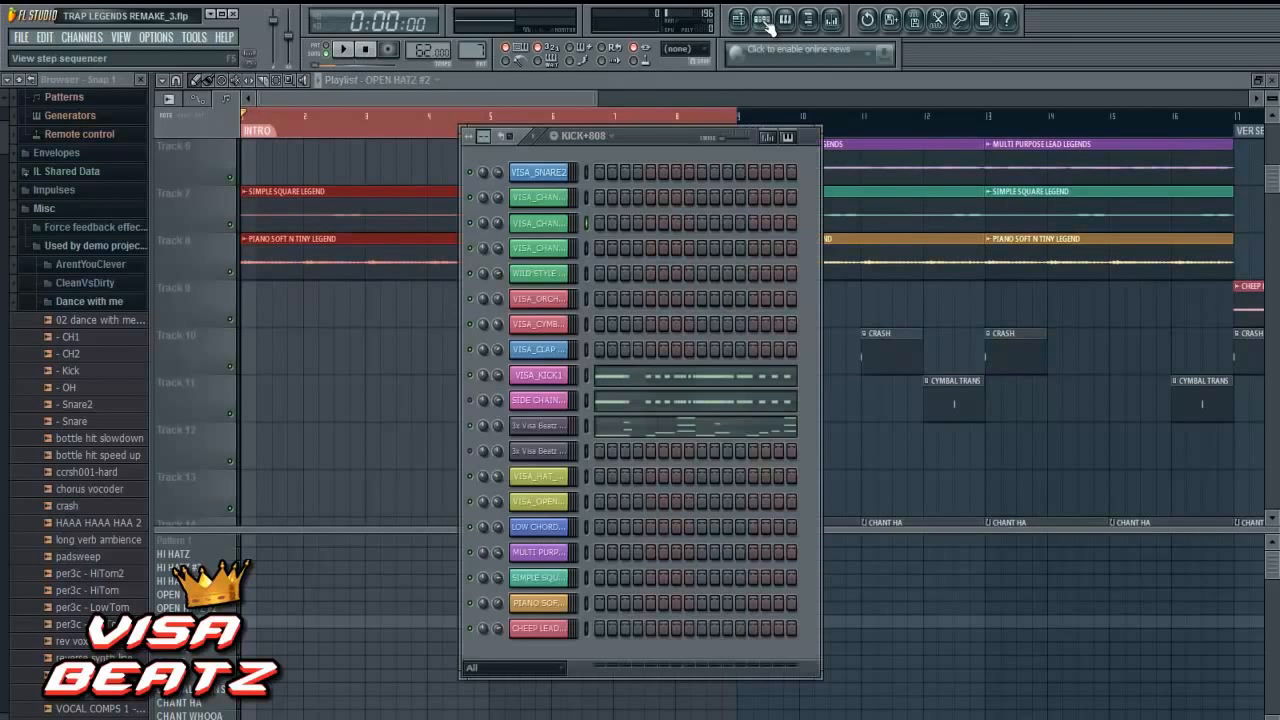
# - Insert the Wave Candy effect in slot 8 of the Master mixer track
pyautogui.click(831, 19)
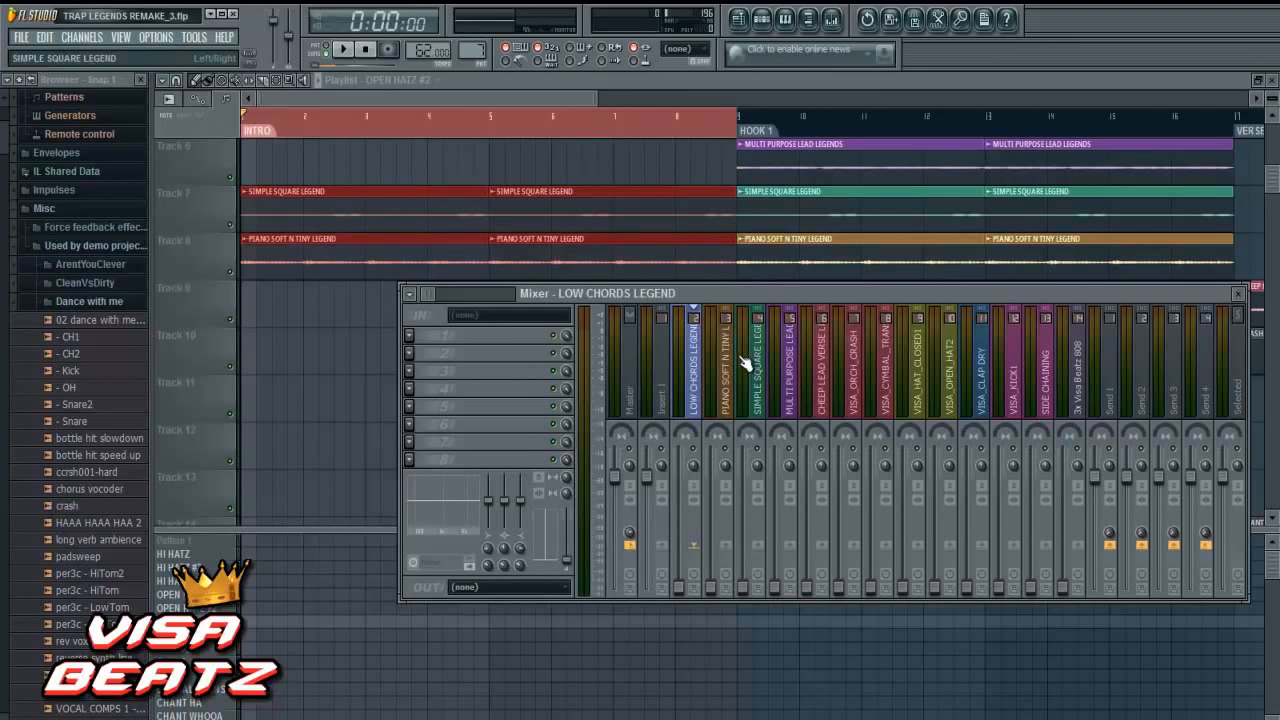
pyautogui.click(632, 402)
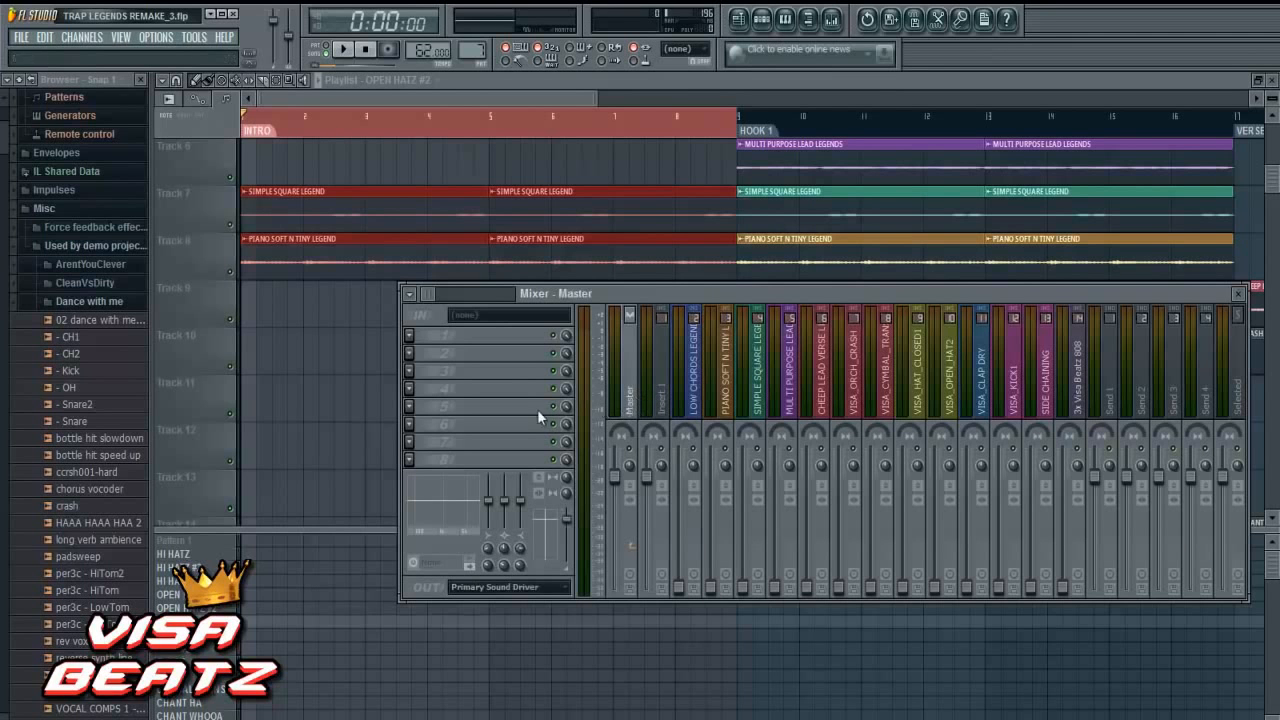
pyautogui.click(412, 462)
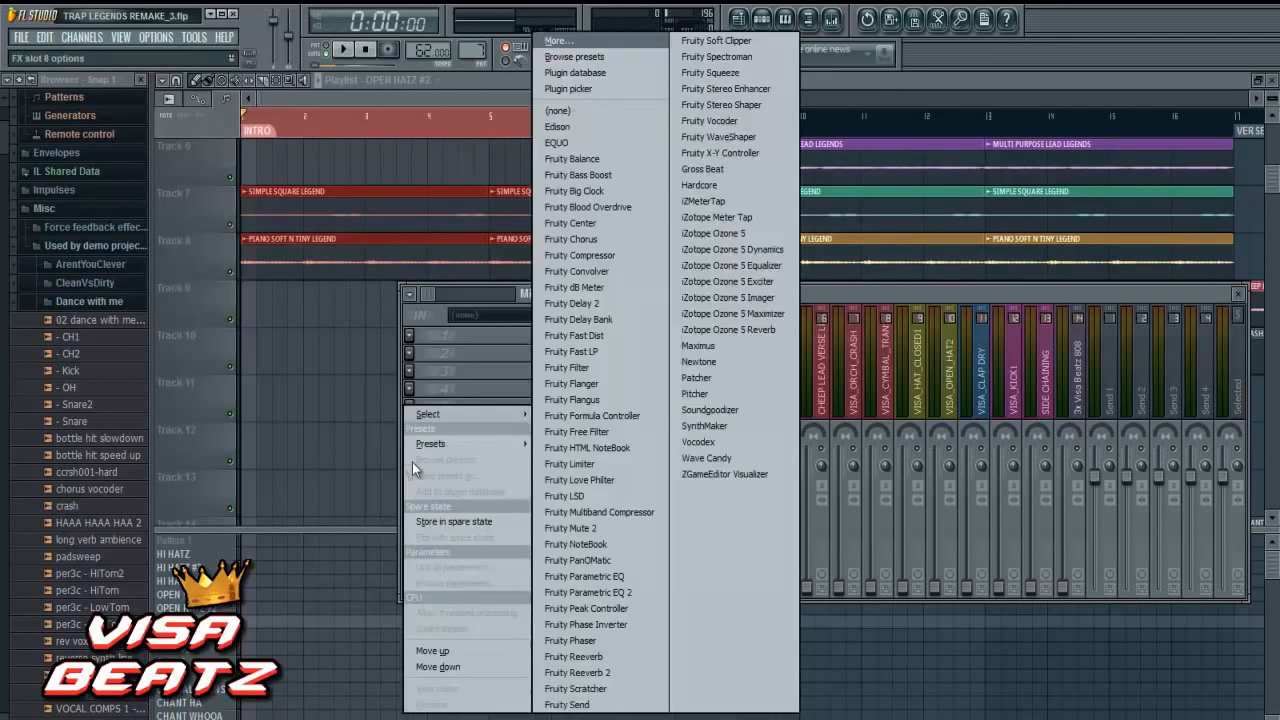
pyautogui.moveTo(430, 413)
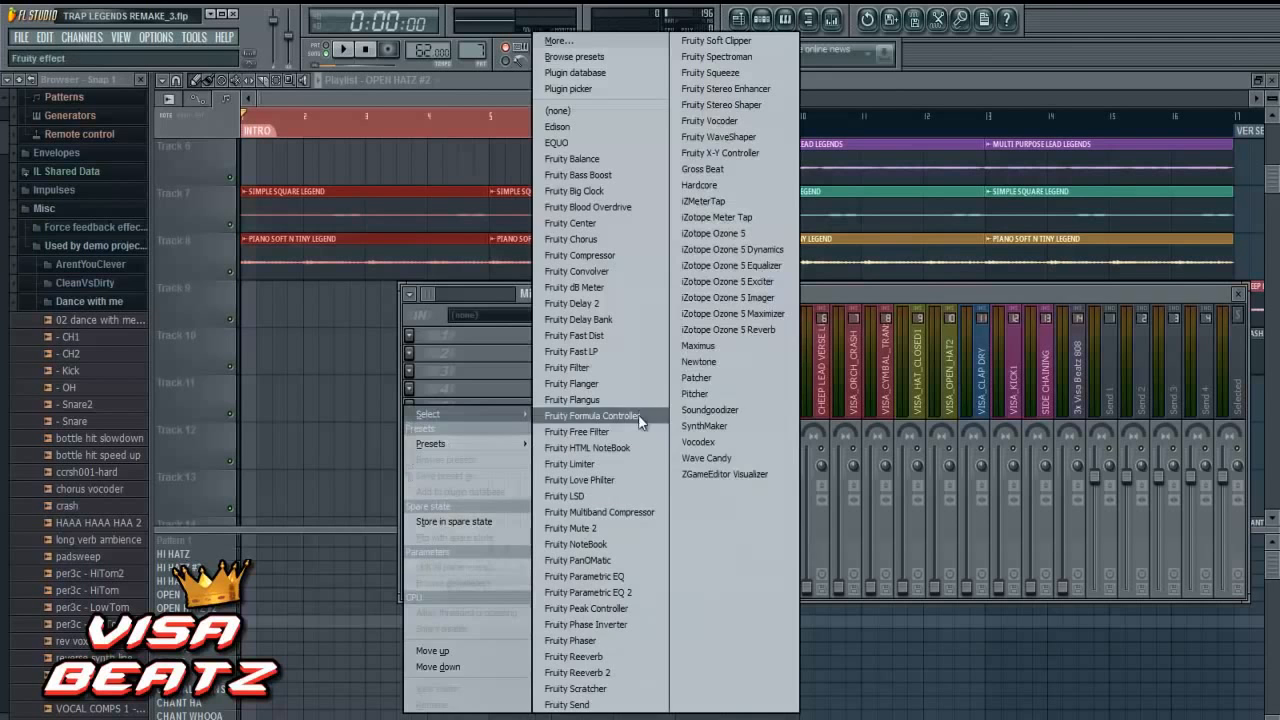
pyautogui.click(730, 457)
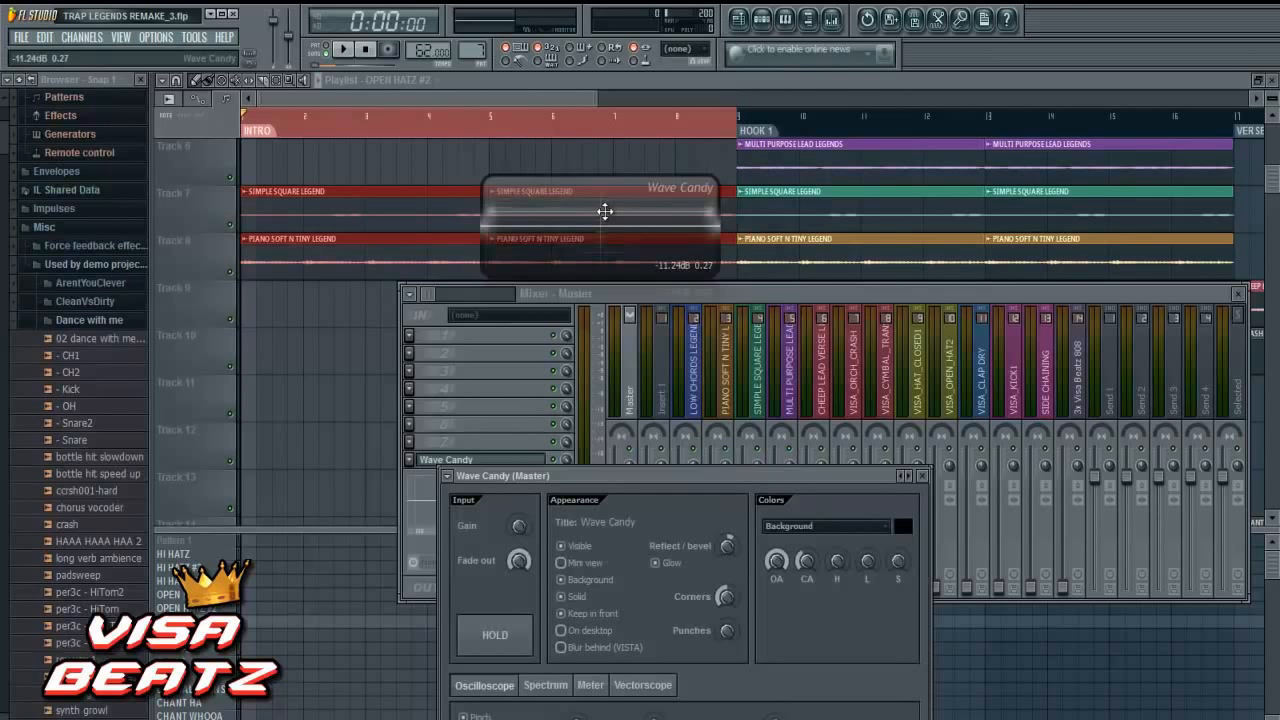
# - Switch Wave Candy to Meter mode, close its settings and place the floating meter below the mixer
pyautogui.moveTo(605, 210); pyautogui.dragTo(1150, 512)
pyautogui.moveTo(847, 472); pyautogui.dragTo(849, 317)
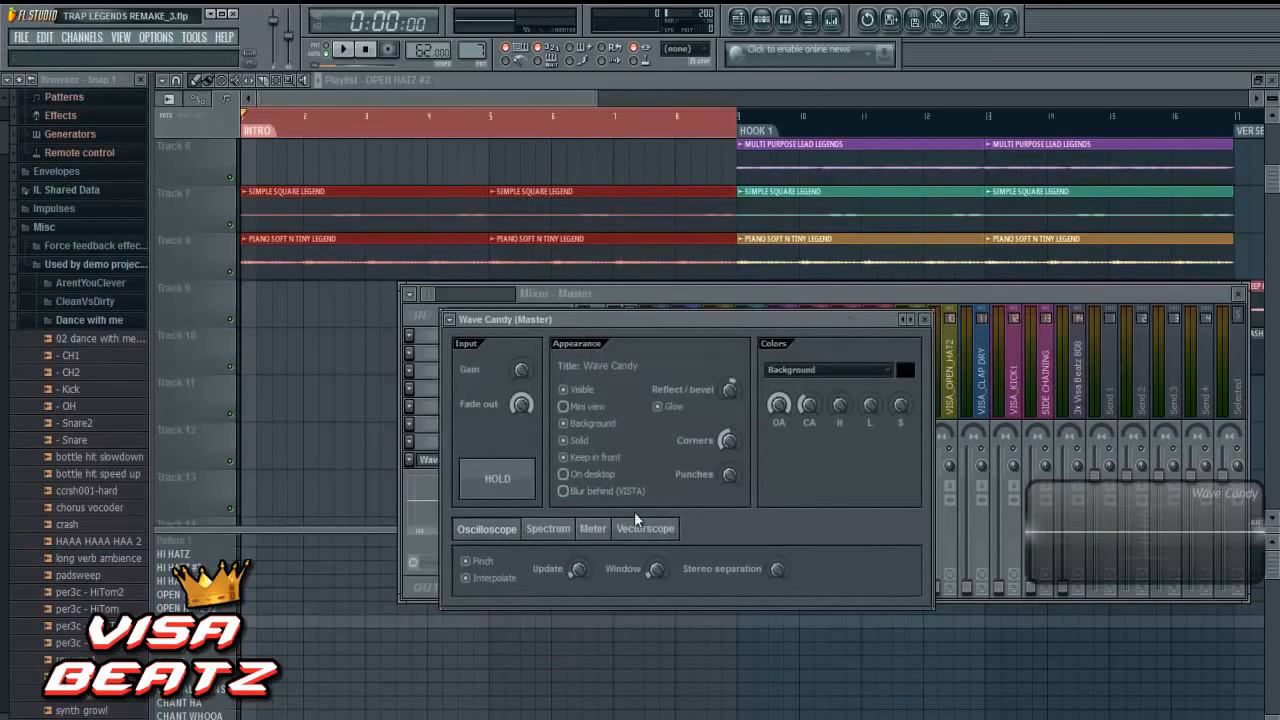
pyautogui.click(593, 529)
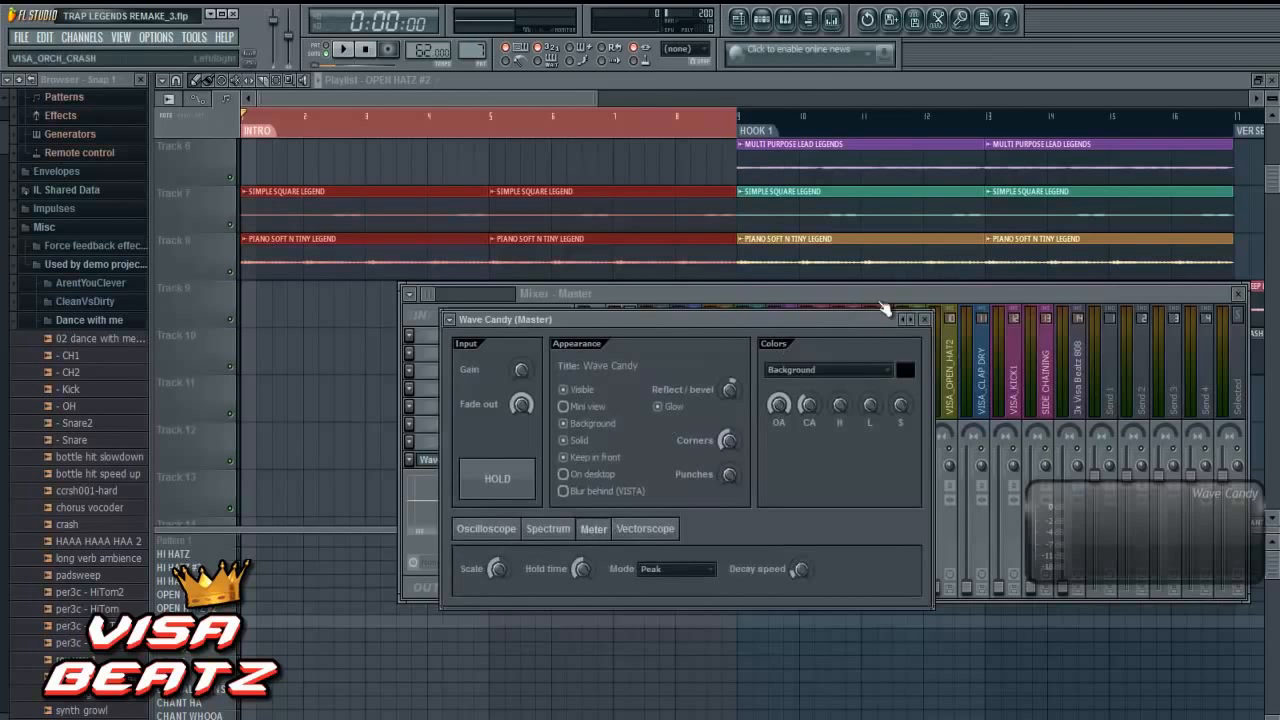
pyautogui.click(924, 319)
pyautogui.moveTo(1075, 508); pyautogui.dragTo(1076, 626)
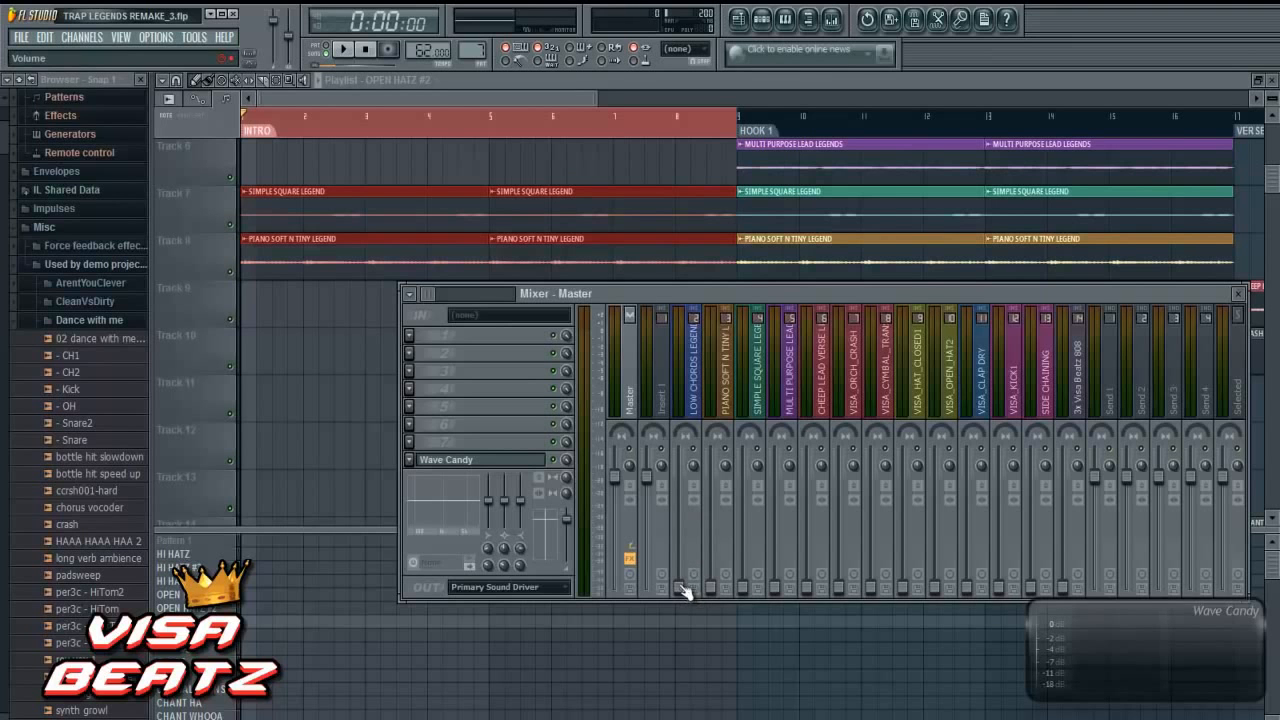
# - Raise the LOW CHORDS LEGEND volume fader partway and play the intro briefly to check its level
pyautogui.click(693, 400)
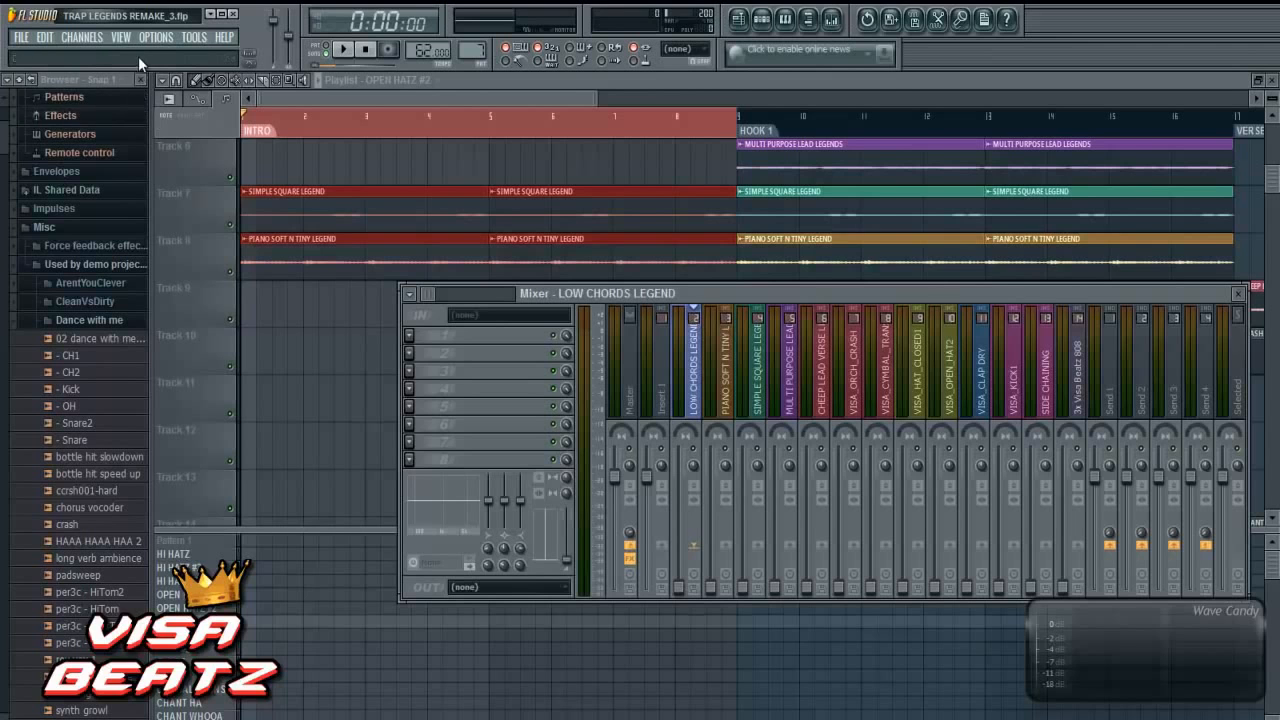
pyautogui.moveTo(685, 587); pyautogui.dragTo(681, 550)
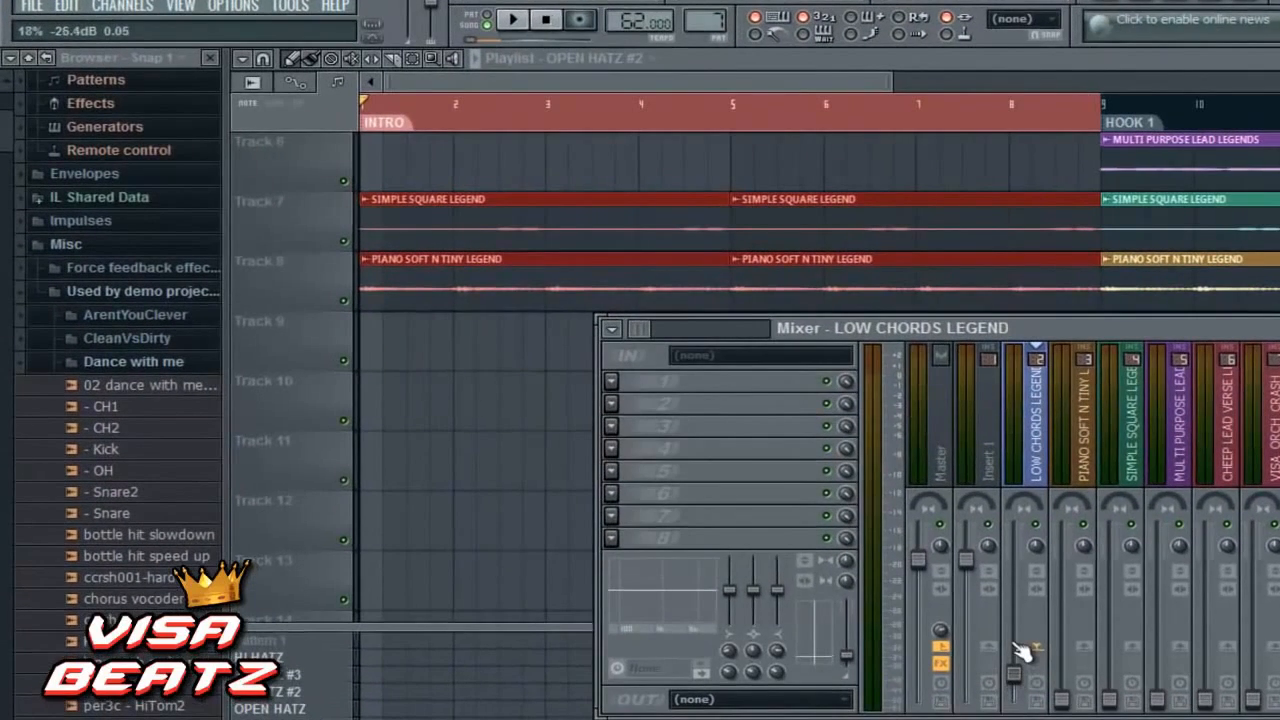
pyautogui.moveTo(1020, 648); pyautogui.dragTo(1020, 614)
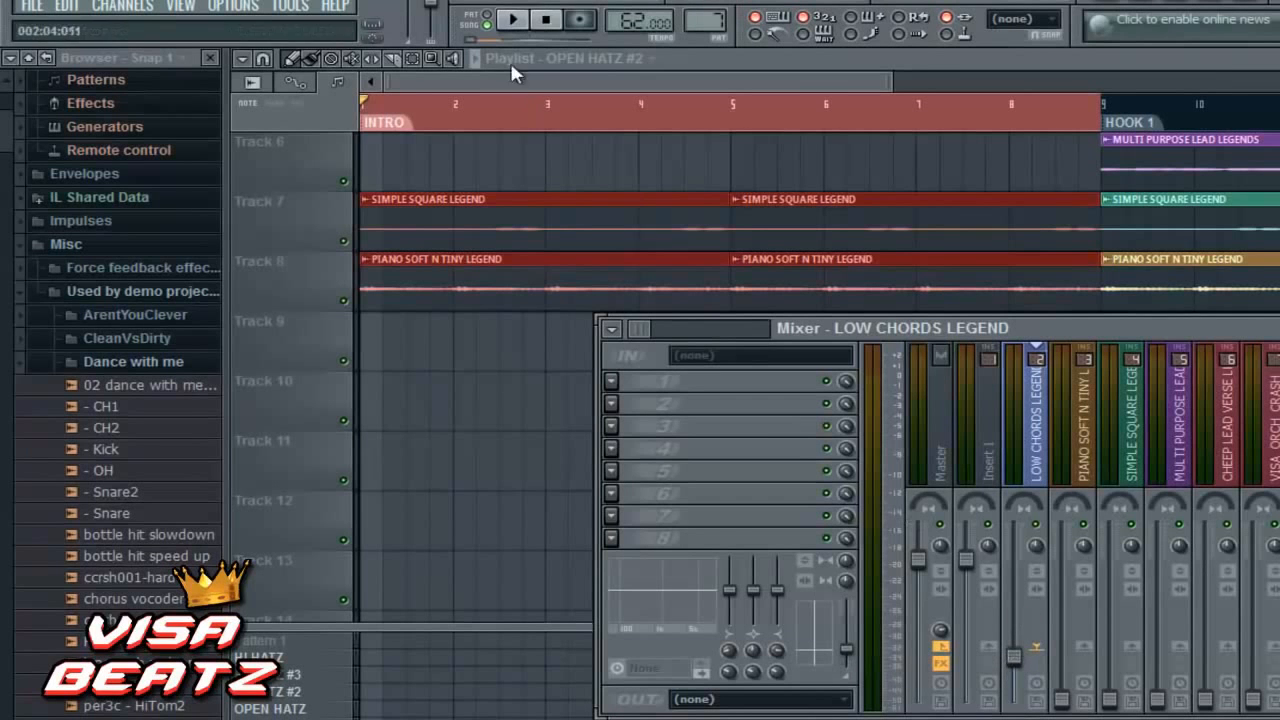
pyautogui.click(515, 21)
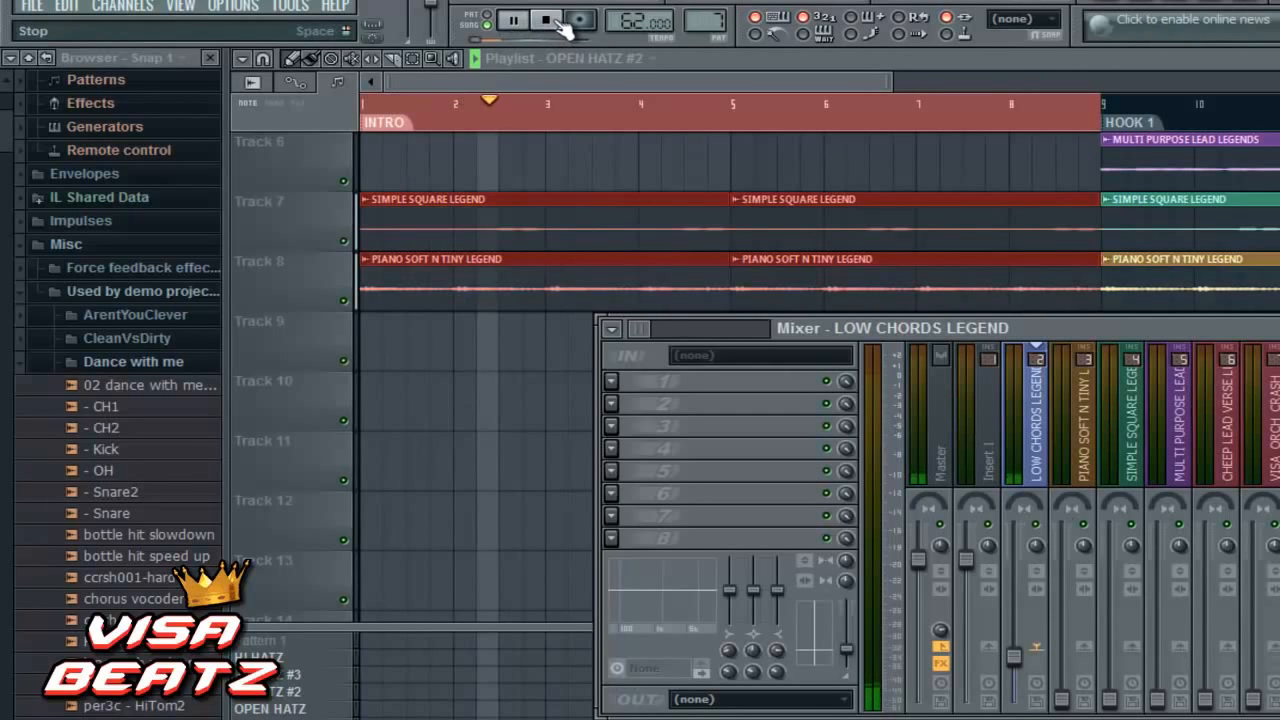
pyautogui.click(553, 24)
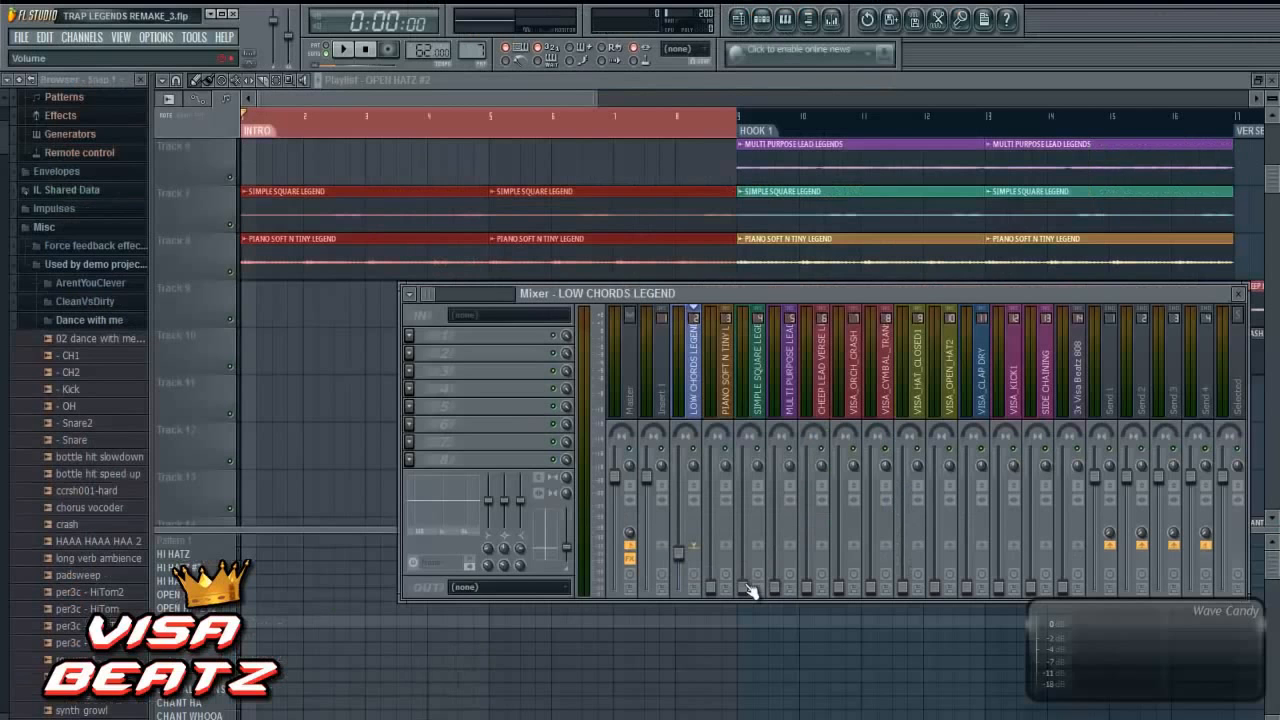
# - Raise the SIMPLE SQUARE LEGEND volume fader to just below the LOW CHORDS LEGEND fader and play the intro to check the balance
pyautogui.click(748, 591)
pyautogui.moveTo(748, 582); pyautogui.dragTo(750, 547)
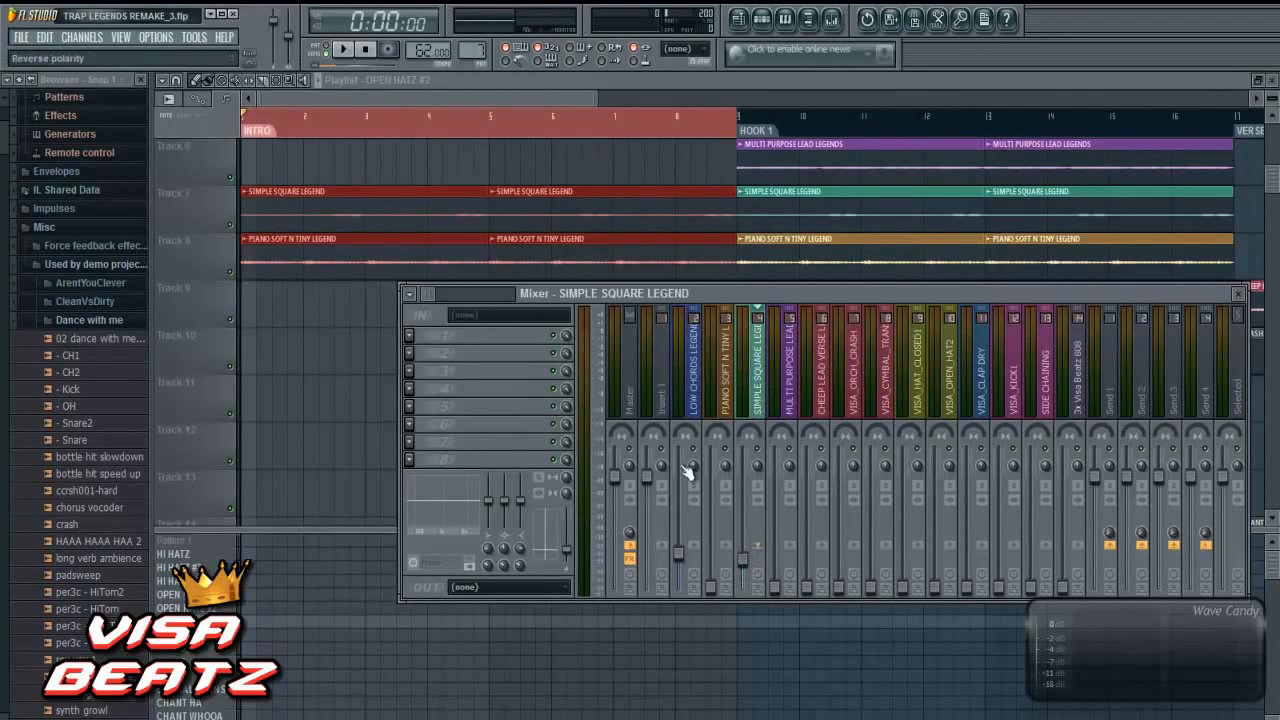
pyautogui.click(345, 50)
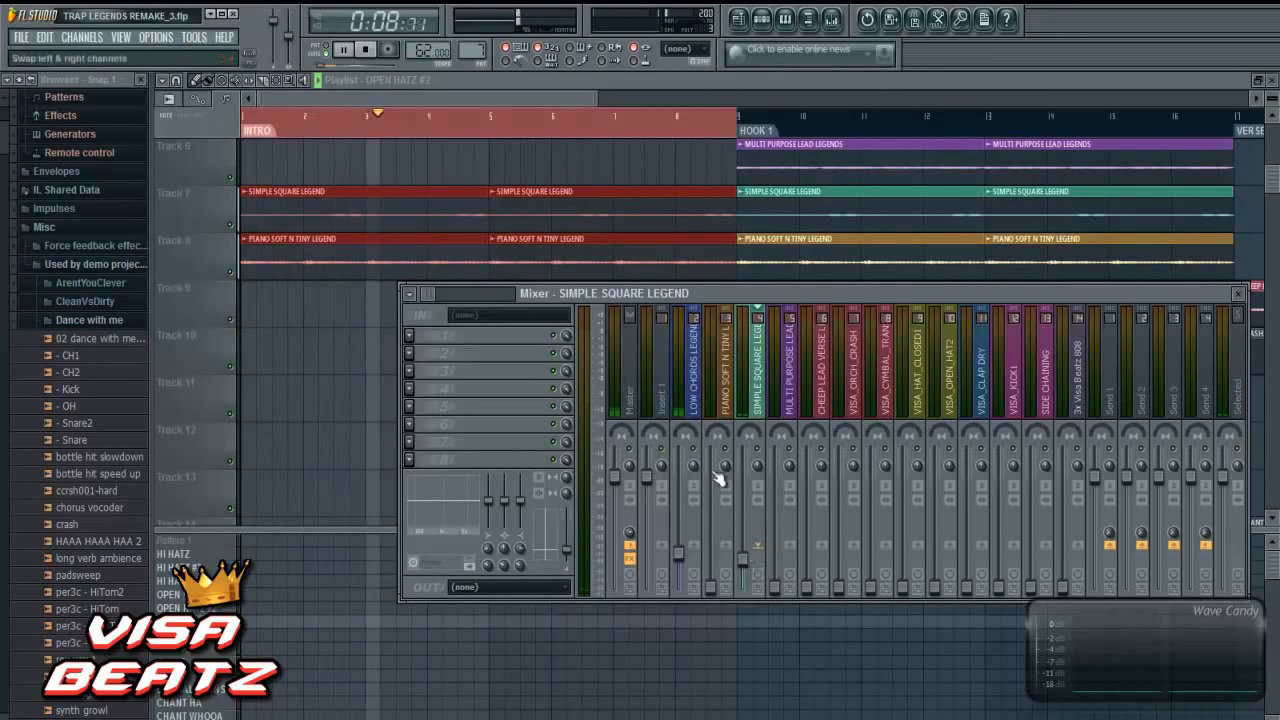
pyautogui.click(366, 50)
# - Raise the PIANO SOFT N TINY LEGEND fader to just above 30%, then play the intro and nudge SIMPLE SQUARE LEGEND up slightly
pyautogui.moveTo(716, 589); pyautogui.dragTo(712, 528)
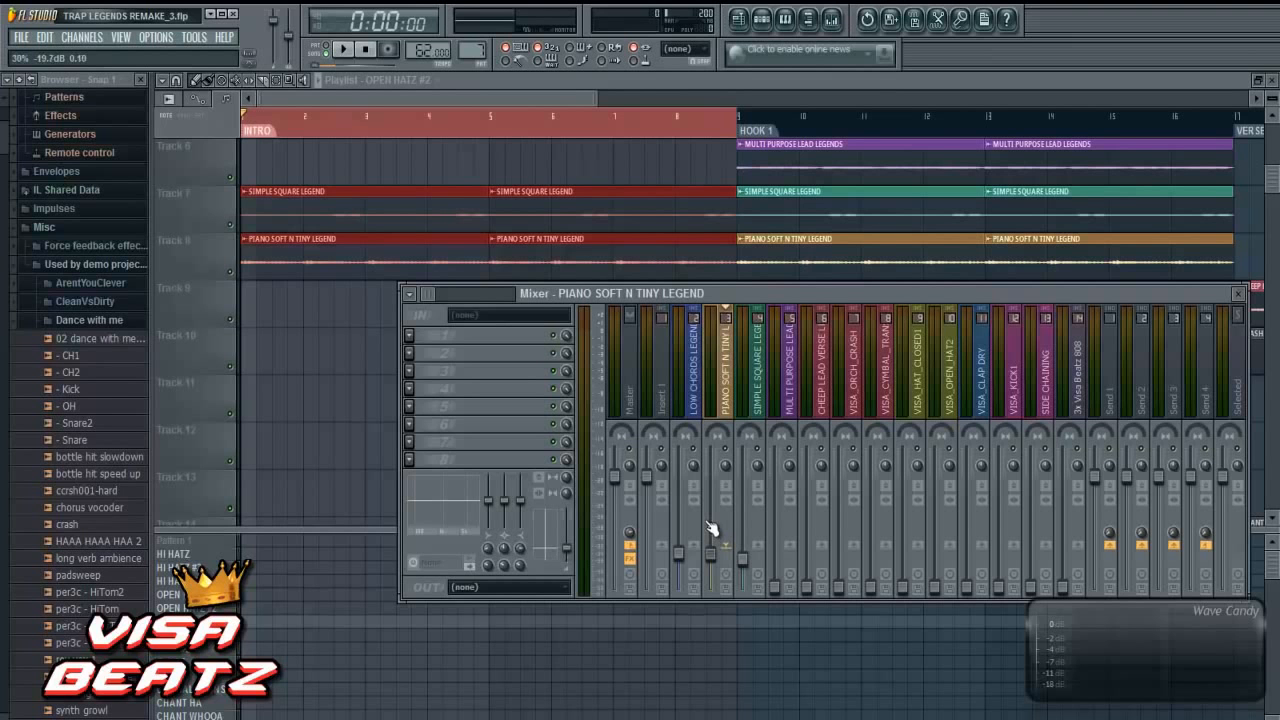
pyautogui.moveTo(712, 528); pyautogui.dragTo(708, 518)
pyautogui.click(343, 49)
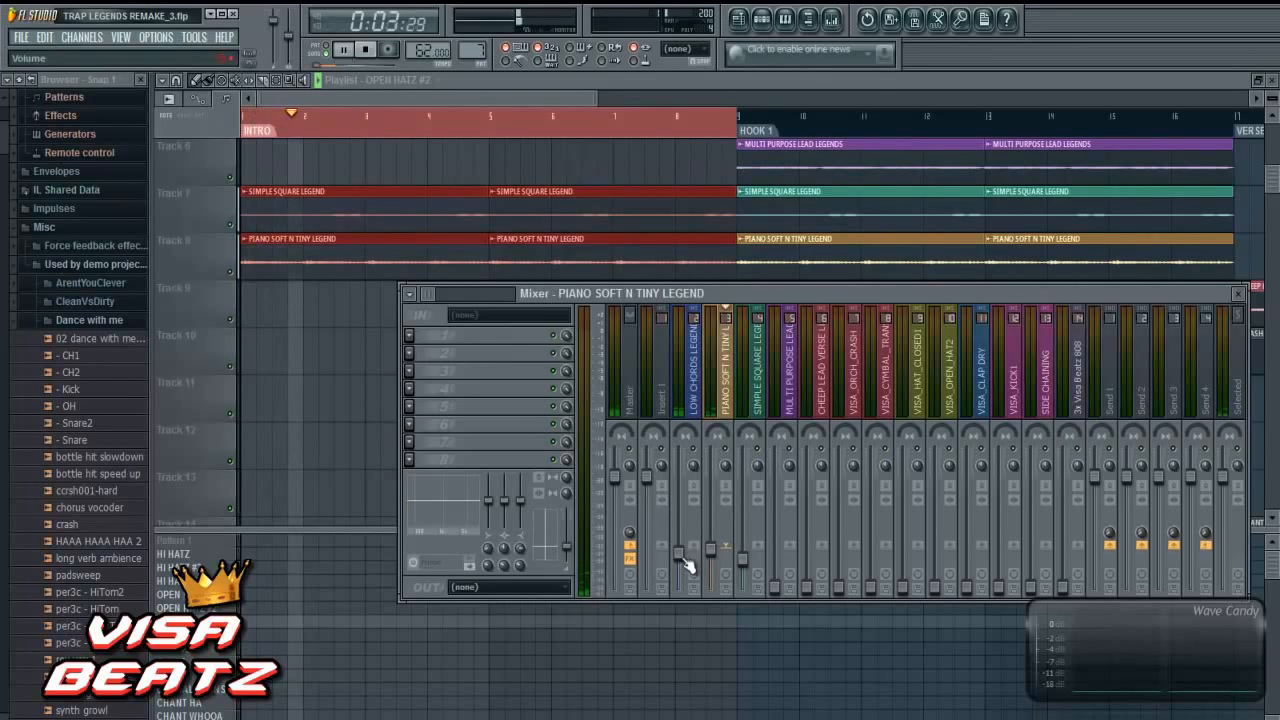
pyautogui.click(743, 565)
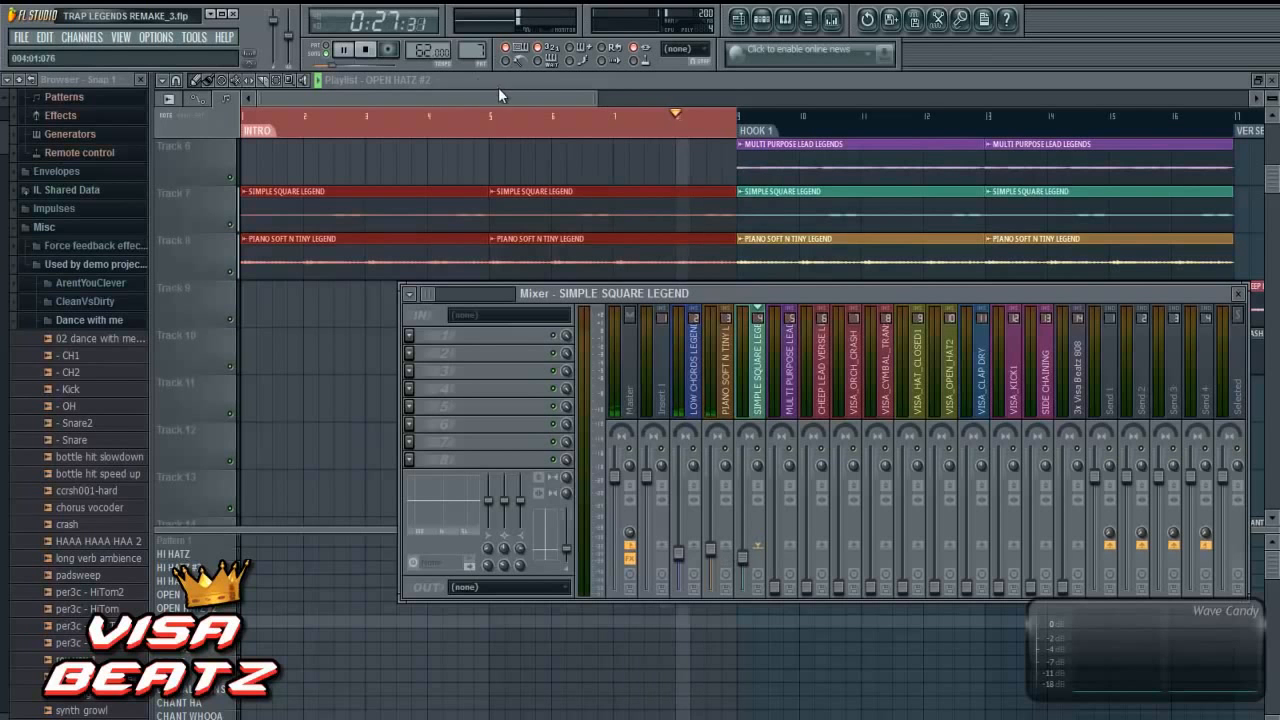
# - Hide the mixer, look over the intro's lower playlist tracks, stop playback and show the step sequencer
pyautogui.press('F9')
pyautogui.scroll(-5, 717, 280)
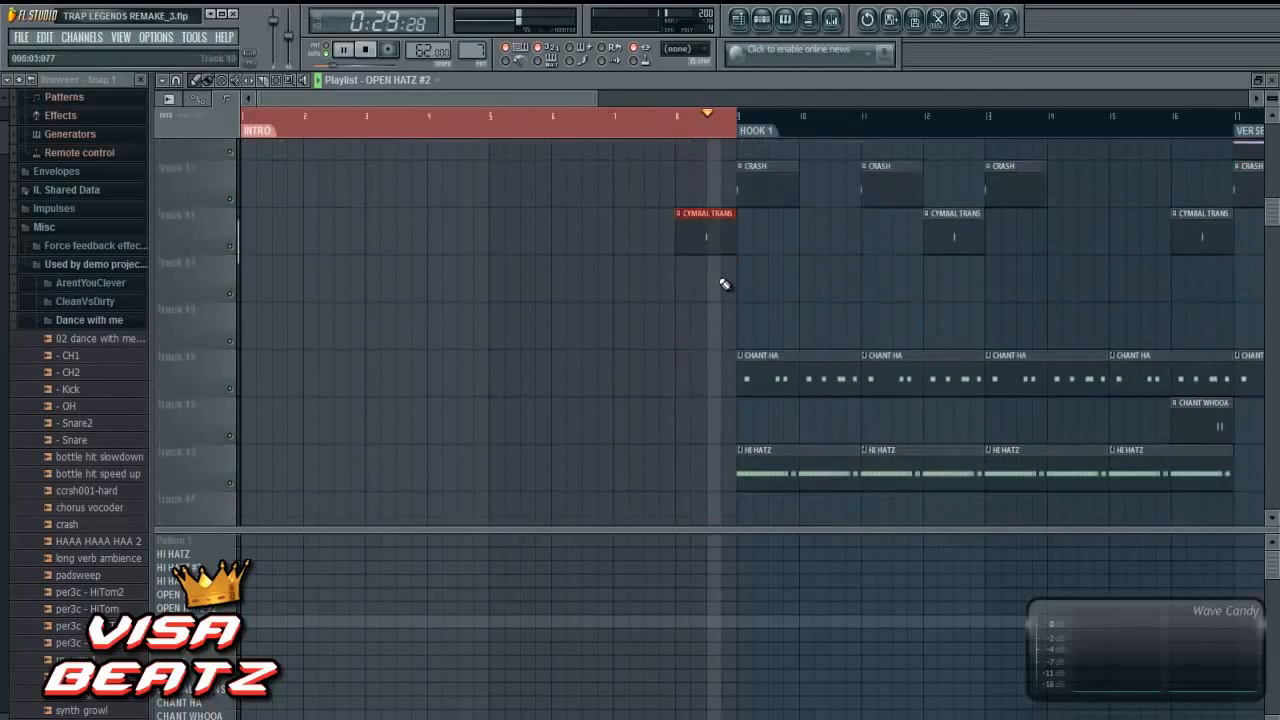
pyautogui.scroll(-2, 724, 282)
pyautogui.click(367, 51)
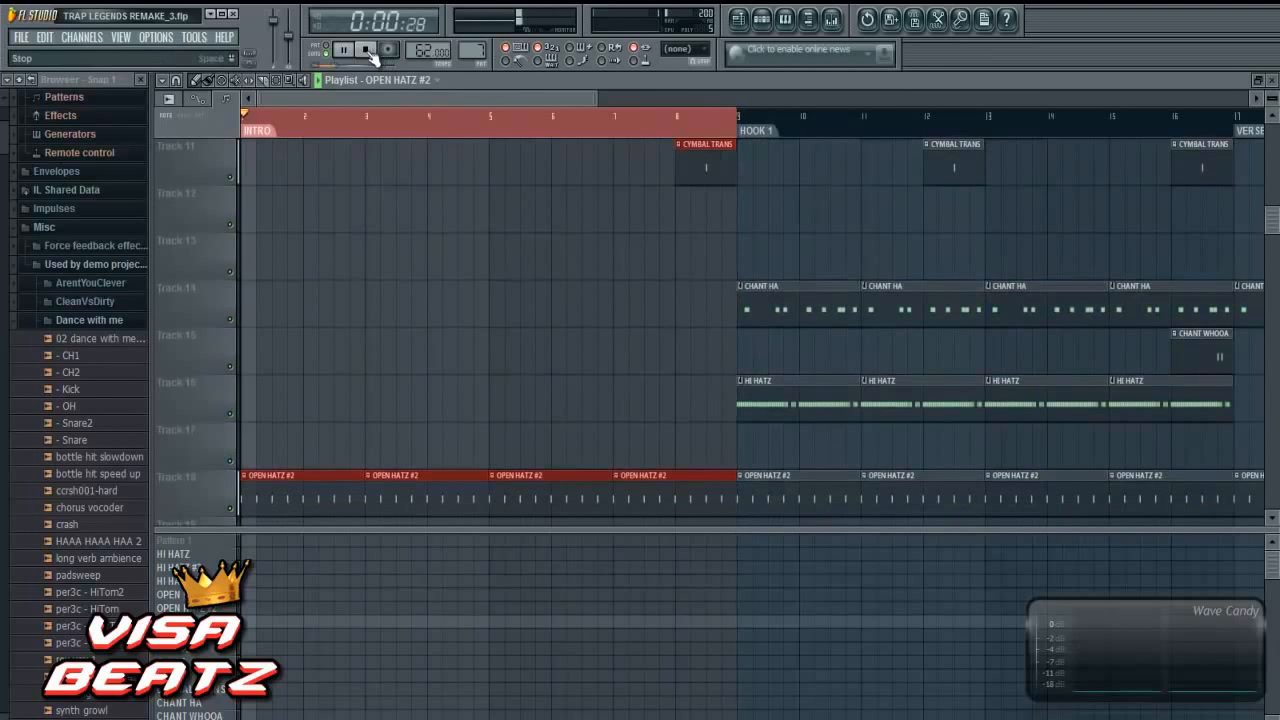
pyautogui.click(762, 20)
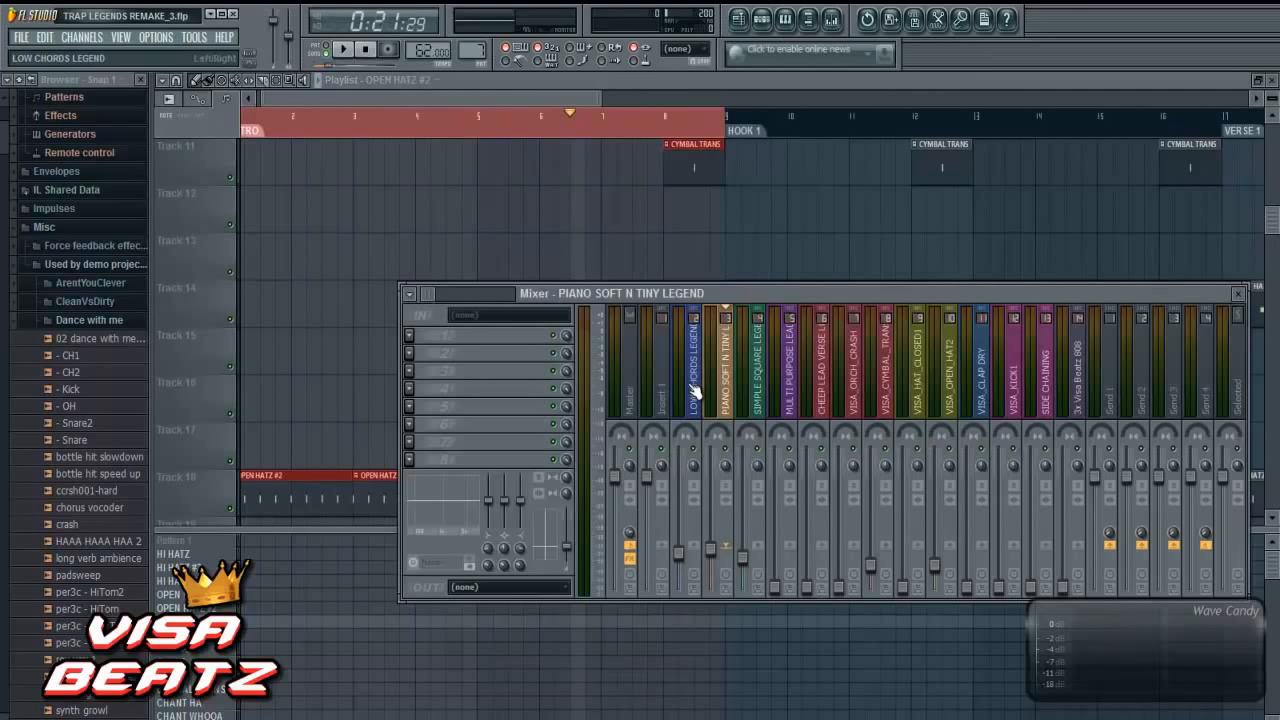
# - Load Fruity Parametric EQ 2 in the first effect slot of LOW CHORDS LEGEND and play the intro briefly to see its spectrum
pyautogui.click(694, 398)
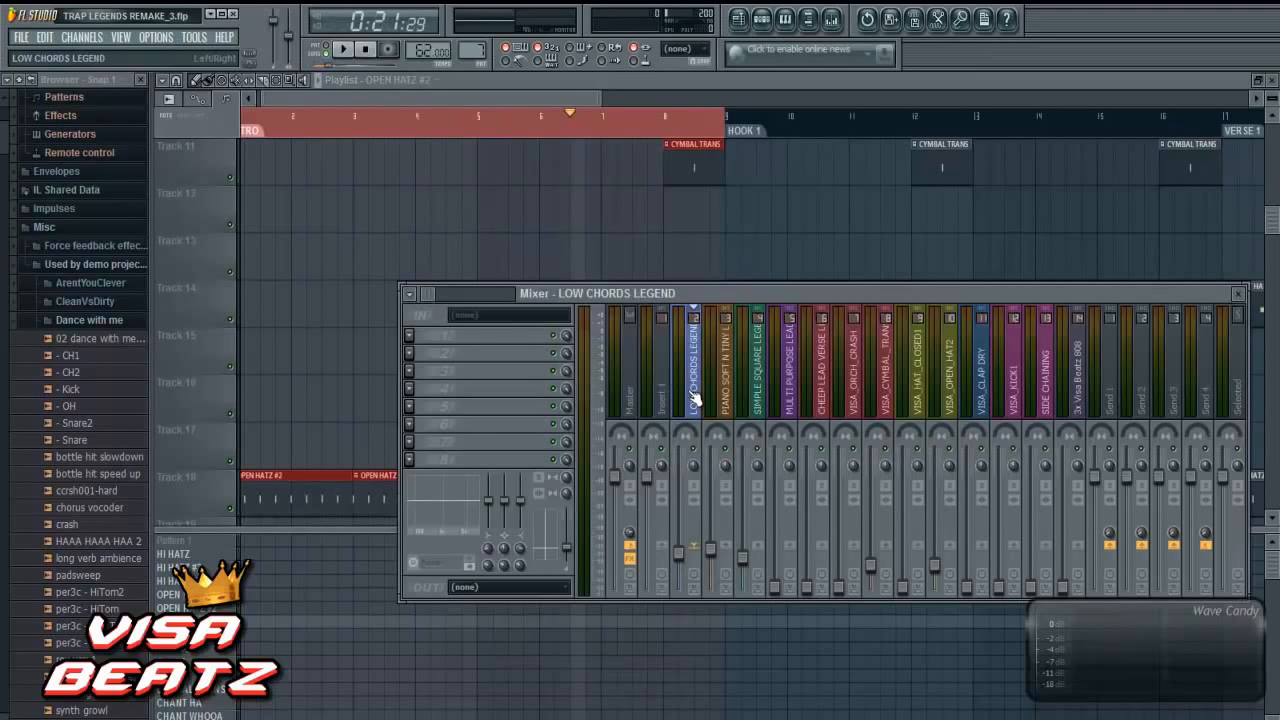
pyautogui.click(413, 337)
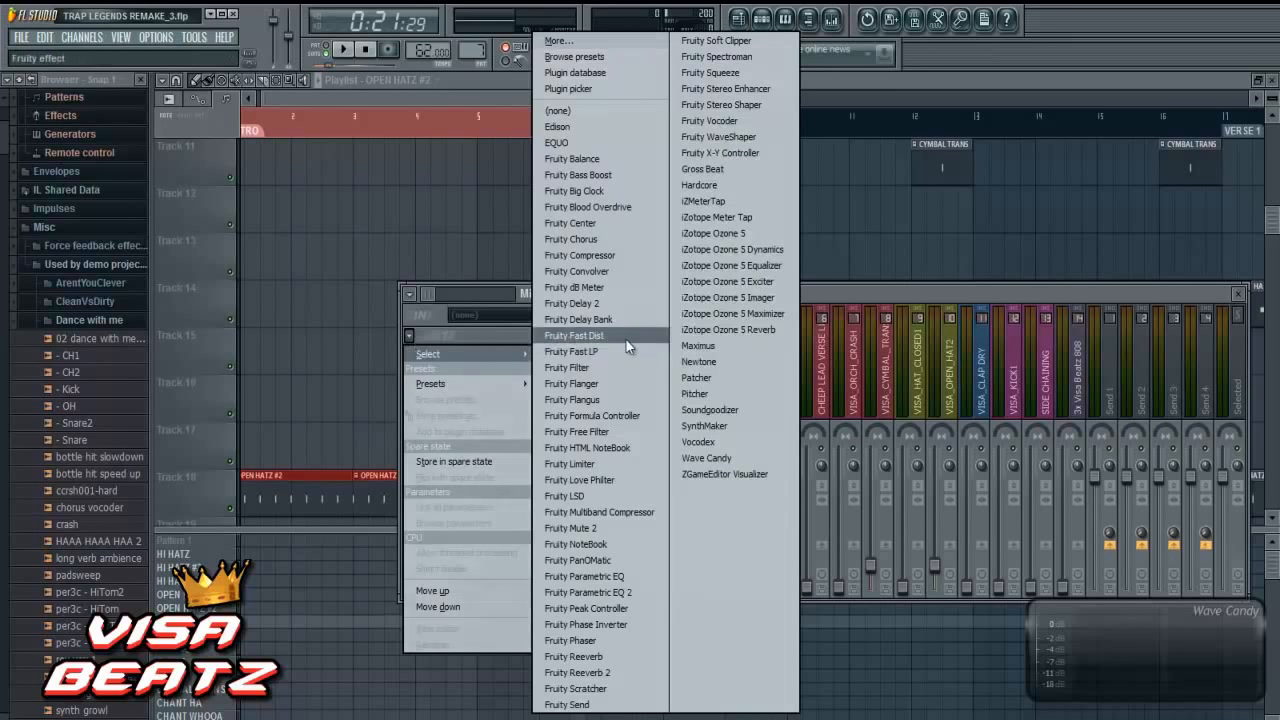
pyautogui.click(635, 591)
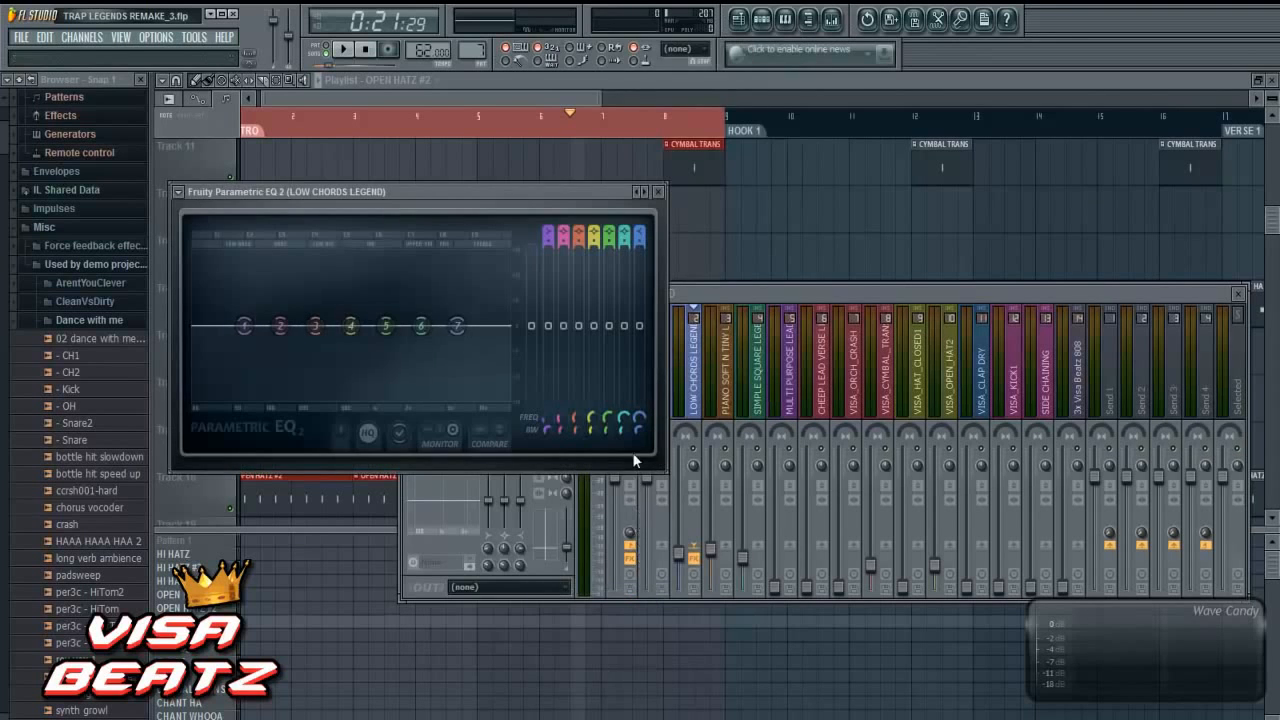
pyautogui.click(344, 50)
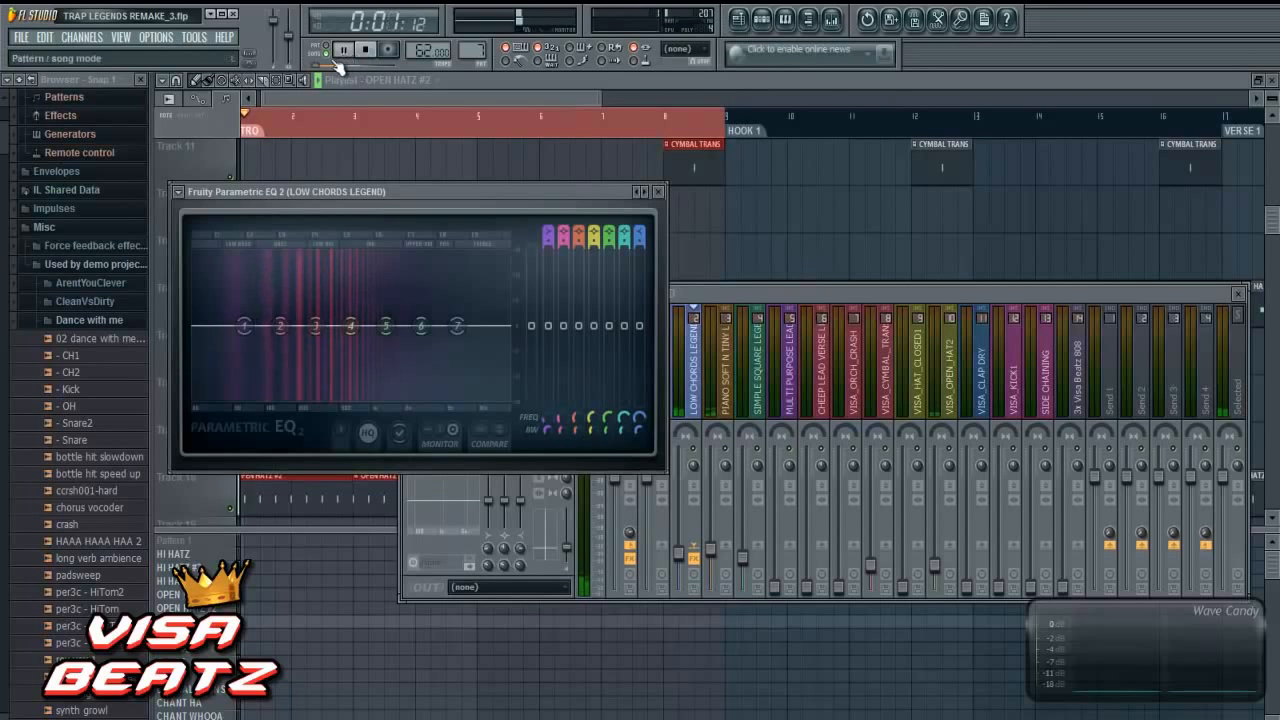
pyautogui.click(366, 52)
# - Set band 7 of the LOW CHORDS LEGEND EQ to low pass and pull band 1 down to a lower frequency and level
pyautogui.rightClick(457, 330)
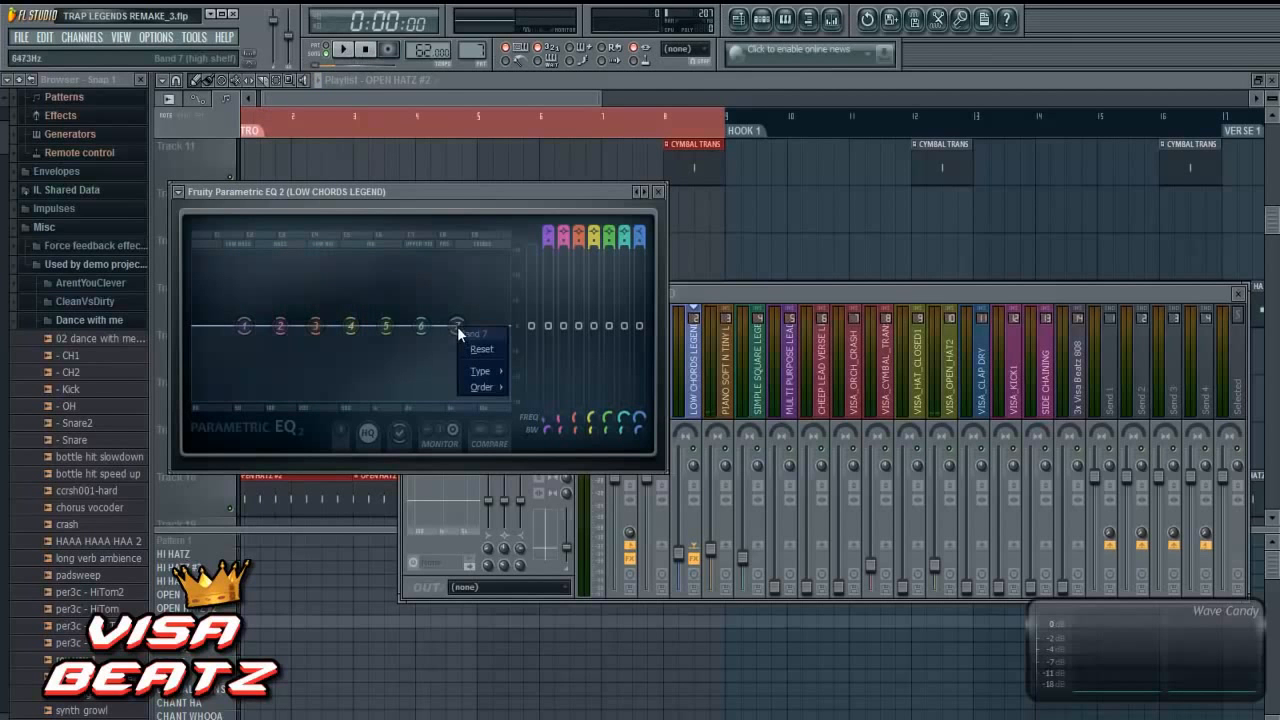
pyautogui.moveTo(478, 372)
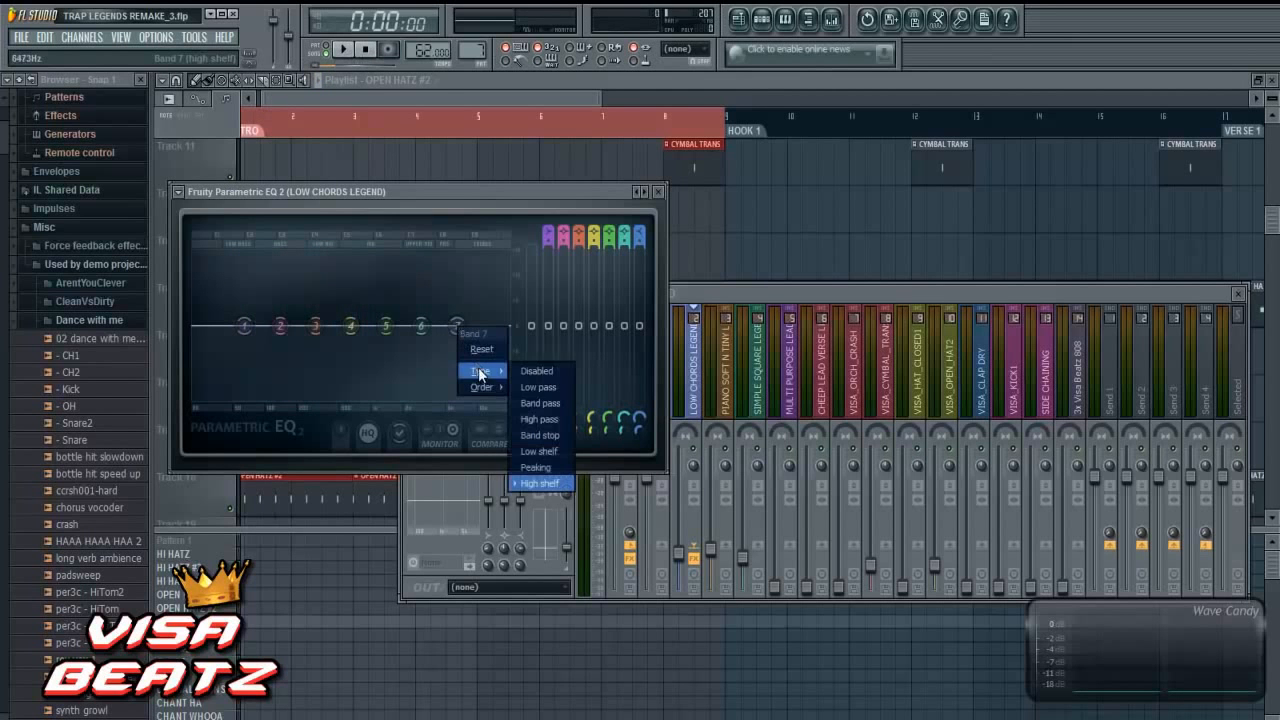
pyautogui.click(539, 388)
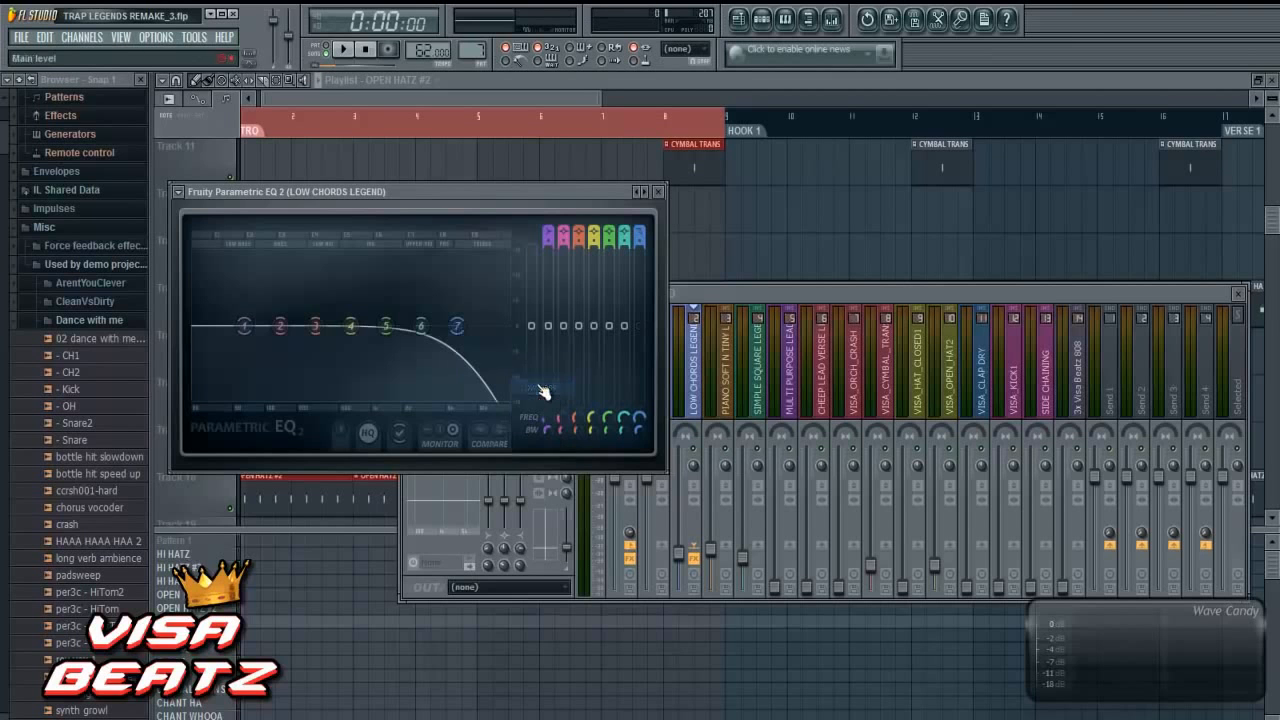
pyautogui.moveTo(250, 332); pyautogui.dragTo(210, 388)
# - With the intro playing, lower the band 7 low-pass to about 3714 Hz and give it a steeper slope
pyautogui.click(342, 49)
pyautogui.moveTo(464, 338); pyautogui.dragTo(434, 336)
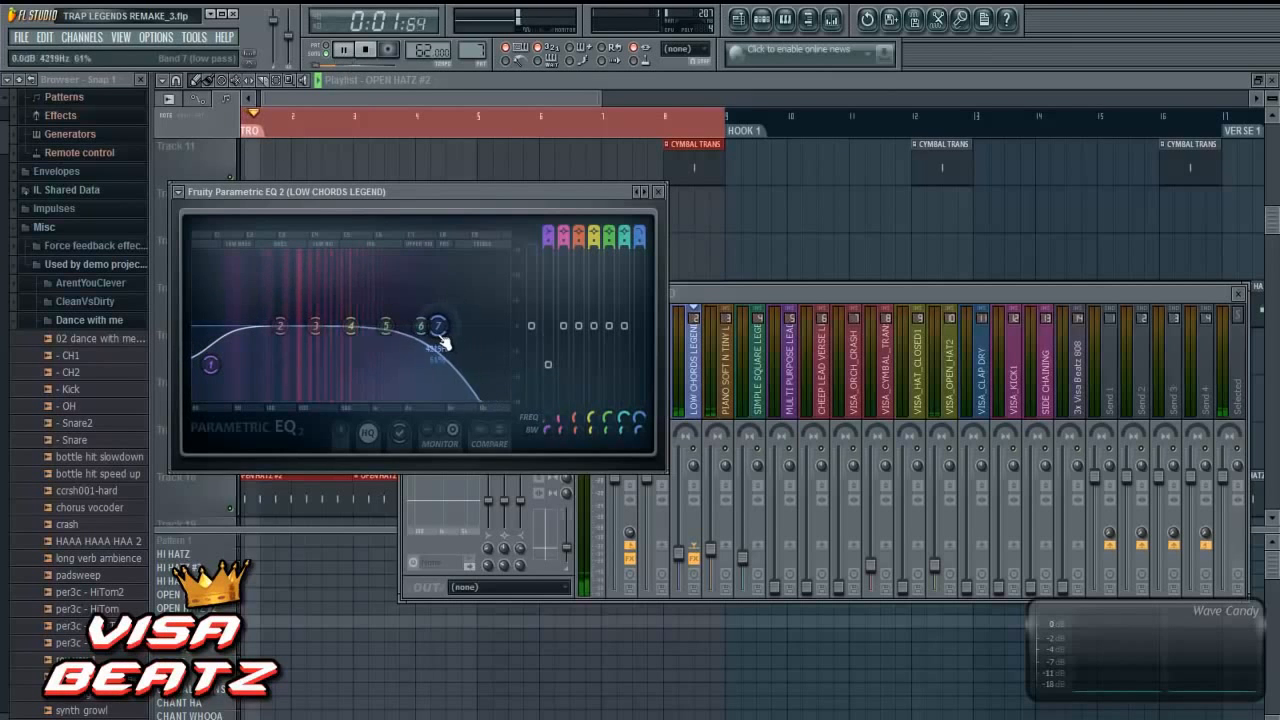
pyautogui.rightClick(433, 335)
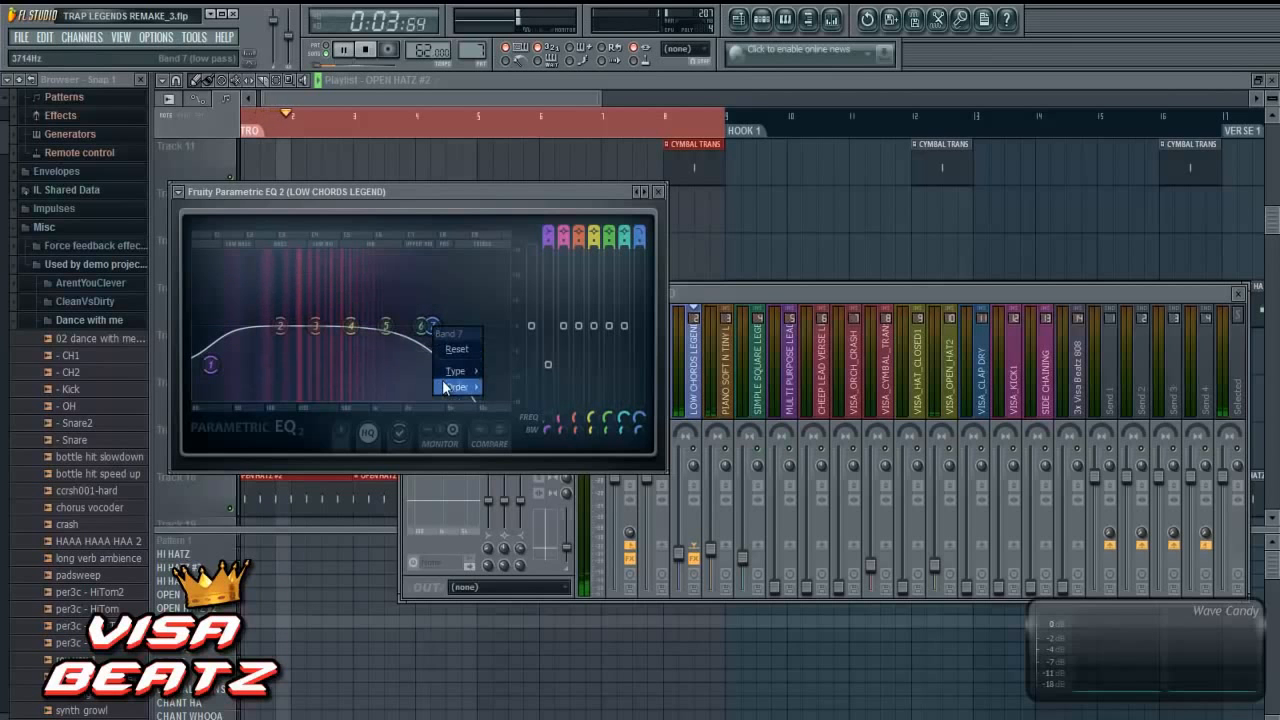
pyautogui.moveTo(455, 371)
pyautogui.click(510, 389)
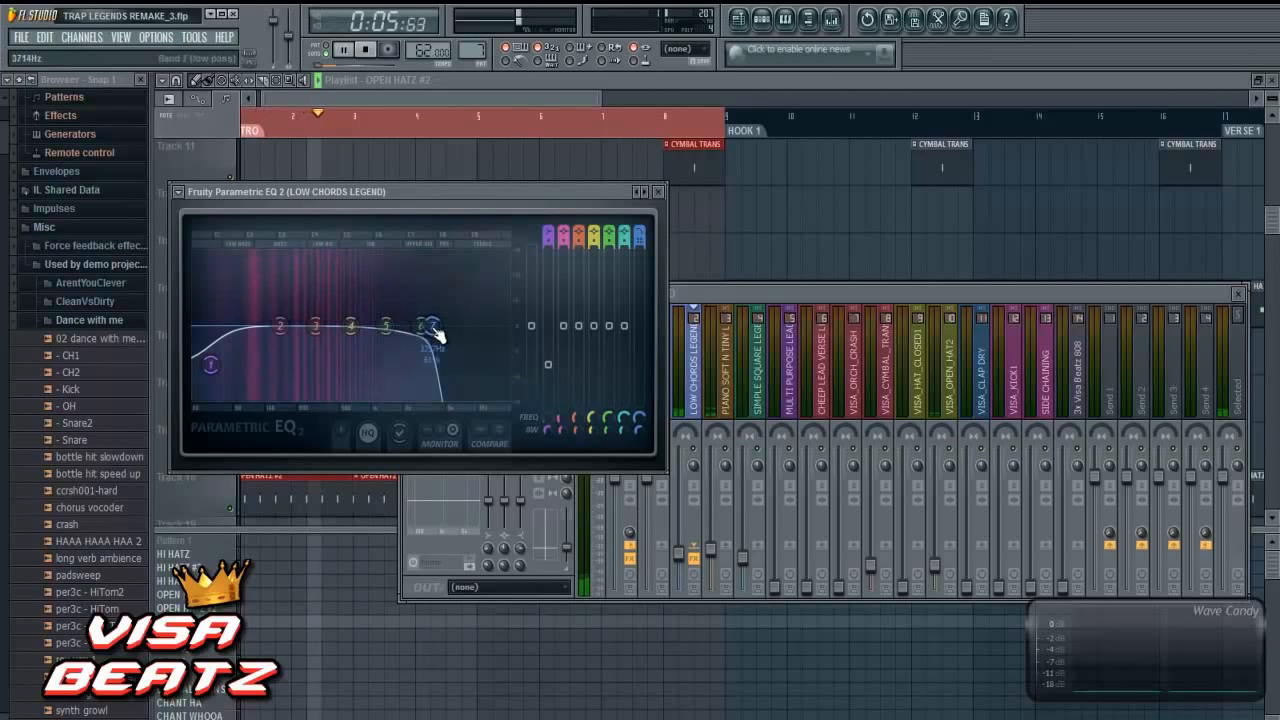
# - Cut band 1 slightly more, lower band 7 to about 2325 Hz and stop playback
pyautogui.moveTo(210, 376); pyautogui.dragTo(209, 391)
pyautogui.moveTo(429, 324); pyautogui.dragTo(424, 328)
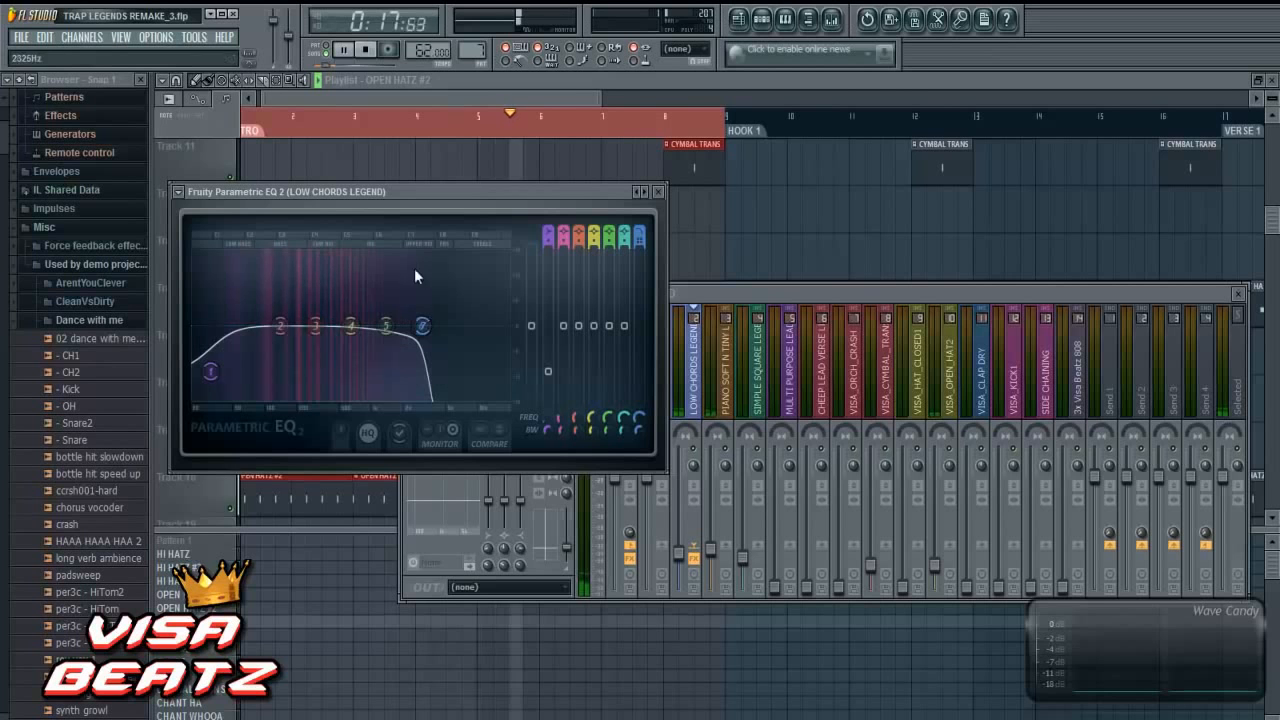
pyautogui.click(368, 52)
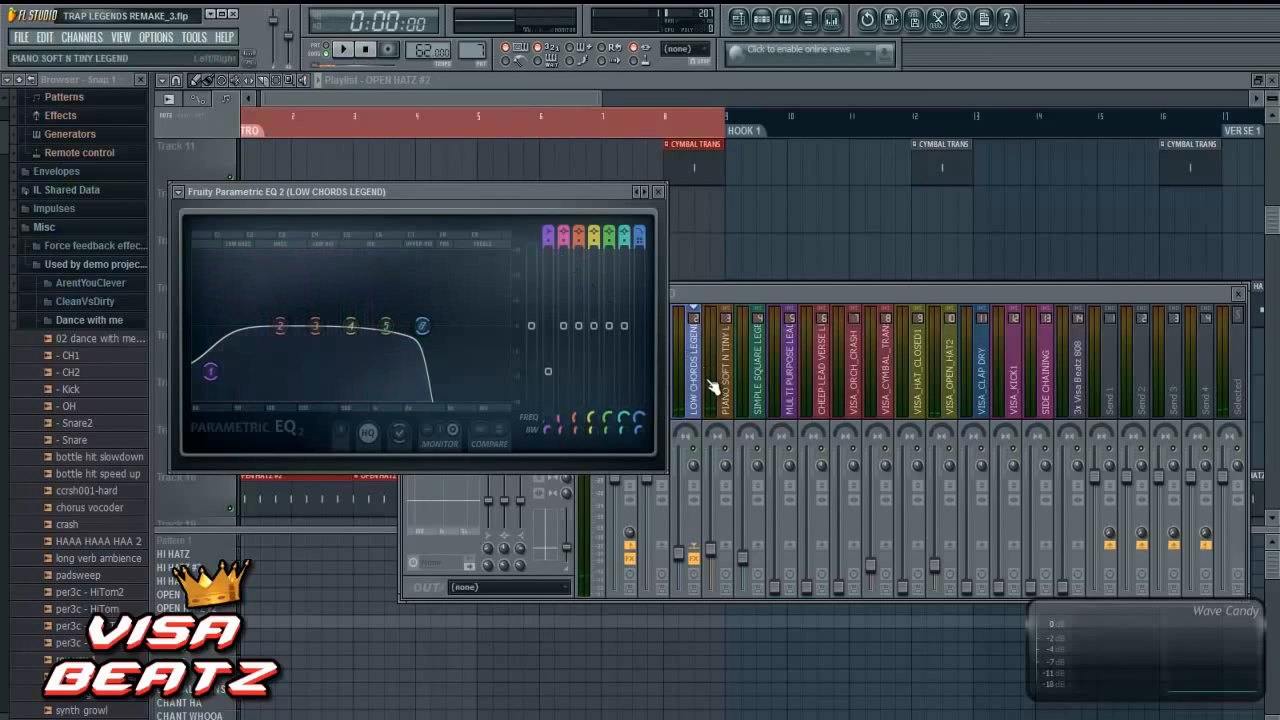
# - Load Fruity Parametric EQ 2 in the first effect slot of PIANO SOFT N TINY LEGEND
pyautogui.click(722, 345)
pyautogui.click(409, 337)
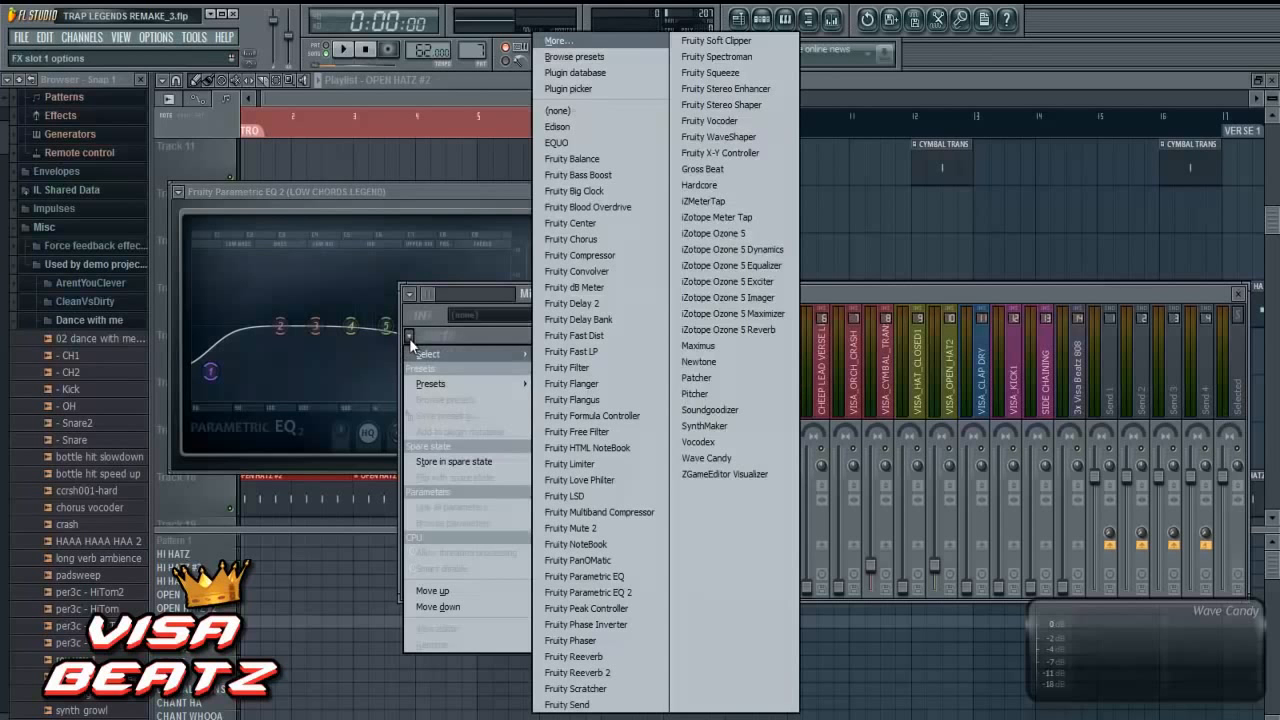
pyautogui.click(582, 592)
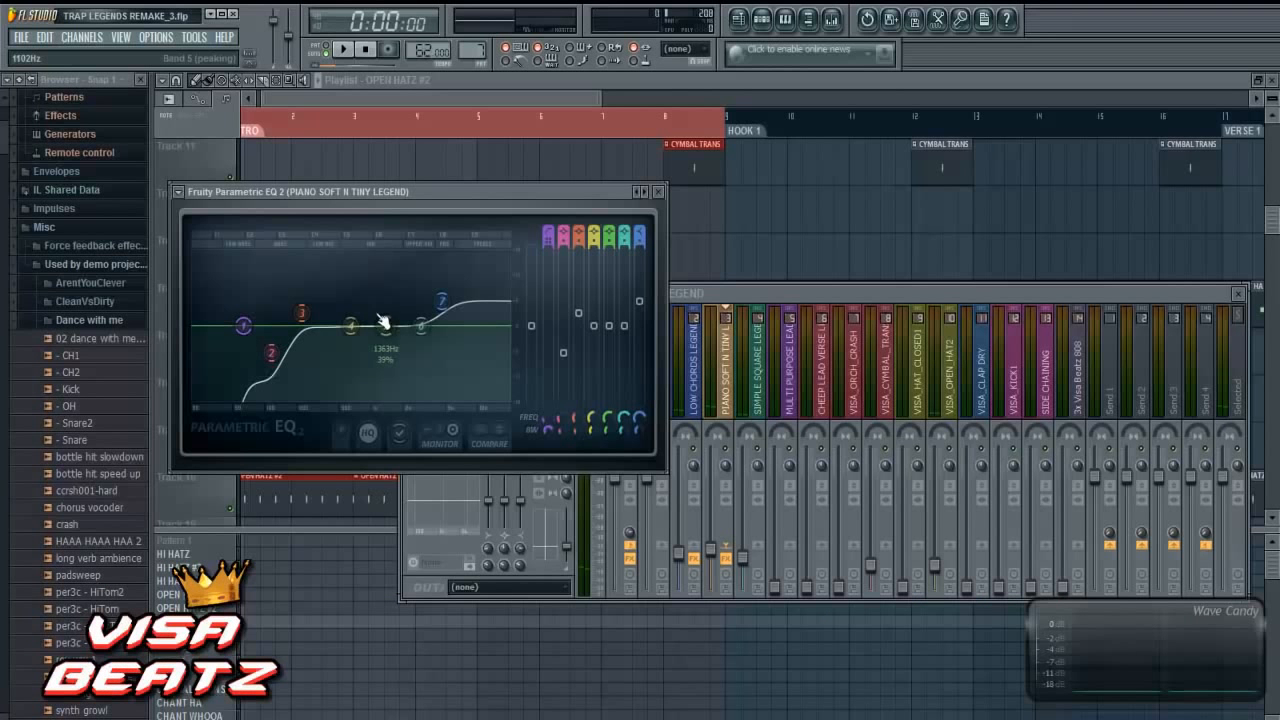
pyautogui.moveTo(371, 317); pyautogui.dragTo(445, 305)
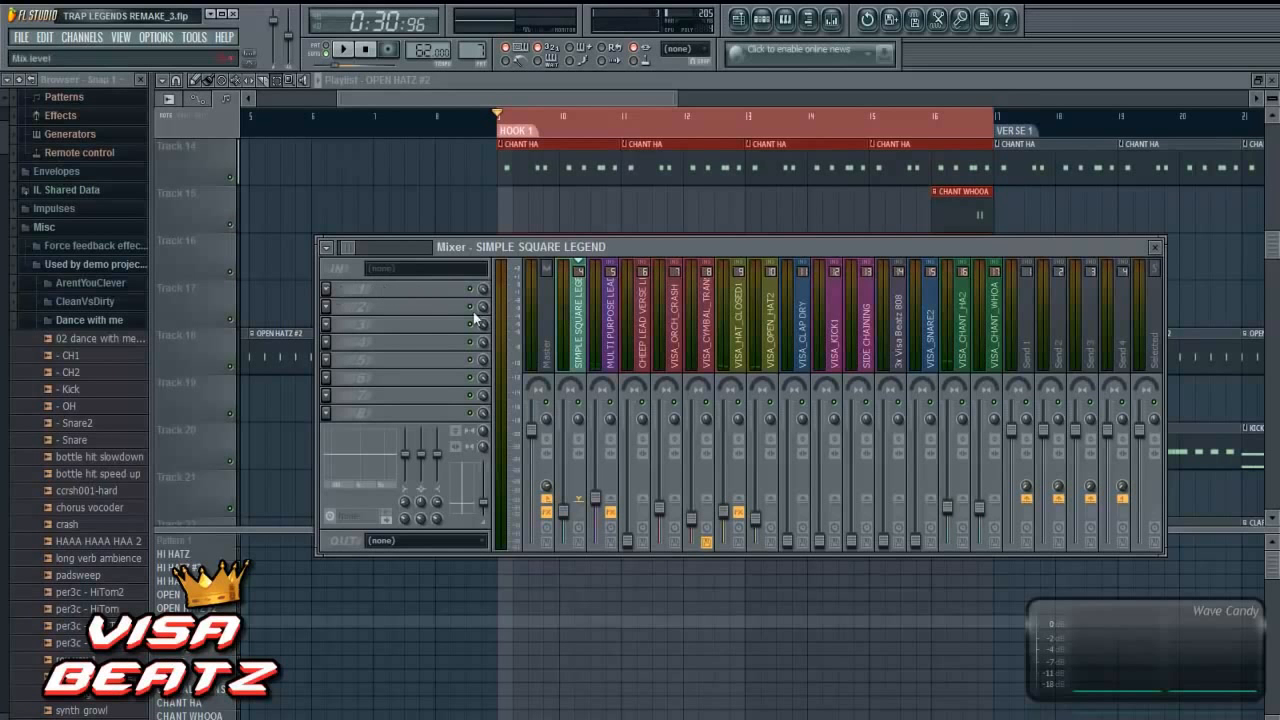
# - Load Fruity Parametric EQ 2 and Fruity Reeverb 2 in the first two effect slots of SIMPLE SQUARE LEGEND
pyautogui.click(327, 288)
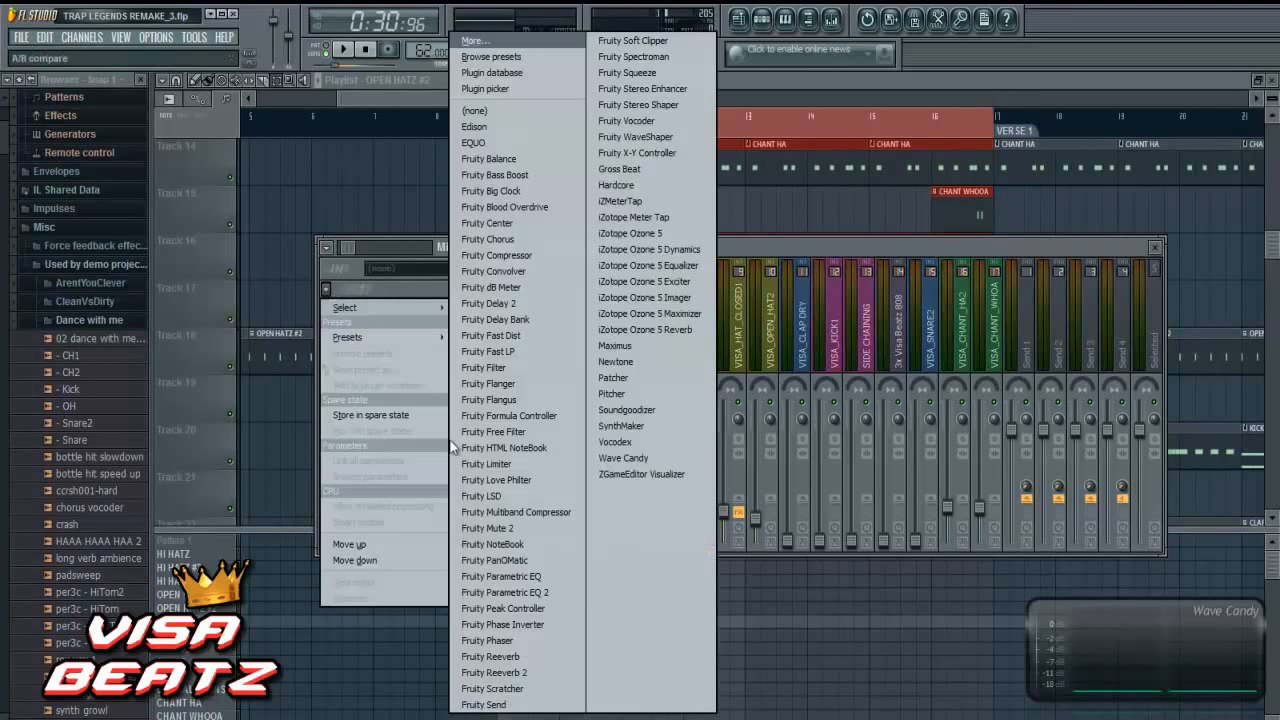
pyautogui.click(519, 593)
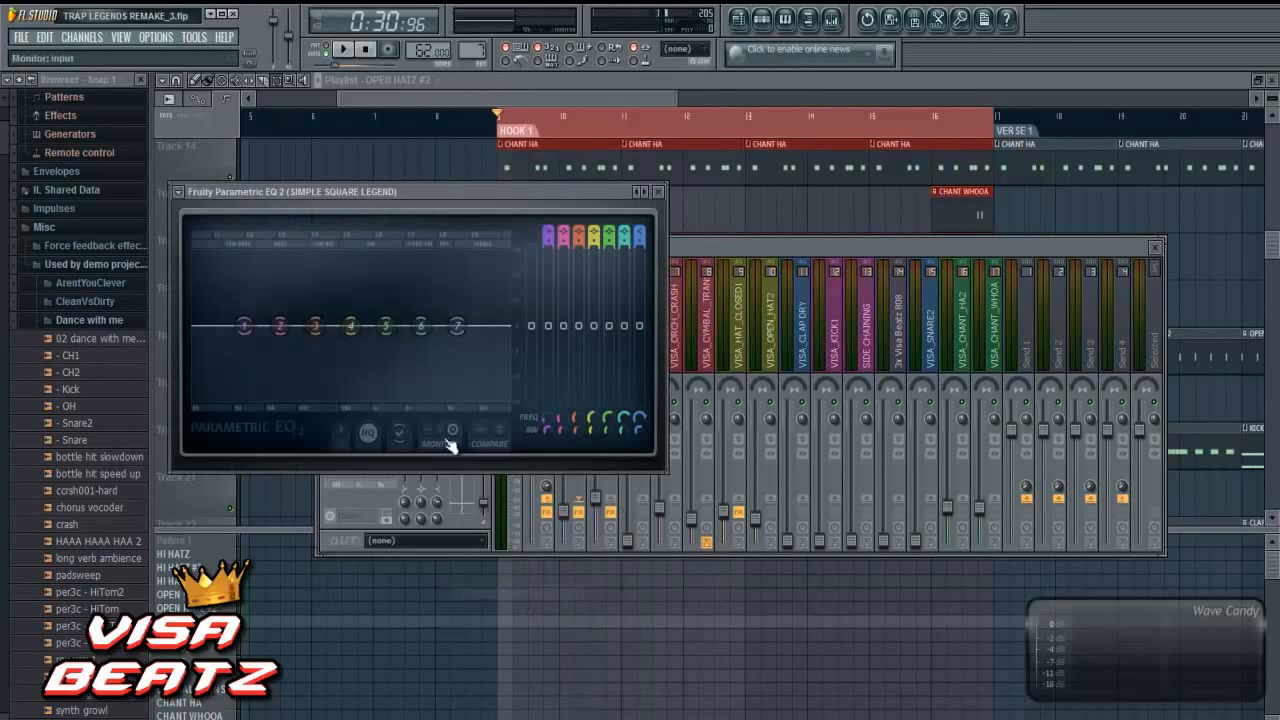
pyautogui.click(731, 244)
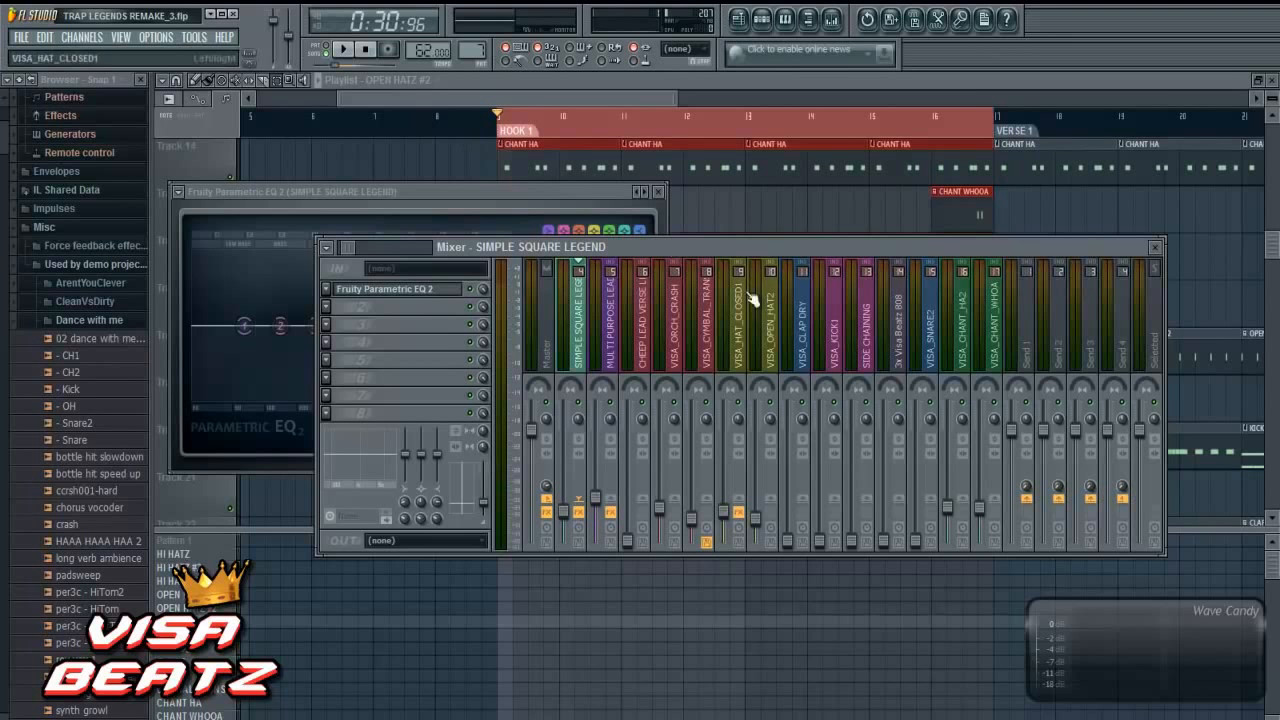
pyautogui.click(331, 310)
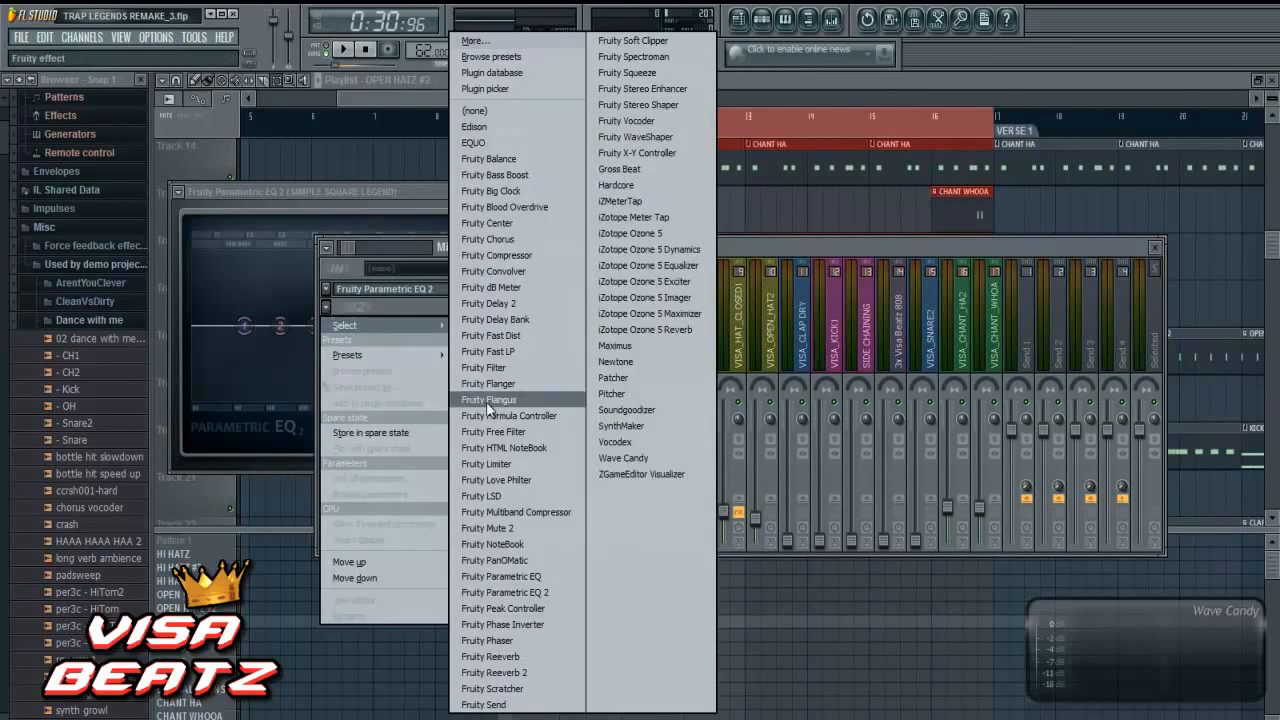
pyautogui.click(556, 672)
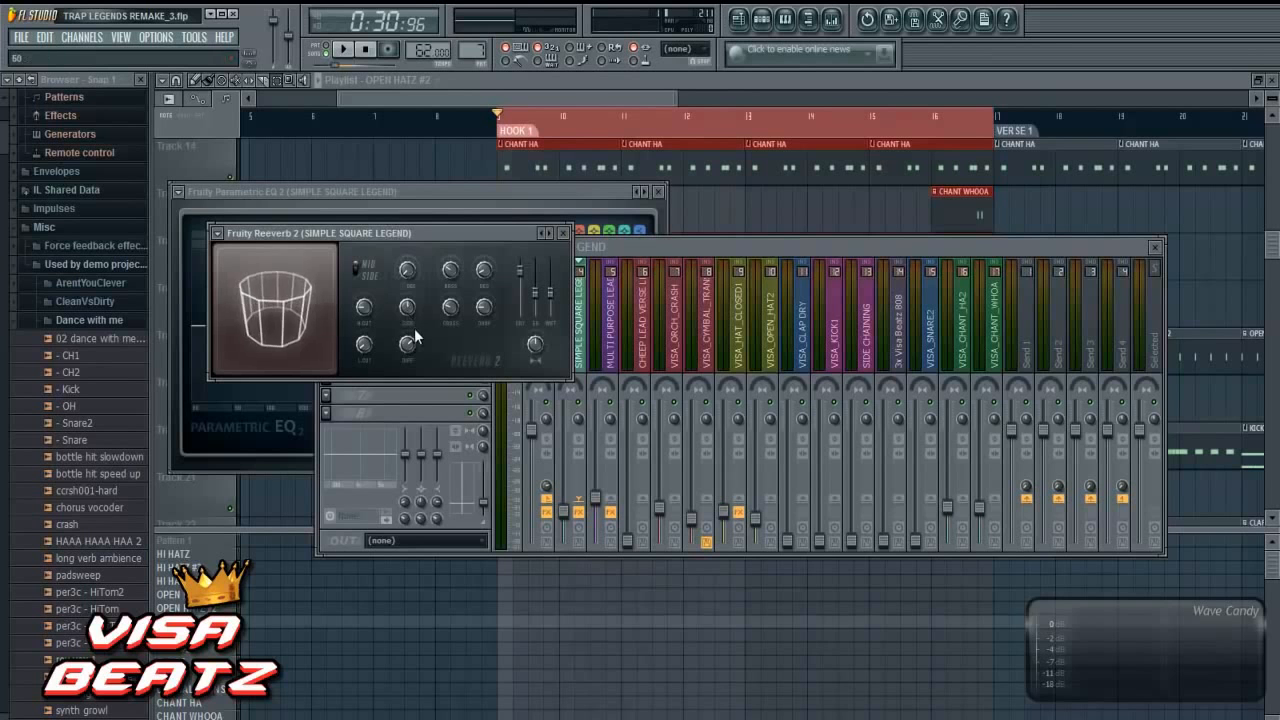
# - Play the hook to hear the reverb and check the SIMPLE SQUARE LEGEND spectrum in its EQ, and stop playback
pyautogui.press('space')
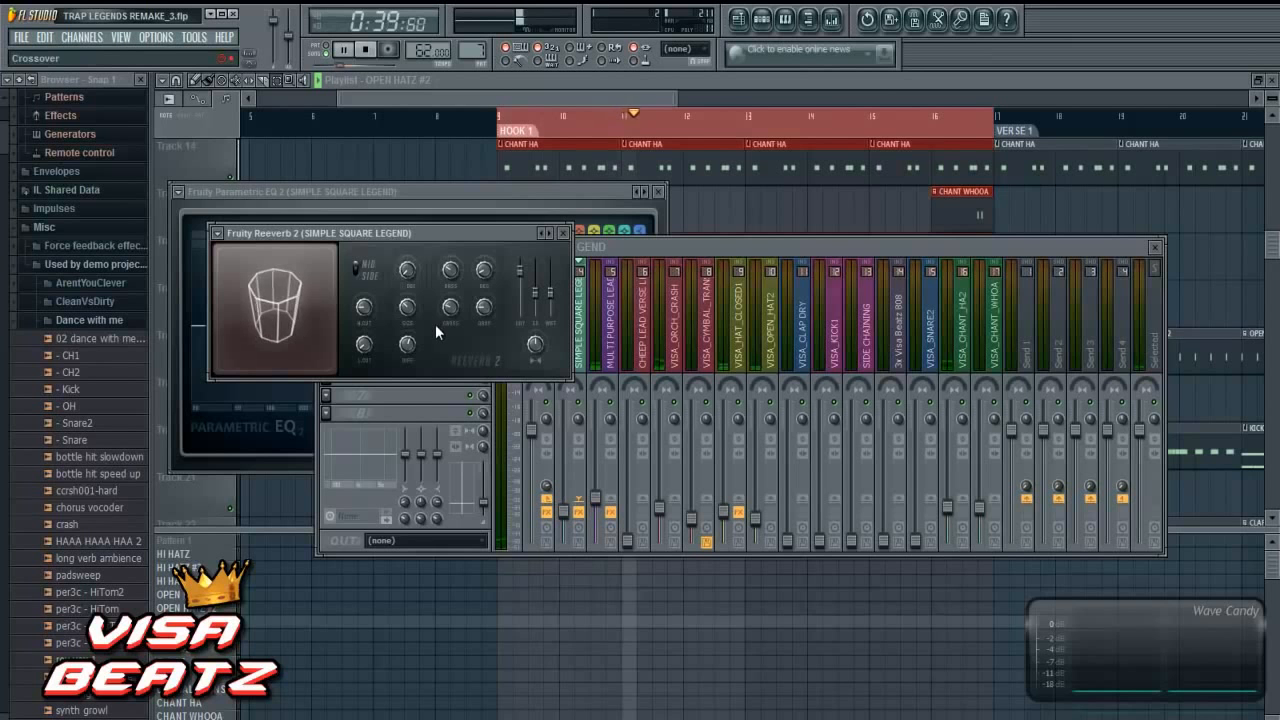
pyautogui.click(552, 190)
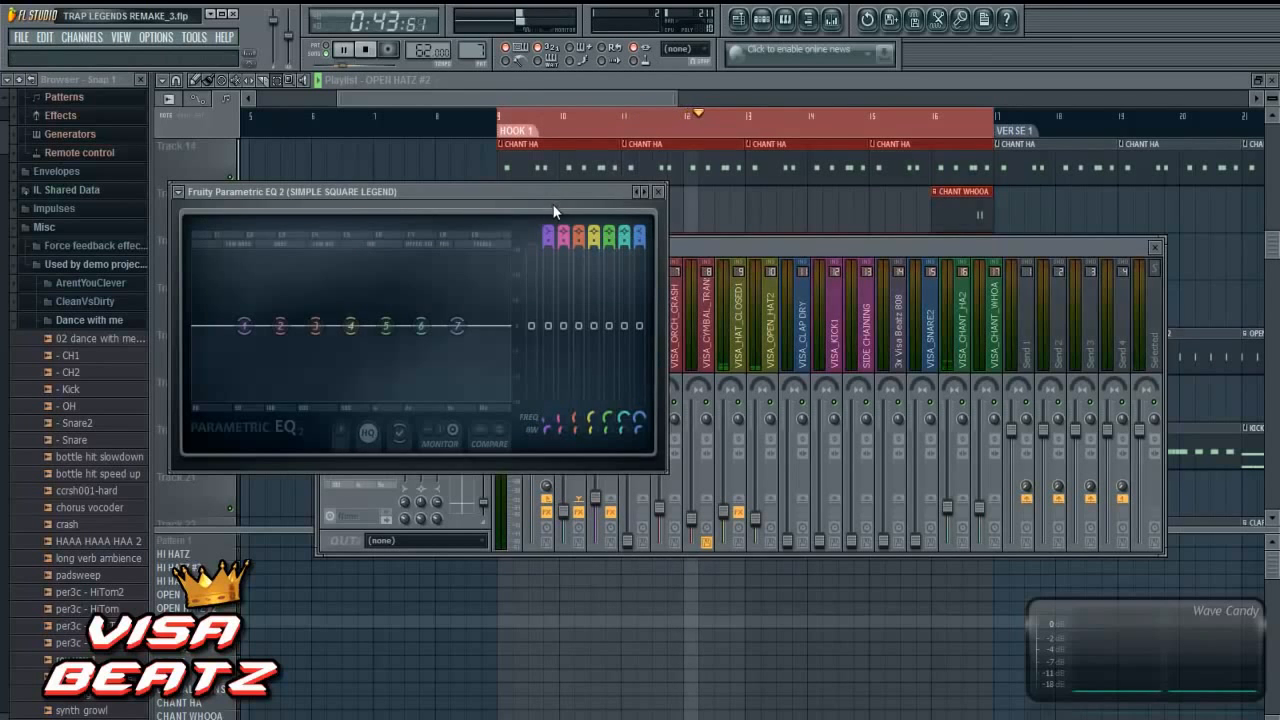
pyautogui.click(198, 88)
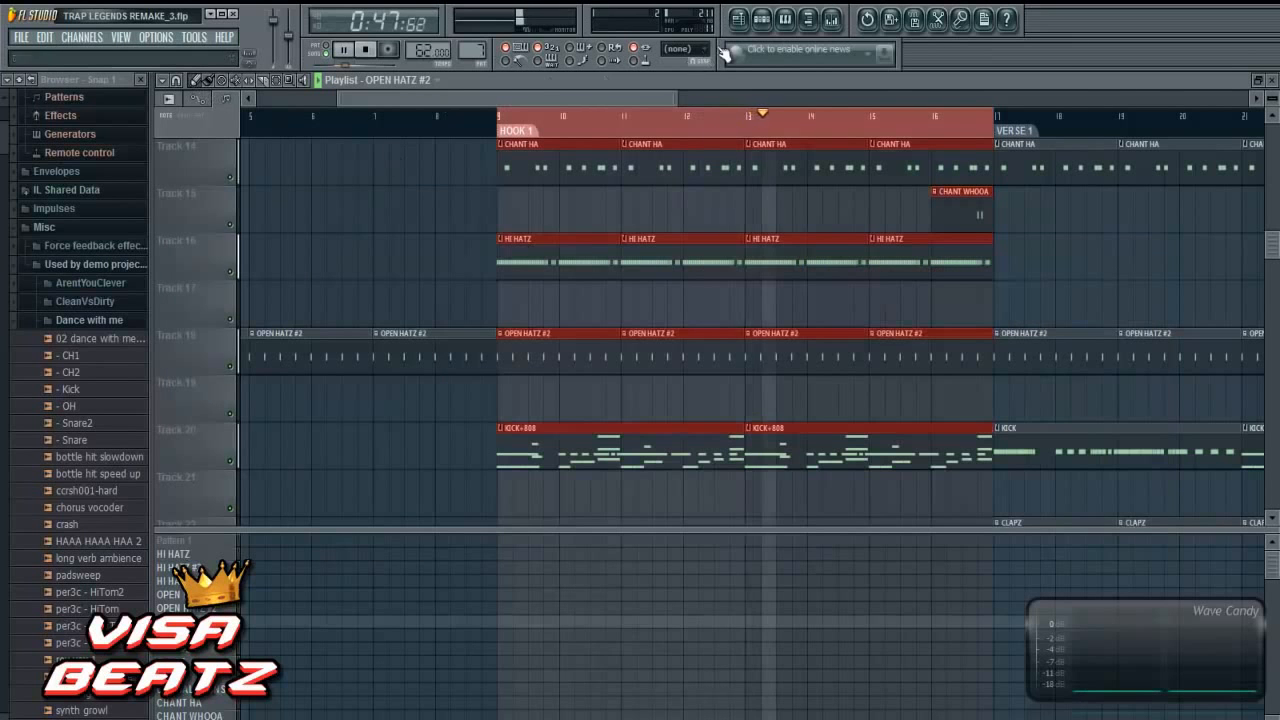
pyautogui.click(367, 51)
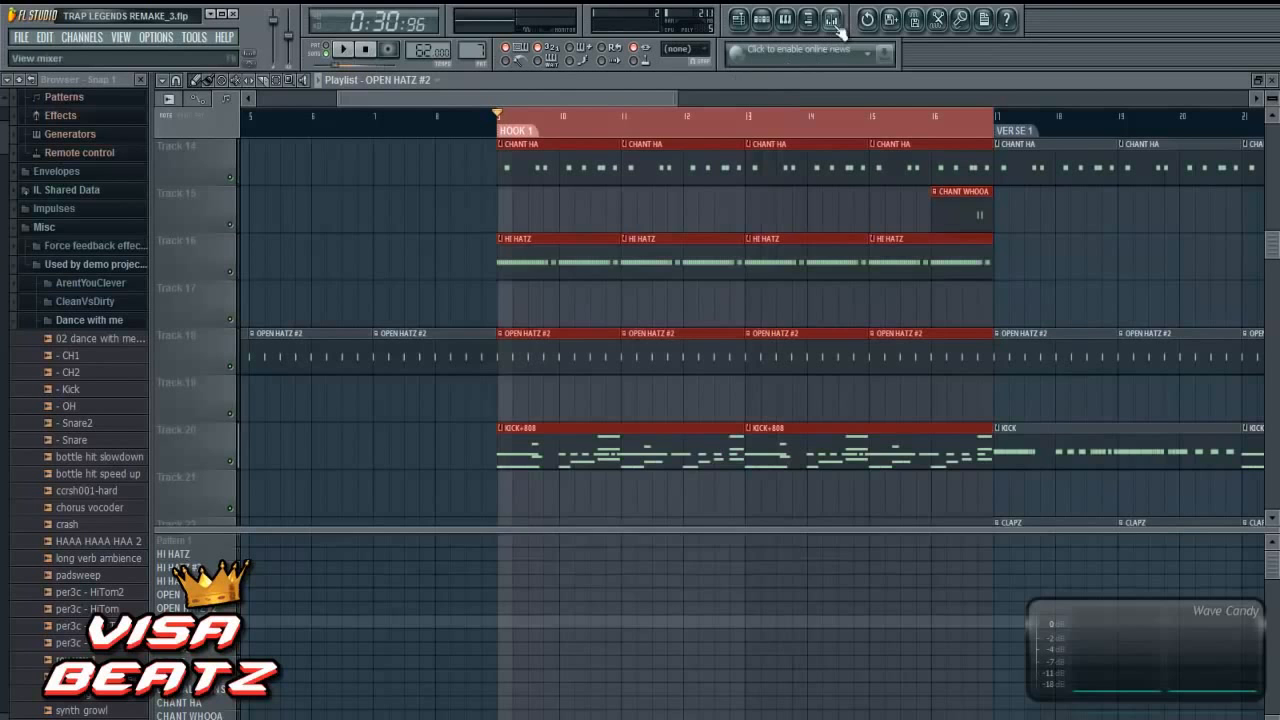
# - Boost band 4 of the SIMPLE SQUARE LEGEND EQ slightly, shift it to a higher frequency while the hook plays, and nudge the track's fader up
pyautogui.click(831, 19)
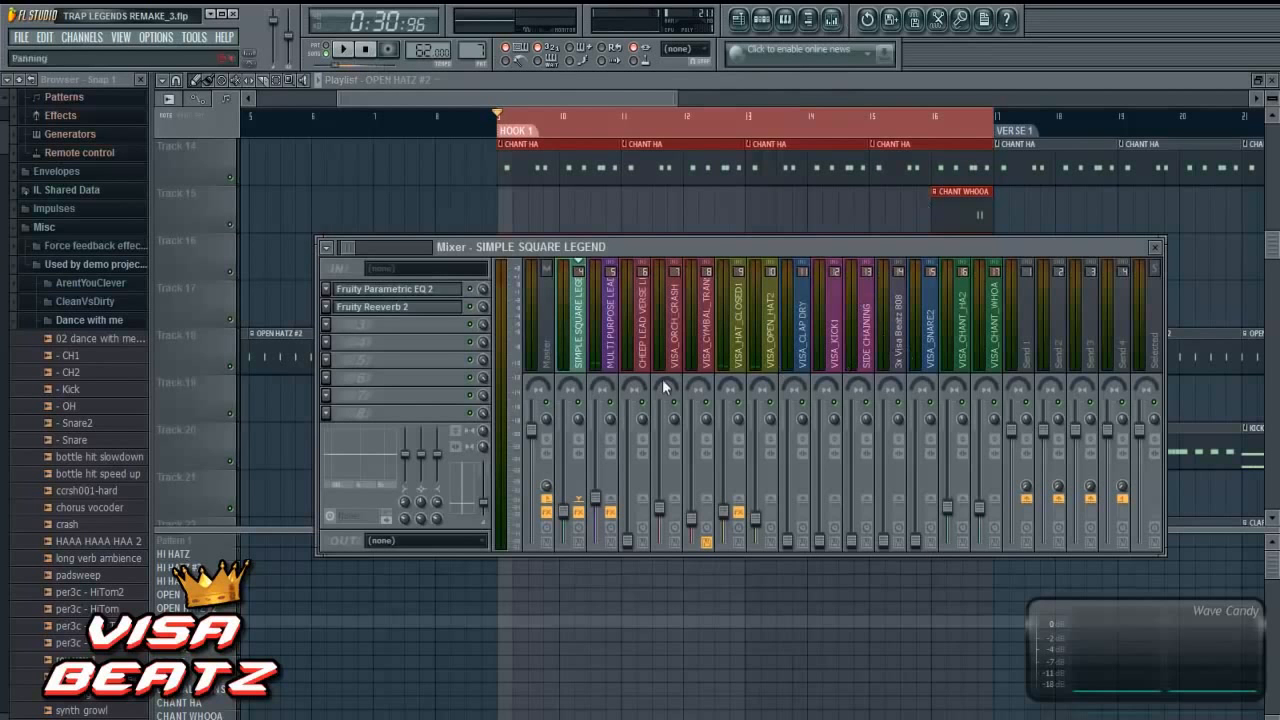
pyautogui.click(430, 290)
pyautogui.moveTo(358, 328); pyautogui.dragTo(360, 293)
pyautogui.click(342, 49)
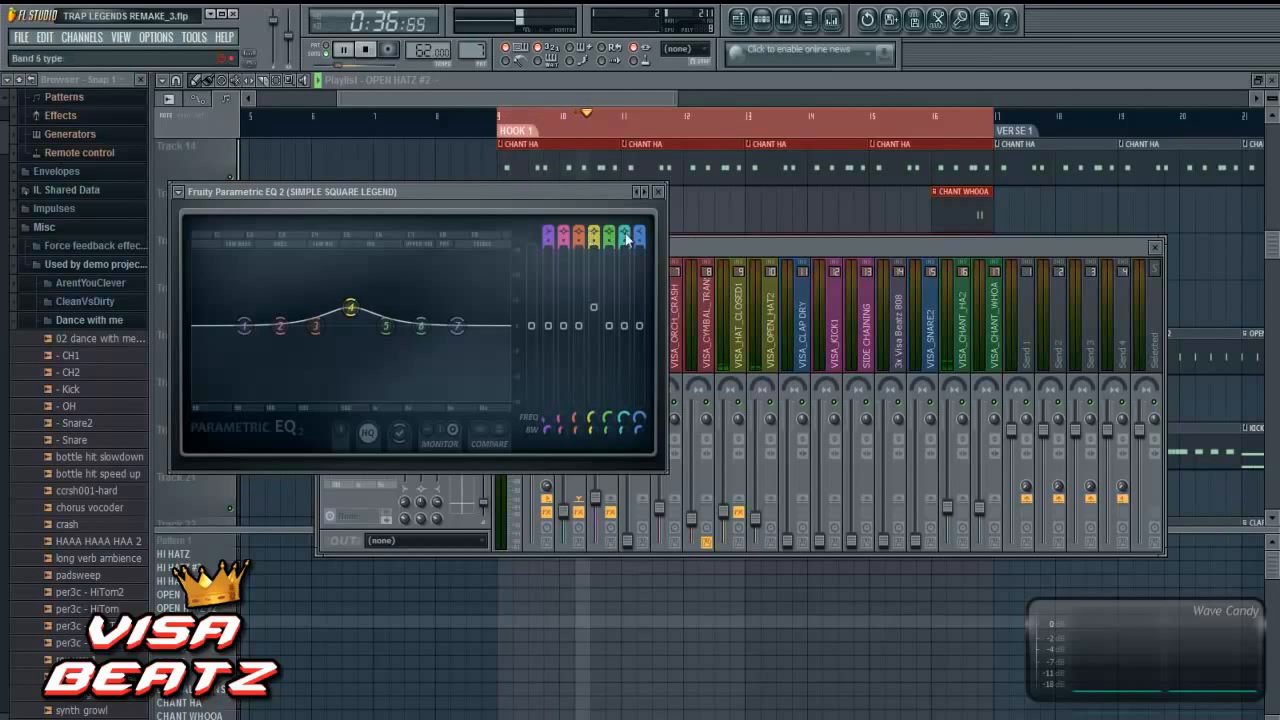
pyautogui.moveTo(351, 310); pyautogui.dragTo(375, 317)
pyautogui.click(736, 246)
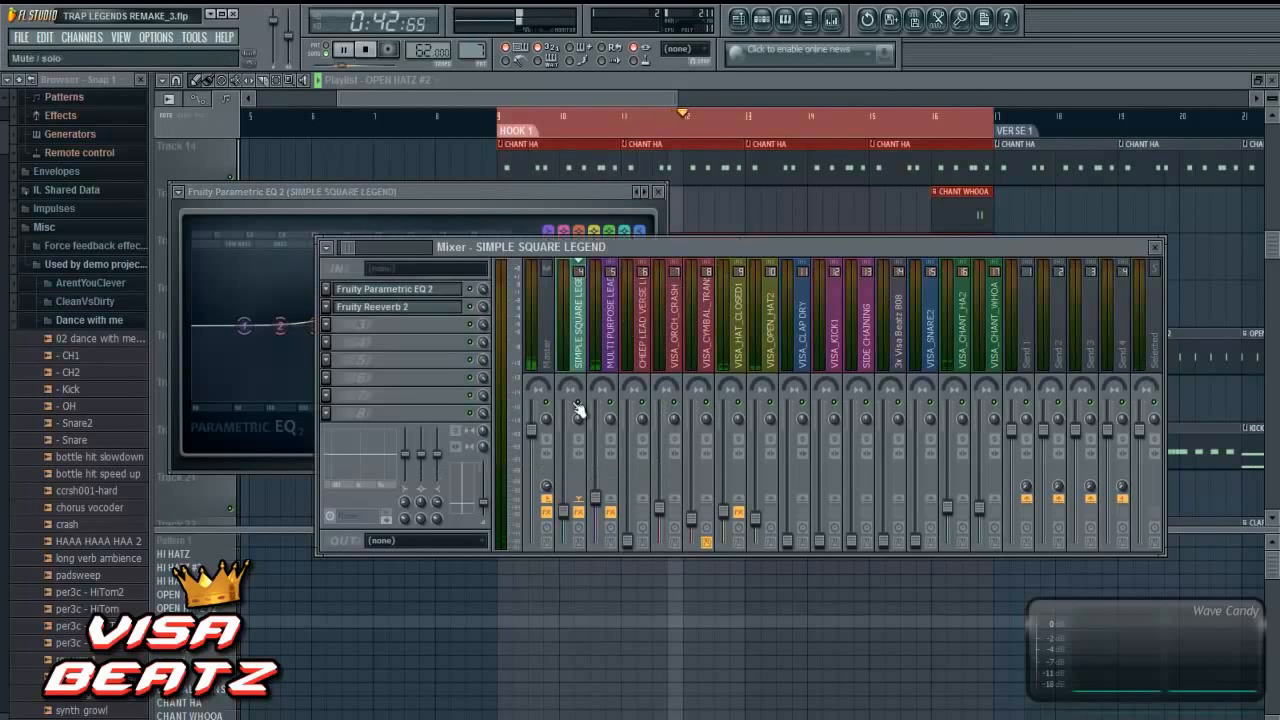
pyautogui.moveTo(572, 522); pyautogui.dragTo(575, 513)
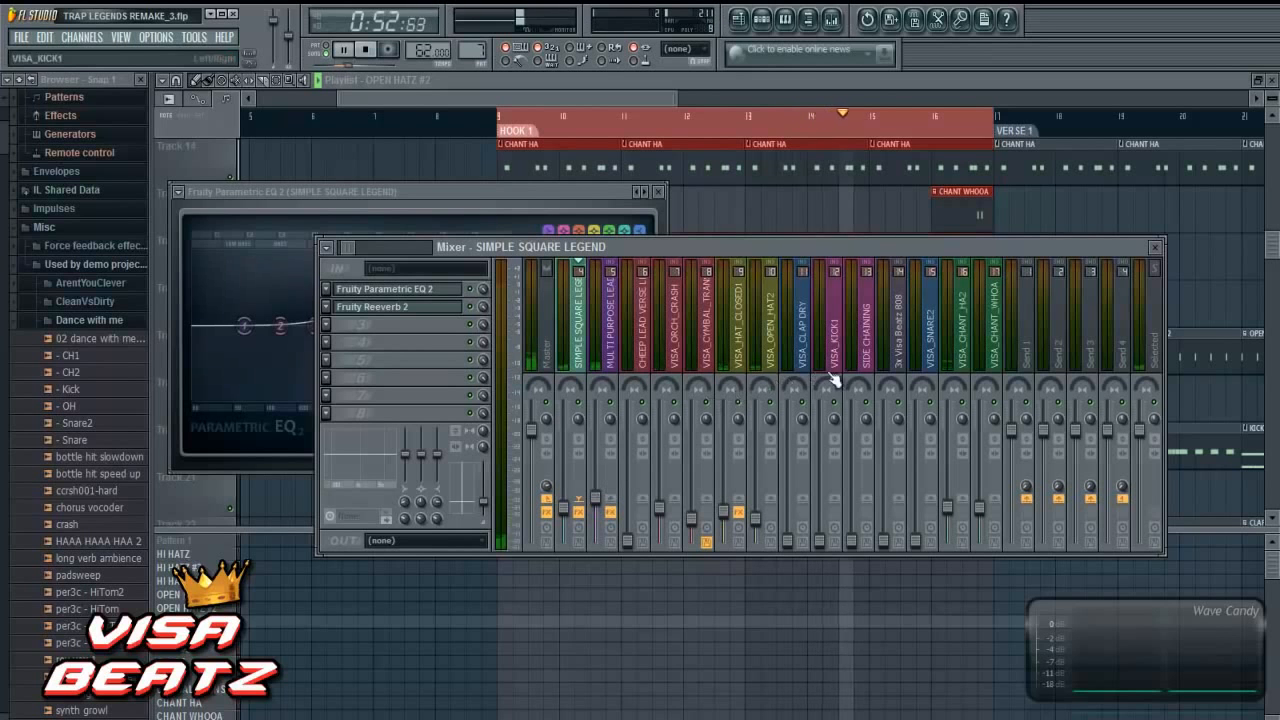
# - Load Fruity Parametric EQ 2 in the first effect slot of VISA_CHANT_HA2
pyautogui.click(960, 350)
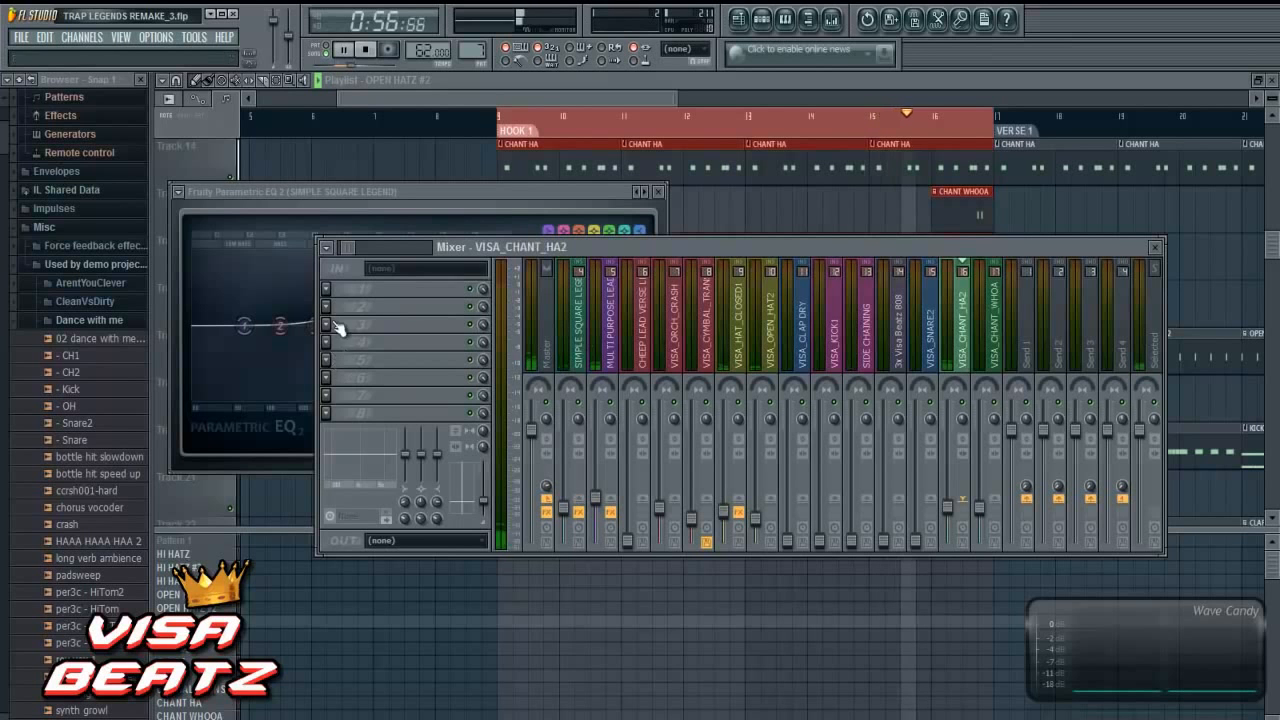
pyautogui.click(325, 287)
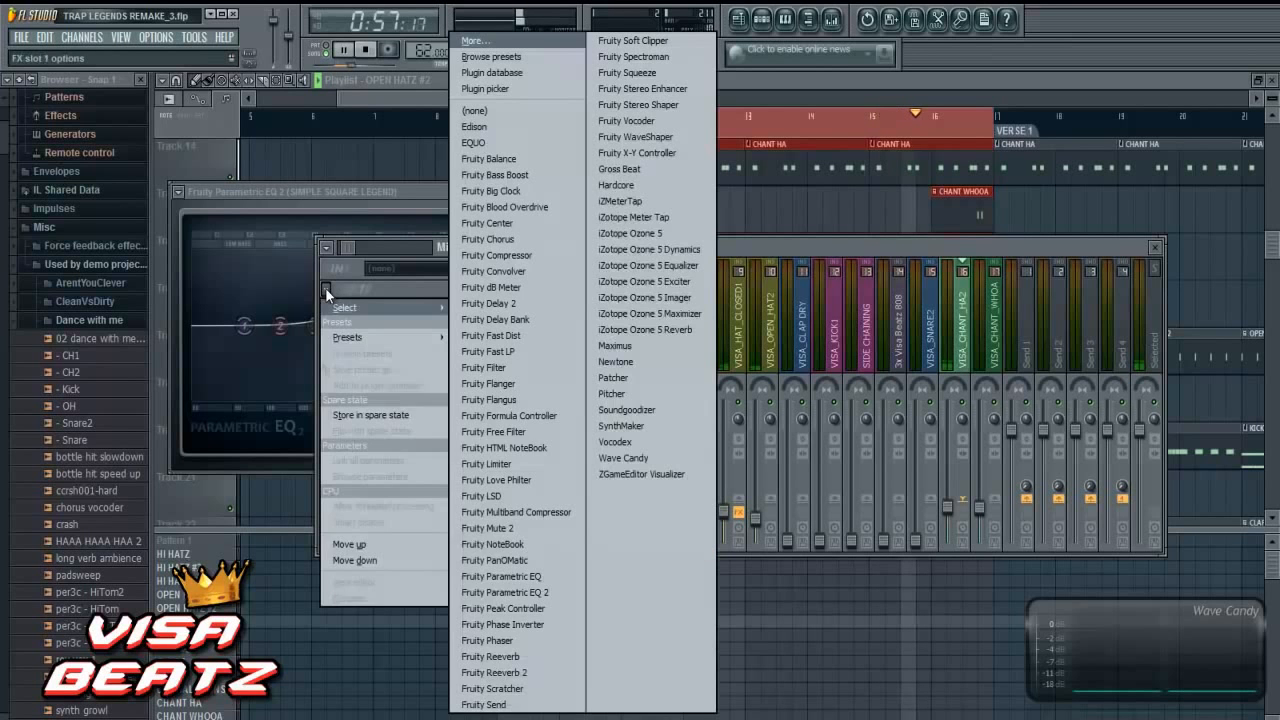
pyautogui.click(537, 596)
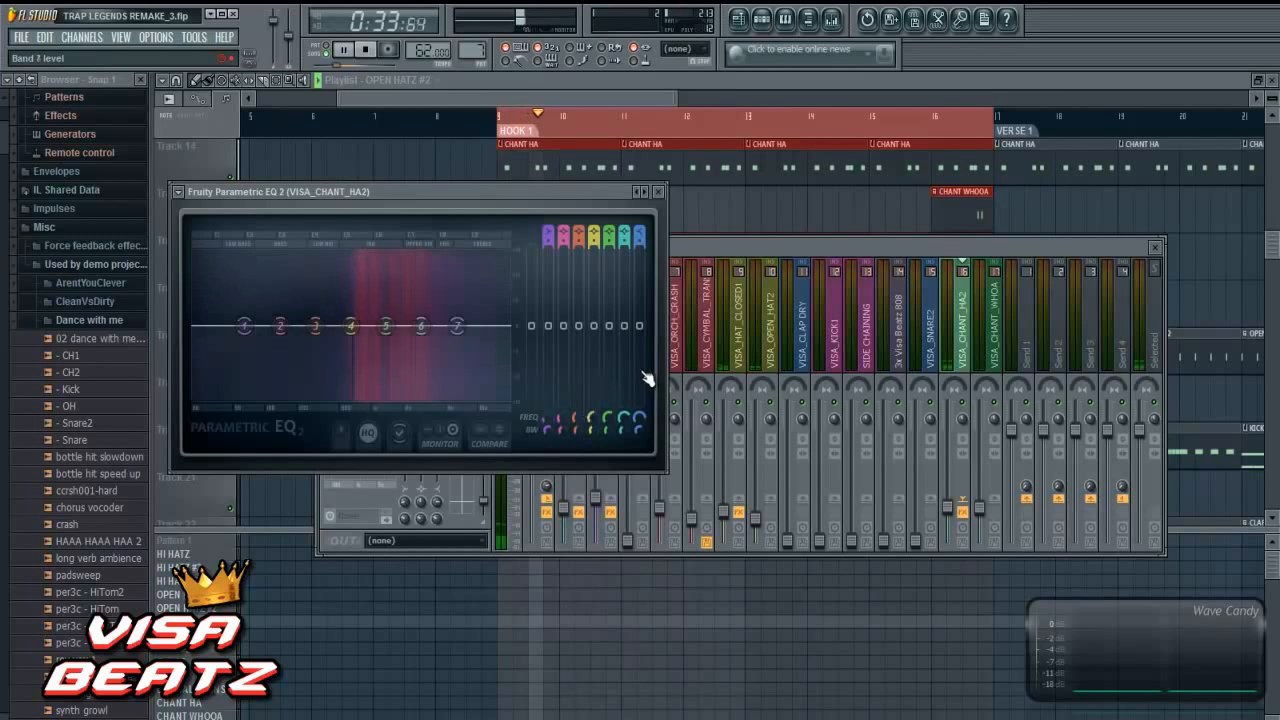
# - Load Fruity Parametric EQ 2 in the first effect slot of VISA_CHANT_WHOA
pyautogui.click(993, 345)
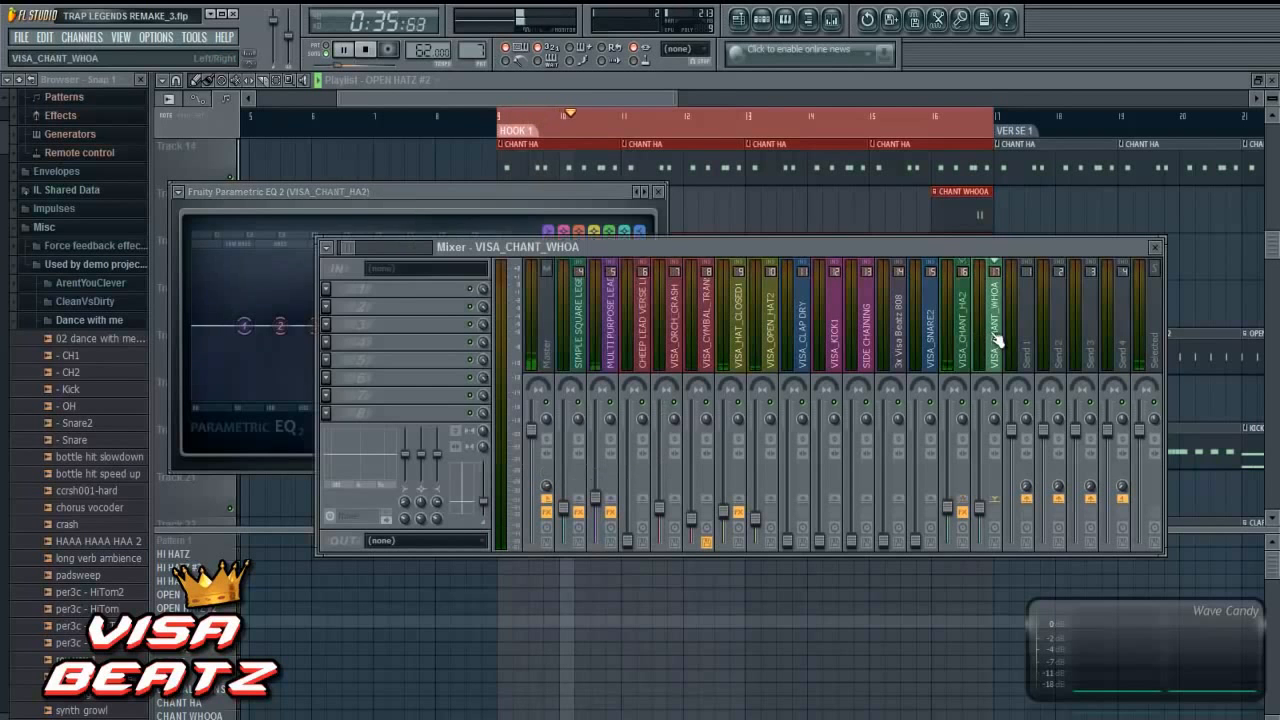
pyautogui.click(325, 290)
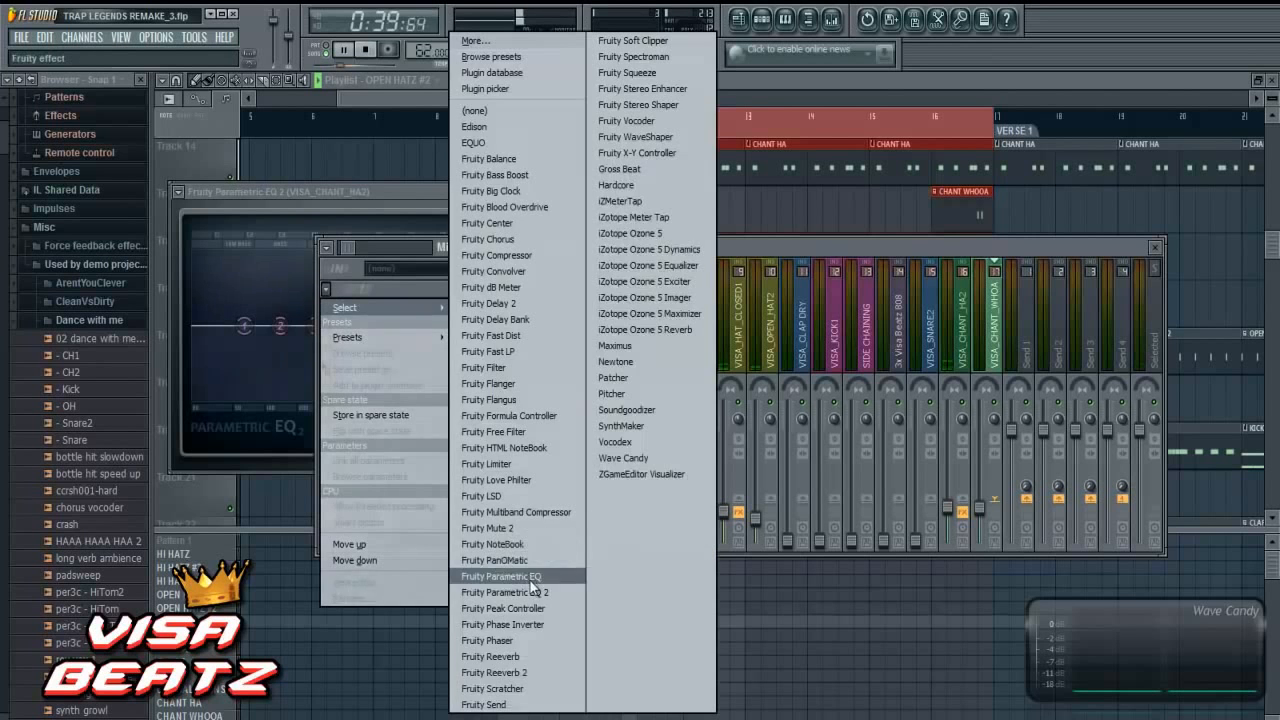
pyautogui.click(505, 592)
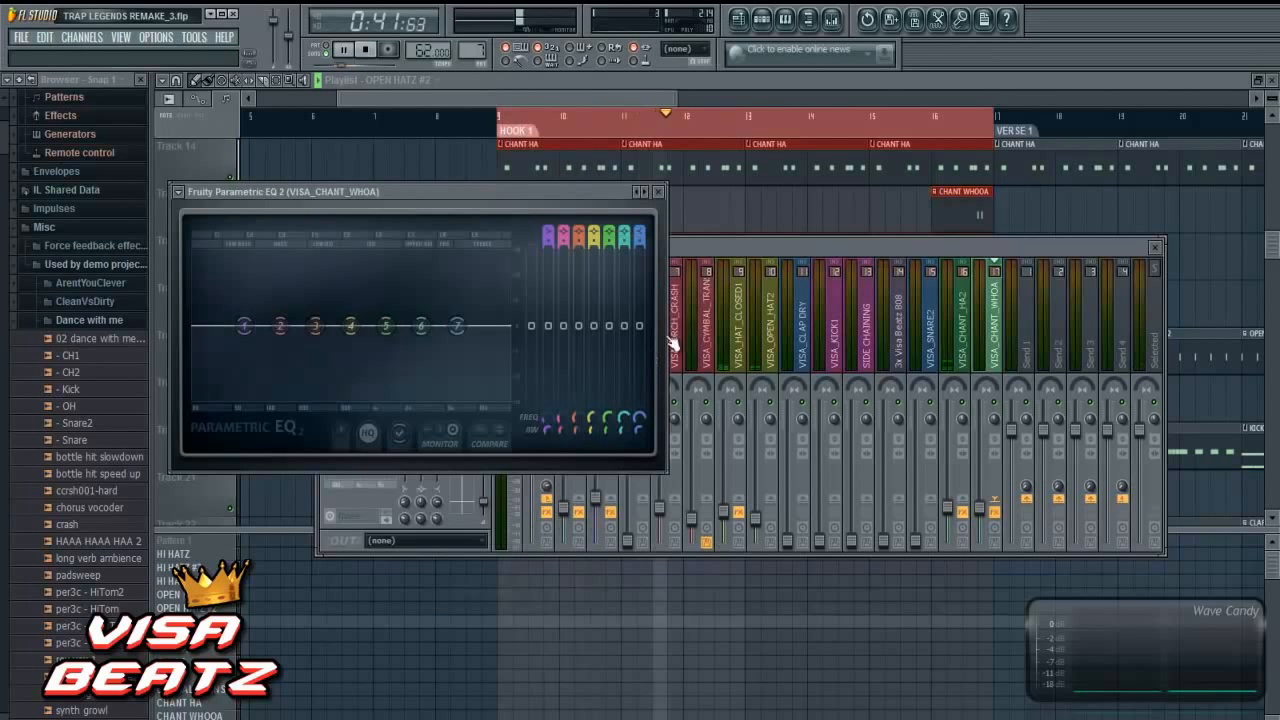
pyautogui.click(882, 247)
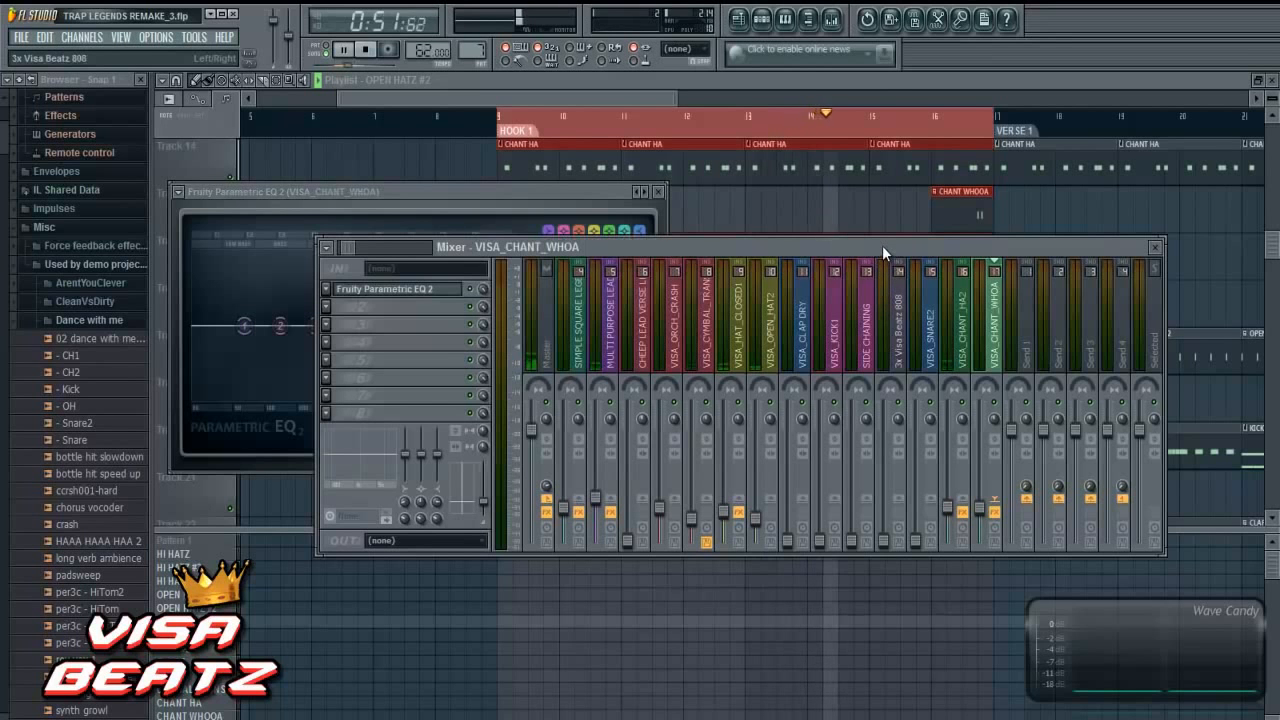
pyautogui.click(586, 357)
pyautogui.press('Right')
pyautogui.press('Left')
pyautogui.press('Left')
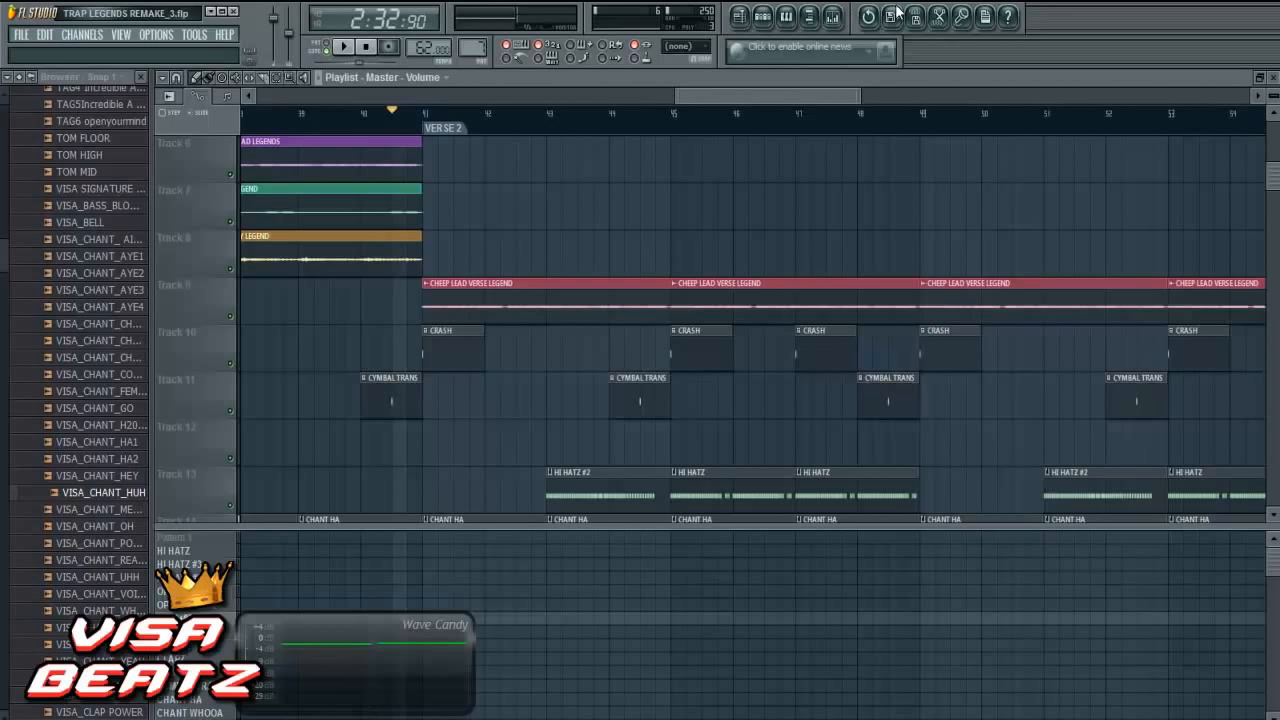
pyautogui.press('F9')
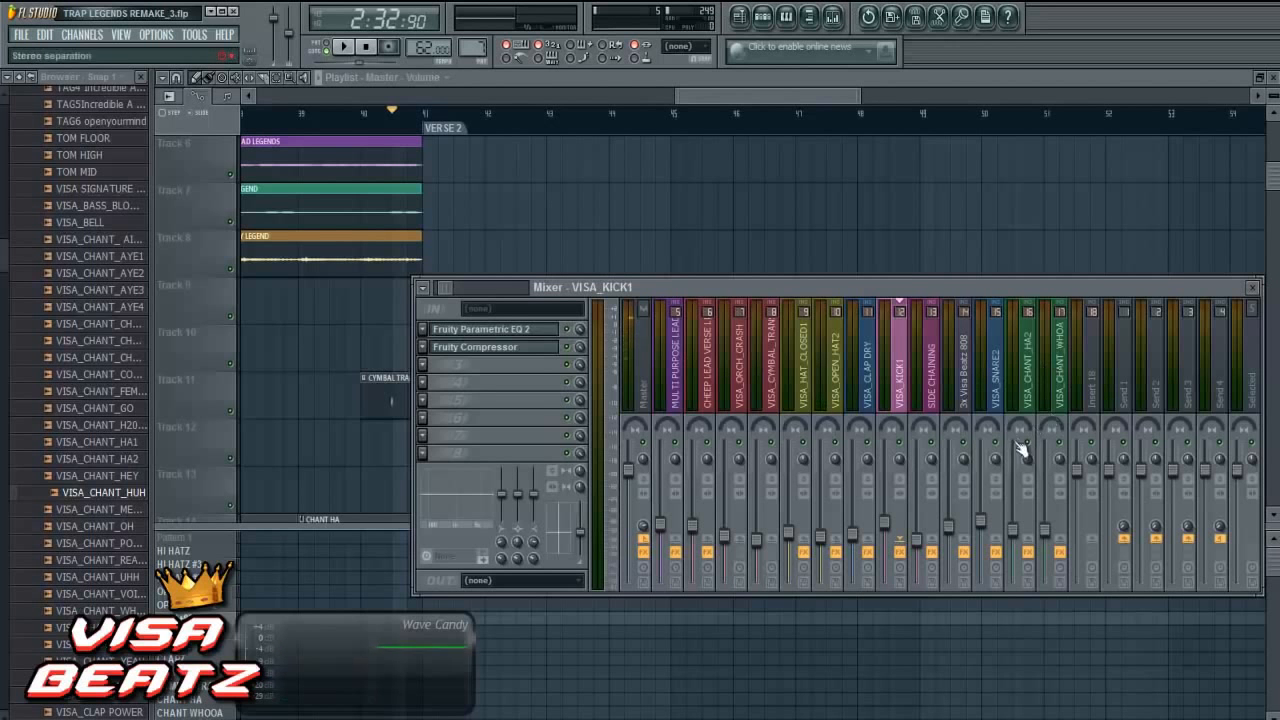
pyautogui.click(984, 525)
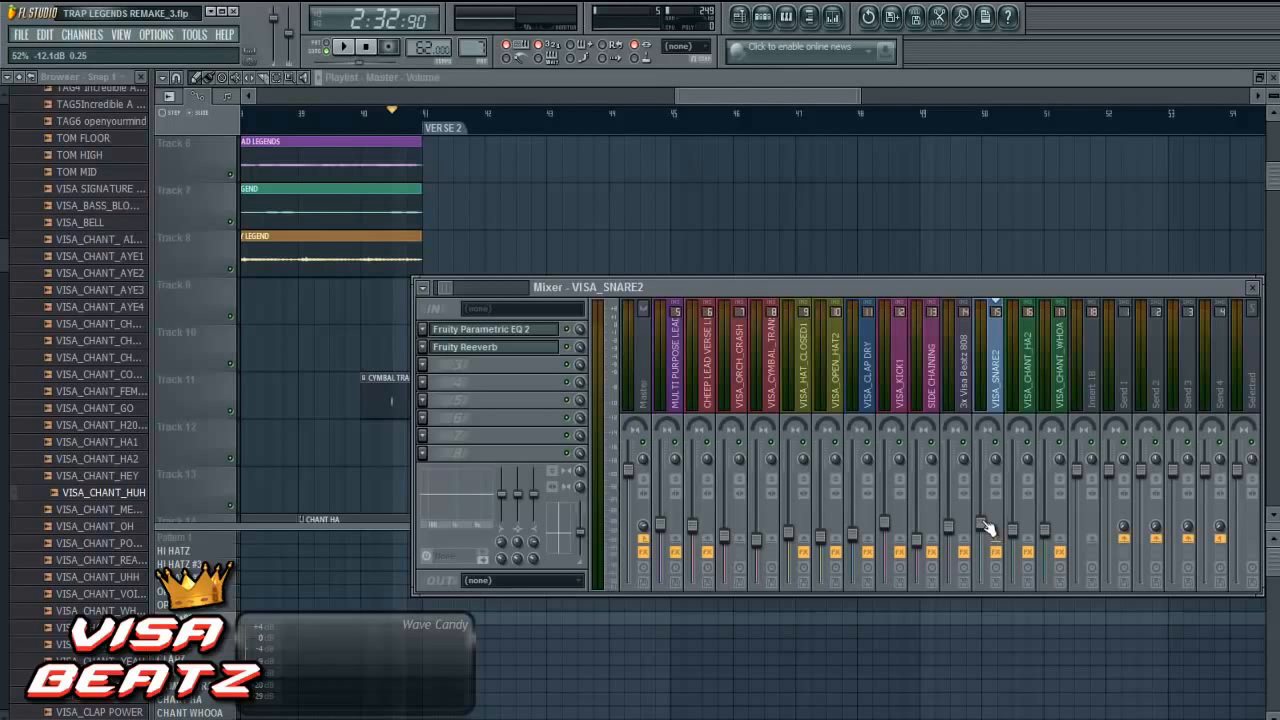
pyautogui.moveTo(824, 99)
pyautogui.mouseDown()
pyautogui.moveTo(775, 99)
pyautogui.moveTo(833, 94)
pyautogui.mouseUp()
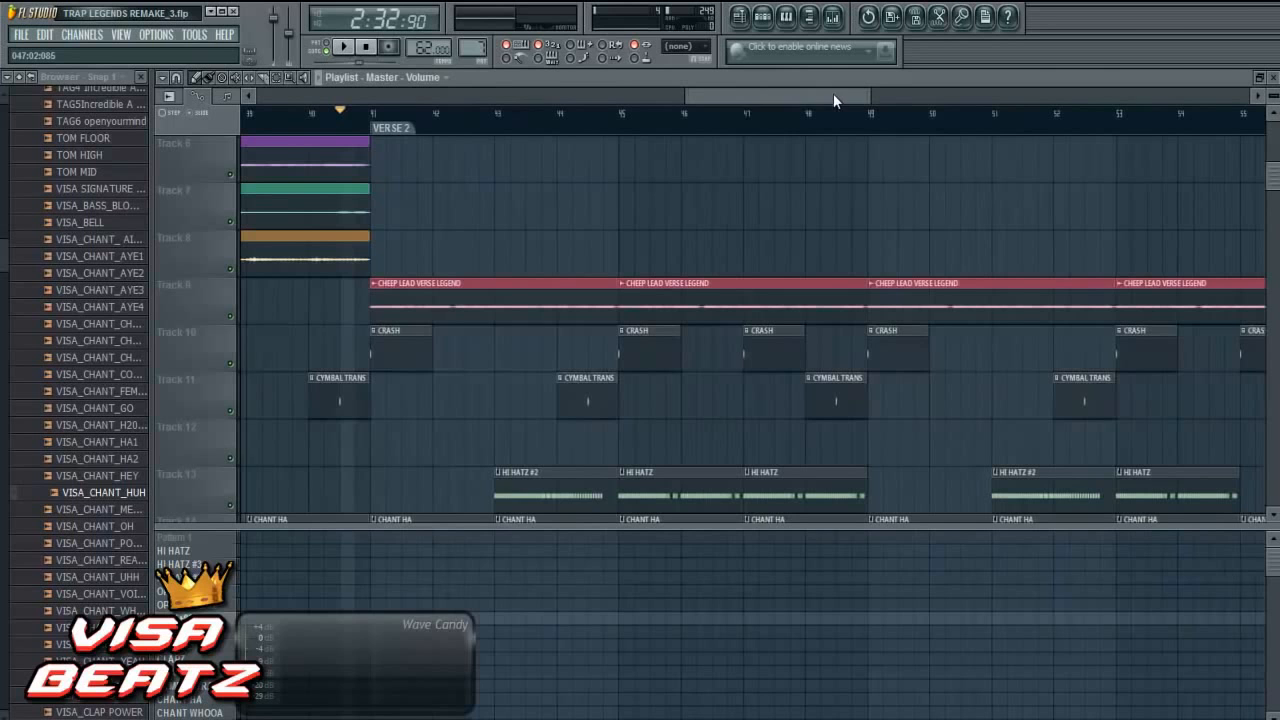
# - Load Fruity Soft Clipper in the second effect slot of the Master track and move its window slightly aside
pyautogui.click(832, 16)
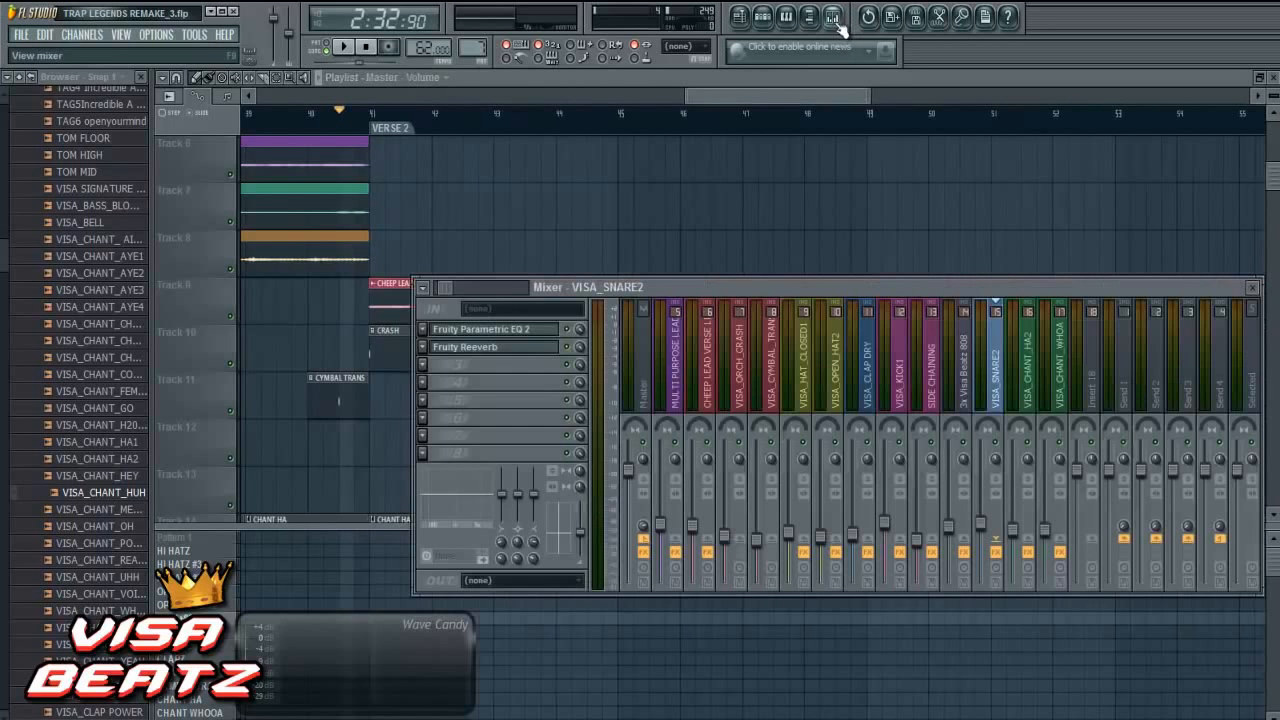
pyautogui.click(643, 388)
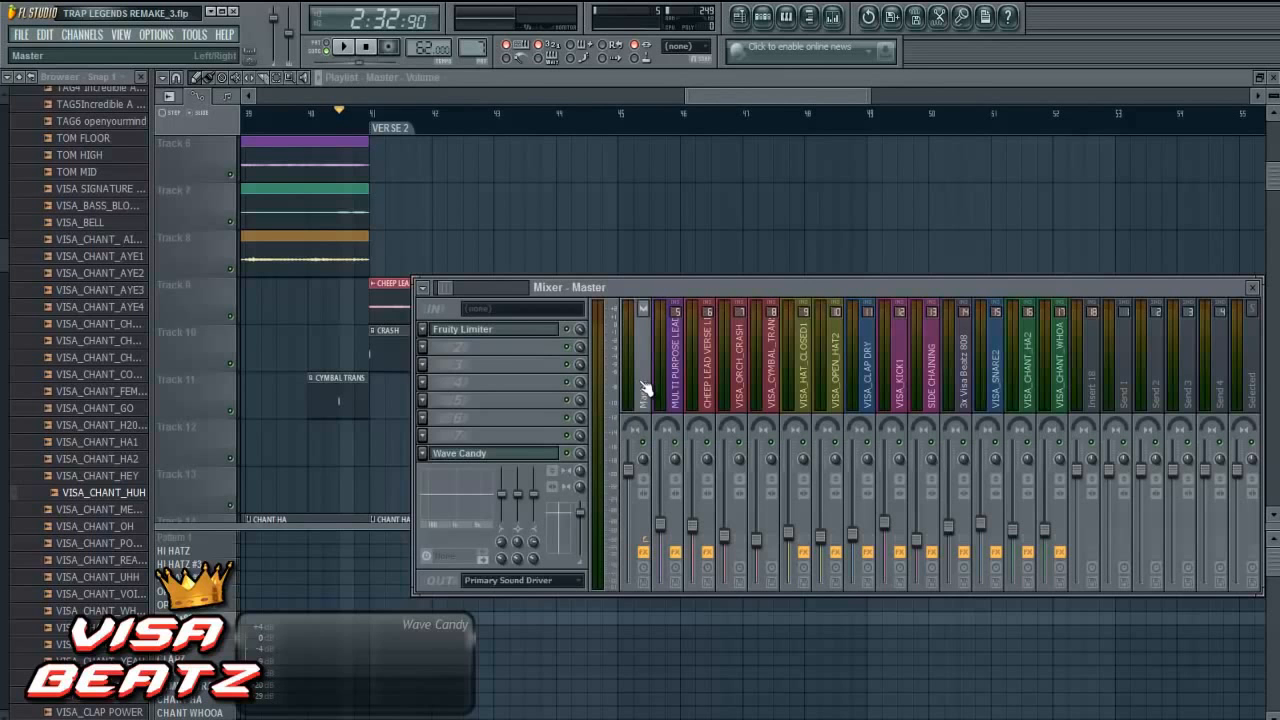
pyautogui.click(421, 348)
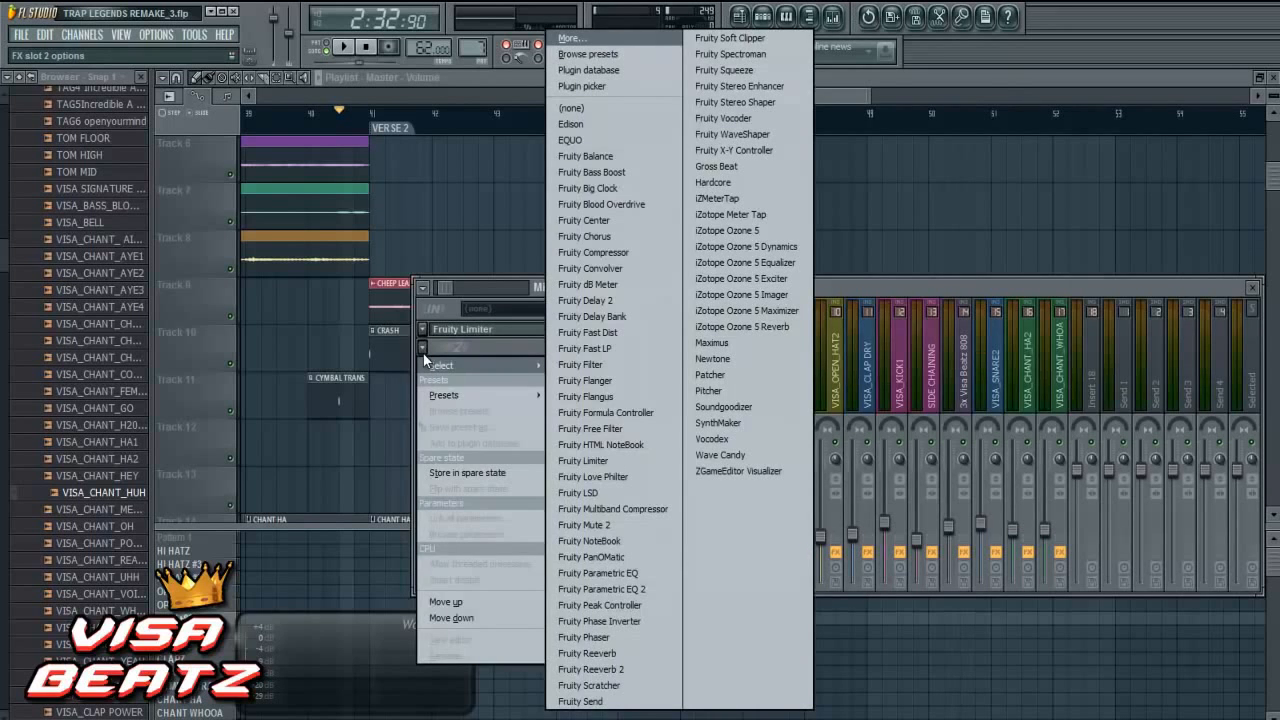
pyautogui.click(771, 42)
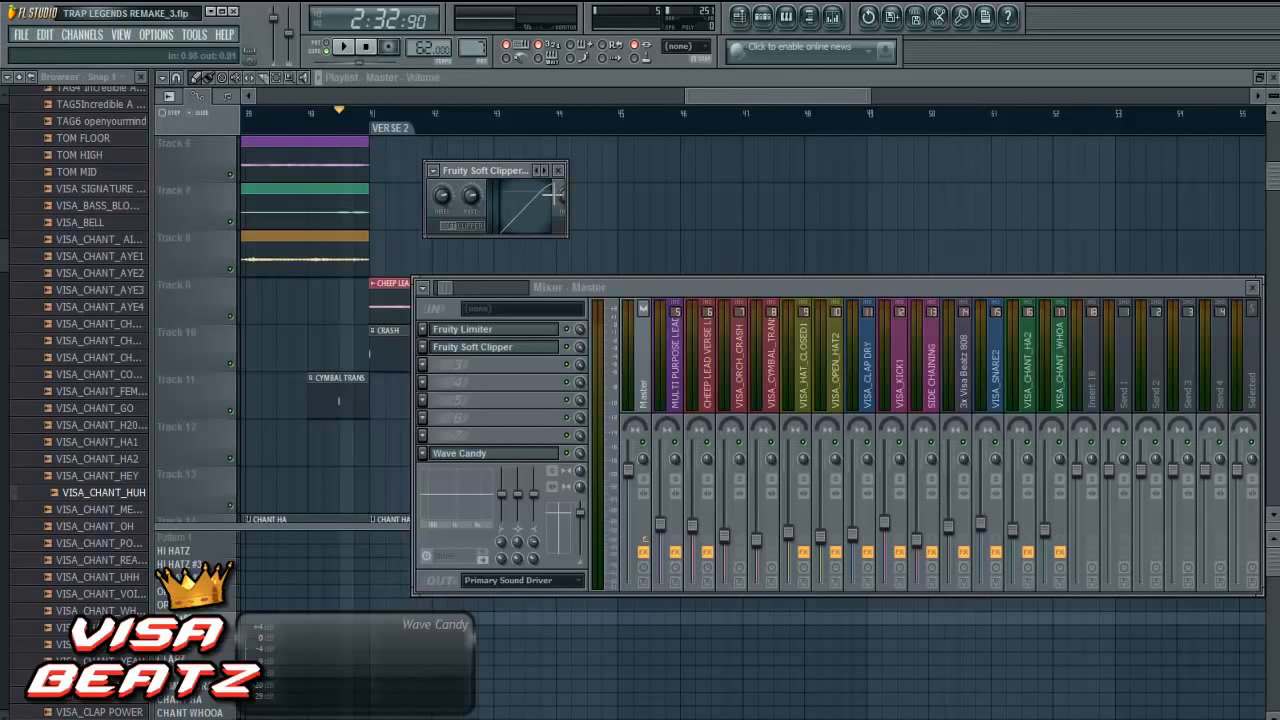
pyautogui.moveTo(524, 169); pyautogui.dragTo(556, 170)
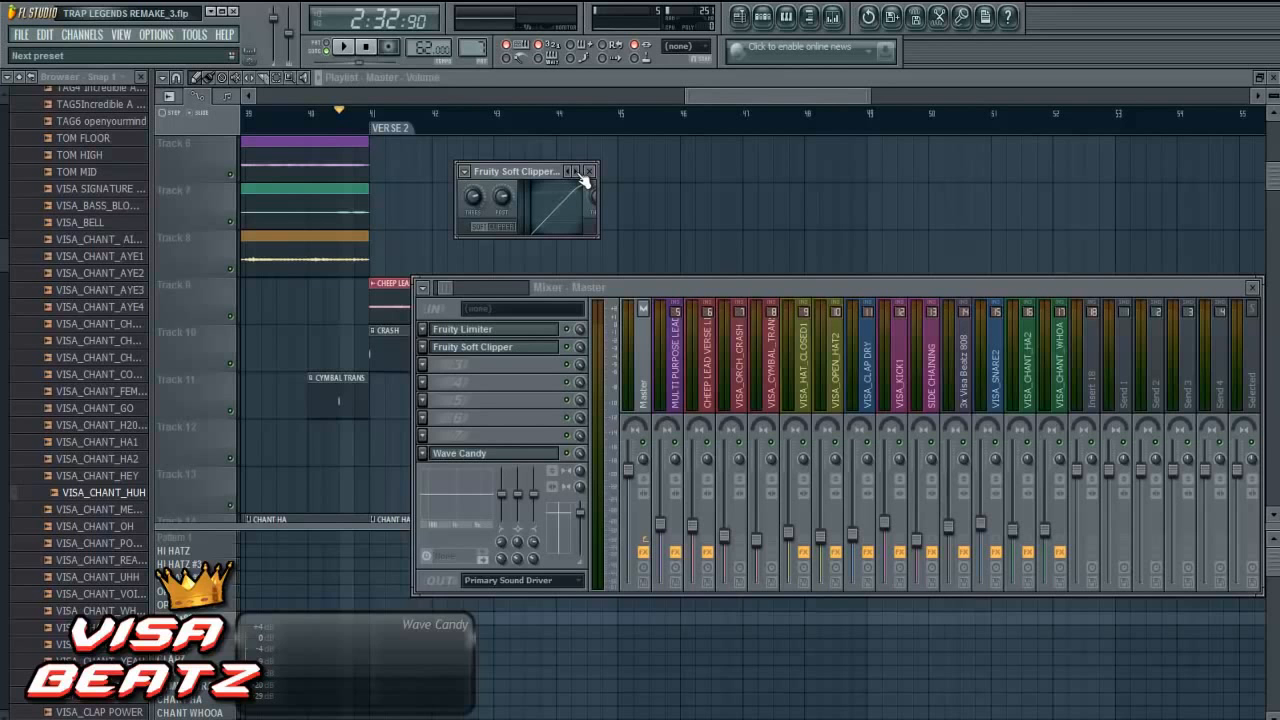
# - Step the Master's Fruity Soft Clipper forward through its presets and play the song into verse 2
pyautogui.click(578, 173)
pyautogui.click(579, 174)
pyautogui.click(343, 47)
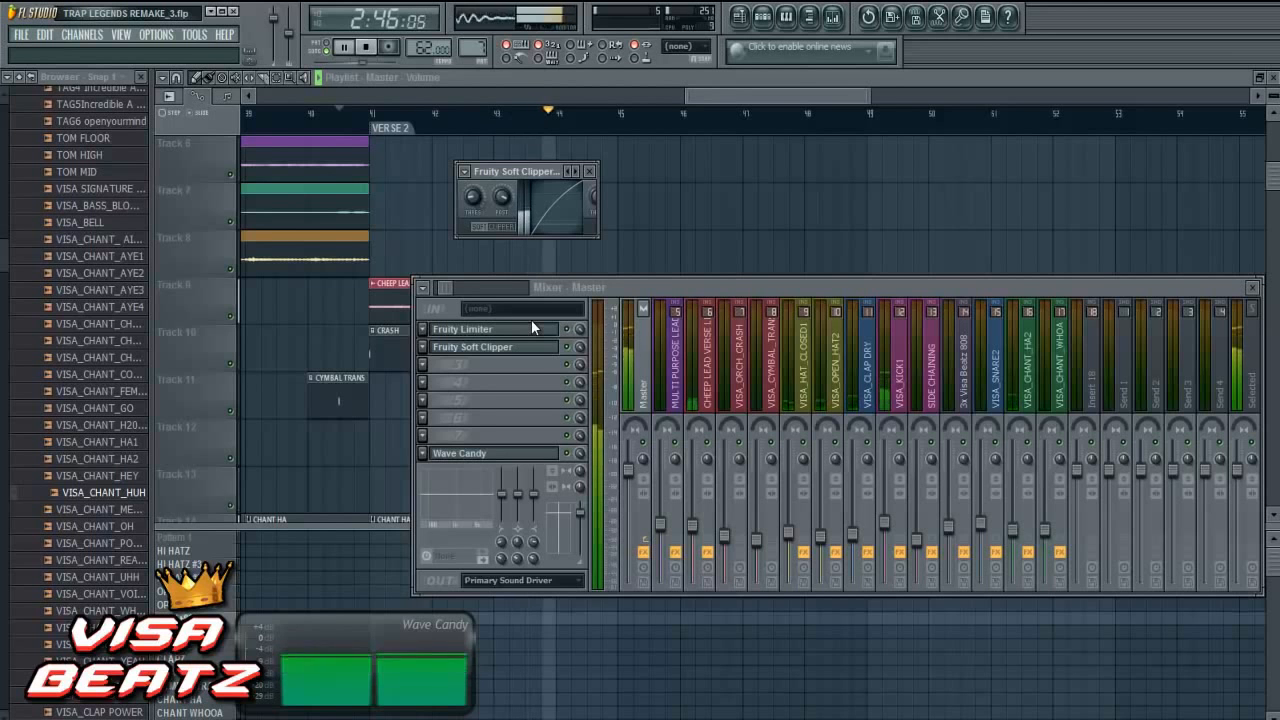
# - Lower the CHEEP LEAD VERSE LEGEND fader slightly and set its Fruity Reeverb to 3.6 kHz HighDamping and 15% Reverb
pyautogui.click(695, 530)
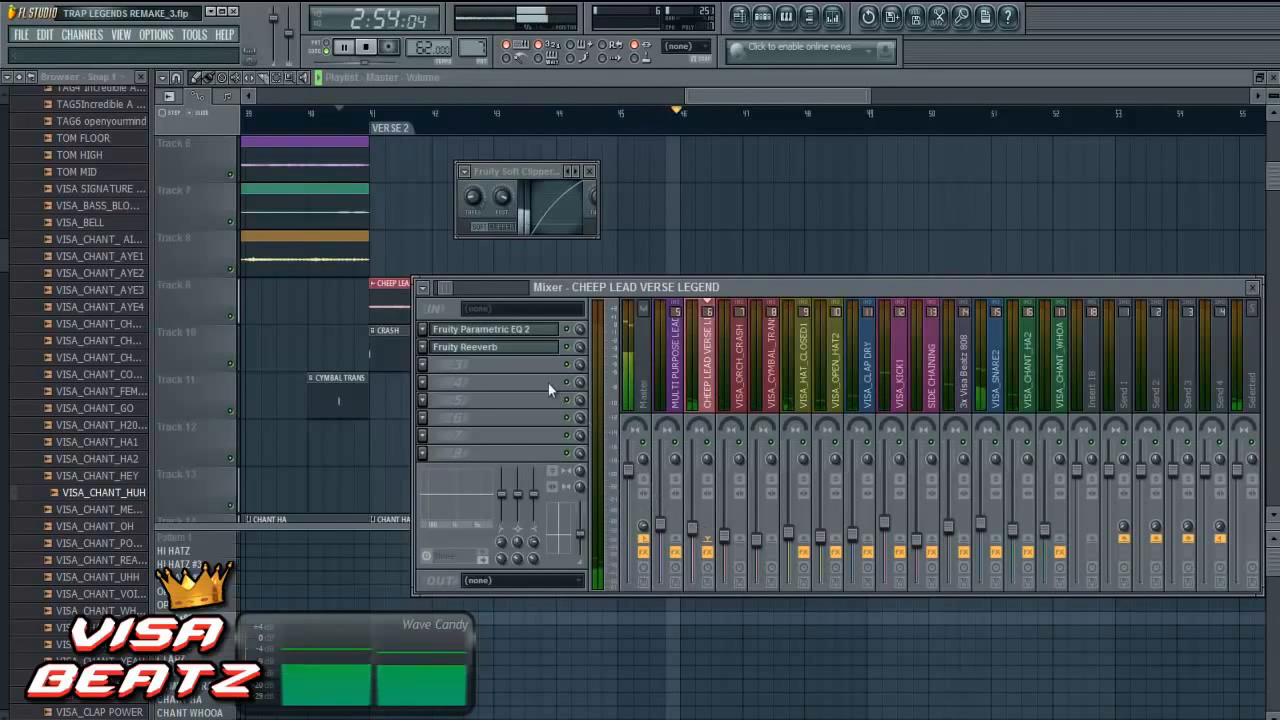
pyautogui.click(546, 350)
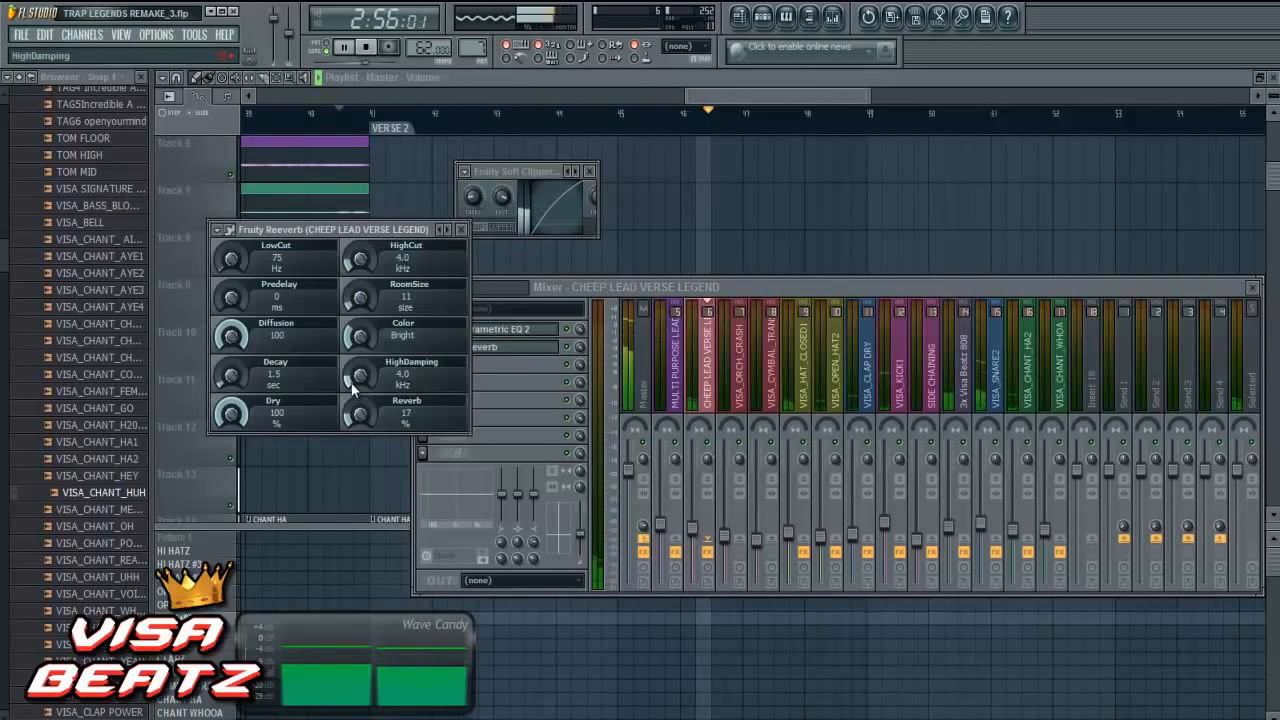
pyautogui.moveTo(361, 376); pyautogui.dragTo(360, 420)
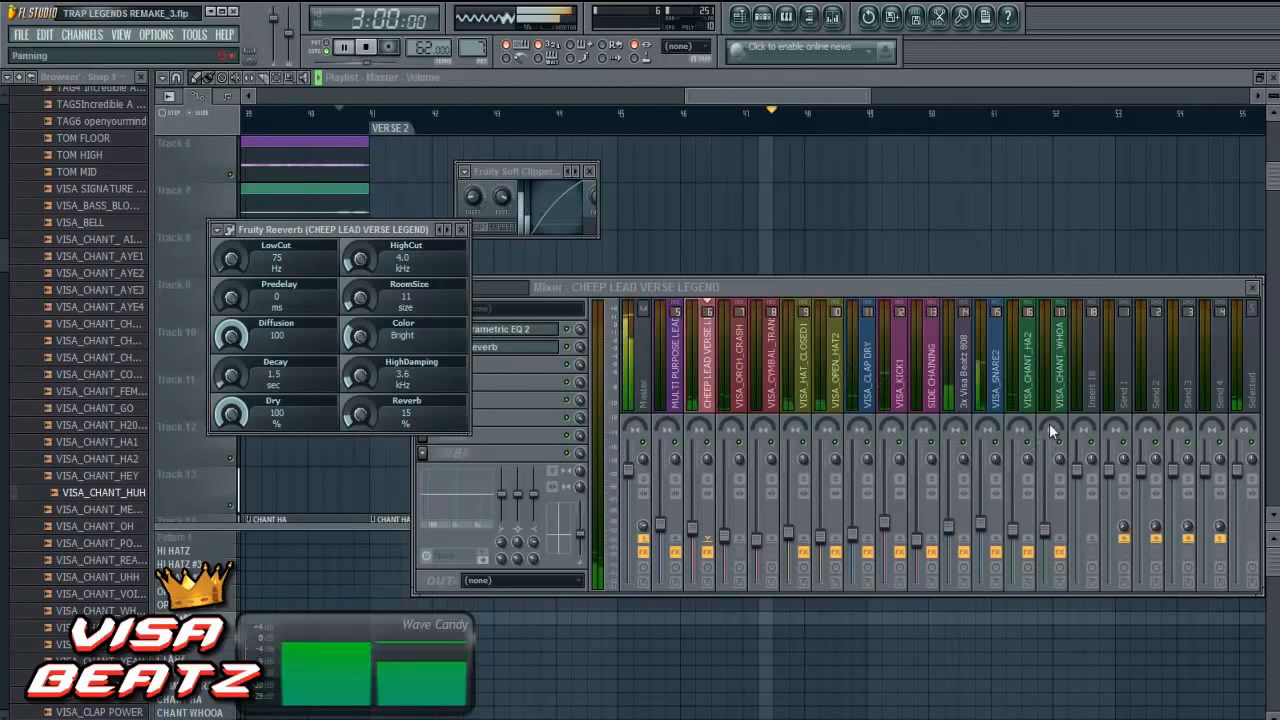
# - Open the Fruity Reeverb on VISA_SNARE2 to check its settings while the verse plays
pyautogui.click(995, 370)
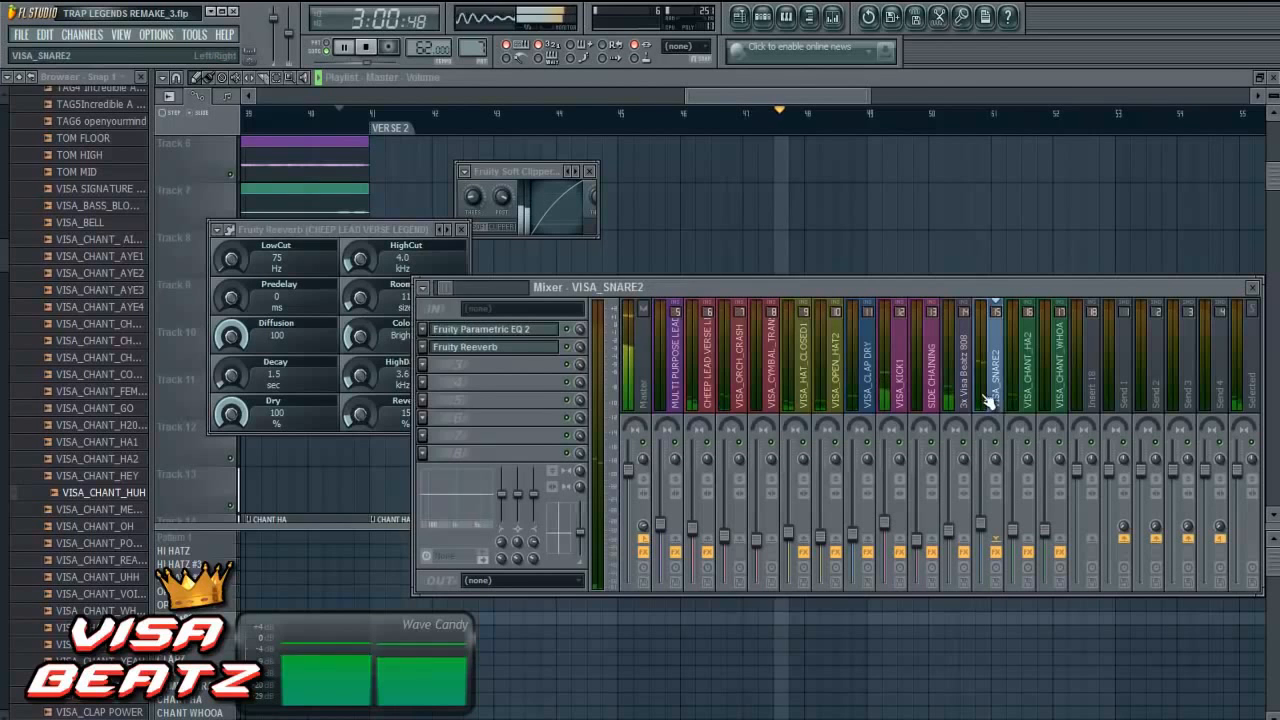
pyautogui.click(531, 348)
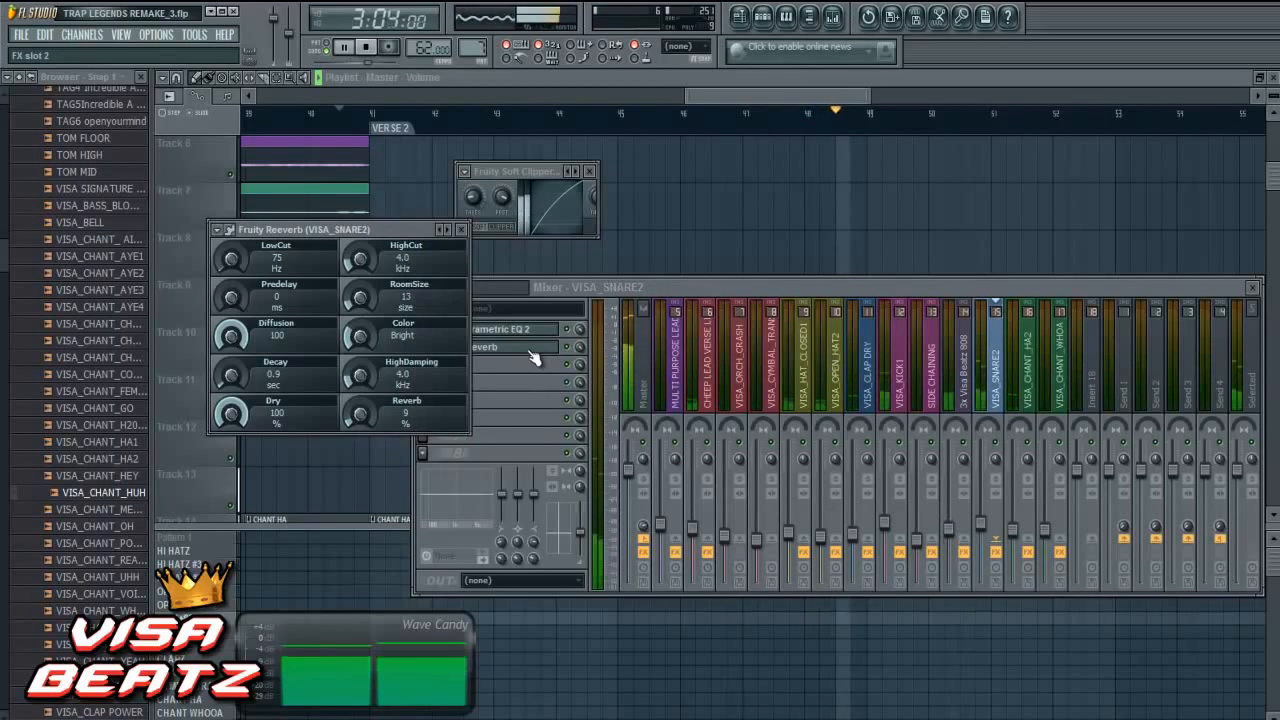
pyautogui.click(724, 287)
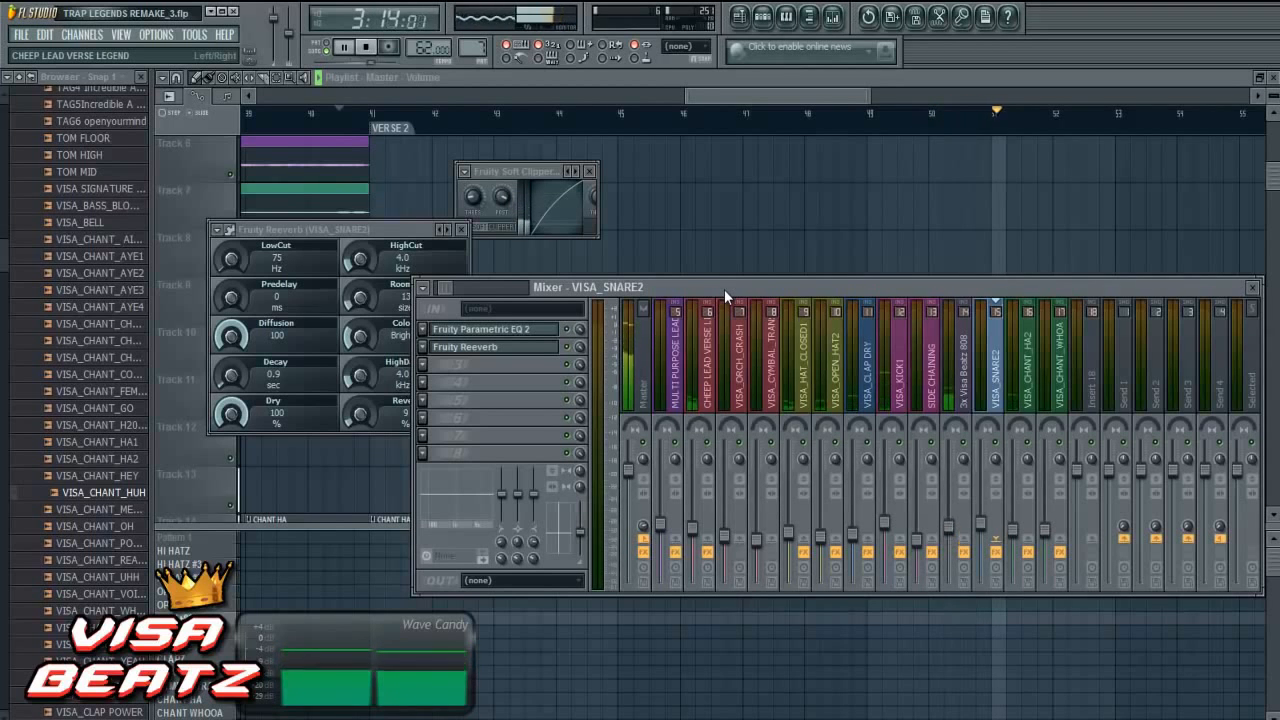
# - Pull band 1 down in the VISA_KICK1 EQ to cut the lowest frequencies, and stop playback
pyautogui.click(898, 398)
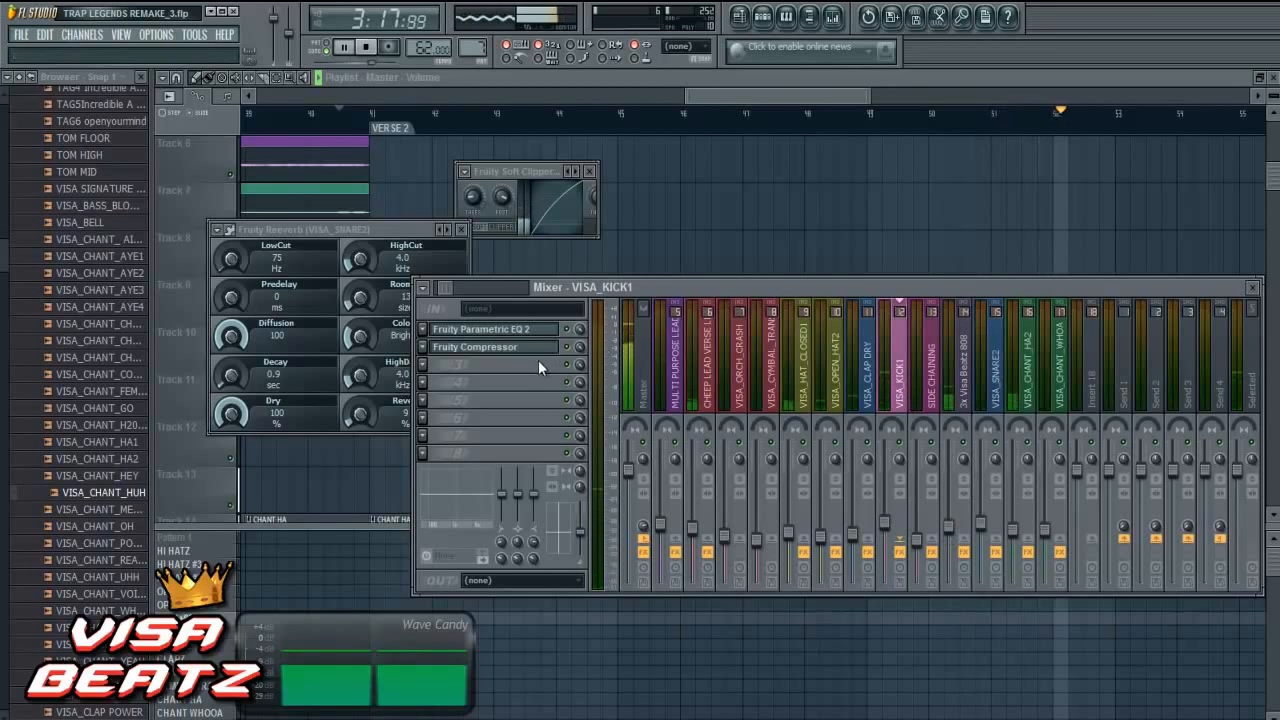
pyautogui.click(531, 330)
pyautogui.moveTo(206, 371); pyautogui.dragTo(190, 406)
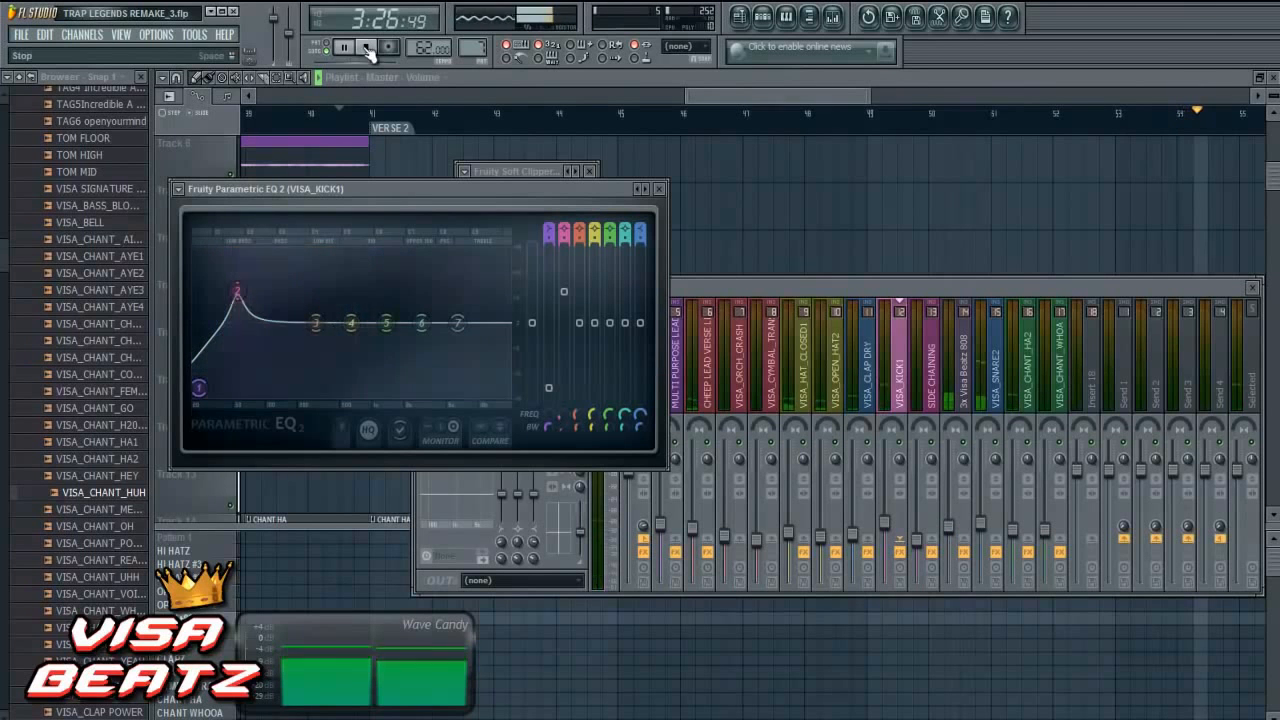
pyautogui.click(370, 48)
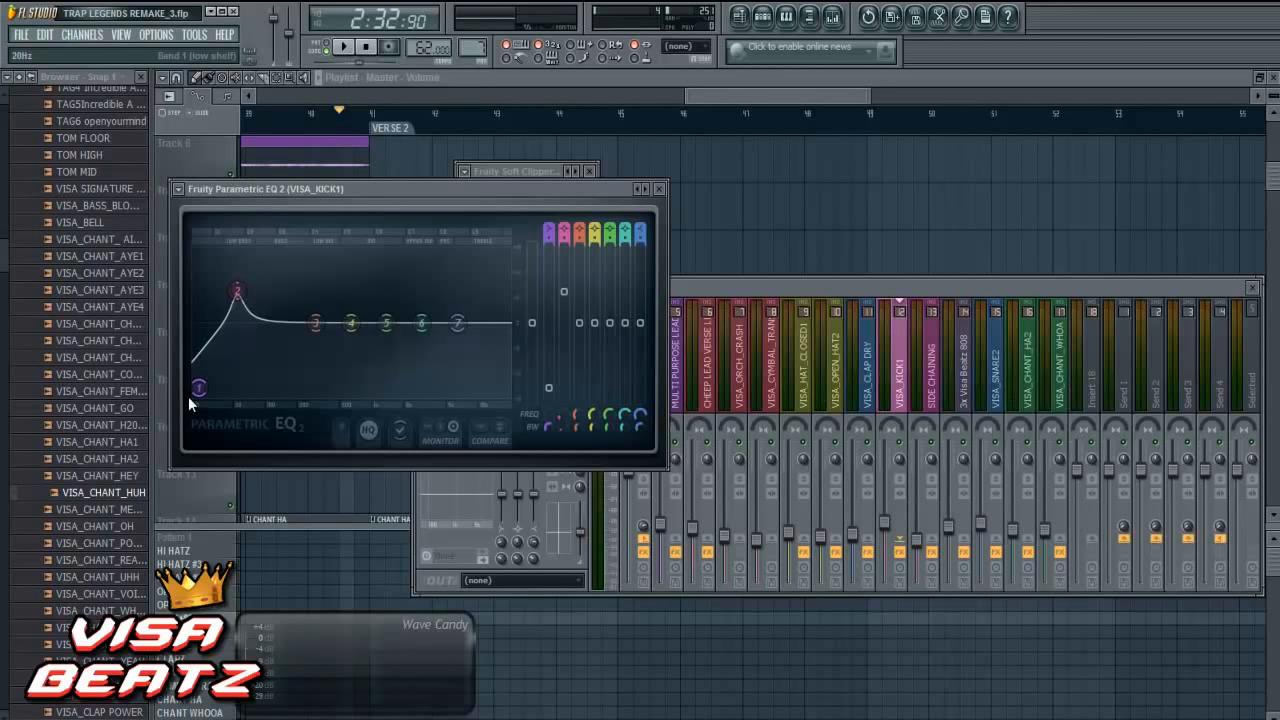
# - Load Fruity Parametric EQ 2 in the third effect slot of the Master track
pyautogui.moveTo(856, 92)
pyautogui.mouseDown()
pyautogui.moveTo(879, 92)
pyautogui.moveTo(846, 99)
pyautogui.mouseUp()
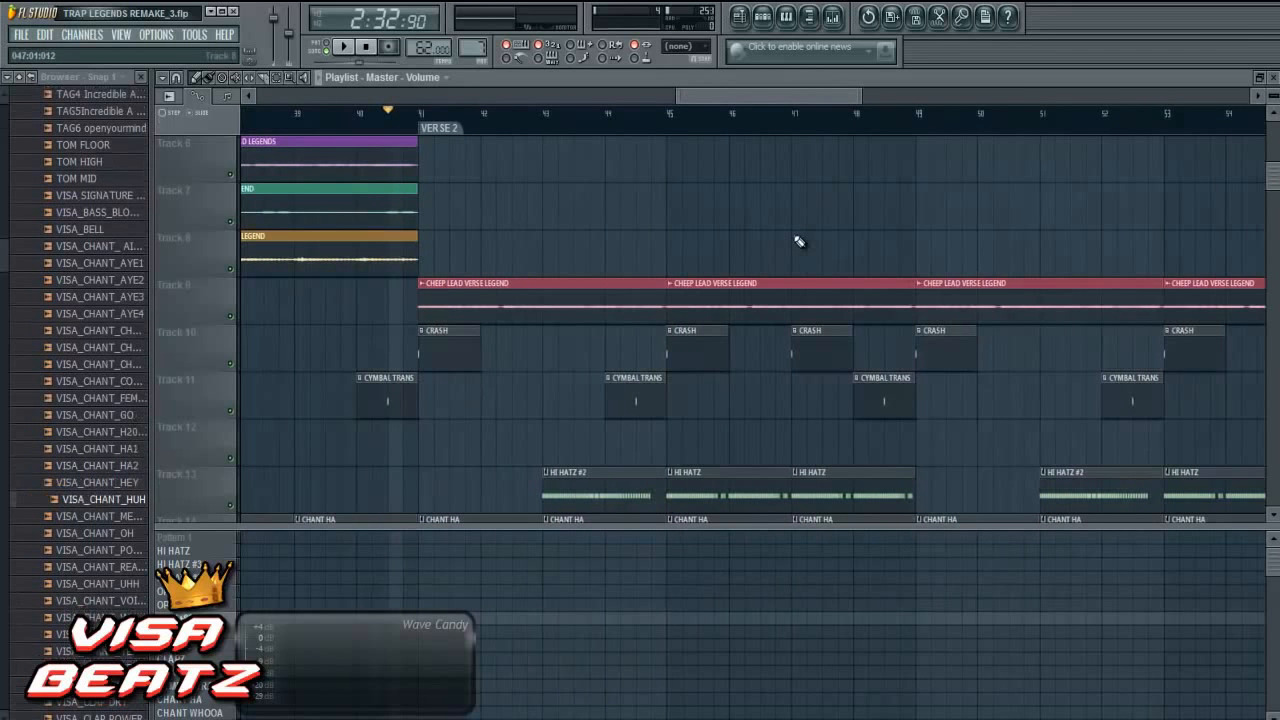
pyautogui.click(832, 16)
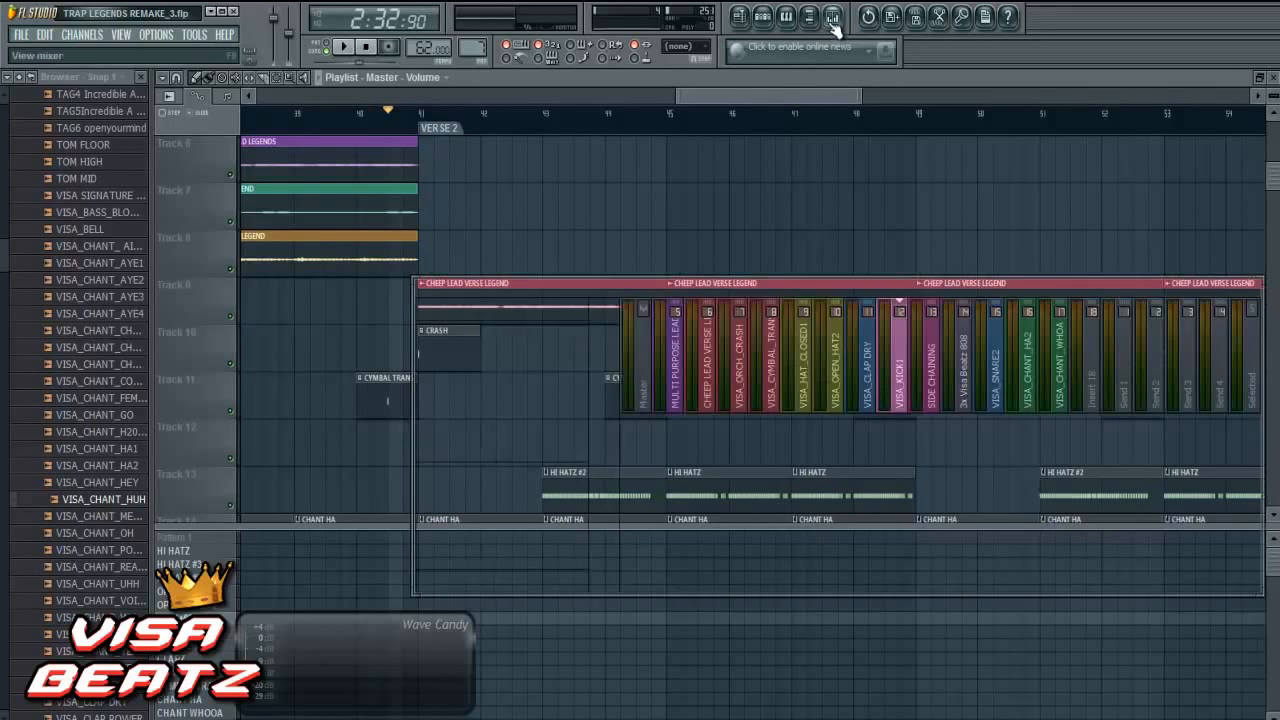
pyautogui.click(650, 368)
pyautogui.click(423, 364)
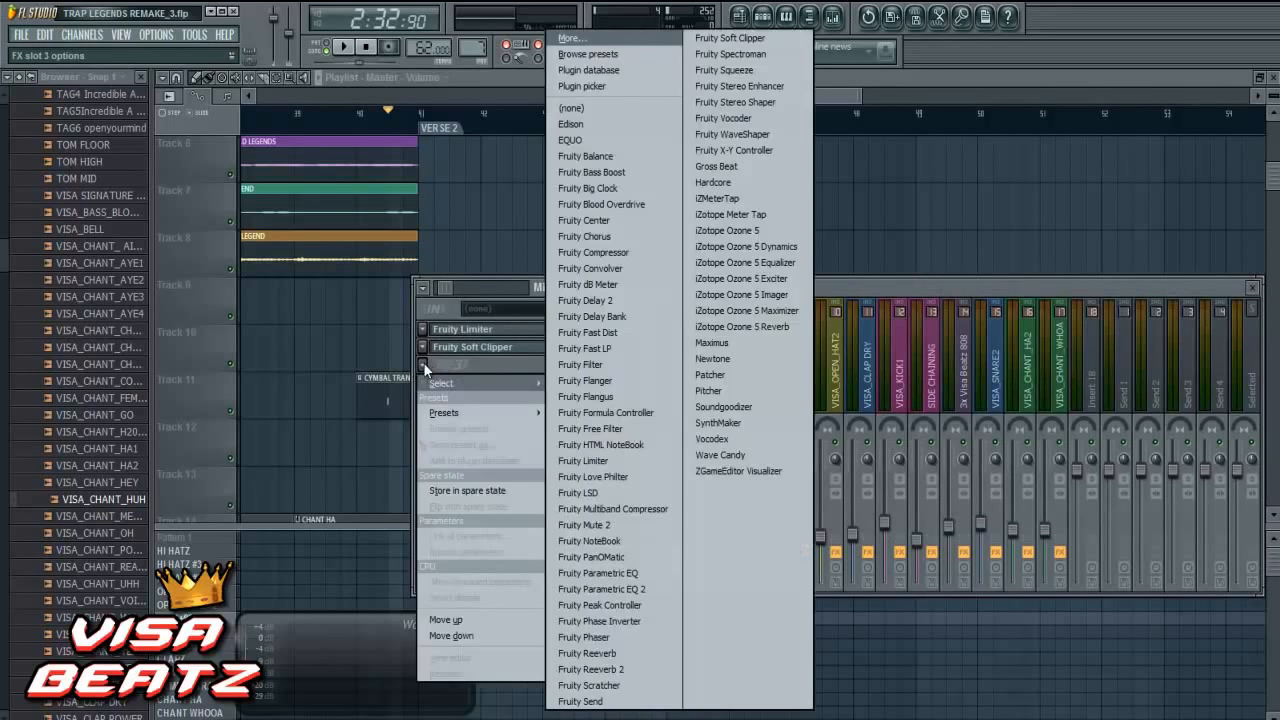
pyautogui.click(625, 589)
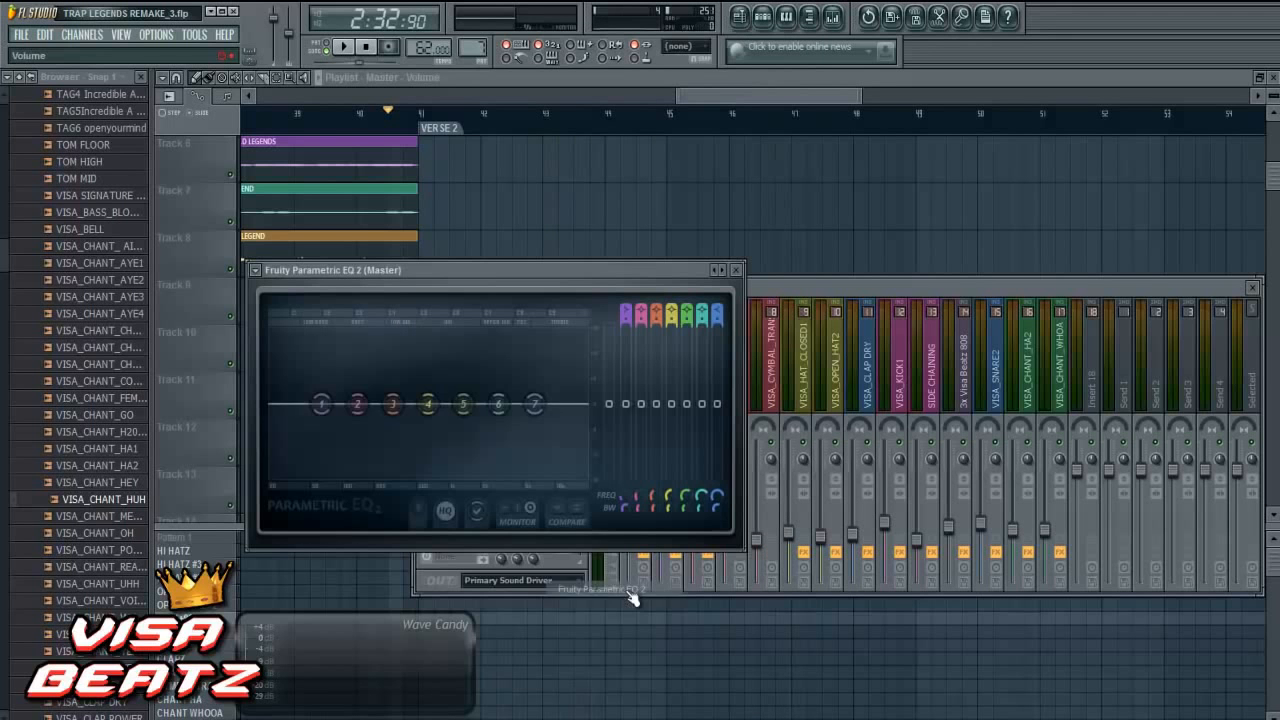
# - Apply the preset VB EQ2 VOL1 MASTER MIX TRACK 1A to the Master EQ and lower its band 7 high shelf slightly during playback
pyautogui.click(256, 271)
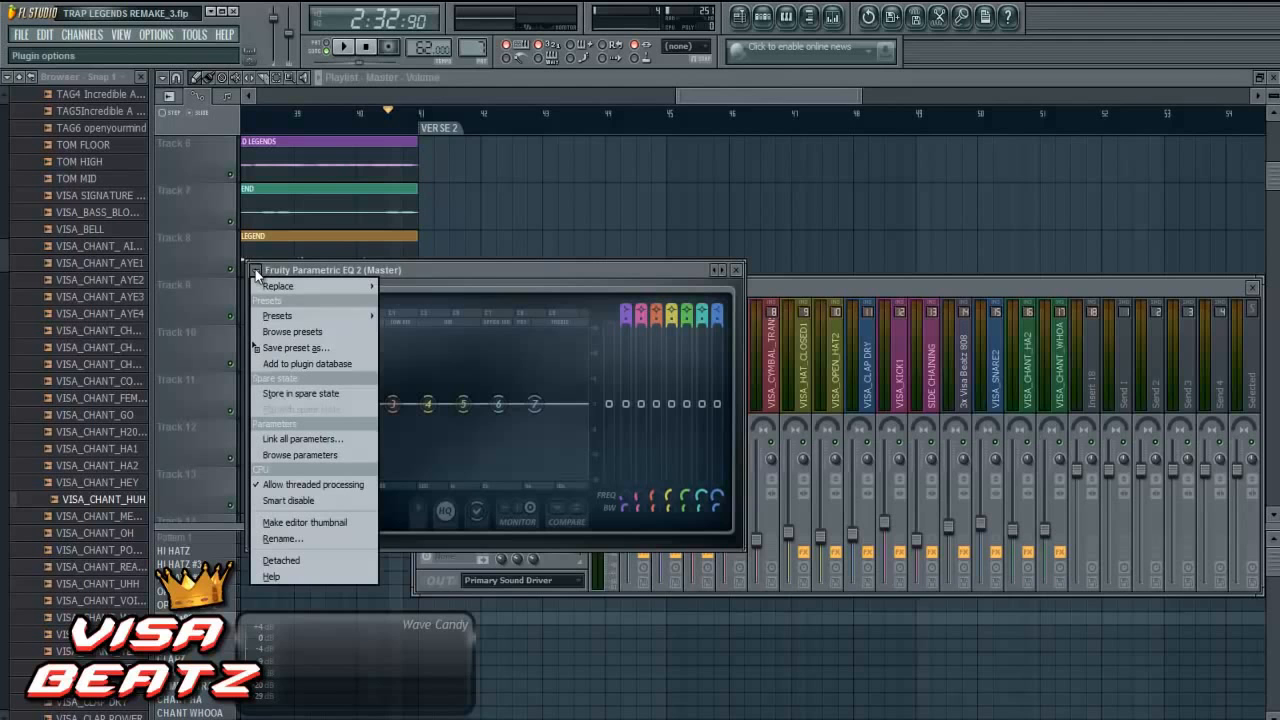
pyautogui.moveTo(300, 315)
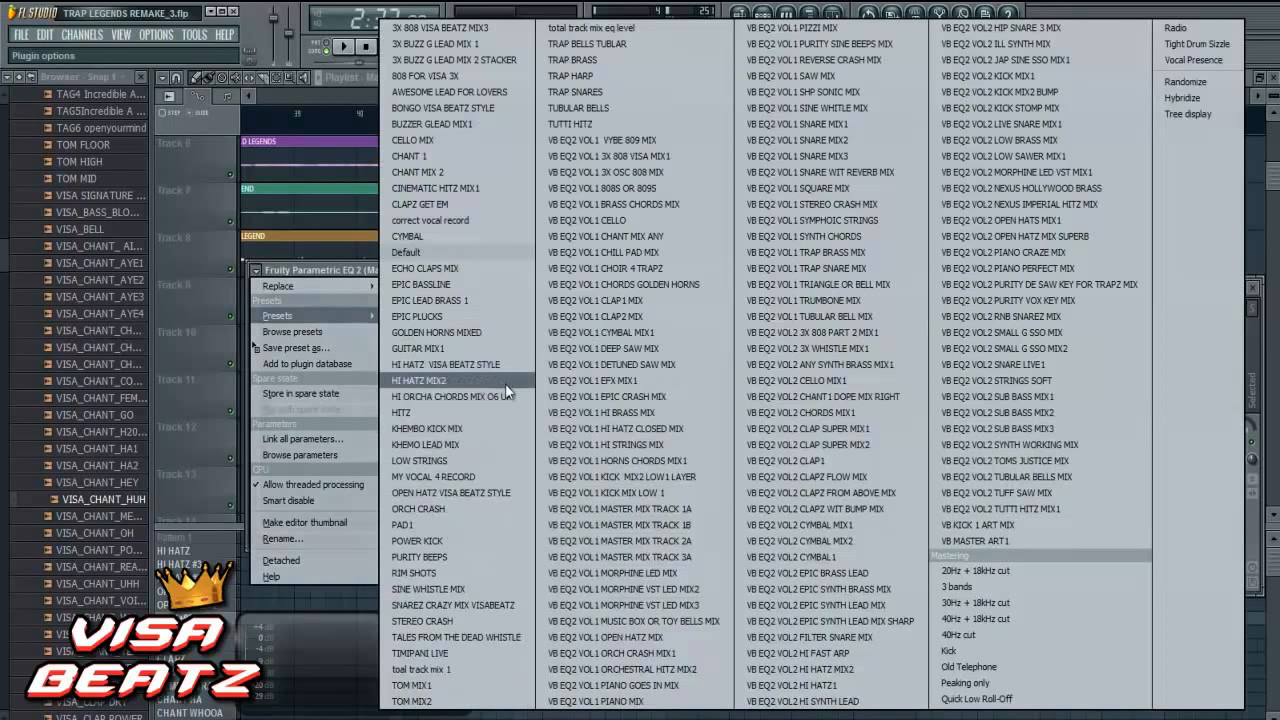
pyautogui.click(689, 512)
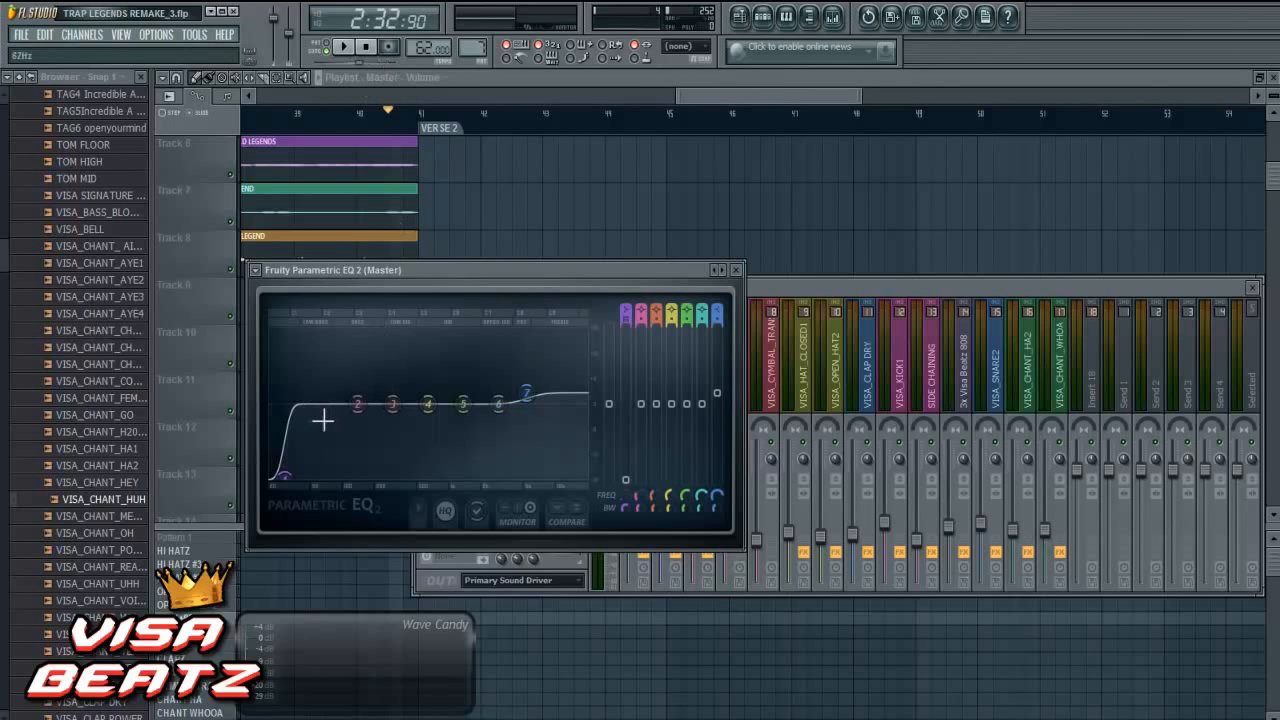
pyautogui.click(346, 47)
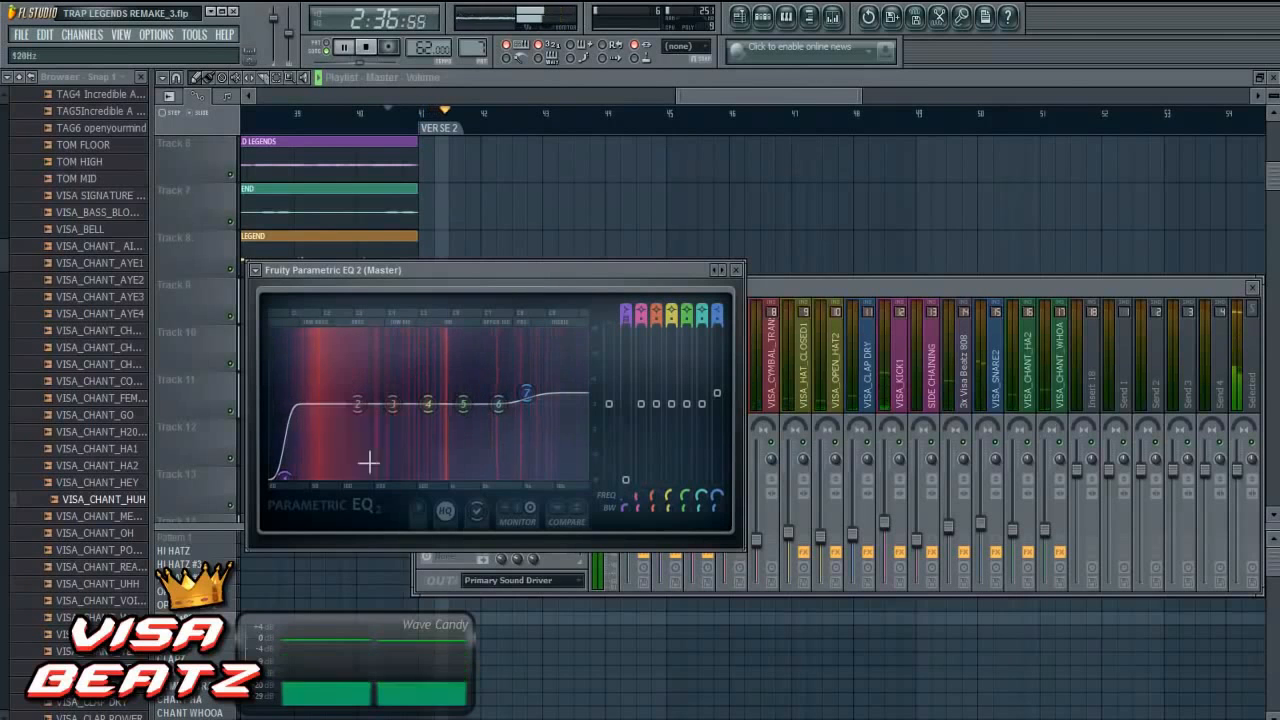
pyautogui.moveTo(531, 402); pyautogui.dragTo(532, 408)
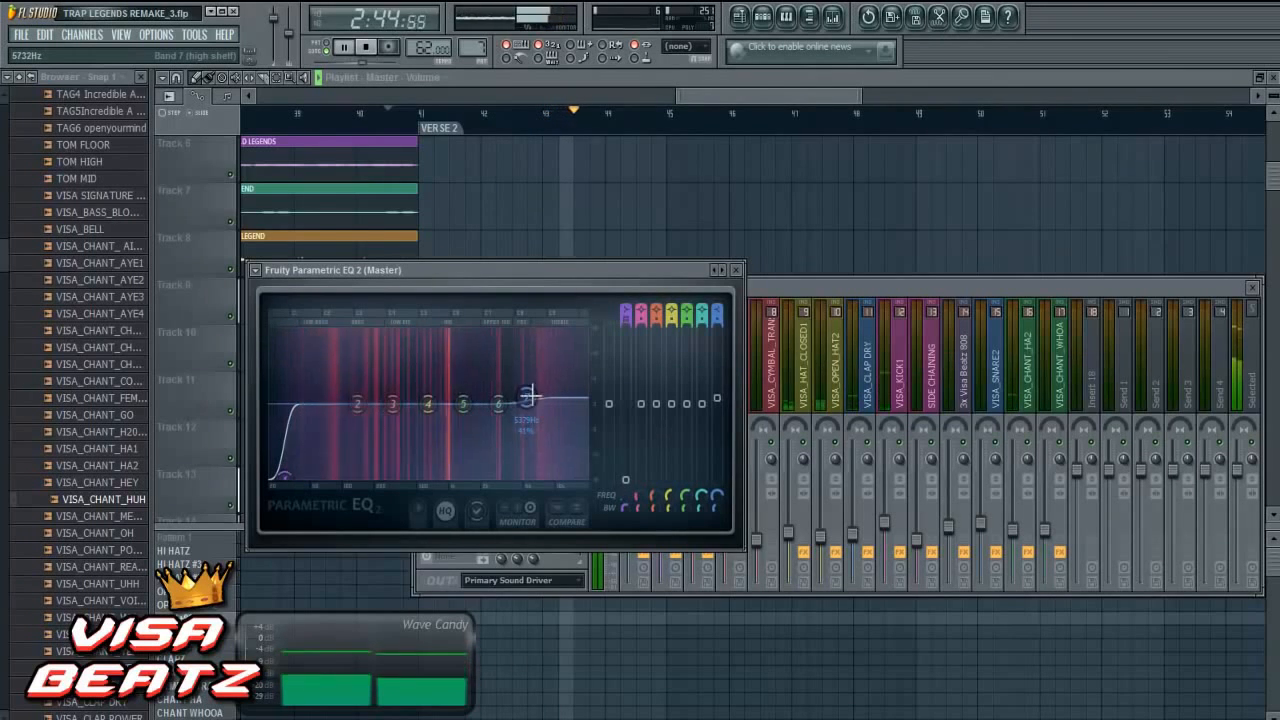
# - Bring the mixer forward and lower the CHEEP LEAD VERSE LEGEND fader a little while verse 2 plays
pyautogui.click(812, 283)
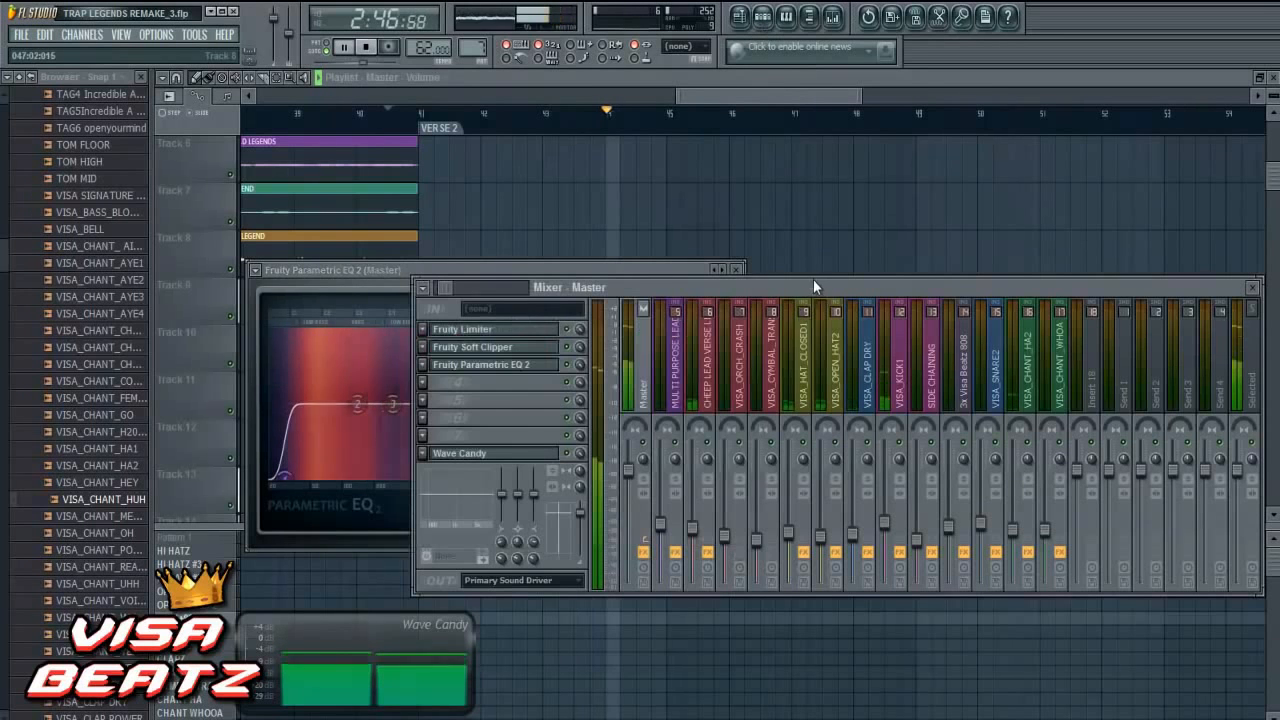
pyautogui.click(695, 532)
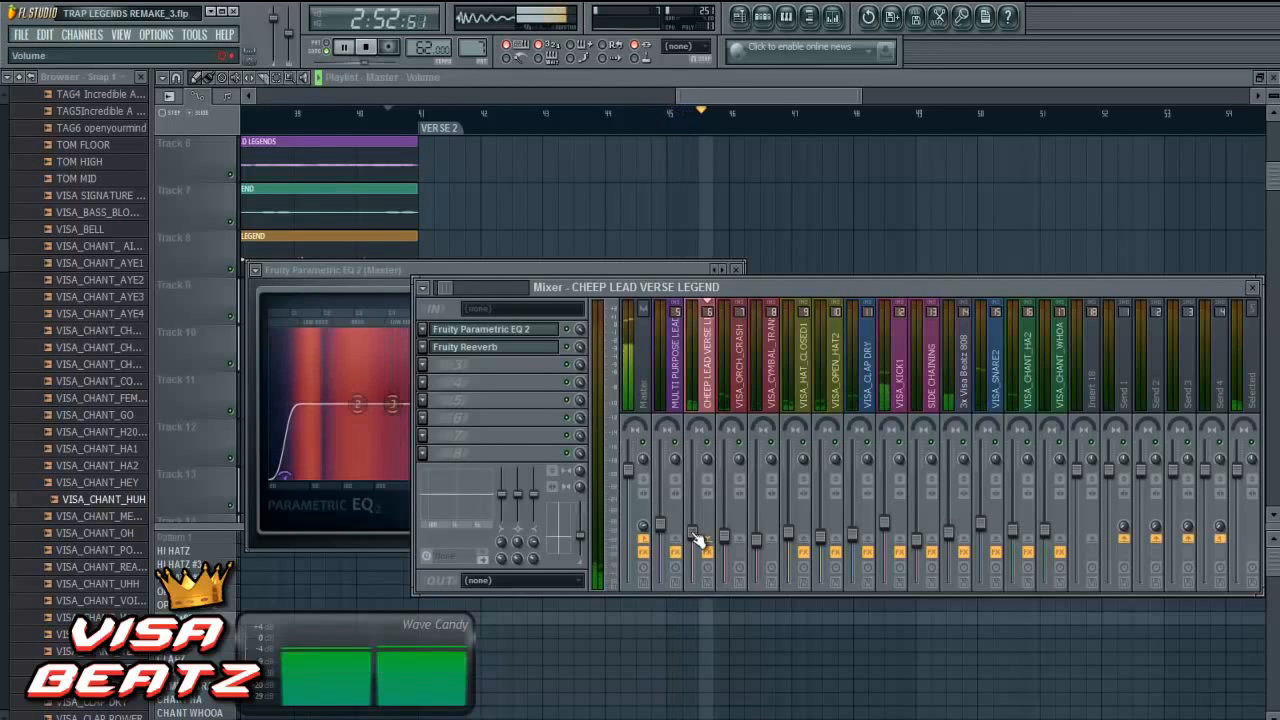
pyautogui.click(695, 534)
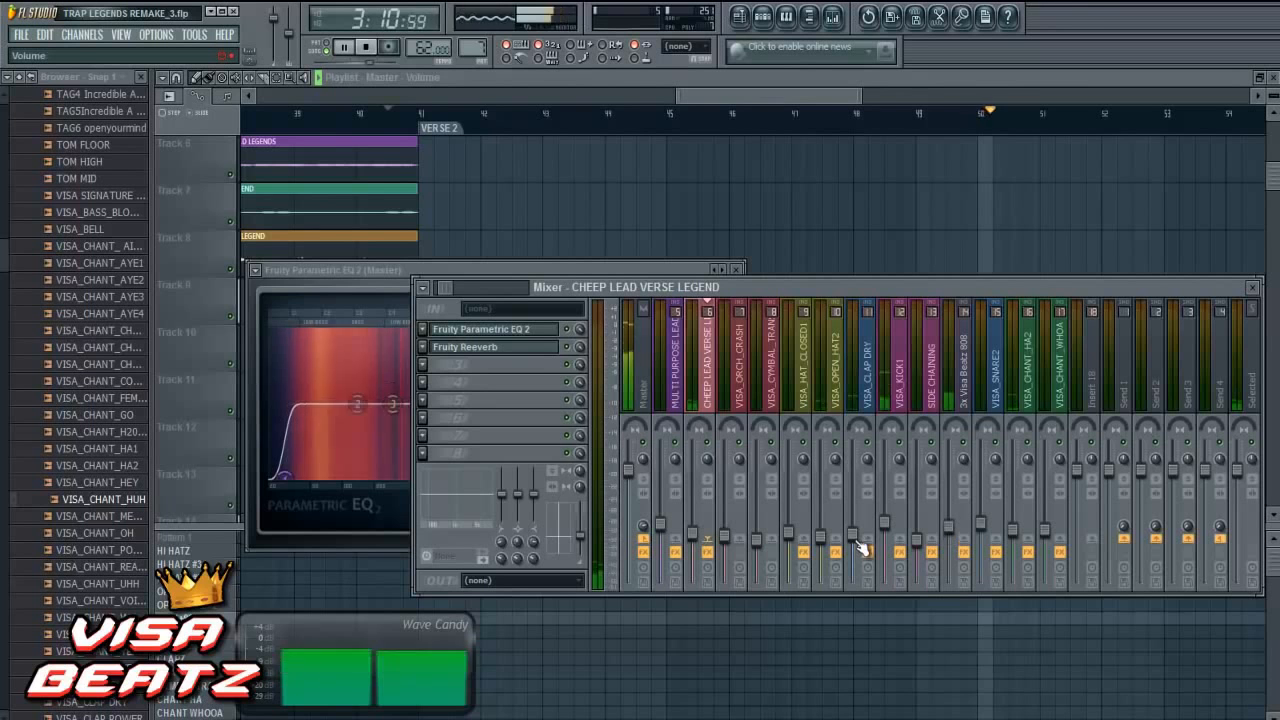
# - Open the VISA_CLAP DRY Parametric EQ 2 and raise band 5 slightly at about 1344 Hz
pyautogui.click(866, 378)
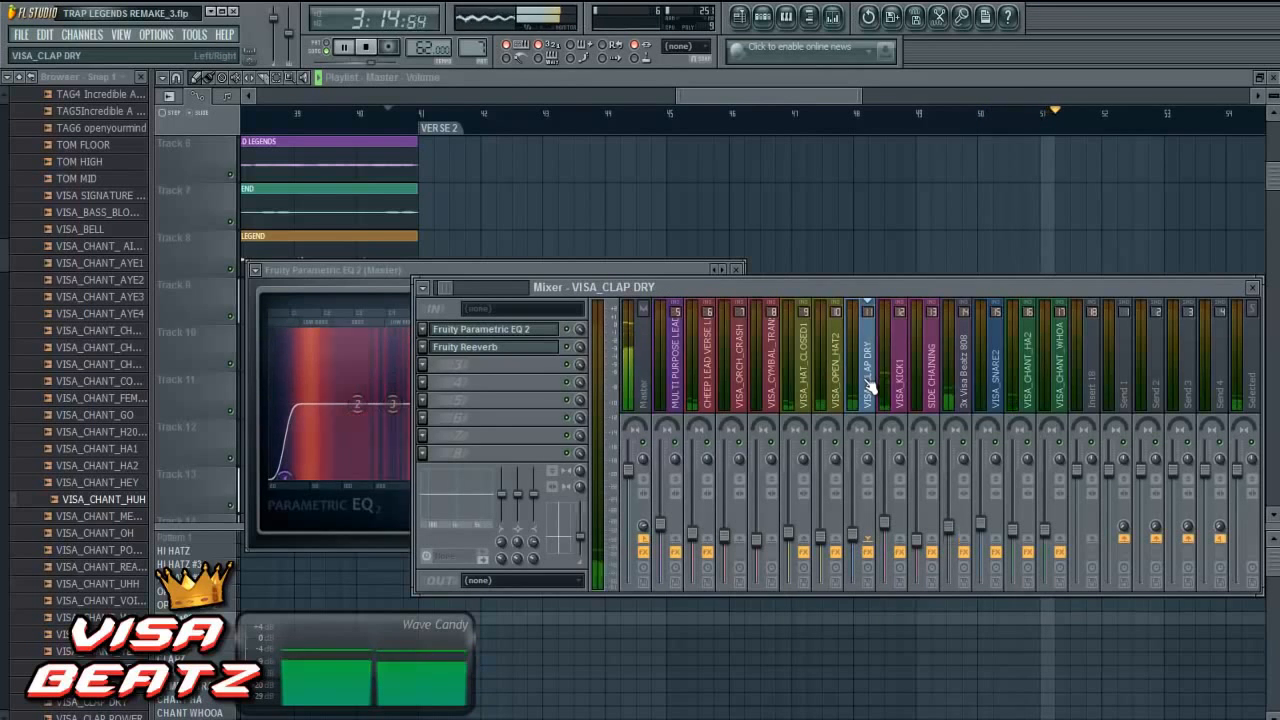
pyautogui.click(530, 332)
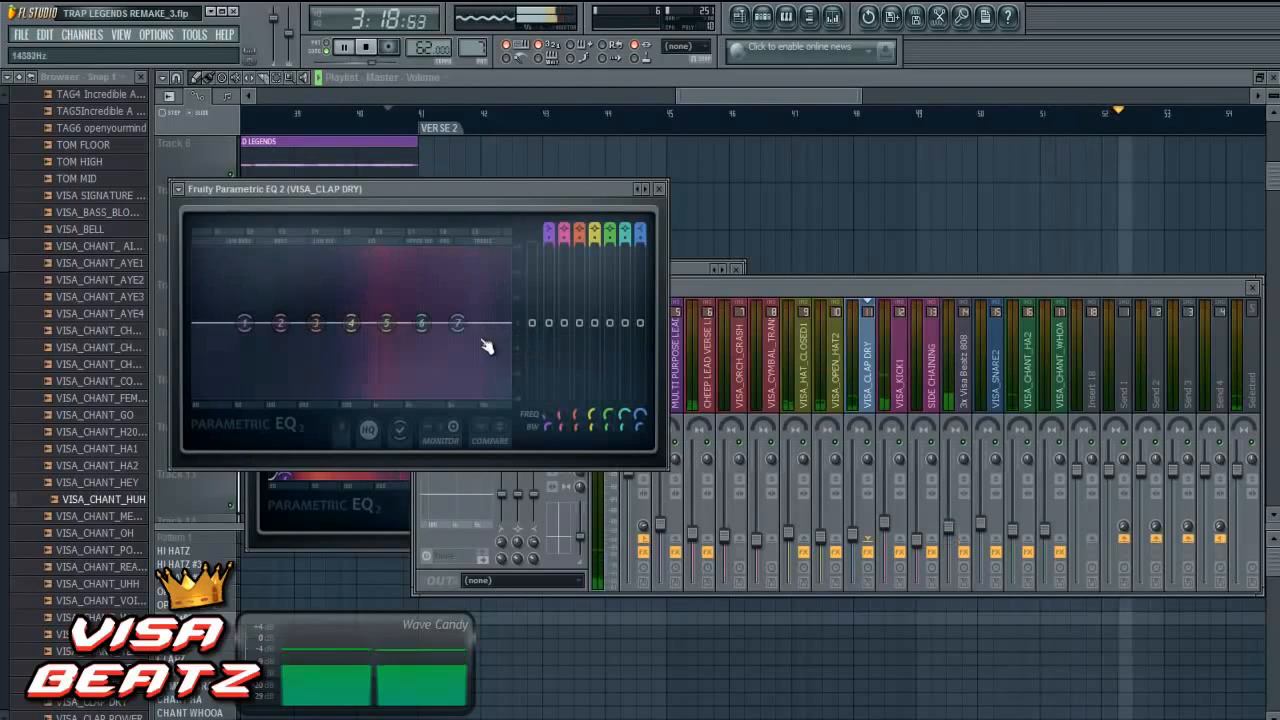
pyautogui.moveTo(391, 304); pyautogui.dragTo(391, 298)
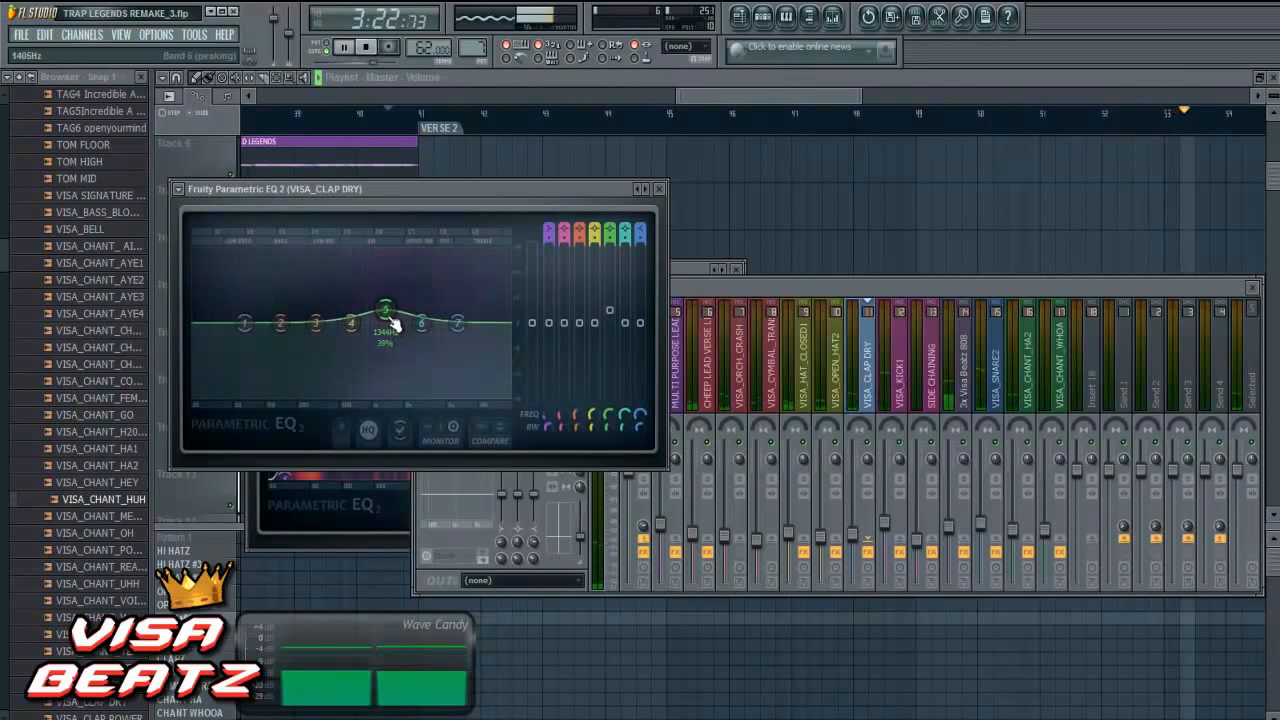
# - Set the VISA_CHANT_HA2 fader to about -14.5 dB, follow playback into the LAST HOOK section, and stop playback
pyautogui.click(919, 281)
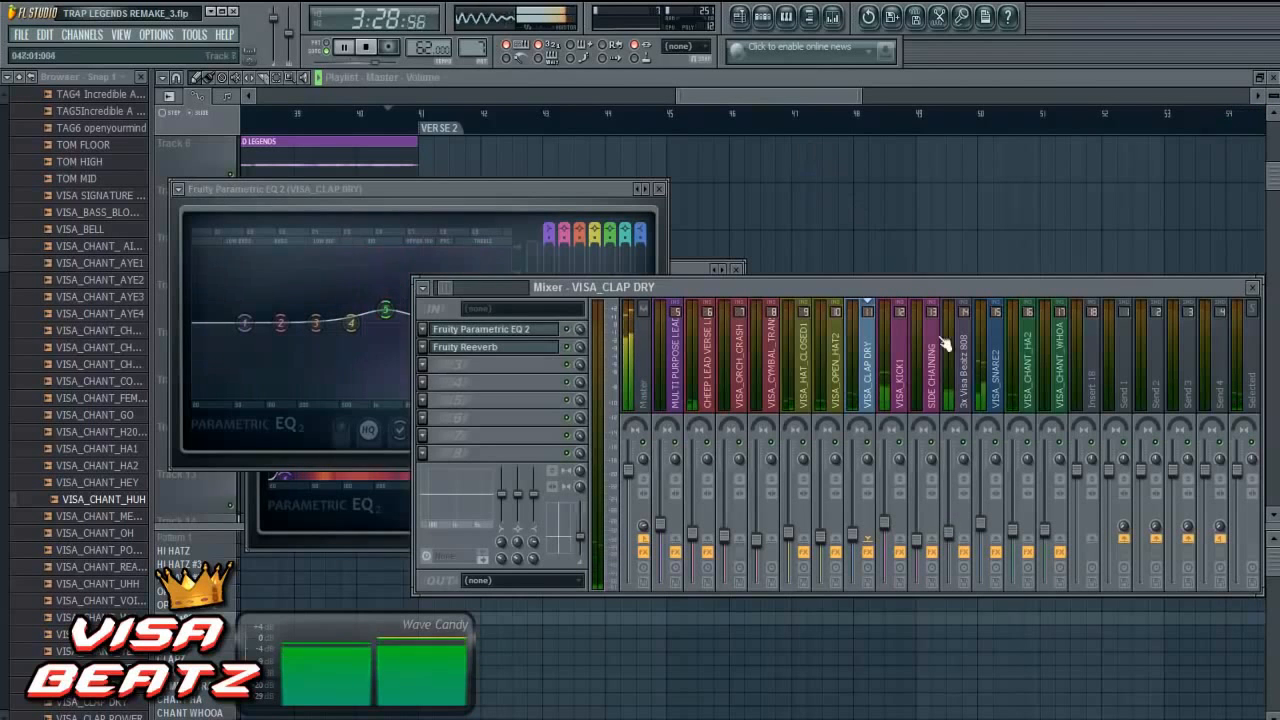
pyautogui.click(1017, 538)
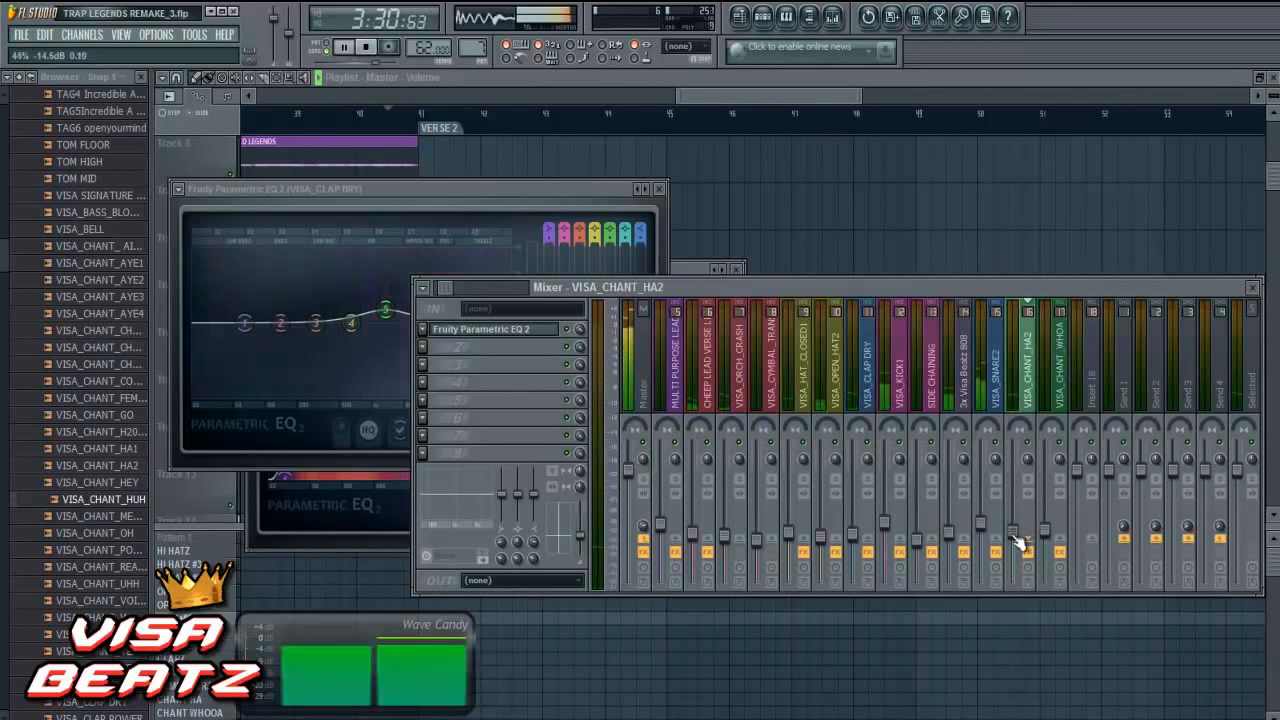
pyautogui.click(785, 97)
pyautogui.moveTo(785, 97); pyautogui.dragTo(810, 95)
pyautogui.scroll(-1, 800, 252)
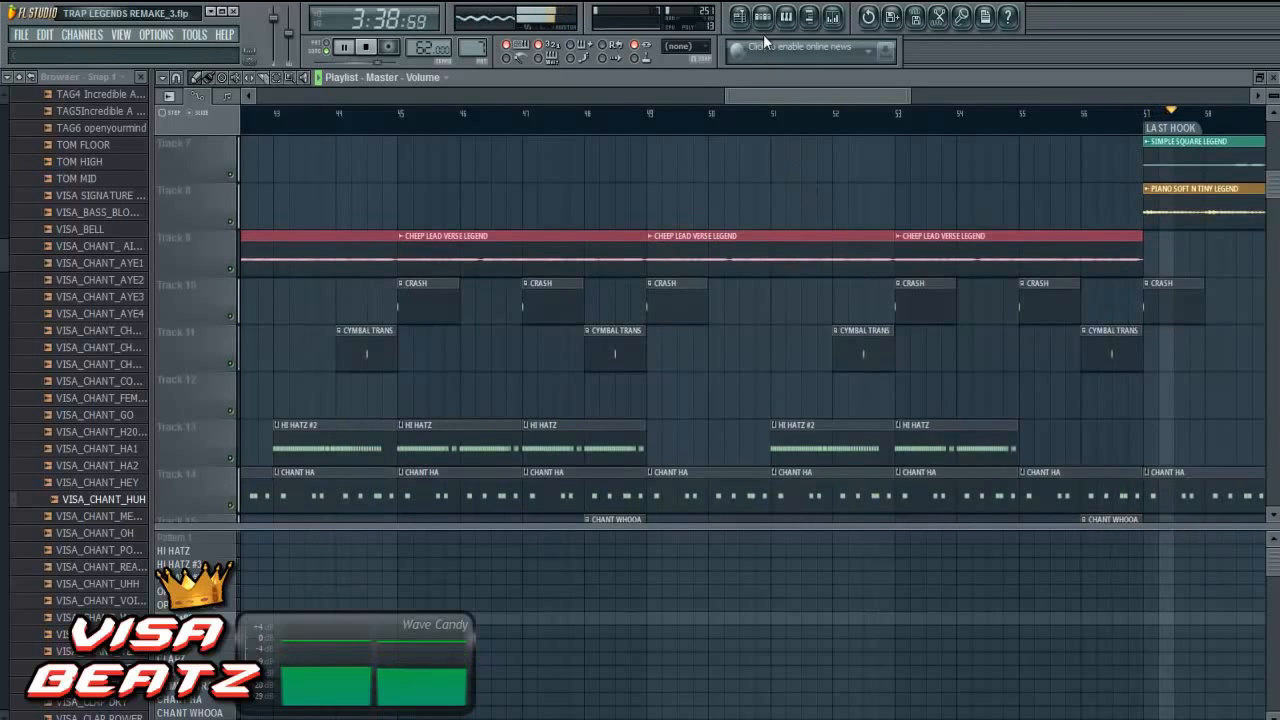
pyautogui.click(834, 20)
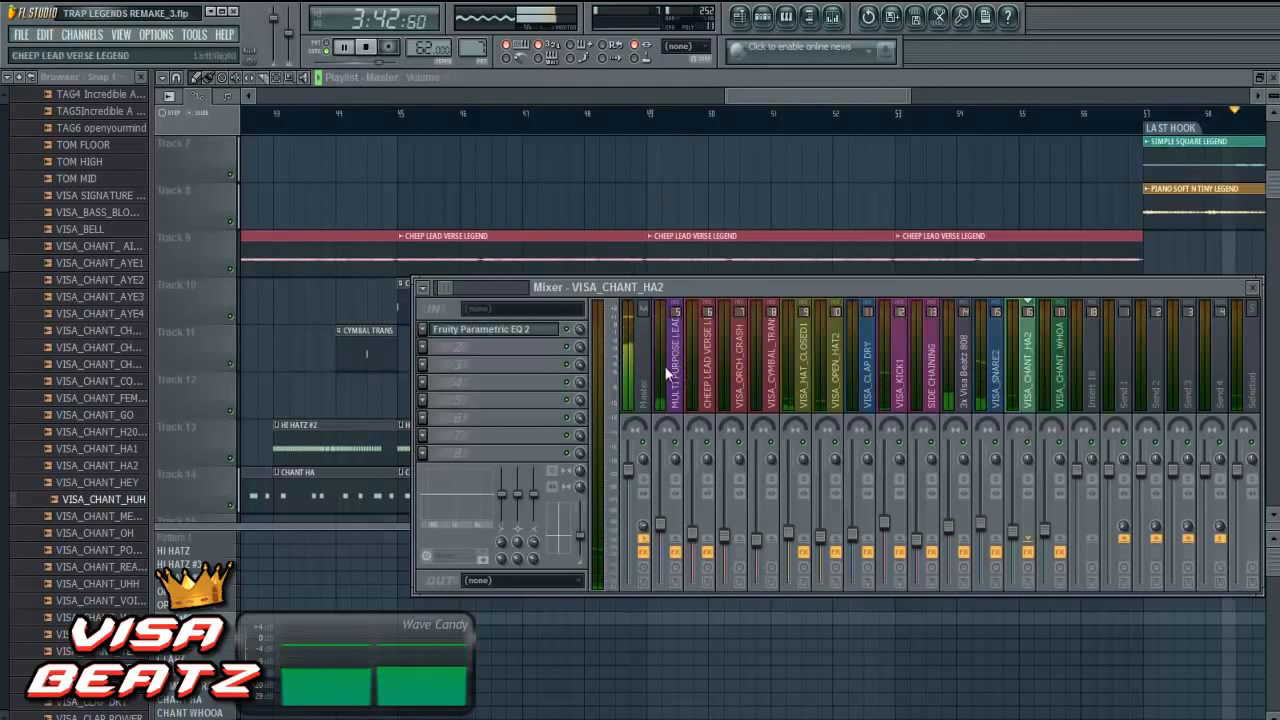
pyautogui.click(366, 48)
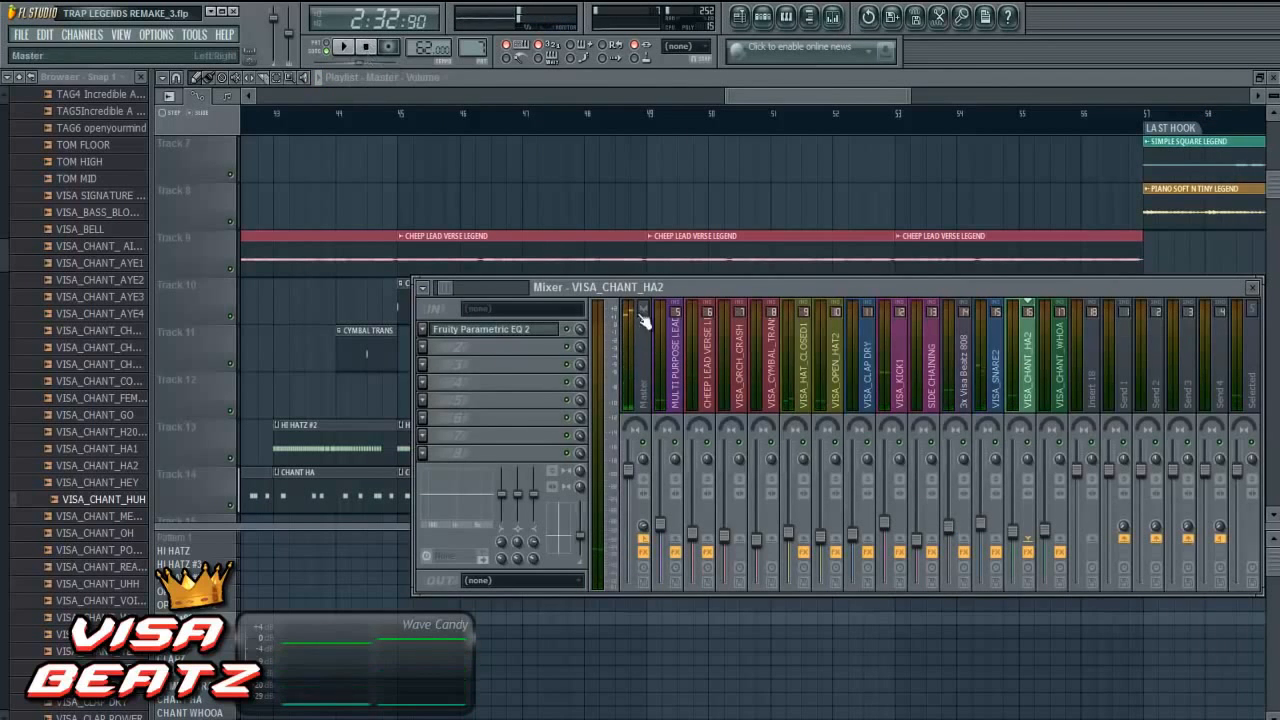
# - Load EQUO in the third effect slot of the PIANO SOFT N TINY LEGEND track
pyautogui.click(713, 376)
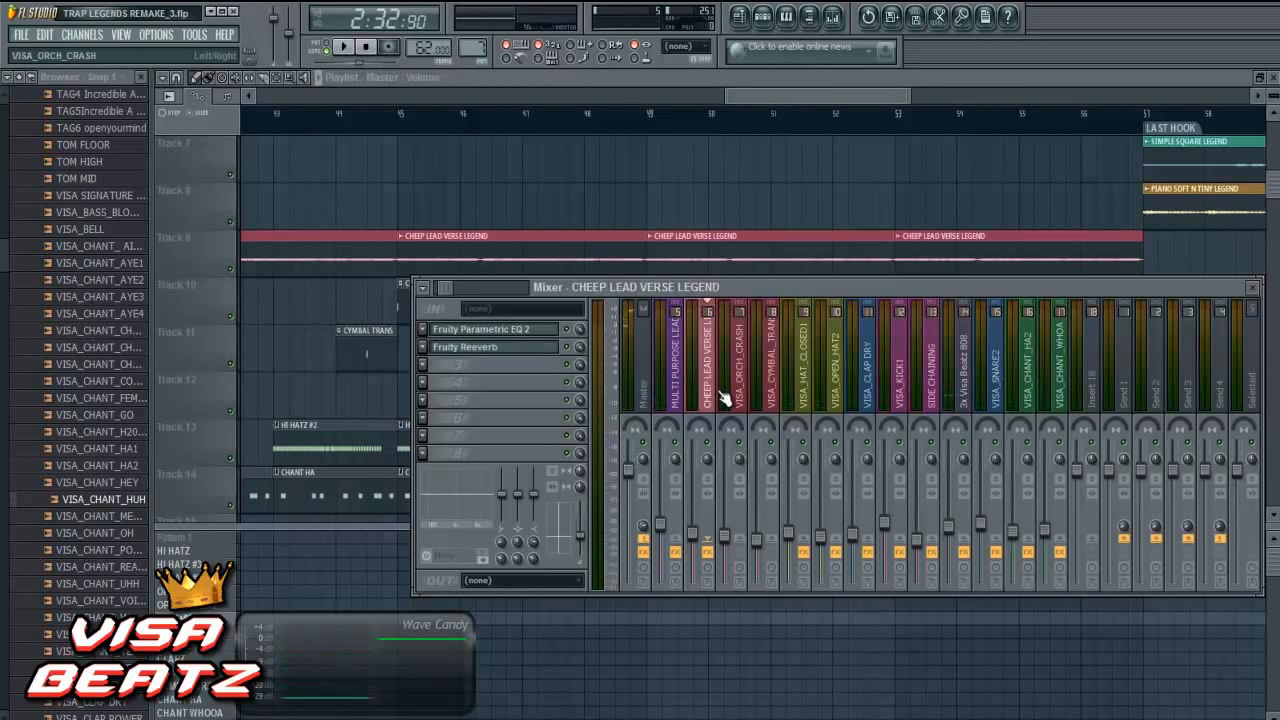
pyautogui.press('Left')
pyautogui.press('Left')
pyautogui.press('Left')
pyautogui.press('Left')
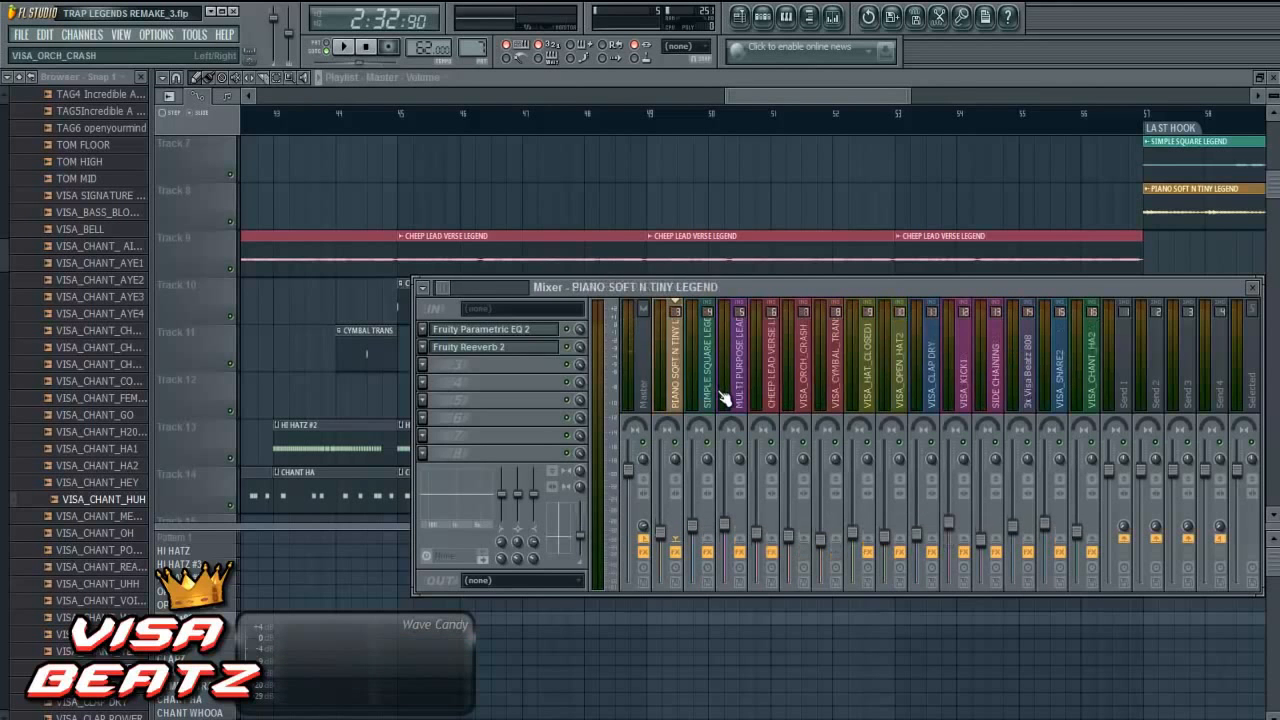
pyautogui.press('Right')
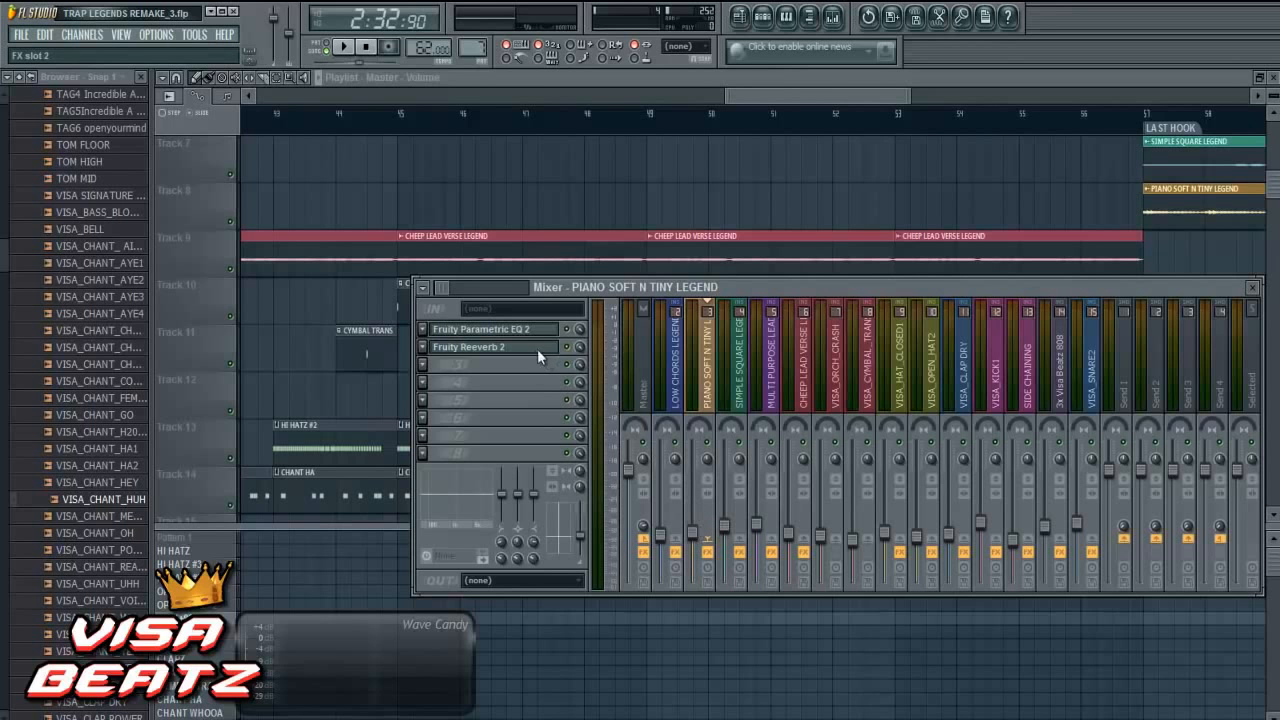
pyautogui.click(423, 368)
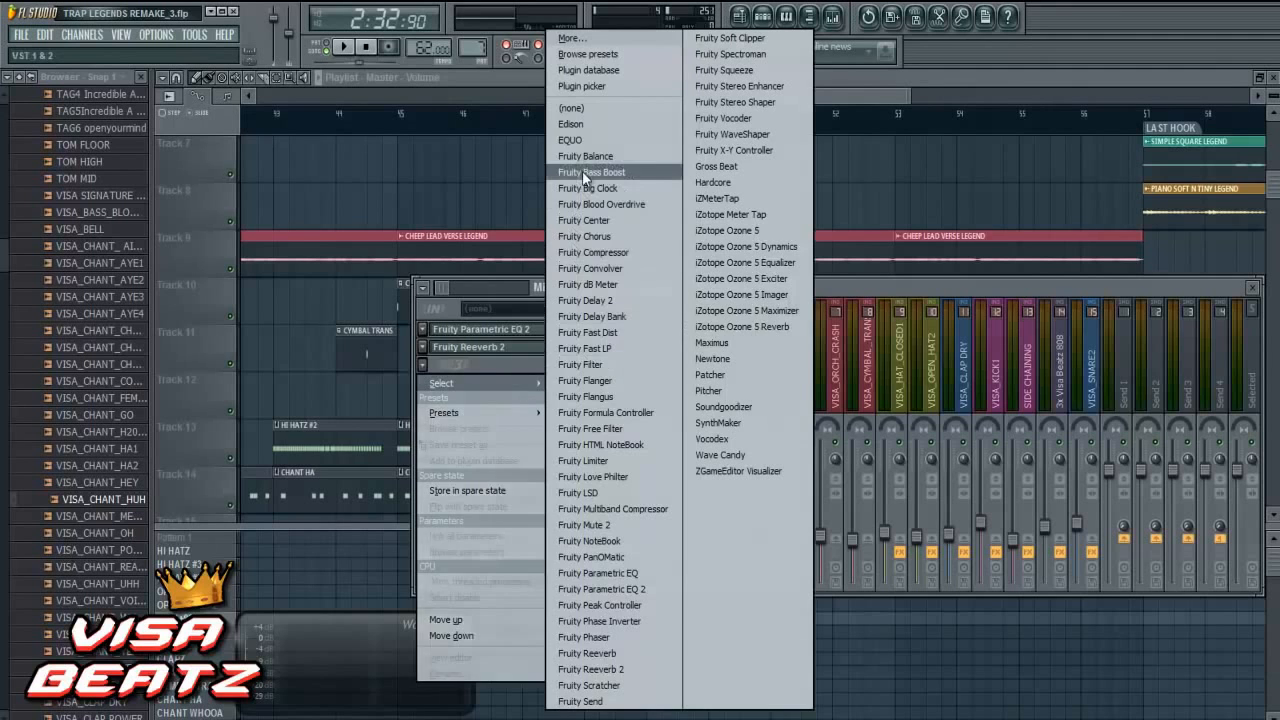
pyautogui.click(595, 139)
# - Play from just before the LAST HOOK marker and start EQUO's analysis on the PIANO SOFT N TINY LEGEND track
pyautogui.moveTo(754, 91); pyautogui.dragTo(829, 93)
pyautogui.click(710, 118)
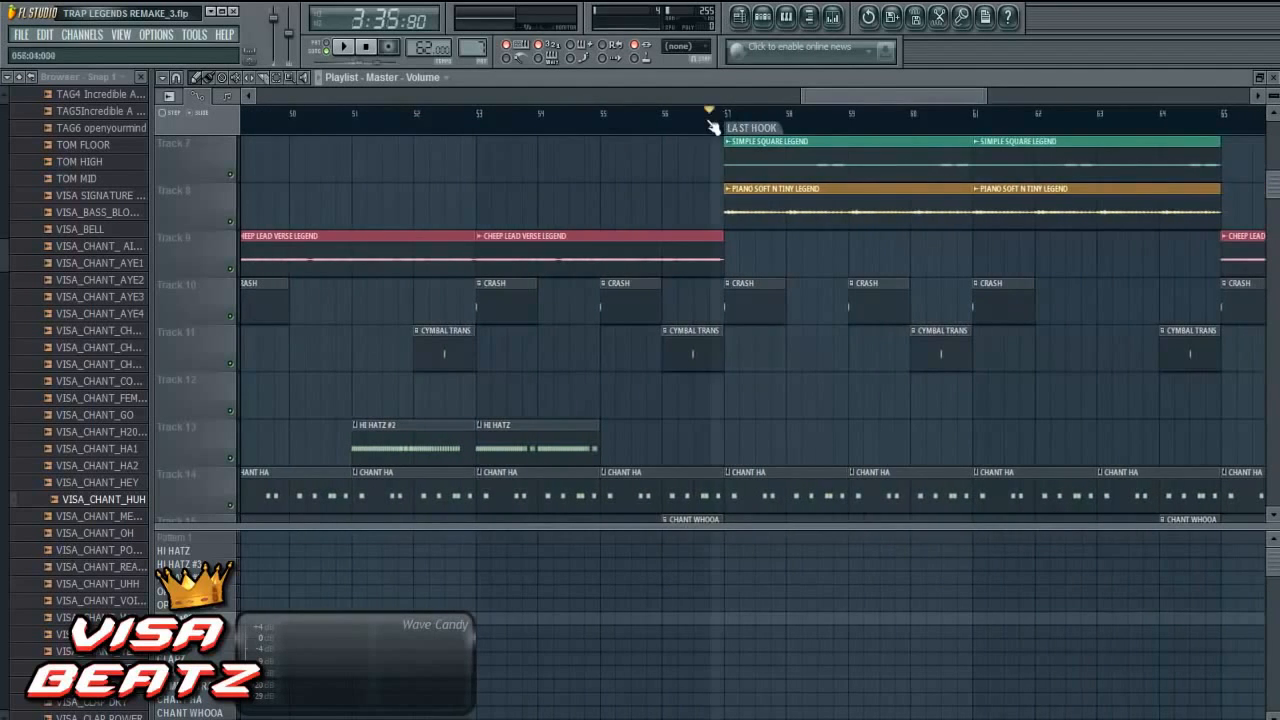
pyautogui.click(832, 16)
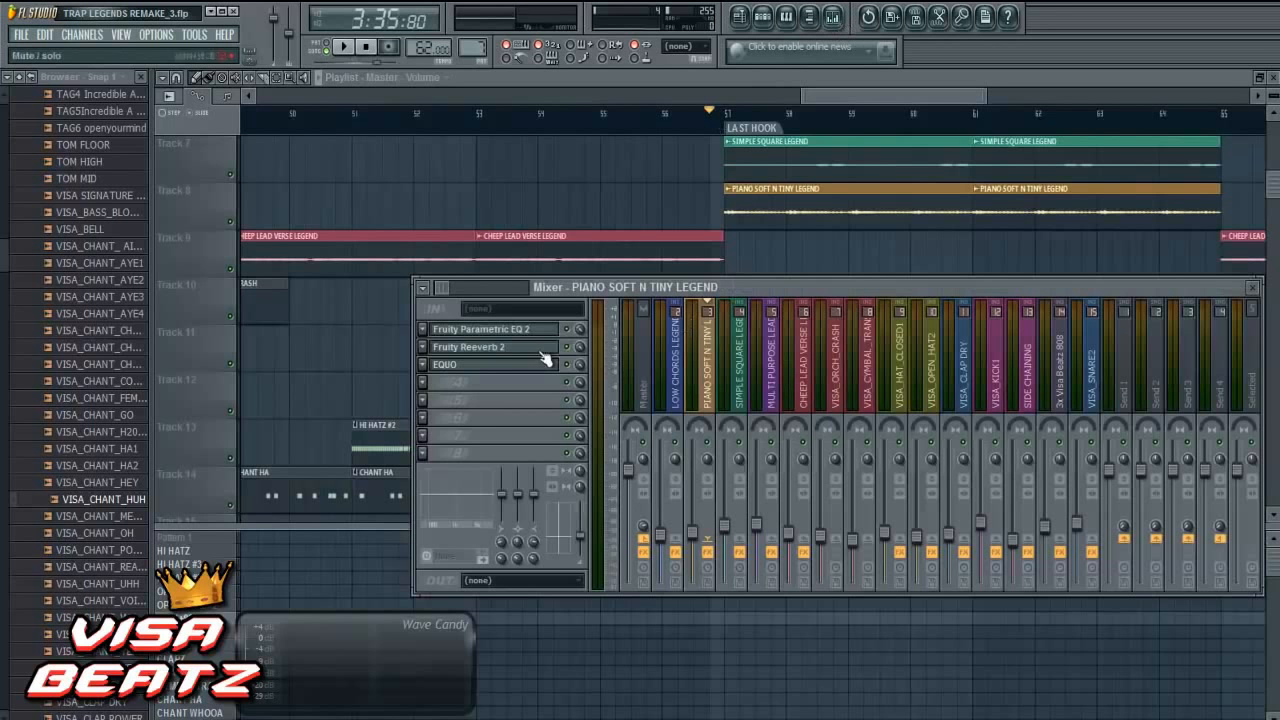
pyautogui.click(499, 376)
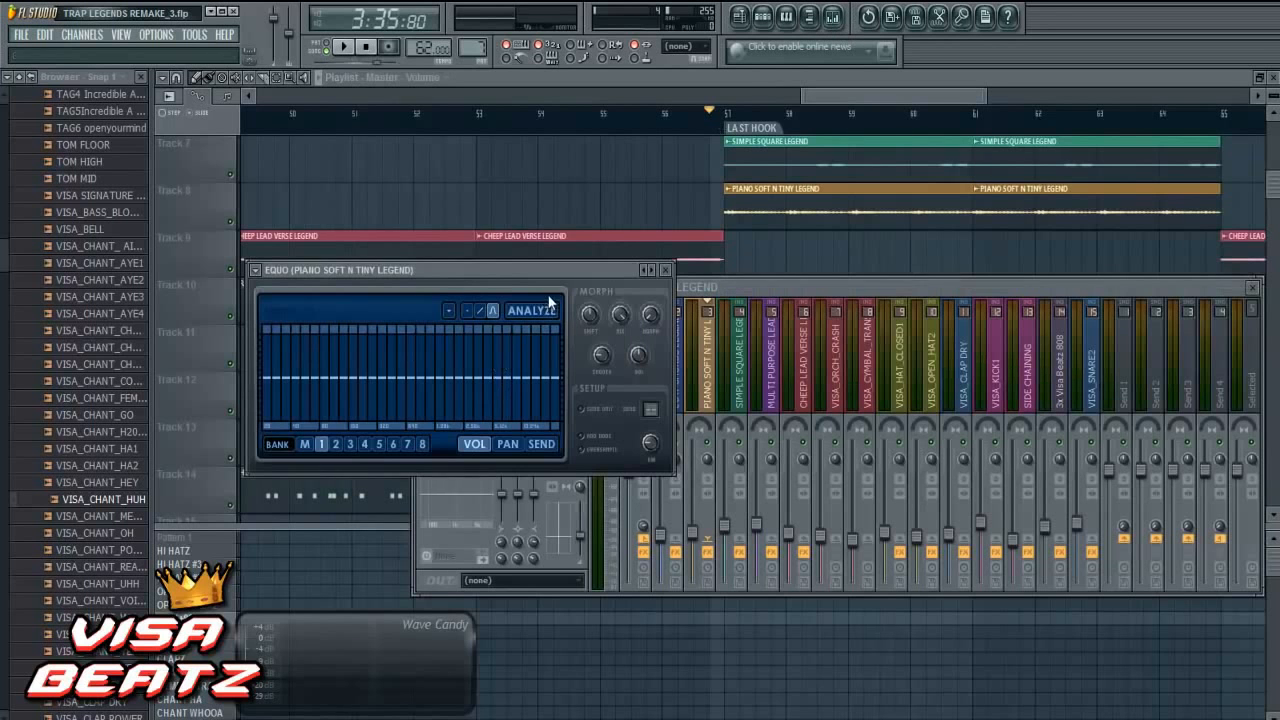
pyautogui.click(346, 49)
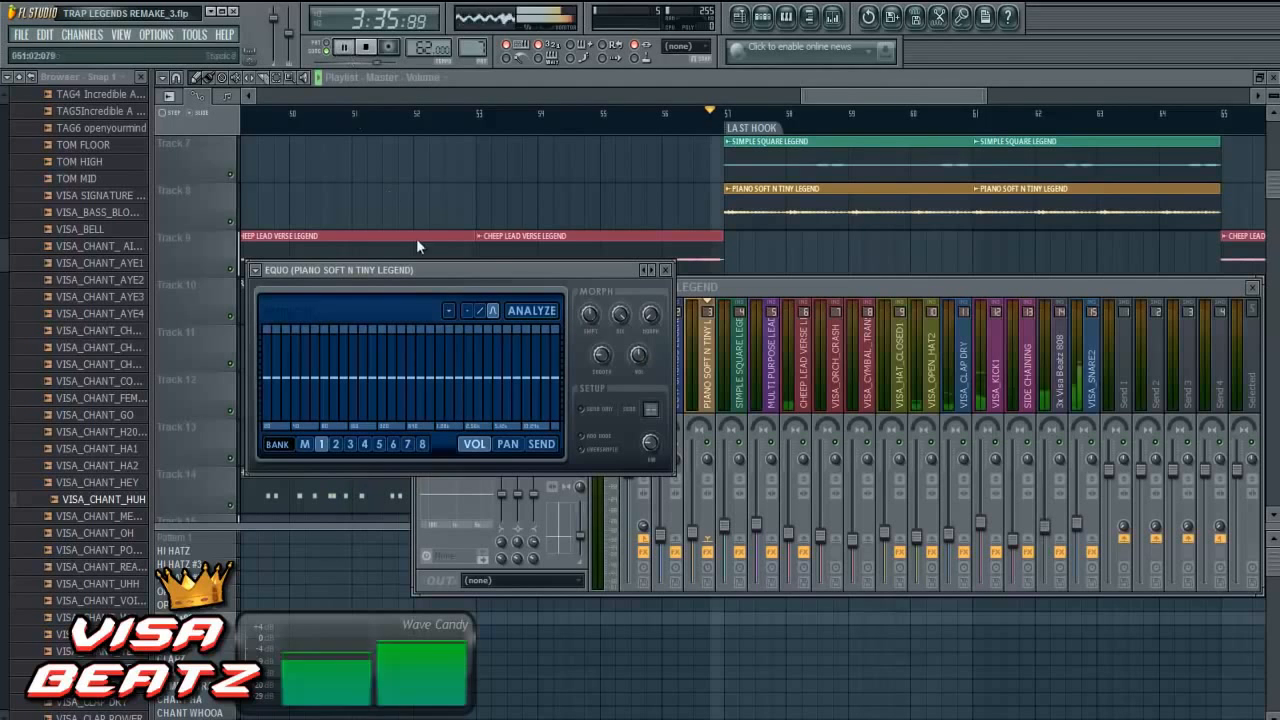
pyautogui.click(553, 311)
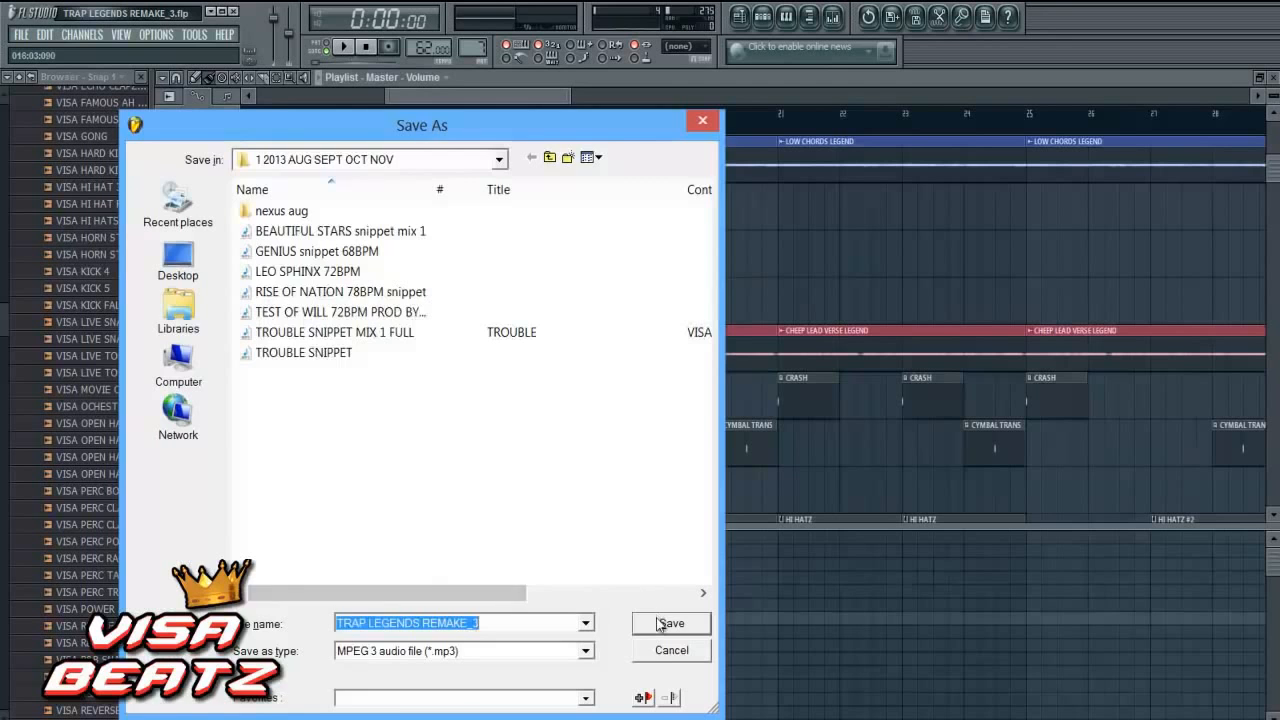
# - Start rendering the full song to TRAP LEGENDS REMAKE_3.mp3 at 320 kbps with 512-point sinc resampling
pyautogui.click(660, 618)
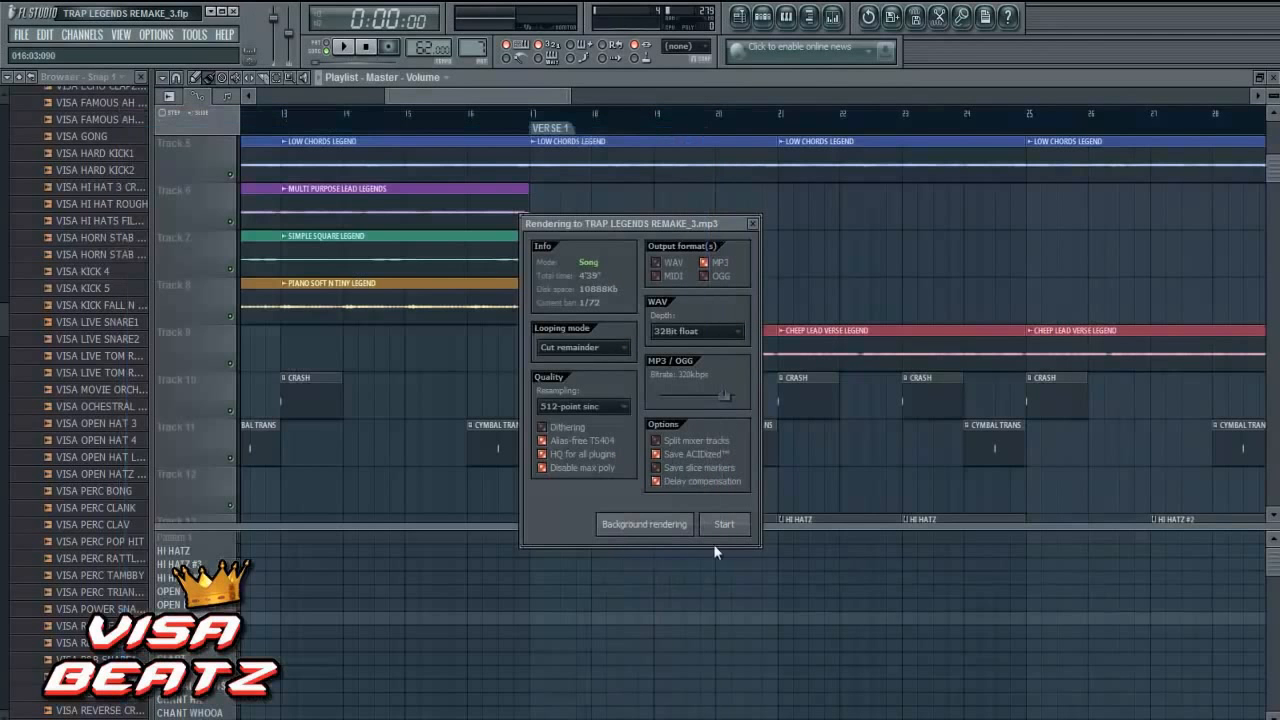
pyautogui.click(742, 525)
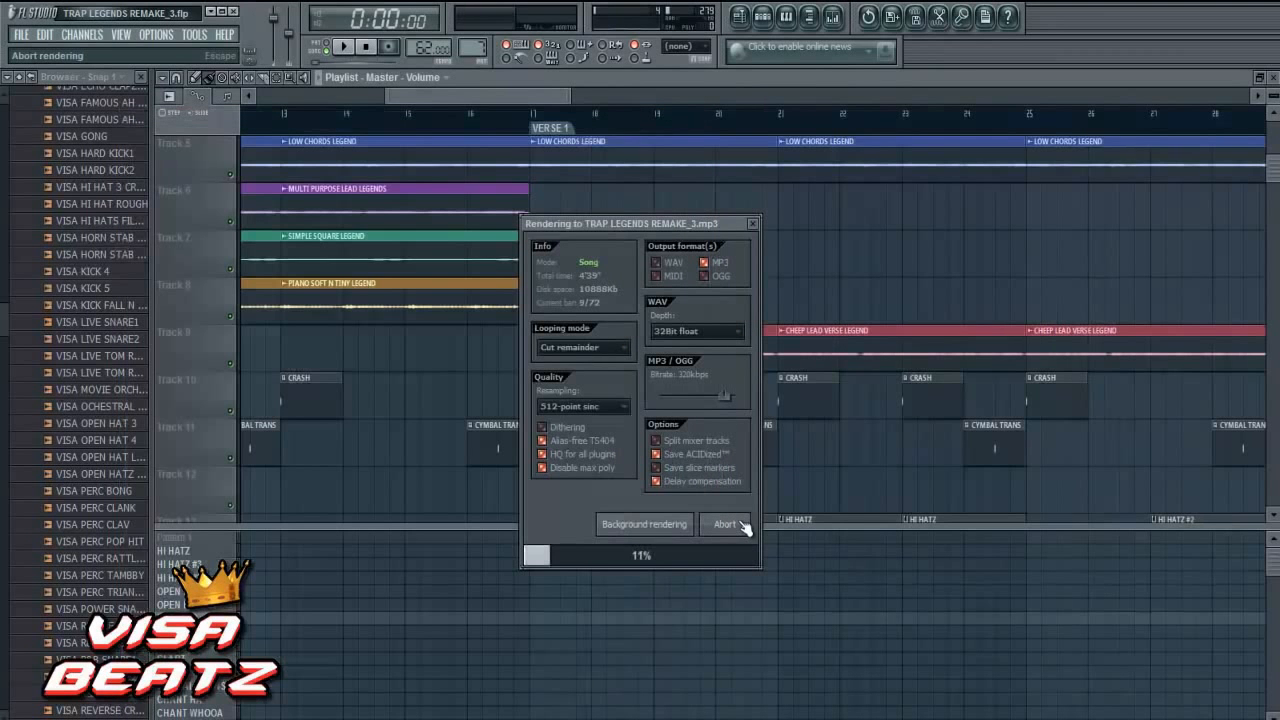